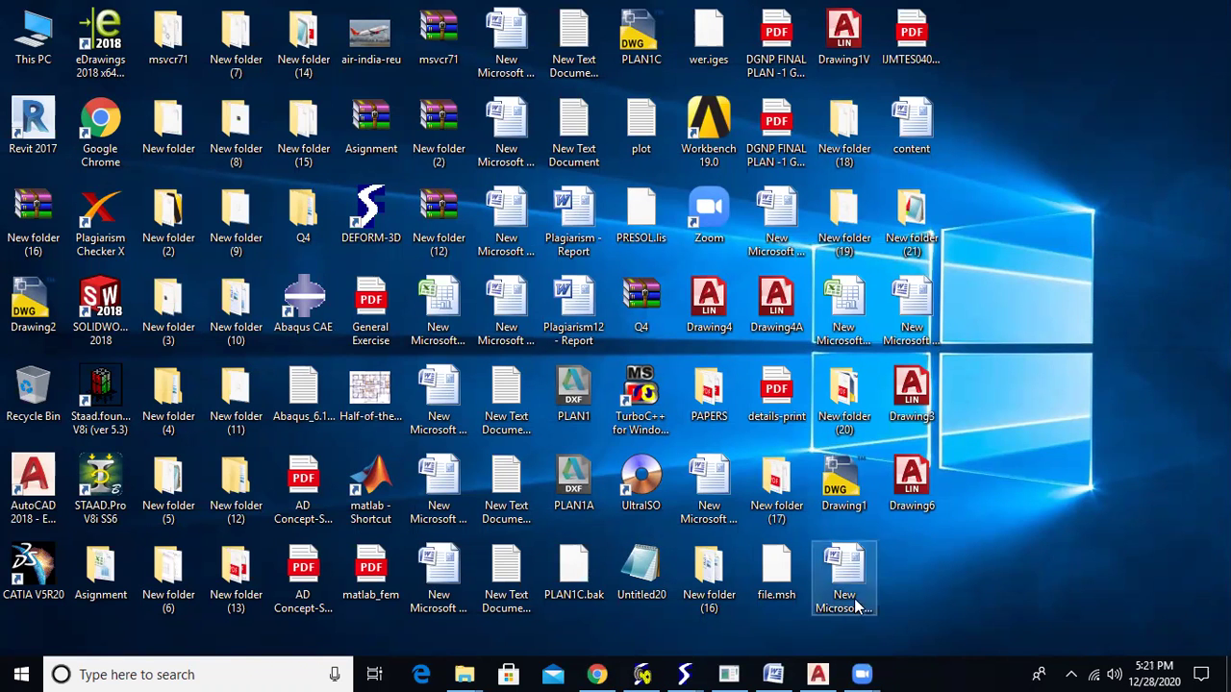
# Step: Switch to AutoCAD and draw a wide horizontal rectangle as the main body in the empty drawing
pyautogui.click(818, 675)
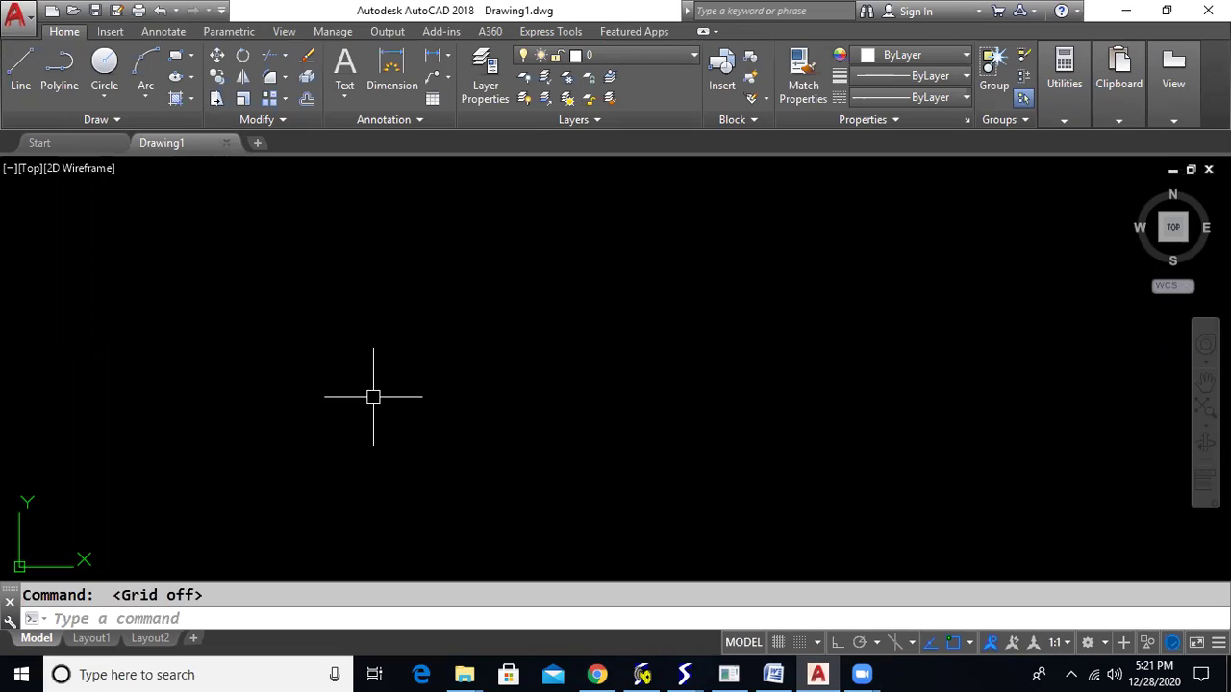
pyautogui.write('rec')
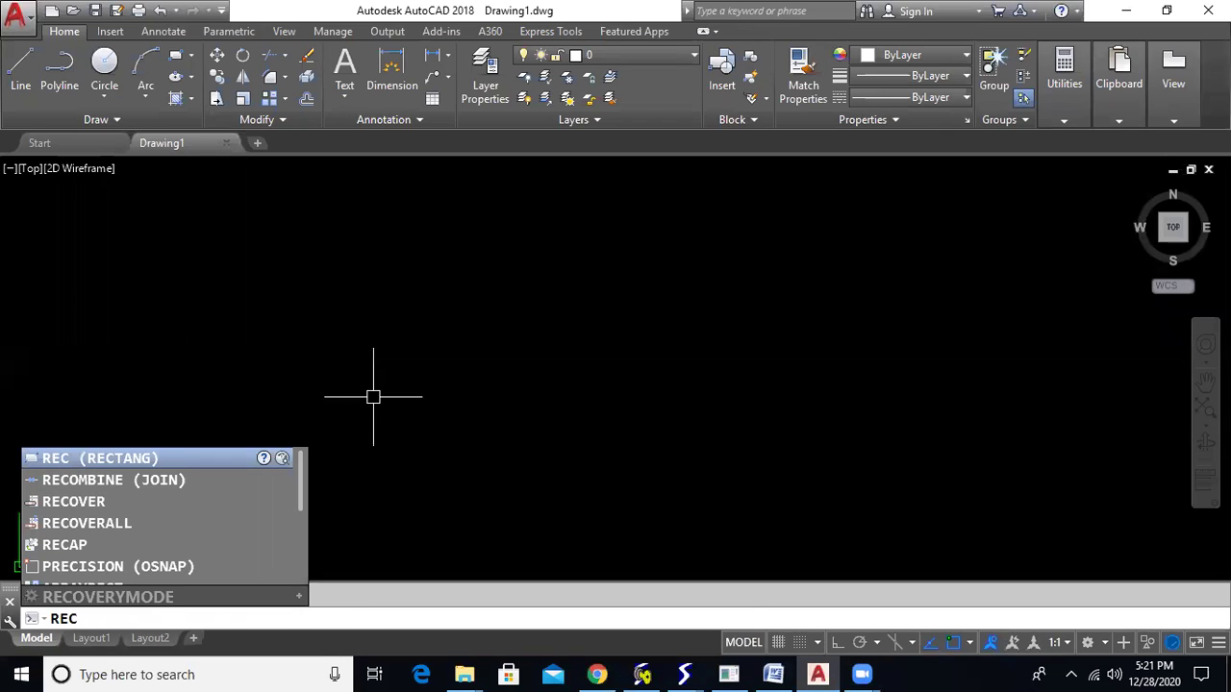
pyautogui.press('Return')
pyautogui.click(327, 322)
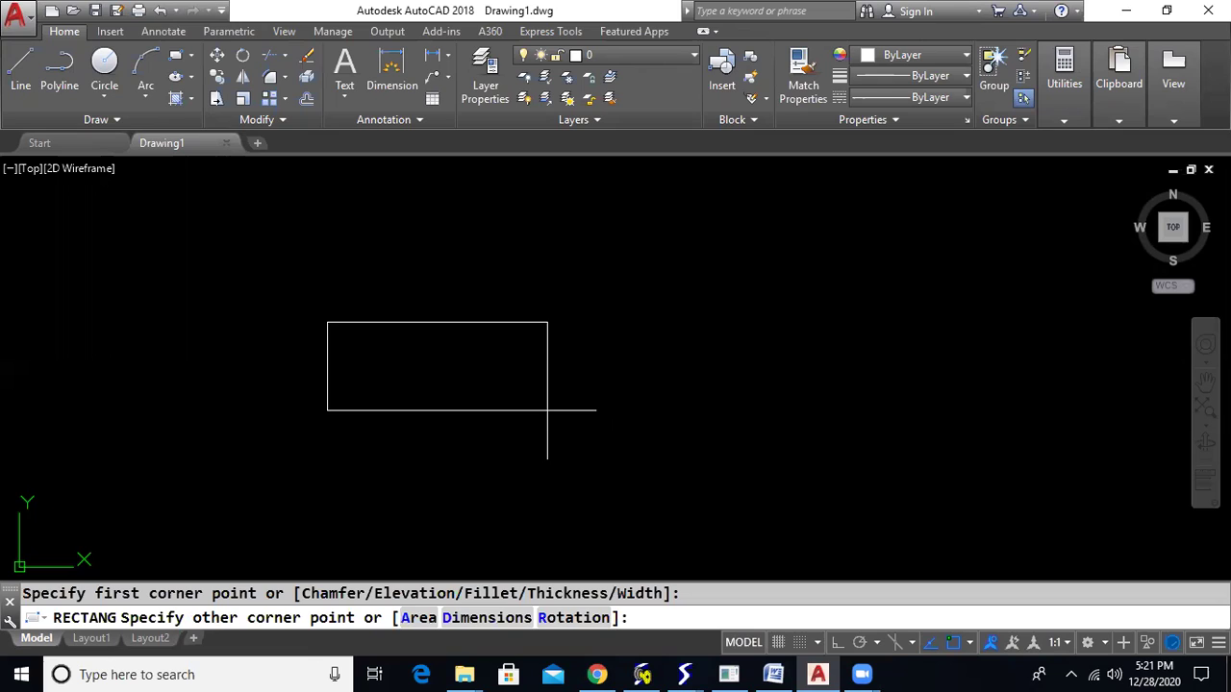
pyautogui.click(548, 405)
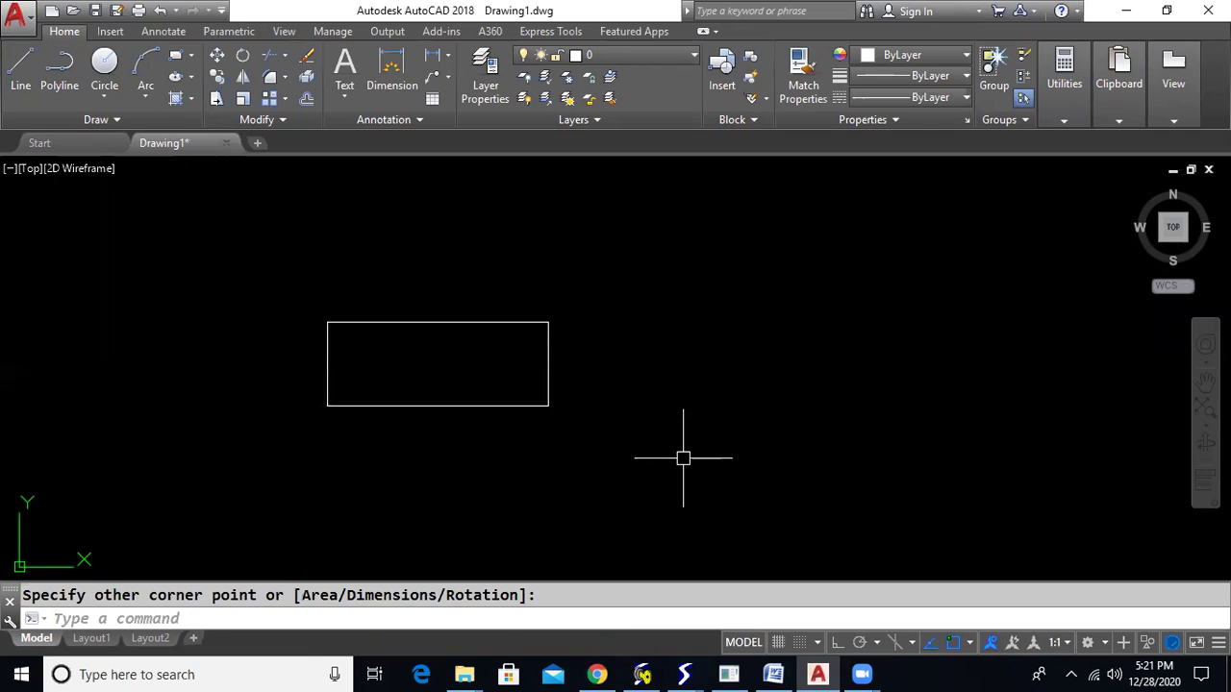
# Step: Draw a smaller rectangle attached to the right edge of the large rectangle, starting slightly below its upper corner
pyautogui.press('space')
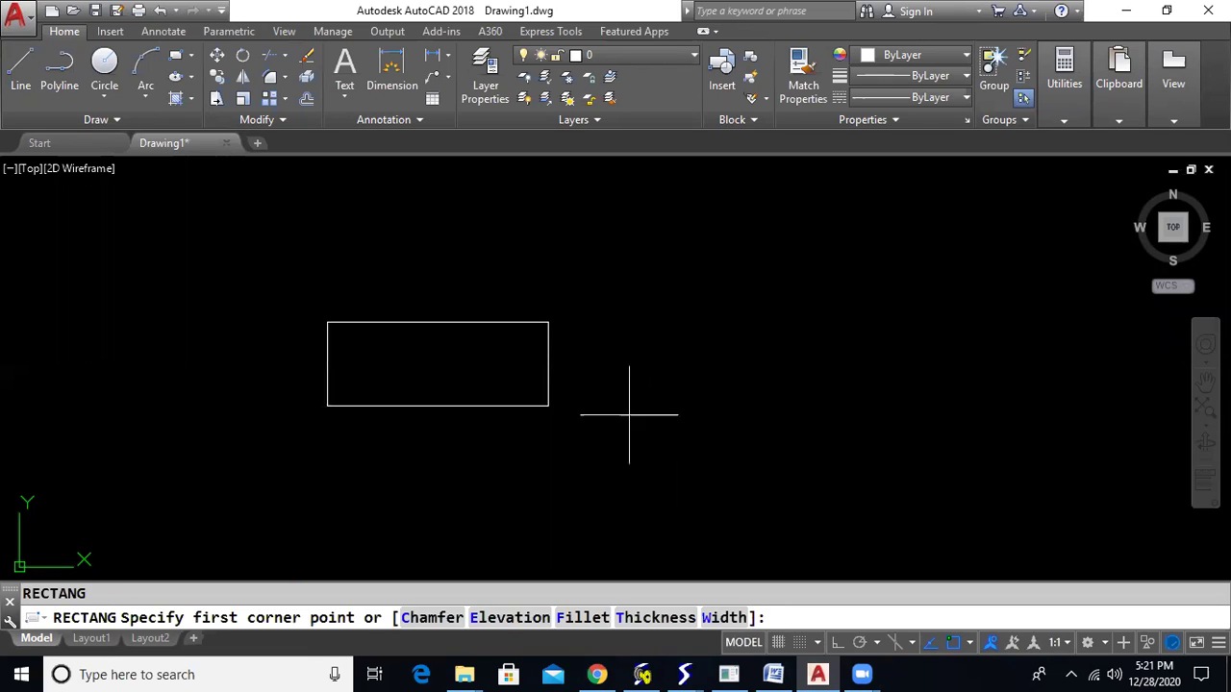
pyautogui.click(549, 336)
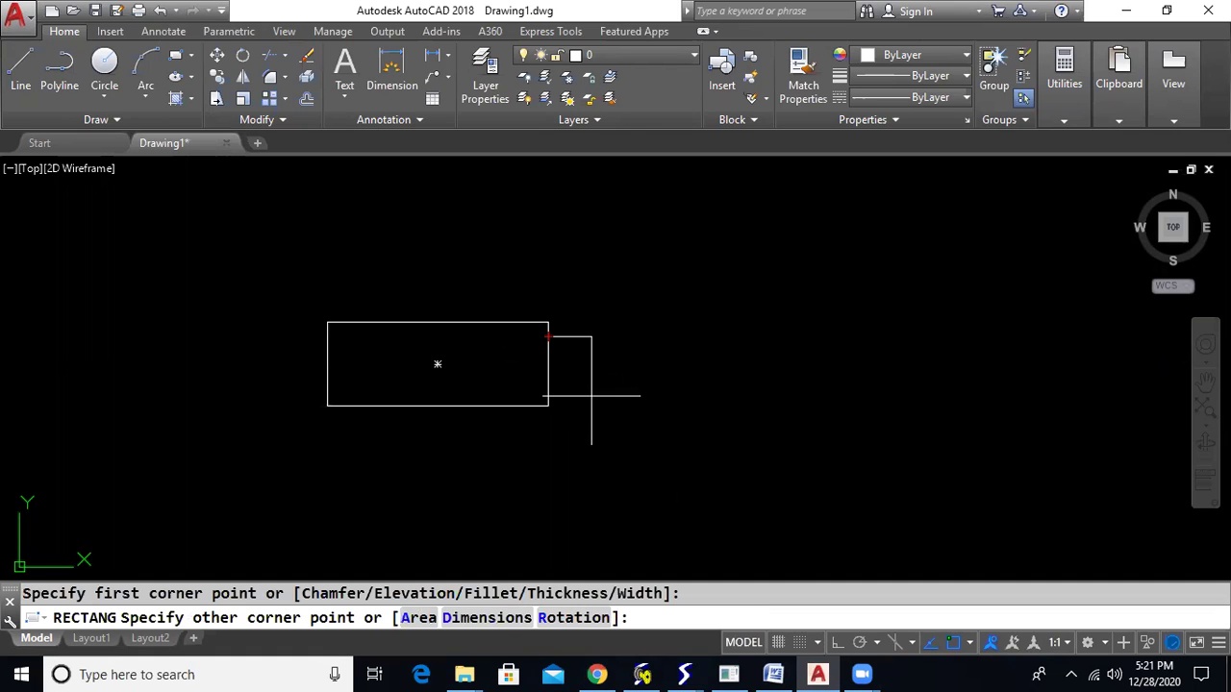
pyautogui.click(594, 396)
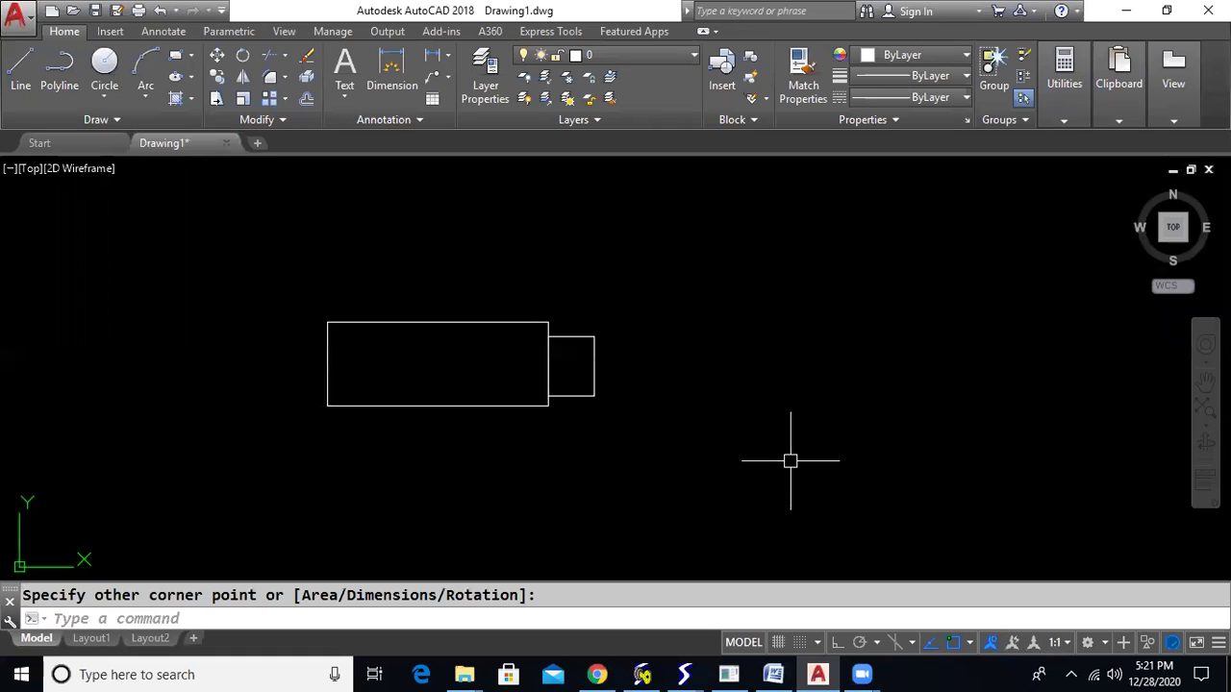
# Step: Configure the Fillet command with a radius of 1 and the No trim mode
pyautogui.scroll(3, 410, 362)
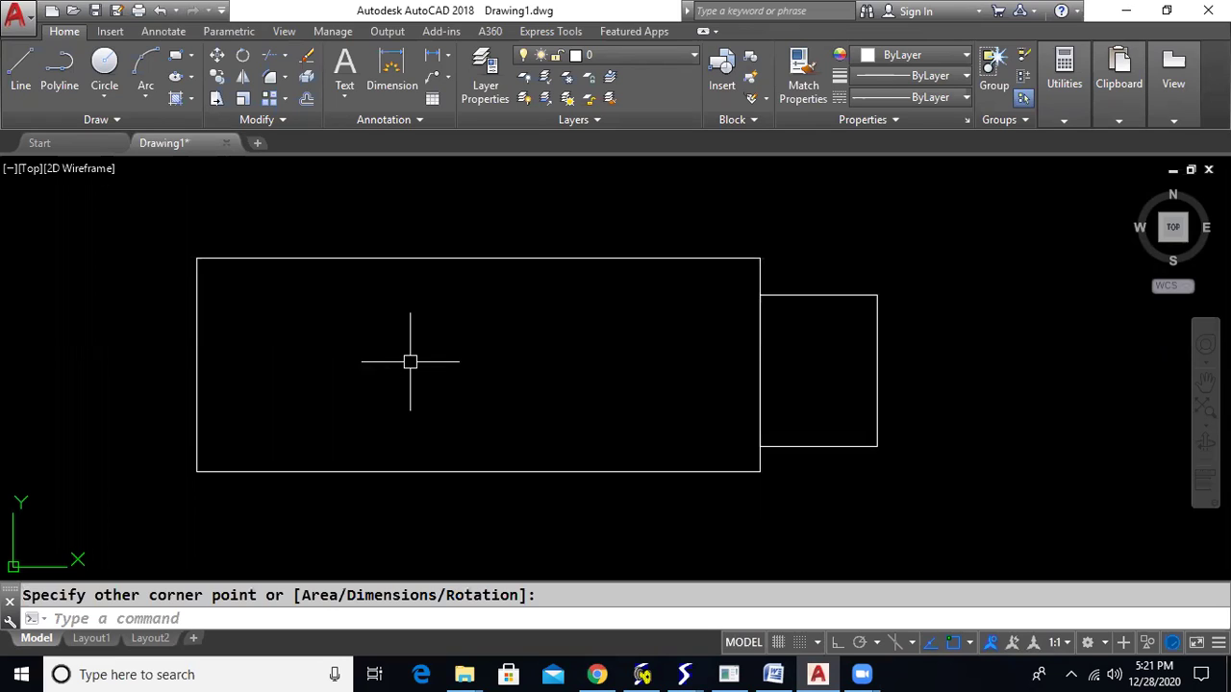
pyautogui.write('FILLET')
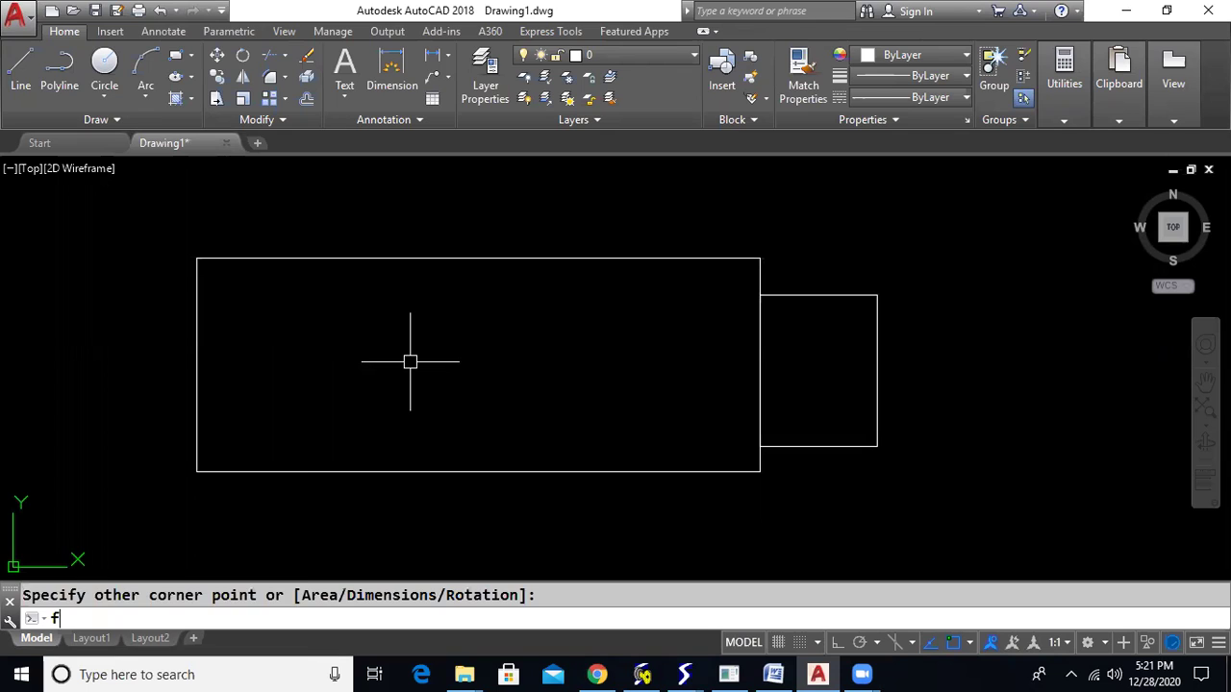
pyautogui.press('Return')
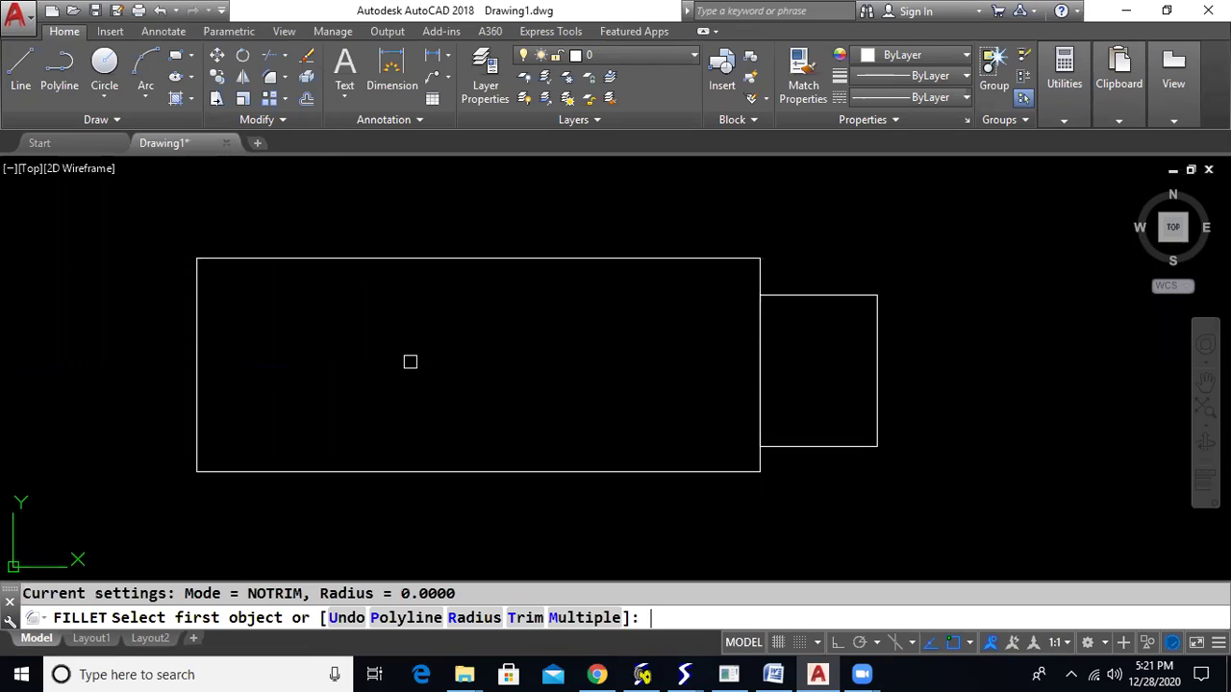
pyautogui.click(481, 618)
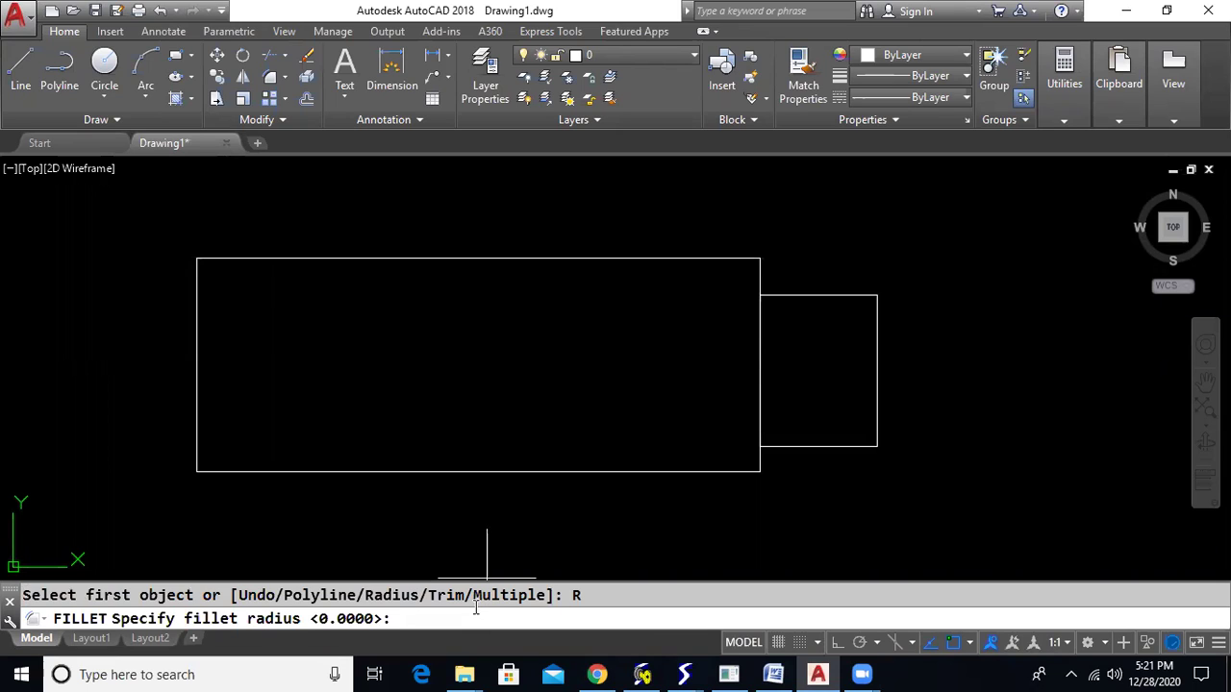
pyautogui.write('1')
pyautogui.press('Return')
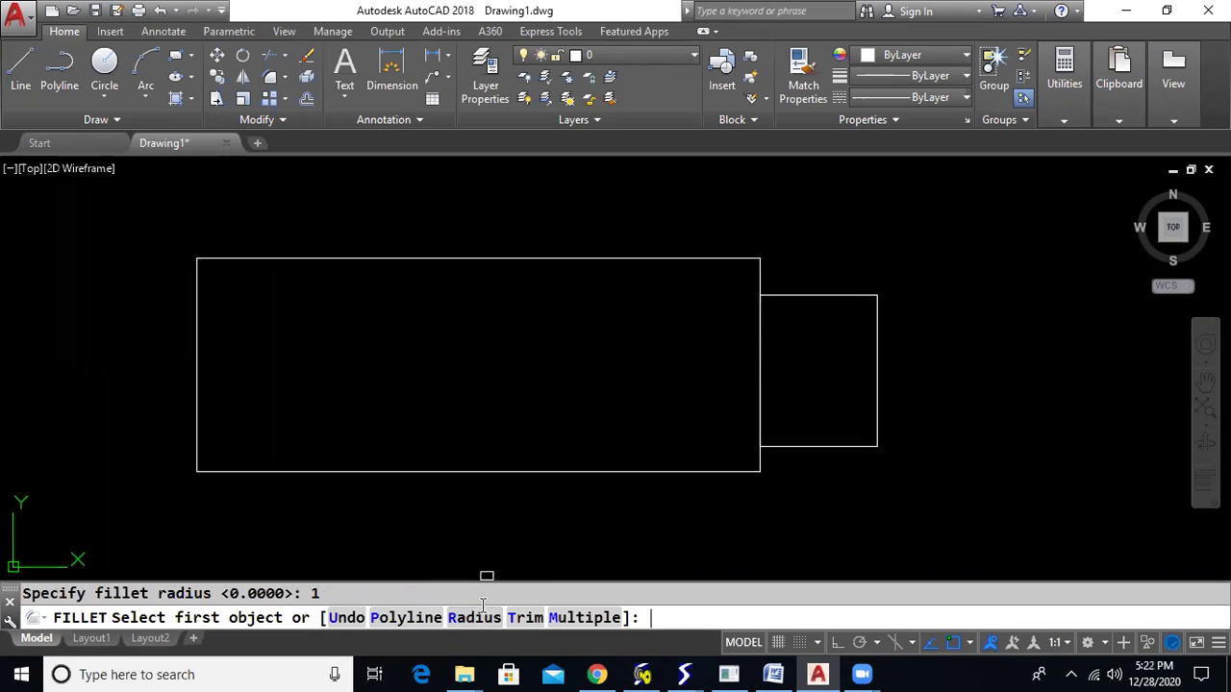
pyautogui.click(529, 619)
pyautogui.click(405, 620)
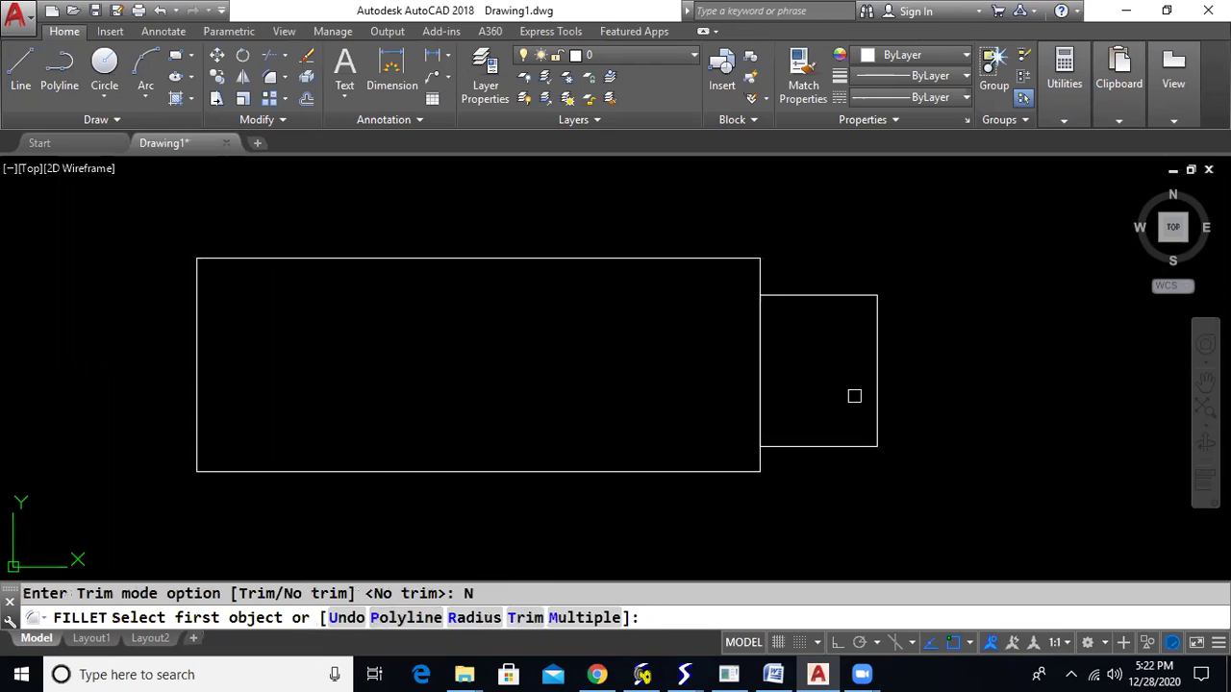
# Step: Fillet the upper and lower junctions between the small rectangle and the large rectangle's right edge with radius 0.5
pyautogui.click(777, 298)
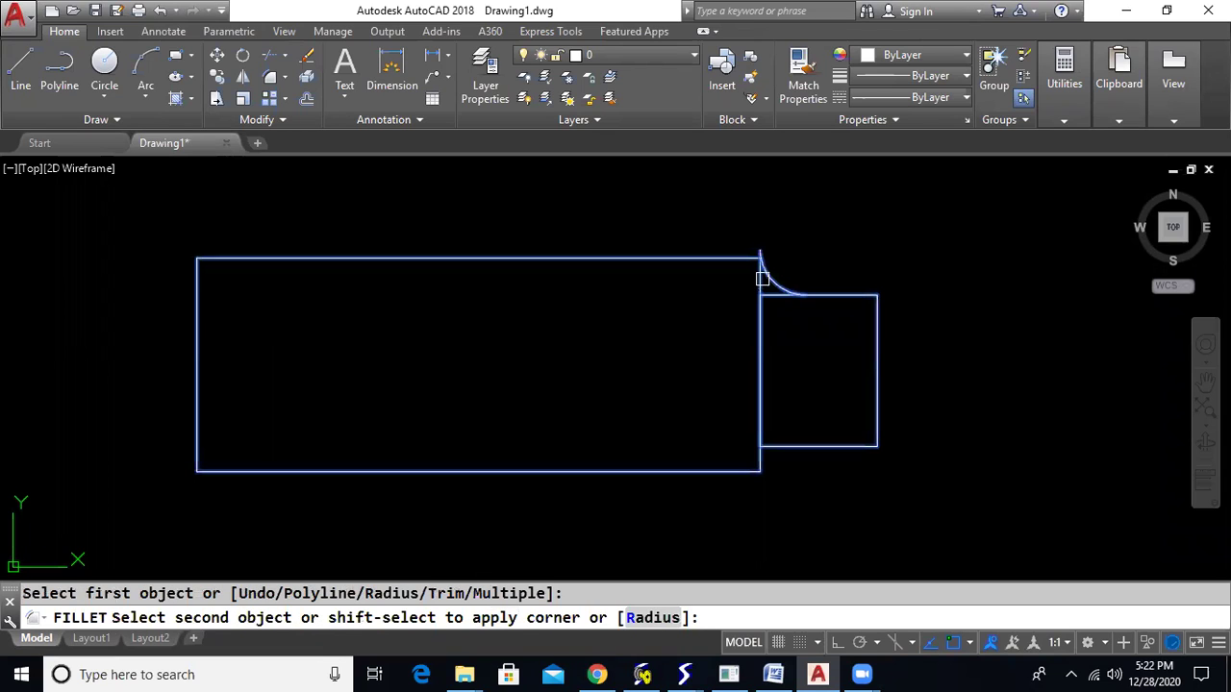
pyautogui.click(760, 279)
pyautogui.click(649, 619)
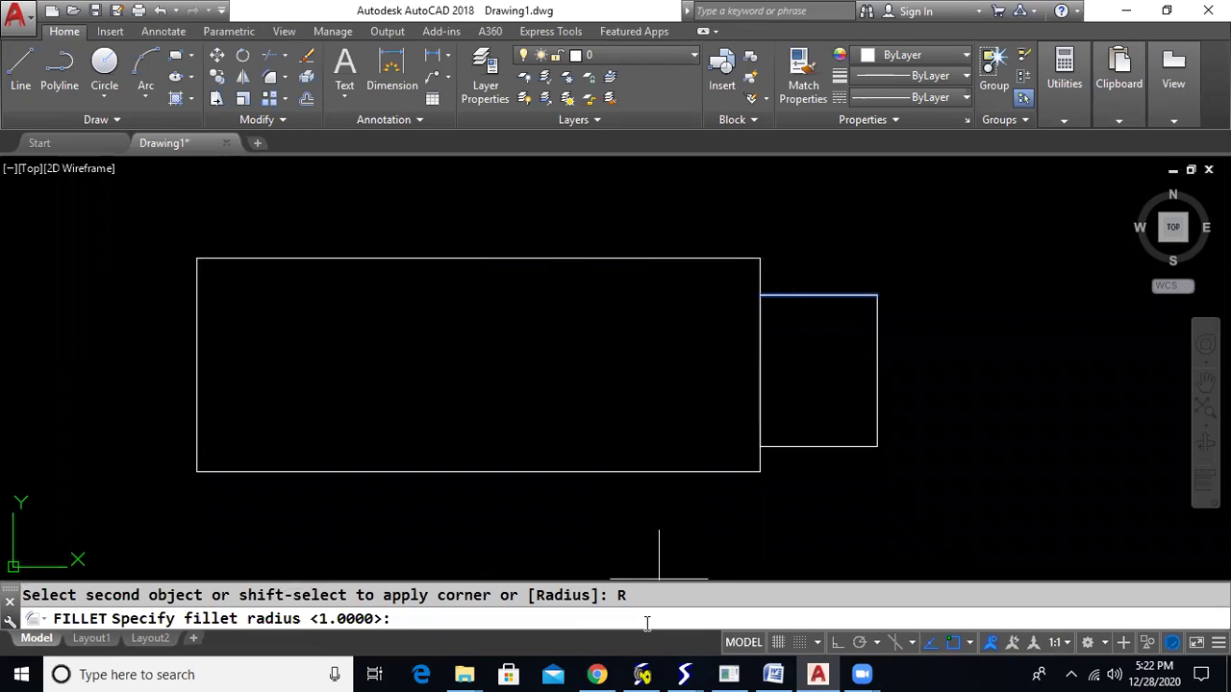
pyautogui.press('Return')
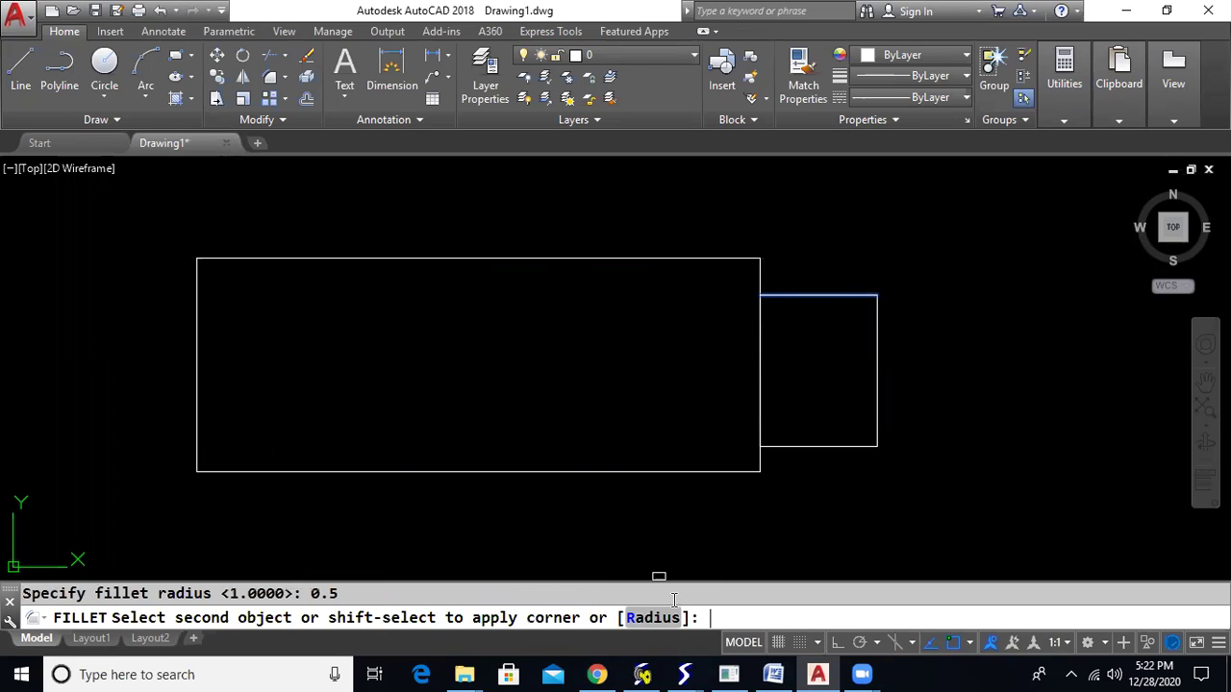
pyautogui.click(762, 277)
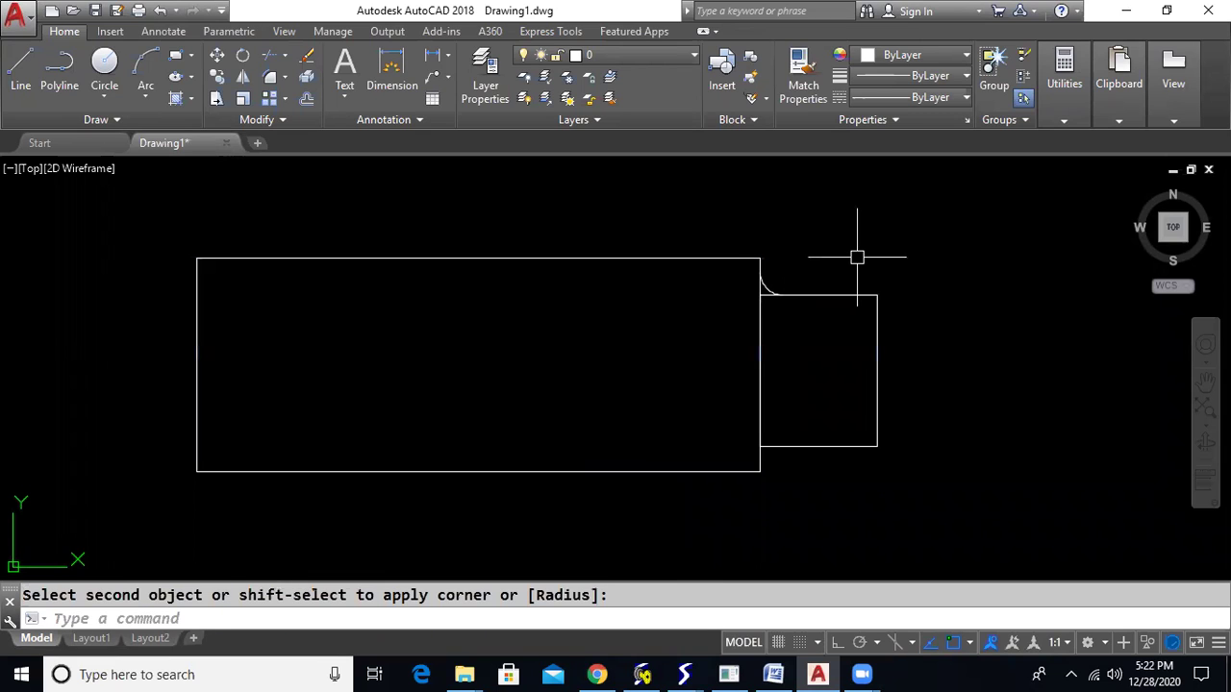
pyautogui.press('Return')
pyautogui.click(795, 447)
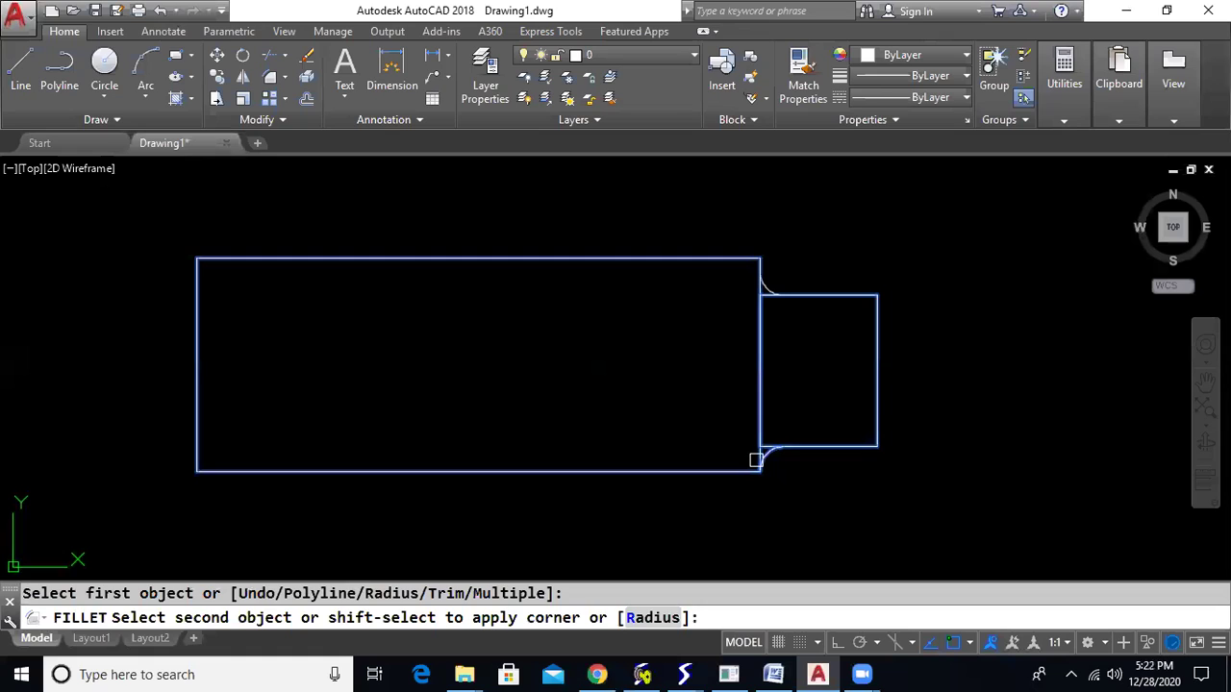
pyautogui.click(760, 459)
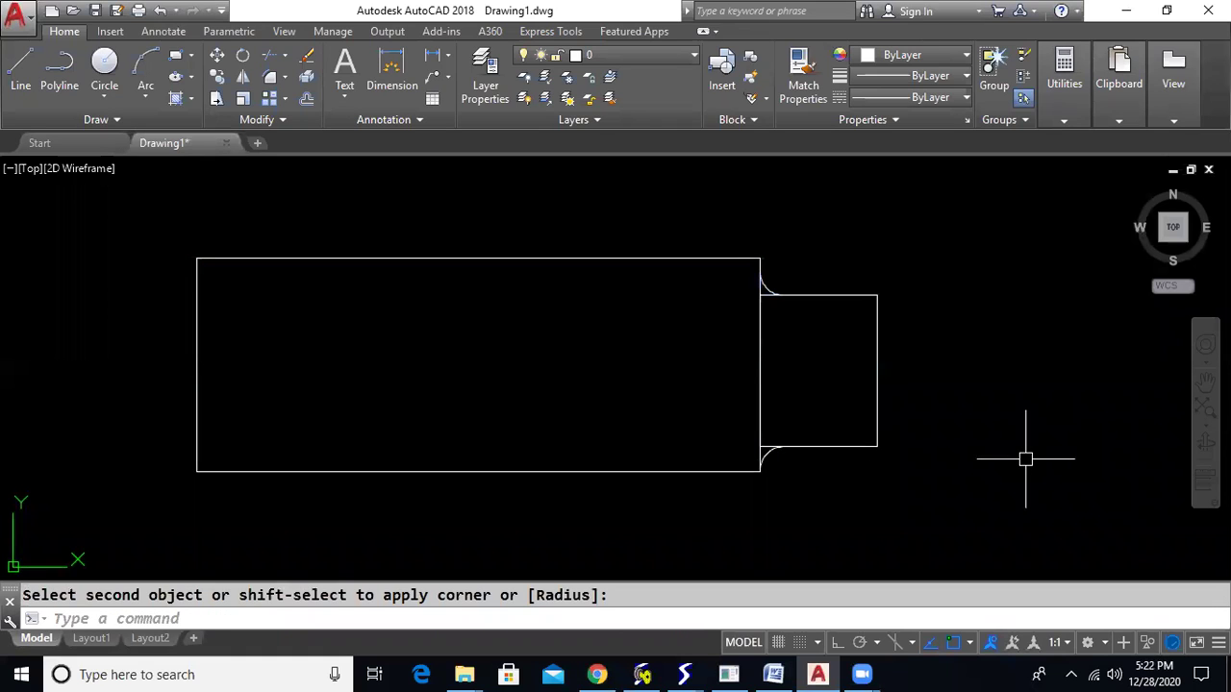
# Step: Shorten the large rectangle by stretching its left edge about 2.6 units inward with Ortho on
pyautogui.press('Escape')
pyautogui.click(196, 352)
pyautogui.click(196, 364)
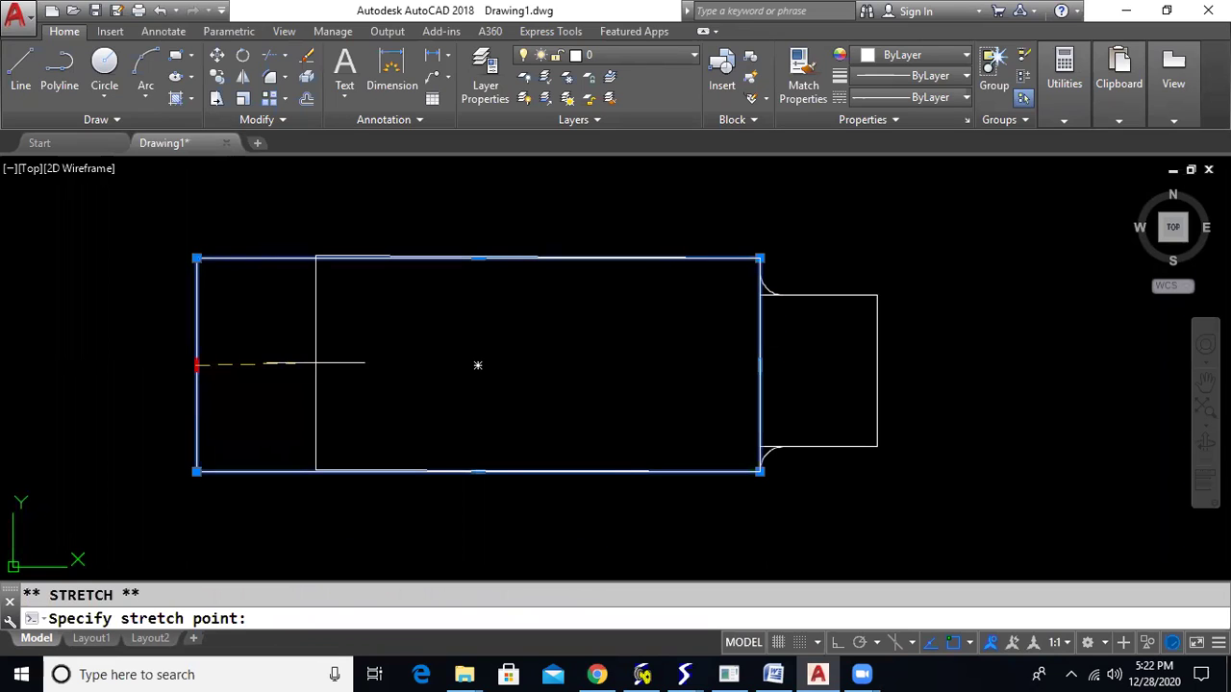
pyautogui.press('F8')
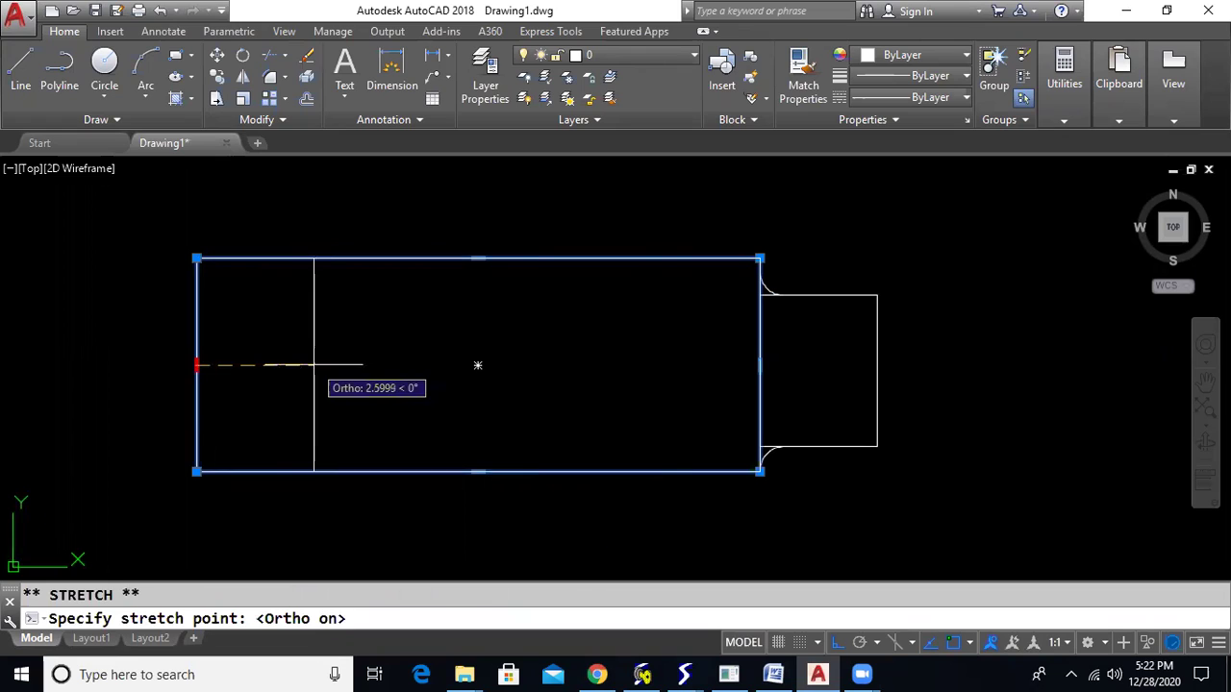
pyautogui.click(314, 365)
pyautogui.press('Escape')
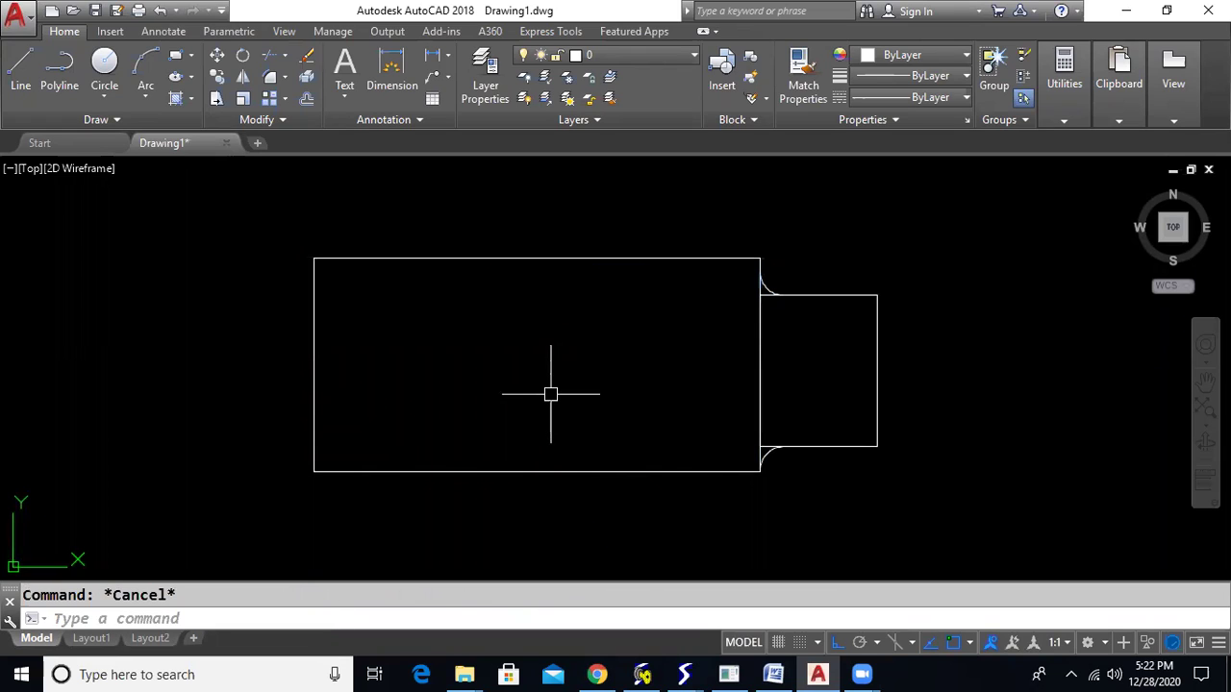
# Step: Trim away the shared edges and corner stubs between the two rectangles, using both fillet arcs as cutting edges
pyautogui.write('tr')
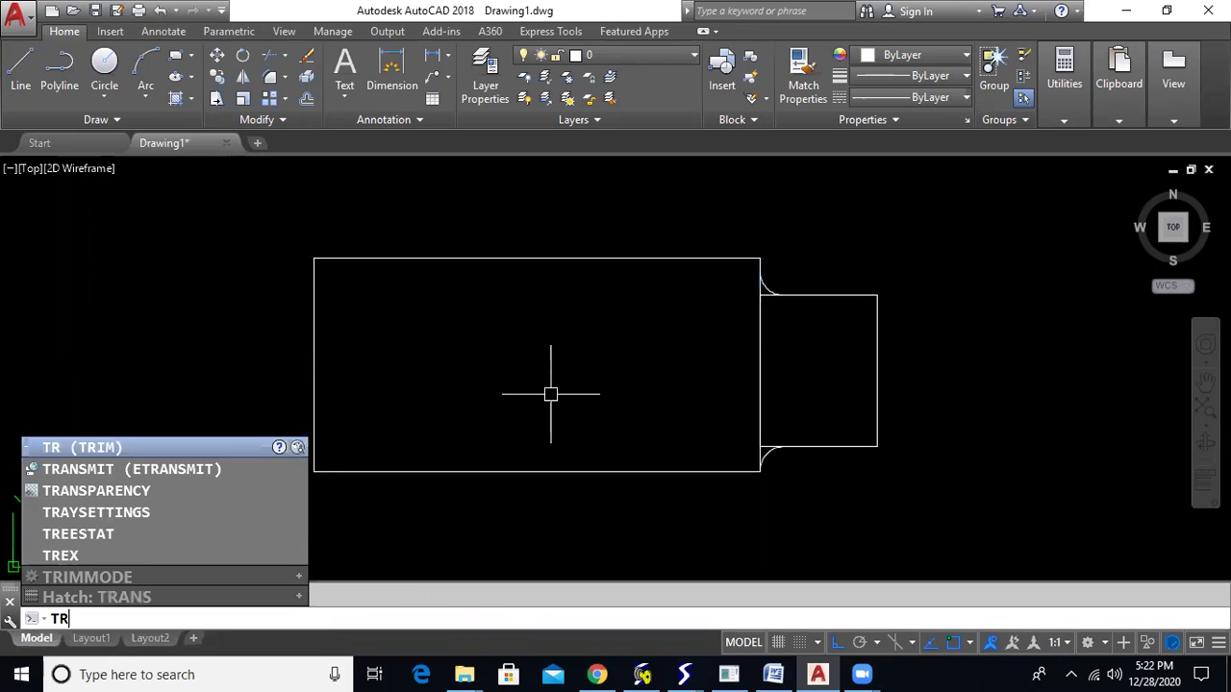
pyautogui.press('Return')
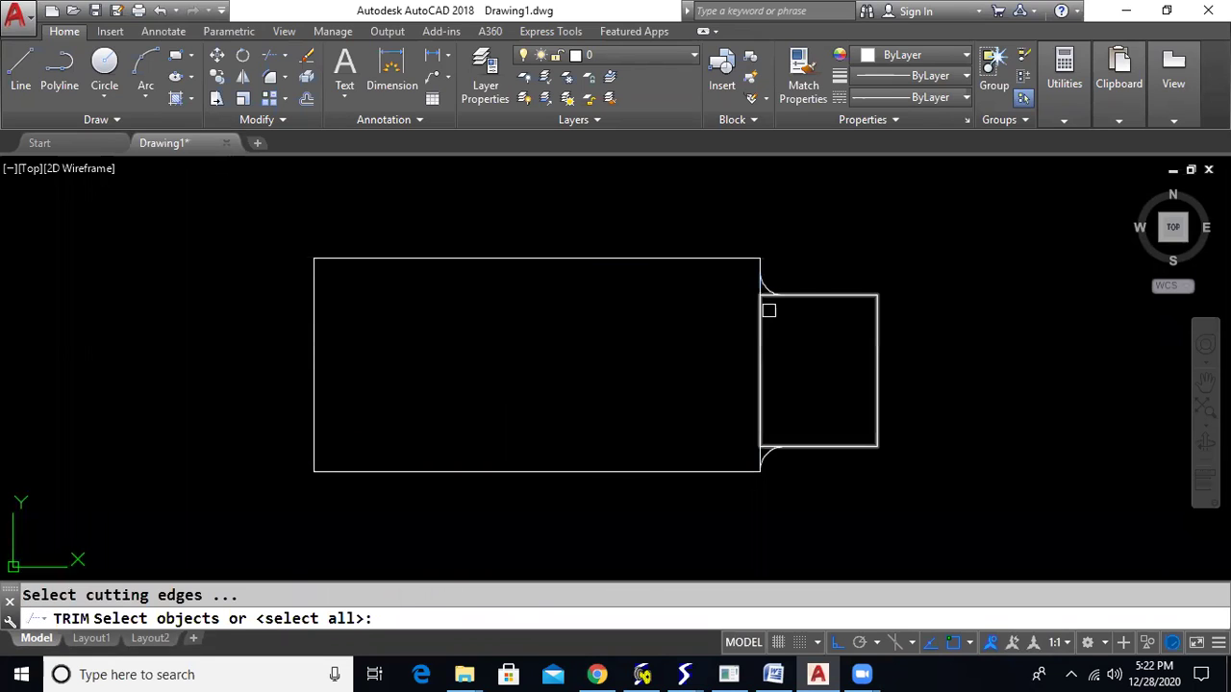
pyautogui.scroll(2, 769, 305)
pyautogui.click(768, 277)
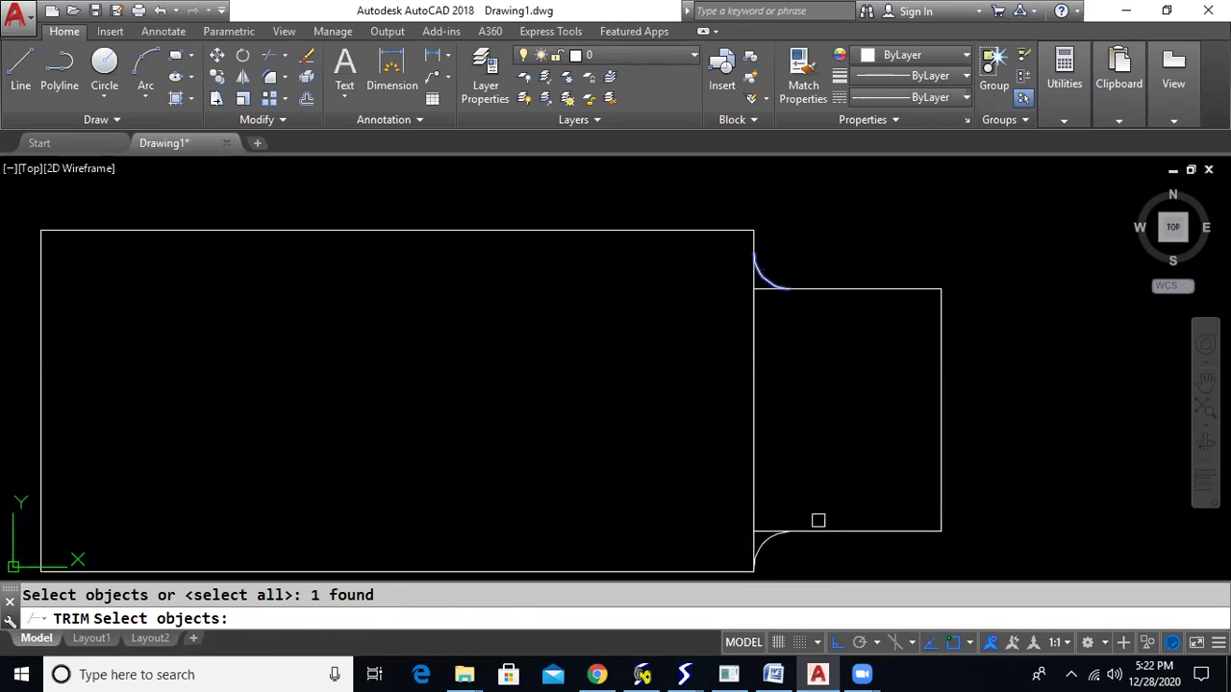
pyautogui.click(769, 553)
pyautogui.press('Return')
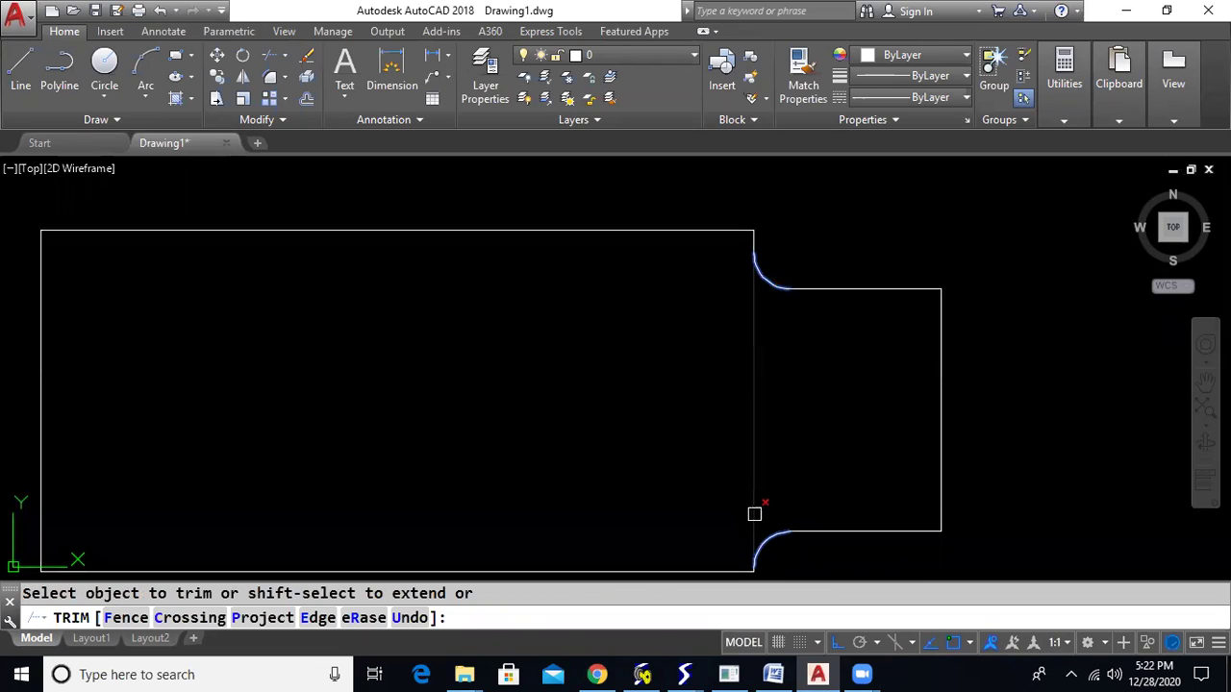
pyautogui.scroll(-4, 782, 451)
pyautogui.press('Escape')
pyautogui.moveTo(891, 475); pyautogui.dragTo(900, 401, button='middle')
# Step: Draw an inner rectangle just inside the main body's outline with object snap off
pyautogui.write('rec')
pyautogui.press('Return')
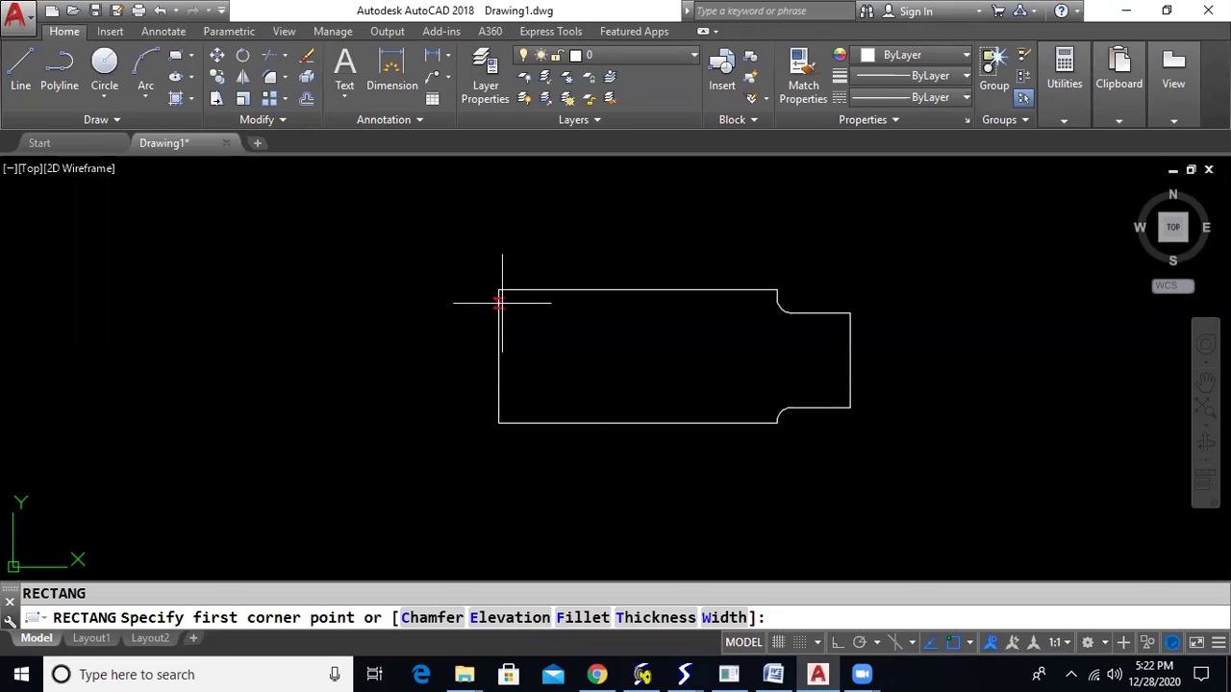
pyautogui.press('F3')
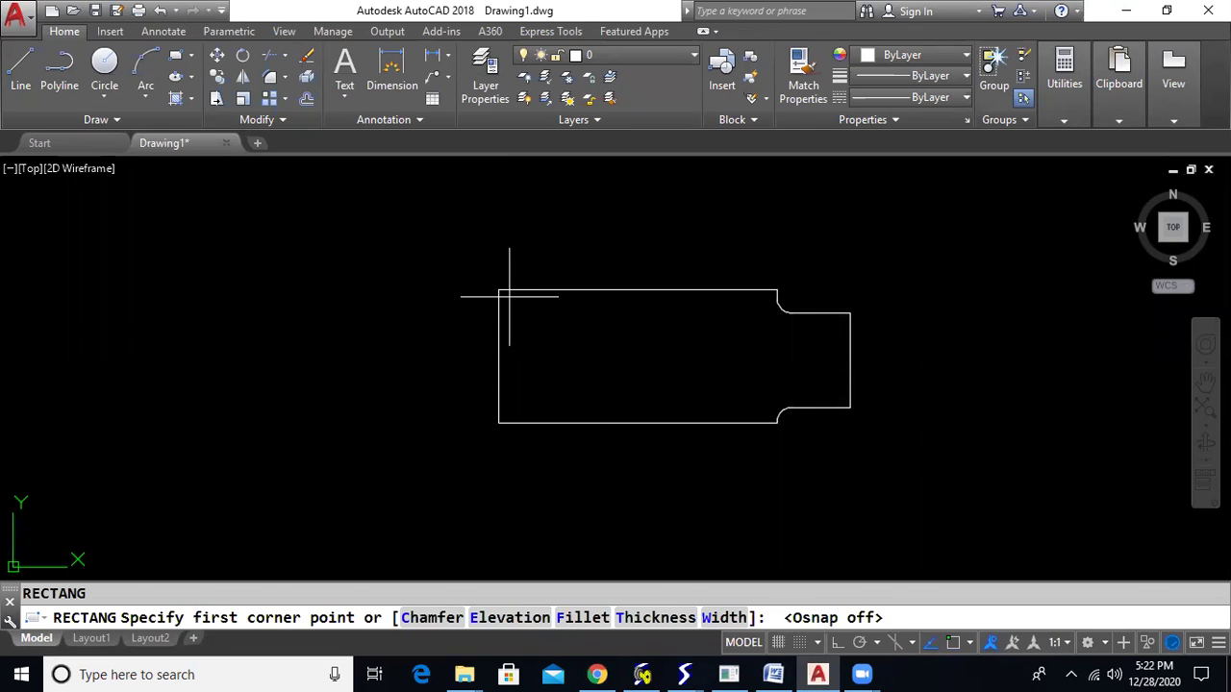
pyautogui.click(510, 298)
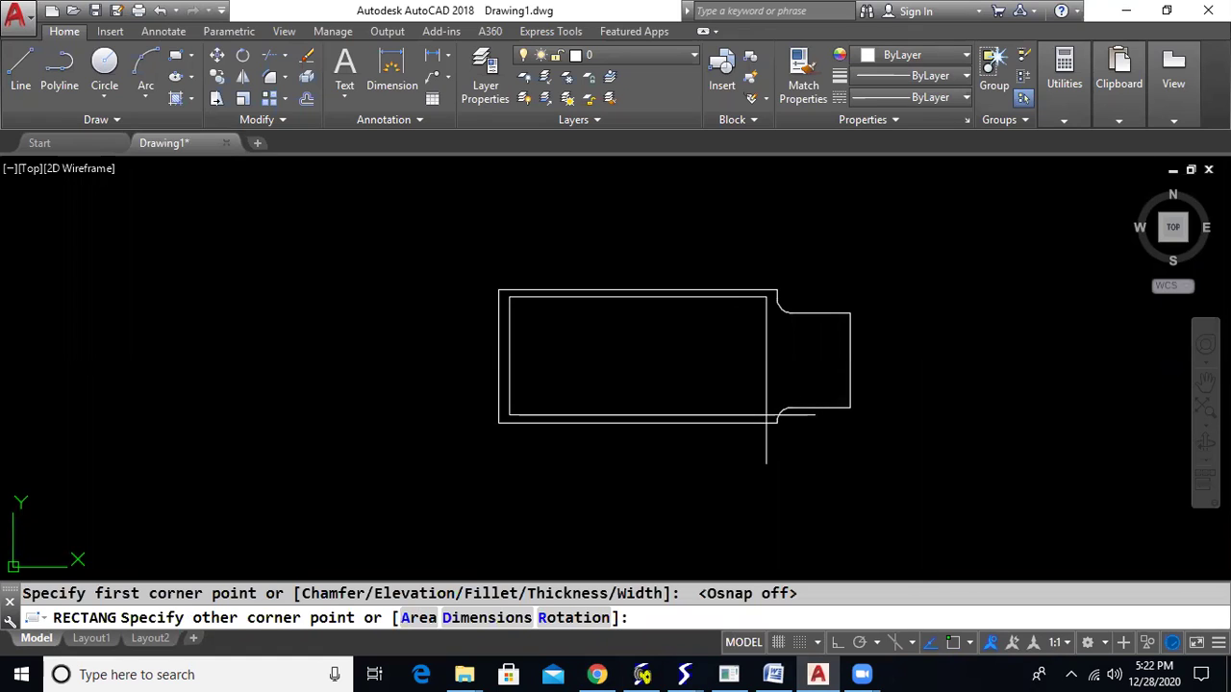
pyautogui.click(766, 416)
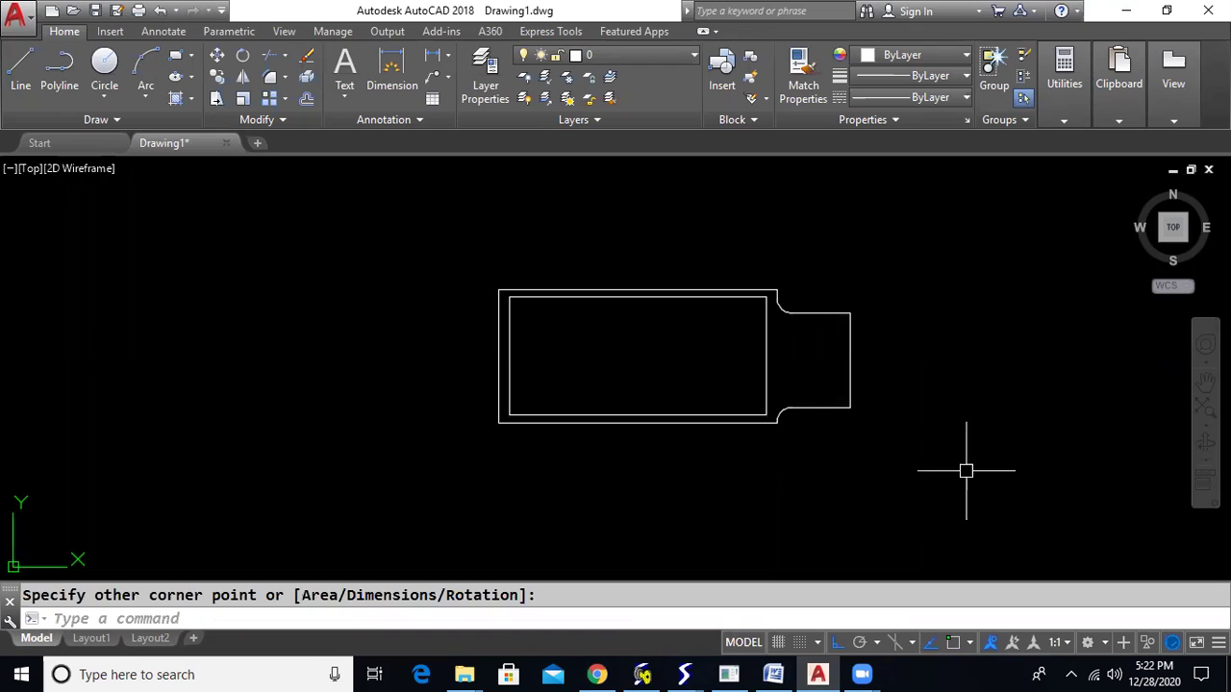
# Step: Draw a circle of about 0.73 radius with object snap on, centred about 1.4 units left of the inner rectangle's right-edge midpoint
pyautogui.write('c')
pyautogui.press('Return')
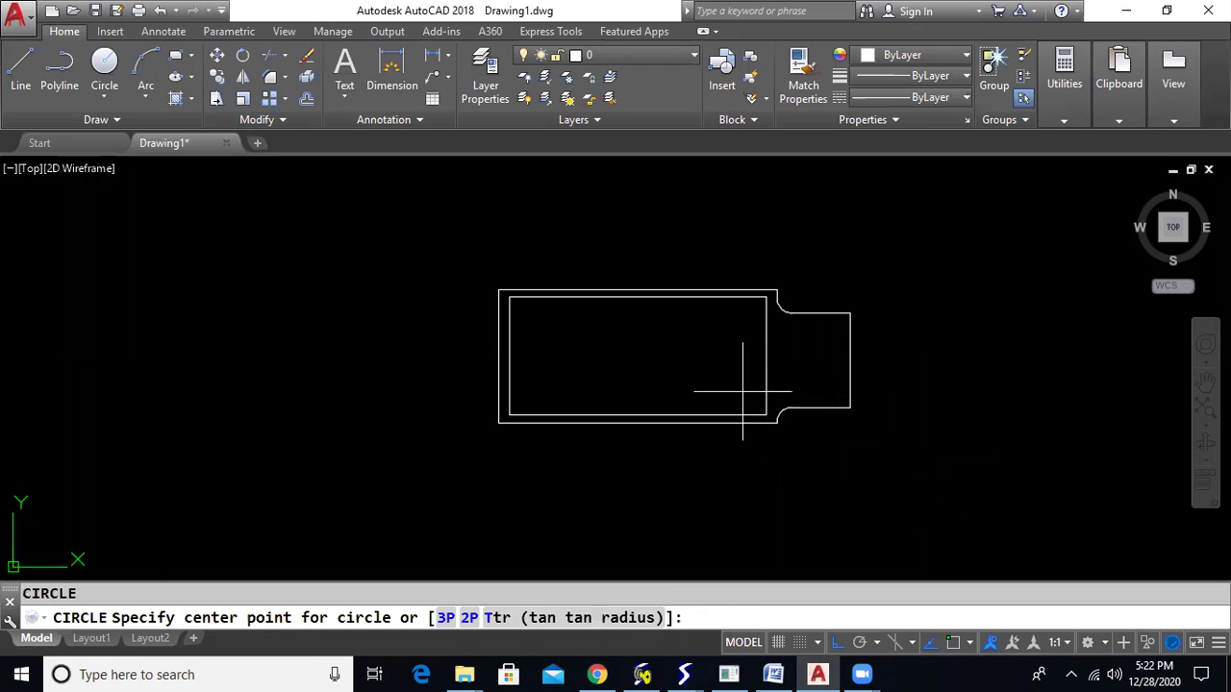
pyautogui.press('F3')
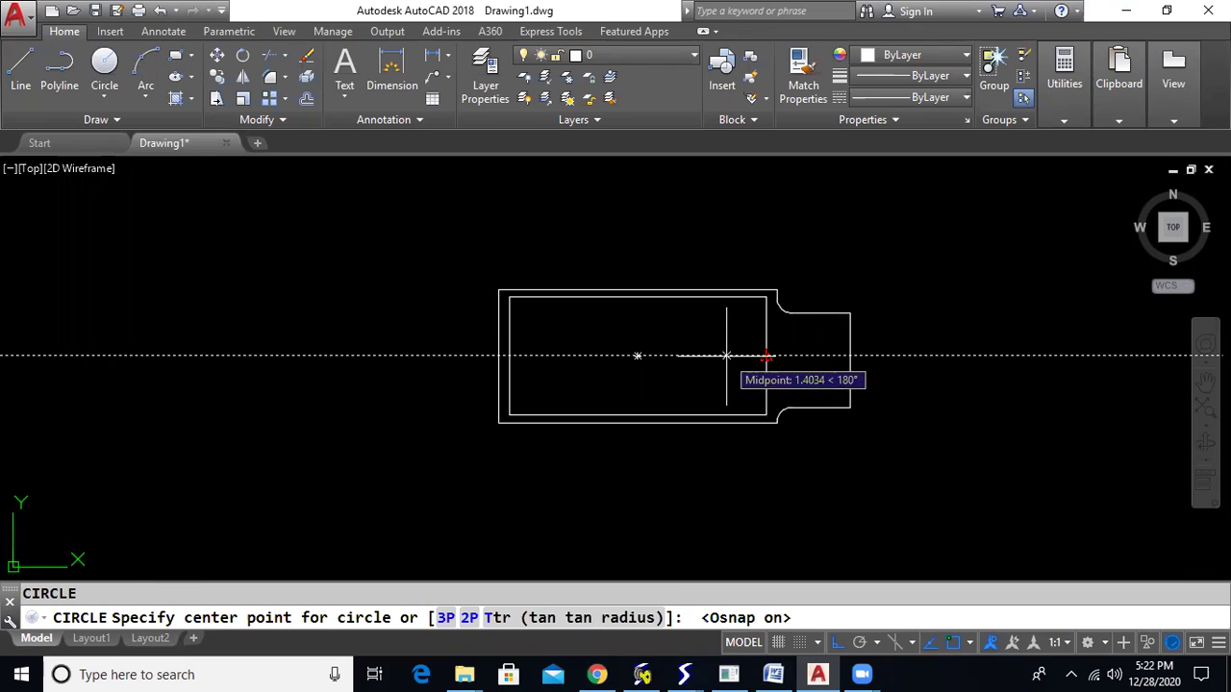
pyautogui.click(726, 356)
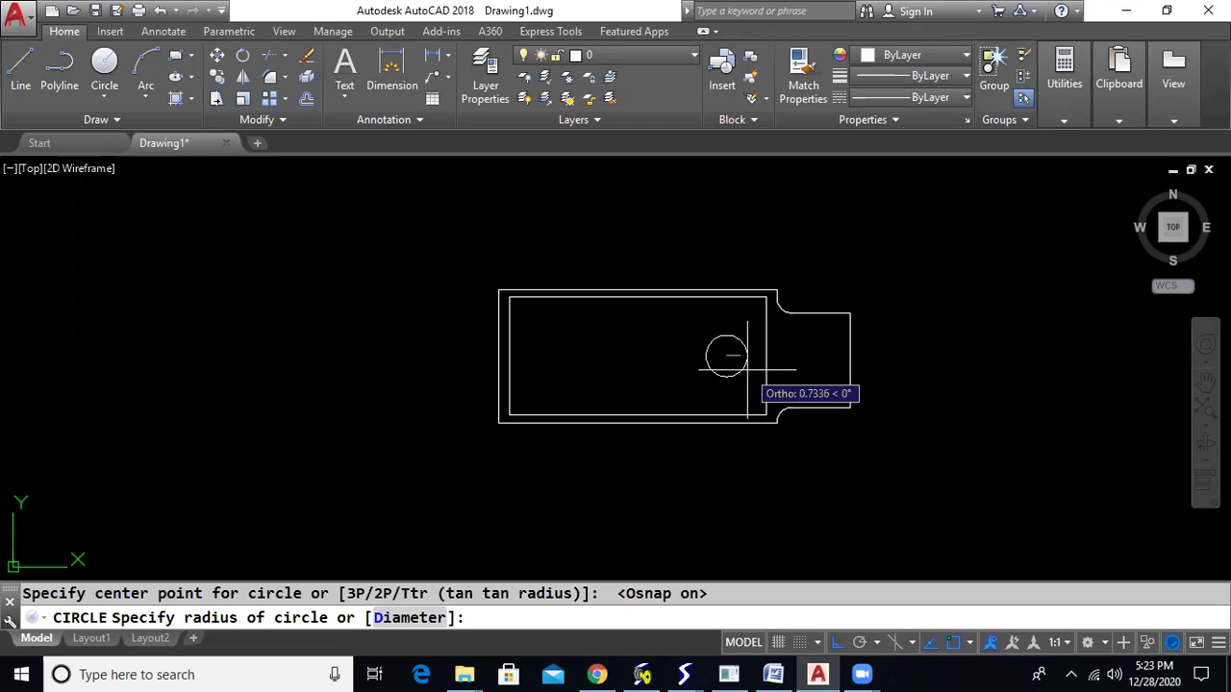
pyautogui.click(749, 370)
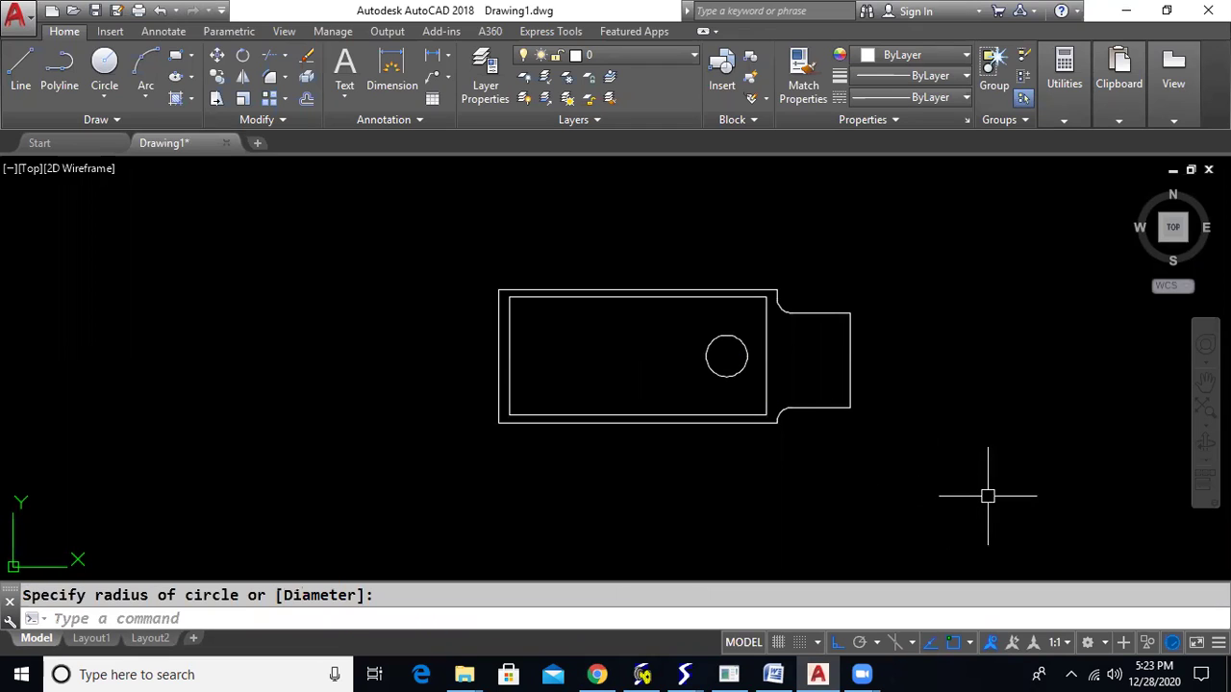
# Step: Draw a horizontal centreline from the circle's centre to just short of the inner rectangle's left edge
pyautogui.write('l')
pyautogui.press('Return')
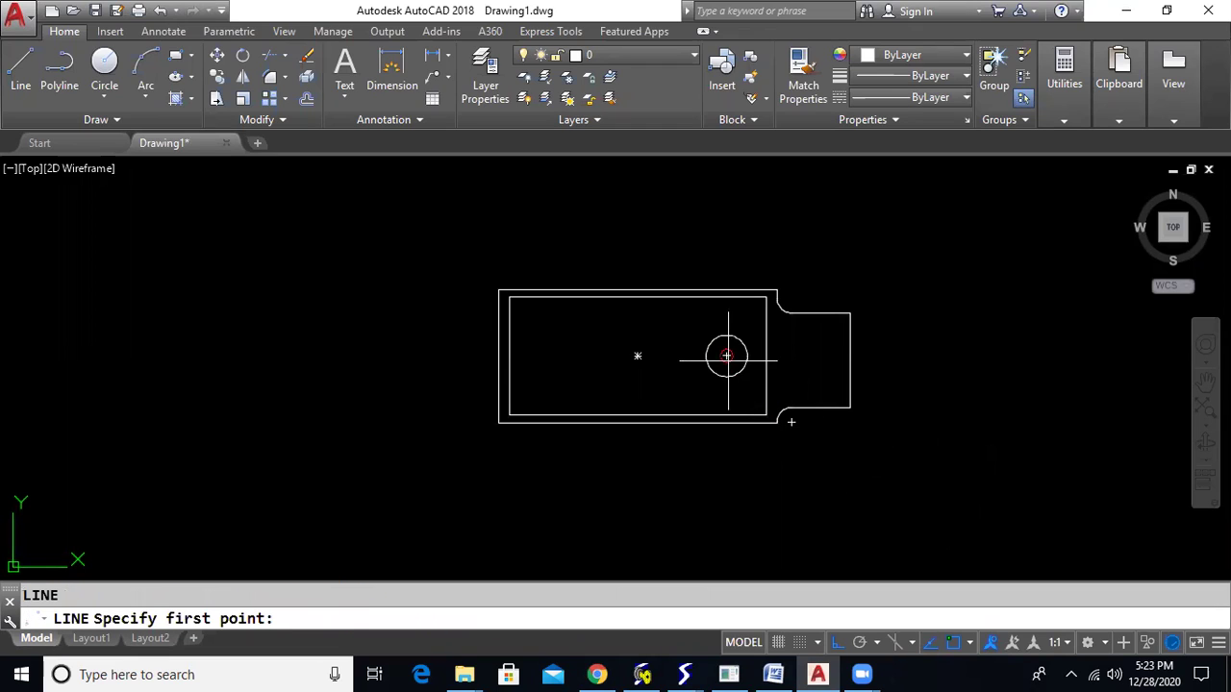
pyautogui.click(726, 356)
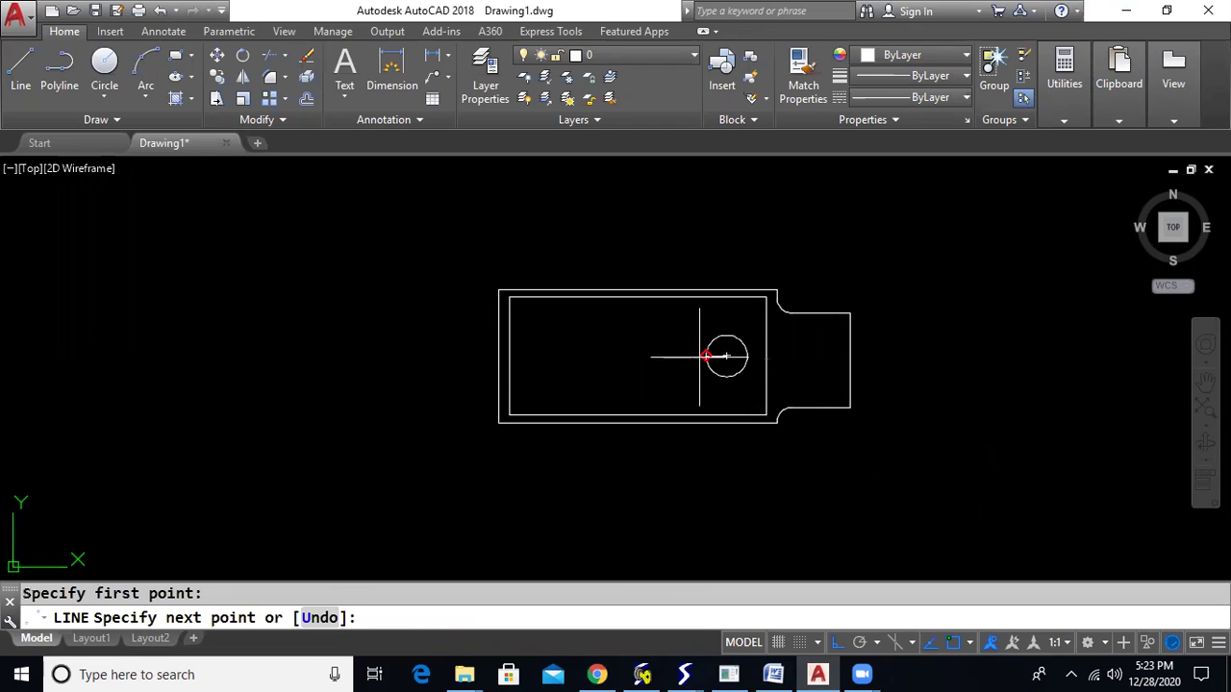
pyautogui.click(527, 357)
# Step: With Ortho off, continue from the centreline's left end with a half arrowhead, an inward edge of about 0.46 and an upper shaft line into the circle
pyautogui.press('F8')
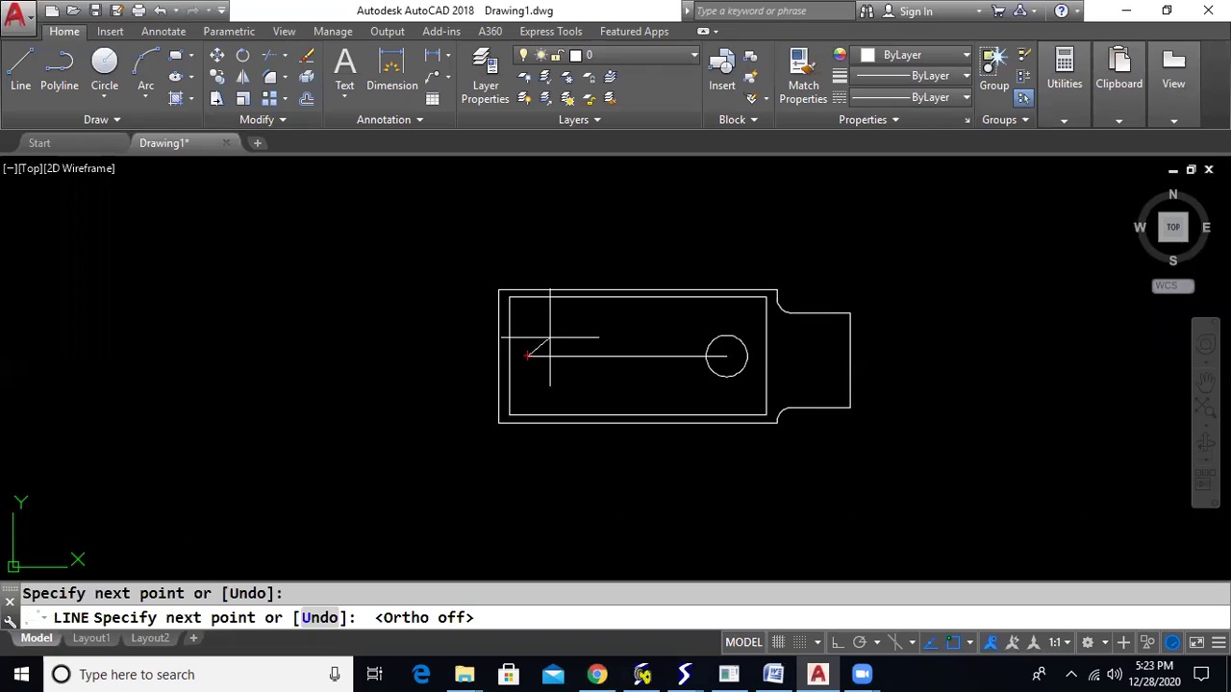
pyautogui.scroll(2, 551, 337)
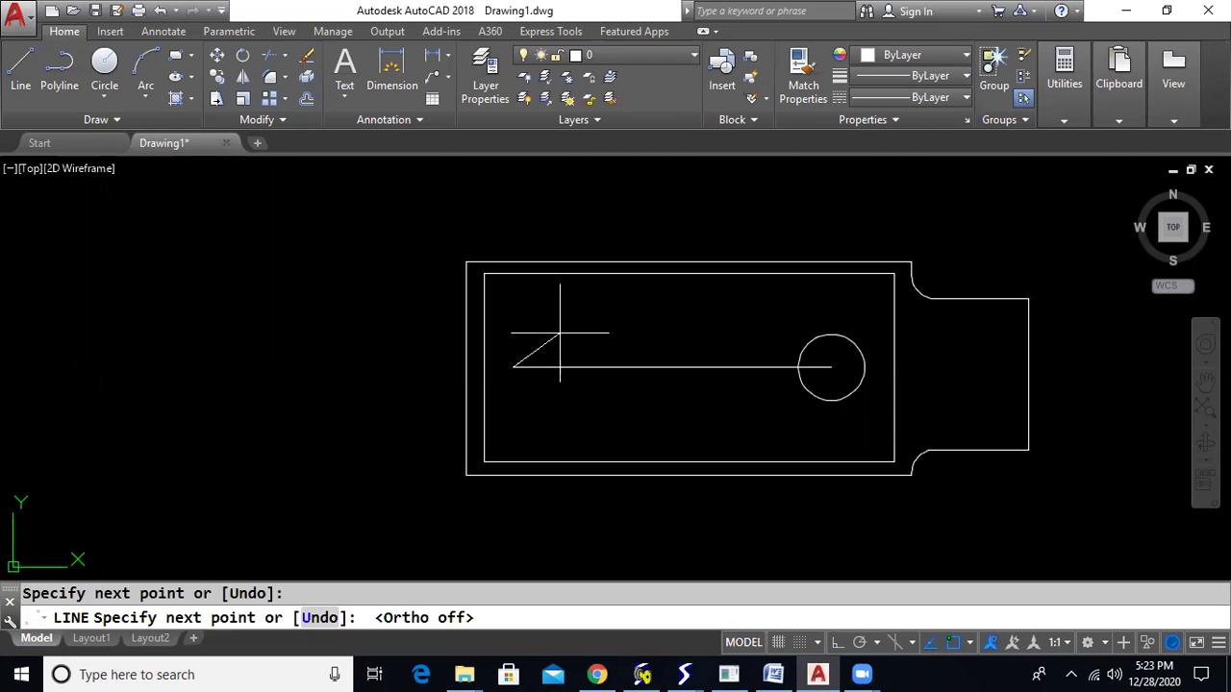
pyautogui.click(562, 330)
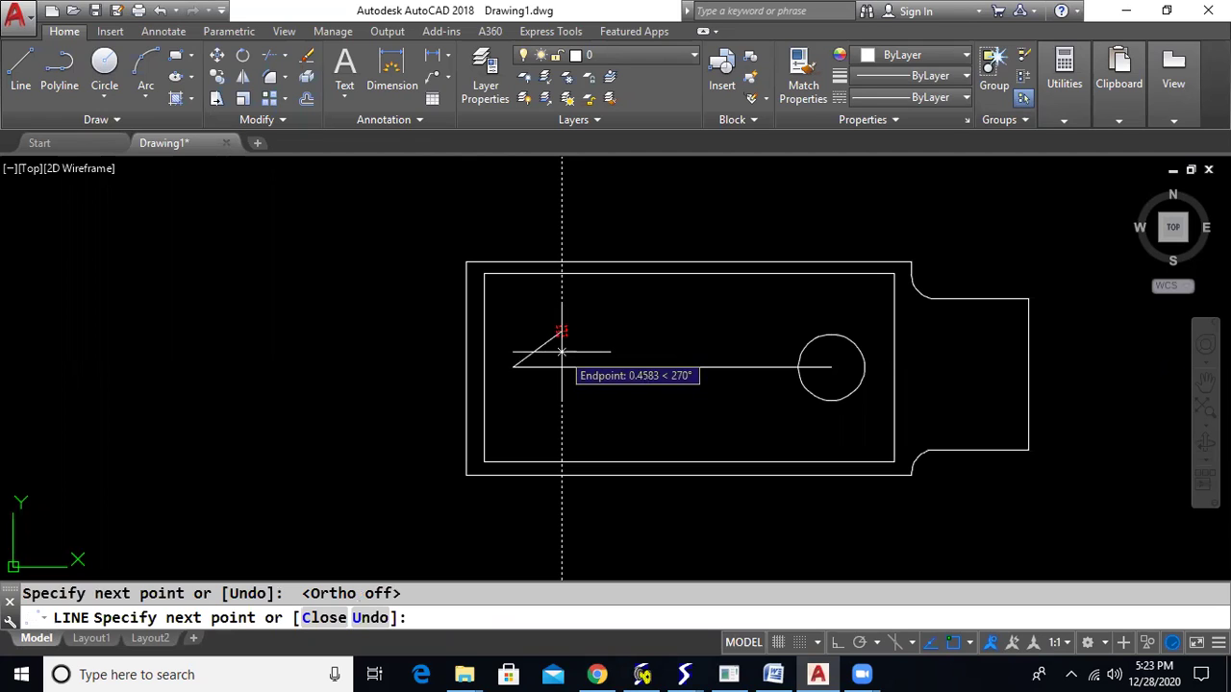
pyautogui.click(562, 353)
pyautogui.click(835, 352)
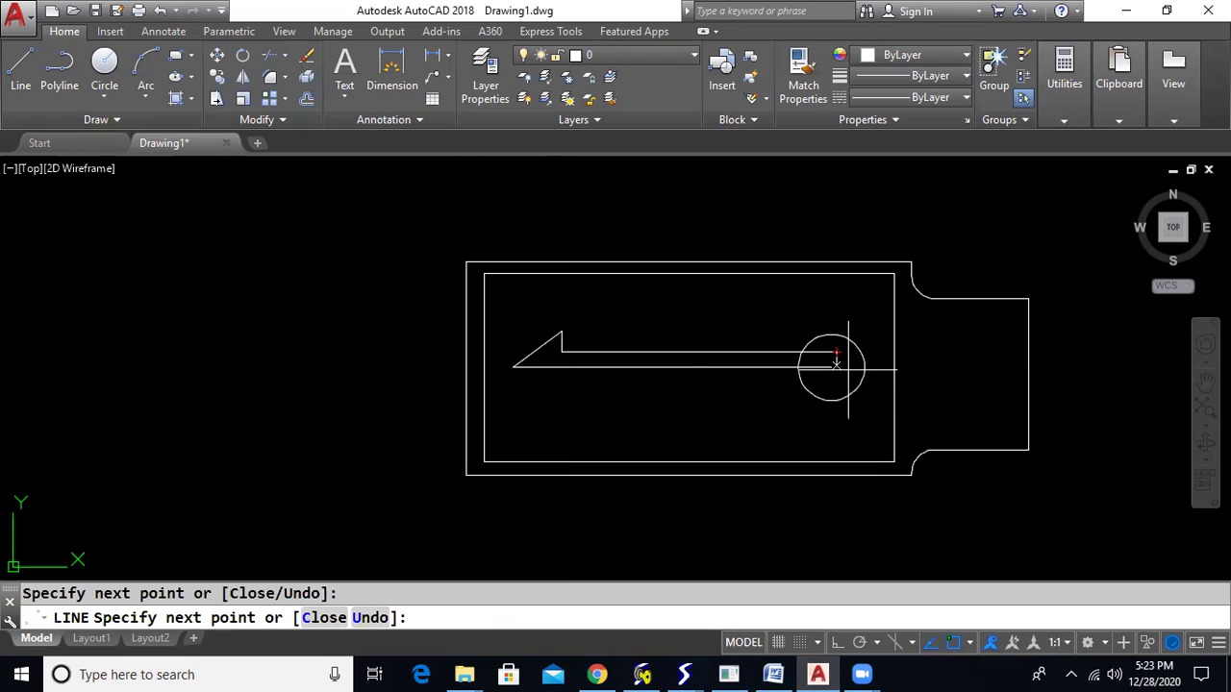
pyautogui.press('Escape')
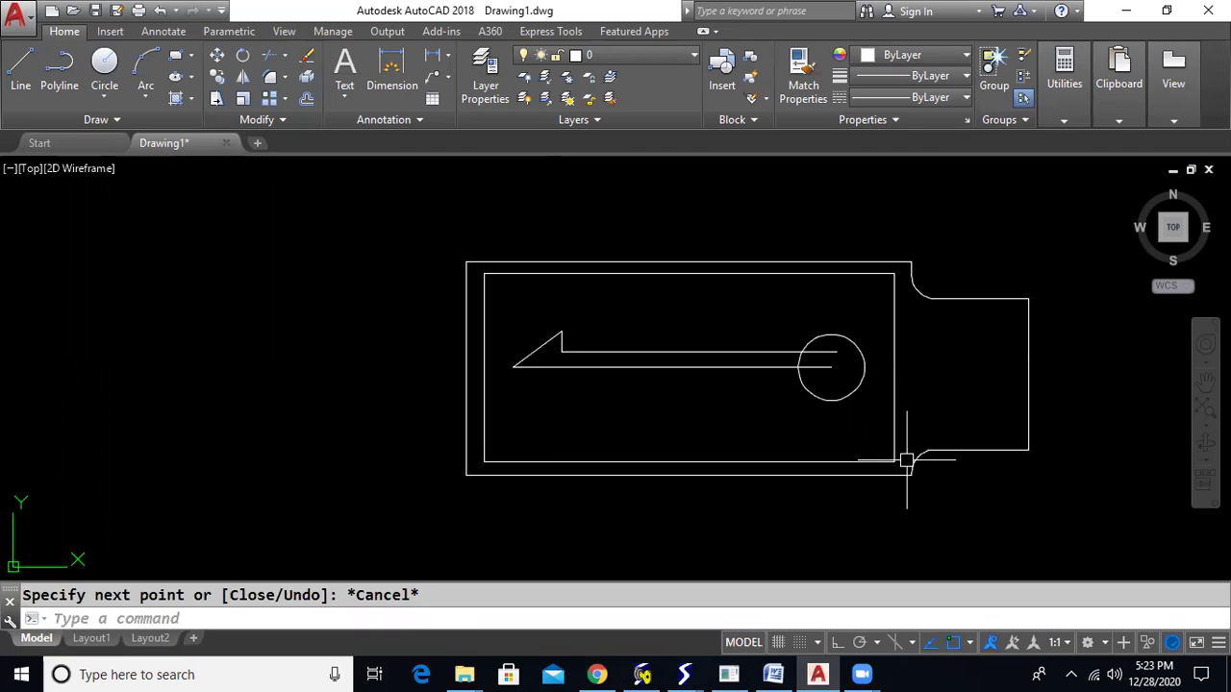
# Step: Mirror the upper half of the arrow outline about the centreline, keeping the source lines
pyautogui.write('mi')
pyautogui.press('Return')
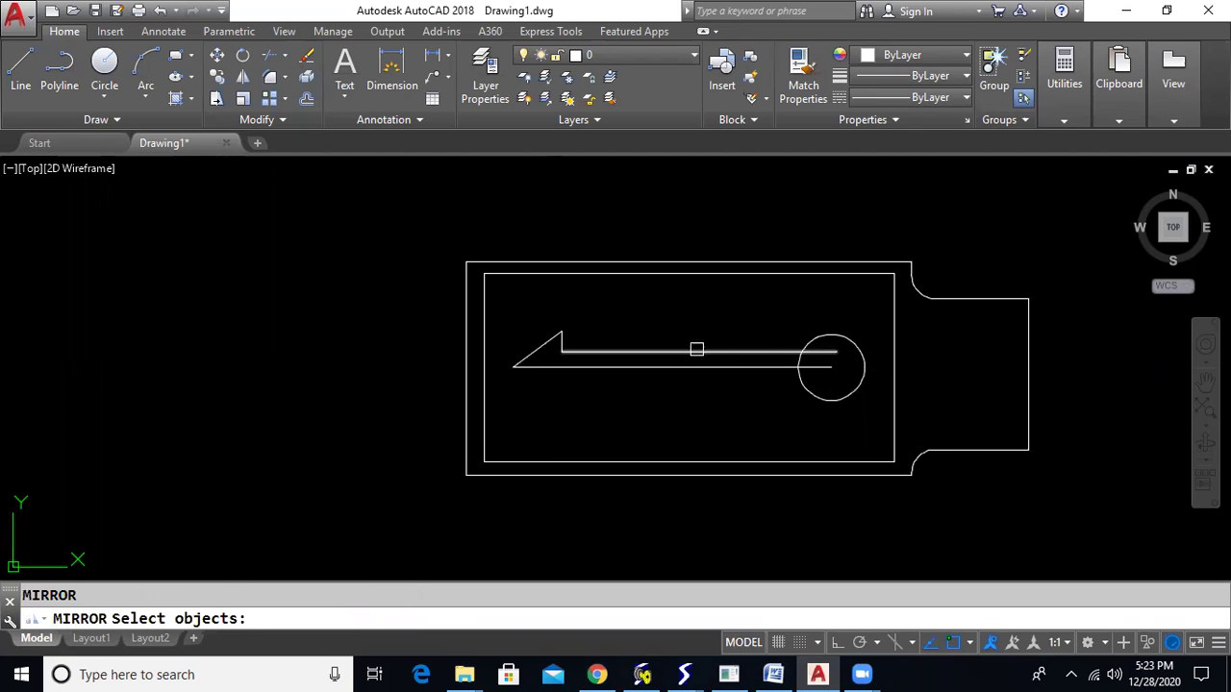
pyautogui.click(695, 351)
pyautogui.click(565, 342)
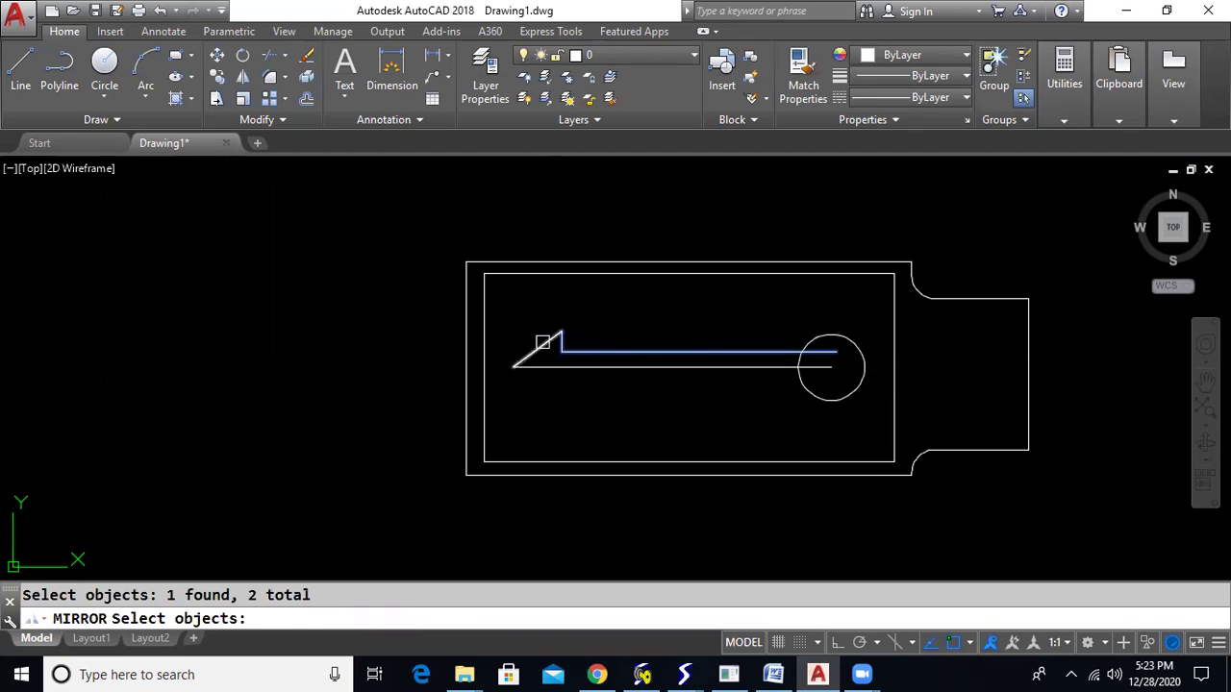
pyautogui.press('Return')
pyautogui.click(513, 366)
pyautogui.click(623, 366)
pyautogui.press('Return')
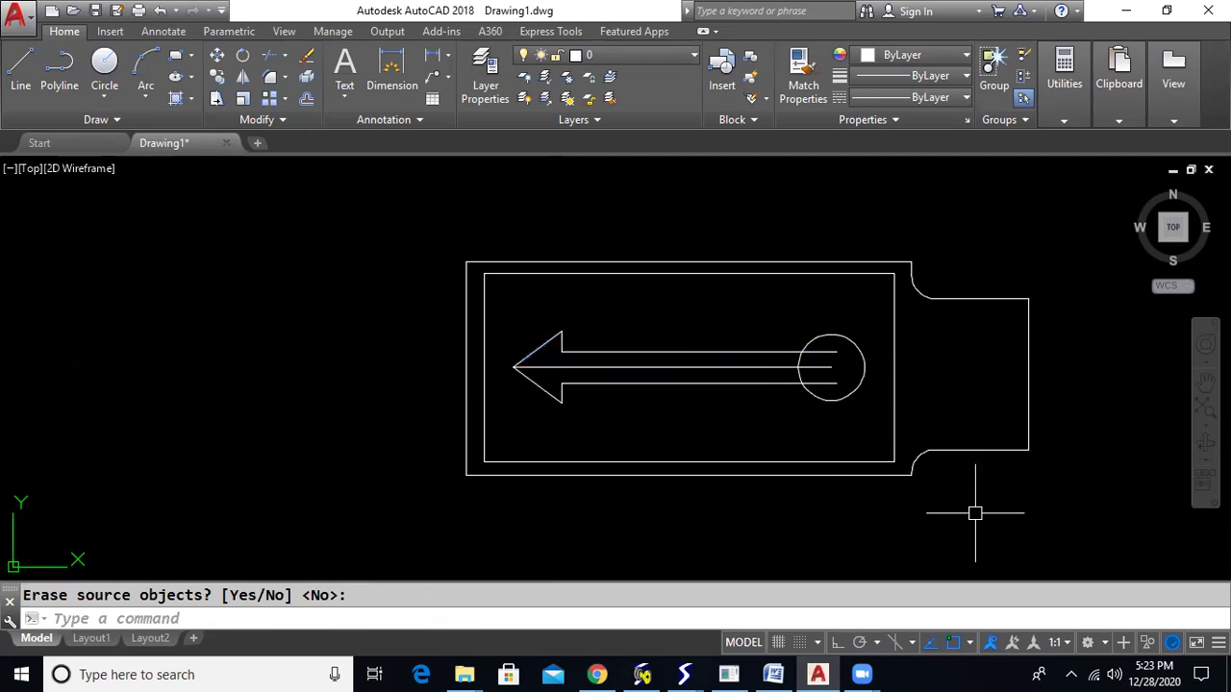
# Step: Draw a fit spline from the arrow's lower shaft edge near the circle, curving down and left until nearly horizontal
pyautogui.write('spl')
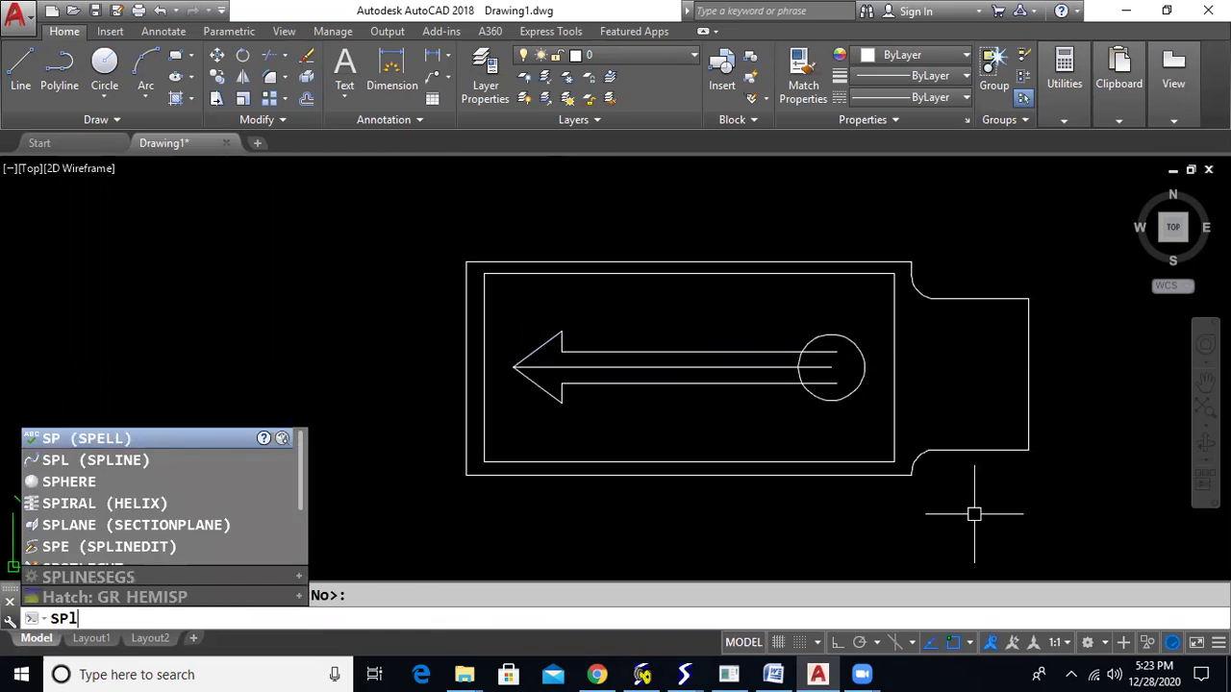
pyautogui.press('Return')
pyautogui.moveTo(961, 513); pyautogui.dragTo(950, 444, button='middle')
pyautogui.scroll(2, 752, 338)
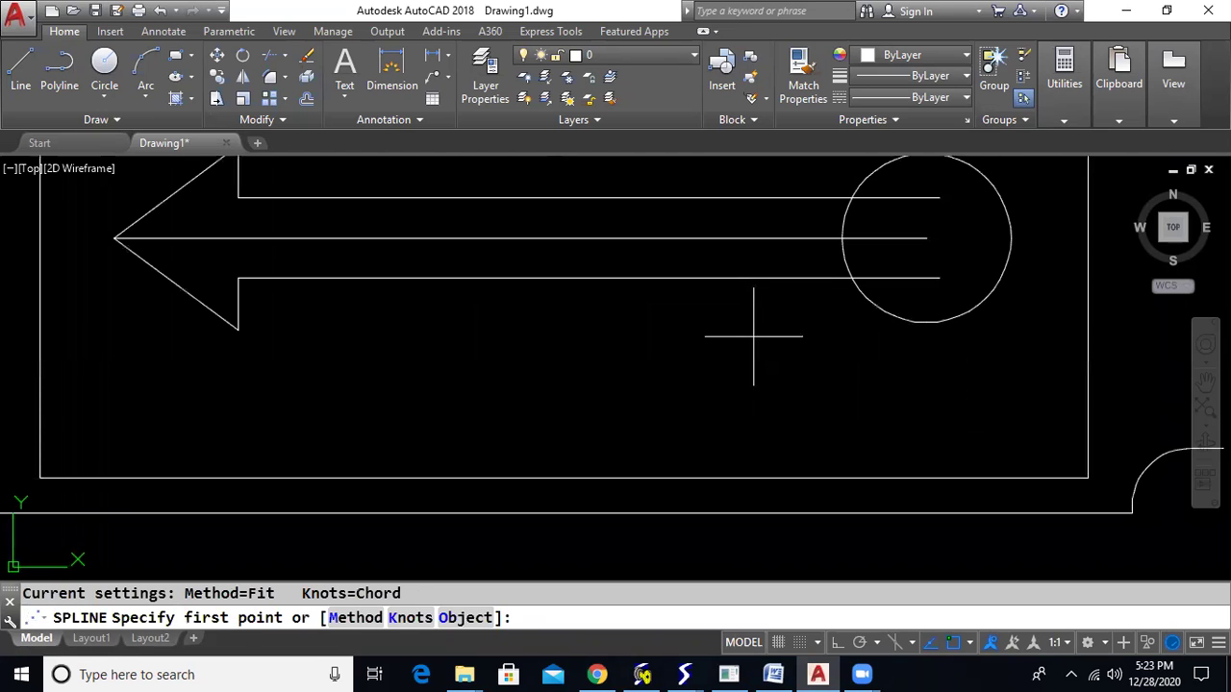
pyautogui.click(804, 278)
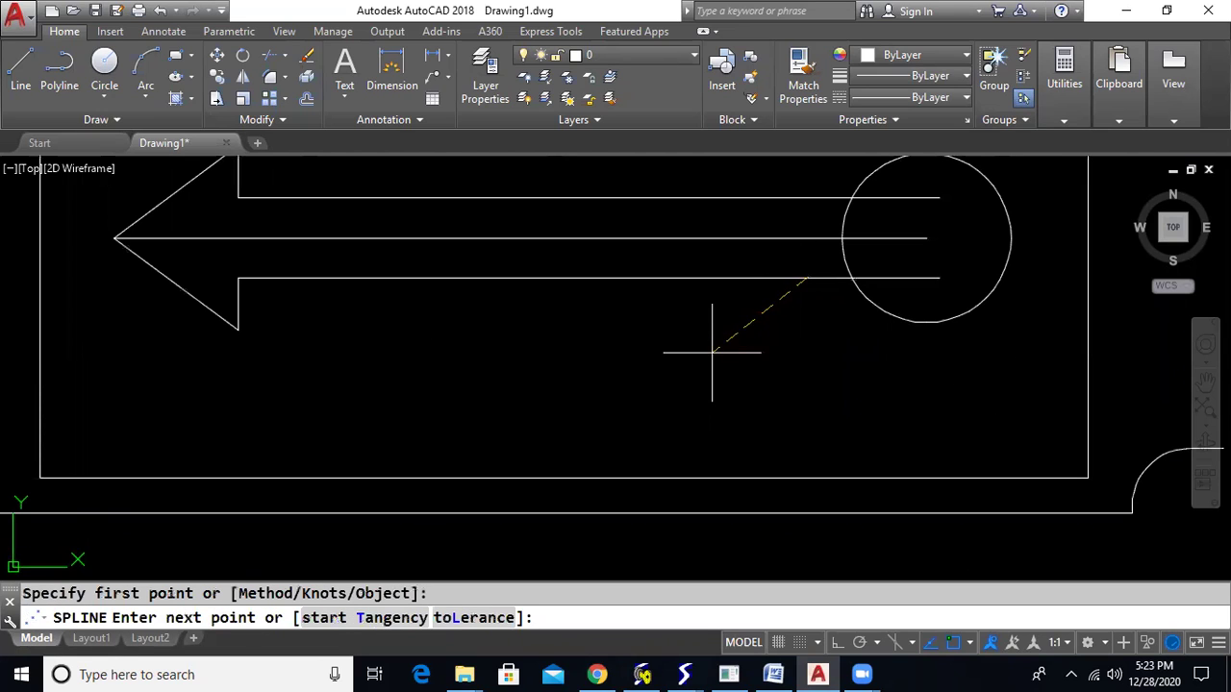
pyautogui.click(674, 379)
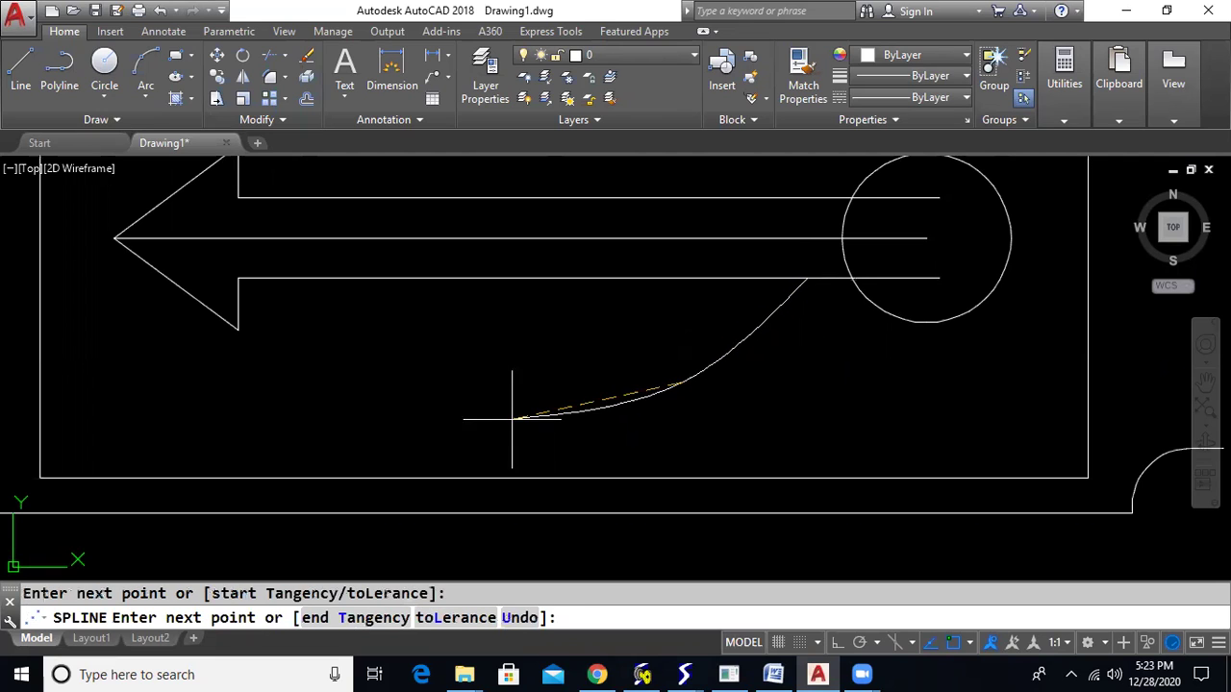
pyautogui.click(427, 432)
pyautogui.click(395, 429)
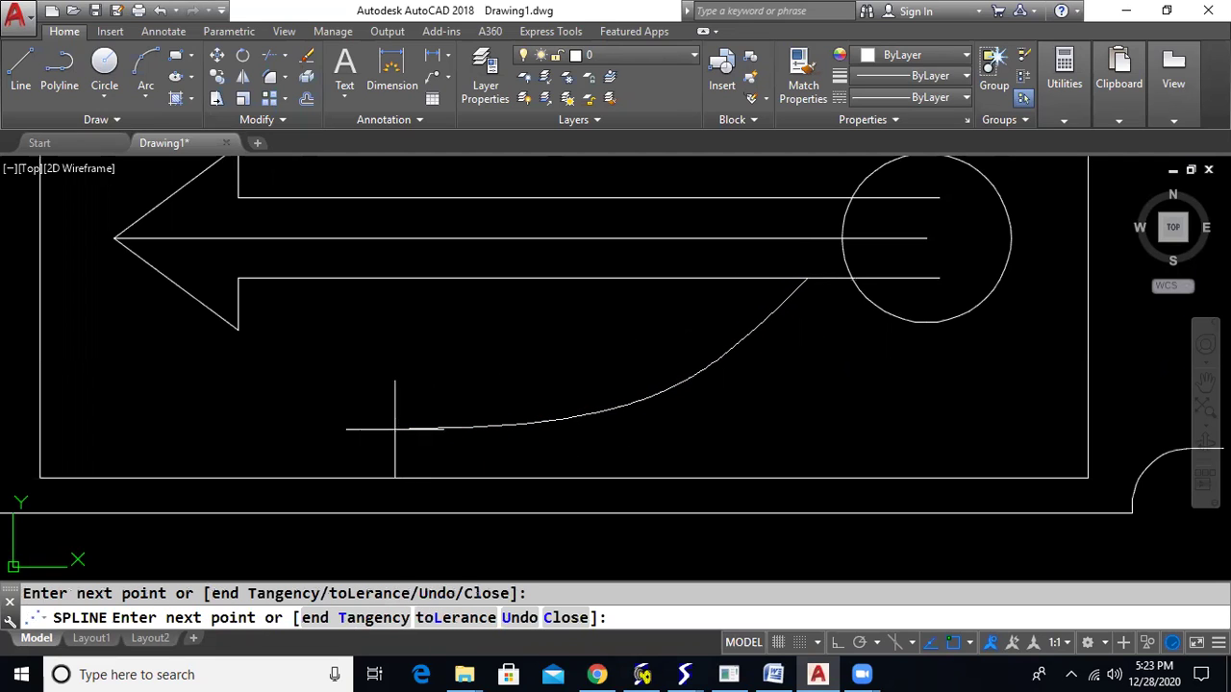
pyautogui.press('Return')
pyautogui.scroll(-5, 424, 404)
pyautogui.scroll(2, 619, 414)
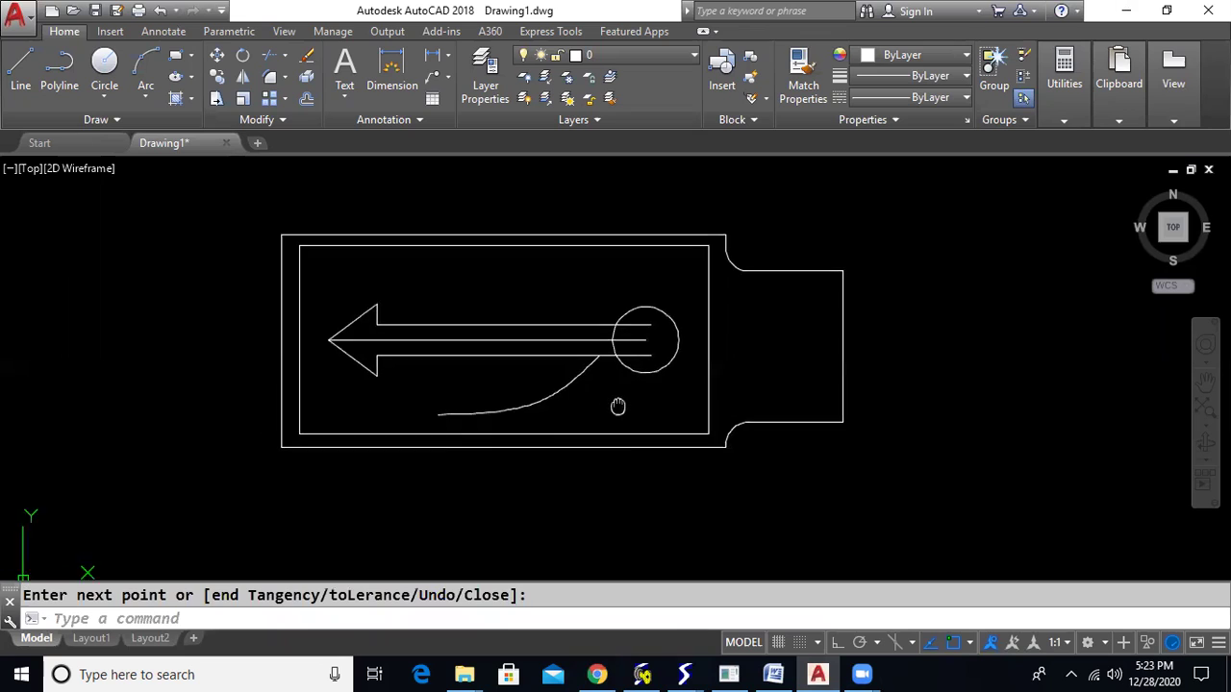
# Step: Draw a second spline above the first, from the lower shaft edge and ending level with the first spline's left end
pyautogui.press('Return')
pyautogui.scroll(2, 612, 418)
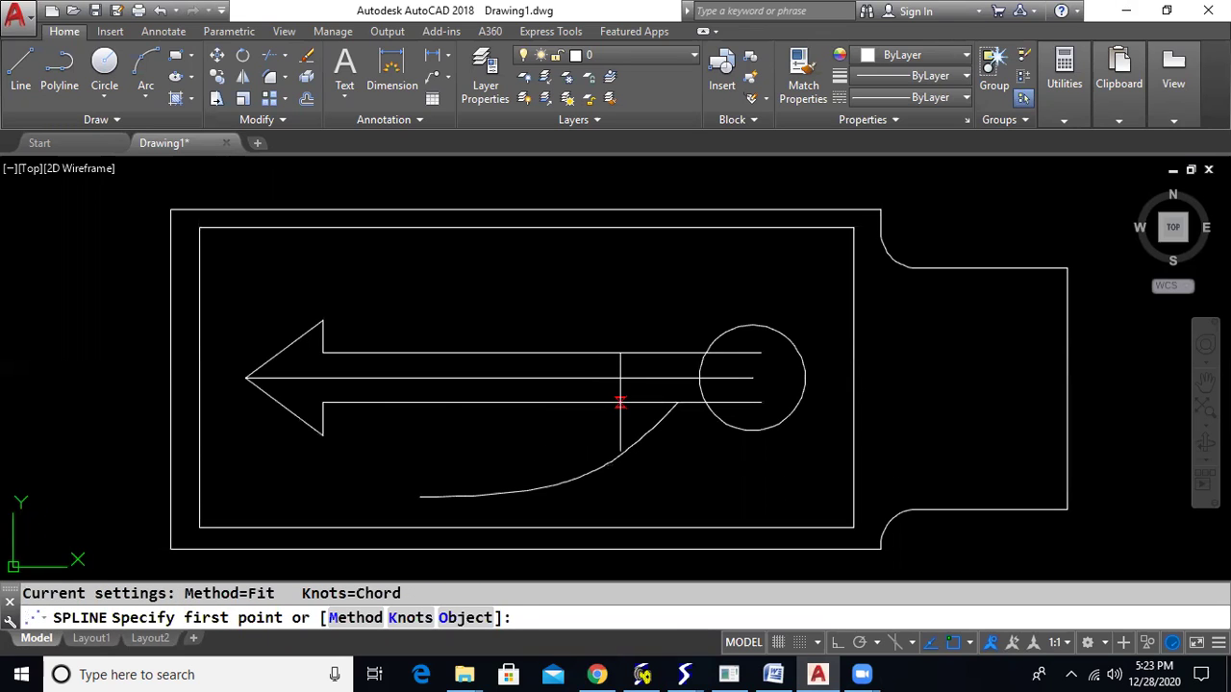
pyautogui.click(620, 404)
pyautogui.click(539, 440)
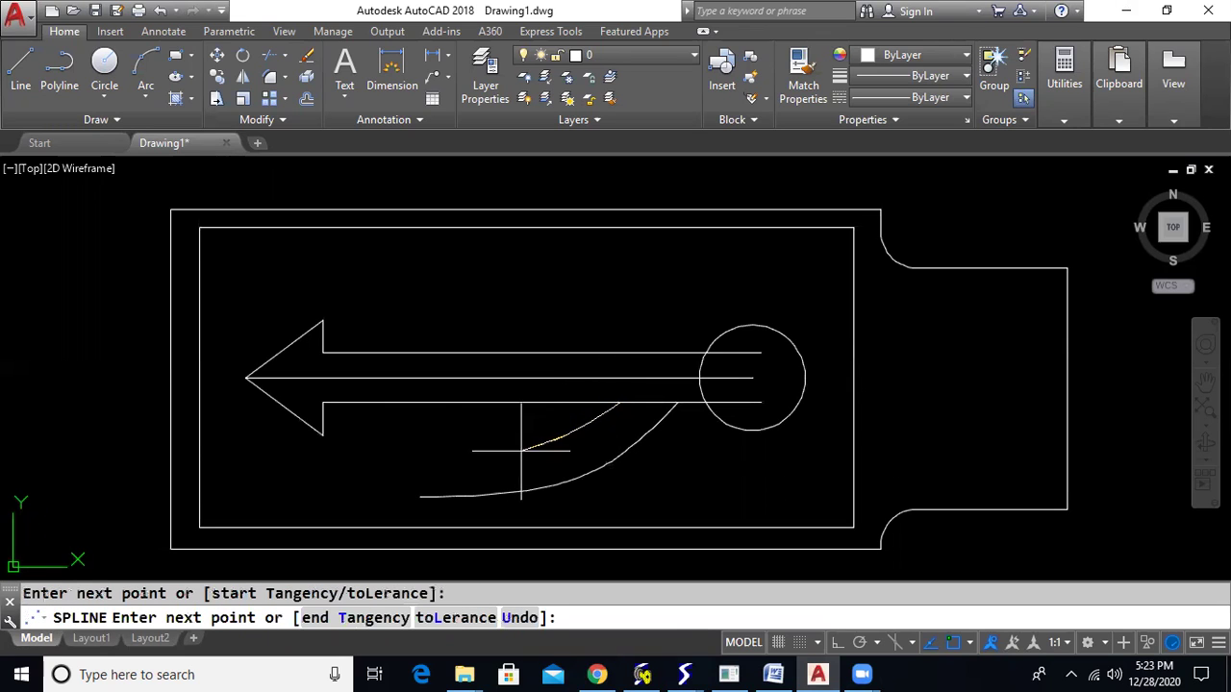
pyautogui.click(473, 452)
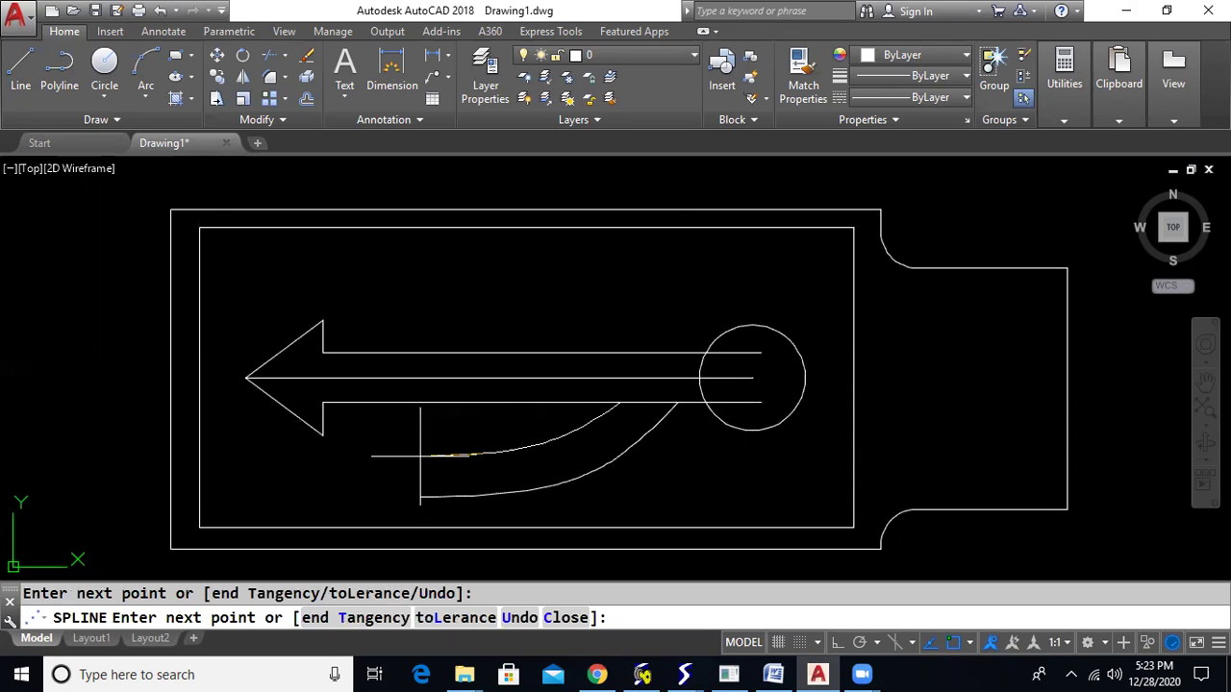
pyautogui.click(420, 456)
pyautogui.press('Return')
# Step: Draw a small upright rectangle over the left ends of the two lower splines
pyautogui.write('rec')
pyautogui.press('Return')
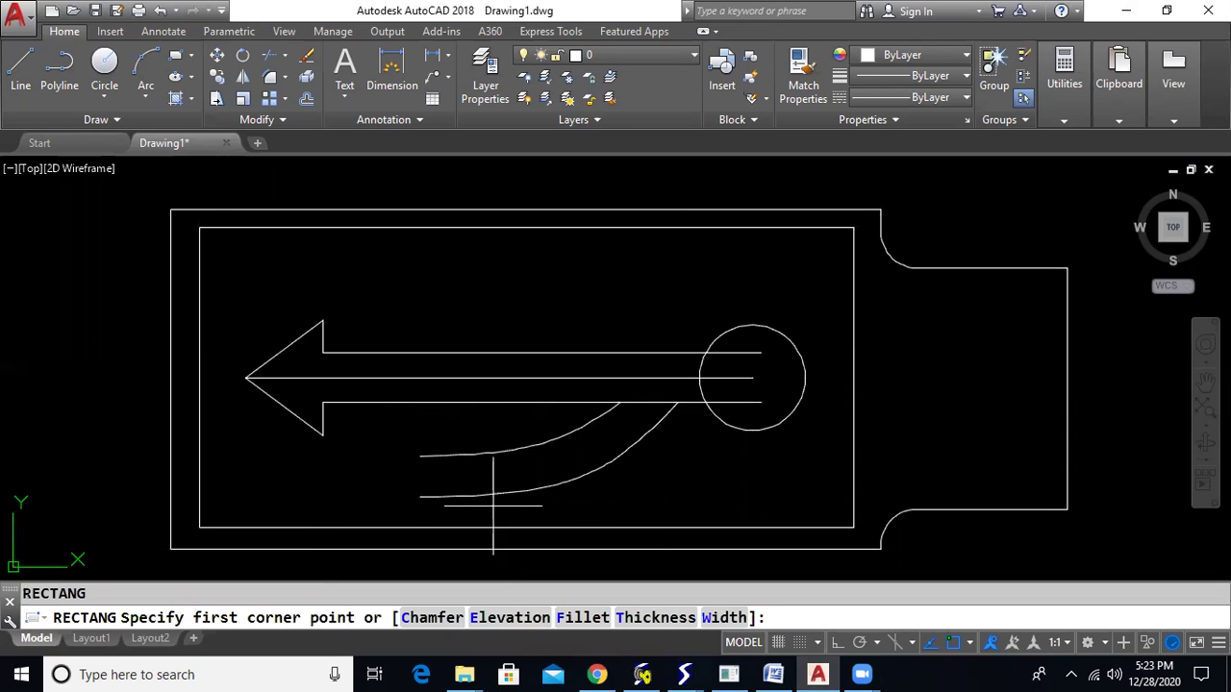
pyautogui.click(390, 446)
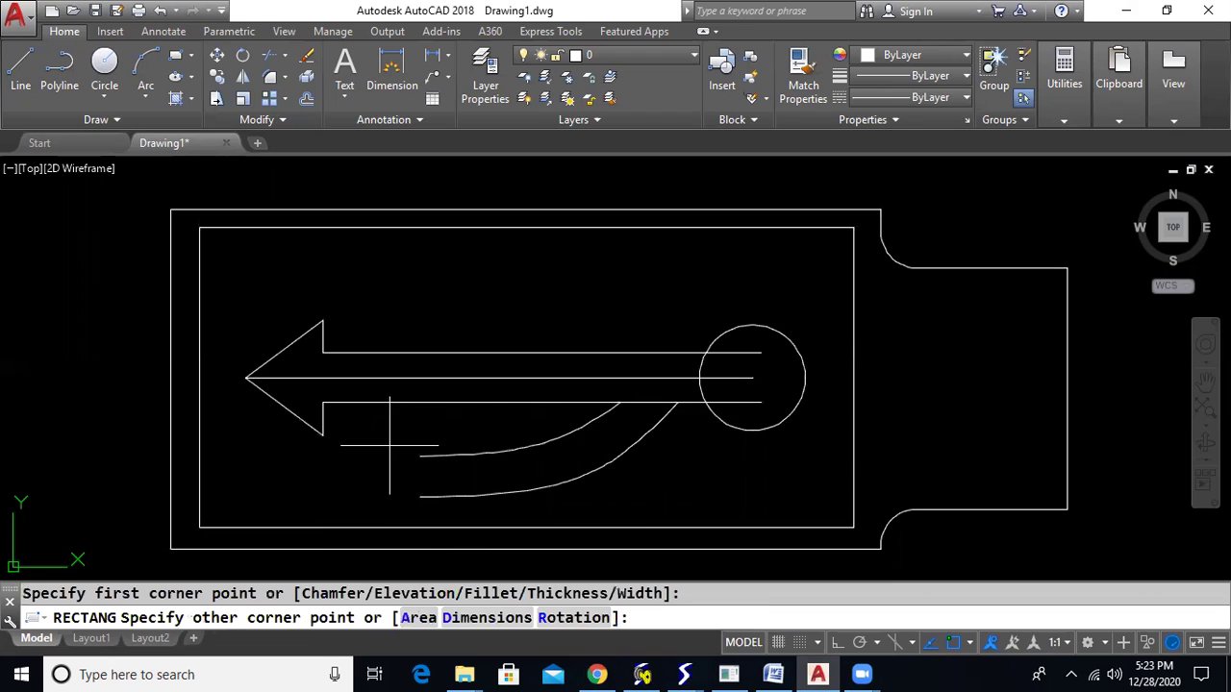
pyautogui.click(432, 511)
# Step: Draw a spline from the arrow's upper shaft edge, curving up and left towards the inner rectangle's top edge
pyautogui.write('s')
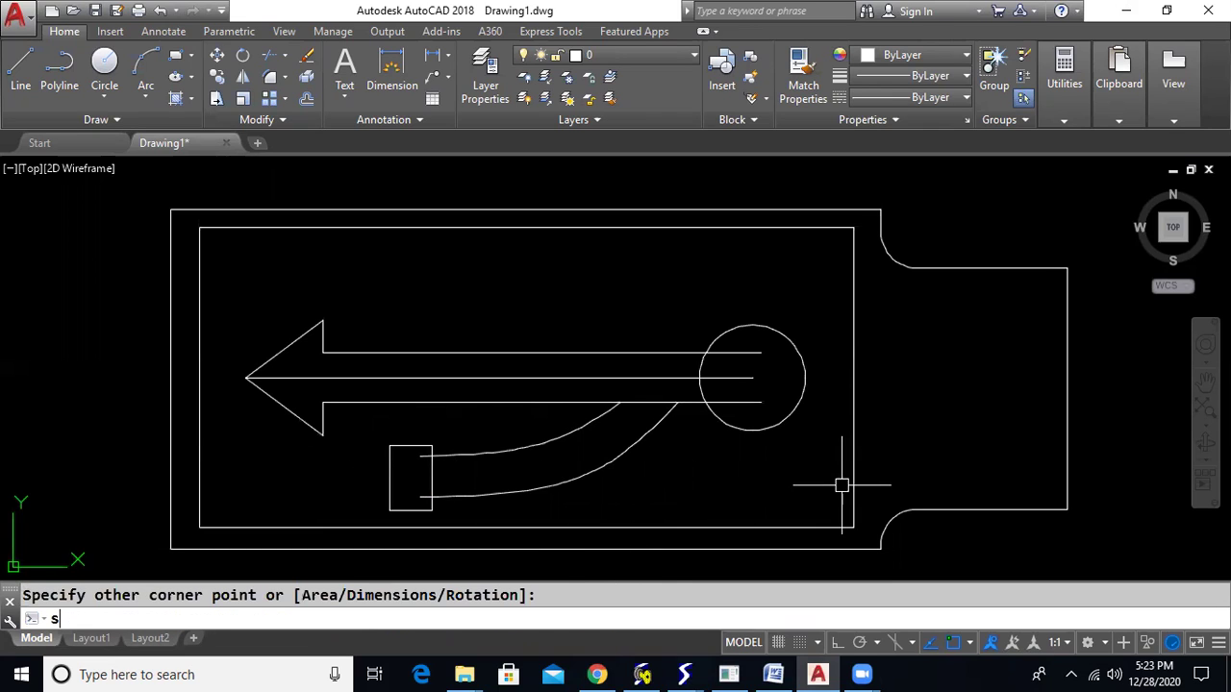
pyautogui.write('pl')
pyautogui.press('Return')
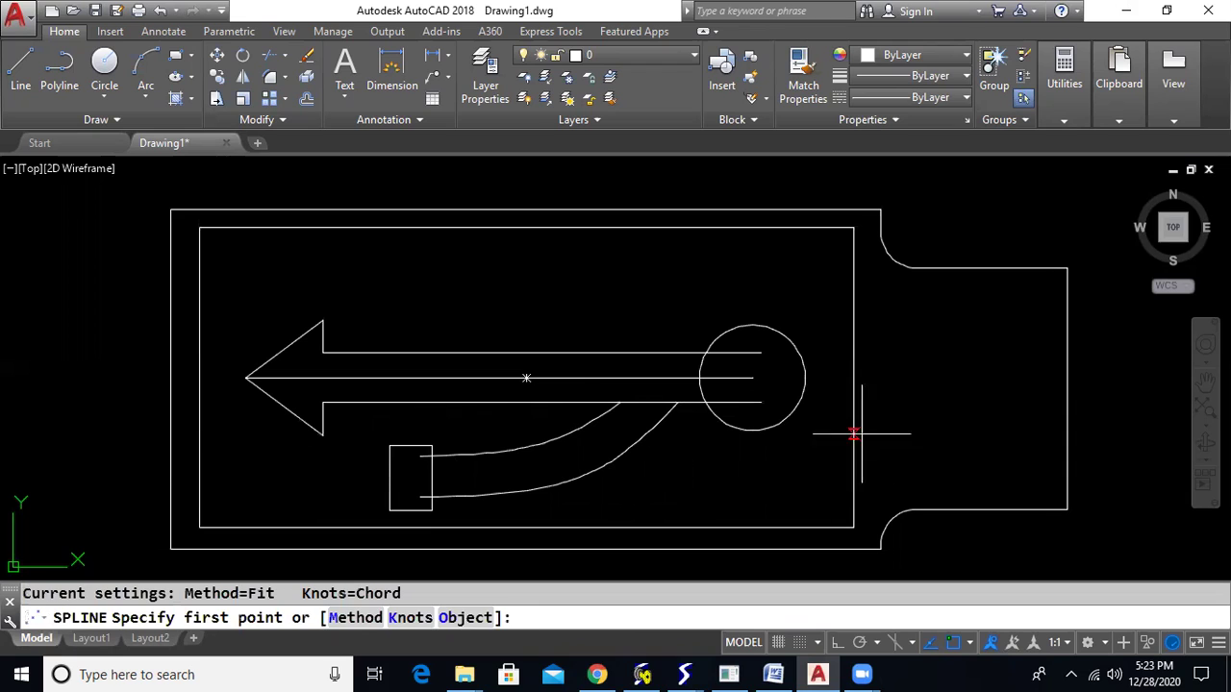
pyautogui.click(604, 352)
pyautogui.click(577, 289)
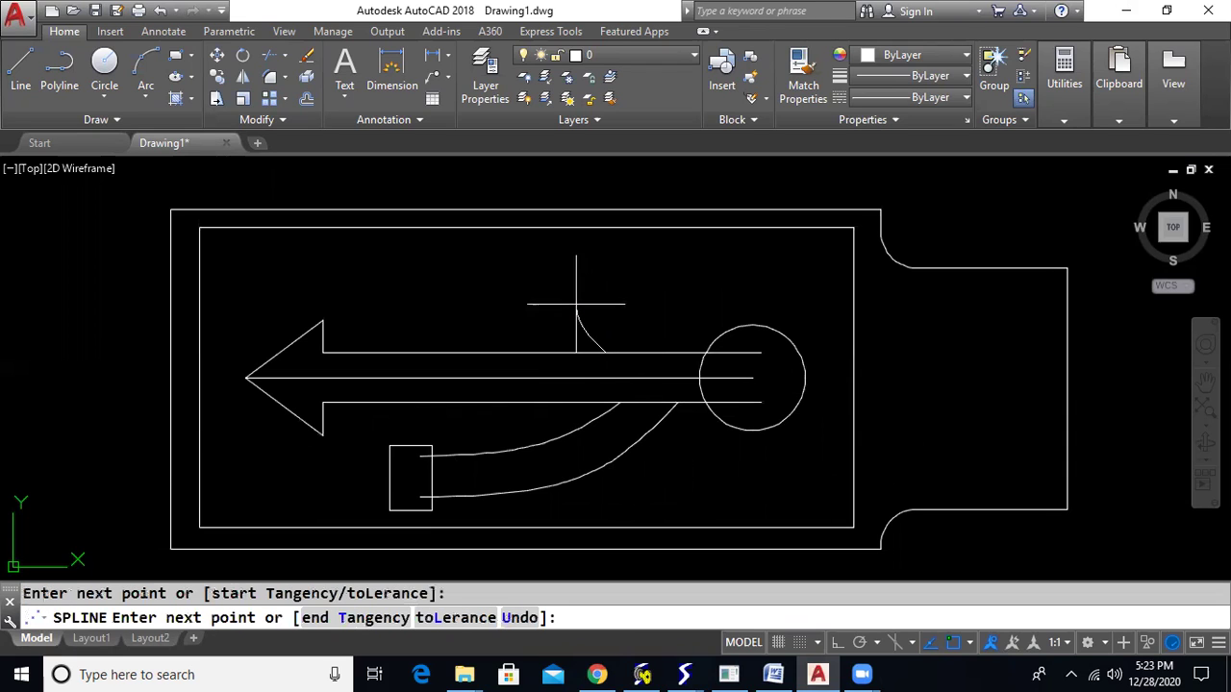
pyautogui.click(514, 268)
pyautogui.click(447, 262)
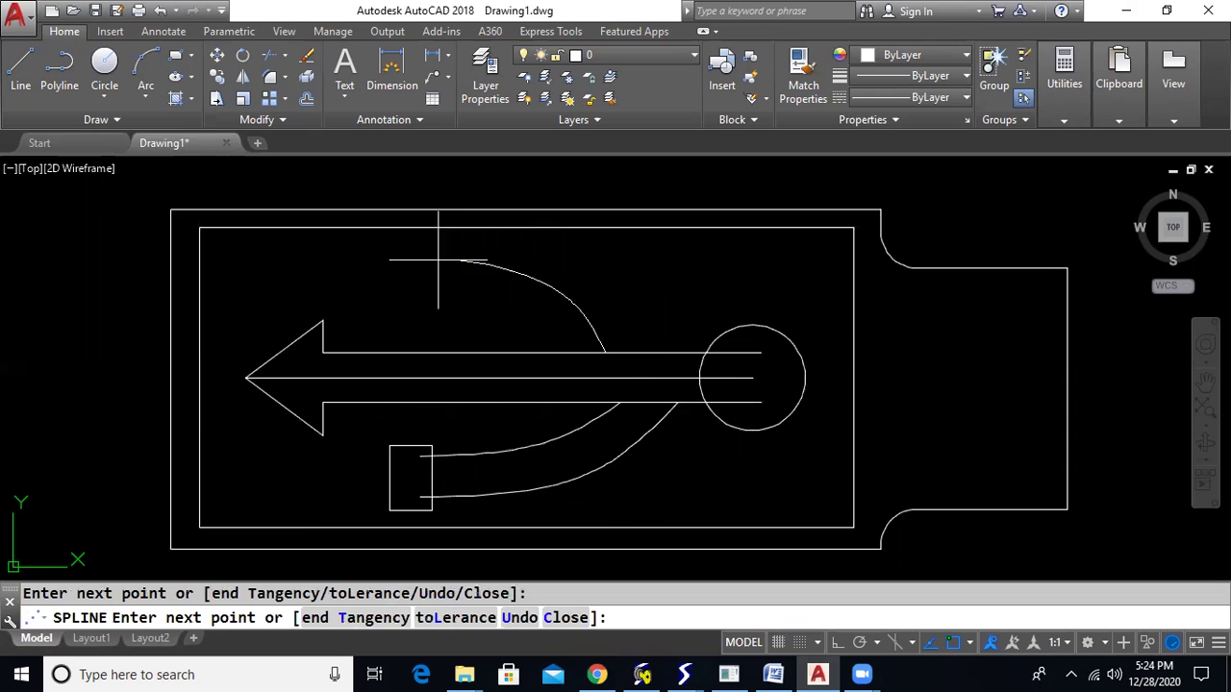
pyautogui.click(388, 255)
pyautogui.press('Return')
# Step: Draw a matching inner spline from the upper shaft edge, ending directly below the upper spline's left end
pyautogui.press('Return')
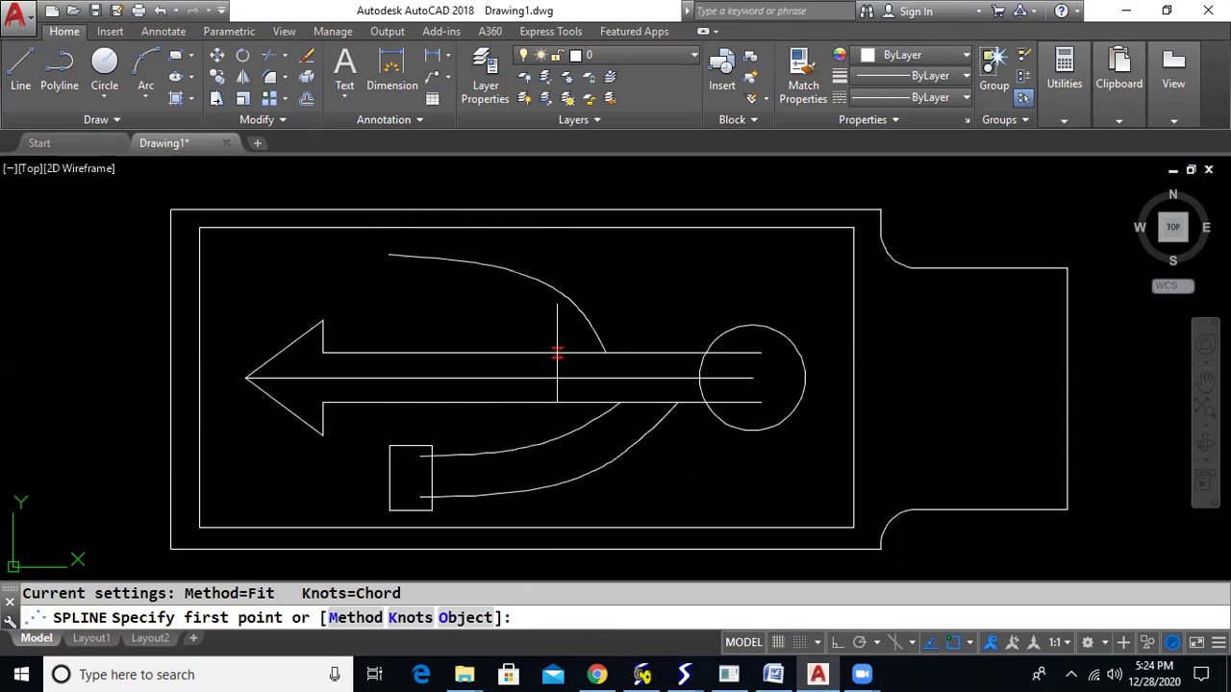
pyautogui.click(557, 353)
pyautogui.click(503, 310)
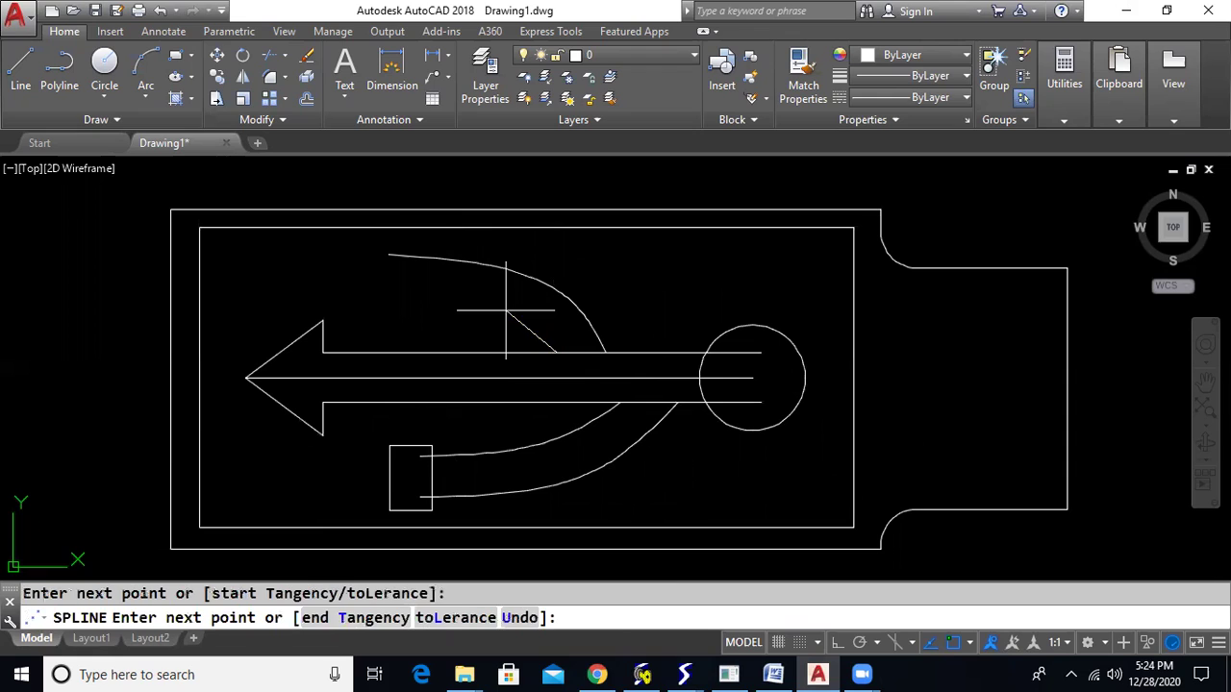
pyautogui.click(440, 295)
pyautogui.click(388, 294)
pyautogui.press('Return')
# Step: Draw a small circle around the left ends of the two upper splines, smaller than the circle at the arrow's tail
pyautogui.write('c')
pyautogui.press('Return')
pyautogui.click(378, 273)
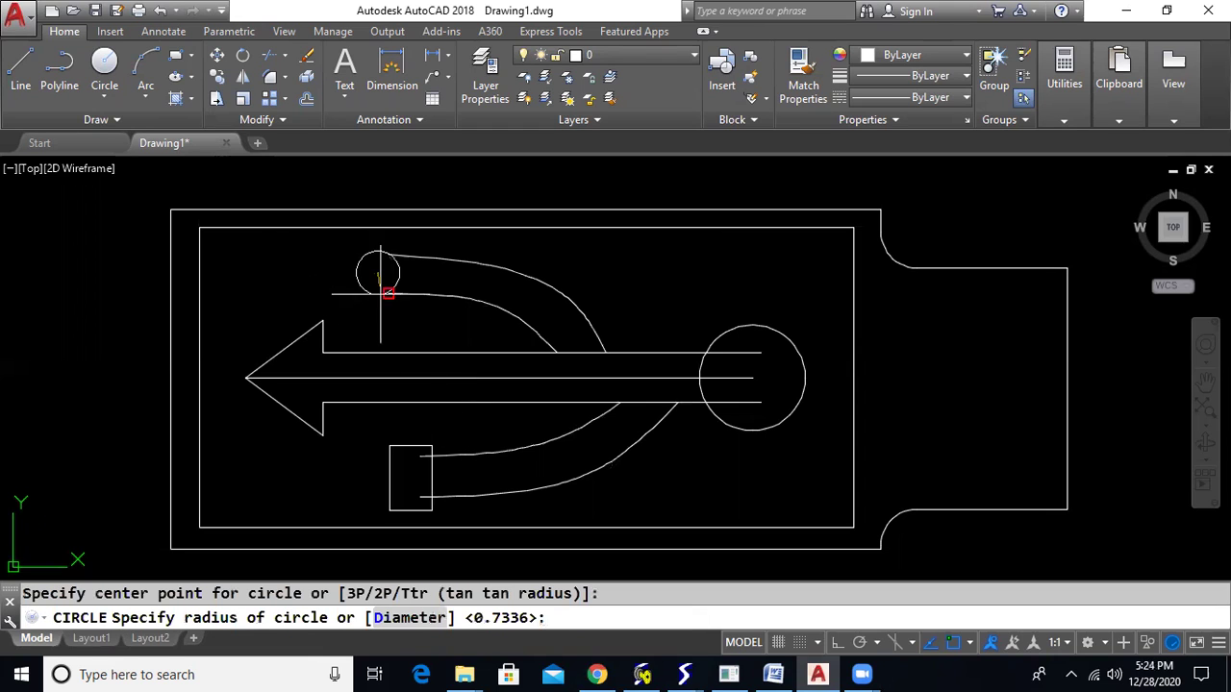
pyautogui.click(383, 308)
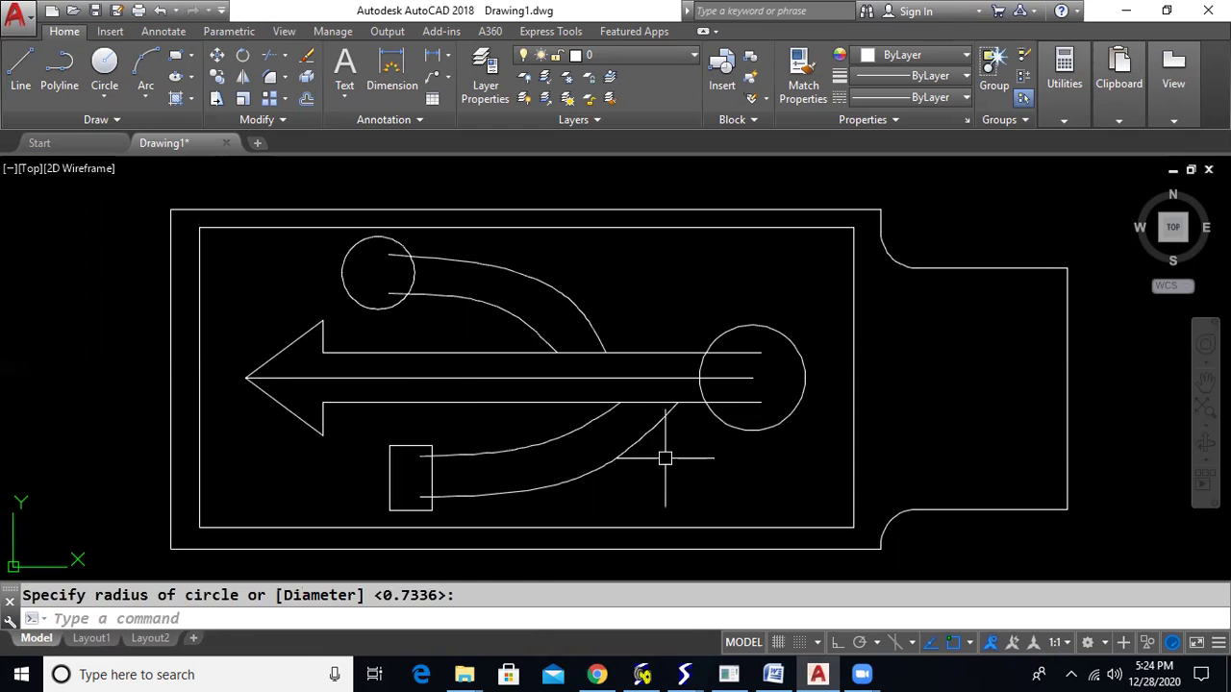
# Step: Erase the horizontal centreline of the arrow
pyautogui.moveTo(665, 453); pyautogui.dragTo(643, 448, button='middle')
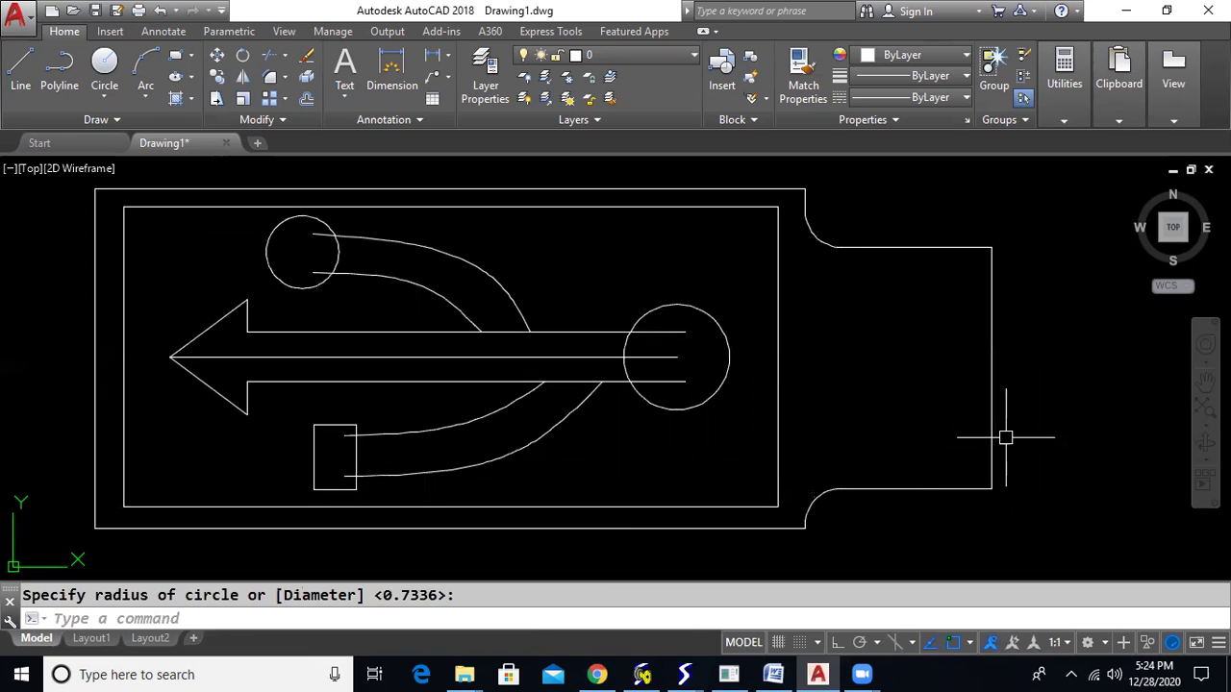
pyautogui.click(519, 356)
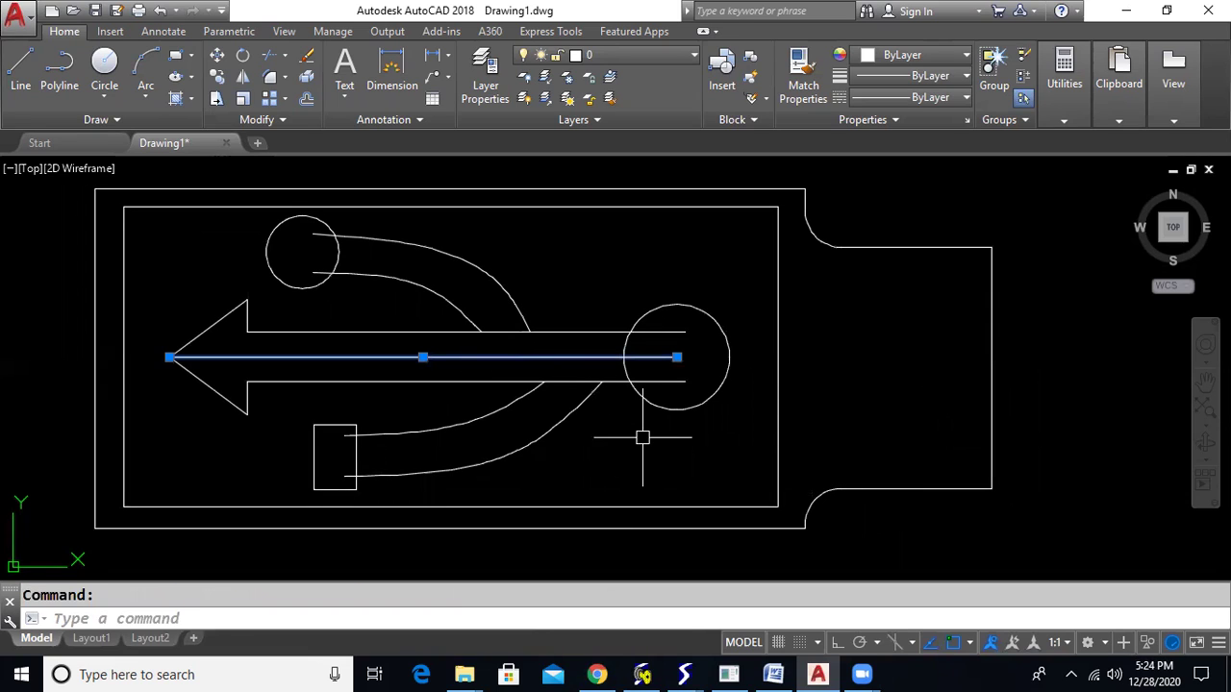
pyautogui.press('Delete')
# Step: Trim the overlapping segments where the shaft and curved arms meet each other, both circles and the small rectangle to leave one continuous outline
pyautogui.write('tr')
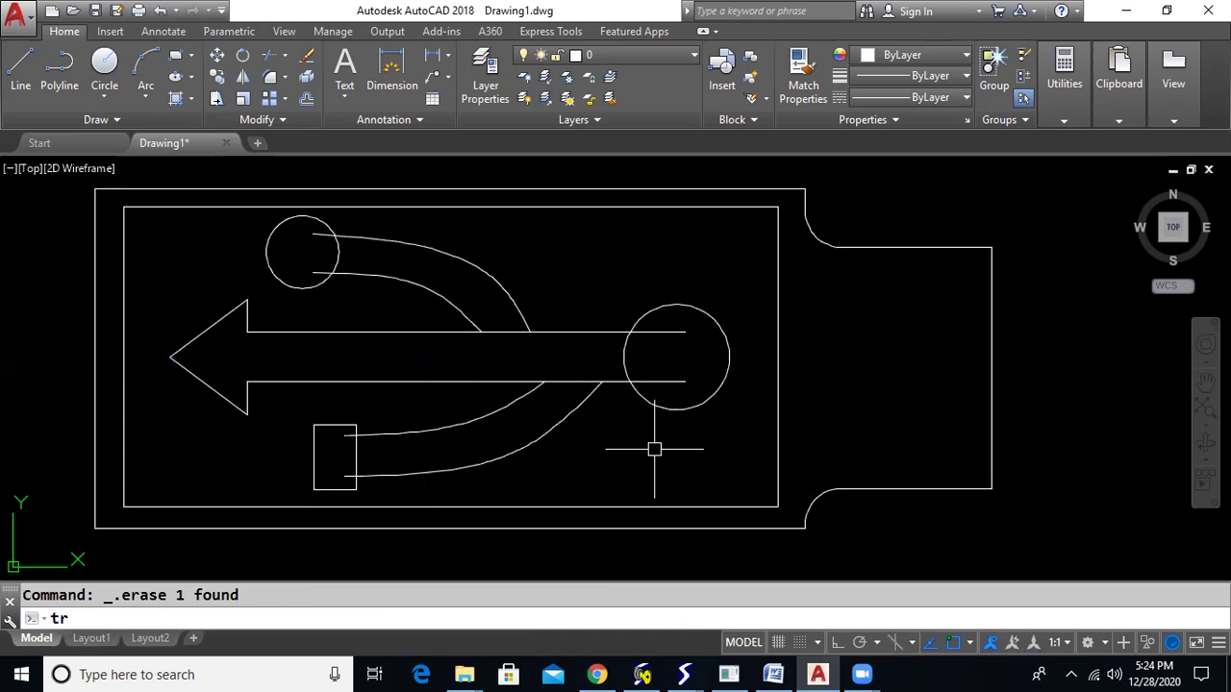
pyautogui.press('Return')
pyautogui.click(673, 380)
pyautogui.click(668, 332)
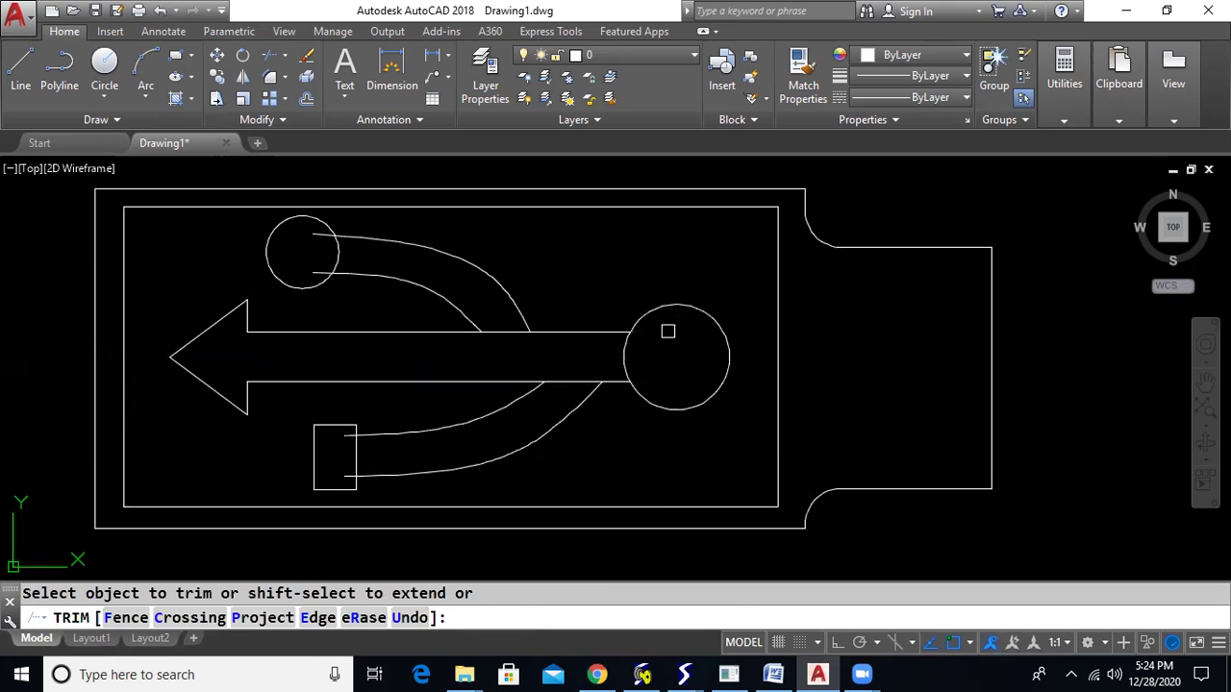
pyautogui.click(616, 353)
pyautogui.click(628, 361)
pyautogui.click(517, 334)
pyautogui.click(573, 382)
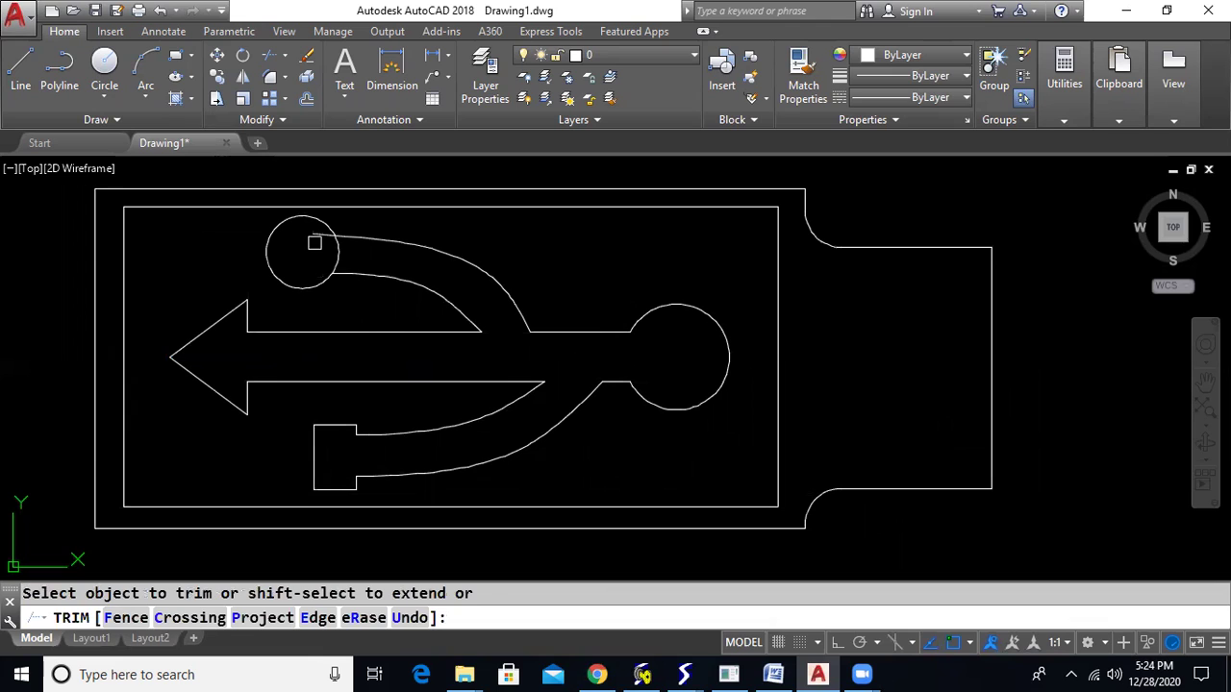
pyautogui.scroll(-2, 793, 375)
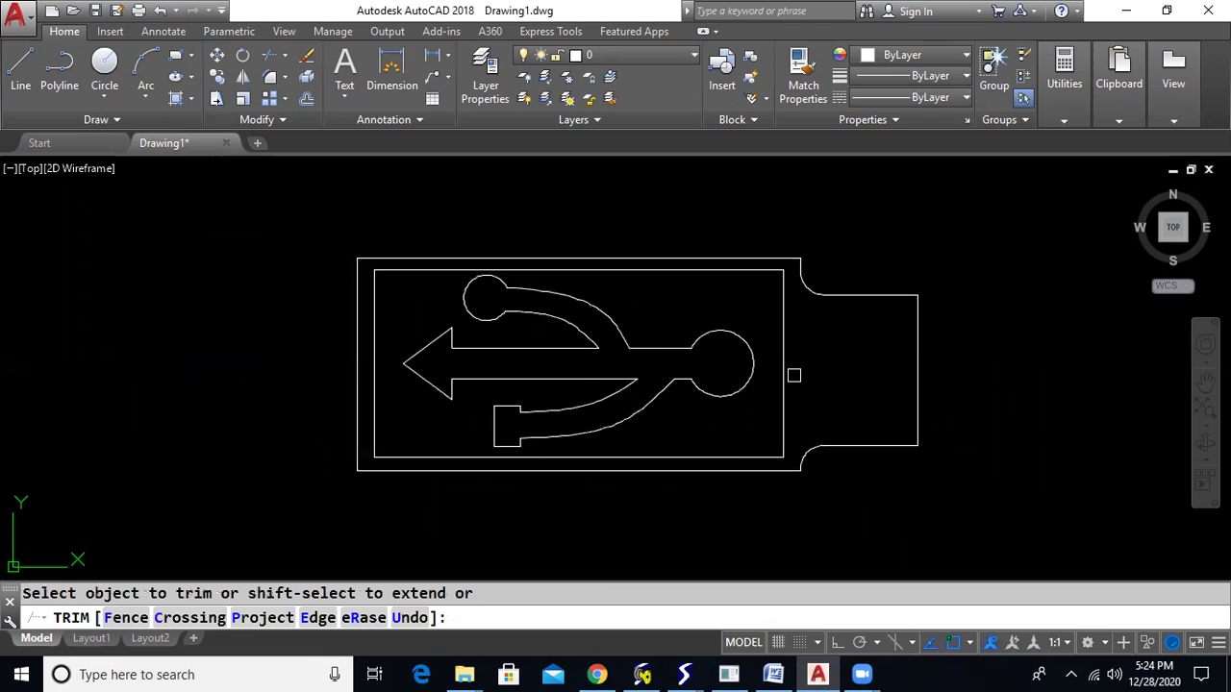
# Step: Draw a wavy cable spline through five points from the connector's end-edge midpoint, dipping down to the right and rising at its free end
pyautogui.press('Escape')
pyautogui.scroll(-2, 968, 426)
pyautogui.moveTo(968, 426); pyautogui.dragTo(702, 374, button='middle')
pyautogui.write('SPL')
pyautogui.press('Return')
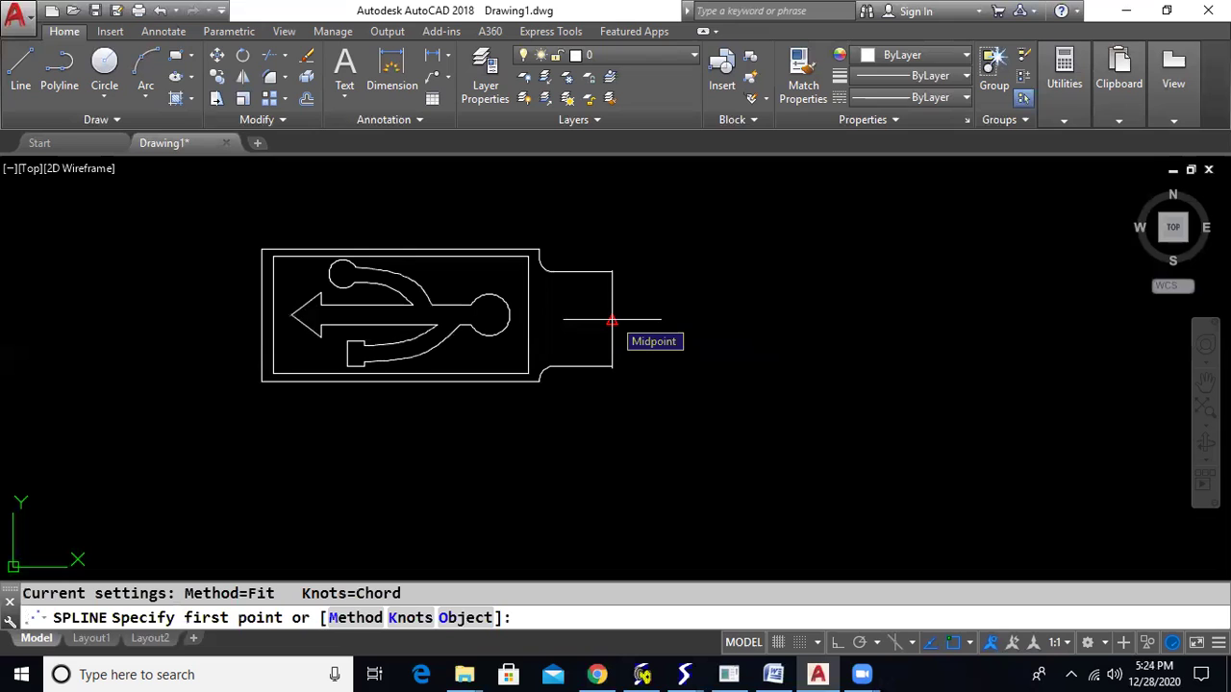
pyautogui.click(612, 319)
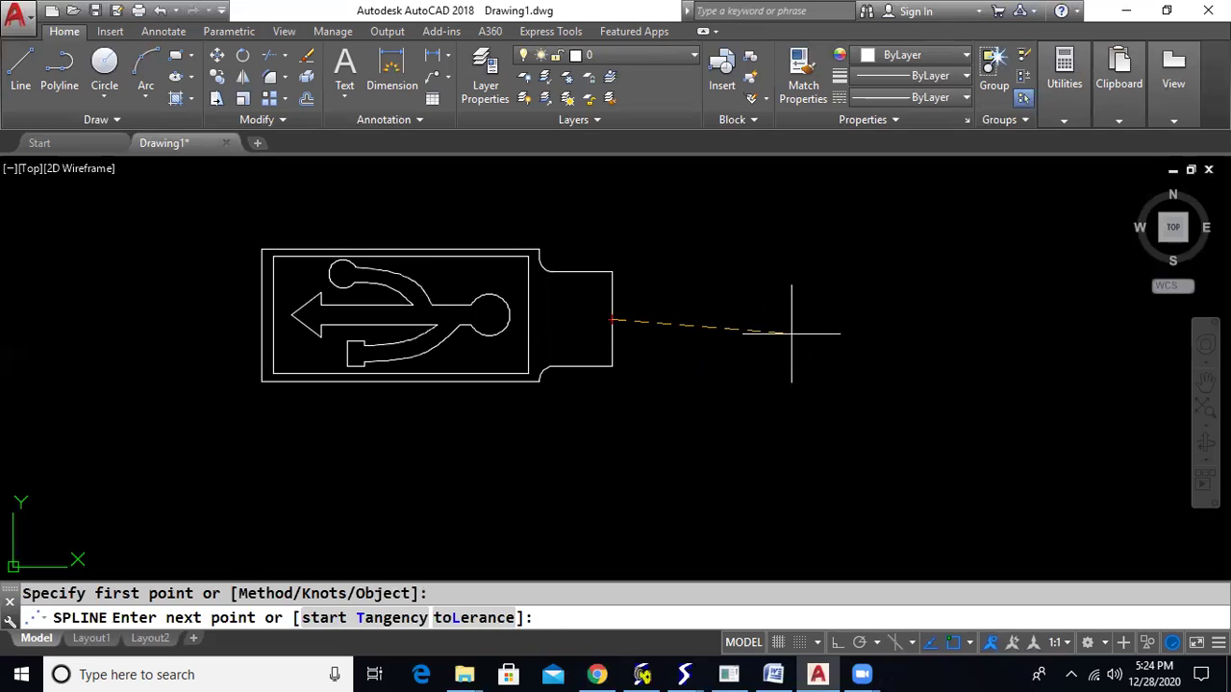
pyautogui.click(794, 334)
pyautogui.click(954, 440)
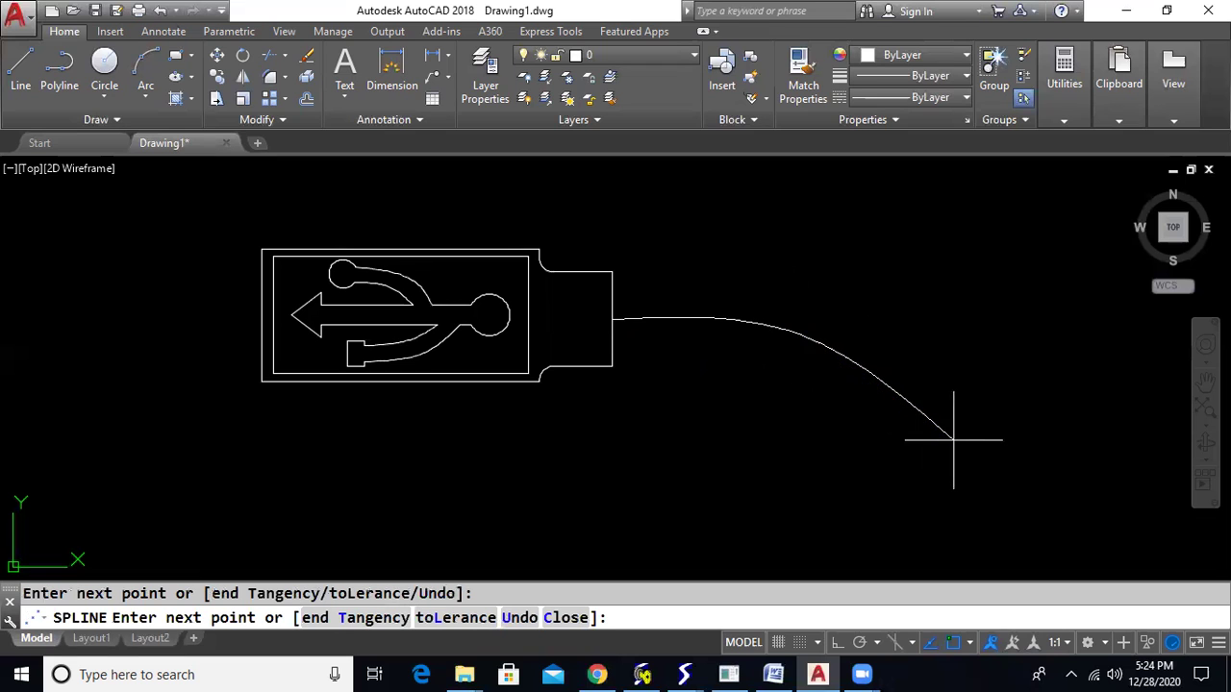
pyautogui.scroll(-2, 954, 440)
pyautogui.moveTo(956, 444)
pyautogui.mouseDown(button='middle')
pyautogui.moveTo(956, 456)
pyautogui.moveTo(673, 385)
pyautogui.mouseUp(button='middle')
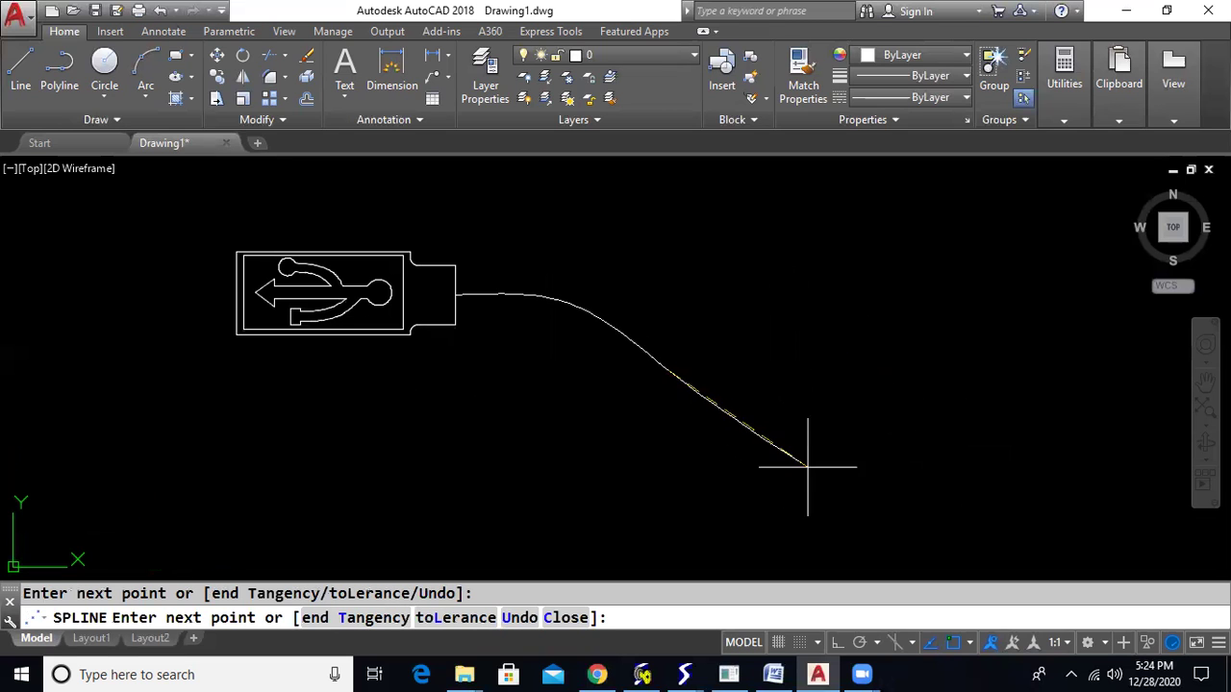
pyautogui.click(825, 493)
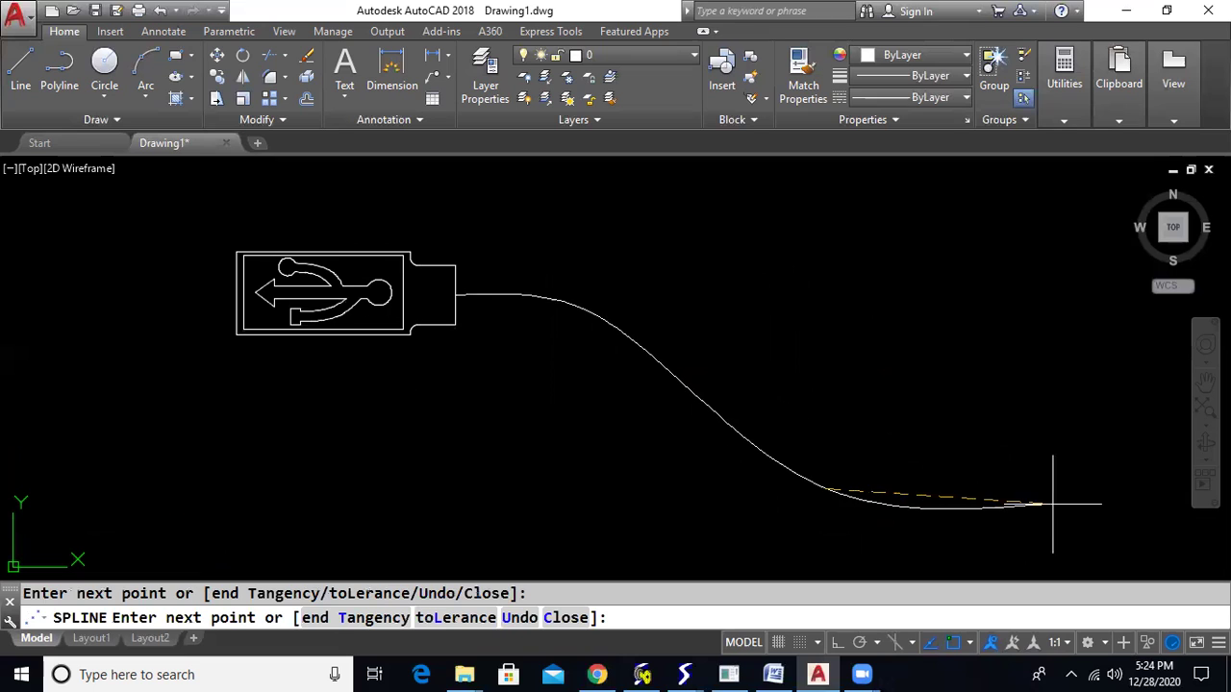
pyautogui.click(1106, 472)
pyautogui.press('Return')
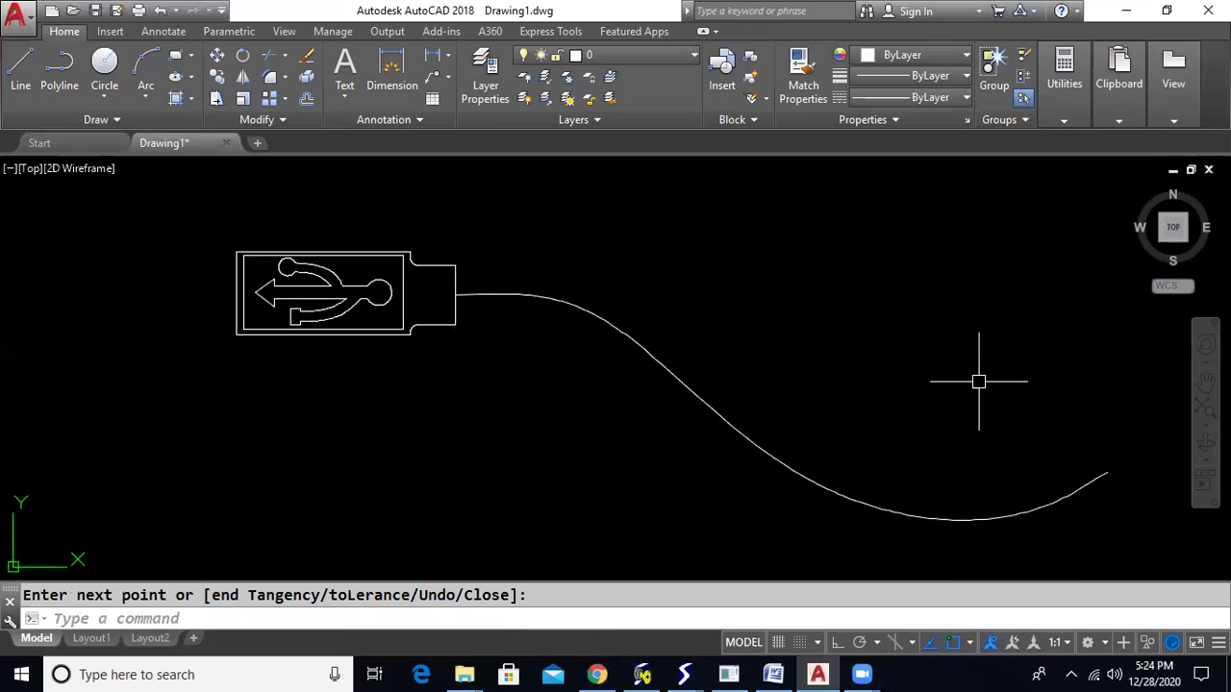
# Step: Convert the drive outline, inner border and USB symbol into regions, leaving out the cable spline
pyautogui.scroll(2, 323, 272)
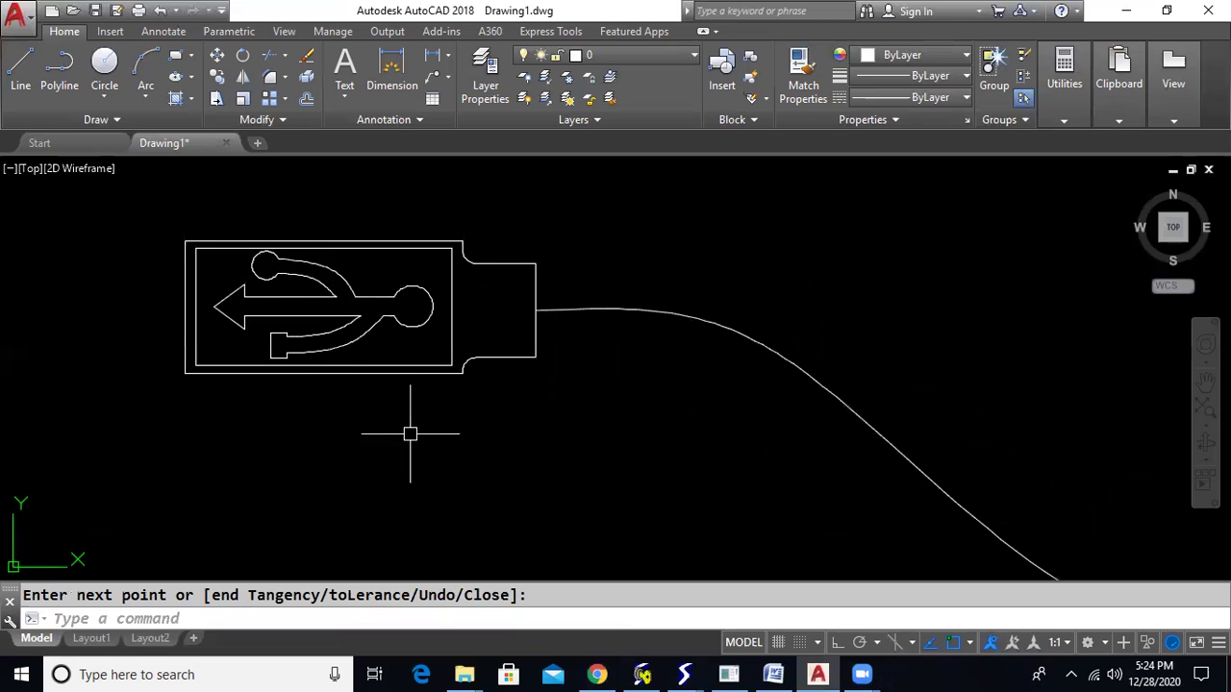
pyautogui.write('re')
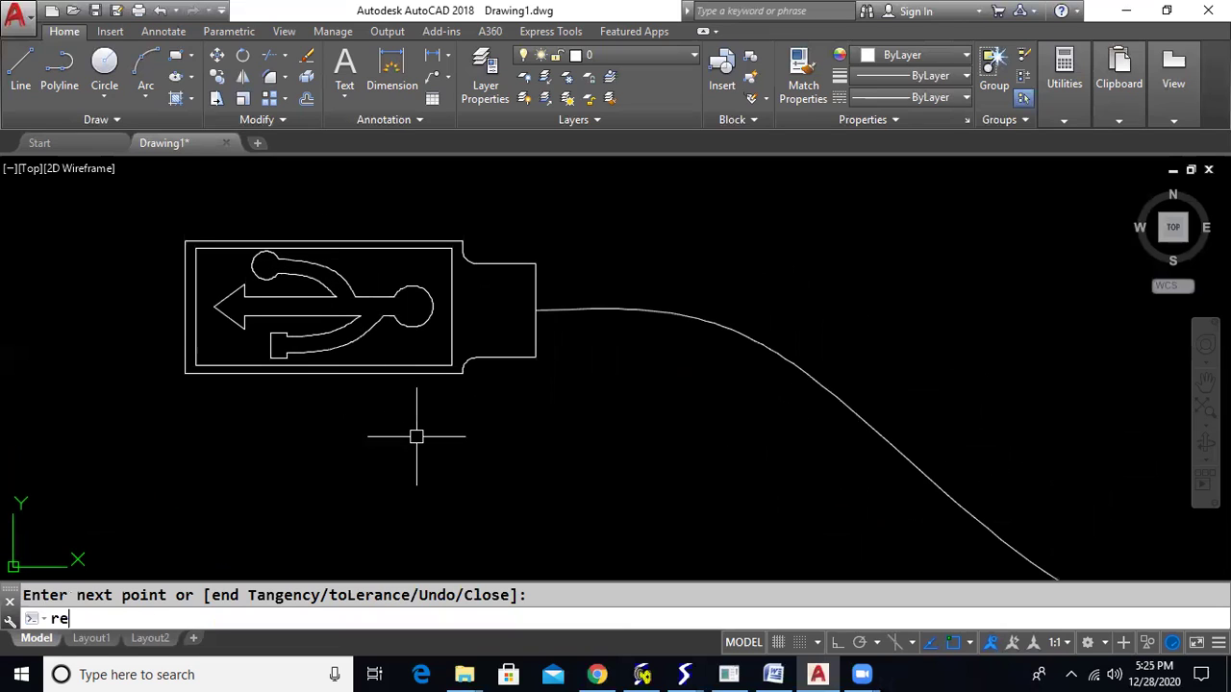
pyautogui.write('gio')
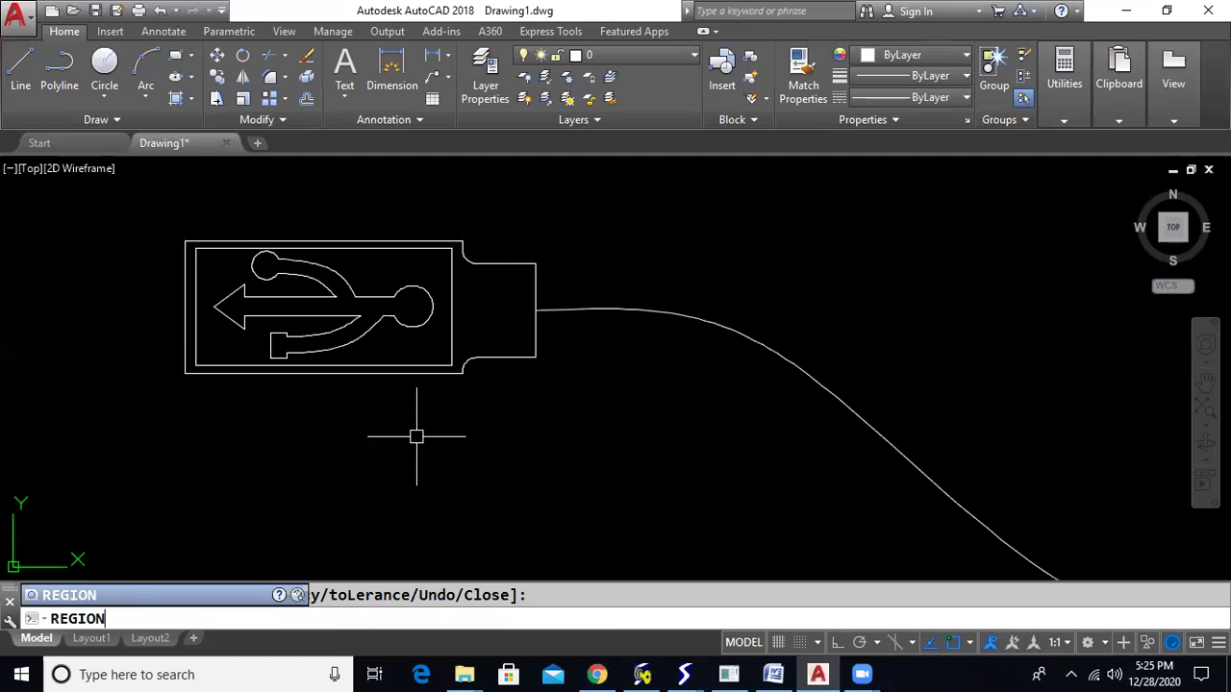
pyautogui.press('Return')
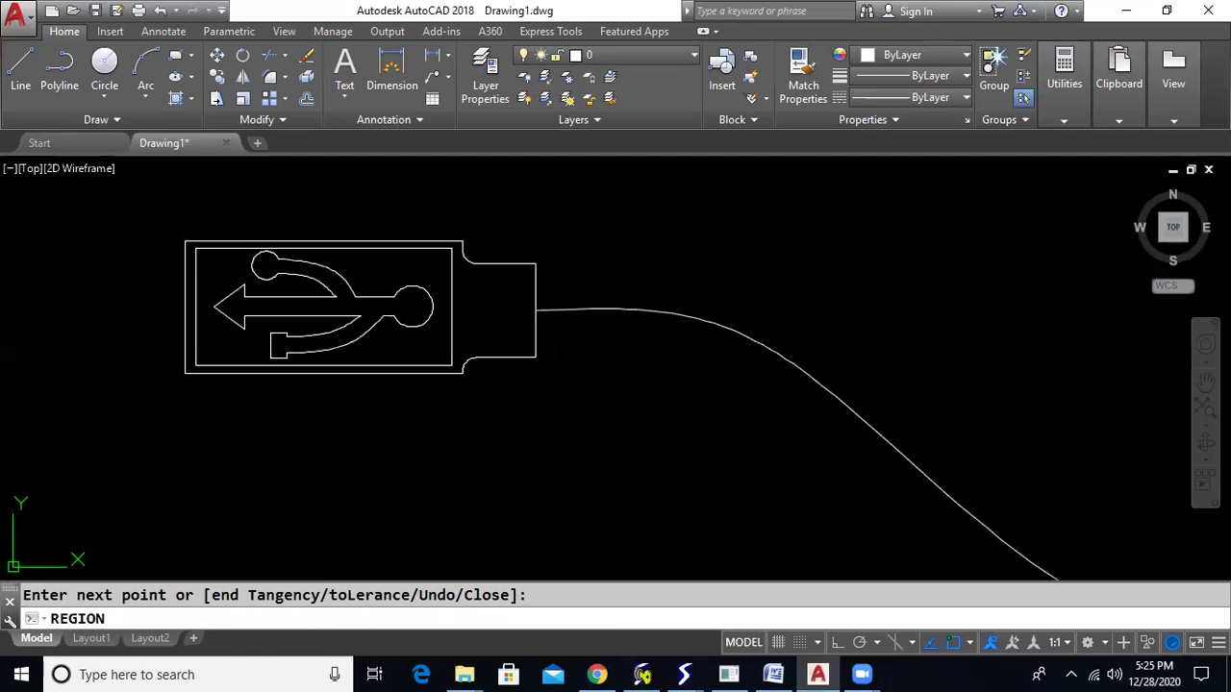
pyautogui.press('Return')
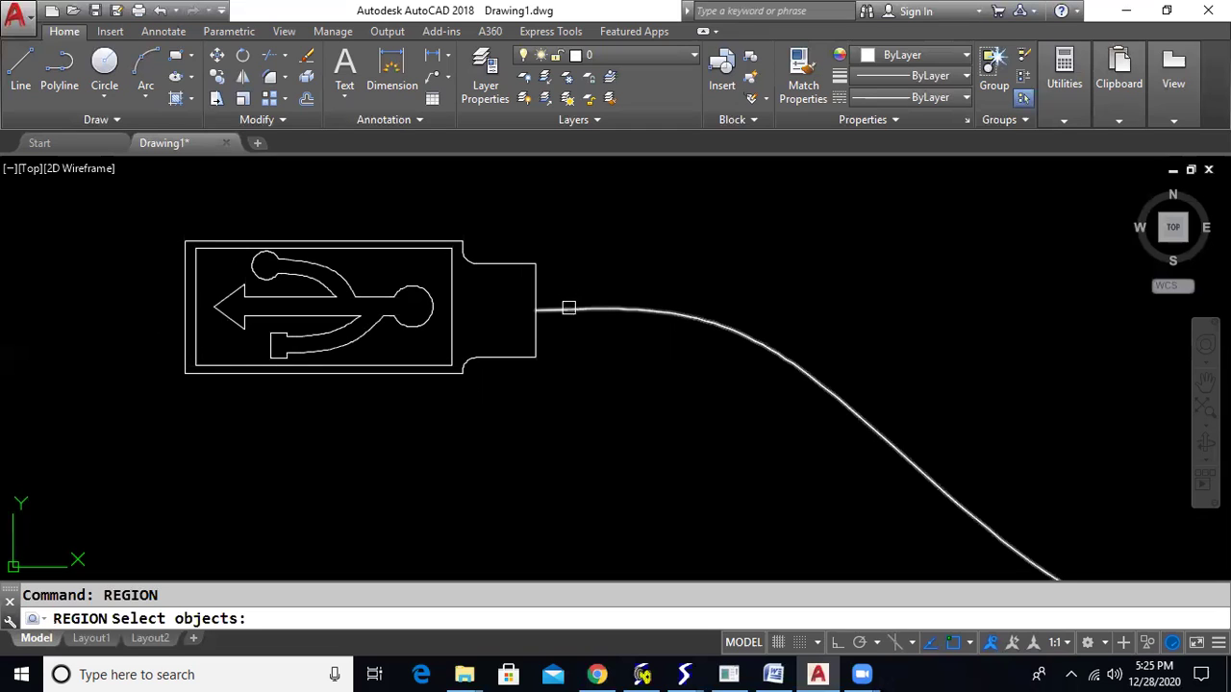
pyautogui.moveTo(83, 248)
pyautogui.mouseDown()
pyautogui.moveTo(302, 176)
pyautogui.moveTo(638, 277)
pyautogui.moveTo(324, 481)
pyautogui.moveTo(148, 482)
pyautogui.mouseUp()
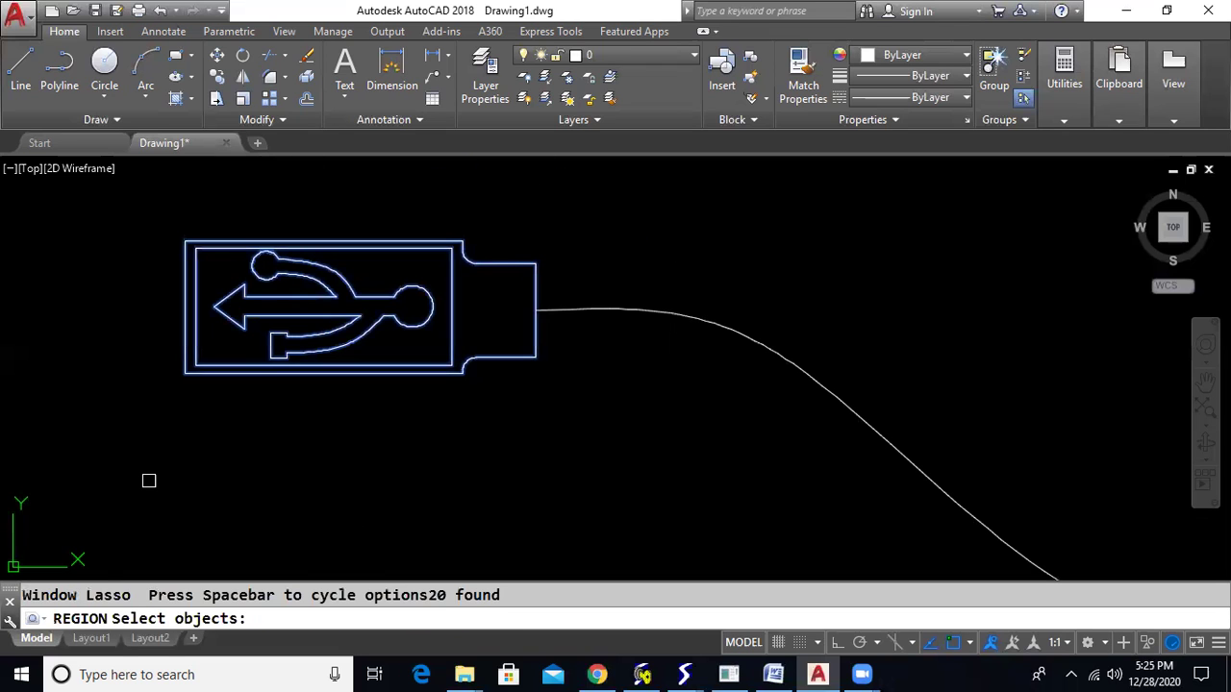
pyautogui.press('Return')
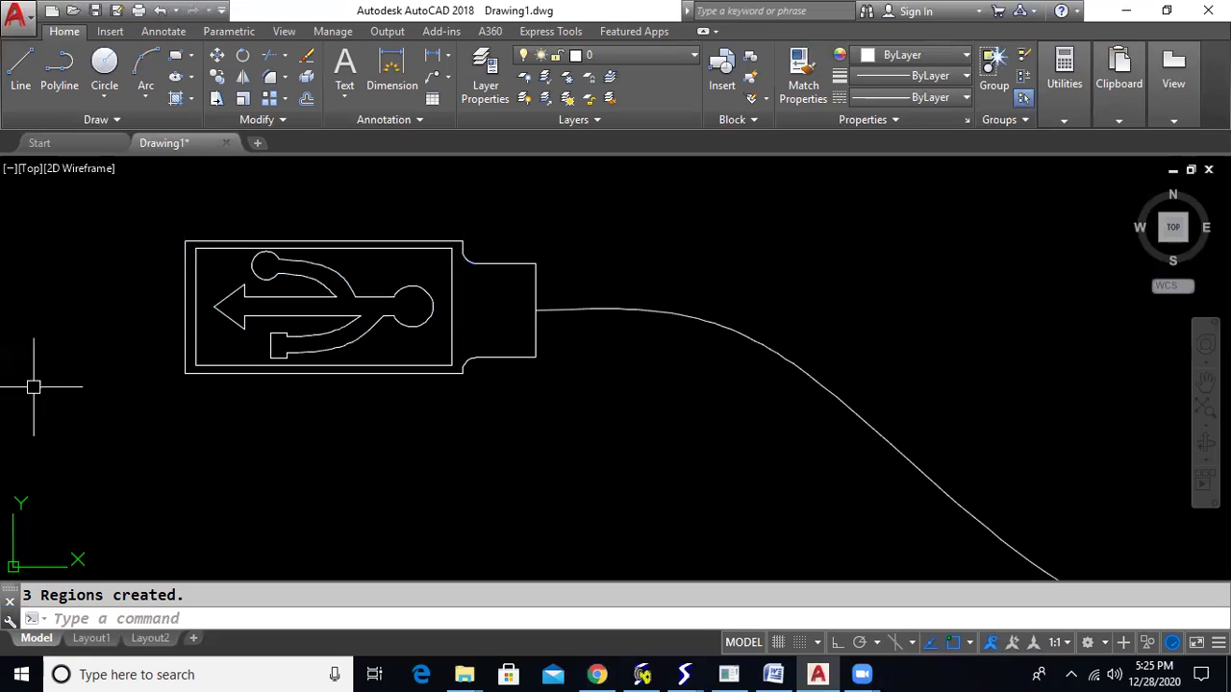
# Step: Set the view to SW Isometric and extrude the drive's outer outline downward by about 2.4 units
pyautogui.click(35, 171)
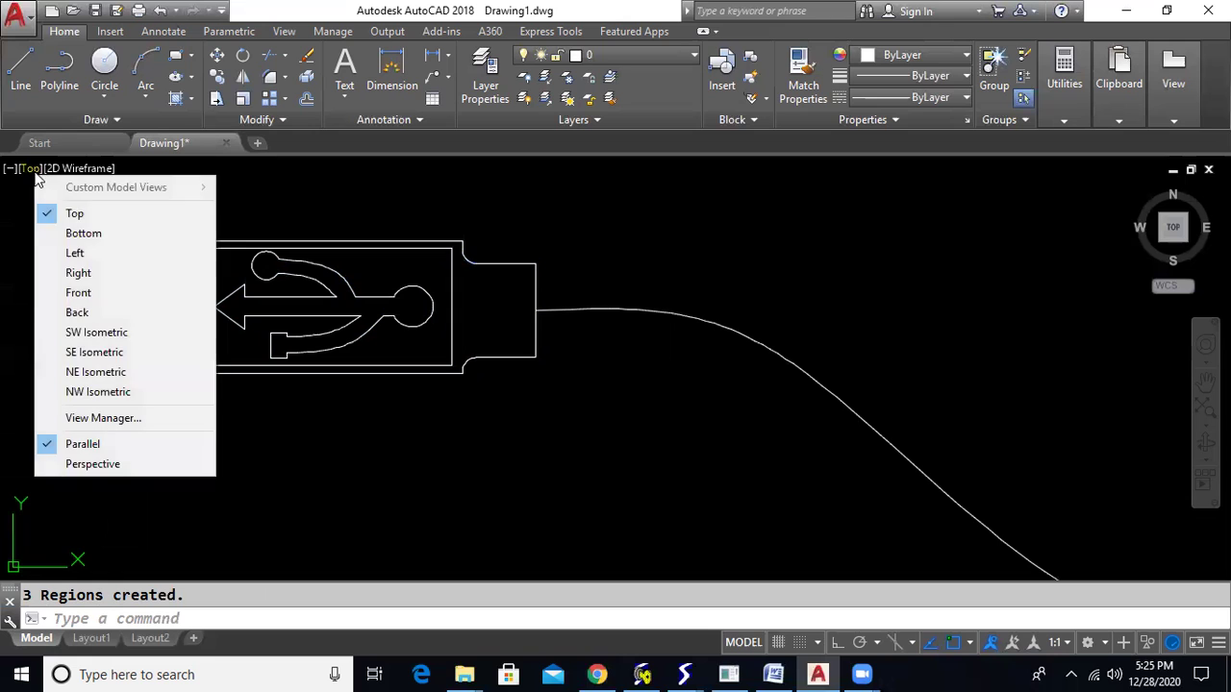
pyautogui.click(113, 332)
pyautogui.write('ext')
pyautogui.press('Return')
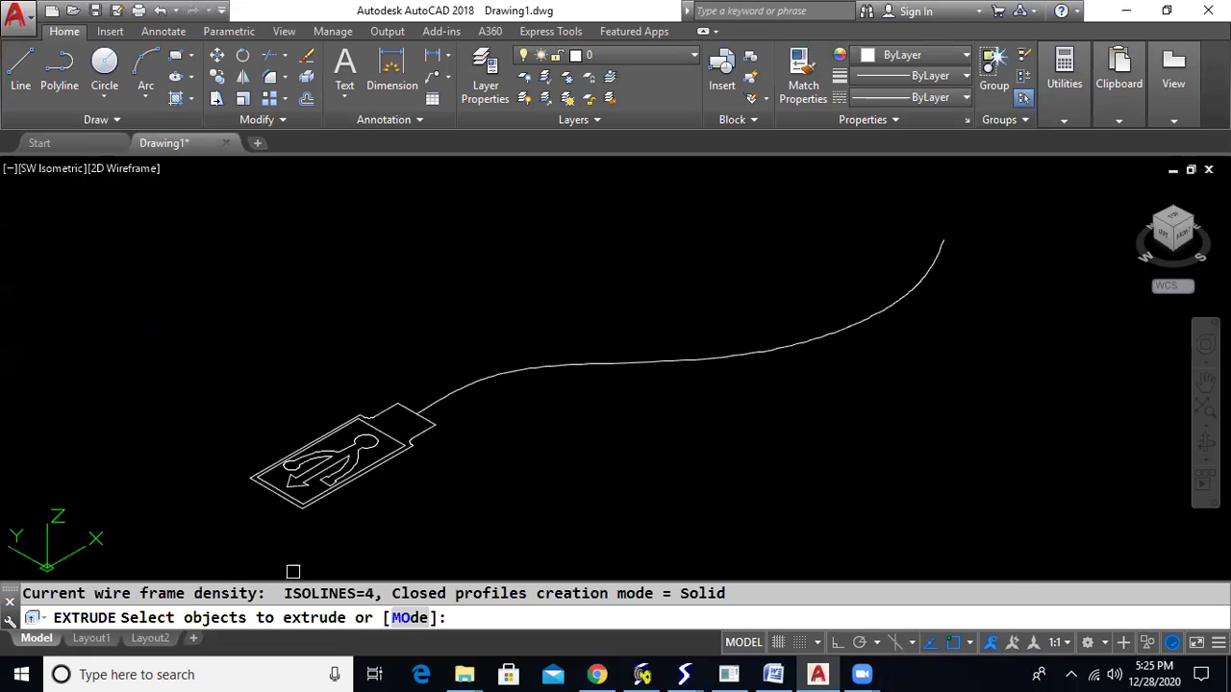
pyautogui.scroll(2, 302, 548)
pyautogui.click(475, 382)
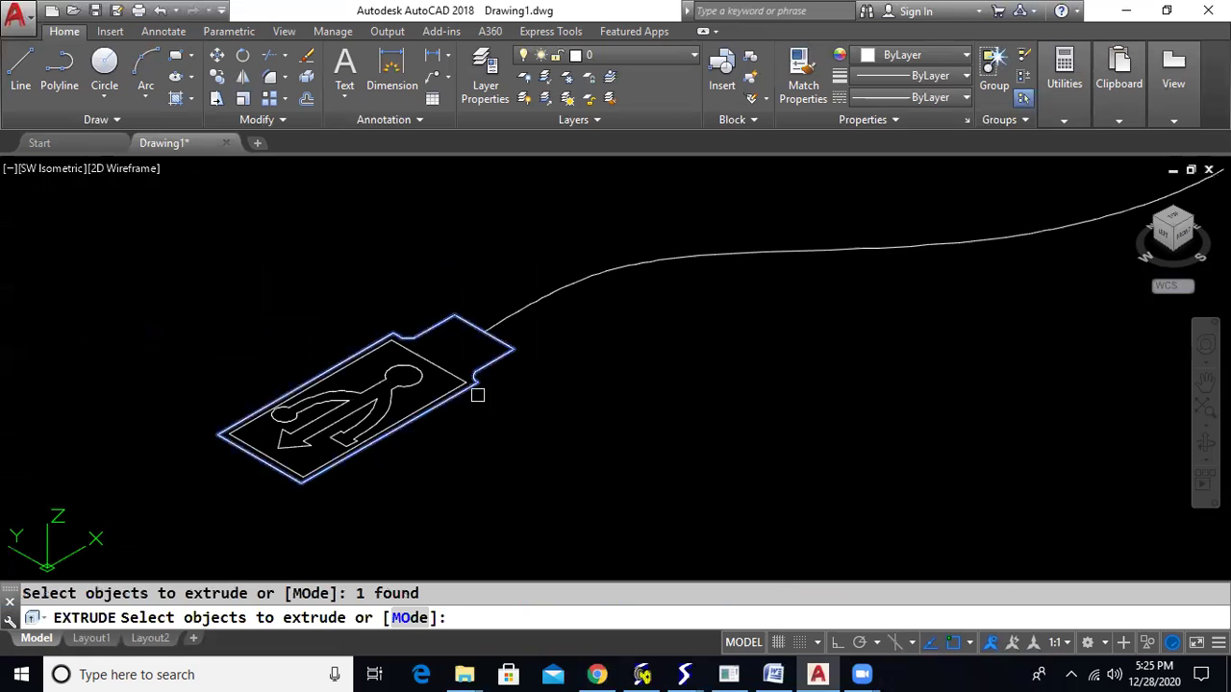
pyautogui.press('Return')
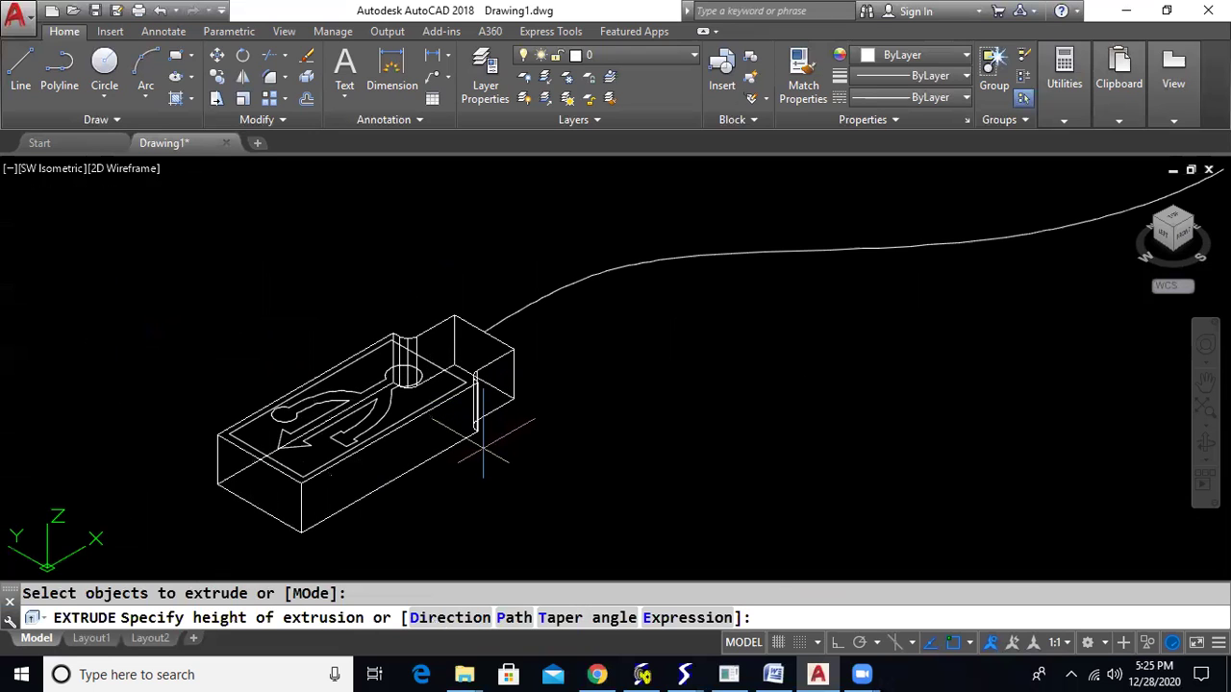
pyautogui.click(483, 445)
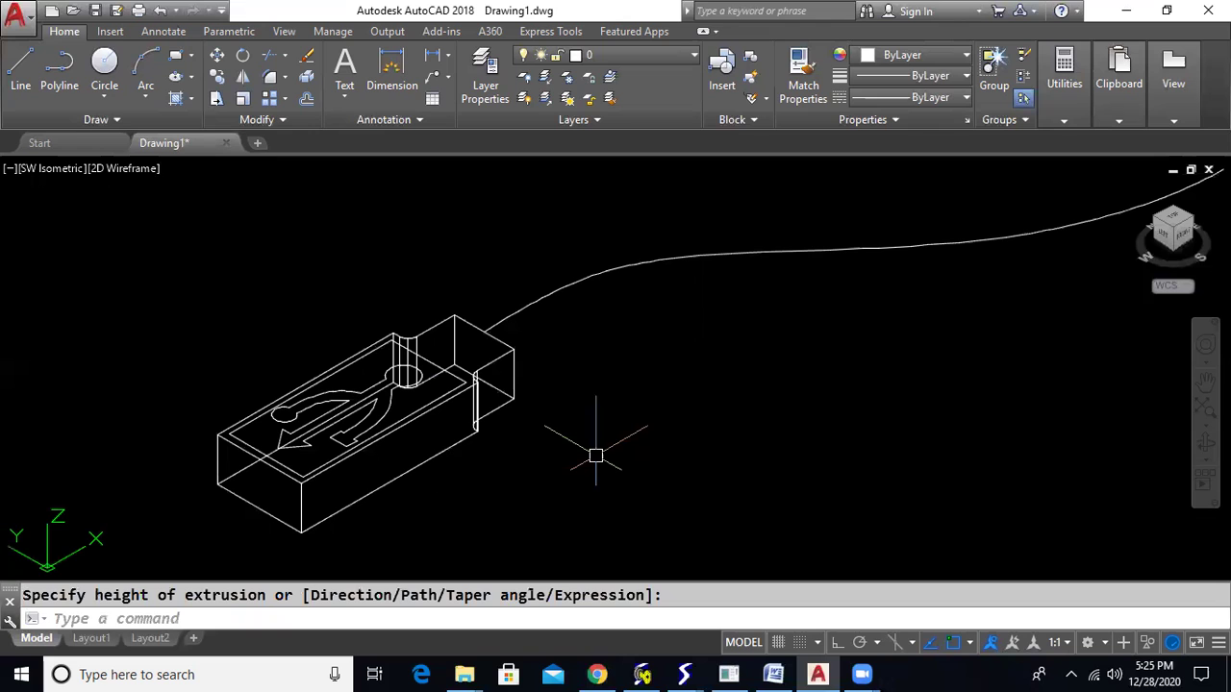
# Step: Extrude the inner border region downward by a small depth, making a thin slab inside the drive body
pyautogui.press('Return')
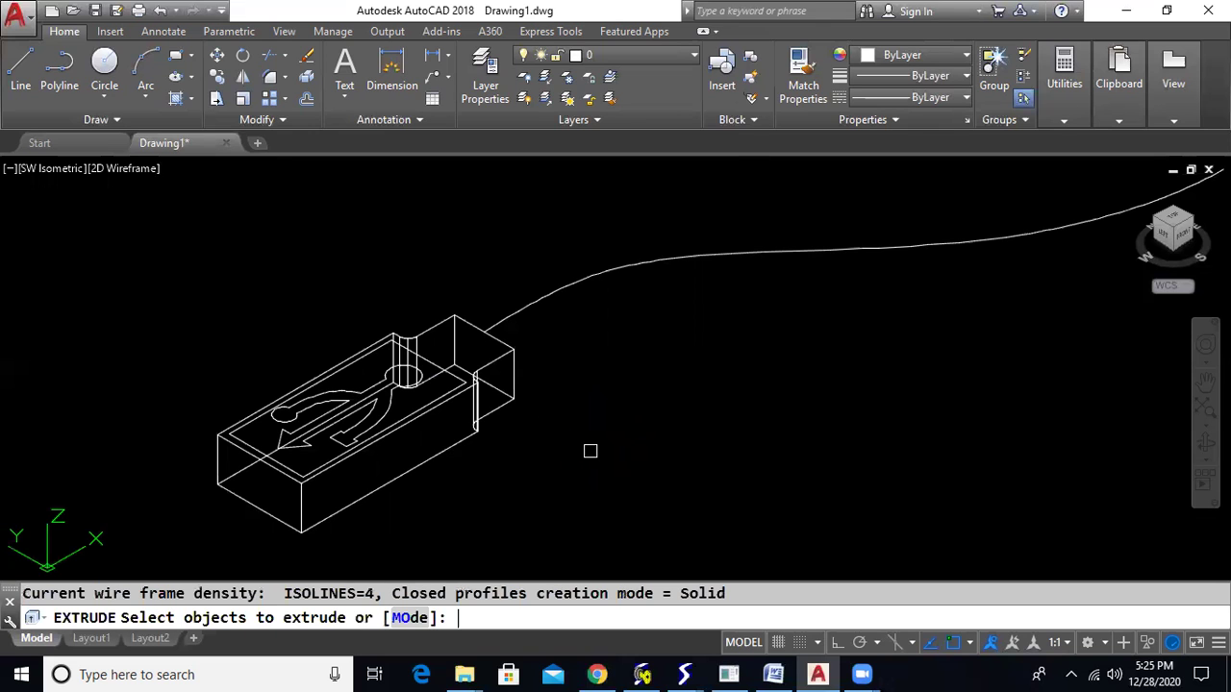
pyautogui.scroll(2, 236, 493)
pyautogui.click(240, 397)
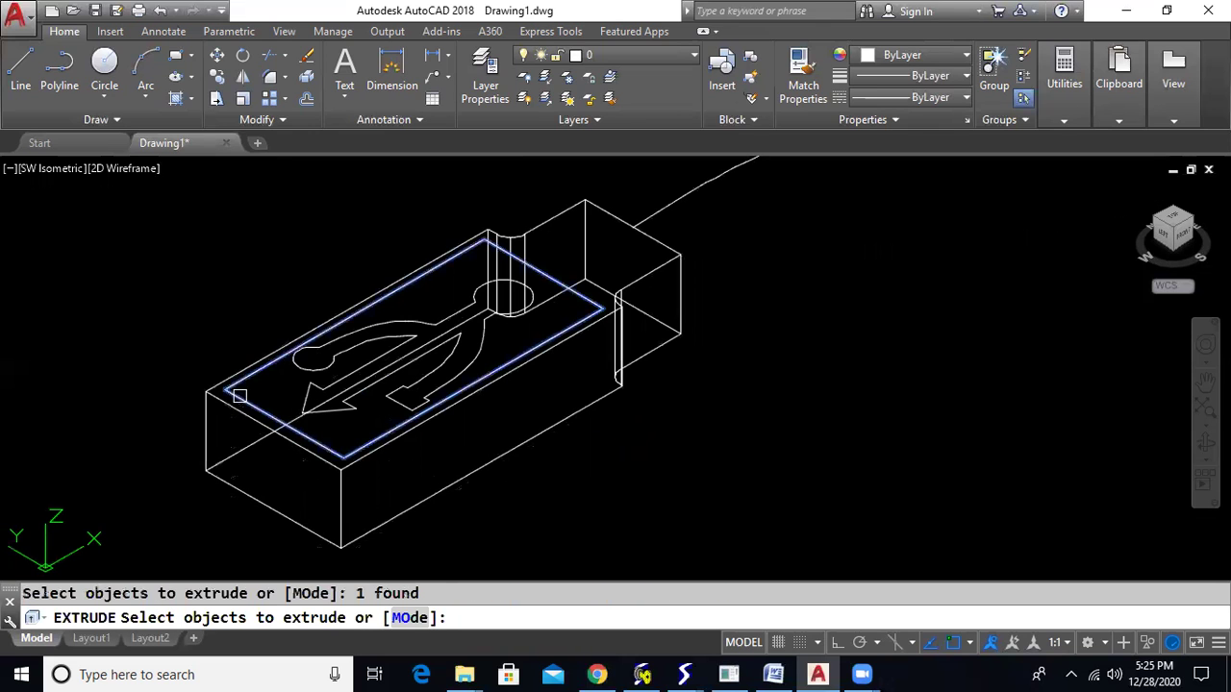
pyautogui.press('Return')
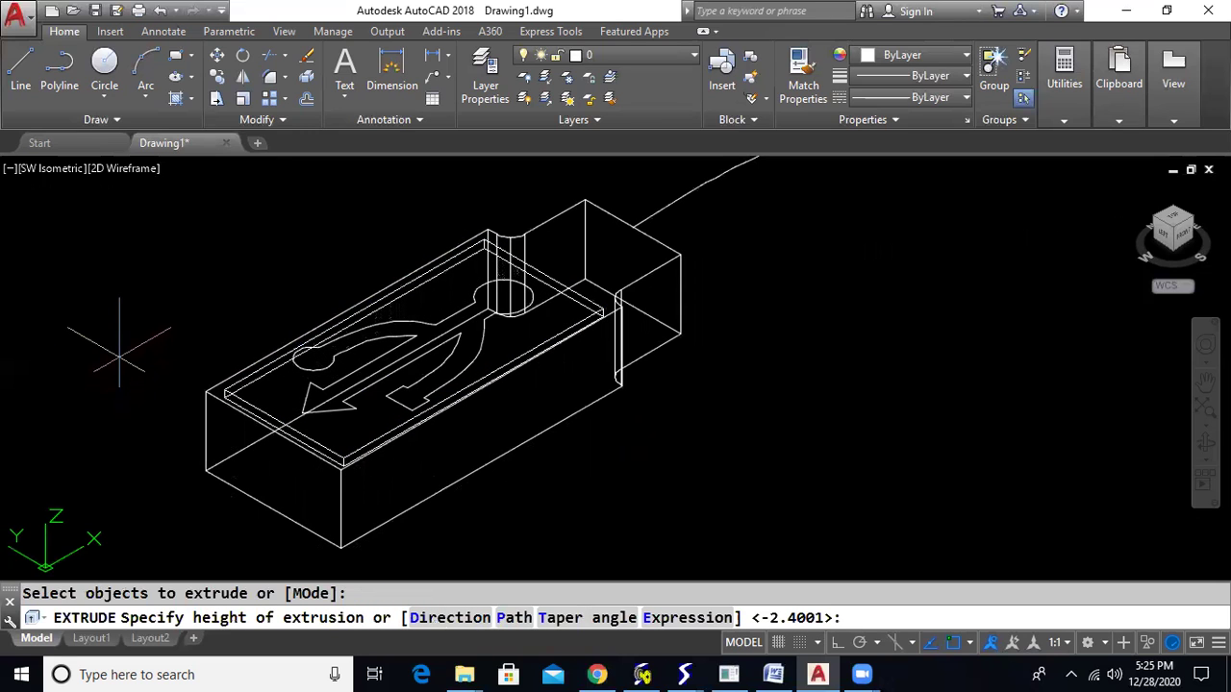
pyautogui.press('Return')
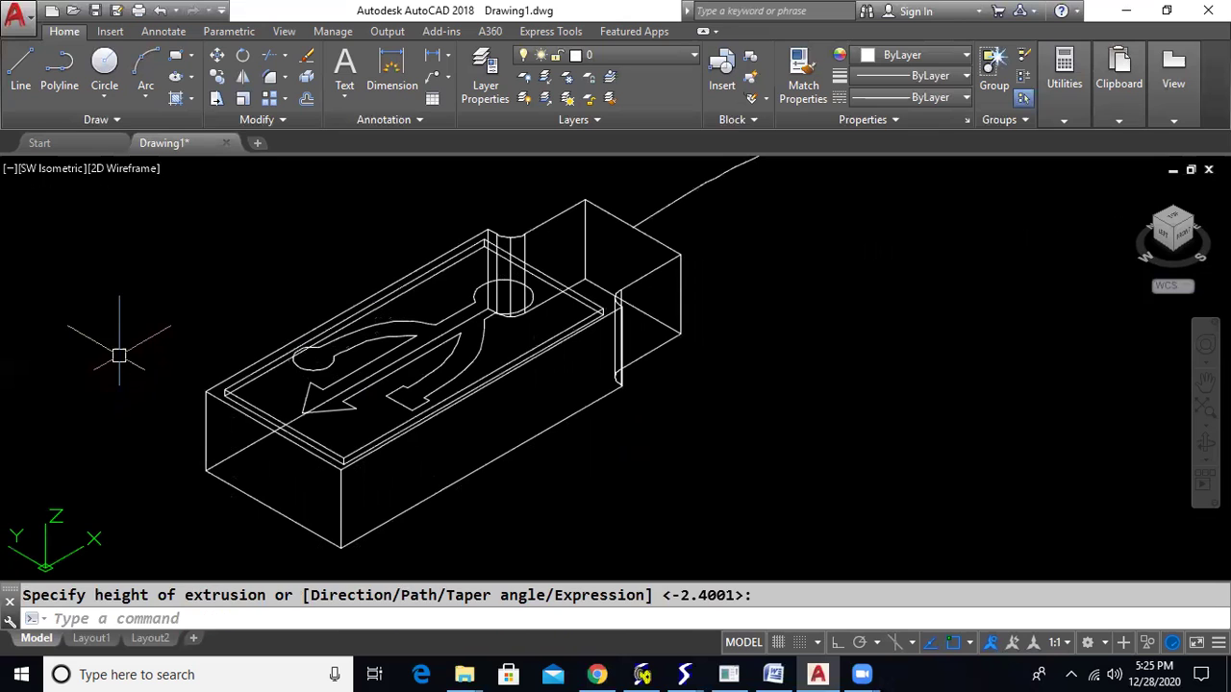
# Step: Change the colour of the thin inner border solid to red
pyautogui.press('Escape')
pyautogui.click(236, 394)
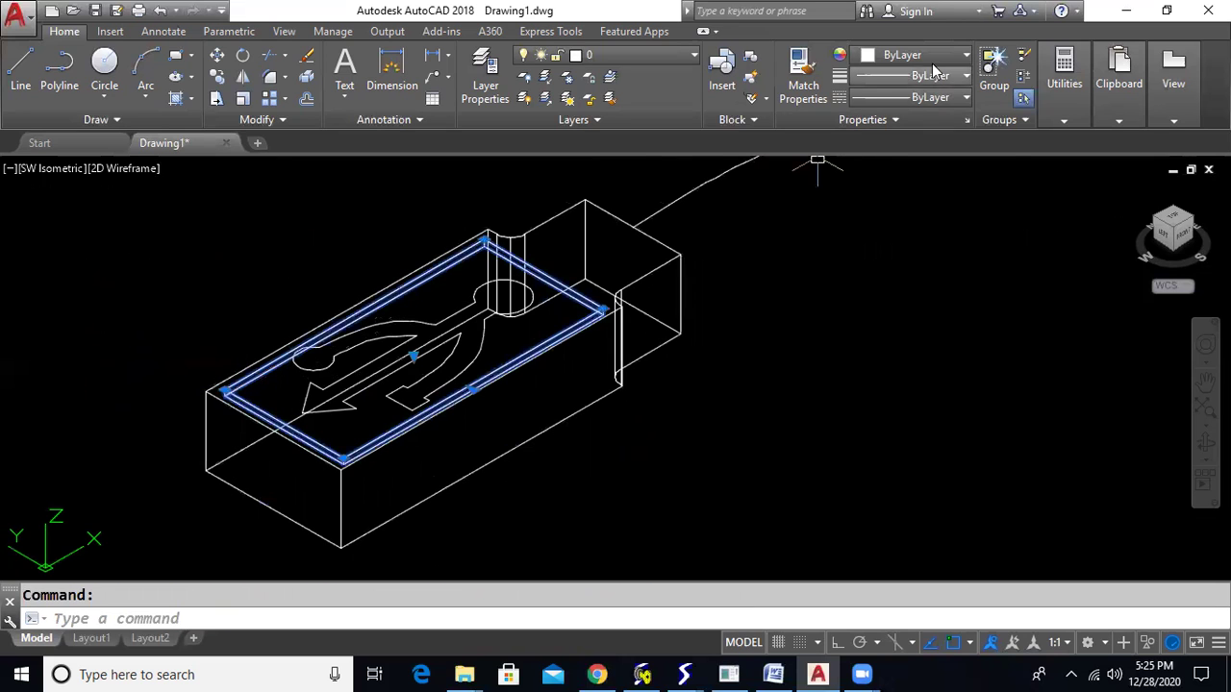
pyautogui.click(933, 55)
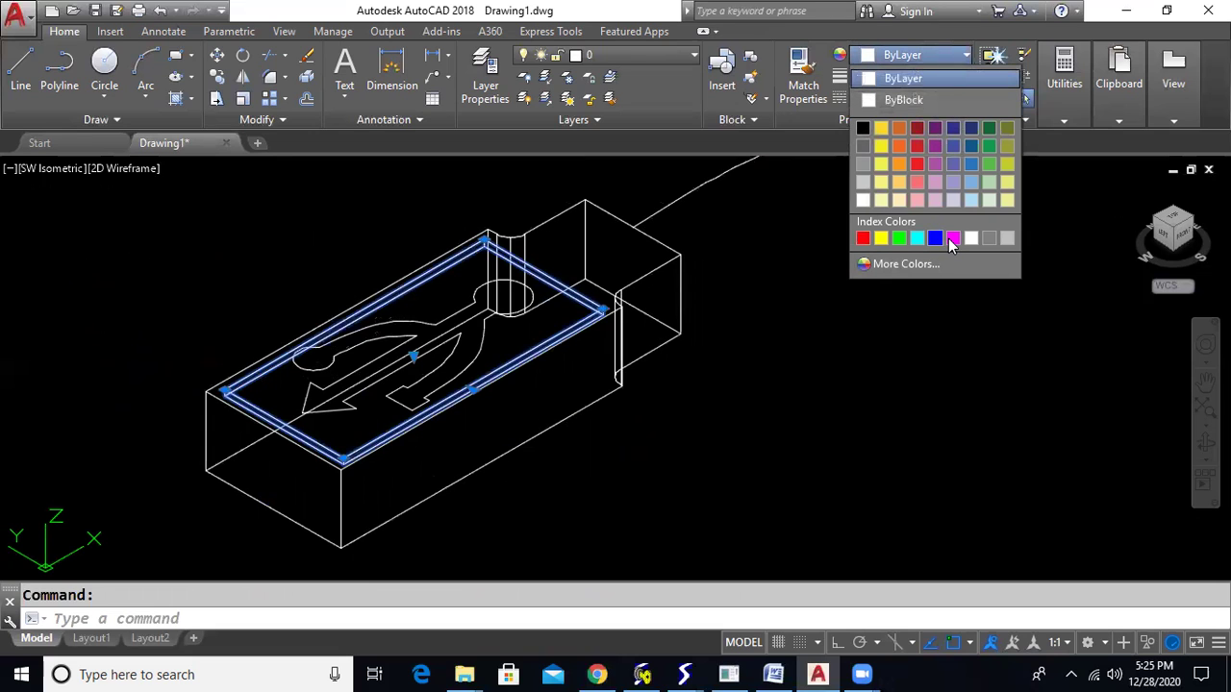
pyautogui.click(913, 164)
pyautogui.press('Escape')
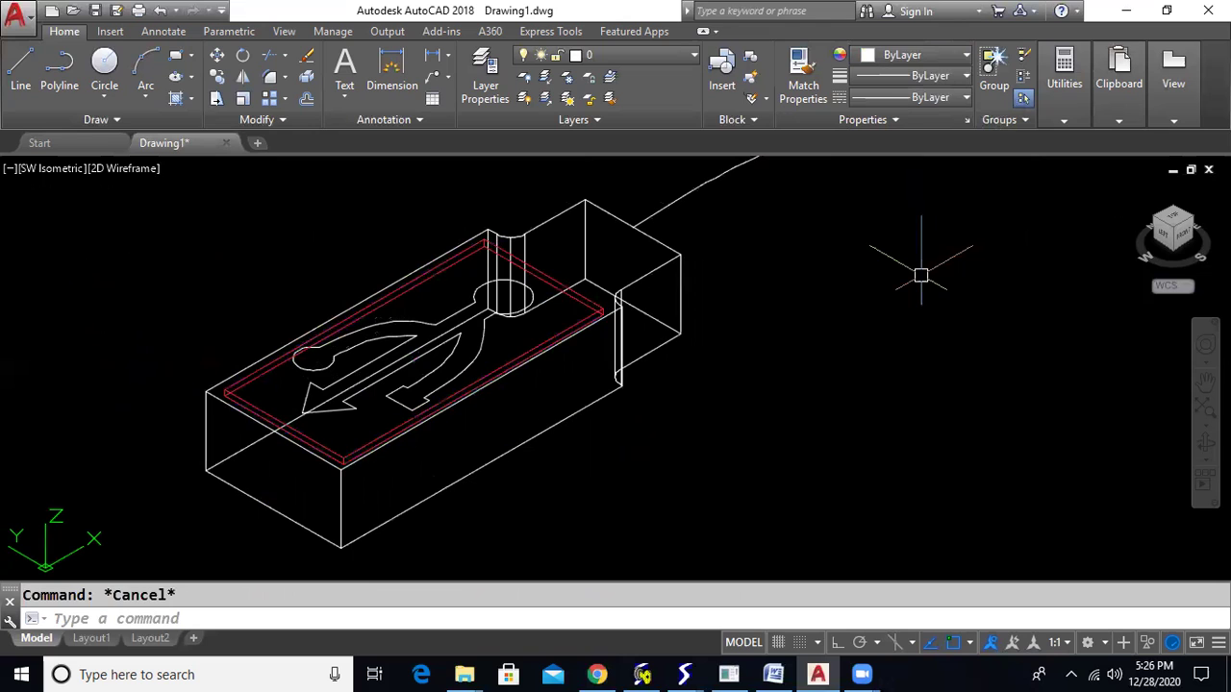
# Step: Subtract the red inner solid from the drive body to cut a shallow recess around the USB symbol
pyautogui.write('sub')
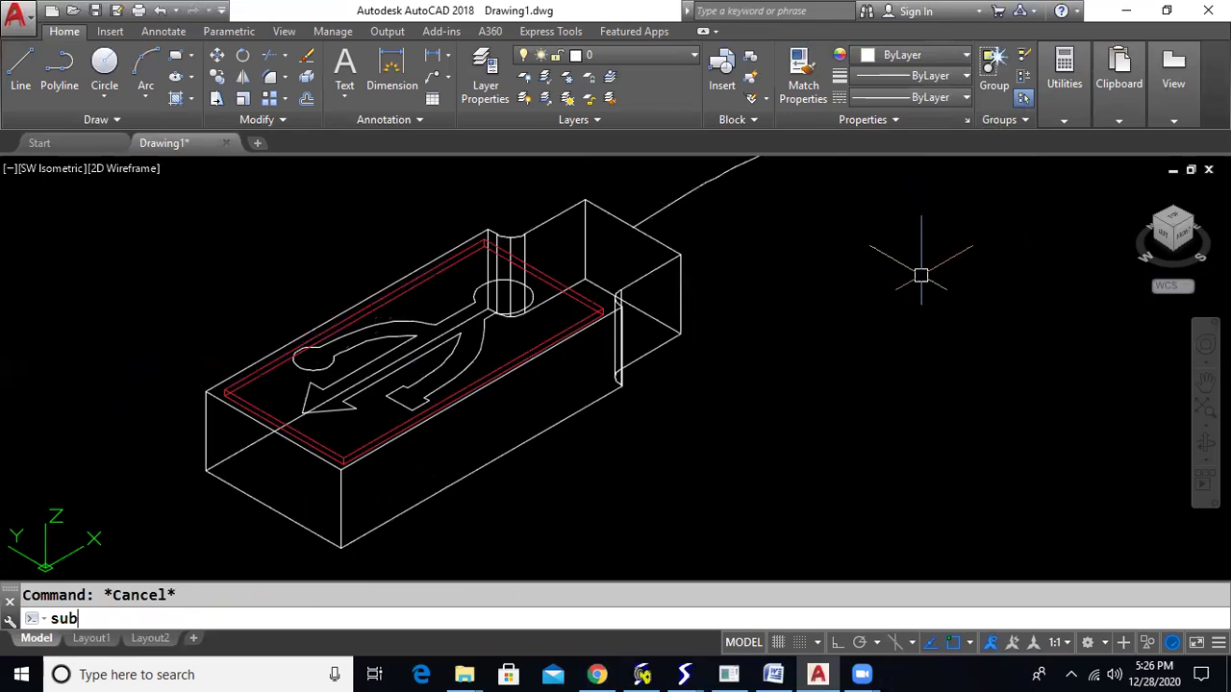
pyautogui.write('t')
pyautogui.press('Return')
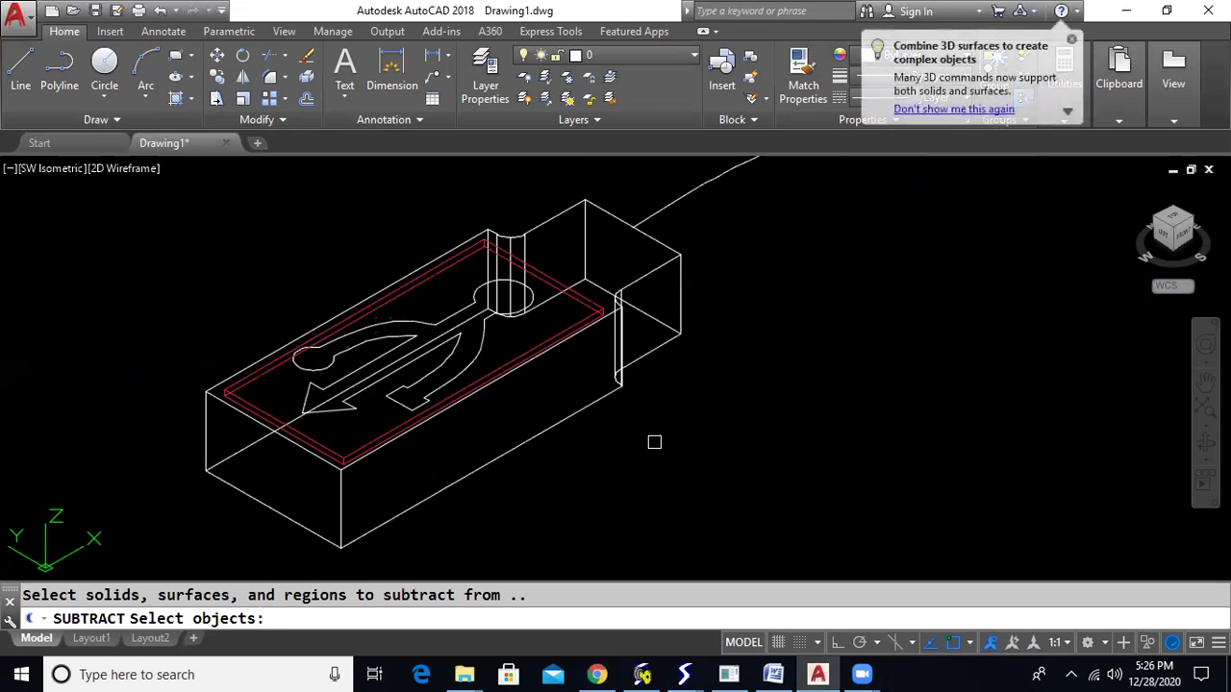
pyautogui.click(527, 444)
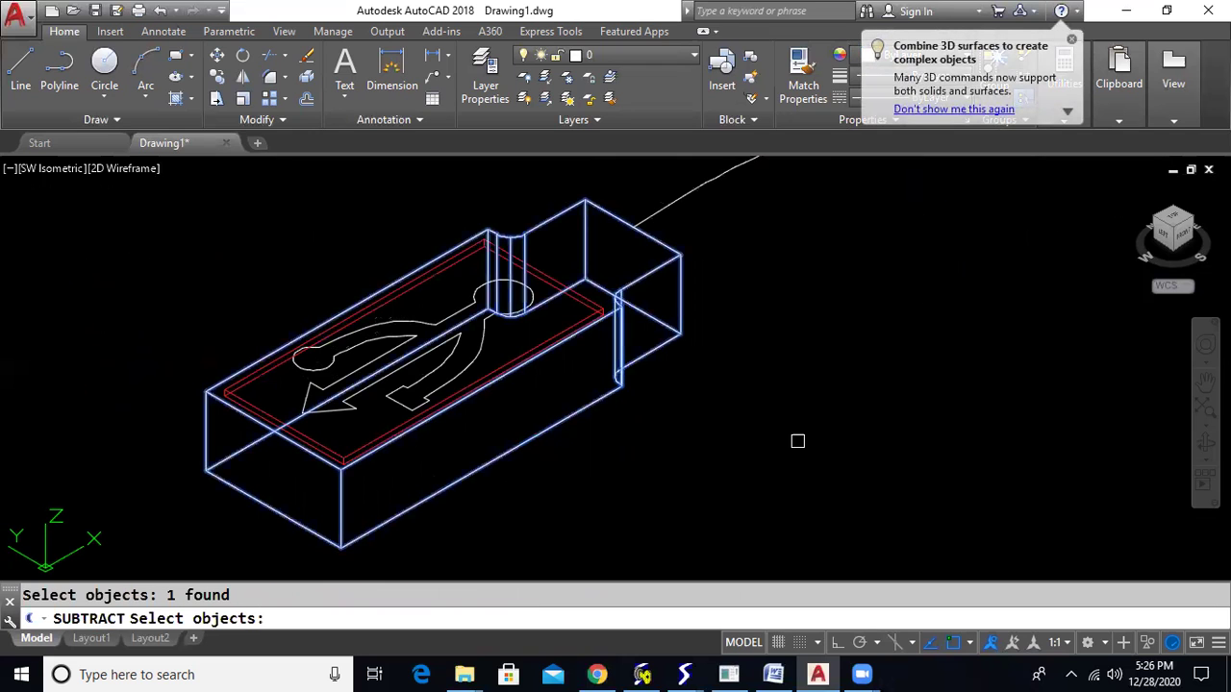
pyautogui.press('Return')
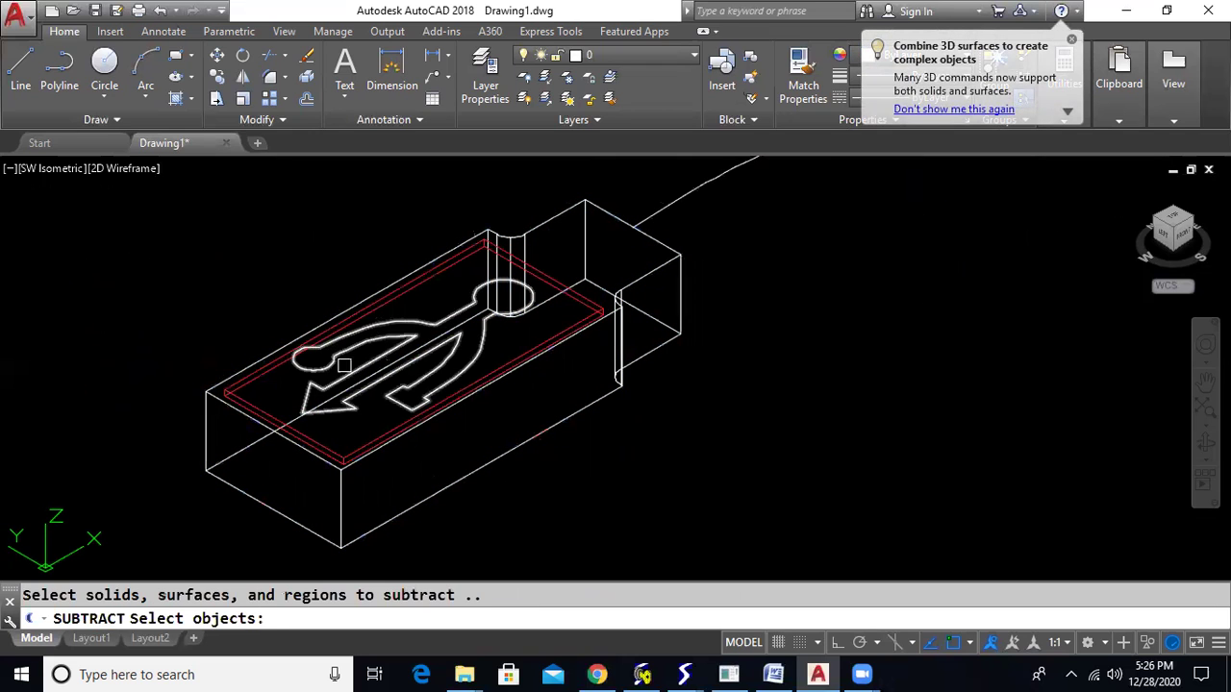
pyautogui.click(240, 383)
pyautogui.press('Return')
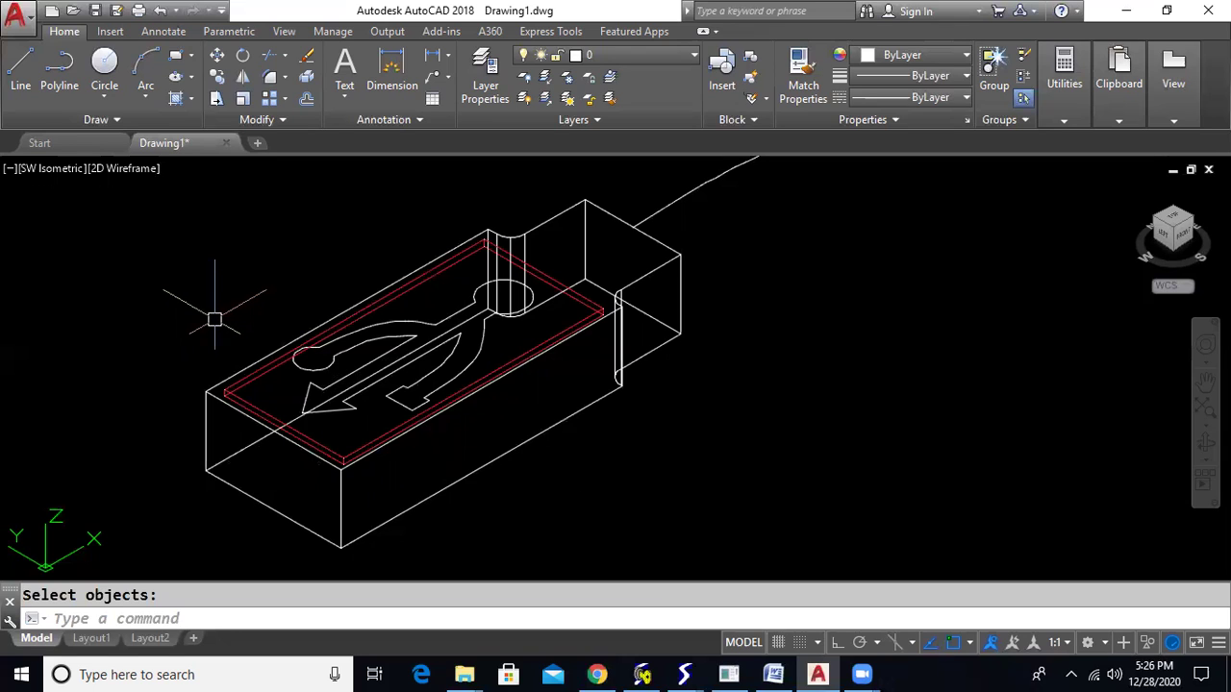
# Step: Set the visual style to Realistic and inspect the recess corner up close
pyautogui.click(131, 170)
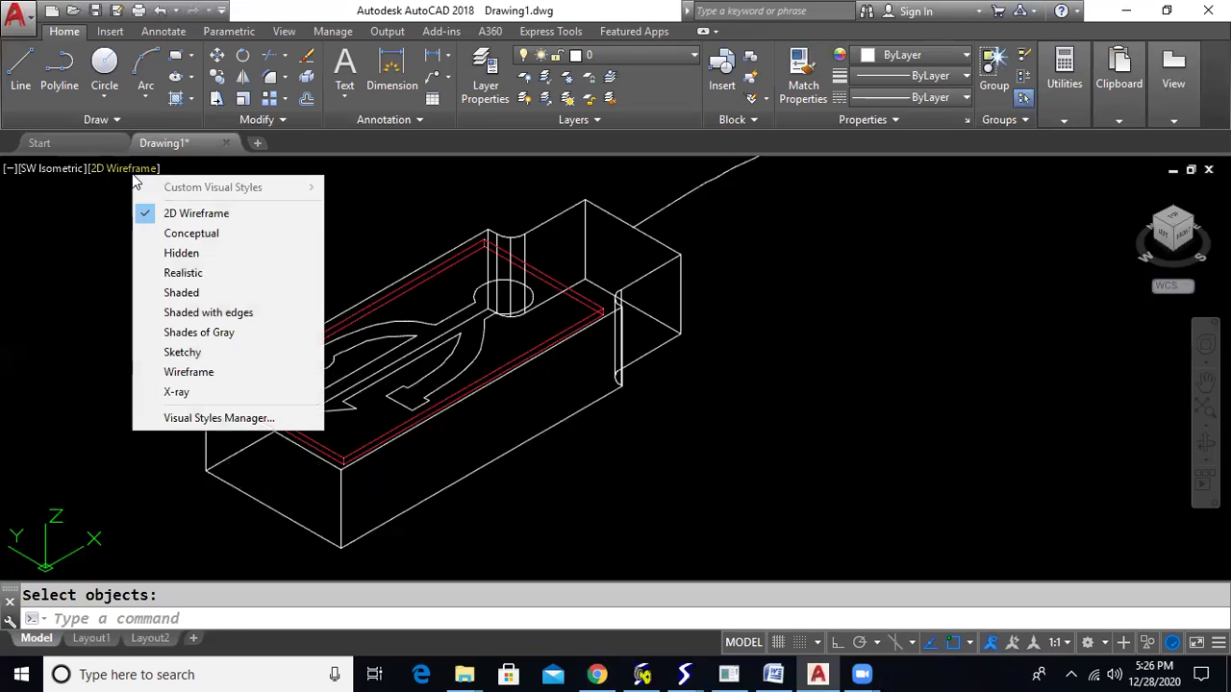
pyautogui.click(173, 273)
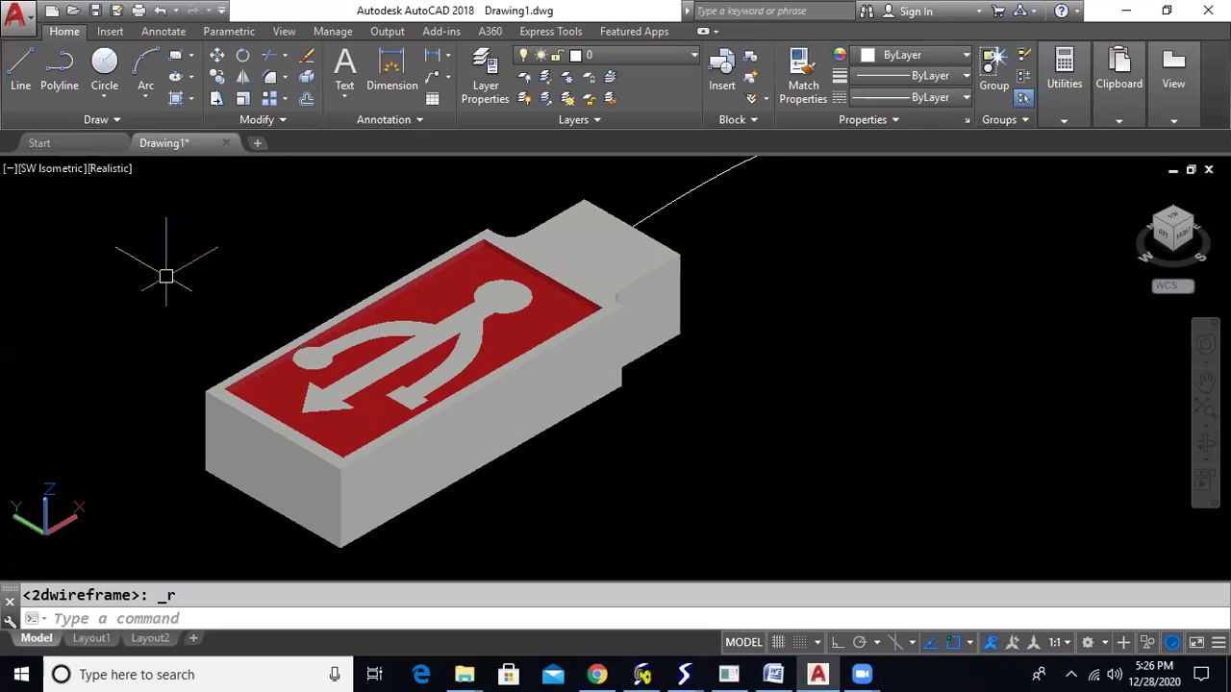
pyautogui.scroll(4, 452, 231)
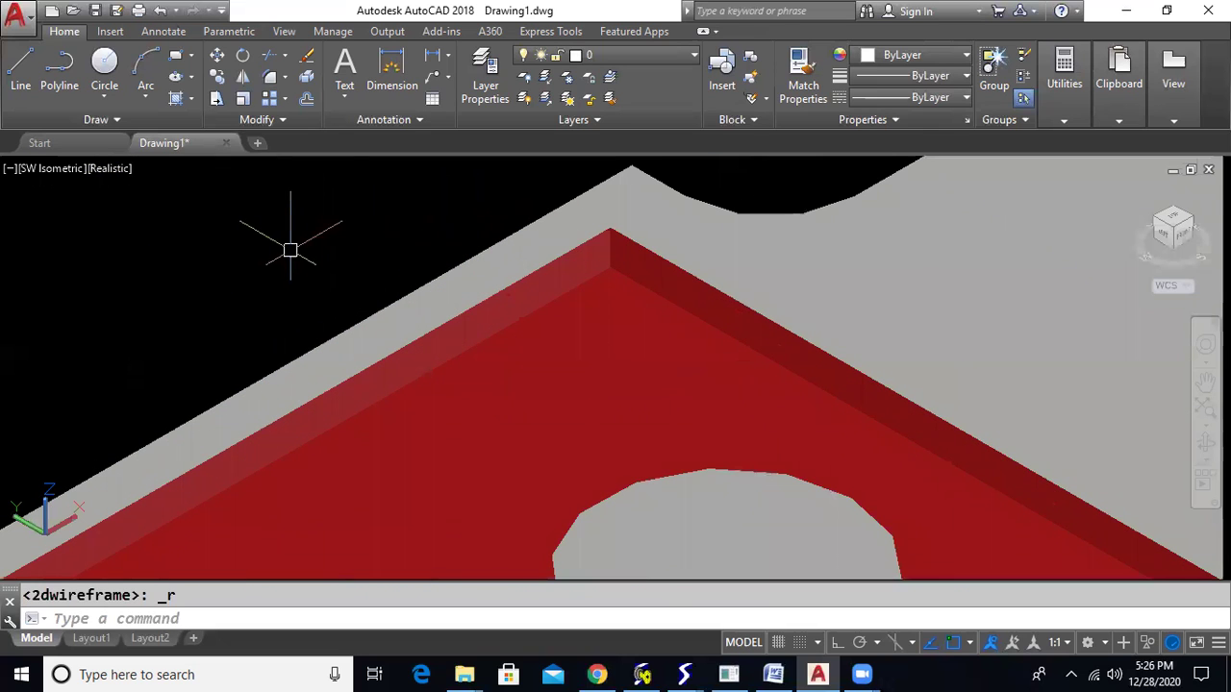
pyautogui.scroll(-2, 151, 253)
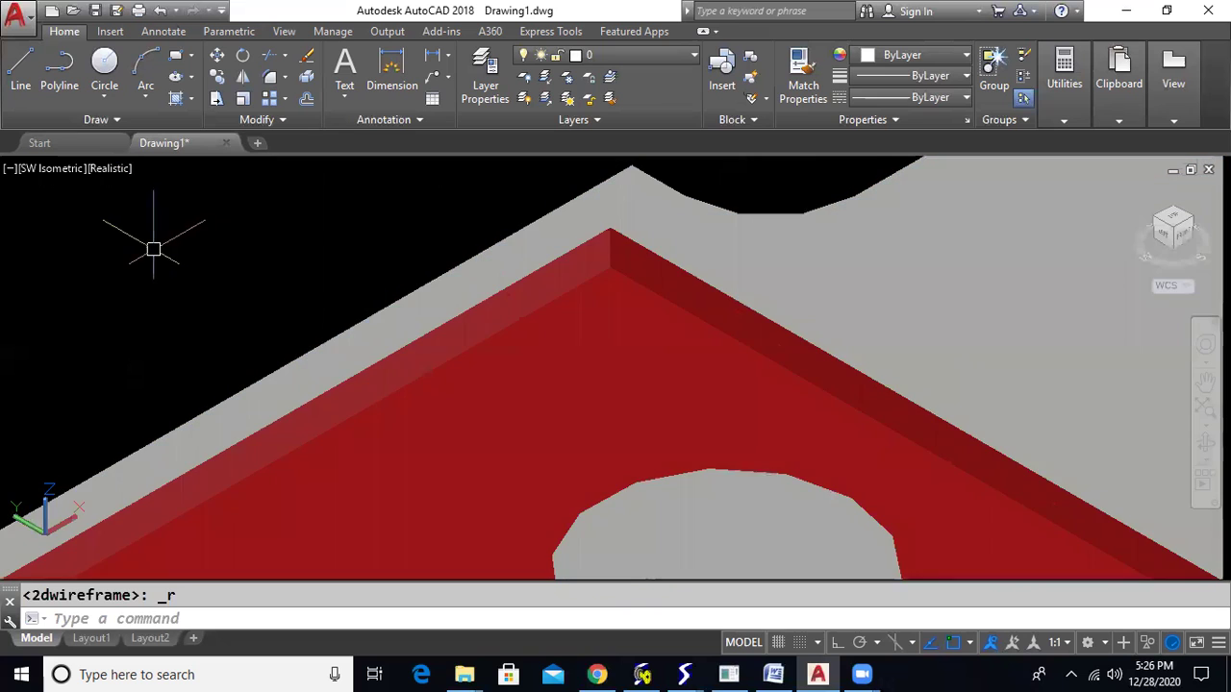
# Step: Extrude the USB trident region upward to the level of the recess's upper corner on the body rim
pyautogui.scroll(-4, 199, 346)
pyautogui.moveTo(199, 346); pyautogui.dragTo(646, 376, button='middle')
pyautogui.write('ext')
pyautogui.press('Return')
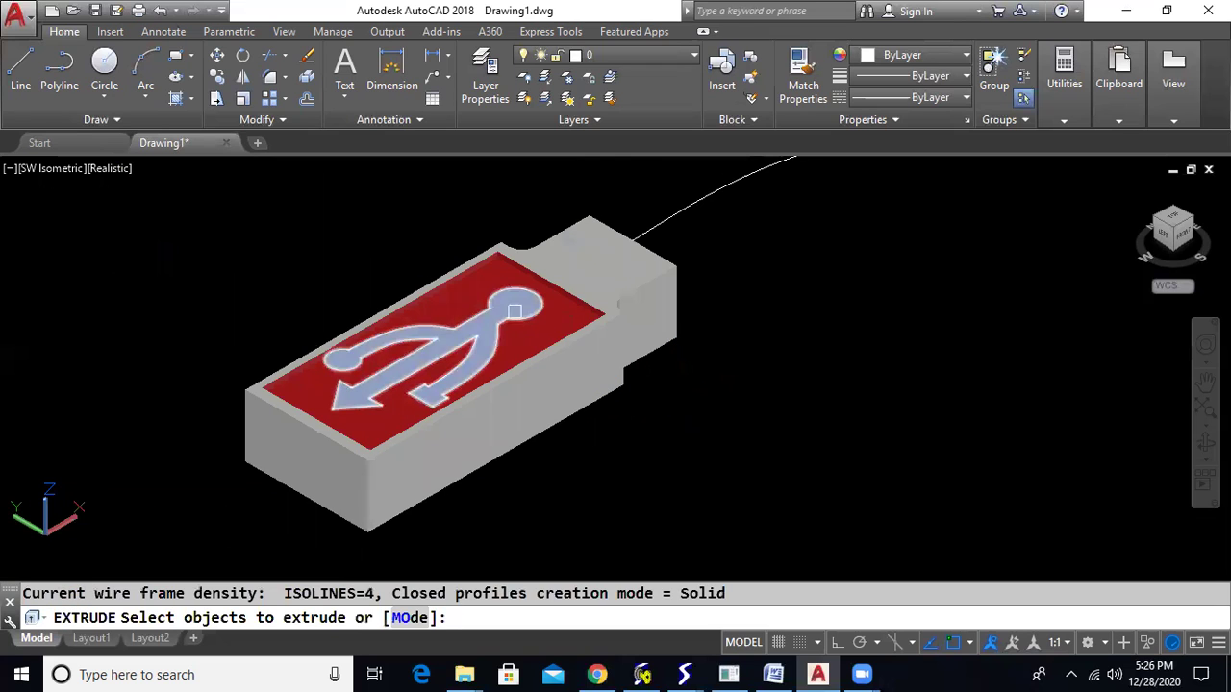
pyautogui.click(514, 311)
pyautogui.press('Return')
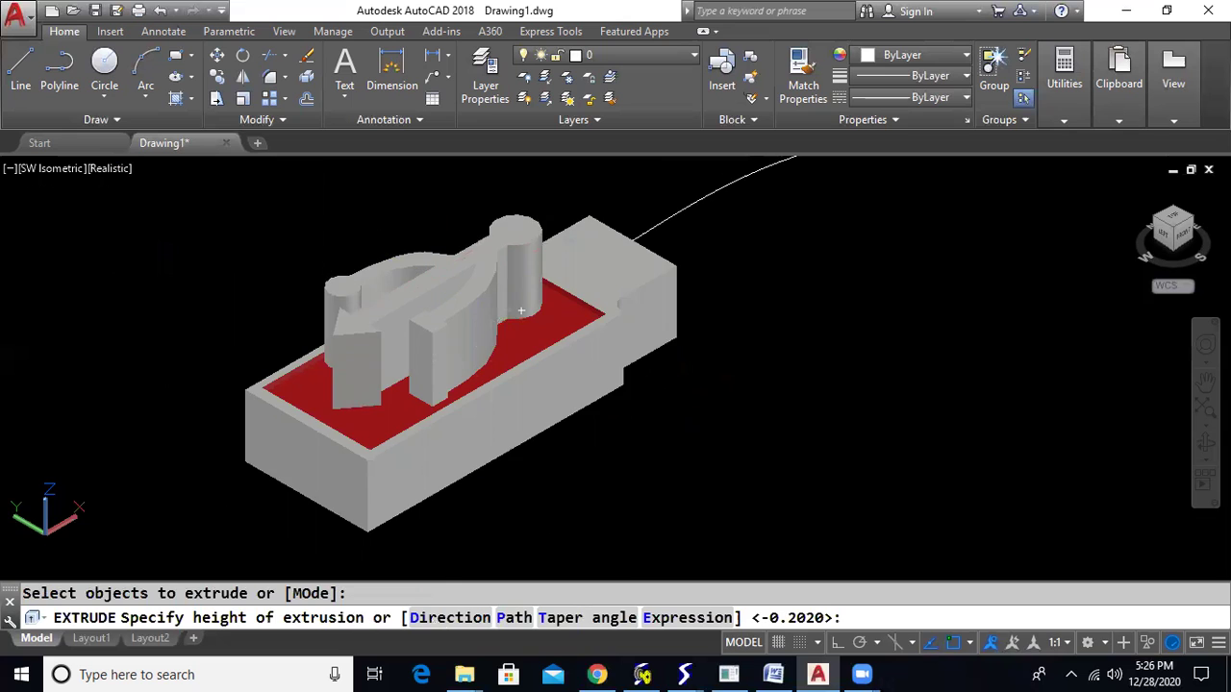
pyautogui.scroll(6, 520, 311)
pyautogui.scroll(-5, 580, 396)
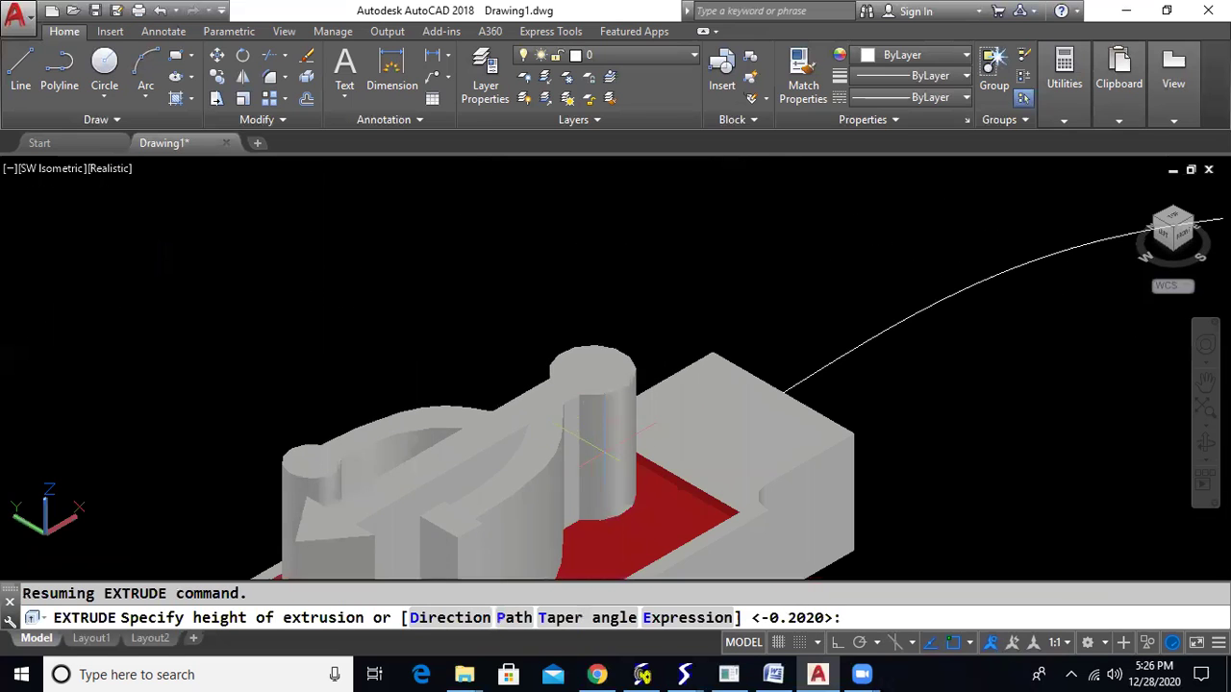
pyautogui.scroll(-5, 567, 452)
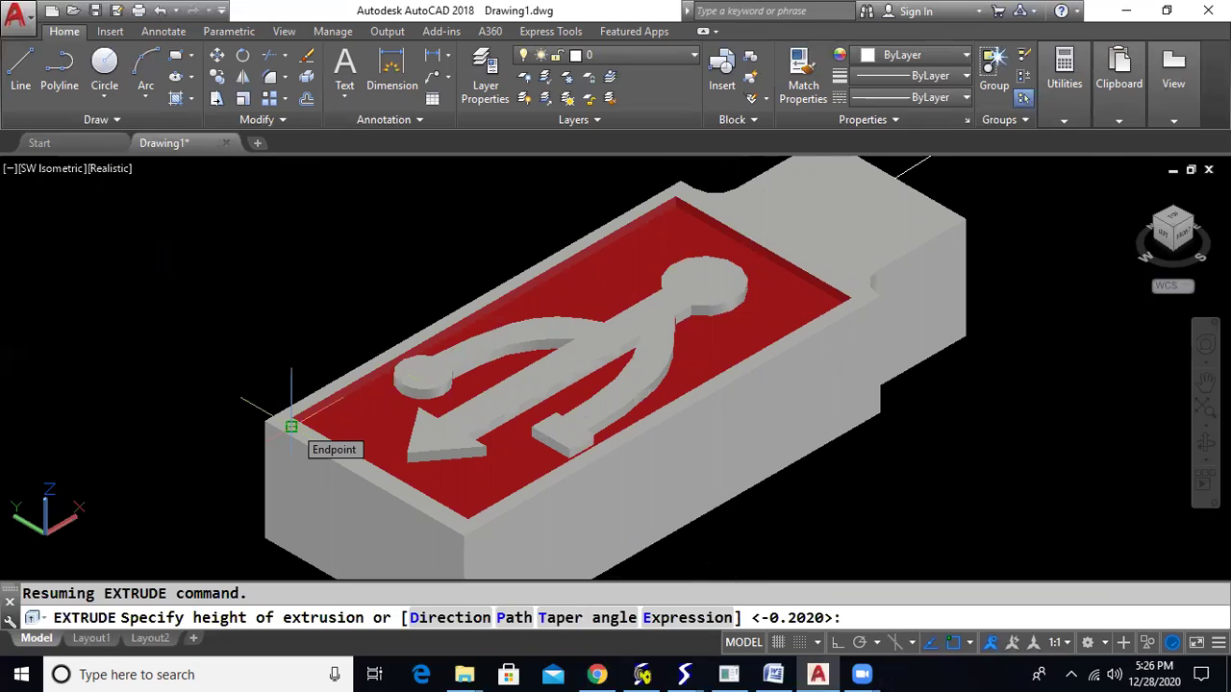
pyautogui.click(292, 426)
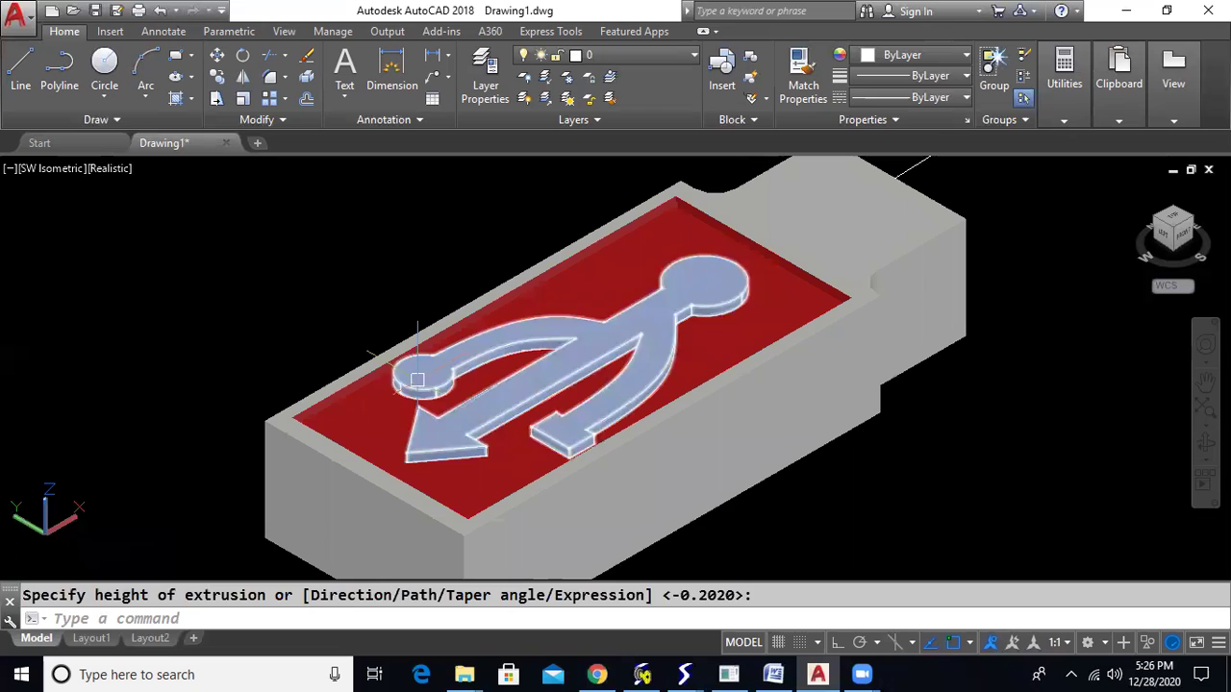
# Step: Change the colour of the extruded USB trident solid to green
pyautogui.click(417, 379)
pyautogui.click(884, 57)
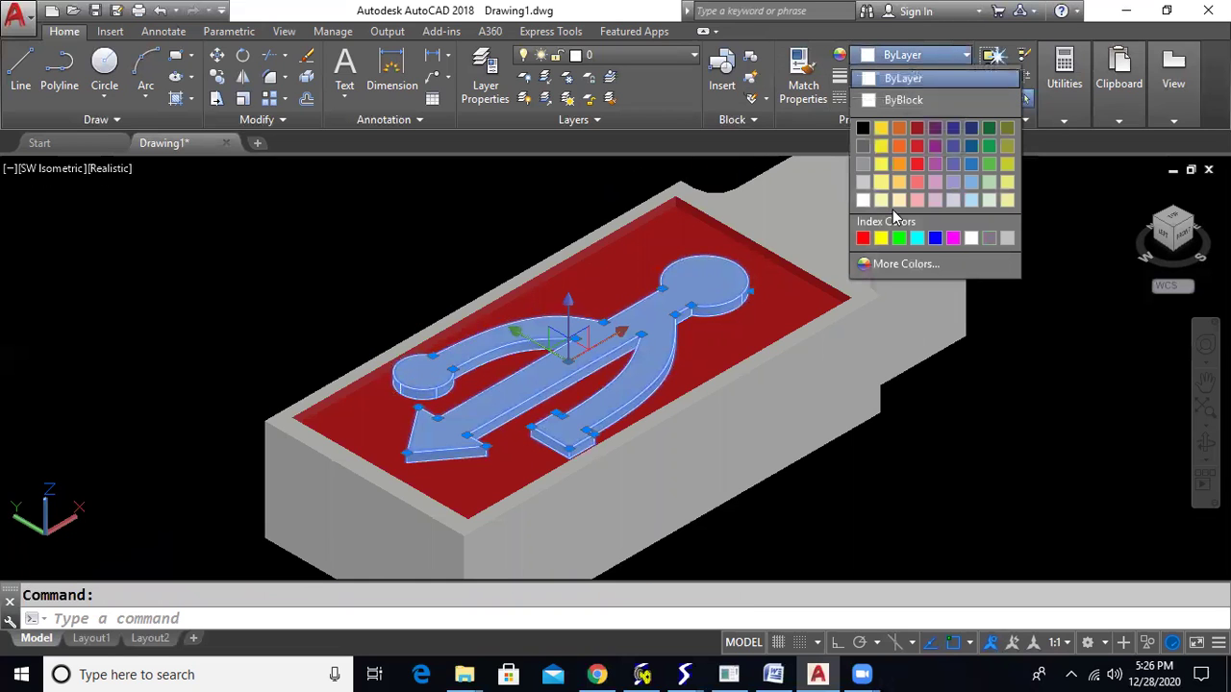
pyautogui.click(898, 238)
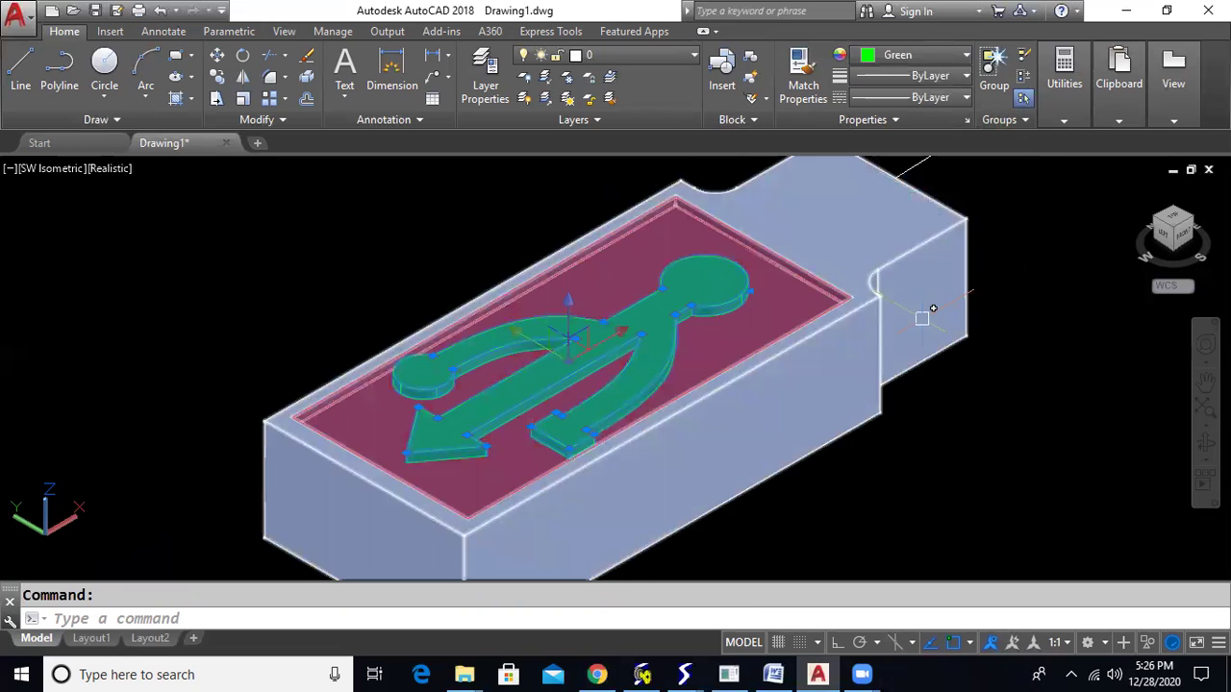
pyautogui.press('Escape')
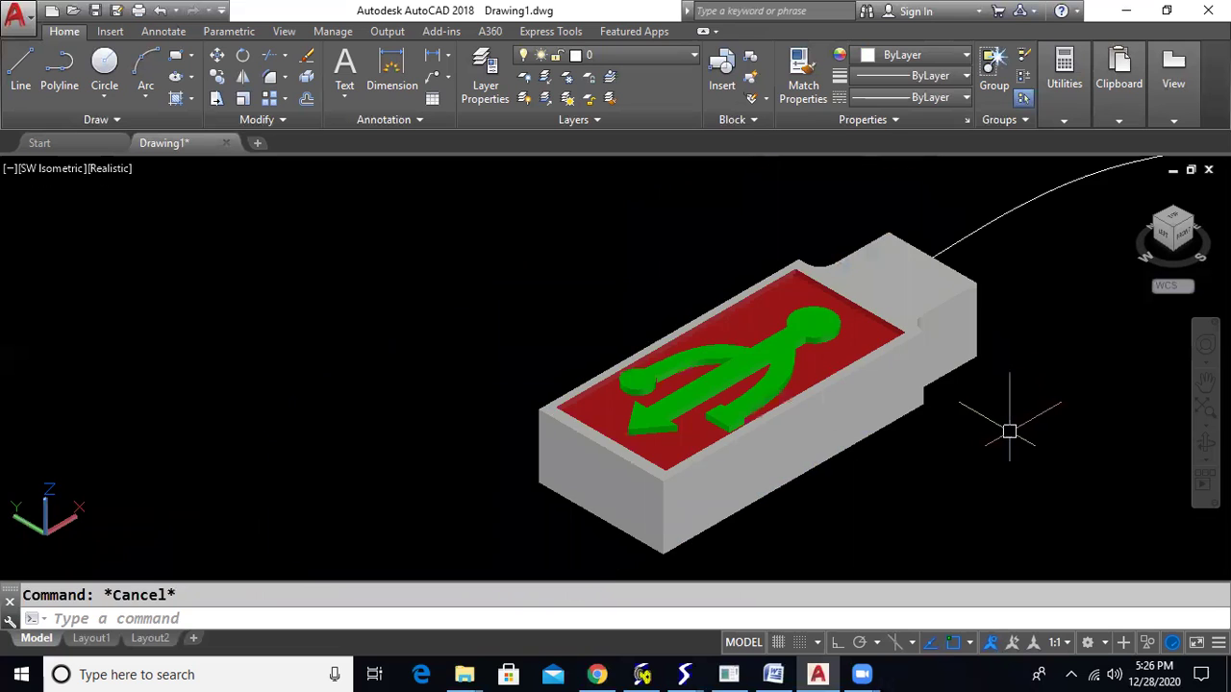
pyautogui.scroll(-3, 1015, 430)
pyautogui.moveTo(1015, 430); pyautogui.dragTo(522, 384, button='middle')
pyautogui.press('Escape')
# Step: Draw a box on the drive body's front end face, slightly inset from its edges, extending outward as the connector
pyautogui.scroll(6, 330, 414)
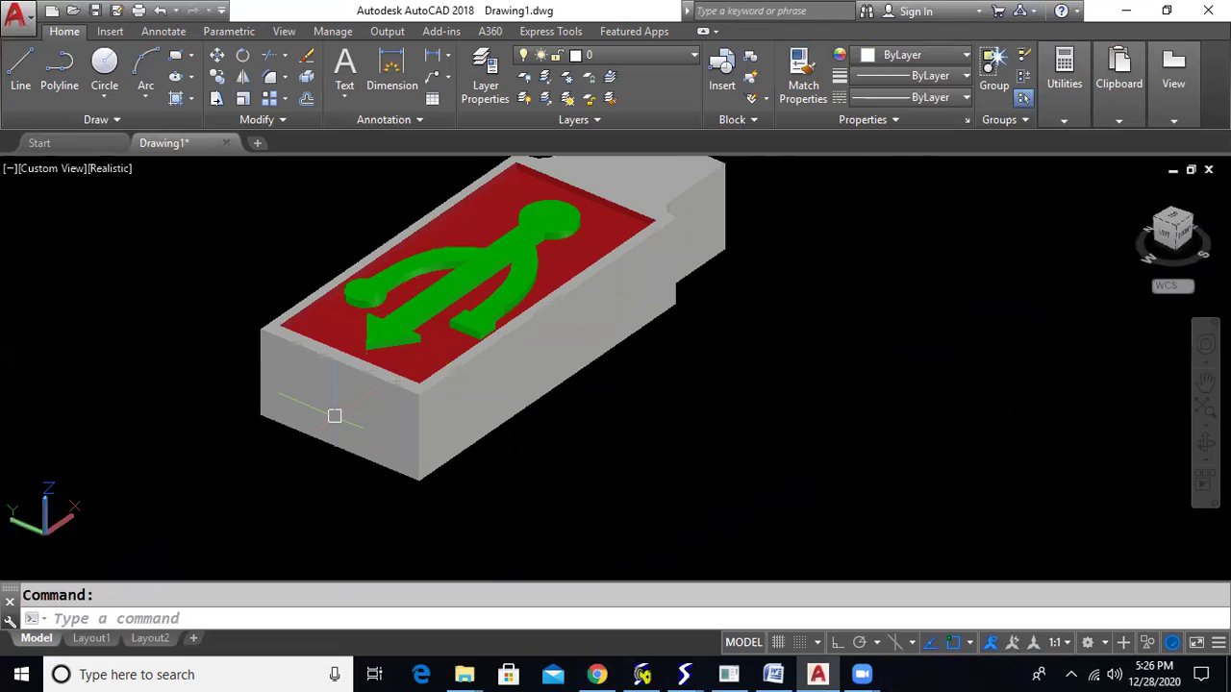
pyautogui.write('box')
pyautogui.press('Return')
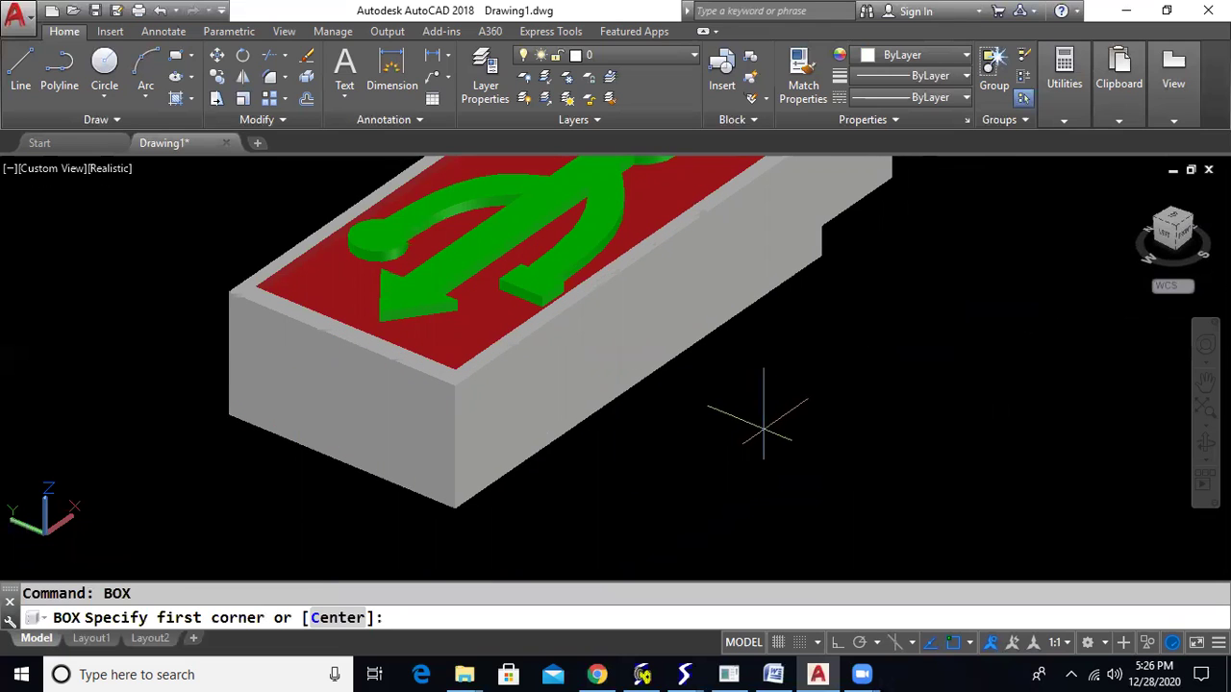
pyautogui.scroll(2, 336, 413)
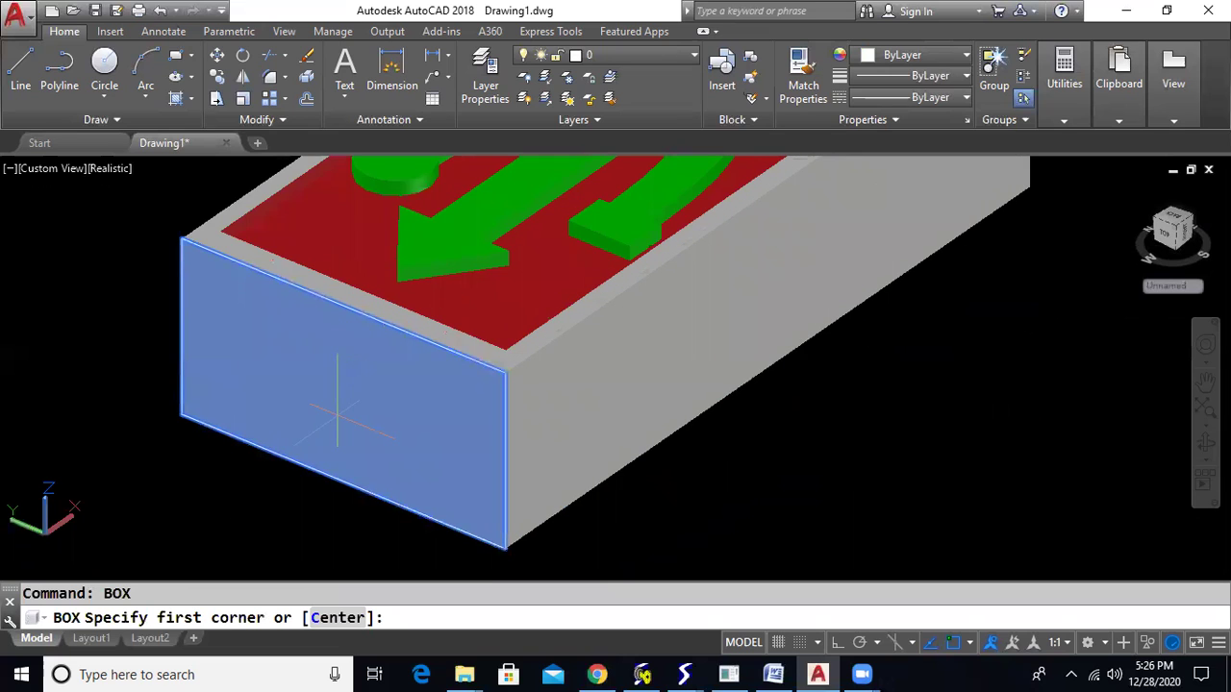
pyautogui.click(184, 240)
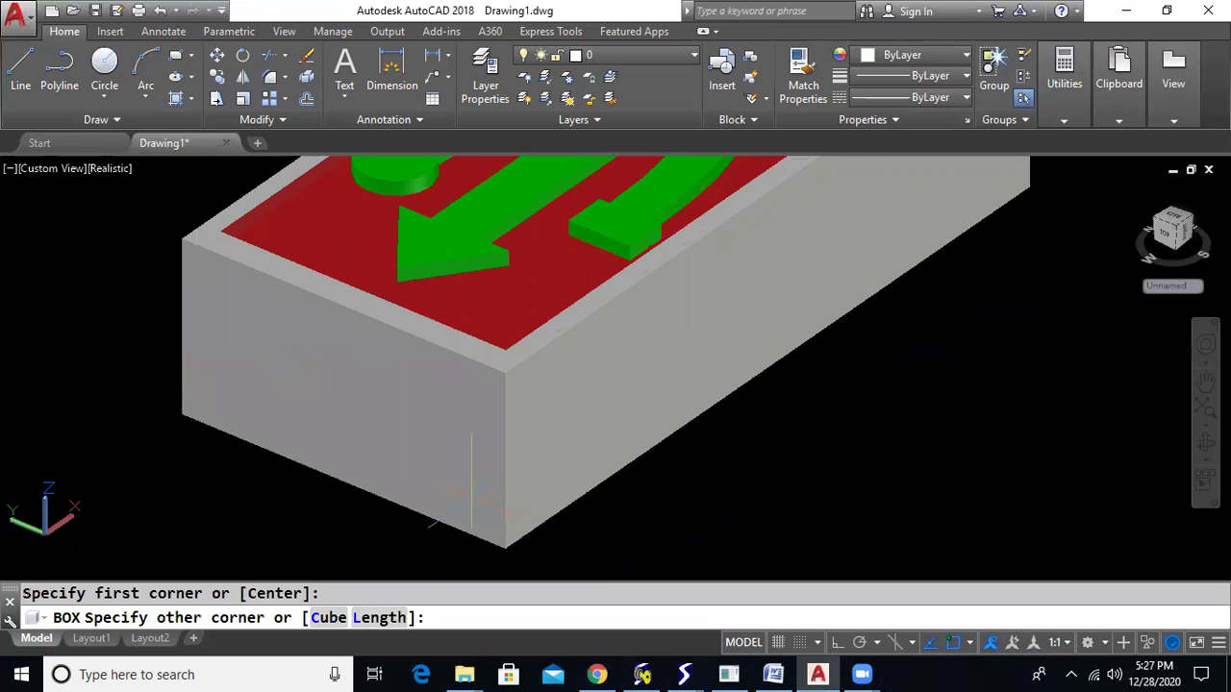
pyautogui.click(497, 544)
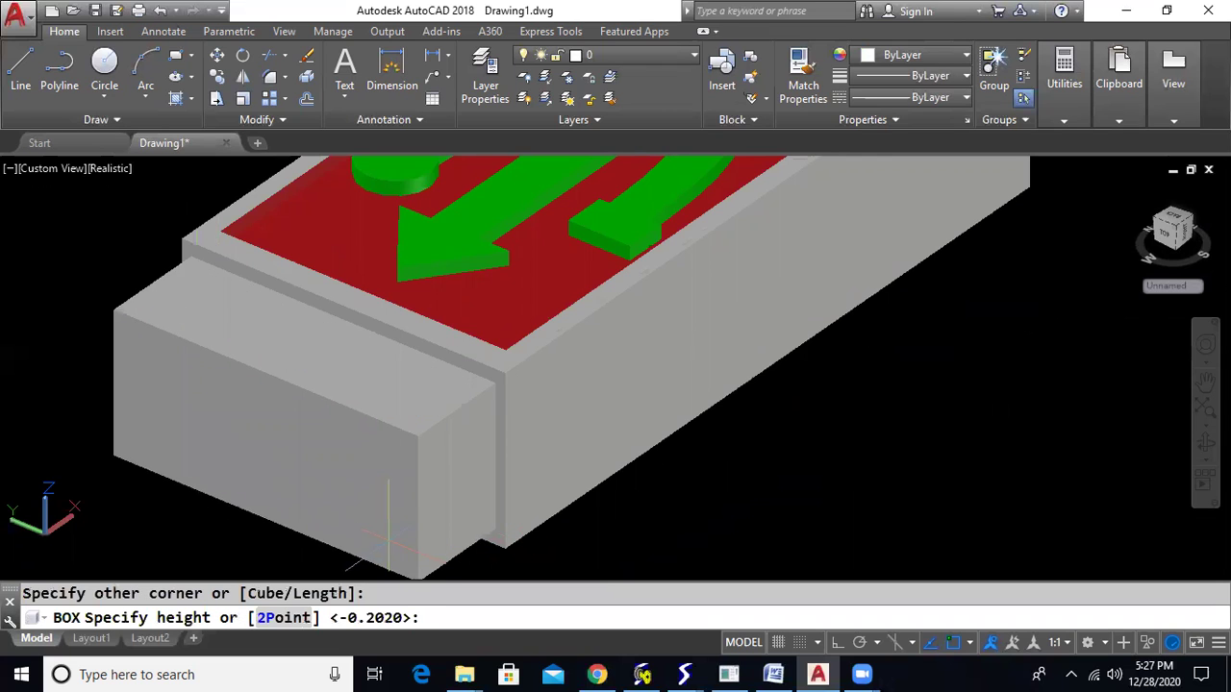
pyautogui.scroll(-3, 389, 524)
pyautogui.moveTo(341, 545); pyautogui.dragTo(374, 469, button='middle')
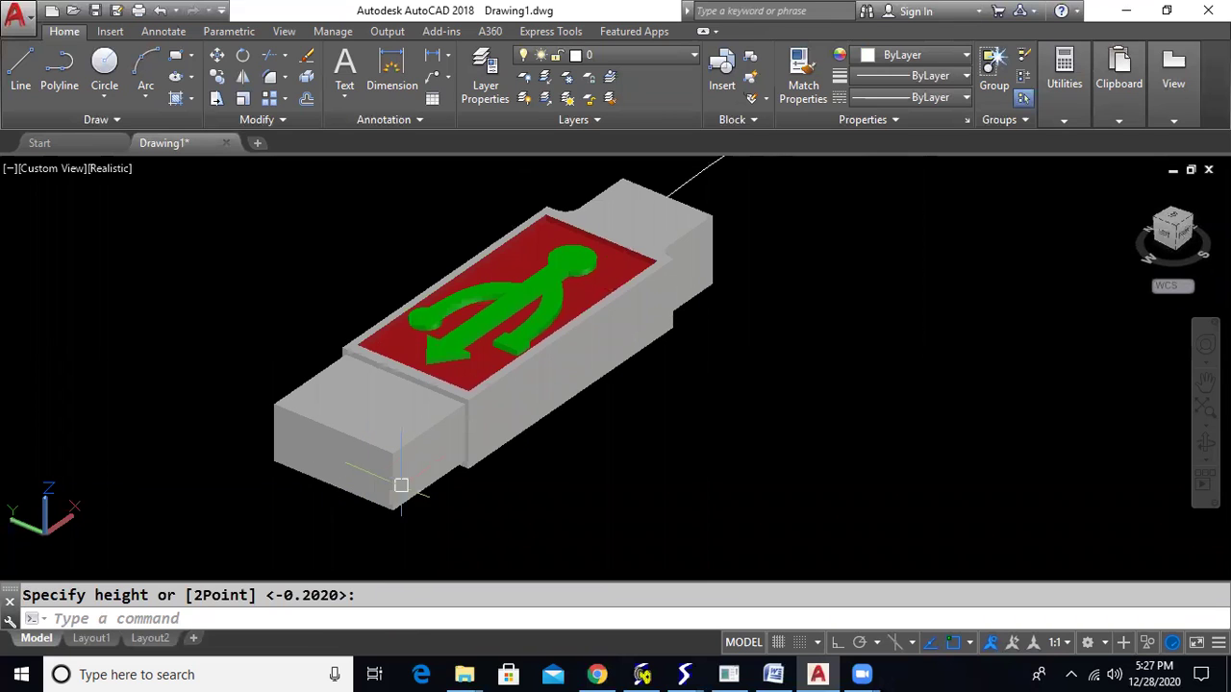
# Step: With object snap off, draw a second box over the upper part of the connector's end face, extending back into the connector
pyautogui.press('Return')
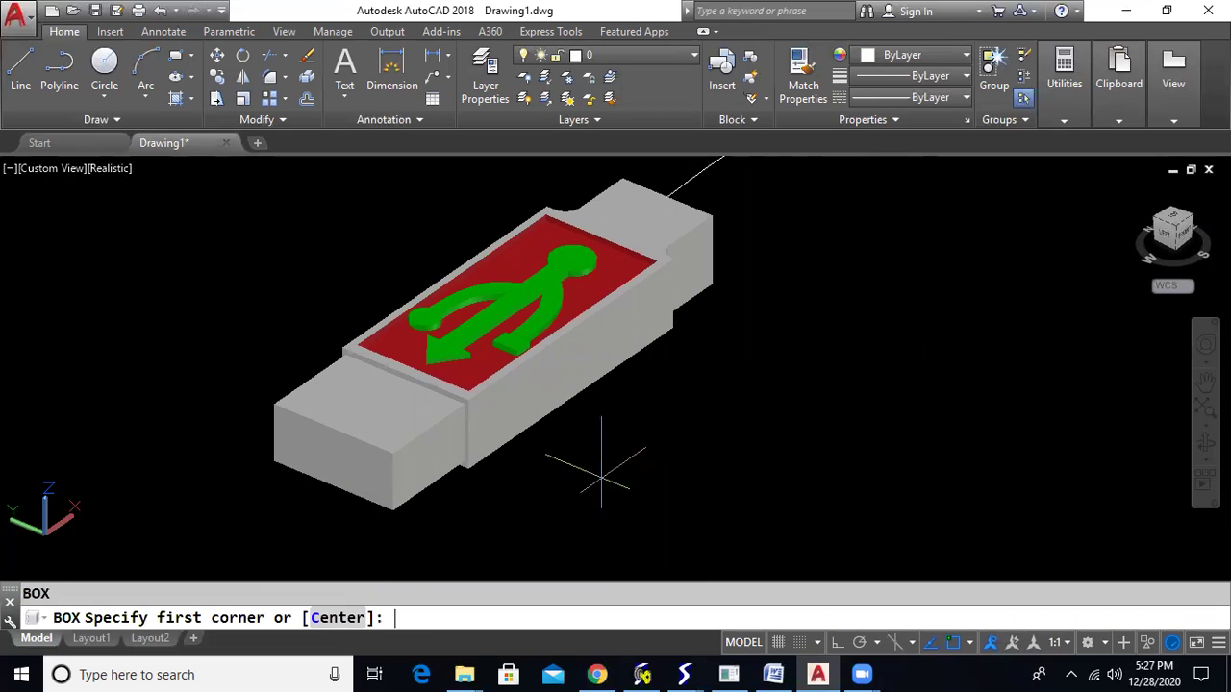
pyautogui.scroll(5, 311, 441)
pyautogui.scroll(1, 197, 356)
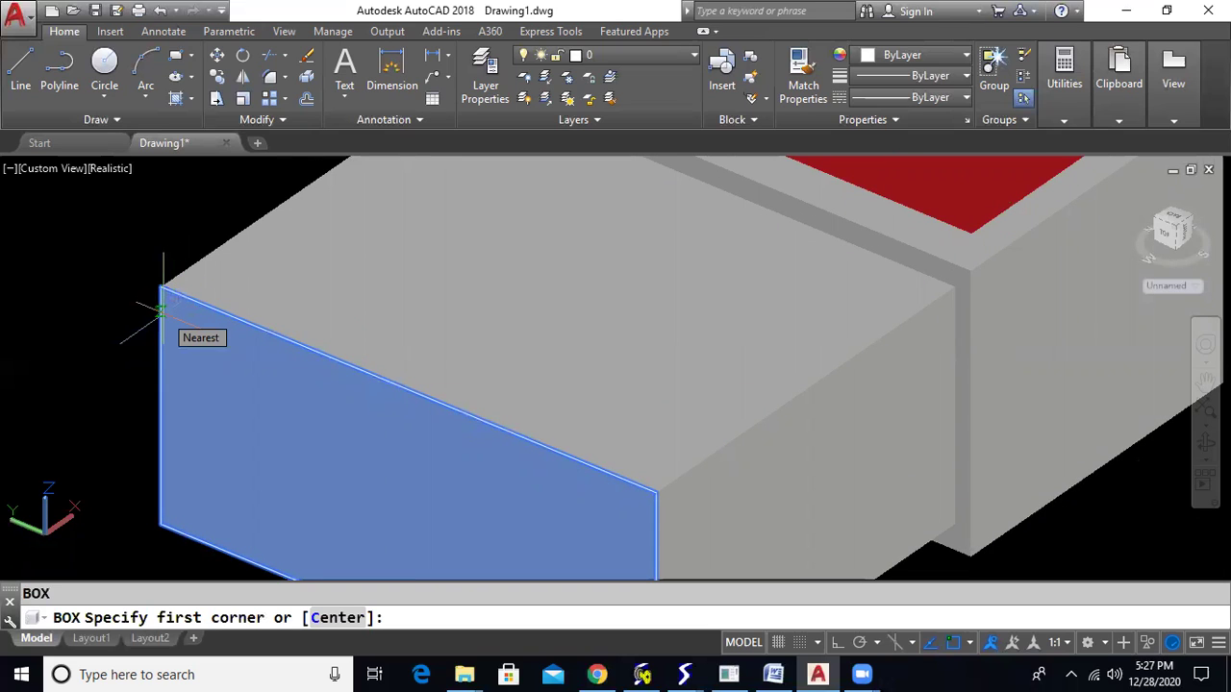
pyautogui.press('F3')
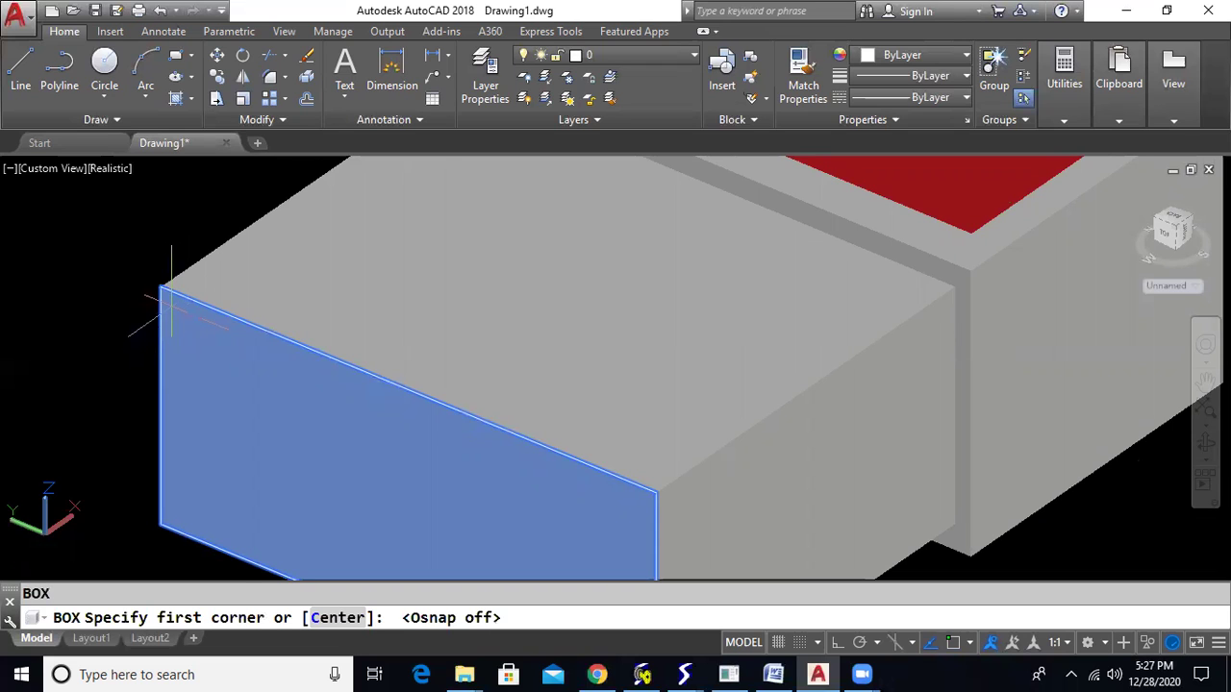
pyautogui.click(172, 303)
pyautogui.scroll(-2, 566, 539)
pyautogui.moveTo(567, 540); pyautogui.dragTo(534, 435, button='middle')
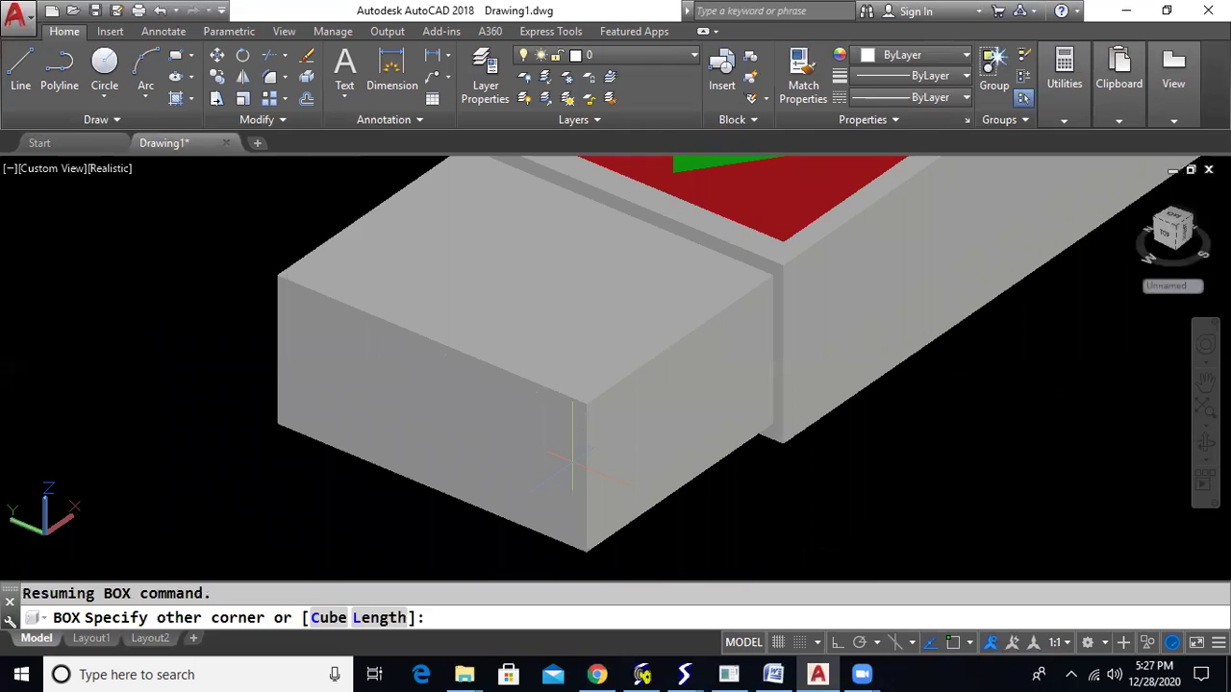
pyautogui.click(573, 469)
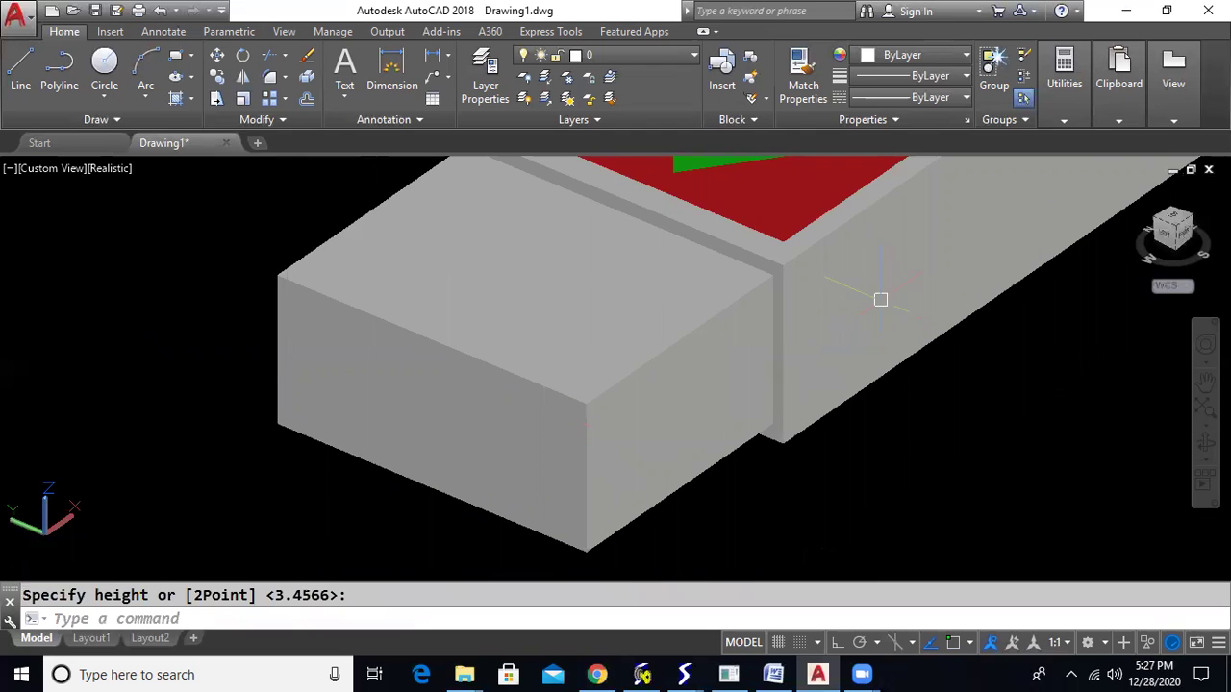
# Step: Switch to 2D Wireframe and subtract the inner box from the connector box to hollow its opening
pyautogui.click(117, 171)
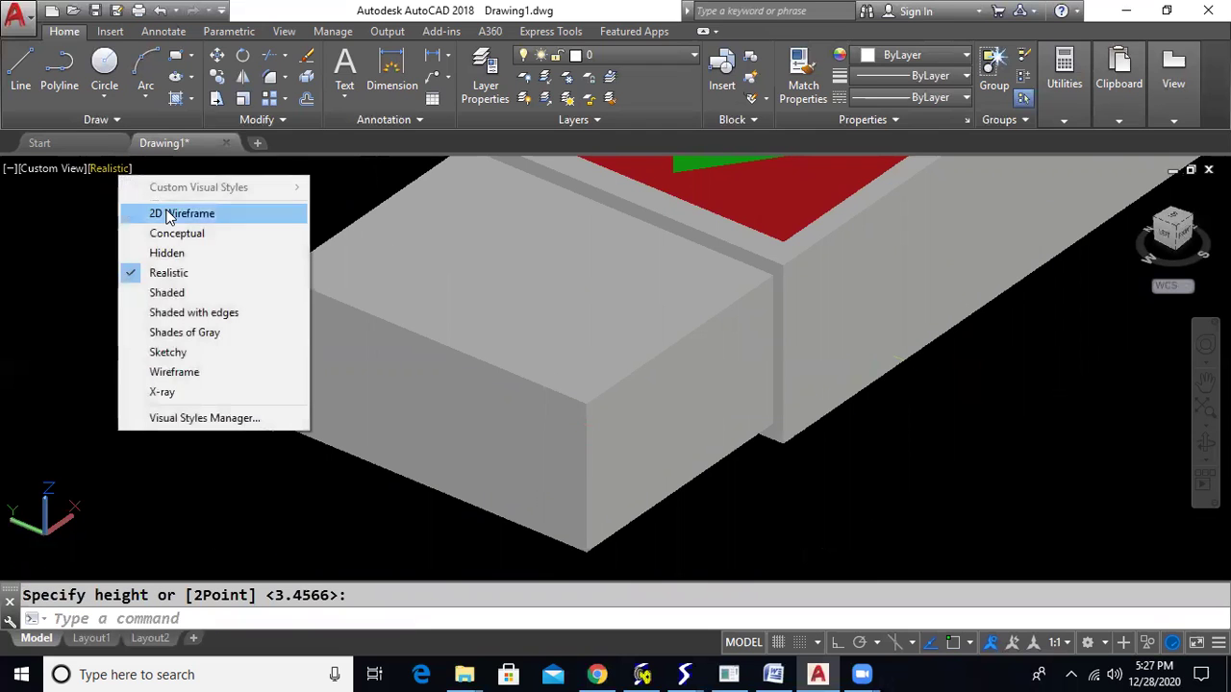
pyautogui.click(171, 212)
pyautogui.write('SUB')
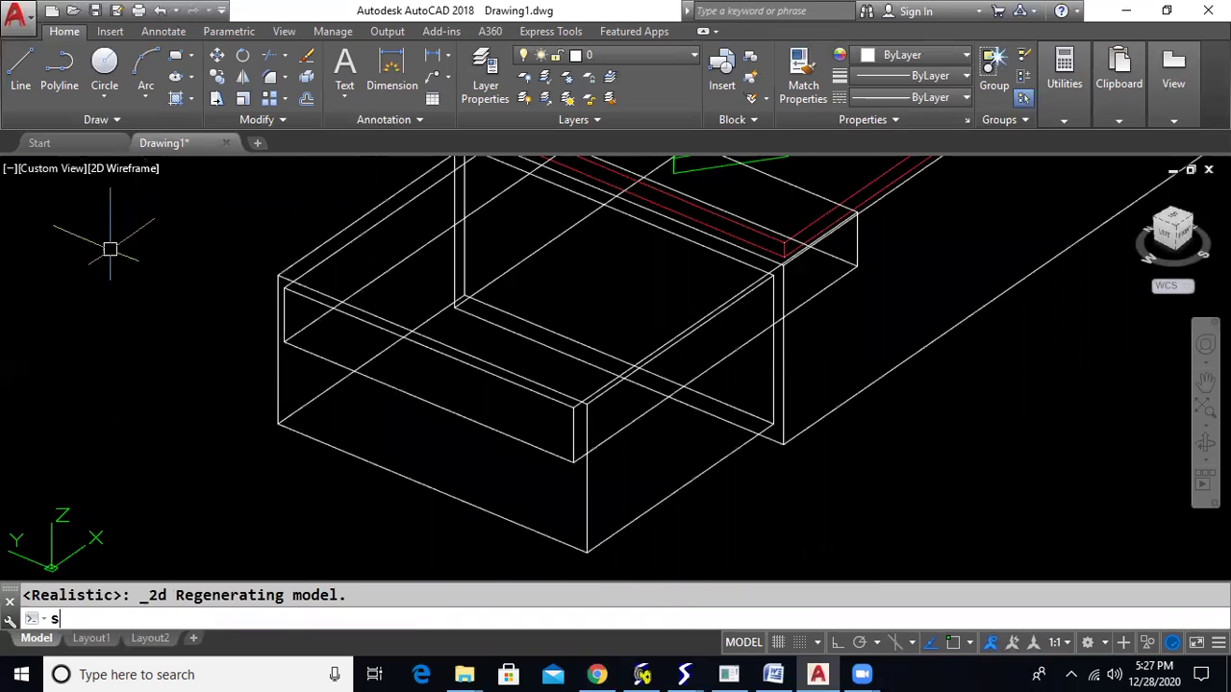
pyautogui.press('Return')
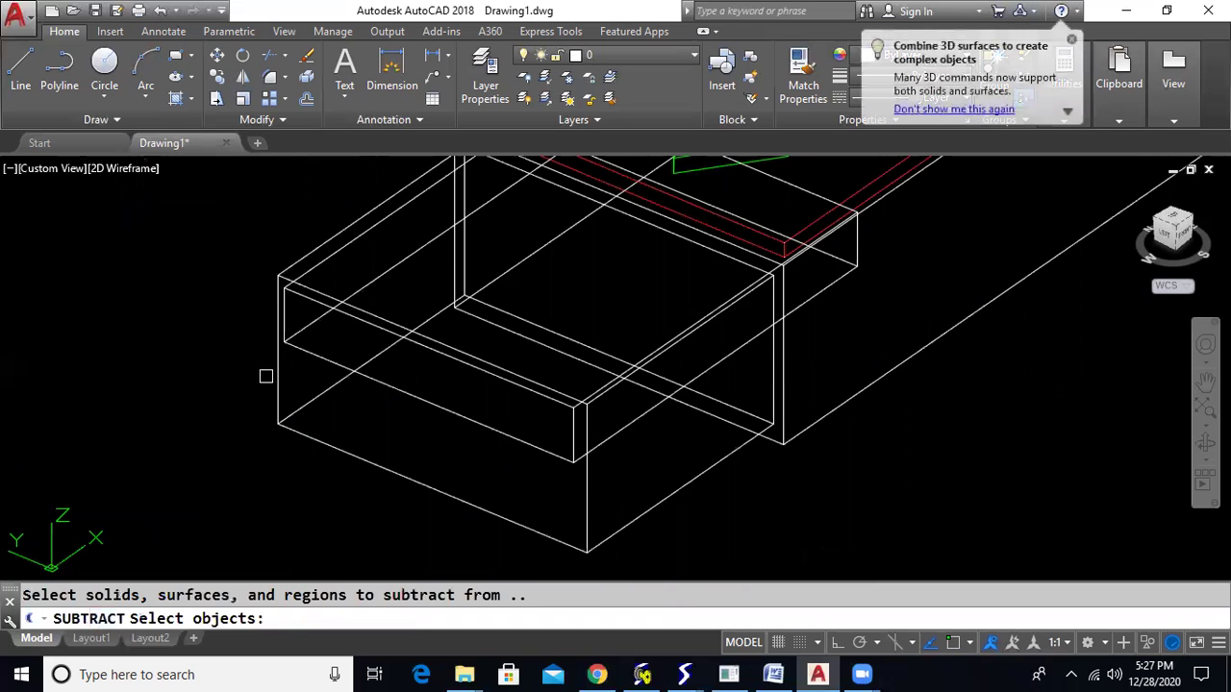
pyautogui.click(273, 373)
pyautogui.press('Return')
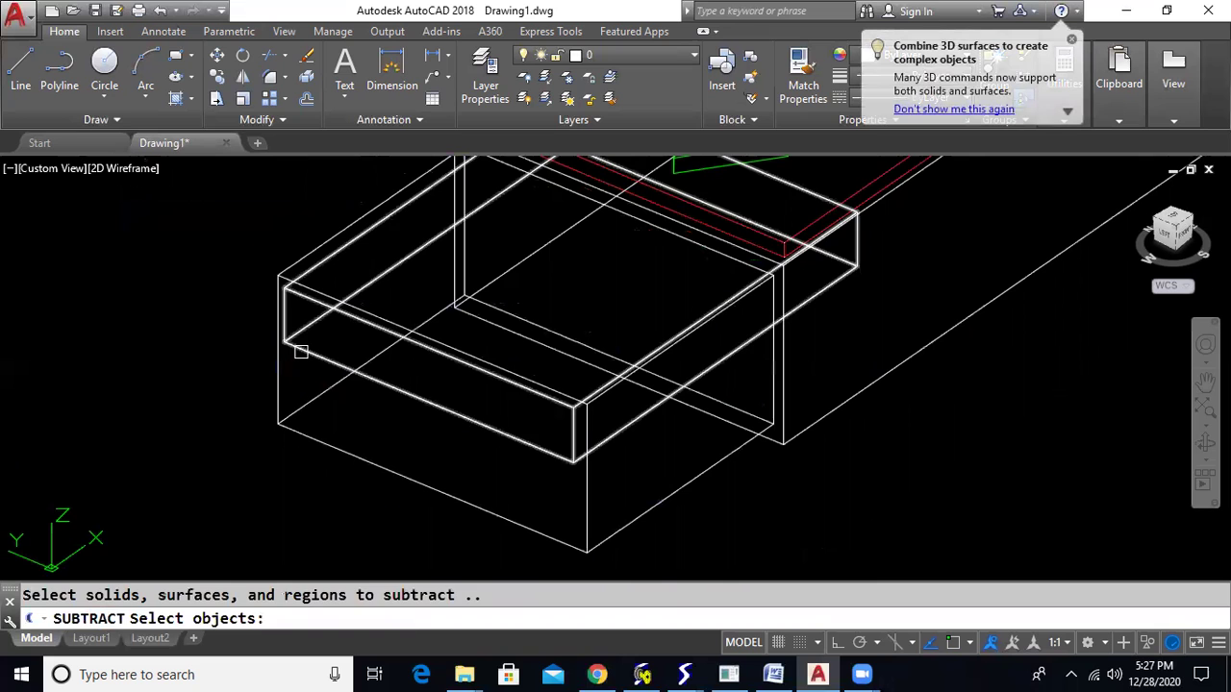
pyautogui.click(300, 352)
pyautogui.press('Return')
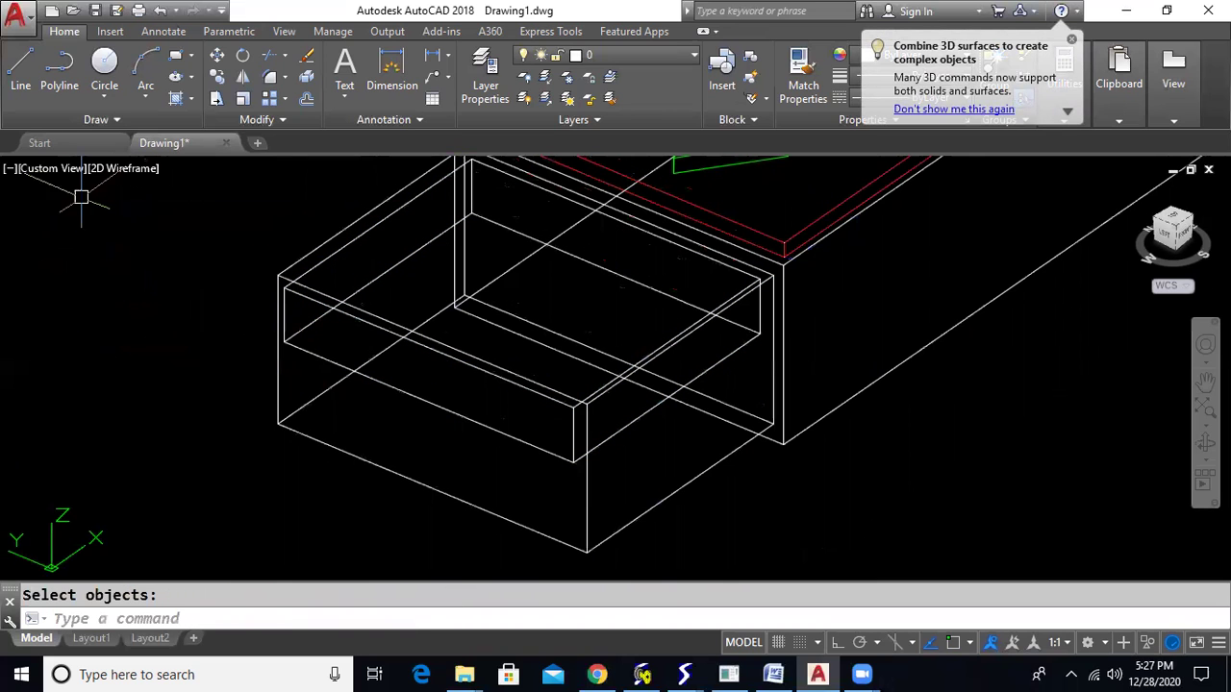
# Step: Set the visual style to Realistic and view the whole drive with its hollowed connector
pyautogui.click(123, 169)
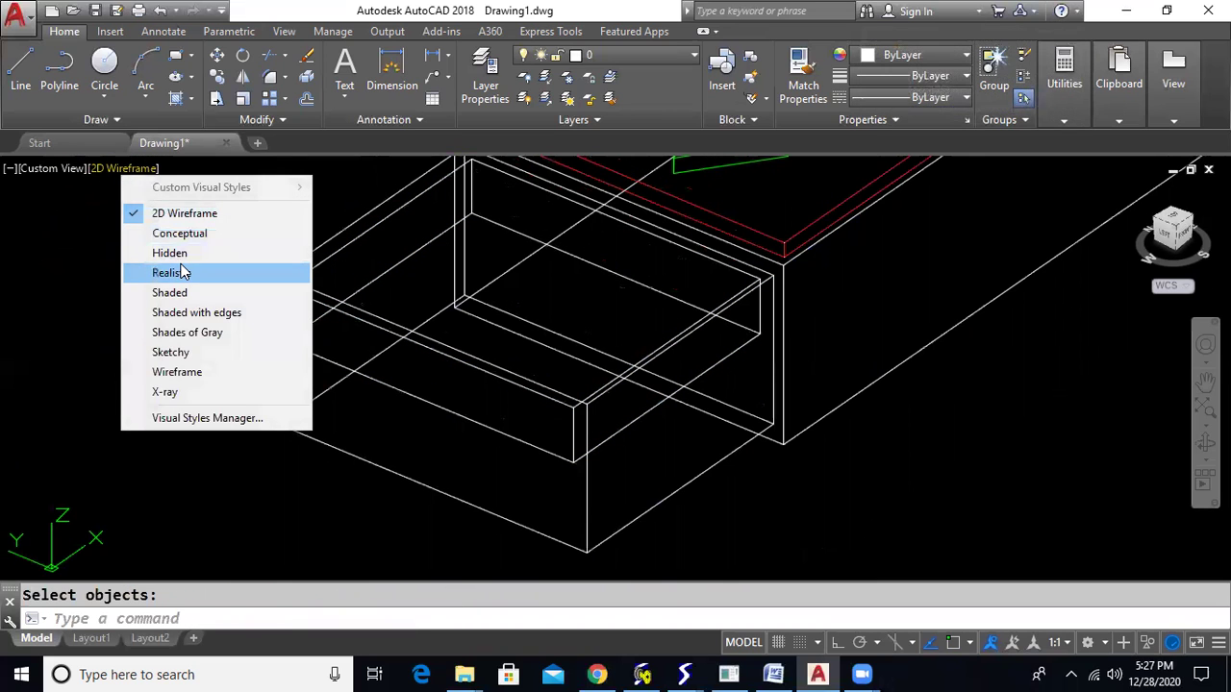
pyautogui.click(178, 273)
pyautogui.scroll(-4, 170, 269)
pyautogui.moveTo(533, 259); pyautogui.dragTo(587, 433, button='middle')
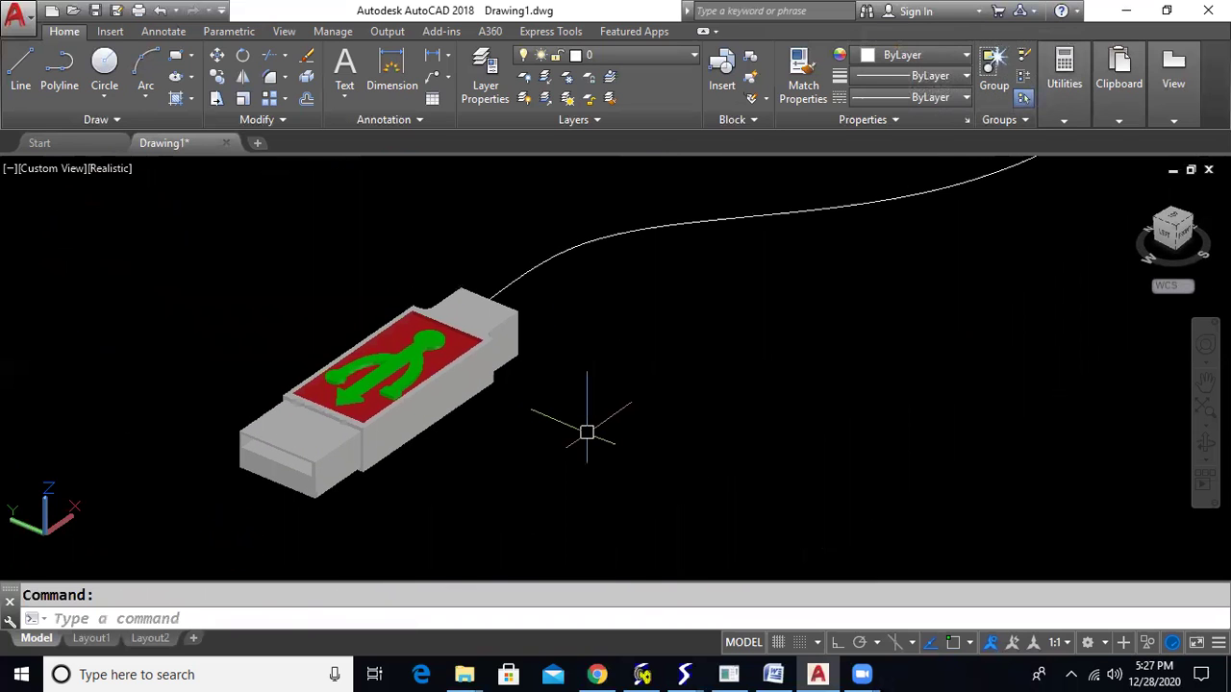
# Step: Draw a diagonal line between opposite corners of the end face on the cable side of the drive
pyautogui.keyDown('shift'); pyautogui.moveTo(584, 418); pyautogui.dragTo(564, 383, button='middle'); pyautogui.keyUp('shift')
pyautogui.scroll(3, 563, 383)
pyautogui.write('l')
pyautogui.press('Return')
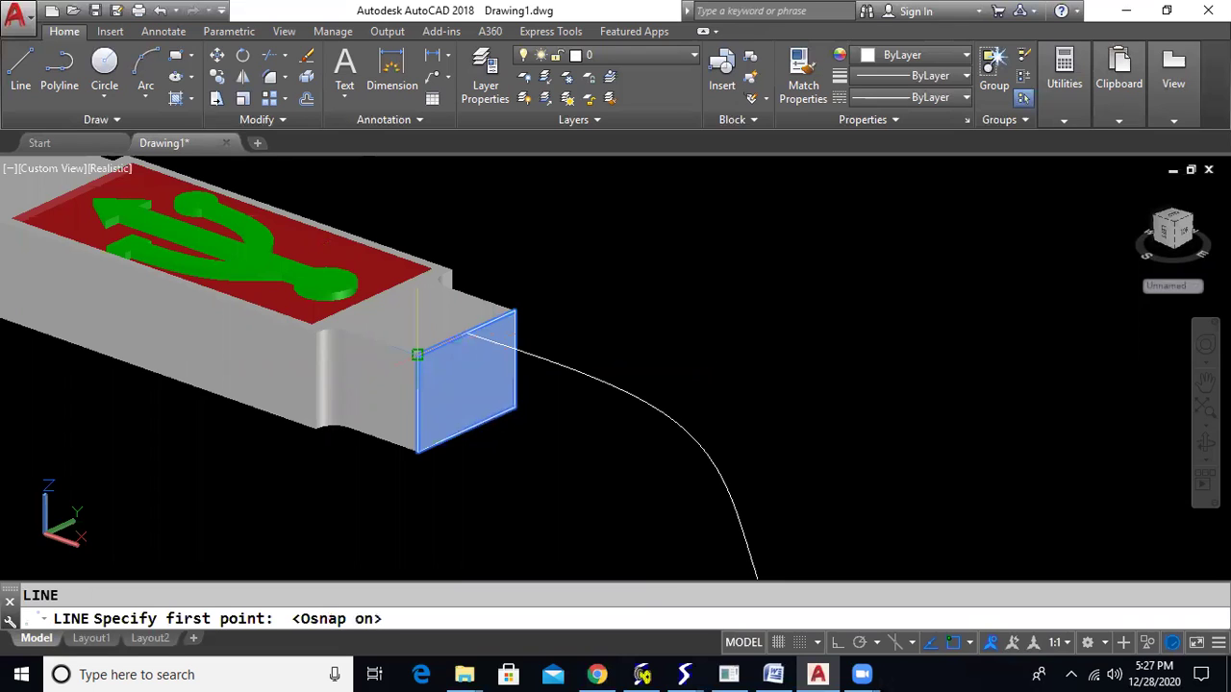
pyautogui.click(417, 355)
pyautogui.click(514, 406)
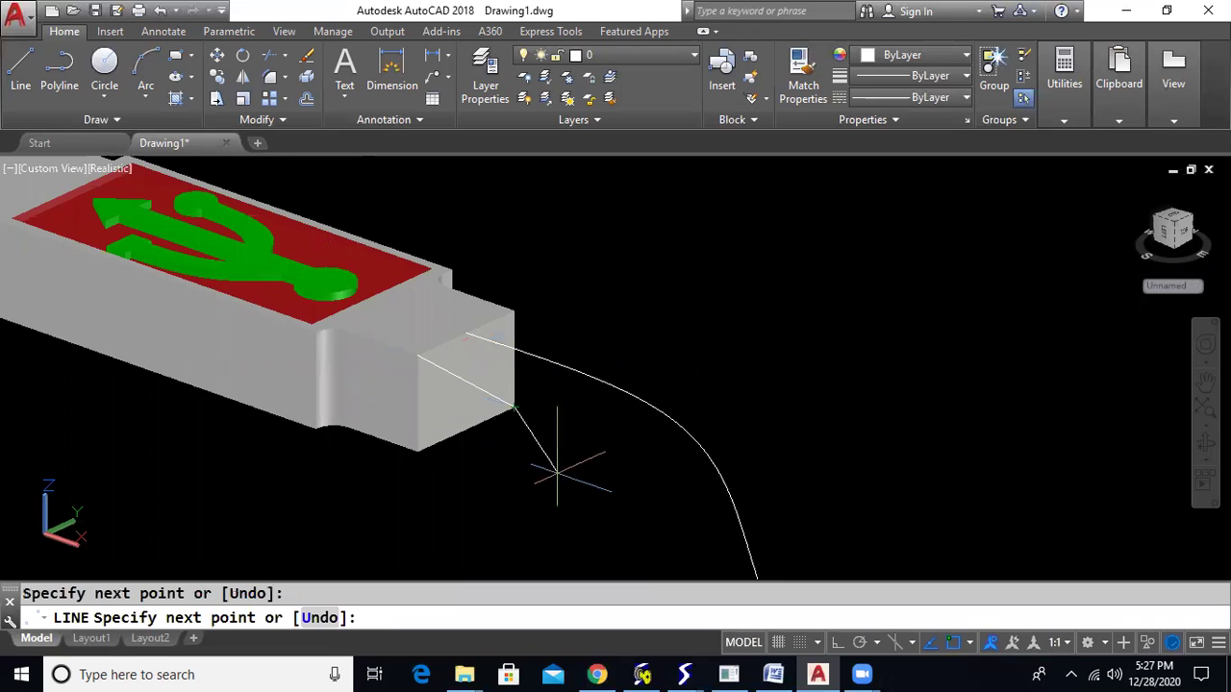
pyautogui.press('Escape')
# Step: Move the cable curve from its start point to the midpoint of the end face's diagonal line
pyautogui.write('m')
pyautogui.press('Return')
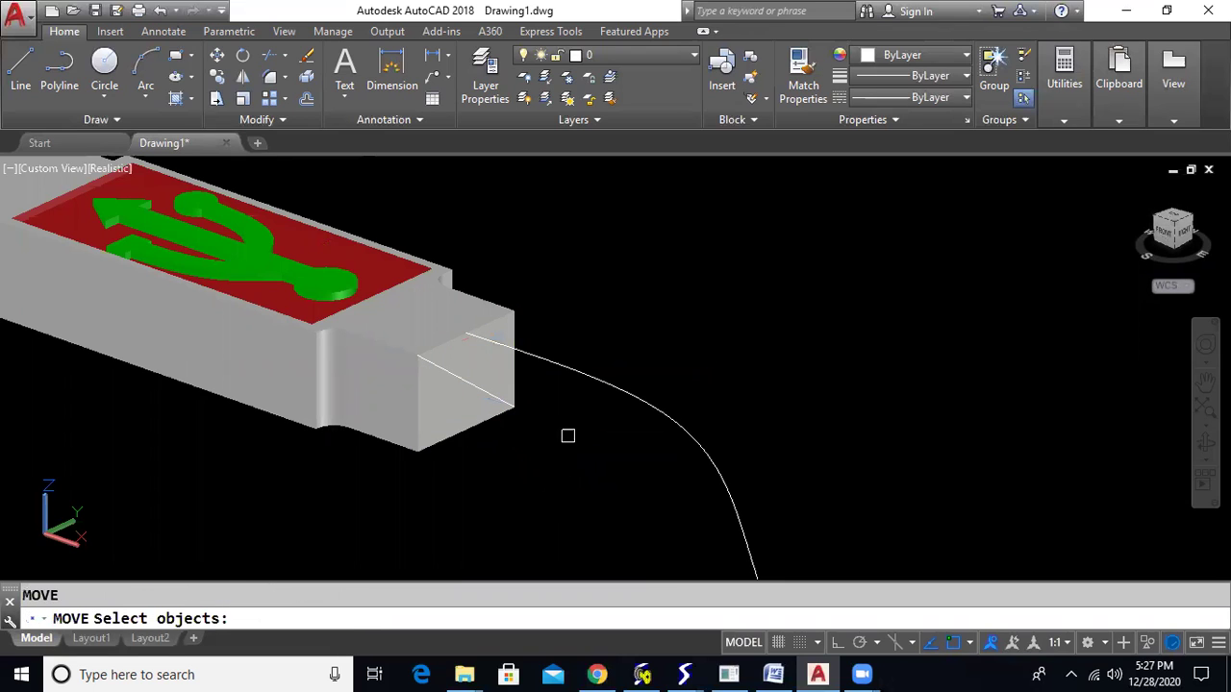
pyautogui.click(612, 385)
pyautogui.press('Return')
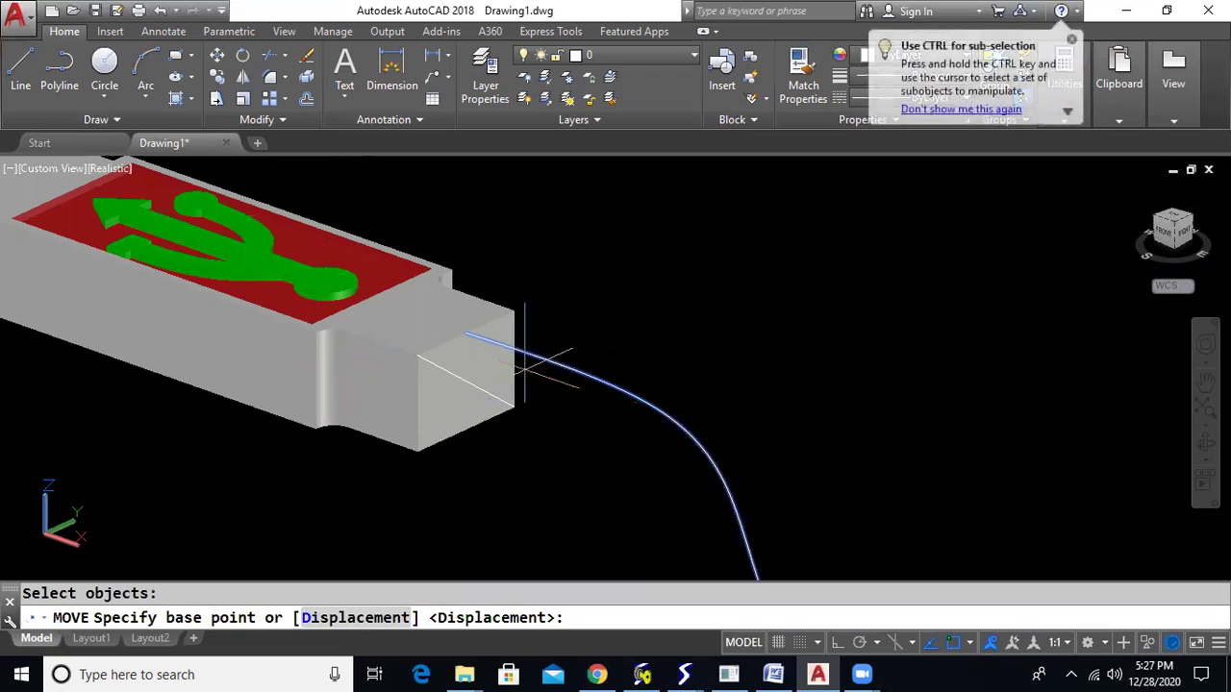
pyautogui.click(467, 332)
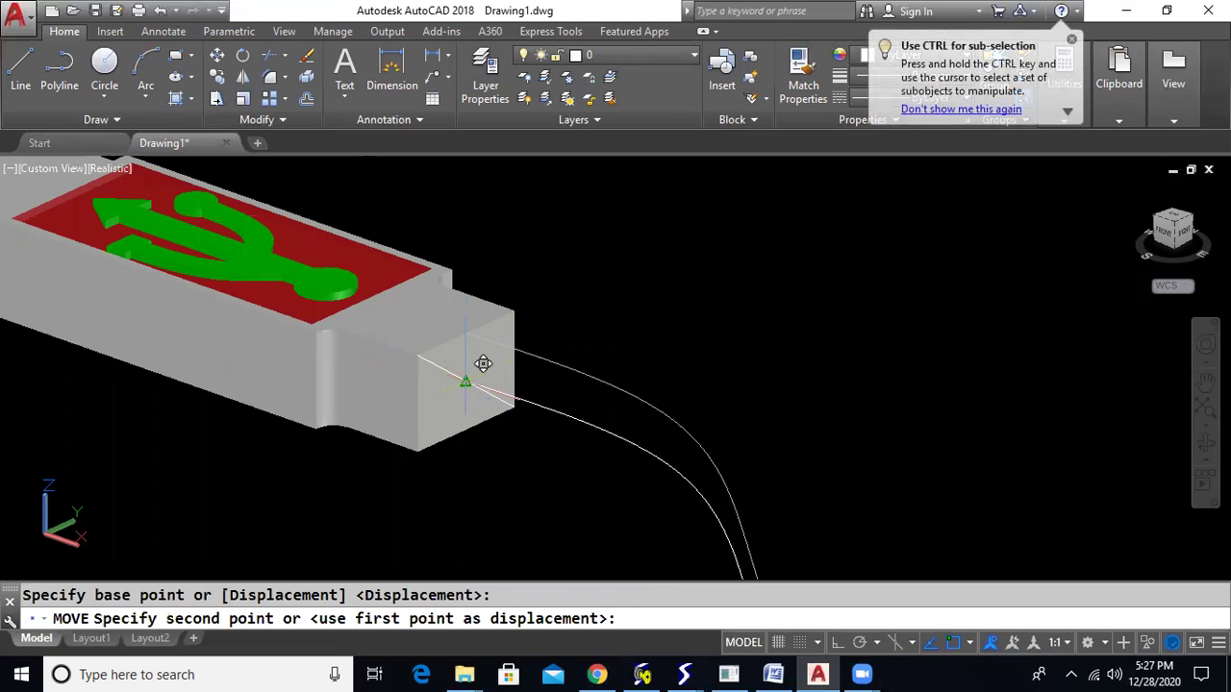
pyautogui.scroll(-3, 627, 389)
pyautogui.keyDown('shift'); pyautogui.moveTo(627, 390); pyautogui.dragTo(703, 452, button='middle'); pyautogui.keyUp('shift')
pyautogui.press('Escape')
# Step: Draw a small circle beside the cable curve as the cable's cross-section
pyautogui.write('c')
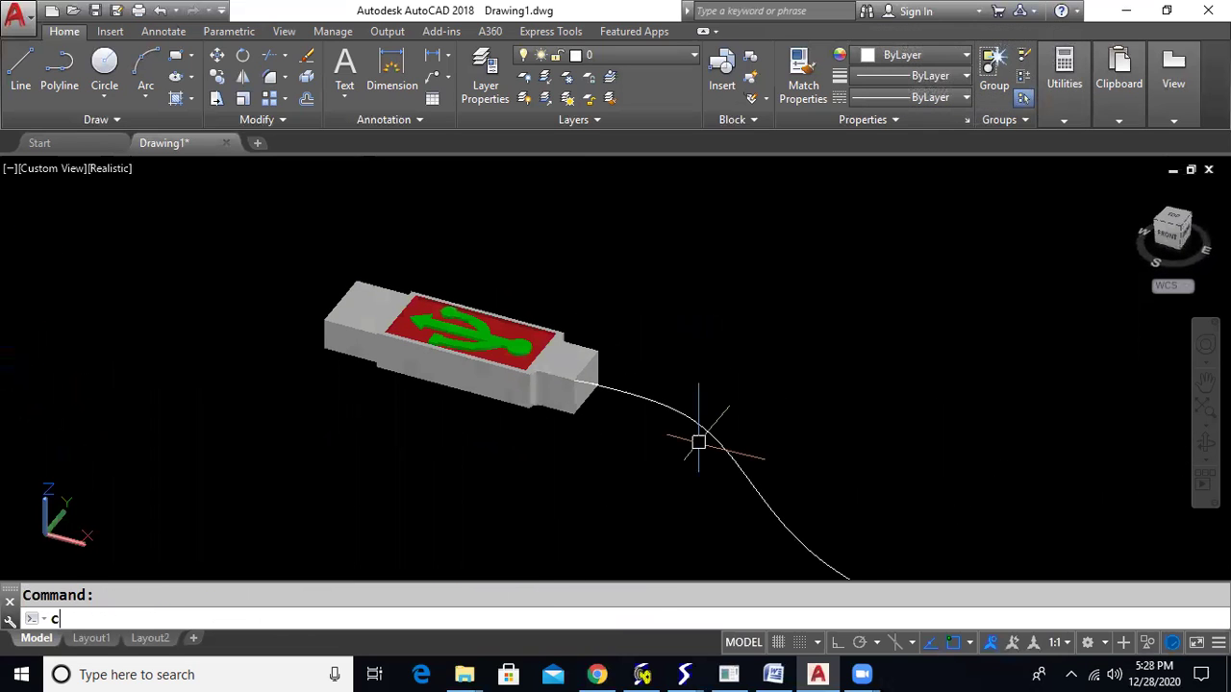
pyautogui.press('Return')
pyautogui.click(657, 466)
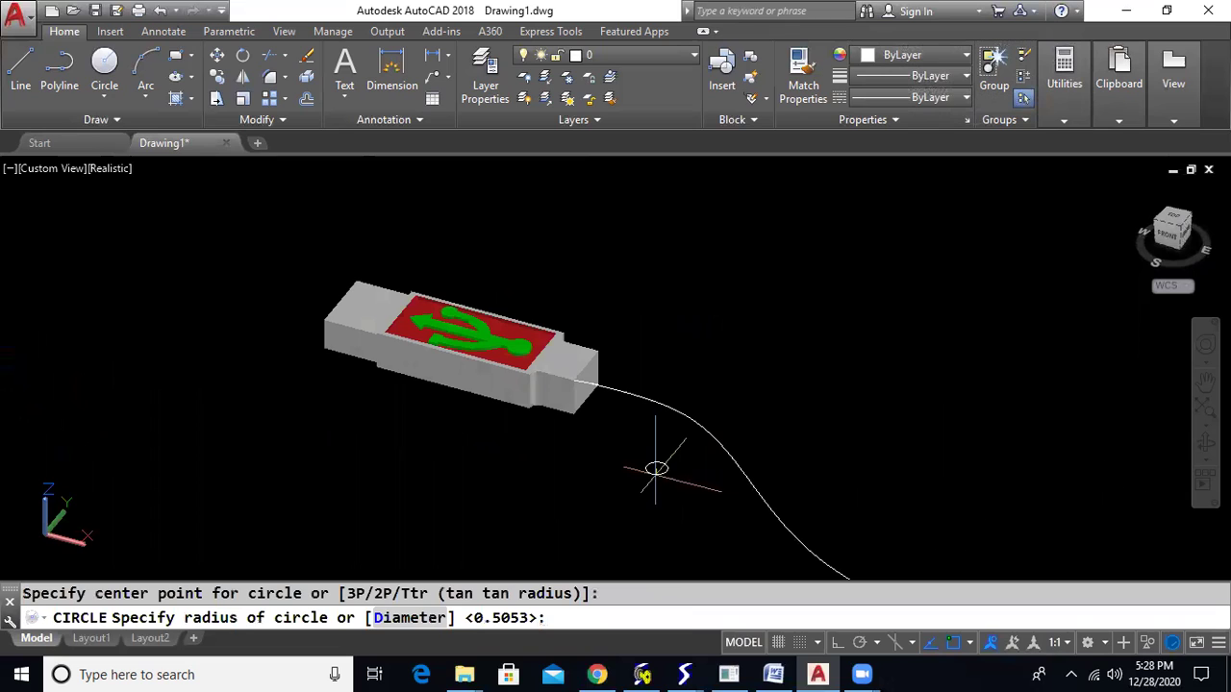
pyautogui.press('Return')
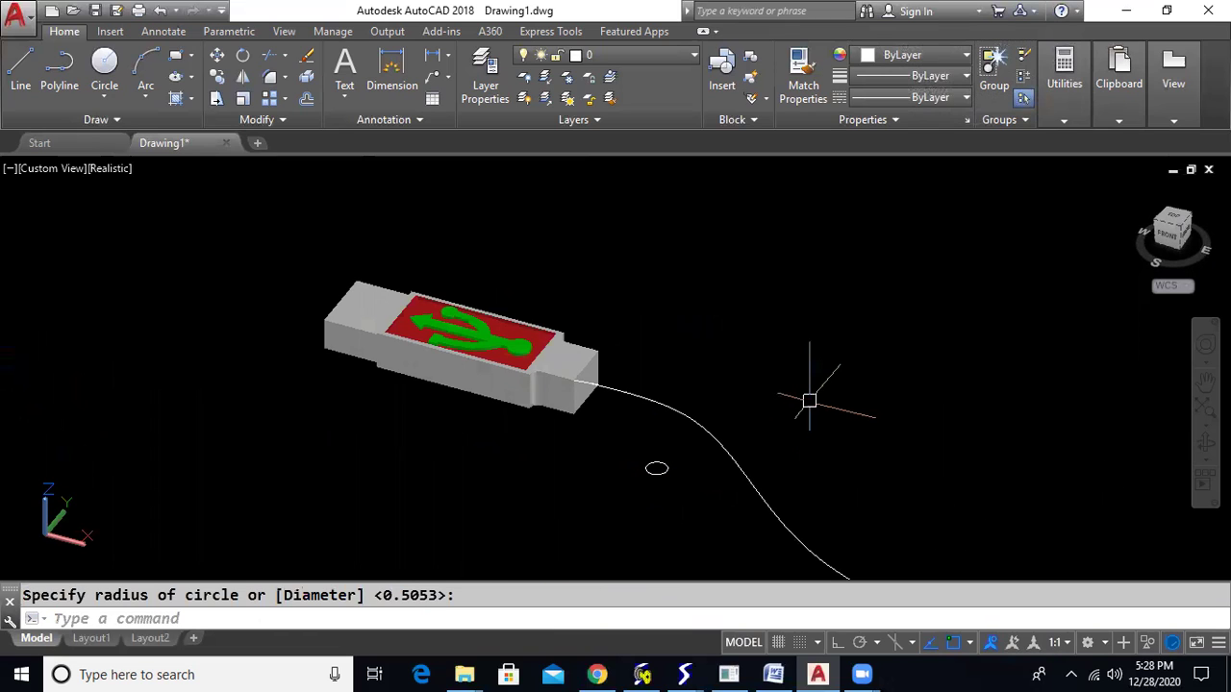
# Step: Sweep the small circle along the cable curve to form the solid USB cable and view the finished drive with it
pyautogui.write('sweep')
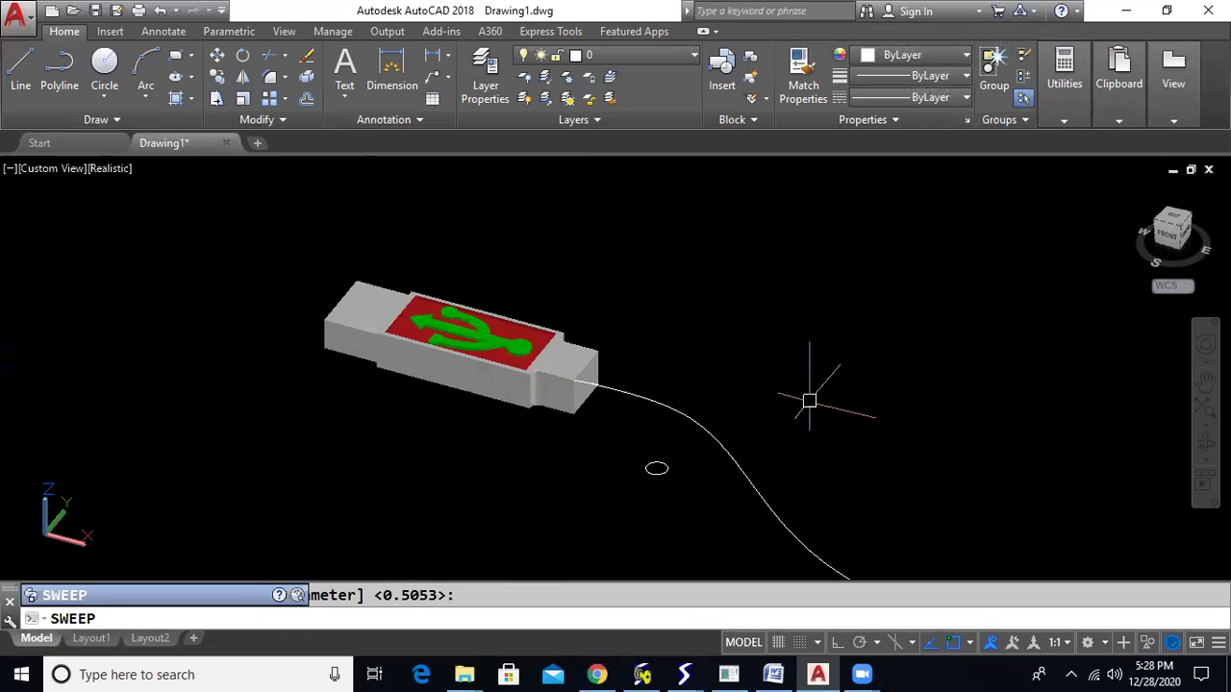
pyautogui.press('Return')
pyautogui.click(669, 472)
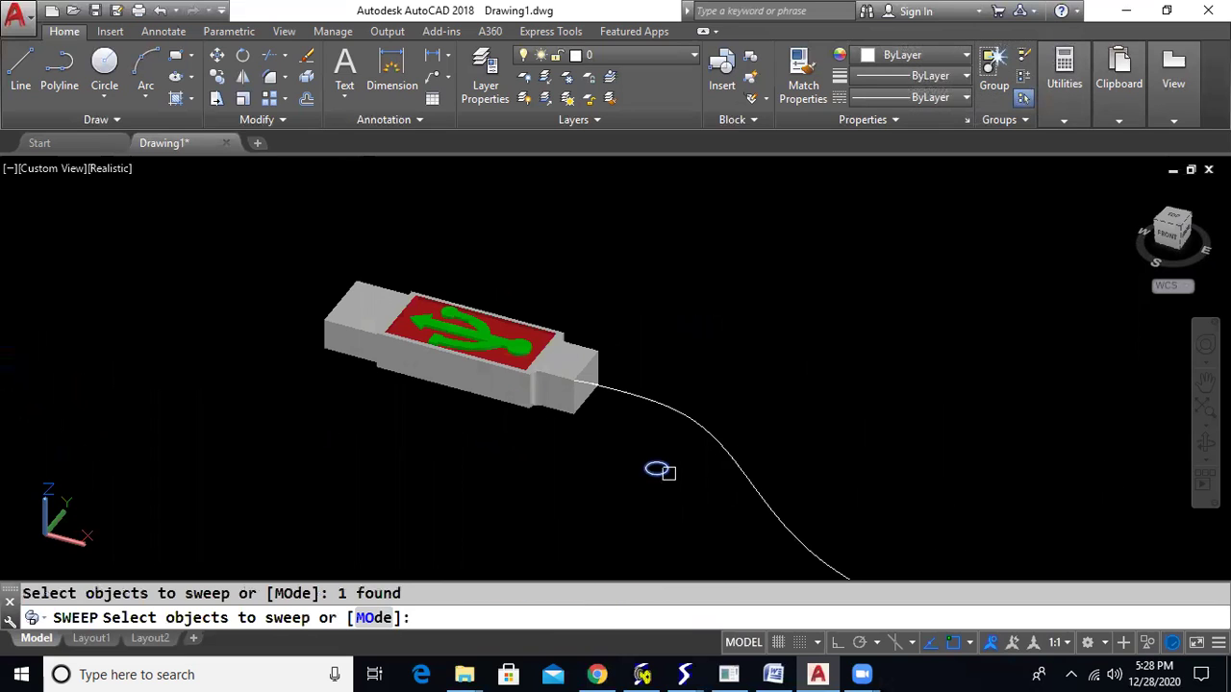
pyautogui.press('Return')
pyautogui.click(682, 416)
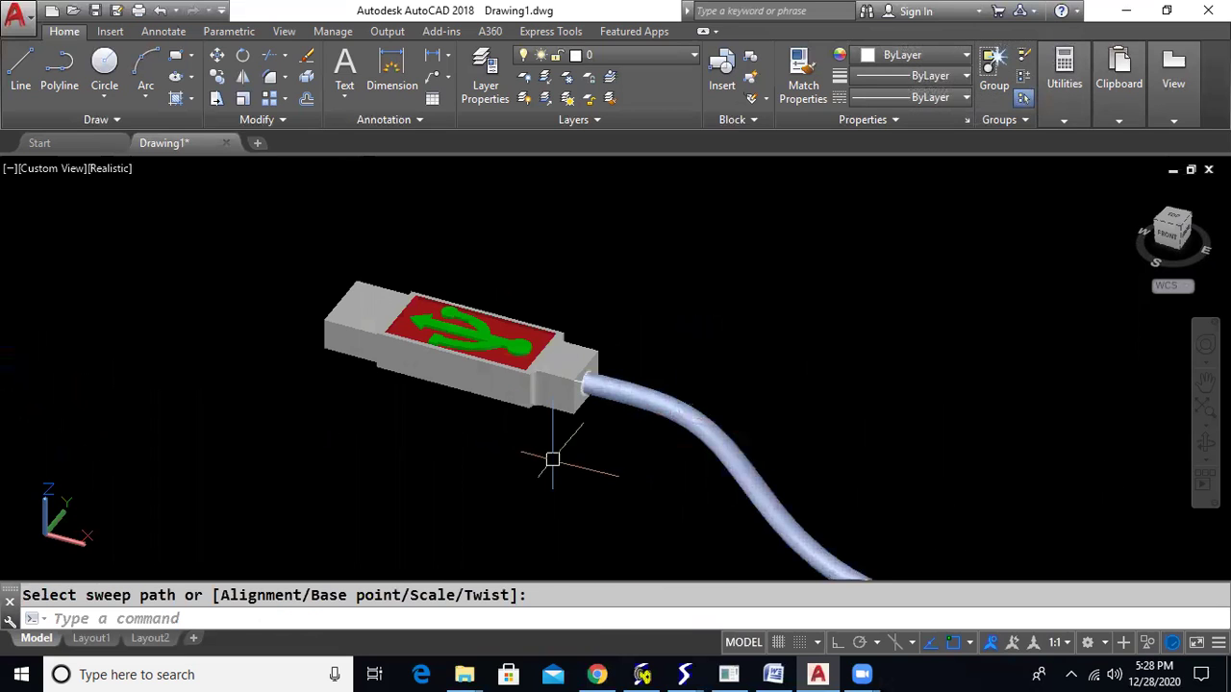
pyautogui.scroll(-3, 554, 460)
pyautogui.keyDown('shift'); pyautogui.moveTo(577, 495); pyautogui.dragTo(664, 539, button='middle'); pyautogui.keyUp('shift')
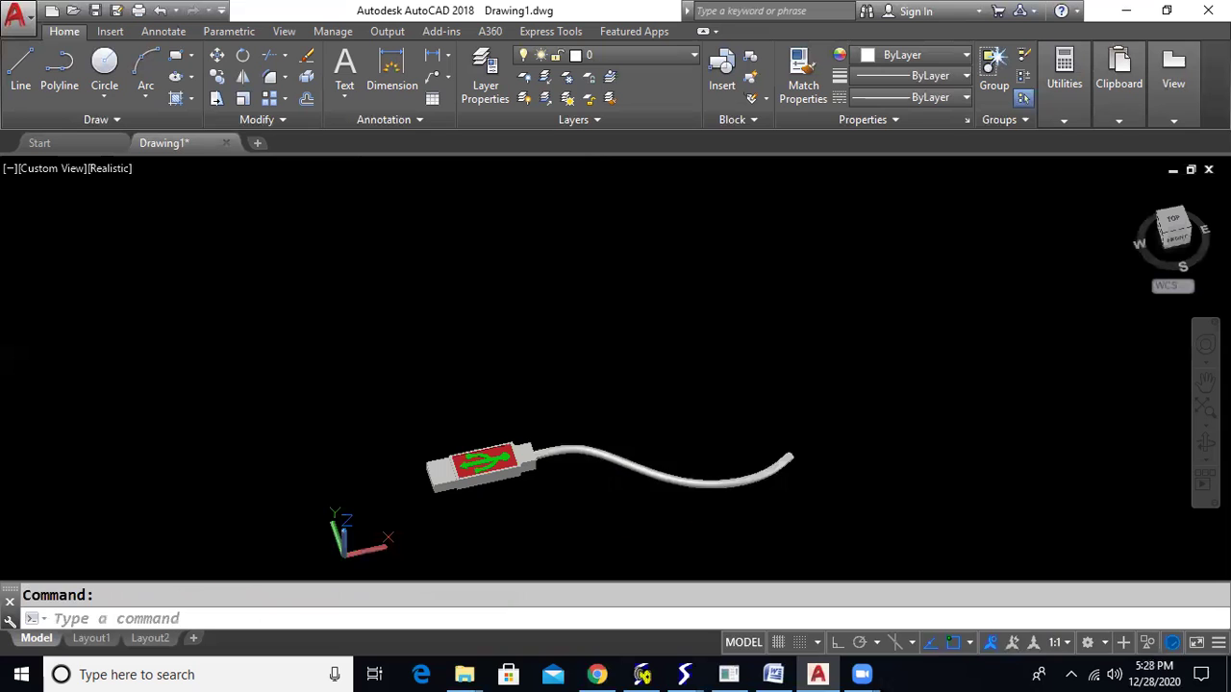
pyautogui.scroll(5, 628, 435)
pyautogui.keyDown('shift'); pyautogui.moveTo(628, 435); pyautogui.dragTo(773, 471, button='middle'); pyautogui.keyUp('shift')
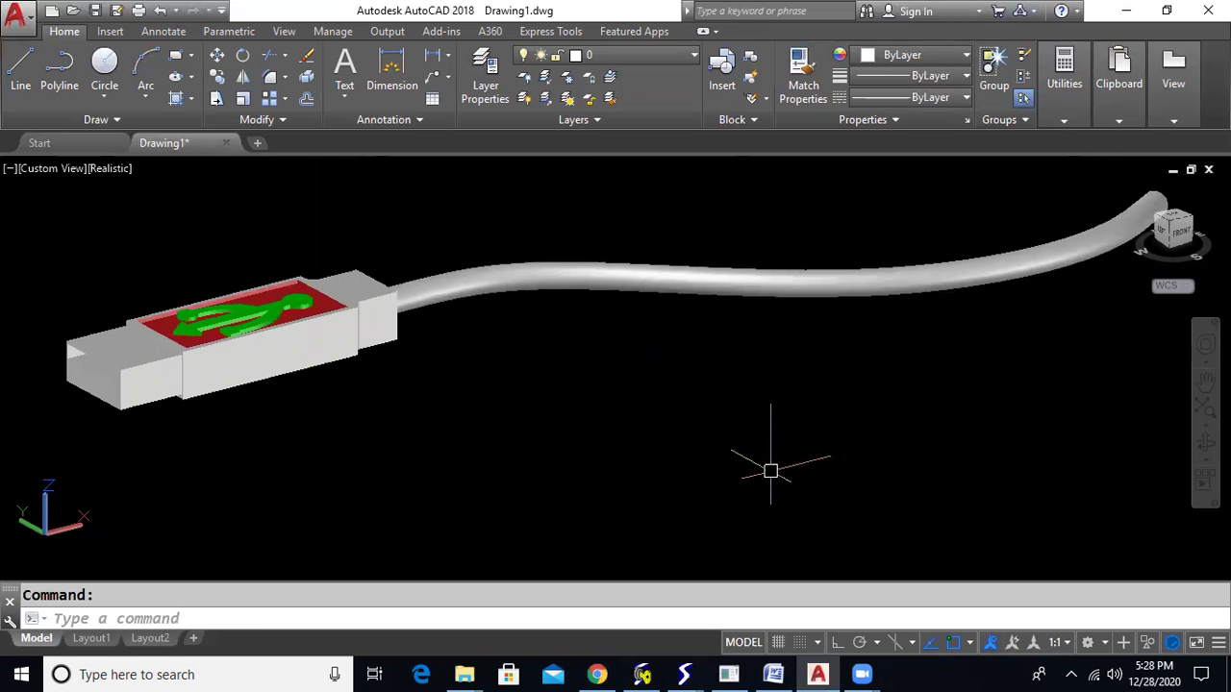
# Step: Create a new drawing from the default acad template and turn the grid off
pyautogui.hotkey('ctrl', 'n')
pyautogui.press('Return')
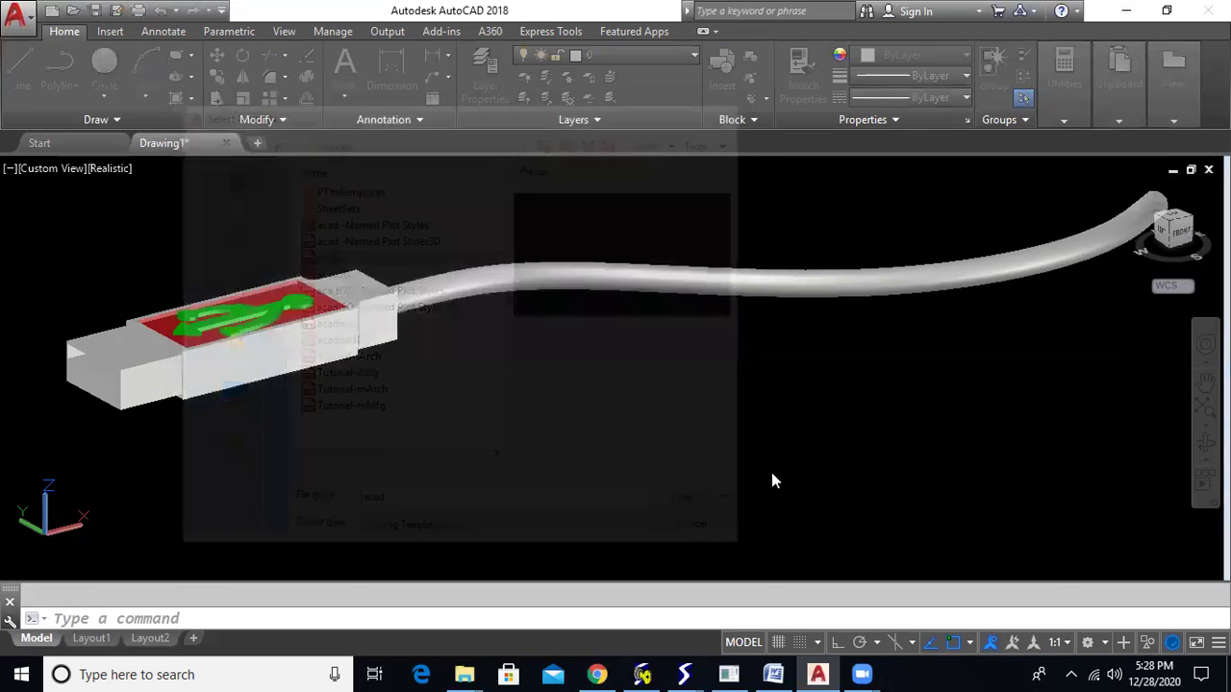
pyautogui.press('F7')
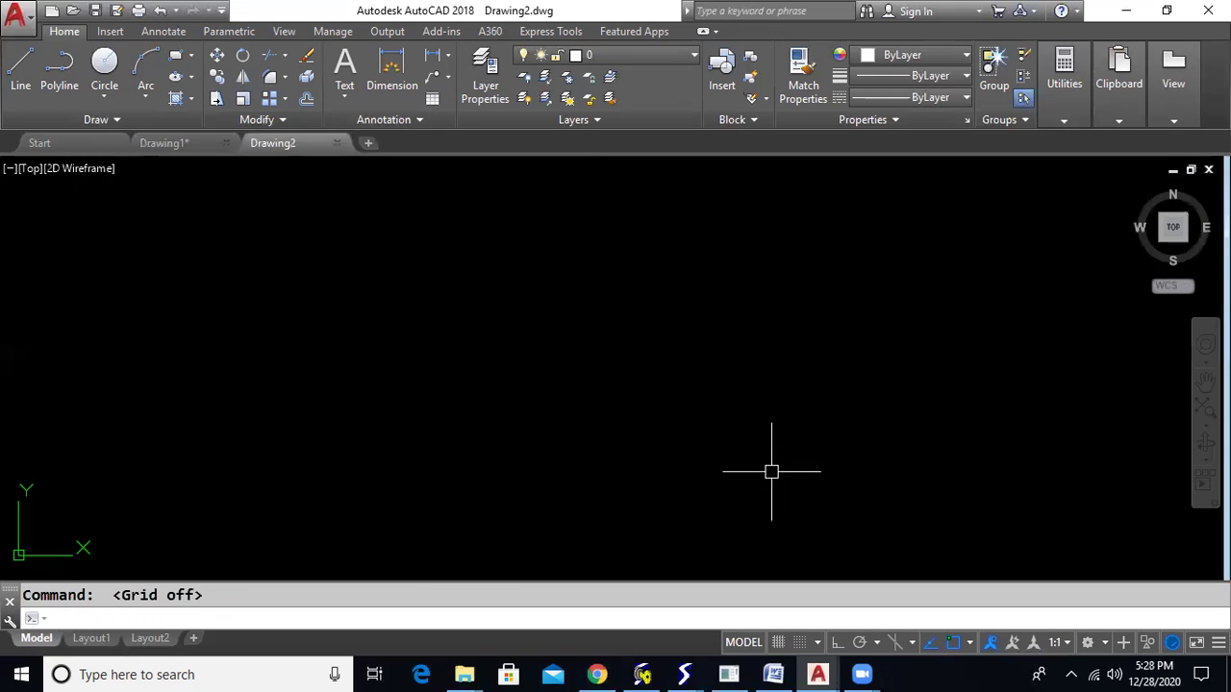
# Step: Set the new drawing's view to SW Isometric and its visual style to Realistic
pyautogui.click(31, 169)
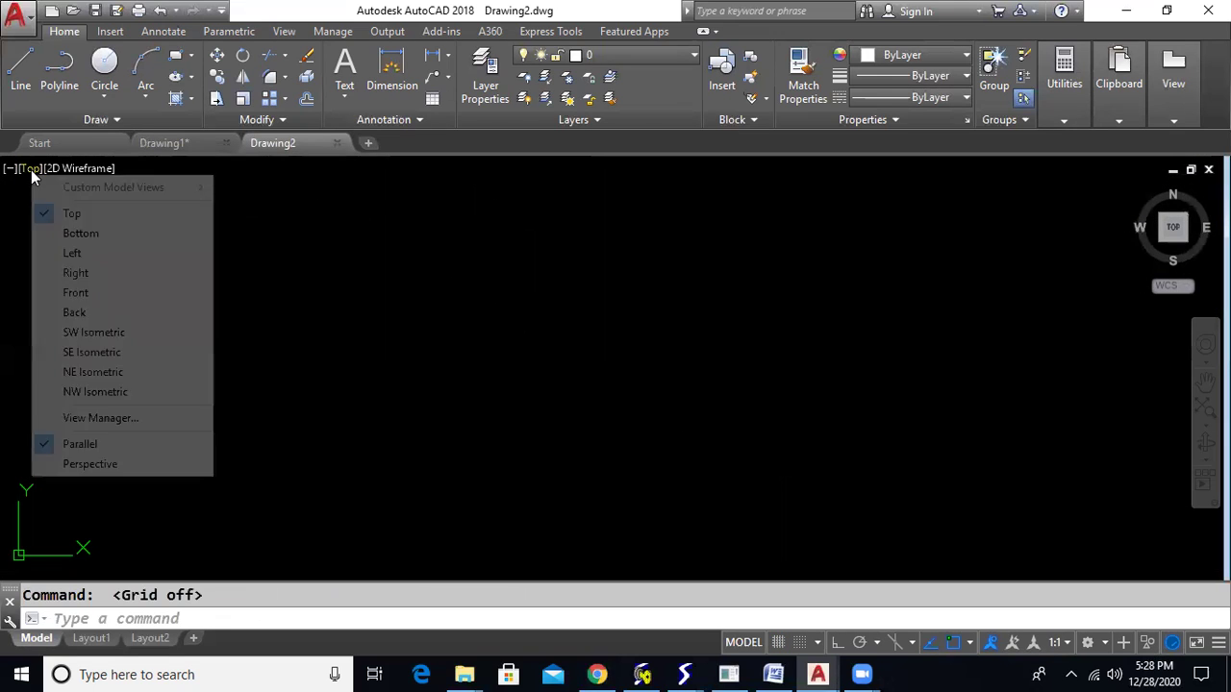
pyautogui.click(104, 330)
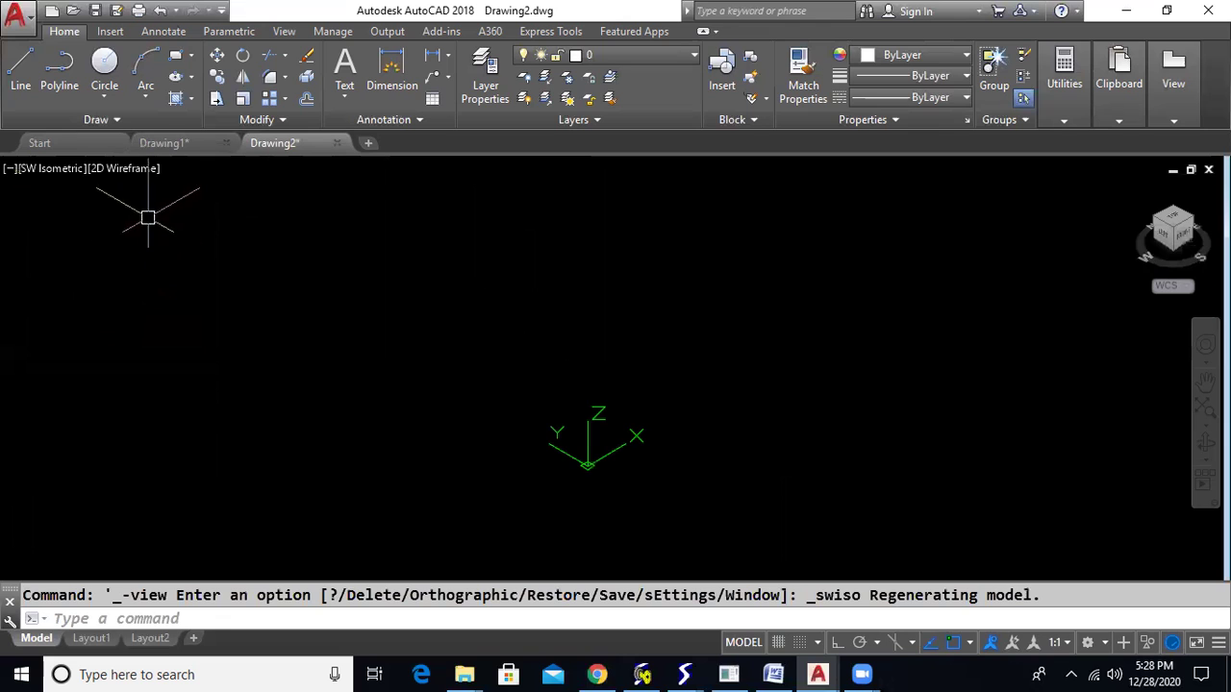
pyautogui.click(118, 171)
pyautogui.click(207, 276)
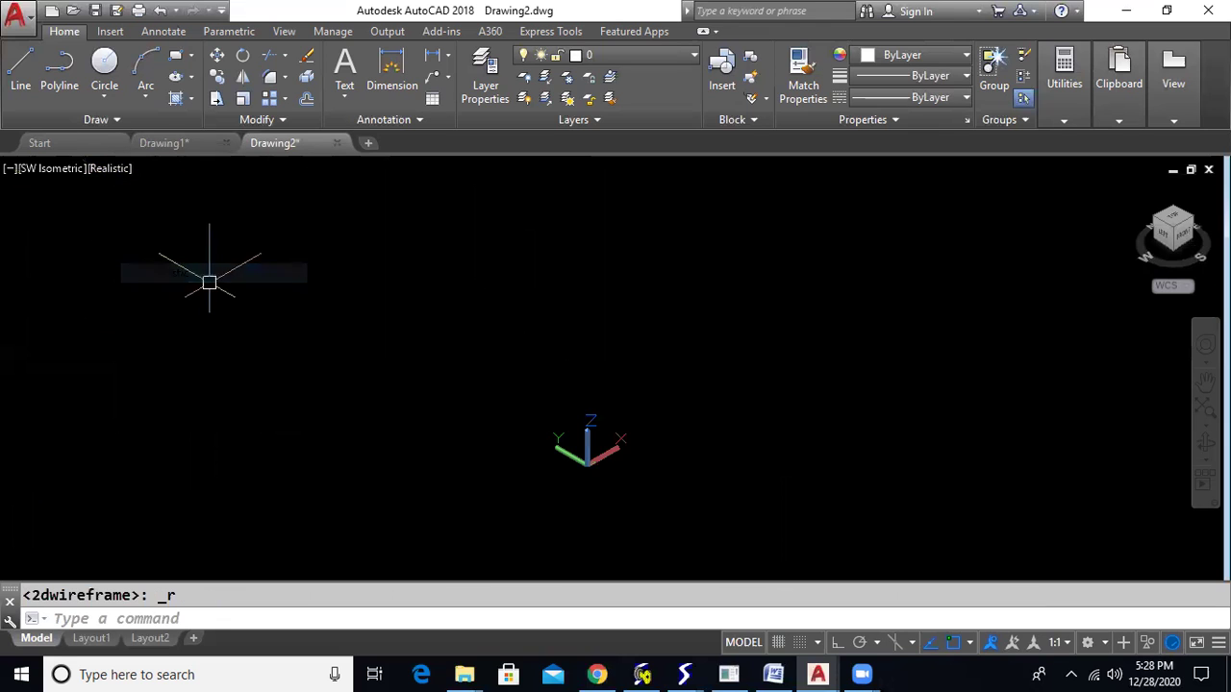
pyautogui.moveTo(629, 416); pyautogui.dragTo(157, 503, button='middle')
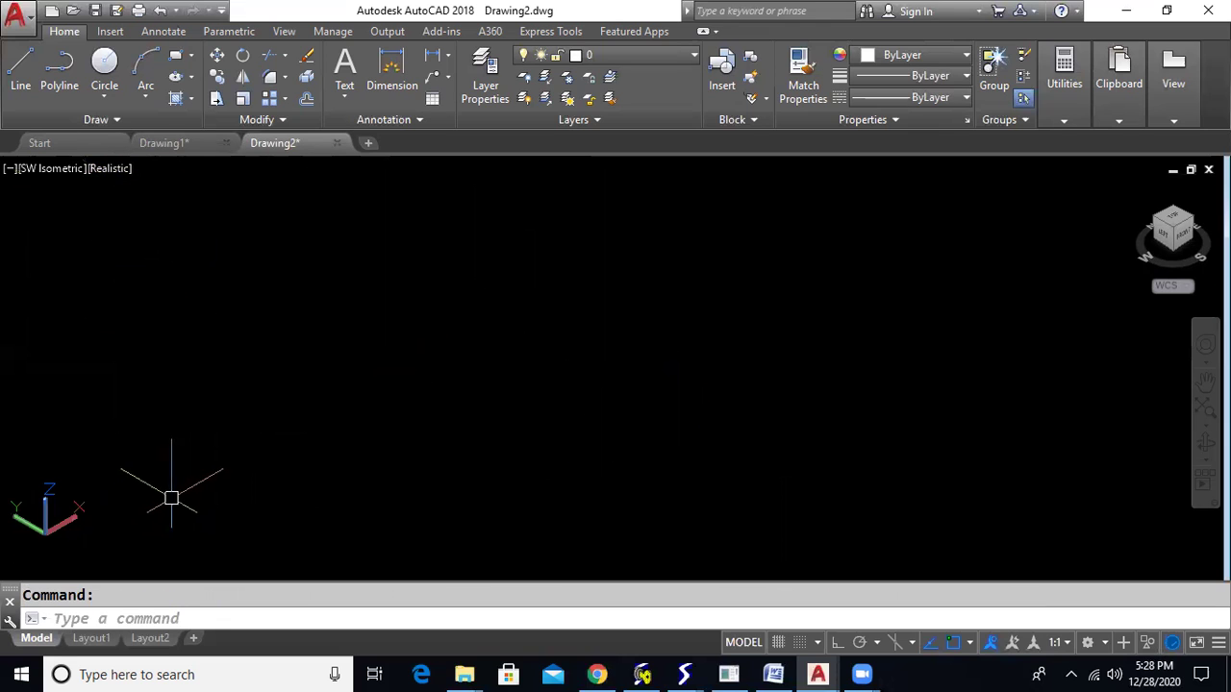
# Step: Draw a flat rectangular box elongated along the X axis, extending downward with a height of about 6.8
pyautogui.write('box')
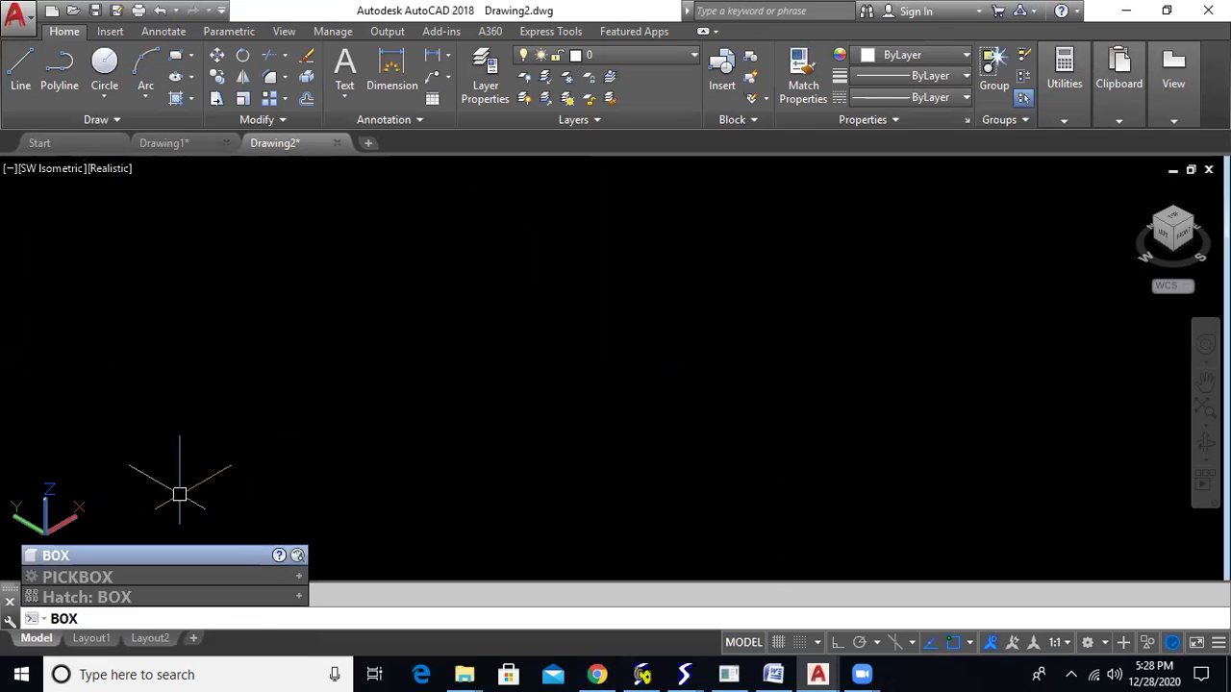
pyautogui.press('Return')
pyautogui.moveTo(222, 443); pyautogui.dragTo(215, 448, button='middle')
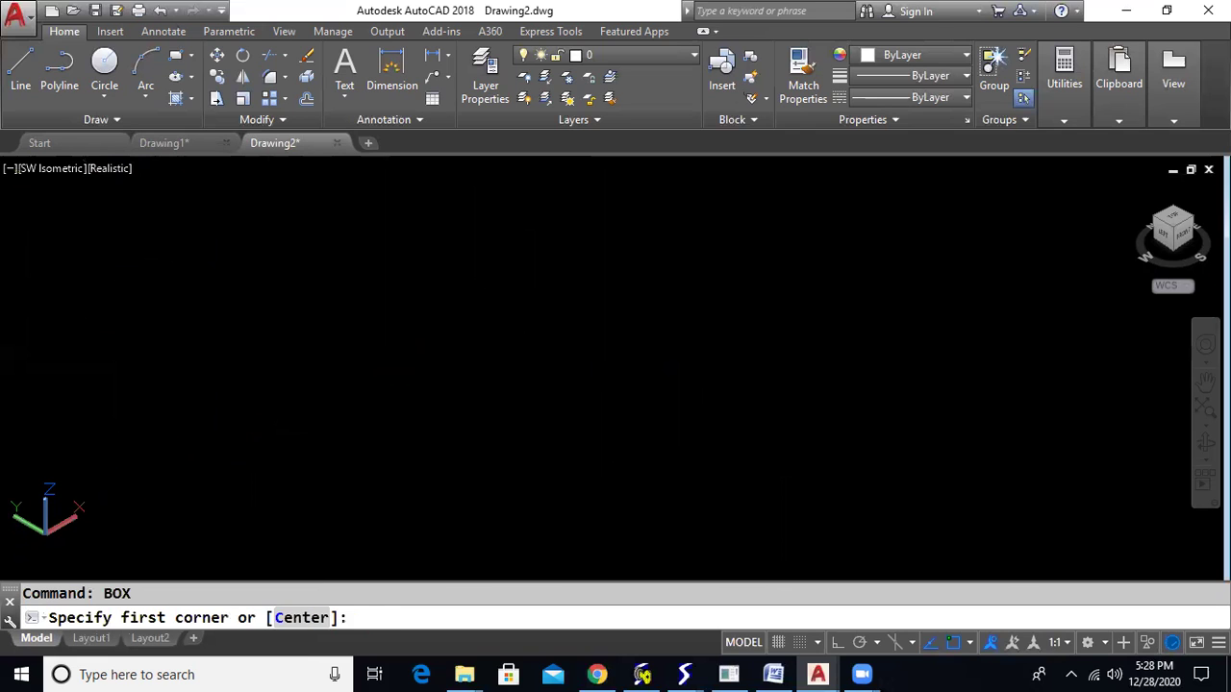
pyautogui.click(233, 392)
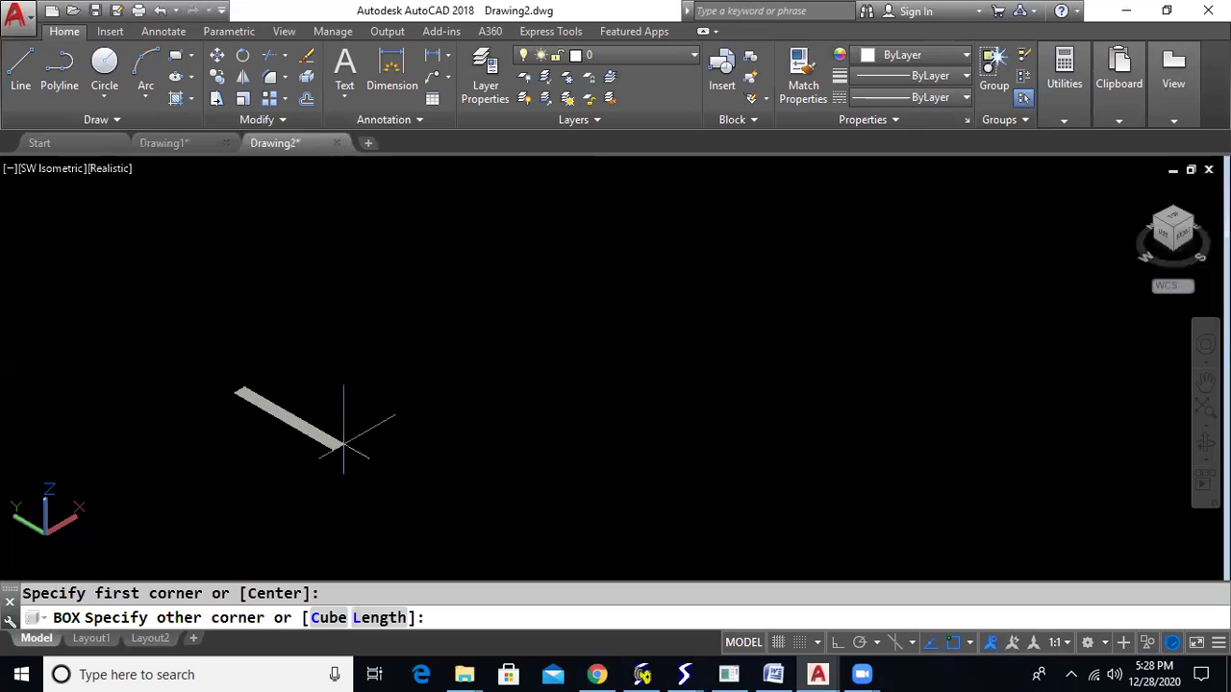
pyautogui.scroll(-2, 745, 344)
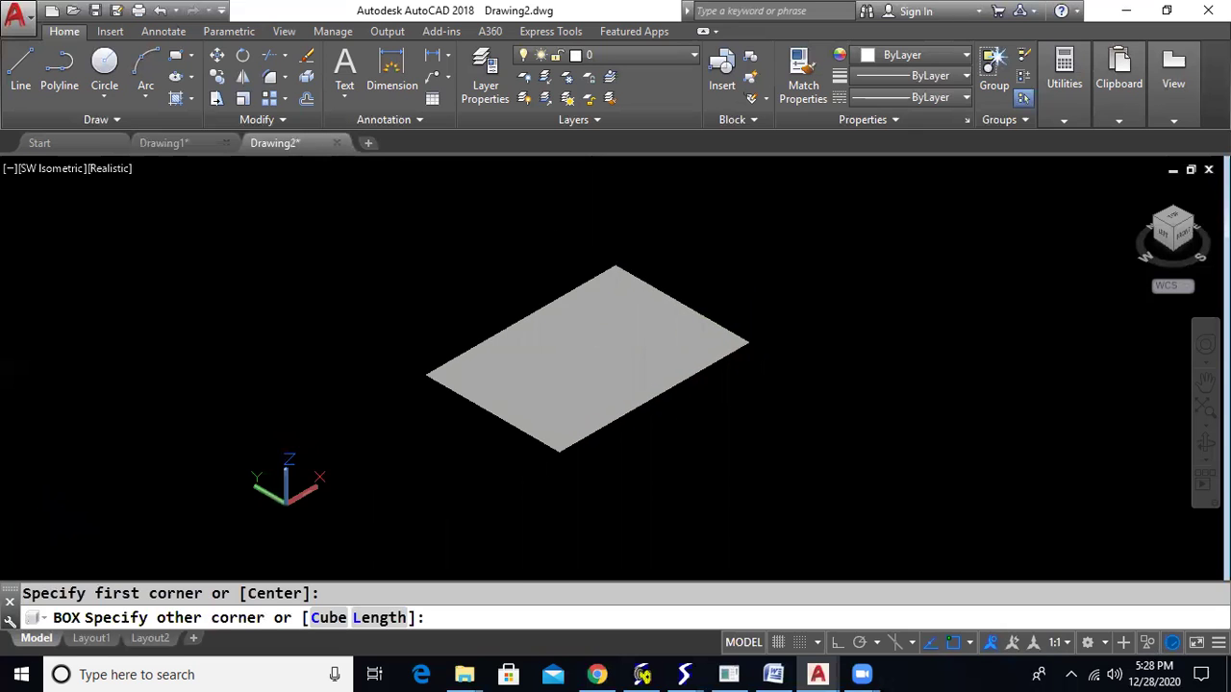
pyautogui.moveTo(745, 344); pyautogui.dragTo(534, 429, button='middle')
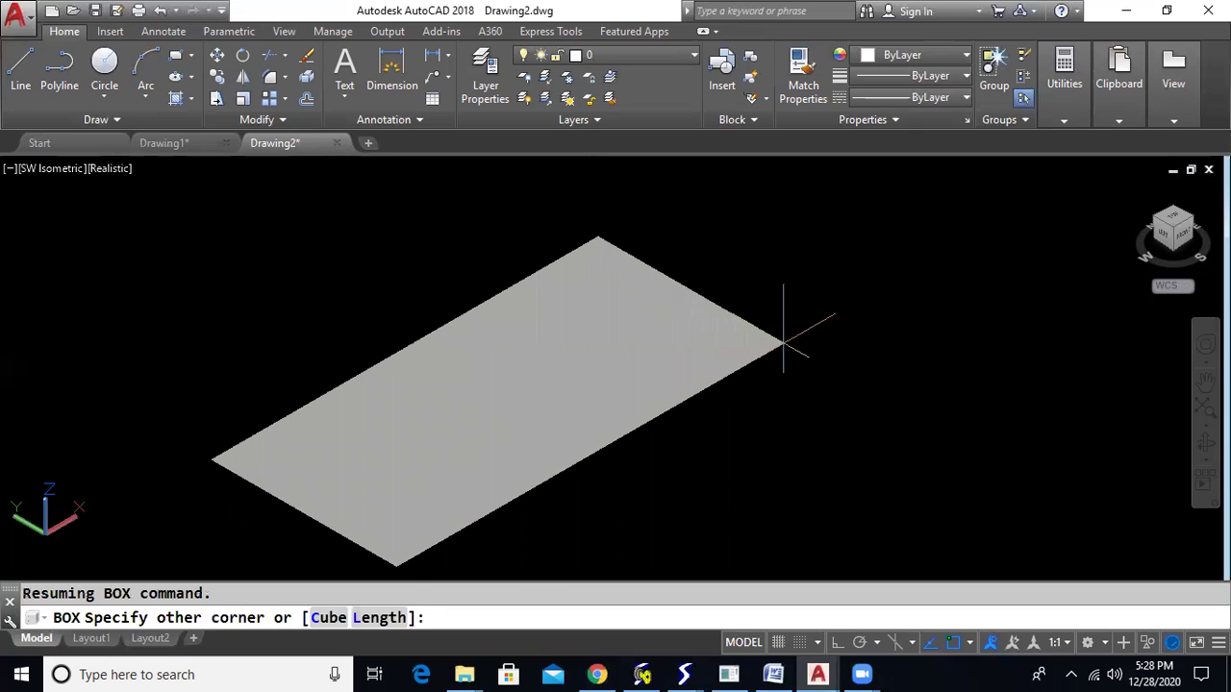
pyautogui.click(799, 352)
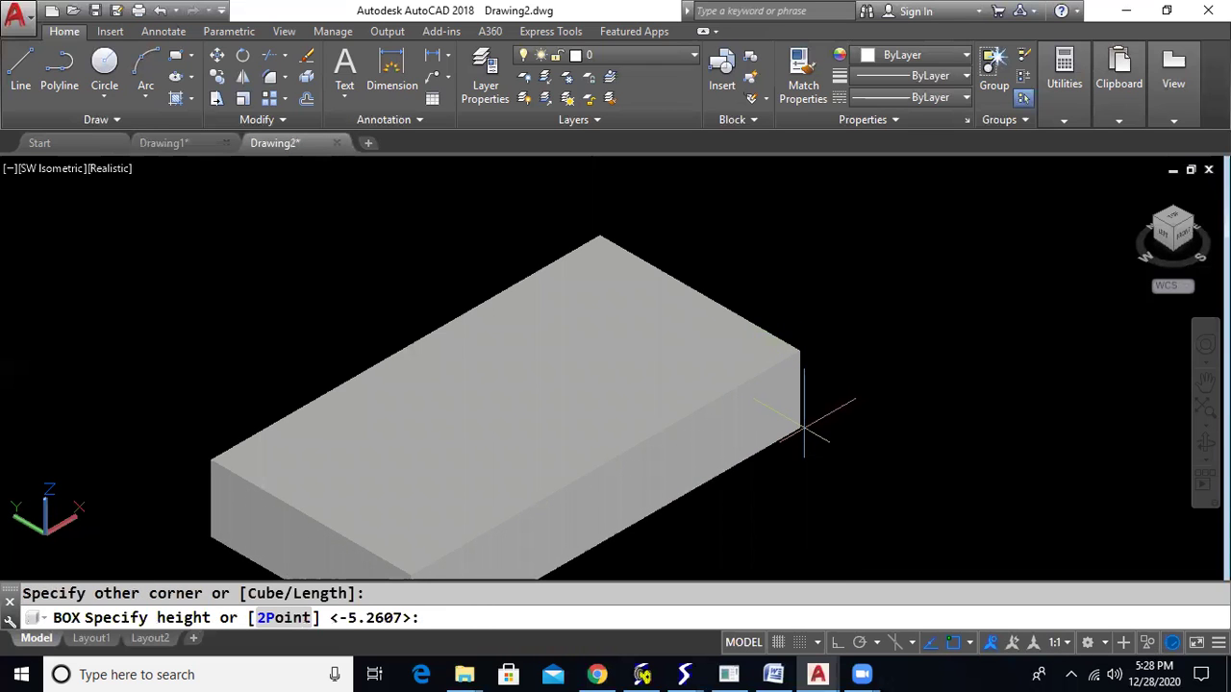
pyautogui.click(802, 423)
pyautogui.moveTo(861, 433); pyautogui.dragTo(754, 358, button='middle')
pyautogui.scroll(-2, 839, 369)
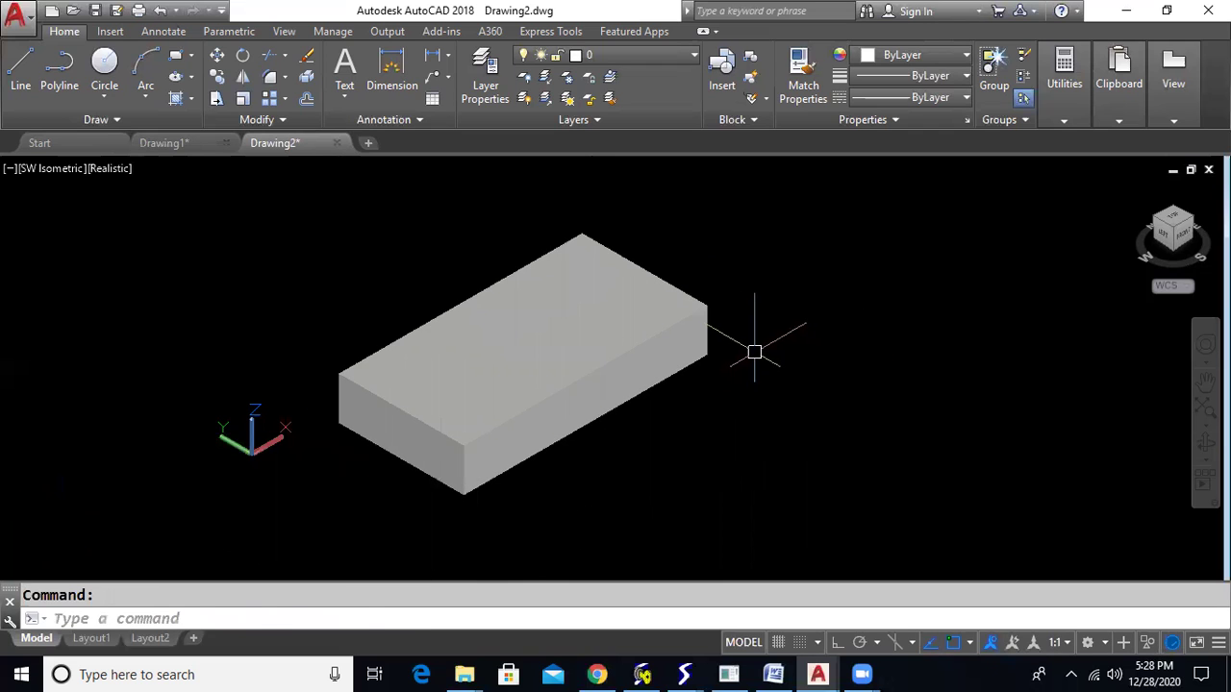
# Step: Draw a second, taller box directly beneath the first, spanning its opposite bottom corners and extending downward
pyautogui.press('Return')
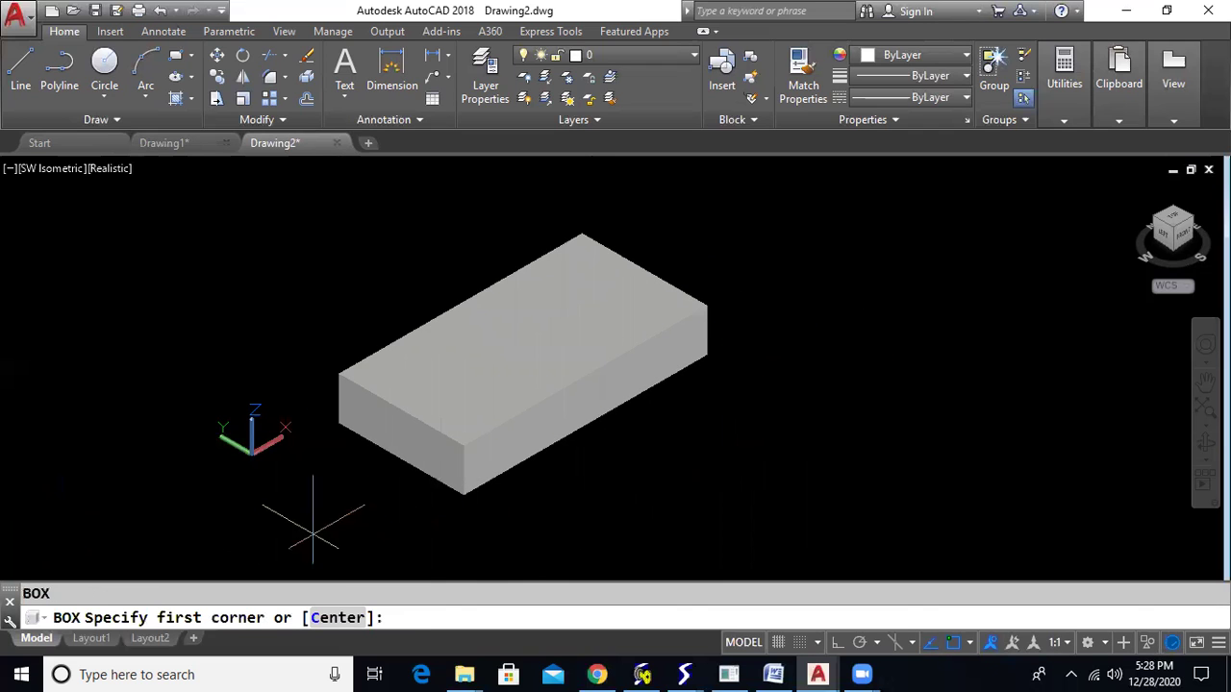
pyautogui.click(338, 423)
pyautogui.click(708, 354)
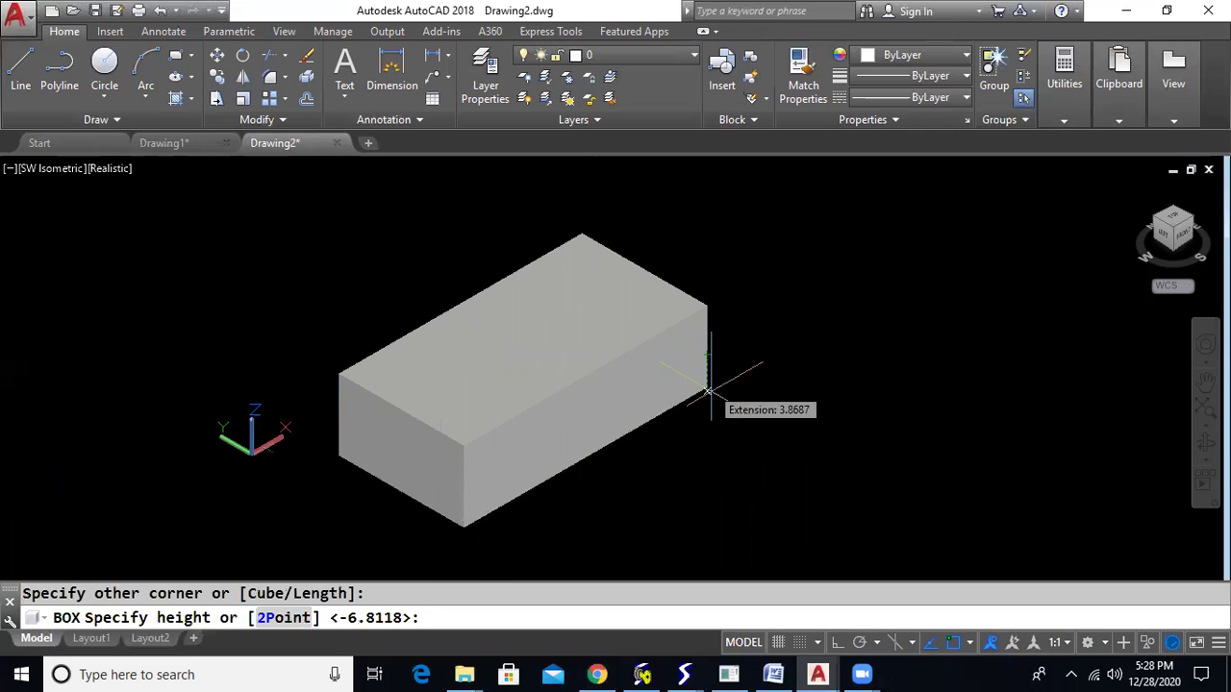
pyautogui.click(721, 432)
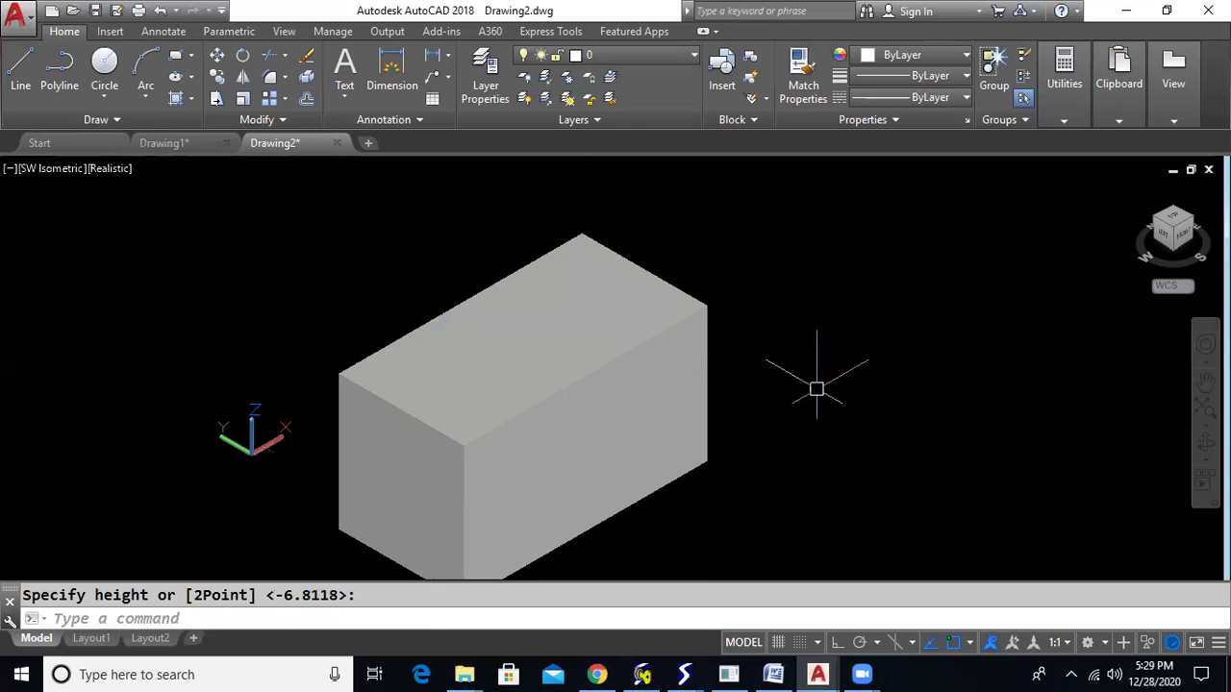
# Step: With Ortho on, draw a line from the lower box's outer left bottom corner up the vertical edge, continuing about 33 above the top corner
pyautogui.press('F8')
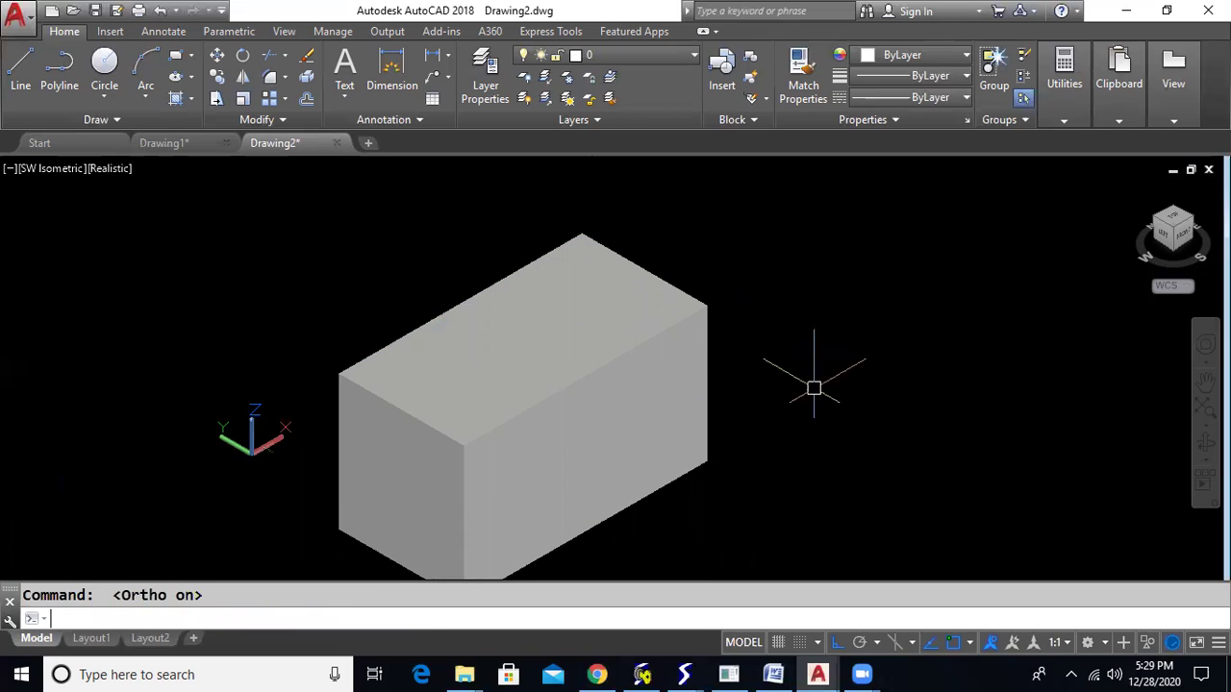
pyautogui.write('1')
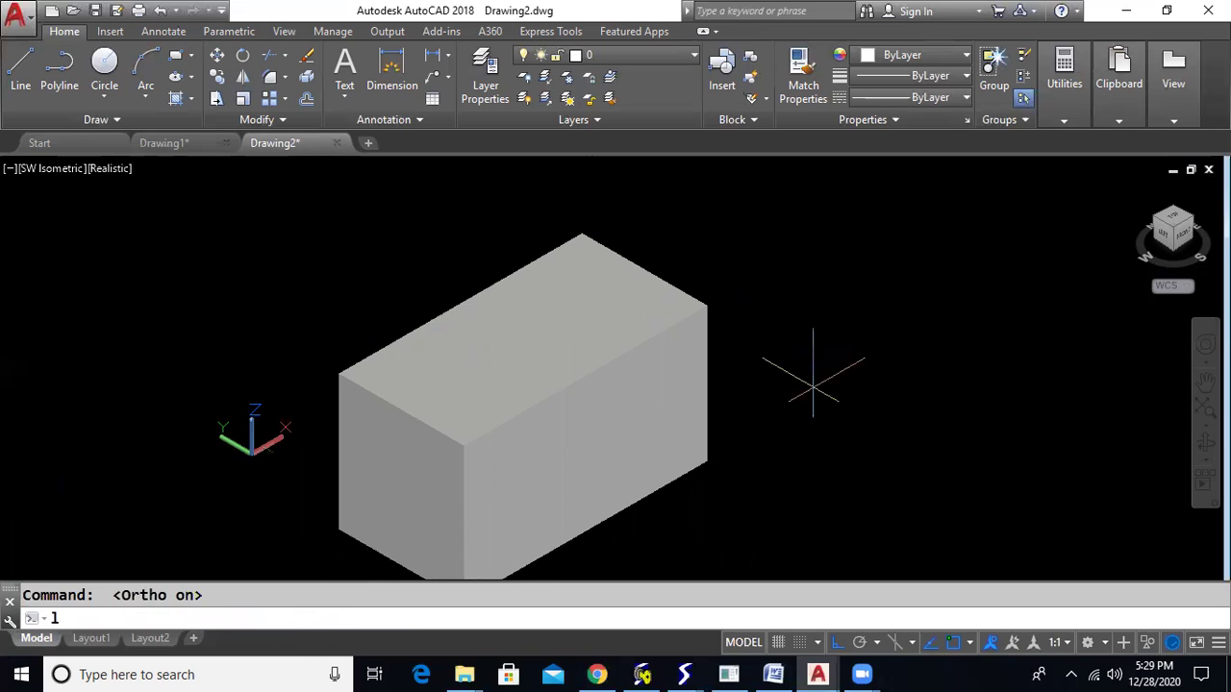
pyautogui.press('Return')
pyautogui.click(338, 530)
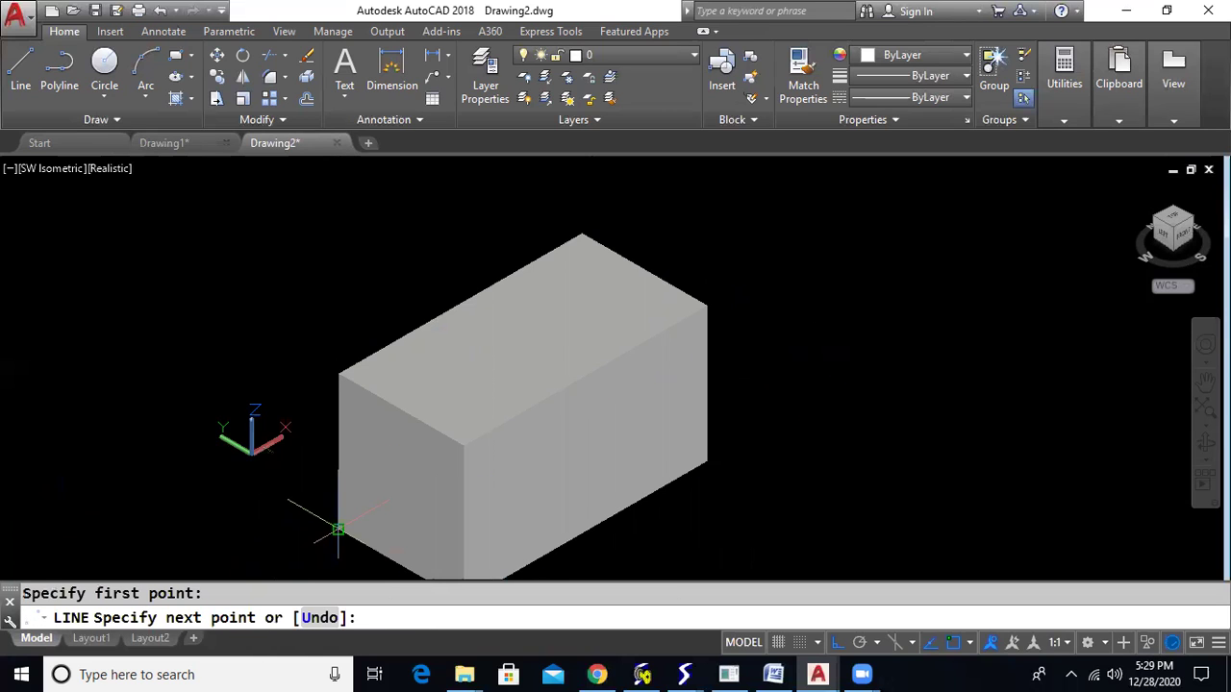
pyautogui.click(337, 373)
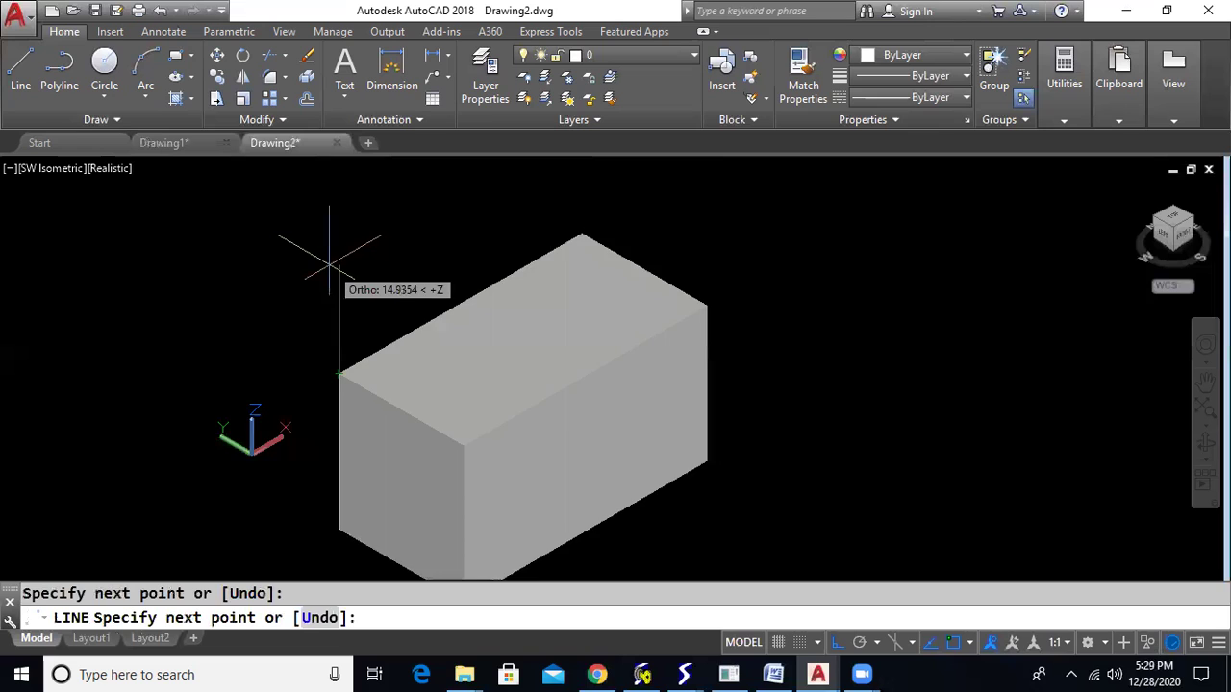
pyautogui.scroll(-2, 333, 238)
pyautogui.moveTo(333, 238); pyautogui.dragTo(339, 315, button='middle')
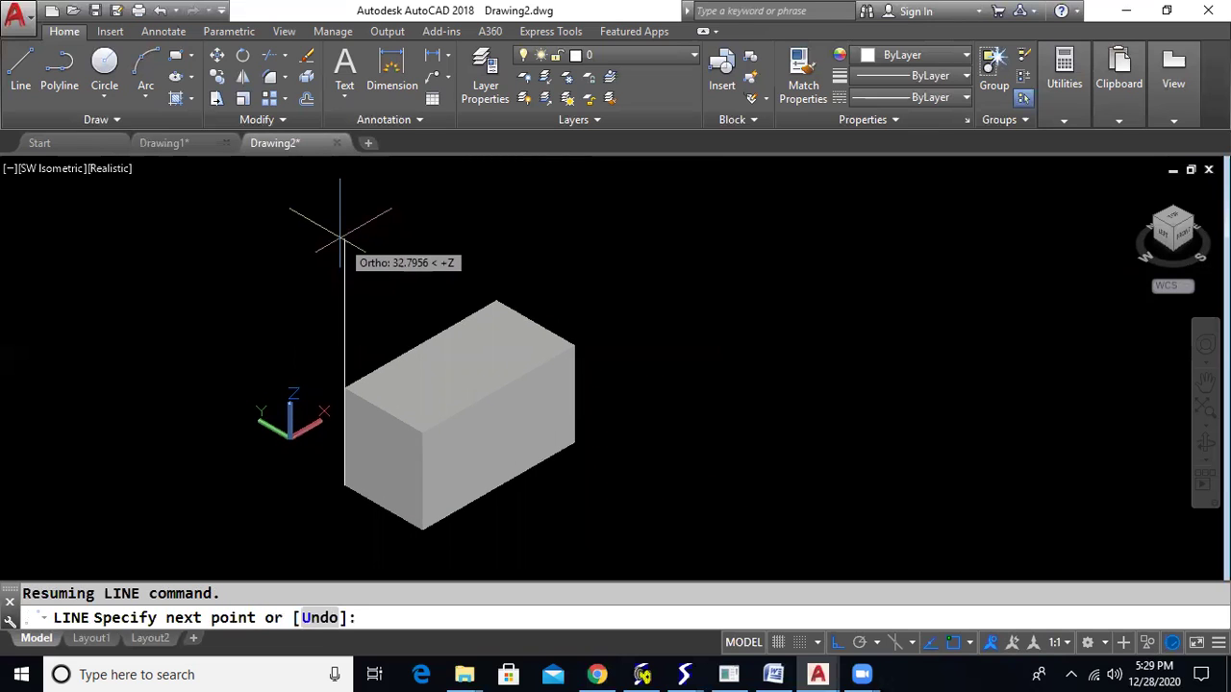
pyautogui.click(344, 237)
pyautogui.press('Escape')
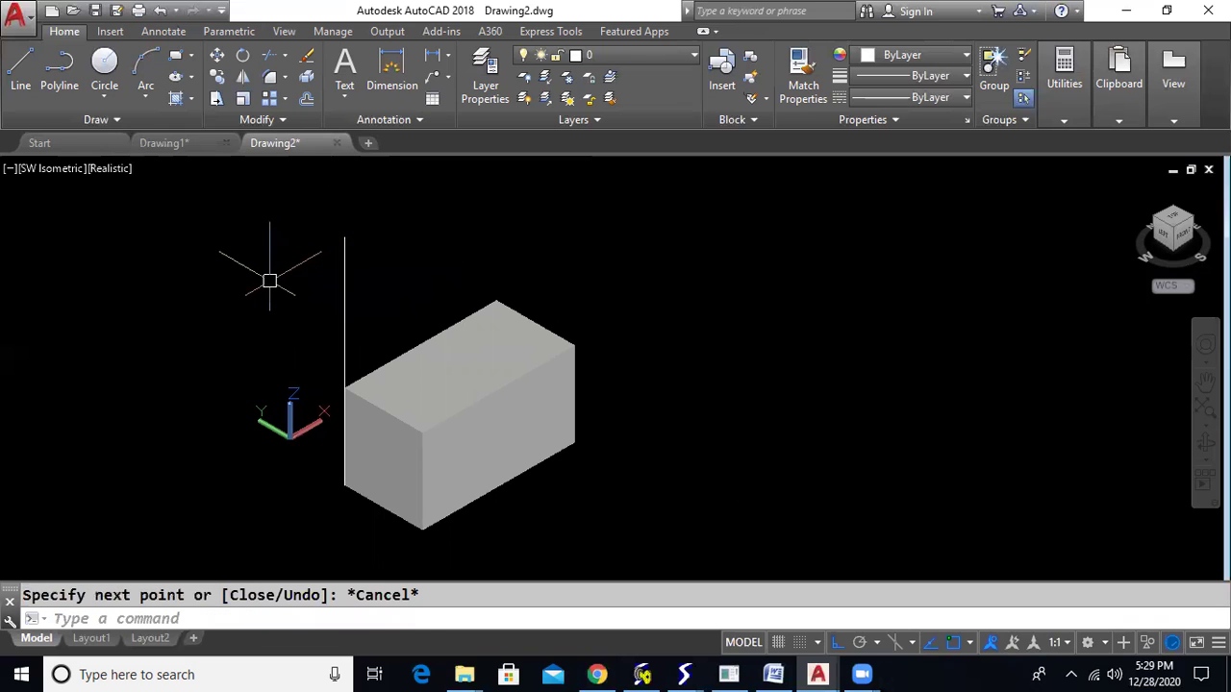
# Step: Stretch the upper line's top endpoint outward, away from the boxes, so the line slants from the top corner
pyautogui.click(345, 256)
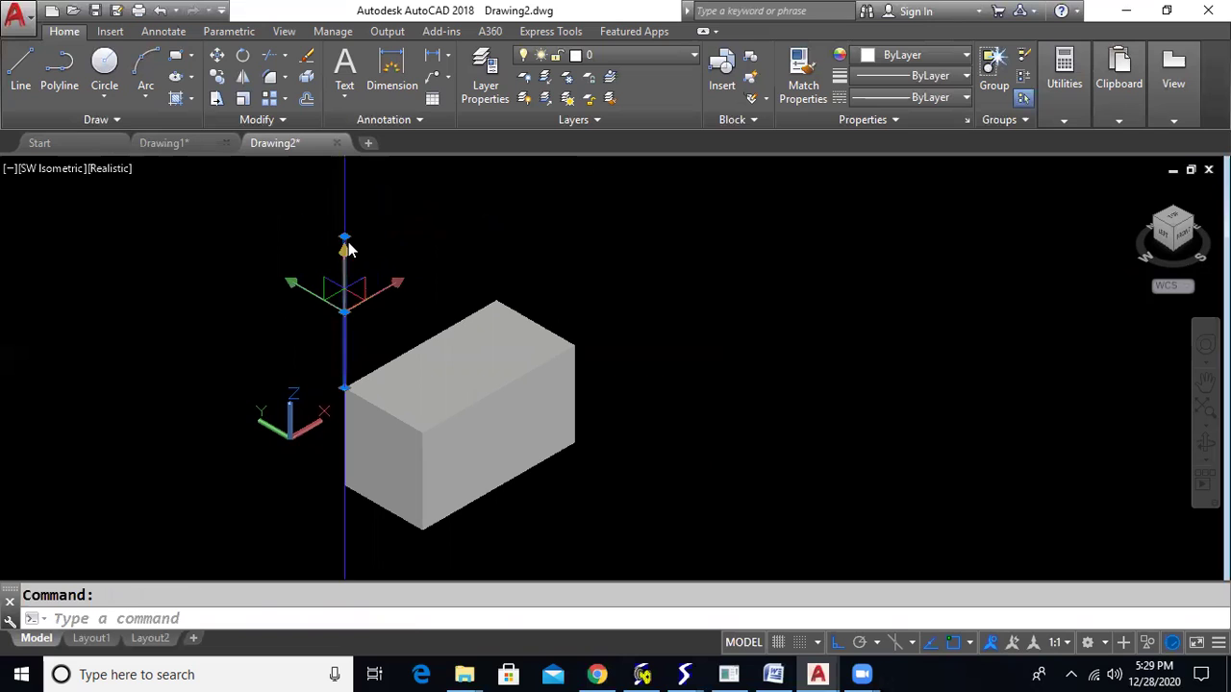
pyautogui.click(344, 237)
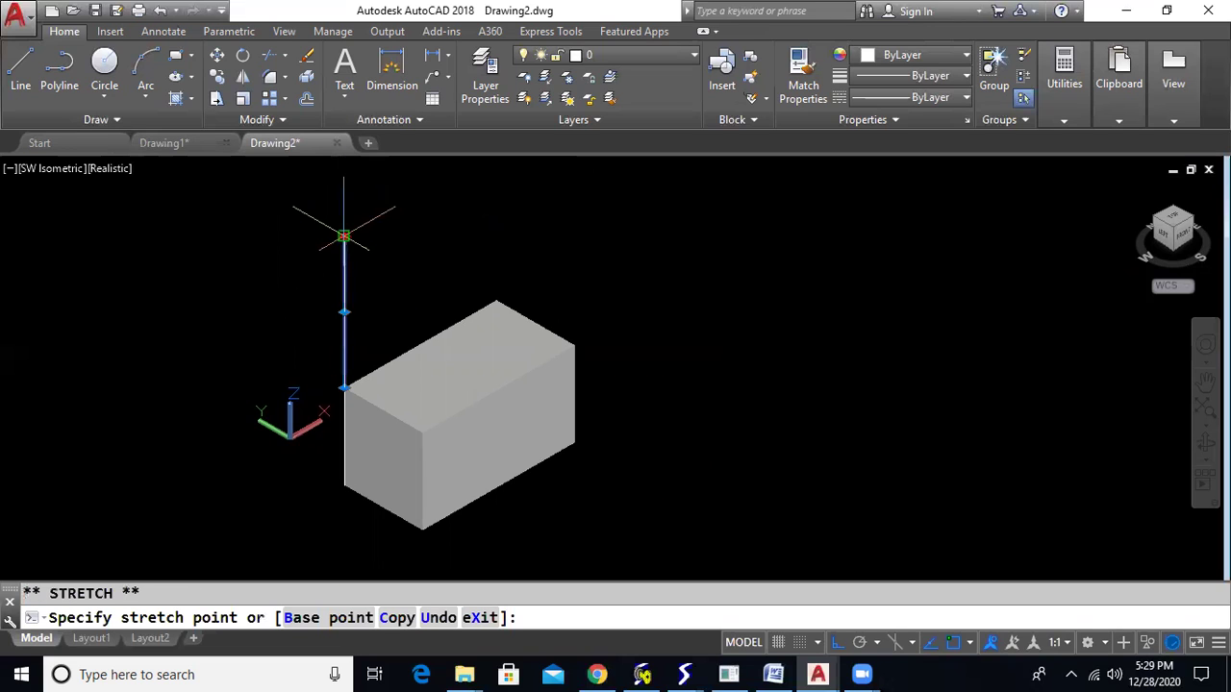
pyautogui.click(294, 210)
pyautogui.press('Escape')
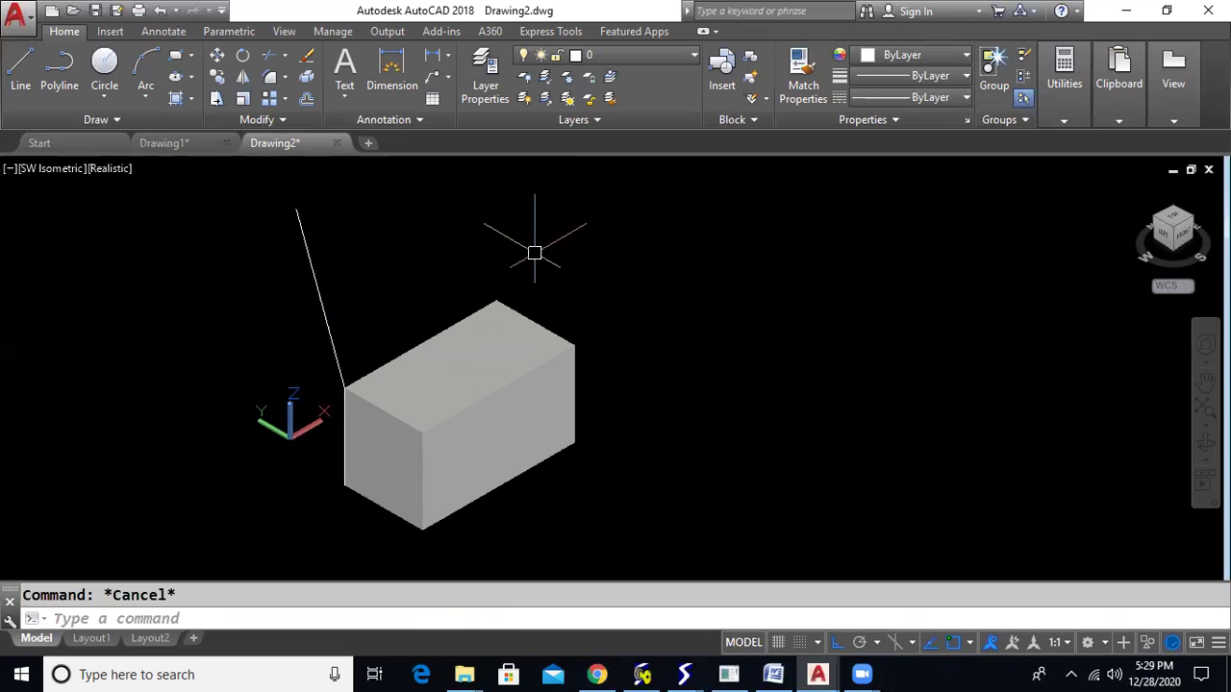
# Step: In 2D Wireframe display, copy the vertical and slanted lines together about 10.8 outward from the boxes along the Y axis
pyautogui.click(110, 172)
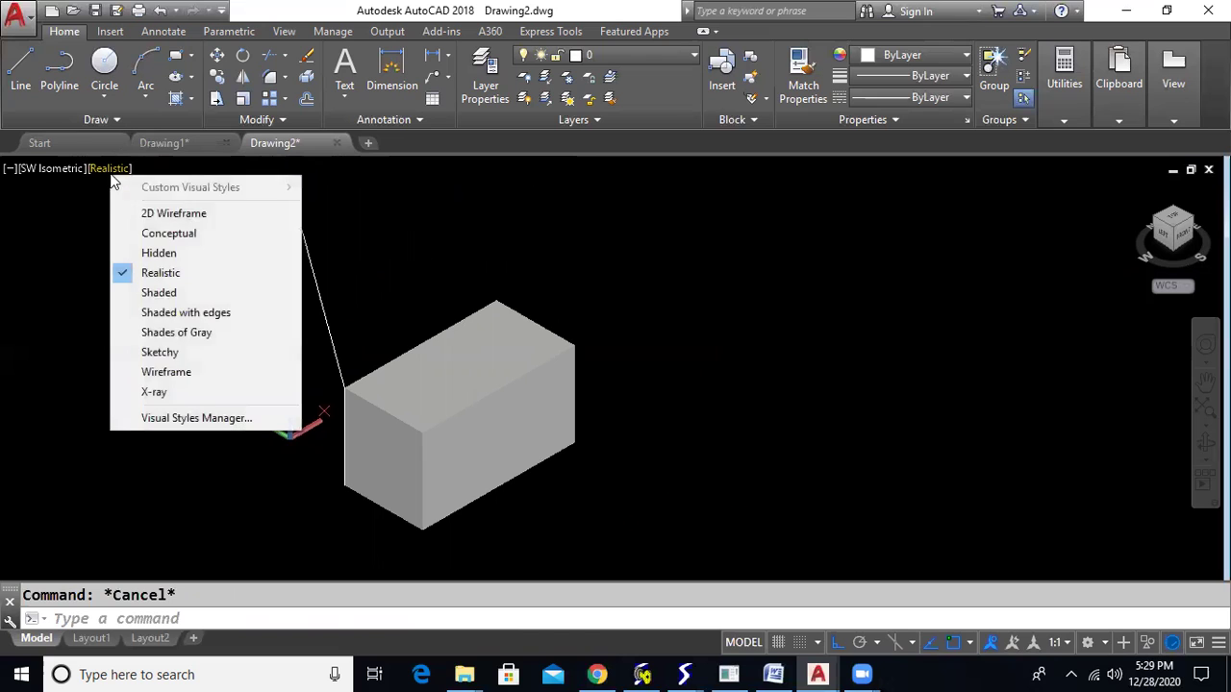
pyautogui.click(140, 214)
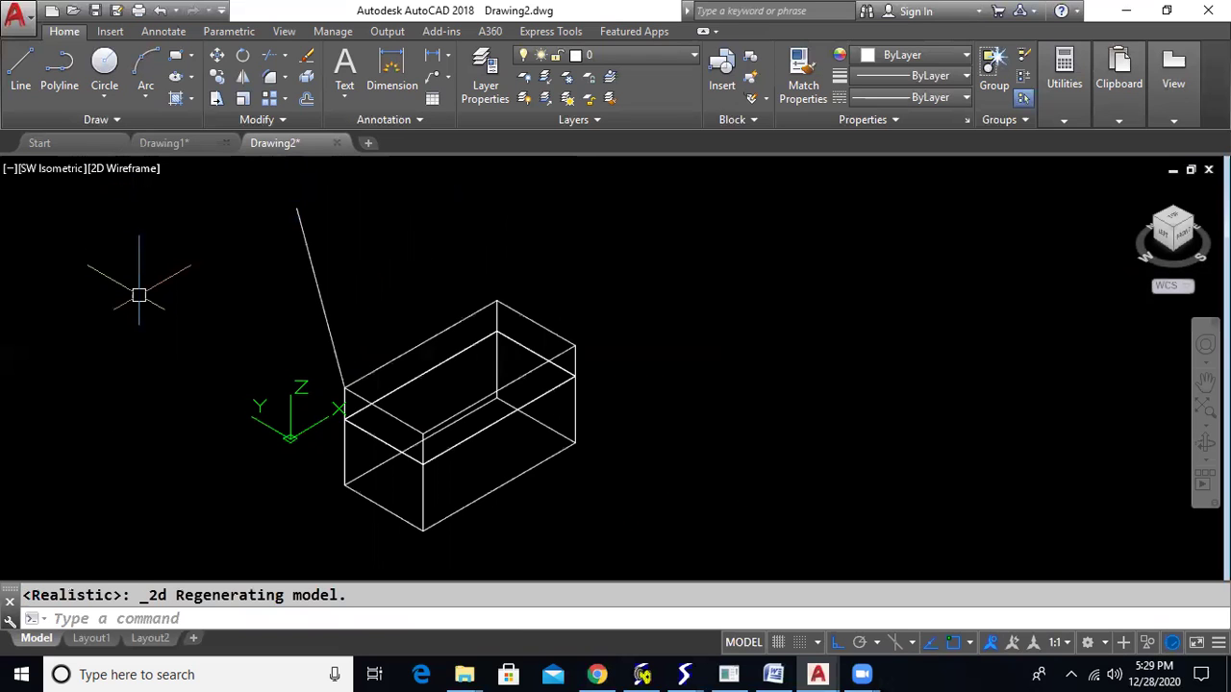
pyautogui.write('o')
pyautogui.press('Return')
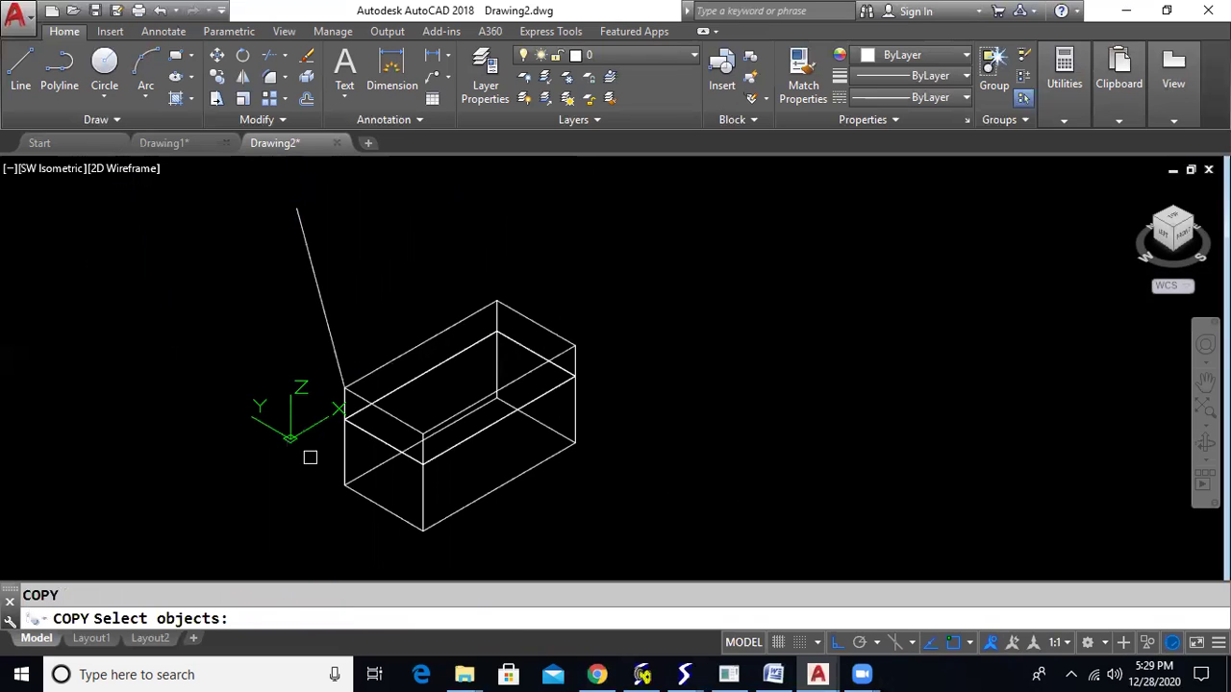
pyautogui.click(344, 451)
pyautogui.click(331, 360)
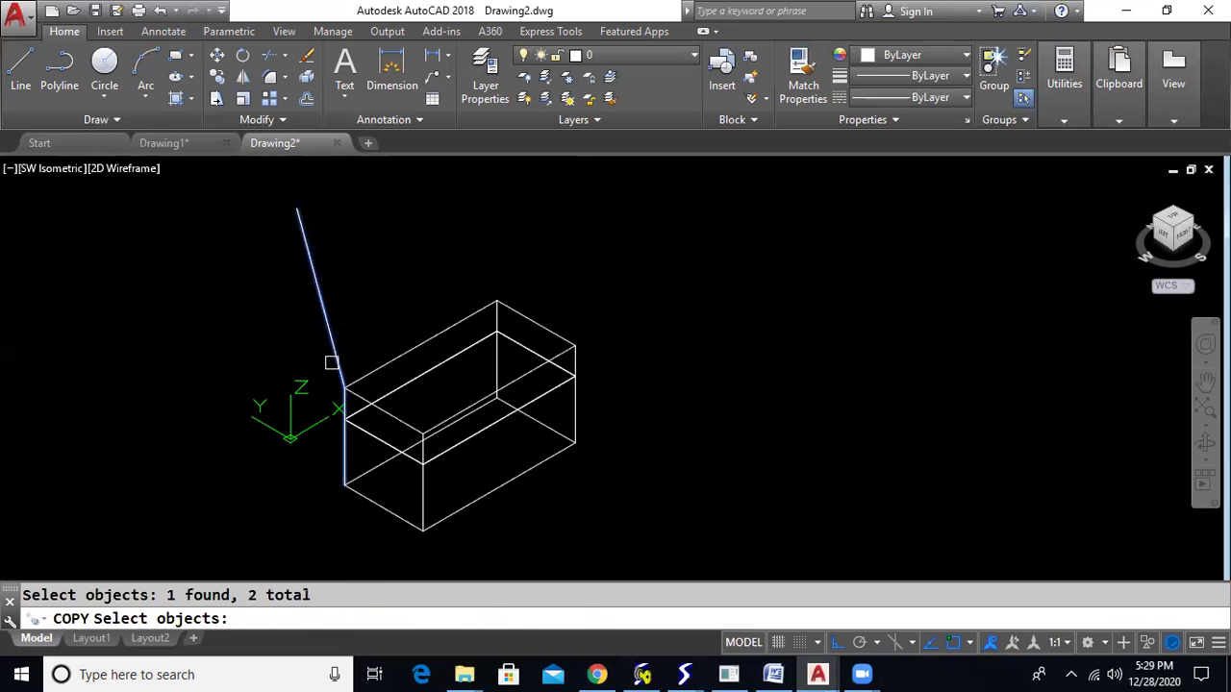
pyautogui.press('Return')
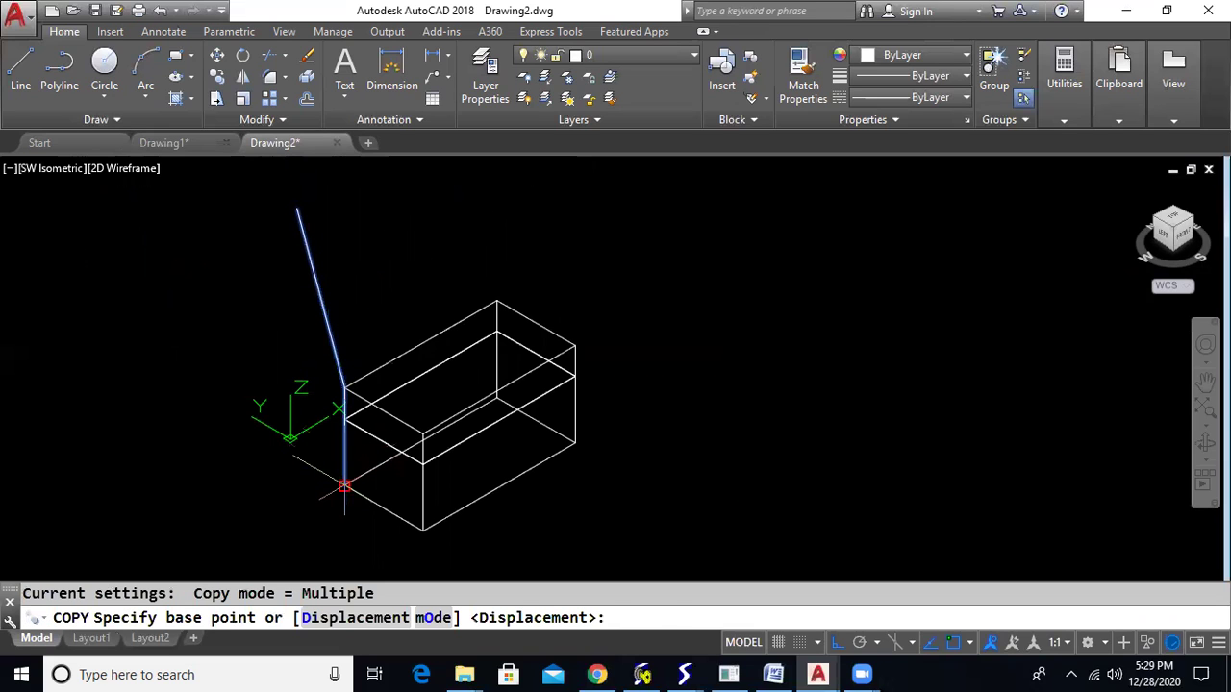
pyautogui.click(344, 487)
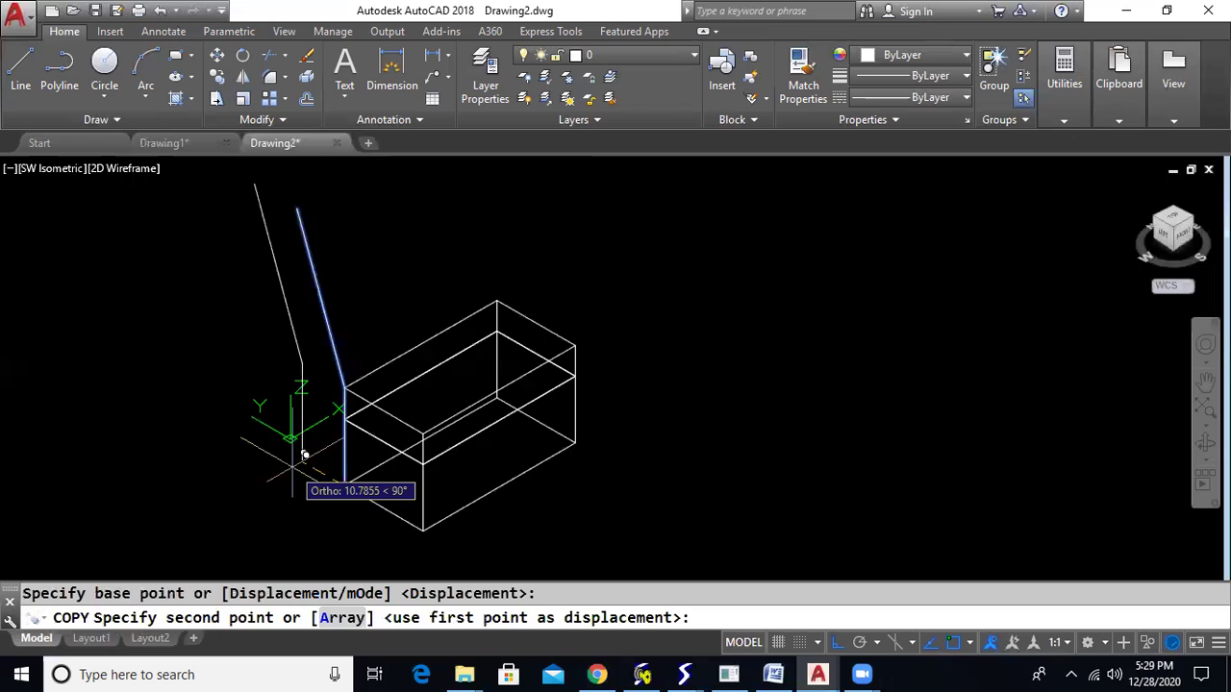
pyautogui.click(294, 469)
pyautogui.press('Escape')
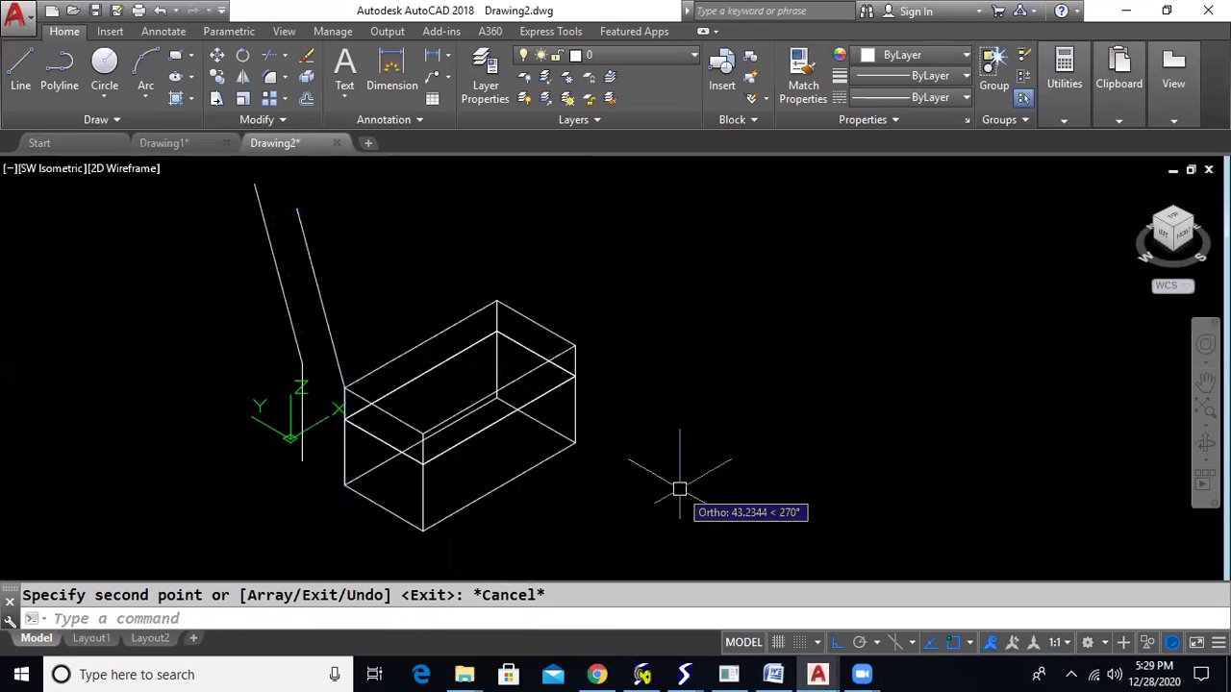
# Step: Close the backrest profile with two short lines joining the bottom ends and the top ends of the original and copied lines
pyautogui.write('l')
pyautogui.press('Return')
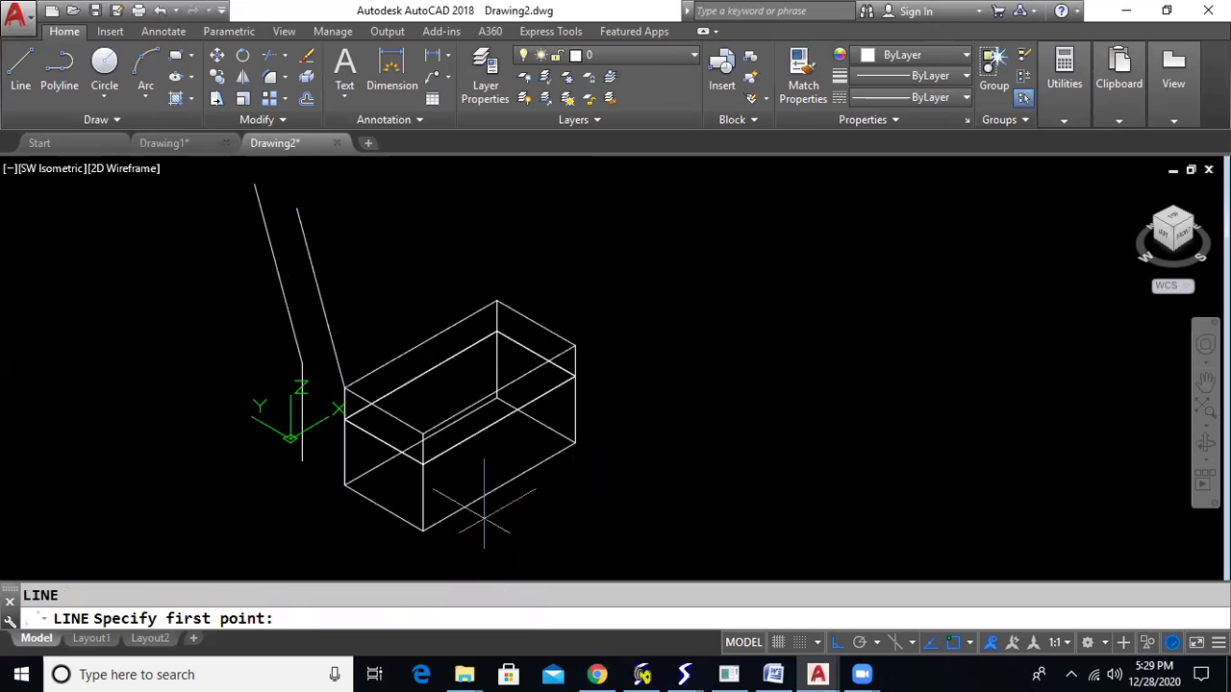
pyautogui.click(302, 462)
pyautogui.click(345, 484)
pyautogui.press('Return')
pyautogui.press('Return')
pyautogui.click(255, 184)
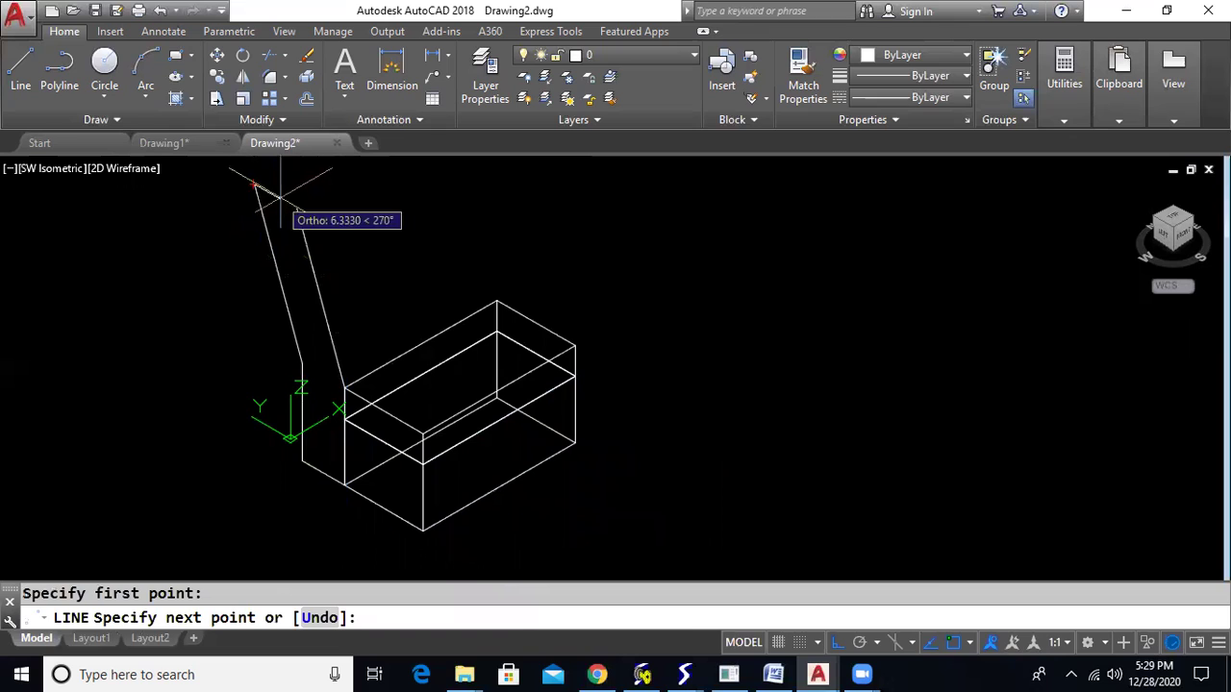
pyautogui.click(296, 209)
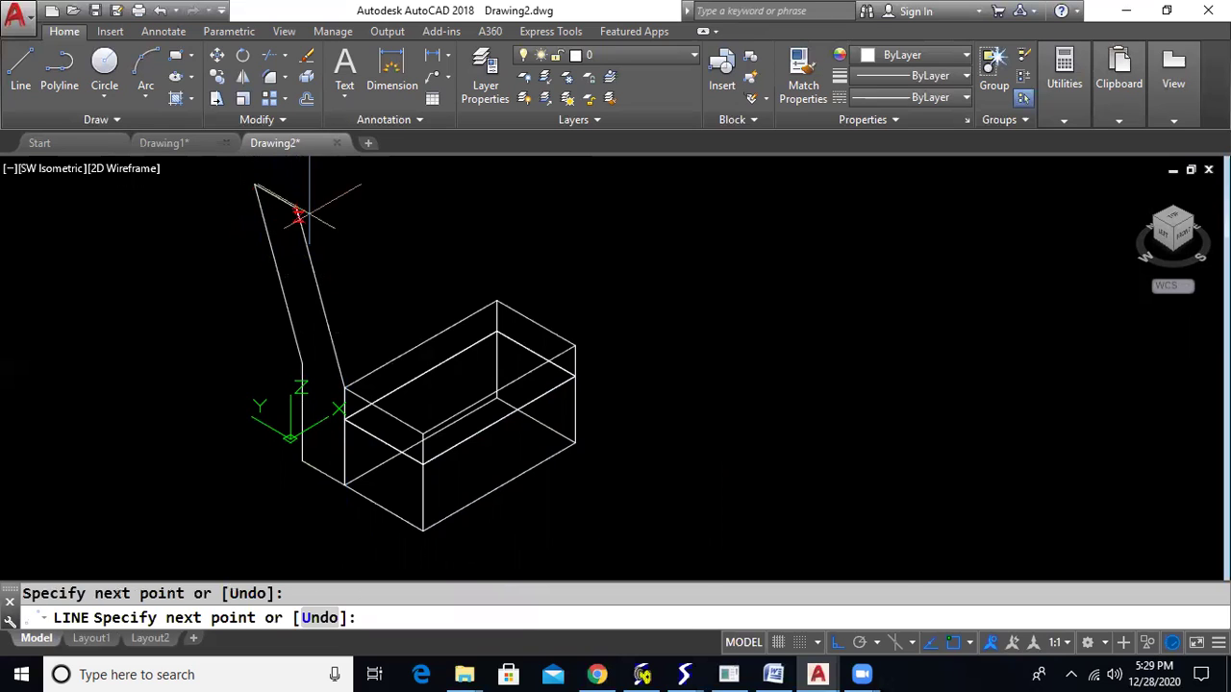
pyautogui.press('Escape')
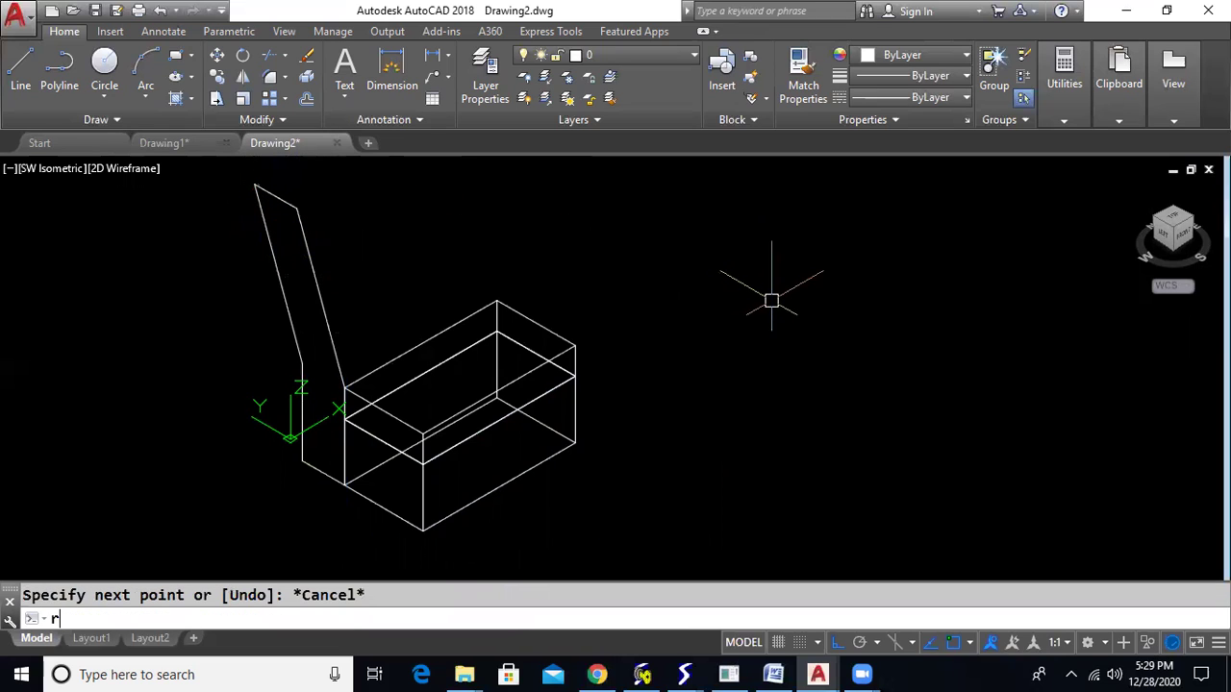
# Step: Convert the closed backrest outline into a region, selecting all objects
pyautogui.write('region')
pyautogui.press('Return')
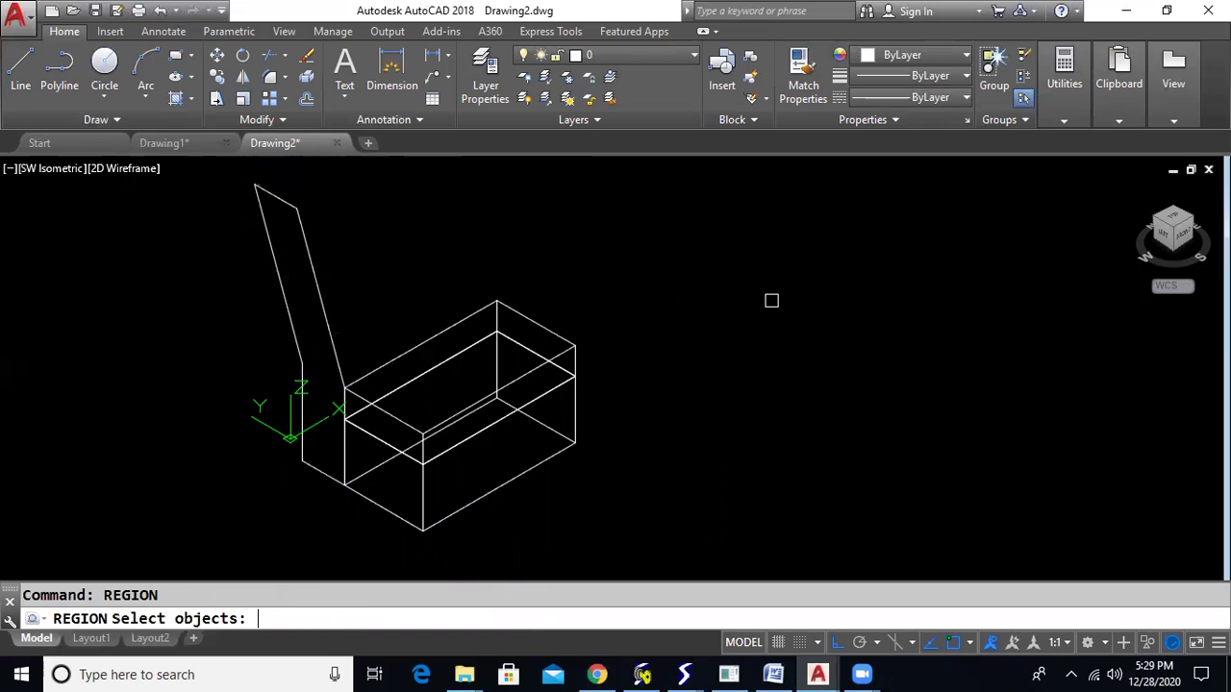
pyautogui.write('all')
pyautogui.press('Return')
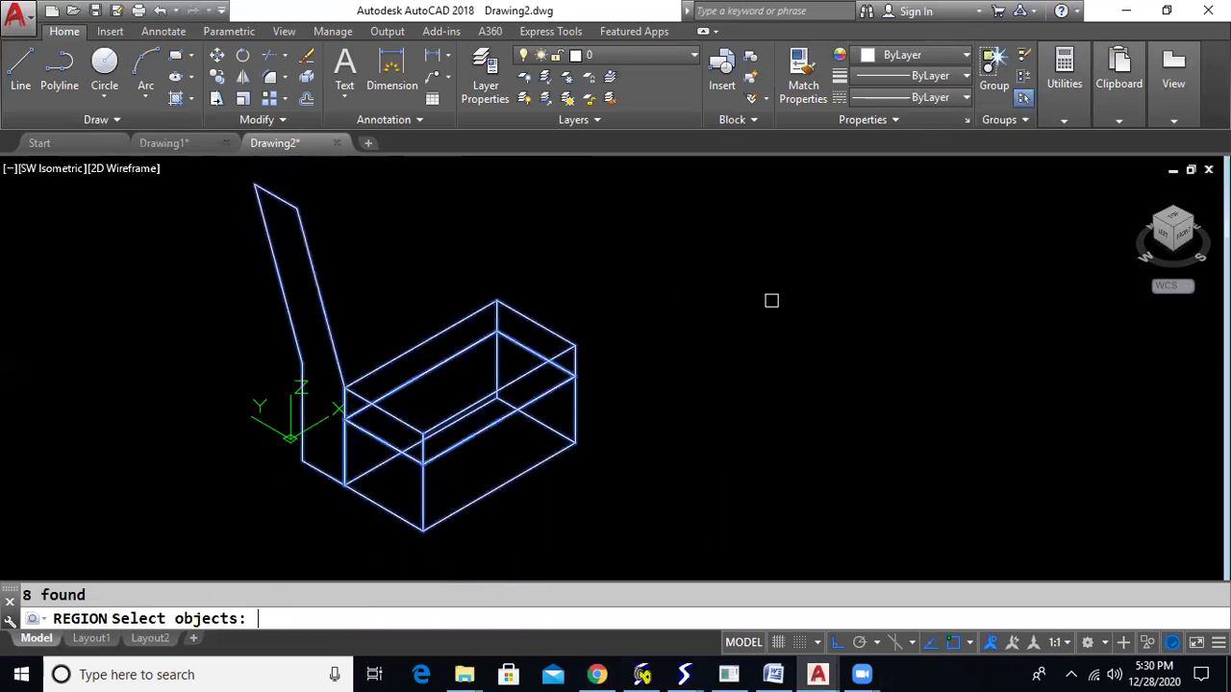
pyautogui.press('Return')
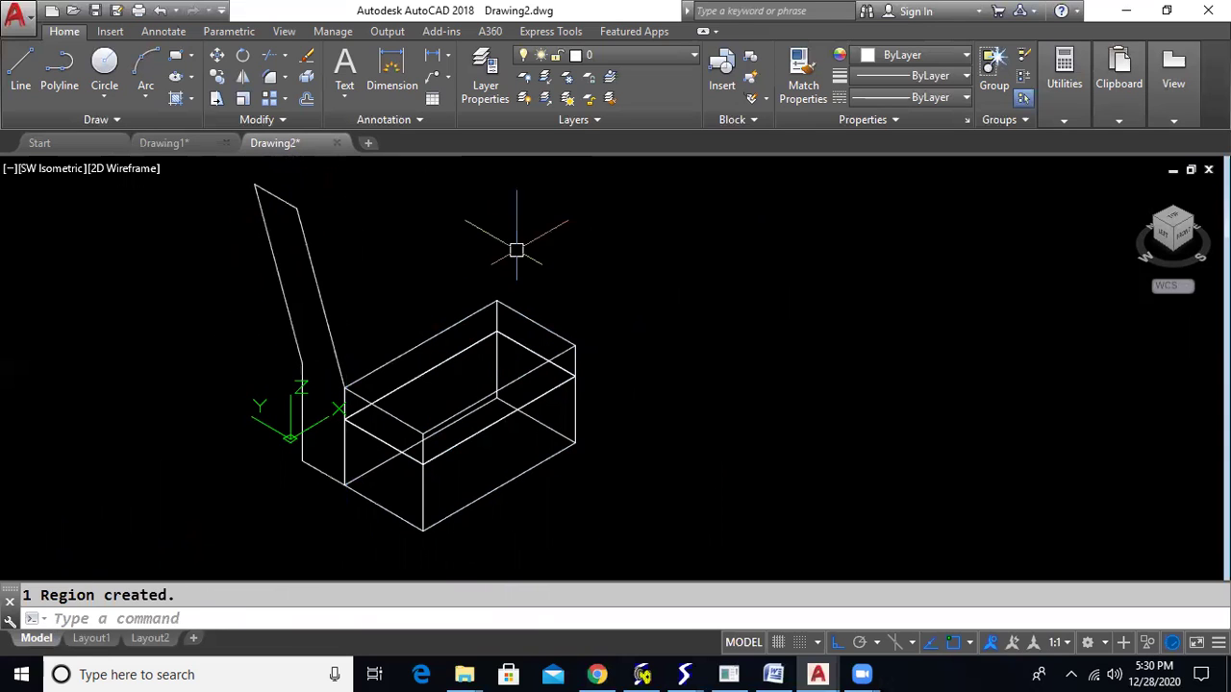
# Step: Extrude the backrest region about 38.7 along the boxes' length, ending at the upper box's far rear corner
pyautogui.write('ext')
pyautogui.press('Return')
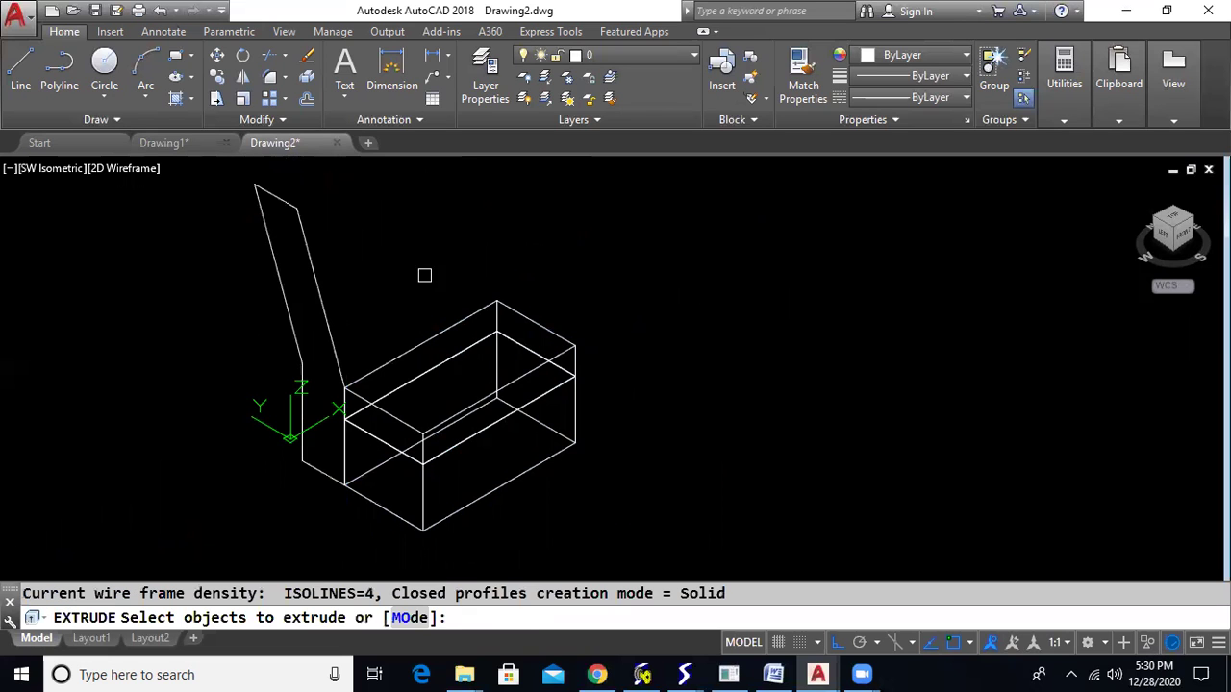
pyautogui.click(325, 316)
pyautogui.press('Return')
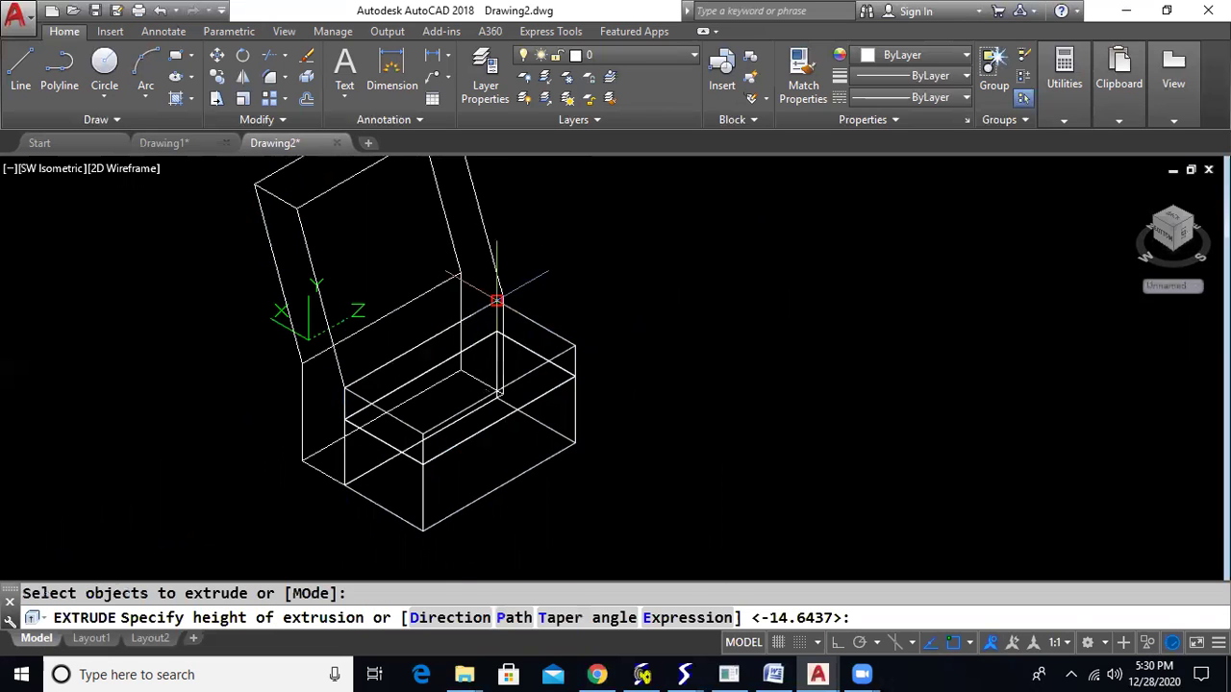
pyautogui.click(495, 300)
pyautogui.scroll(-2, 710, 369)
pyautogui.scroll(2, 727, 360)
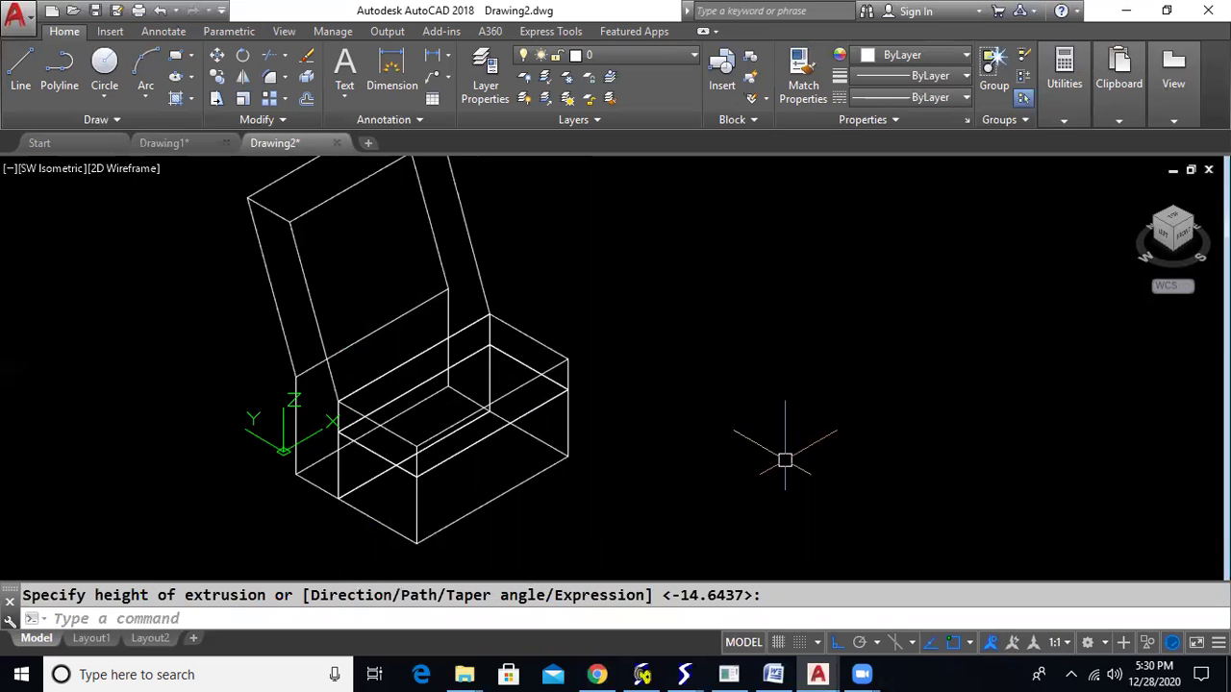
# Step: Draw connected lines from the backrest's outer bottom corner up its vertical edge, partway up the slant, and straight forward past the boxes
pyautogui.write('line')
pyautogui.press('Return')
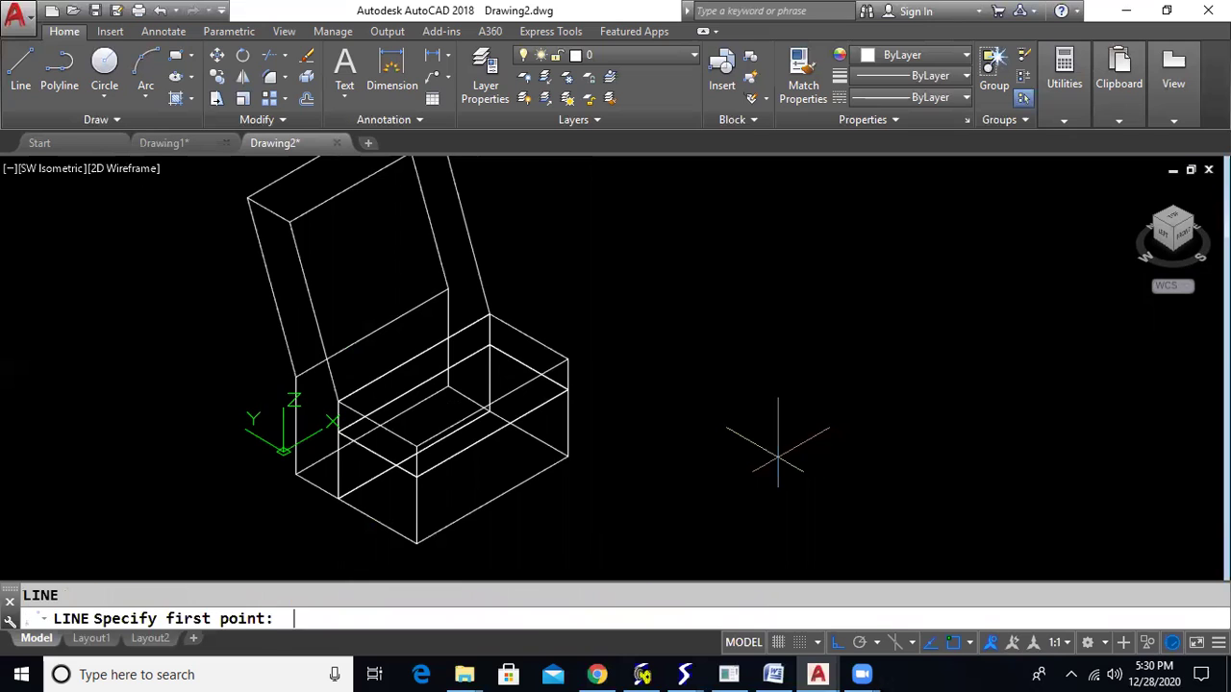
pyautogui.click(295, 475)
pyautogui.click(296, 375)
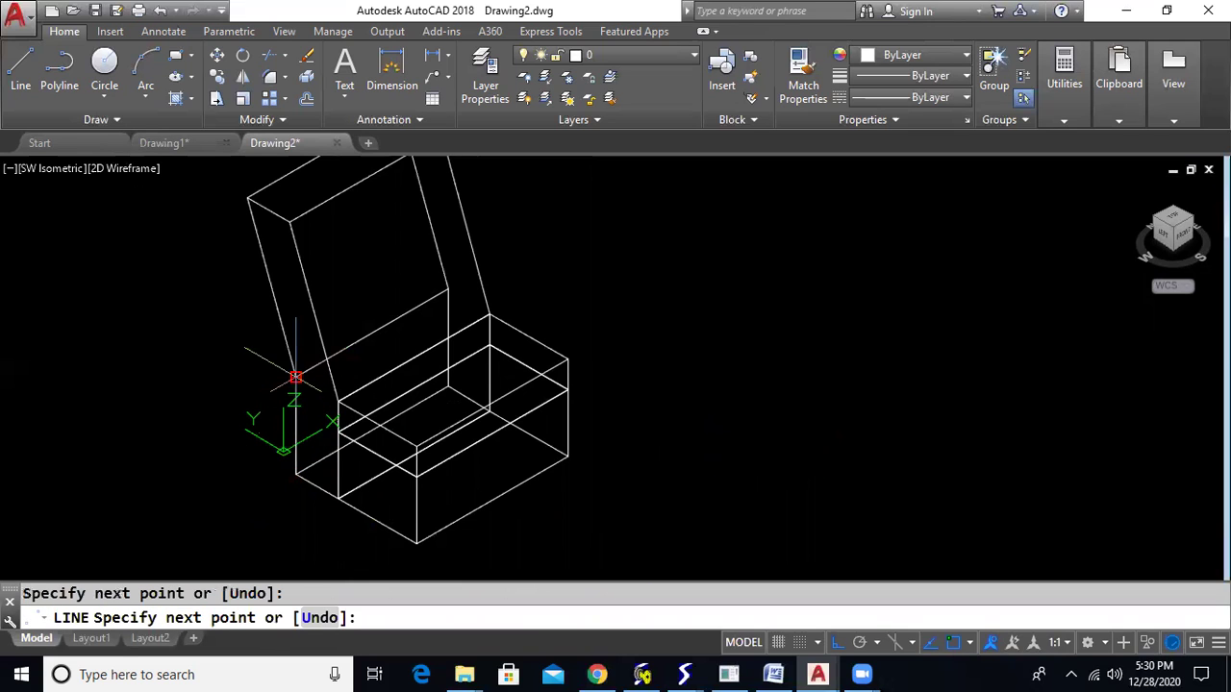
pyautogui.click(279, 312)
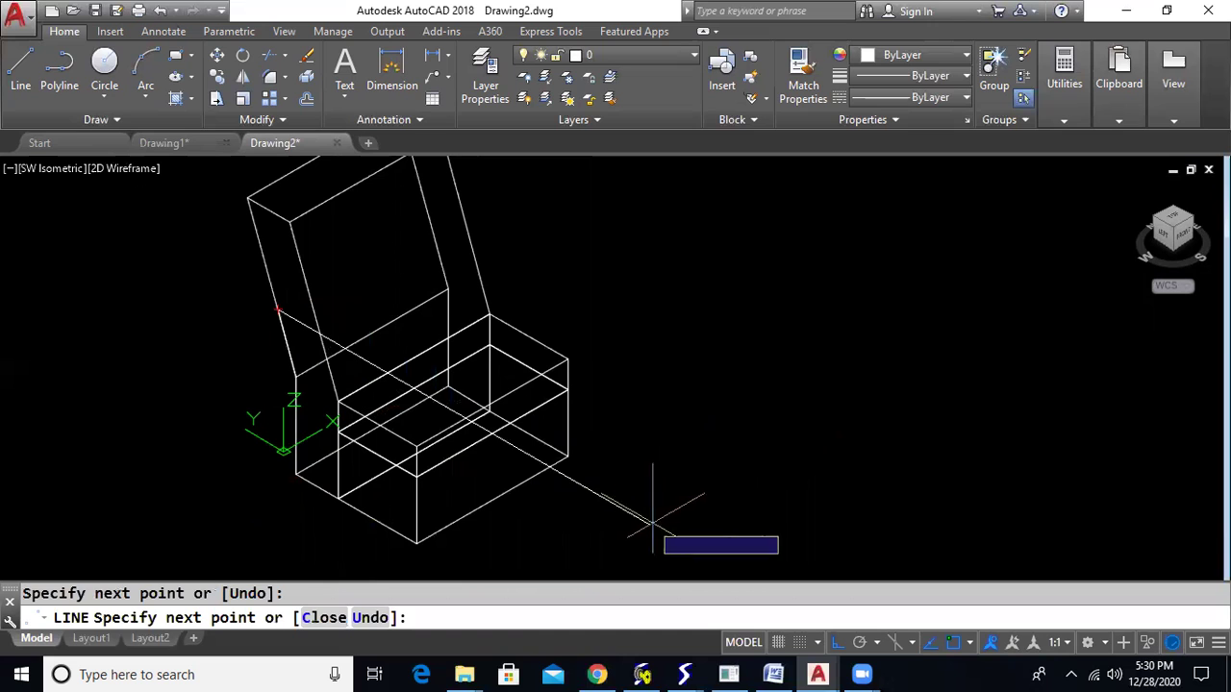
pyautogui.press('Escape')
# Step: Draw a line along the base from the backrest's outer bottom corner to the lower box's front corner, continuing up above the upper box
pyautogui.moveTo(657, 522); pyautogui.dragTo(667, 462, button='middle')
pyautogui.write('l')
pyautogui.press('Return')
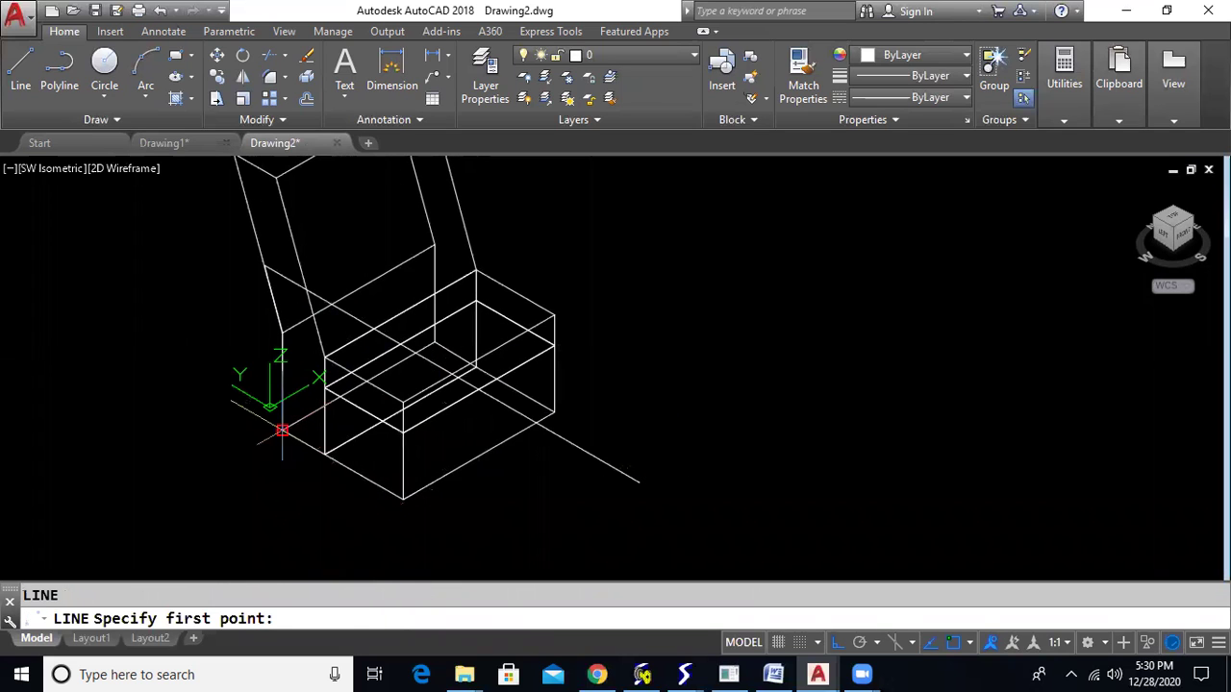
pyautogui.click(282, 430)
pyautogui.click(403, 499)
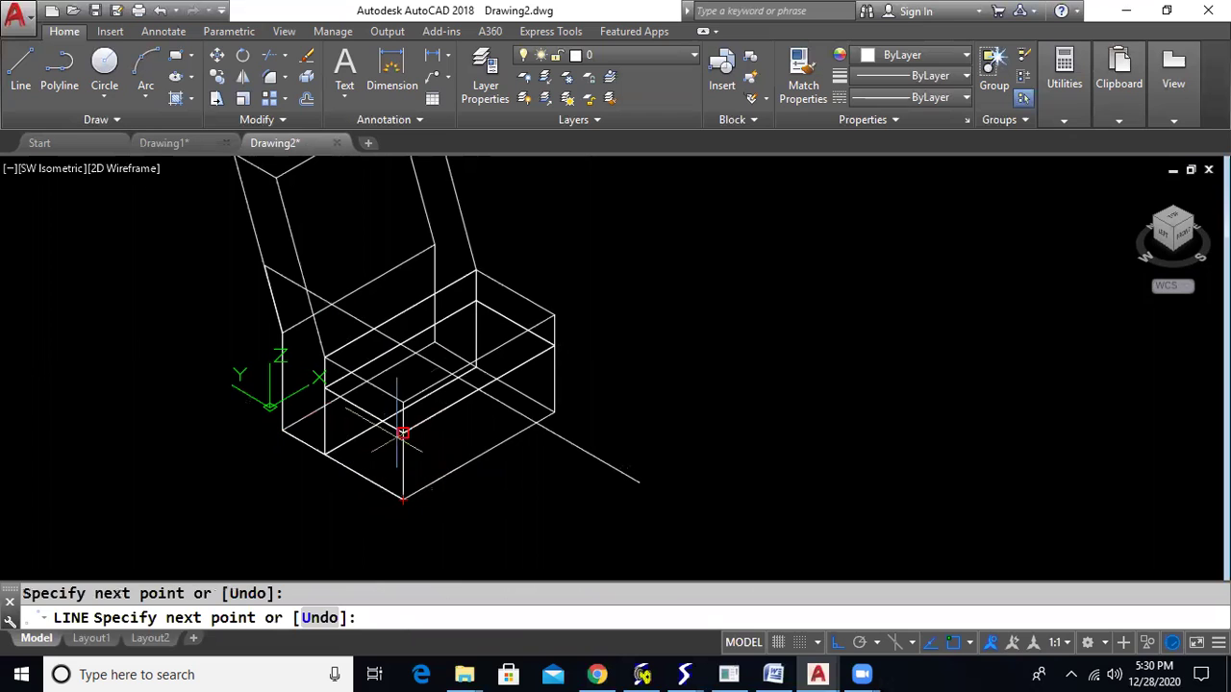
pyautogui.click(403, 348)
pyautogui.press('Escape')
# Step: Erase the overlong forward line and redraw it from the point on the slanted edge to the front vertical line's top end
pyautogui.click(604, 462)
pyautogui.press('Delete')
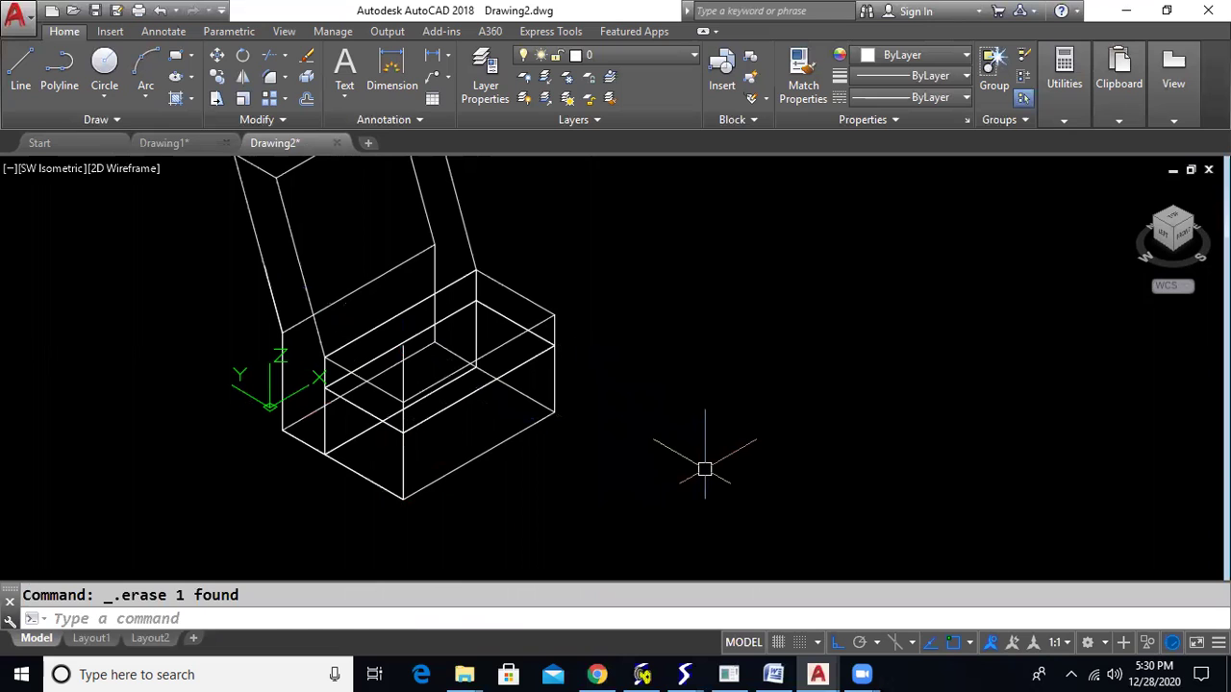
pyautogui.write('l')
pyautogui.press('Return')
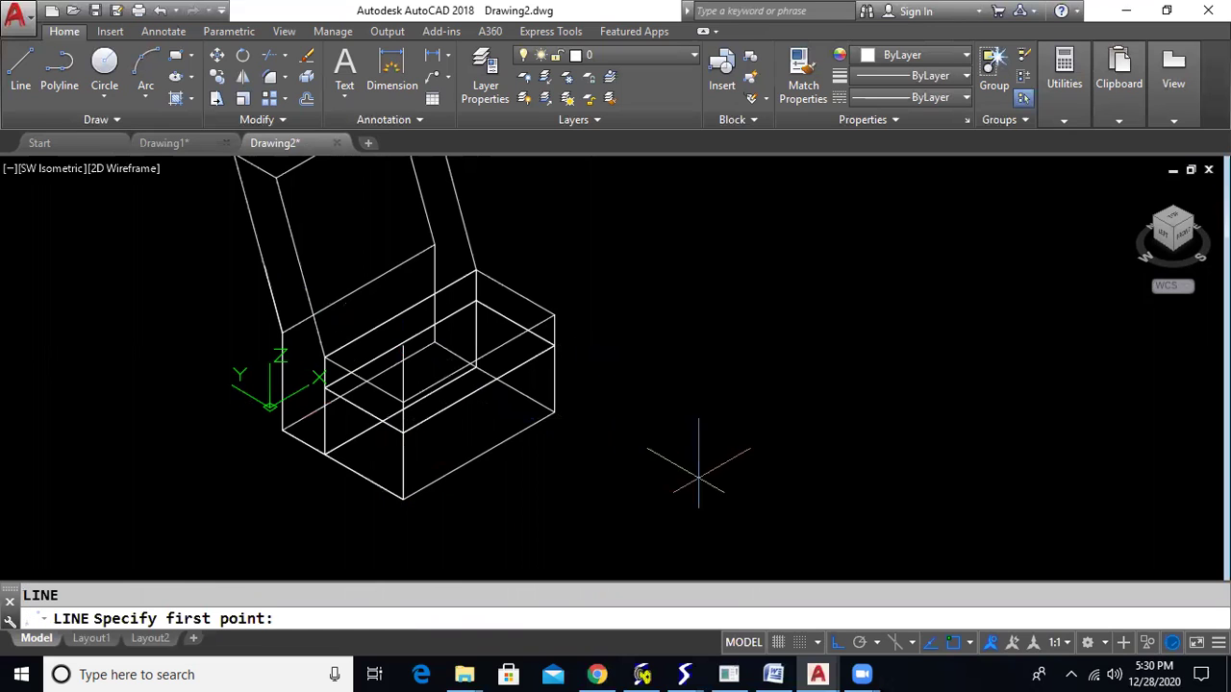
pyautogui.click(264, 266)
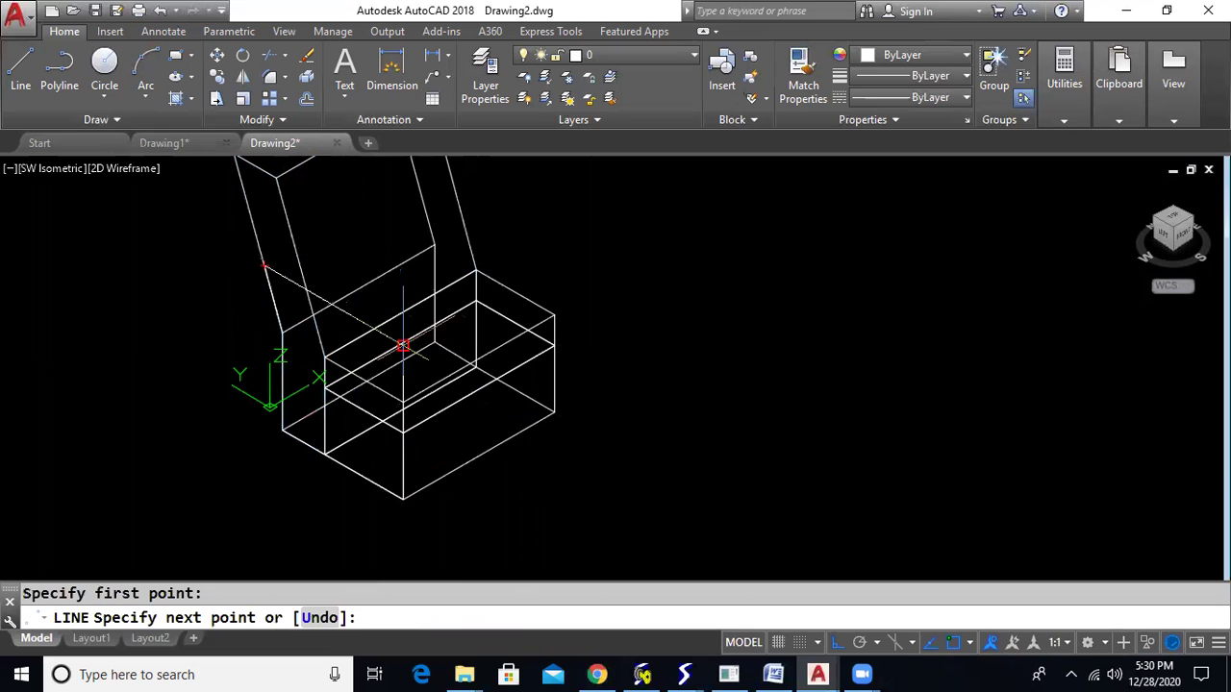
pyautogui.press('Escape')
# Step: Convert the closed side-panel outline into a region, selecting all objects
pyautogui.scroll(3, 481, 413)
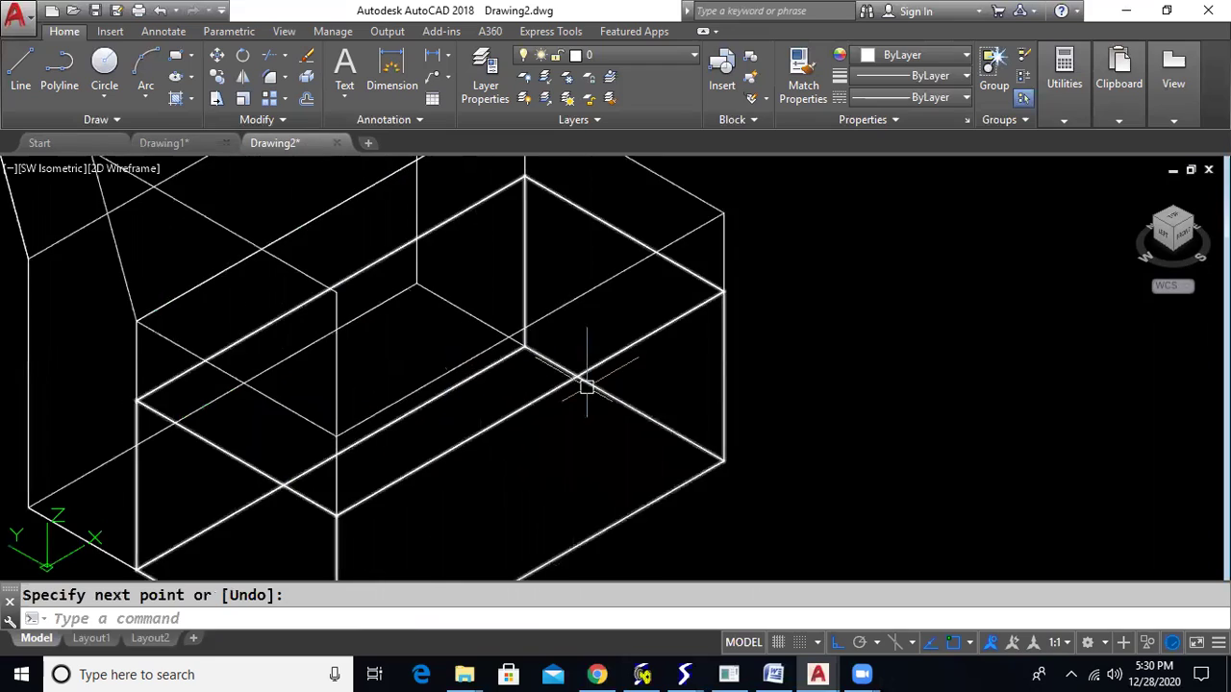
pyautogui.scroll(-1, 616, 397)
pyautogui.moveTo(647, 409)
pyautogui.keyDown('shift'); pyautogui.mouseDown(button='middle')
pyautogui.moveTo(509, 432)
pyautogui.moveTo(394, 432)
pyautogui.moveTo(642, 386)
pyautogui.moveTo(610, 393)
pyautogui.moveTo(629, 393)
pyautogui.mouseUp(button='middle'); pyautogui.keyUp('shift')
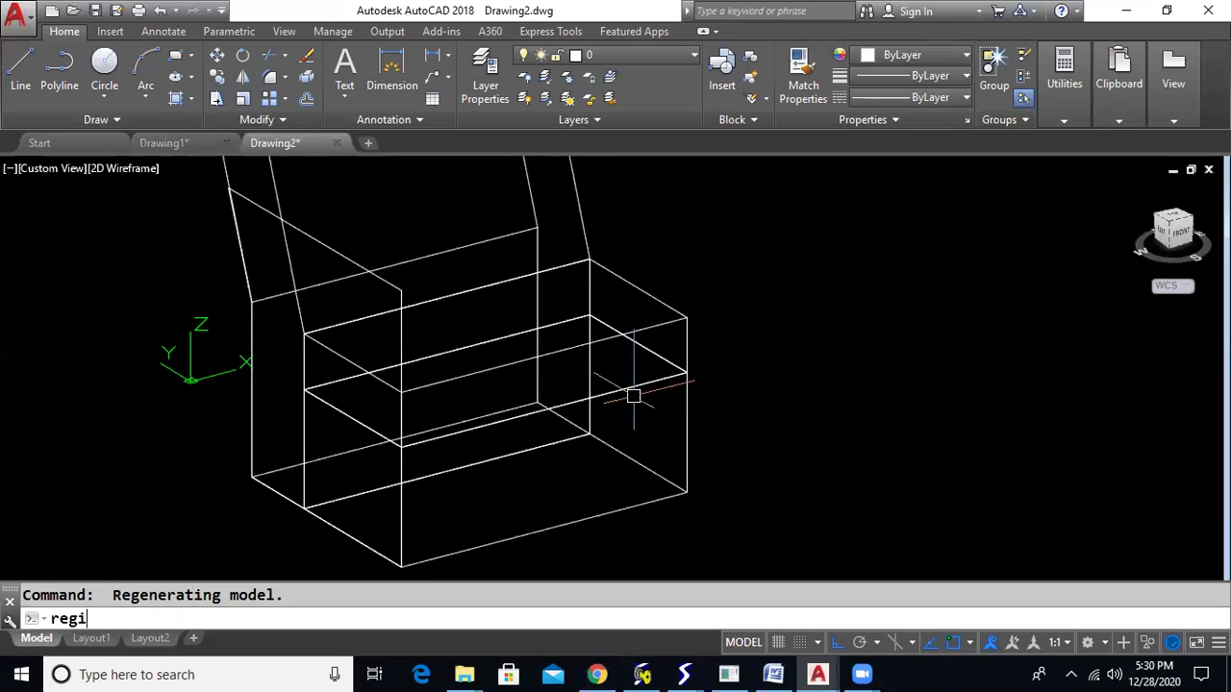
pyautogui.press('Return')
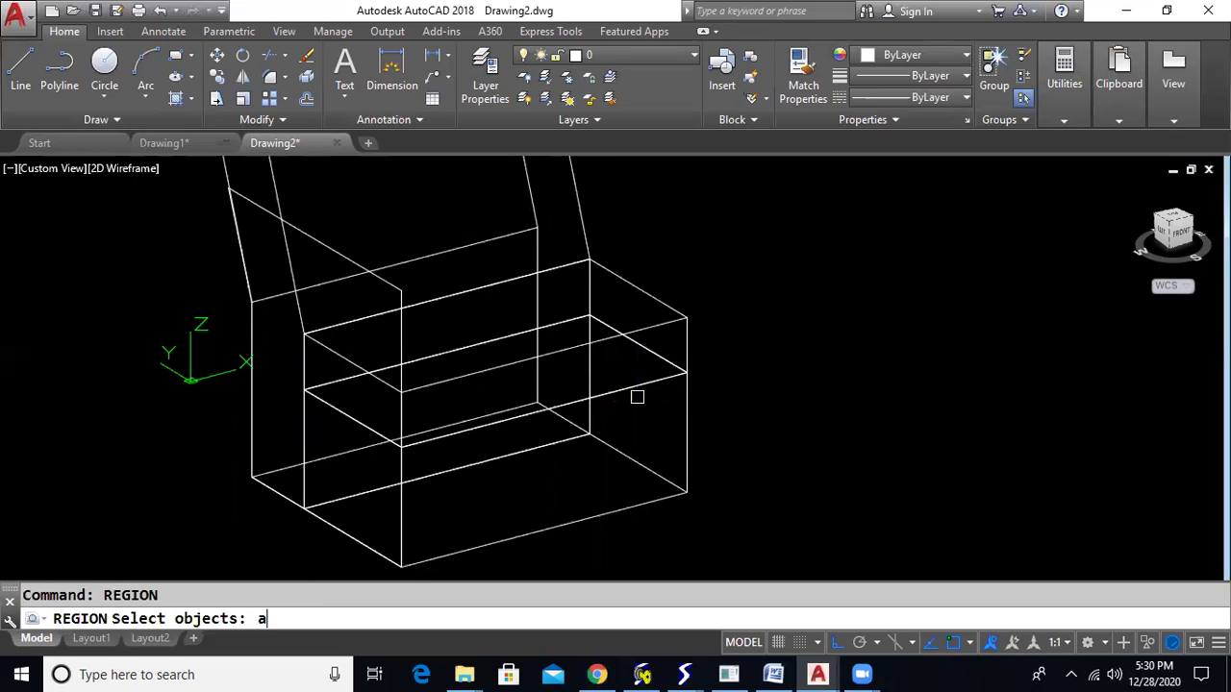
pyautogui.write('all')
pyautogui.press('Return')
pyautogui.press('Return')
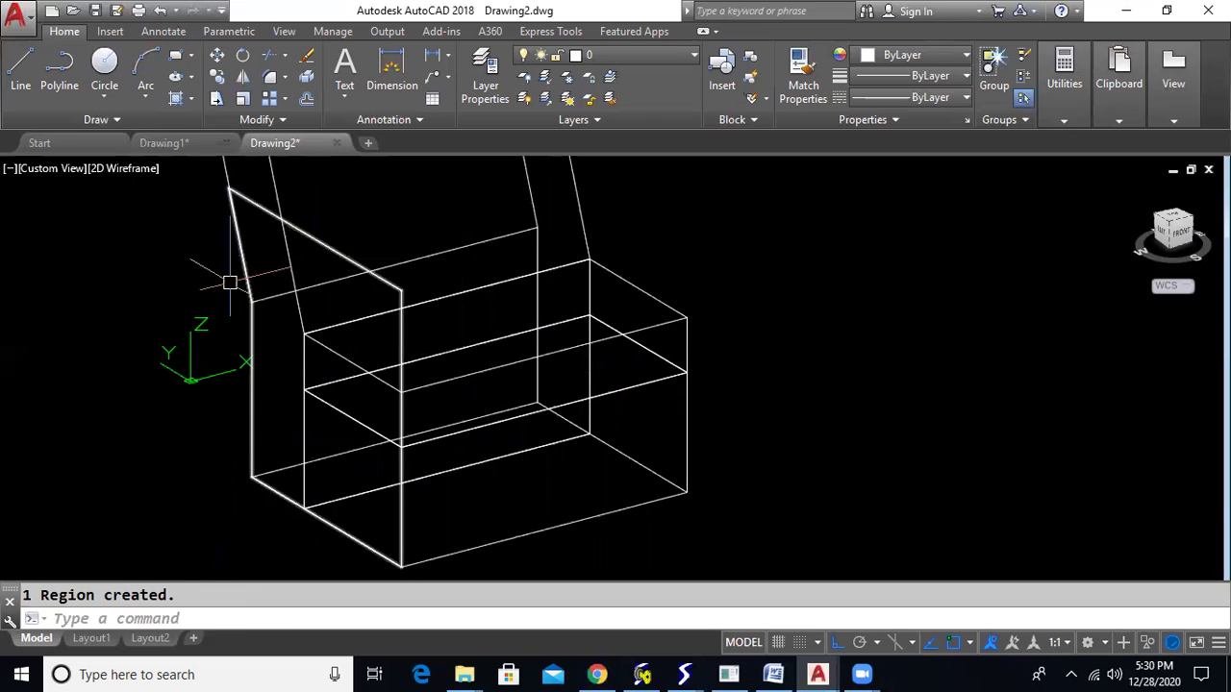
# Step: Extrude the side-panel region outward, away from the boxes, to form a thick armrest
pyautogui.write('ext')
pyautogui.press('Return')
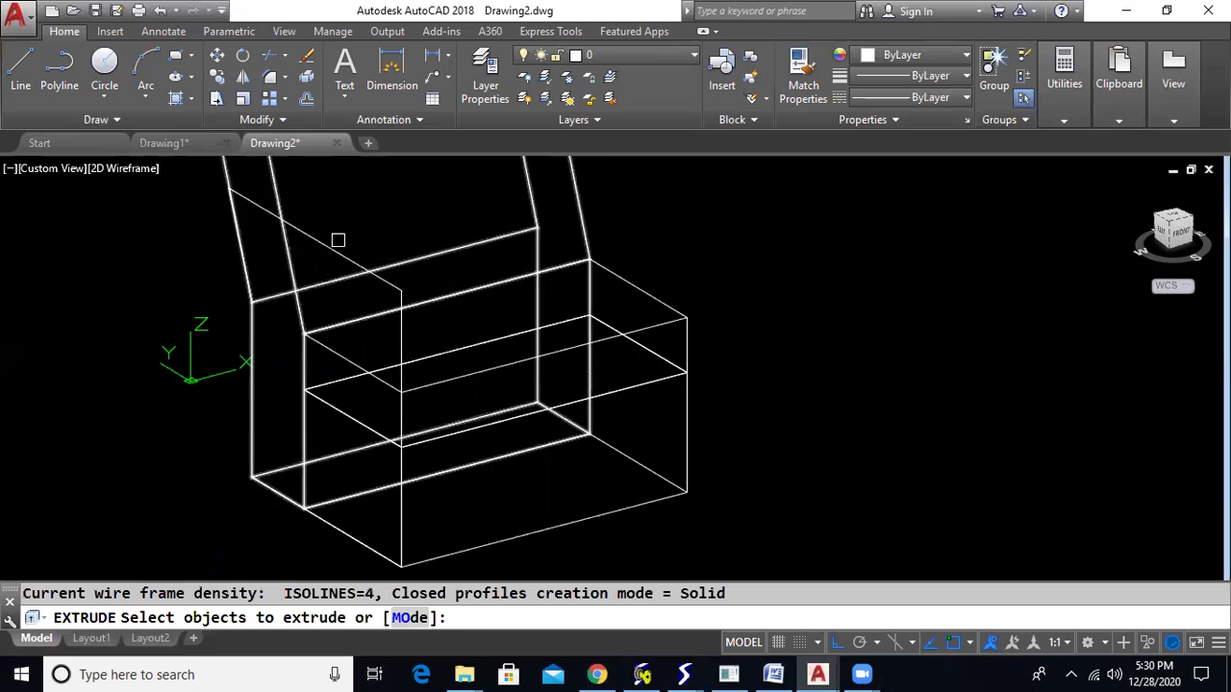
pyautogui.click(322, 241)
pyautogui.press('Return')
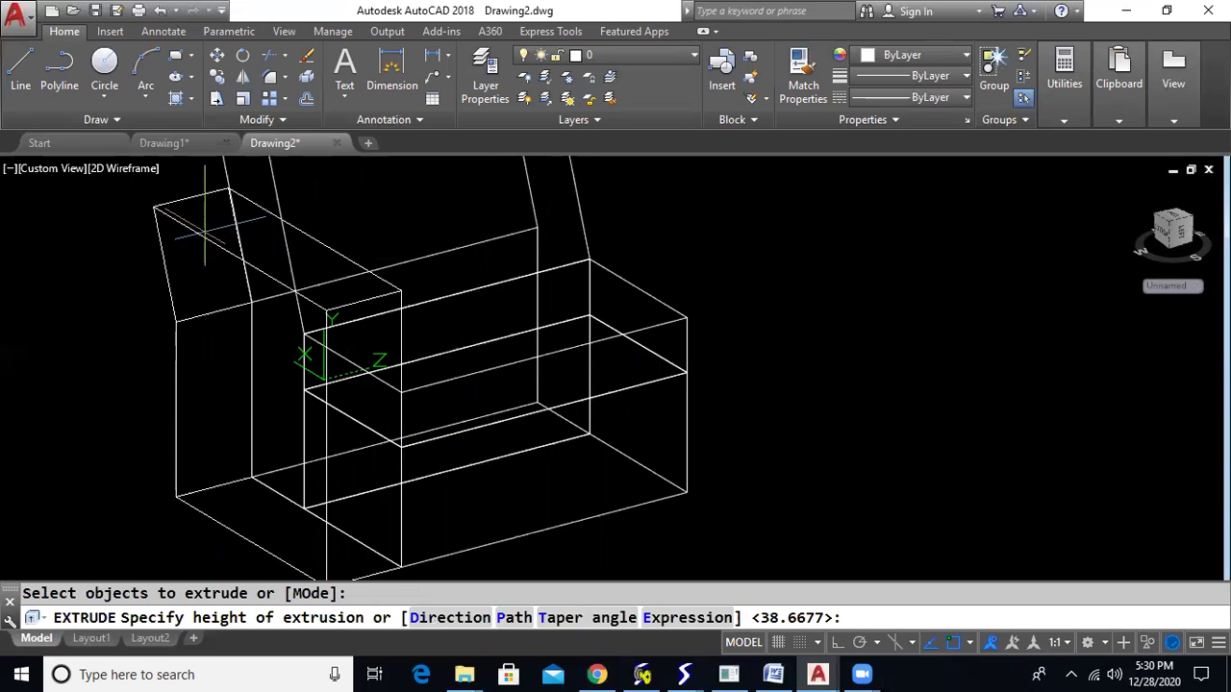
pyautogui.scroll(-3, 747, 404)
pyautogui.keyDown('shift'); pyautogui.moveTo(748, 404); pyautogui.dragTo(660, 445, button='middle'); pyautogui.keyUp('shift')
pyautogui.press('Escape')
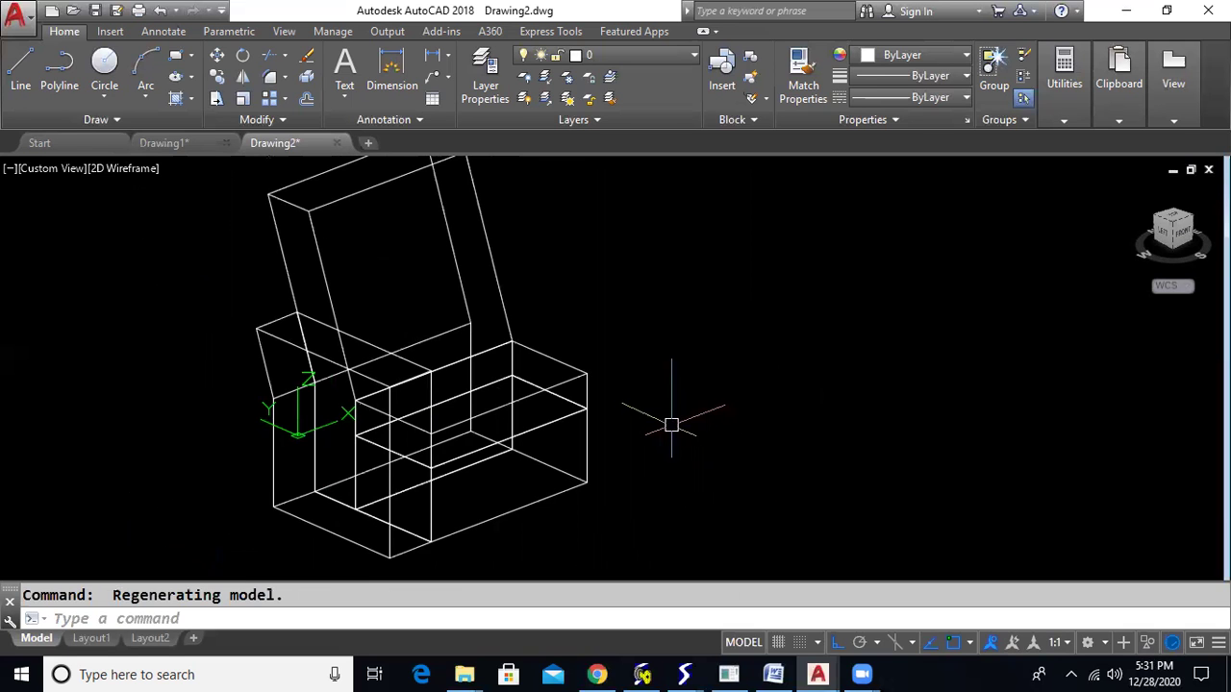
# Step: Erase the lower box, the armrest and the backrest solids, leaving the flat upper box
pyautogui.moveTo(667, 420)
pyautogui.keyDown('shift'); pyautogui.mouseDown(button='middle')
pyautogui.moveTo(510, 436)
pyautogui.moveTo(645, 404)
pyautogui.moveTo(648, 386)
pyautogui.moveTo(646, 408)
pyautogui.mouseUp(button='middle'); pyautogui.keyUp('shift')
pyautogui.click(596, 460)
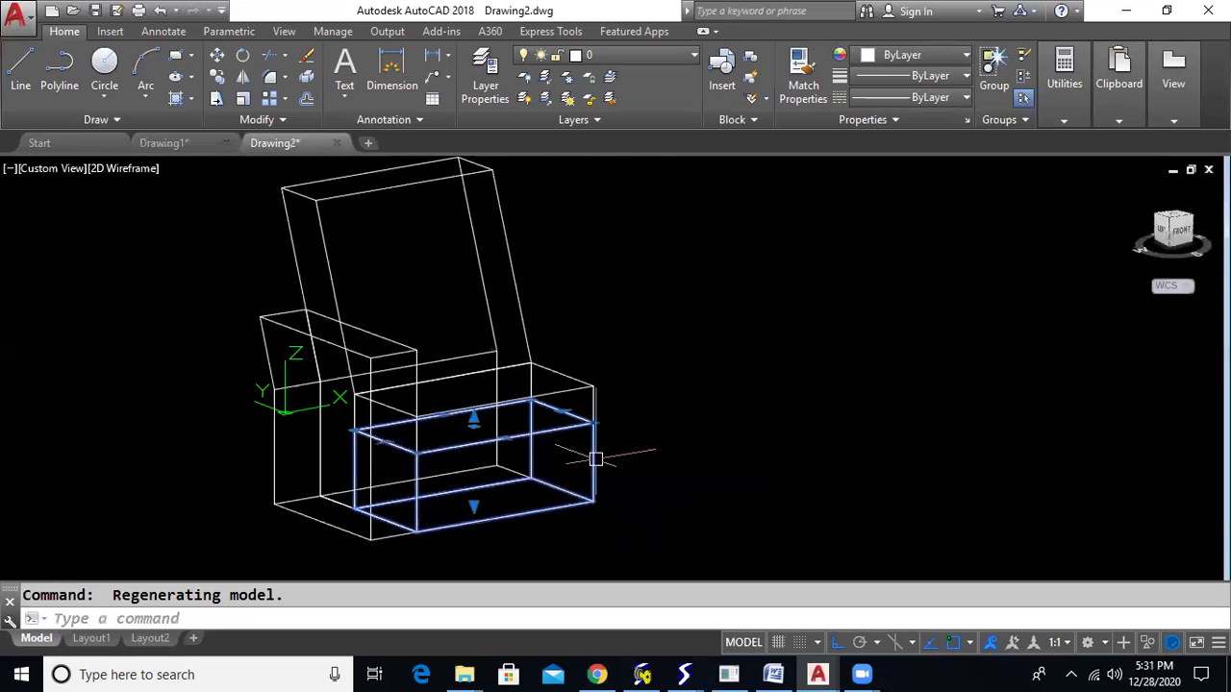
pyautogui.click(318, 498)
pyautogui.click(296, 283)
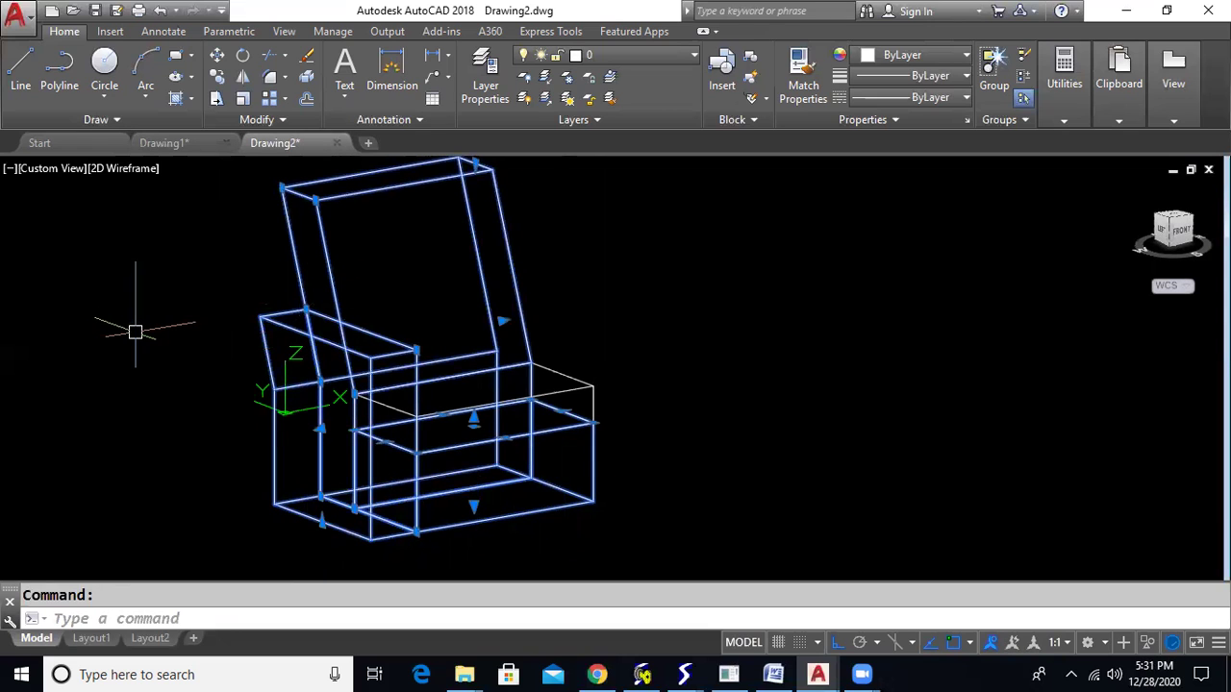
pyautogui.press('Delete')
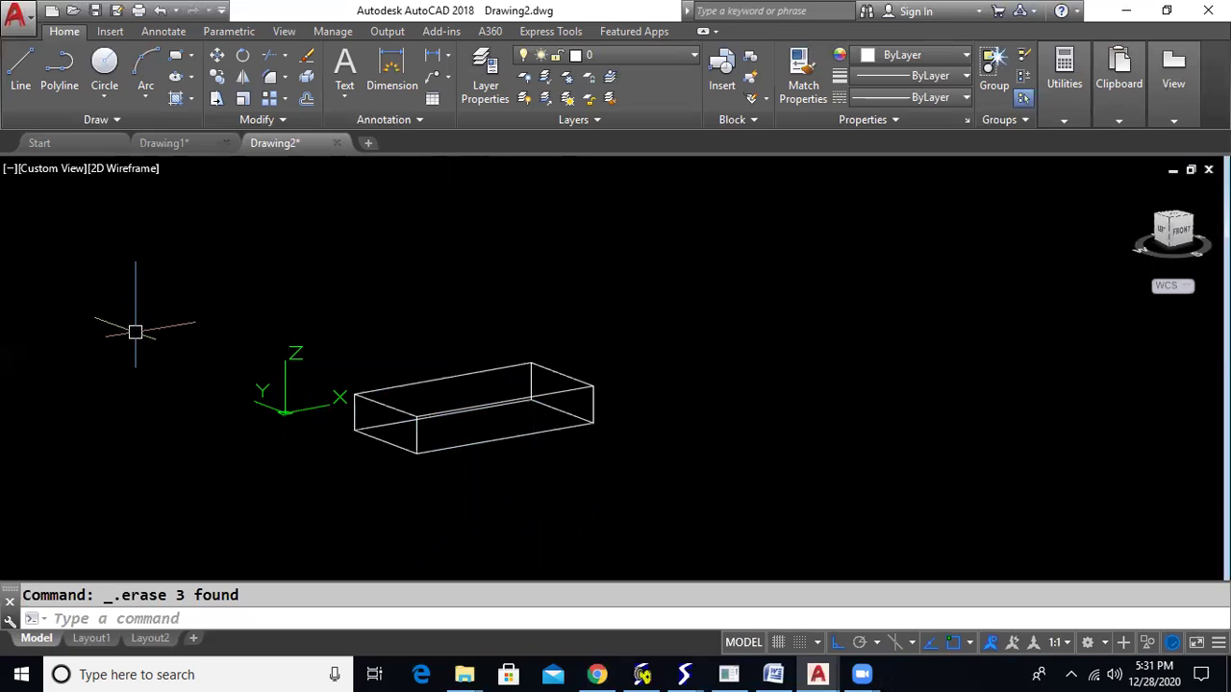
# Step: Fillet all the edges of the flat upper box with a radius of 2 to round it into a seat cushion
pyautogui.keyDown('shift'); pyautogui.moveTo(492, 317); pyautogui.dragTo(621, 438, button='middle'); pyautogui.keyUp('shift')
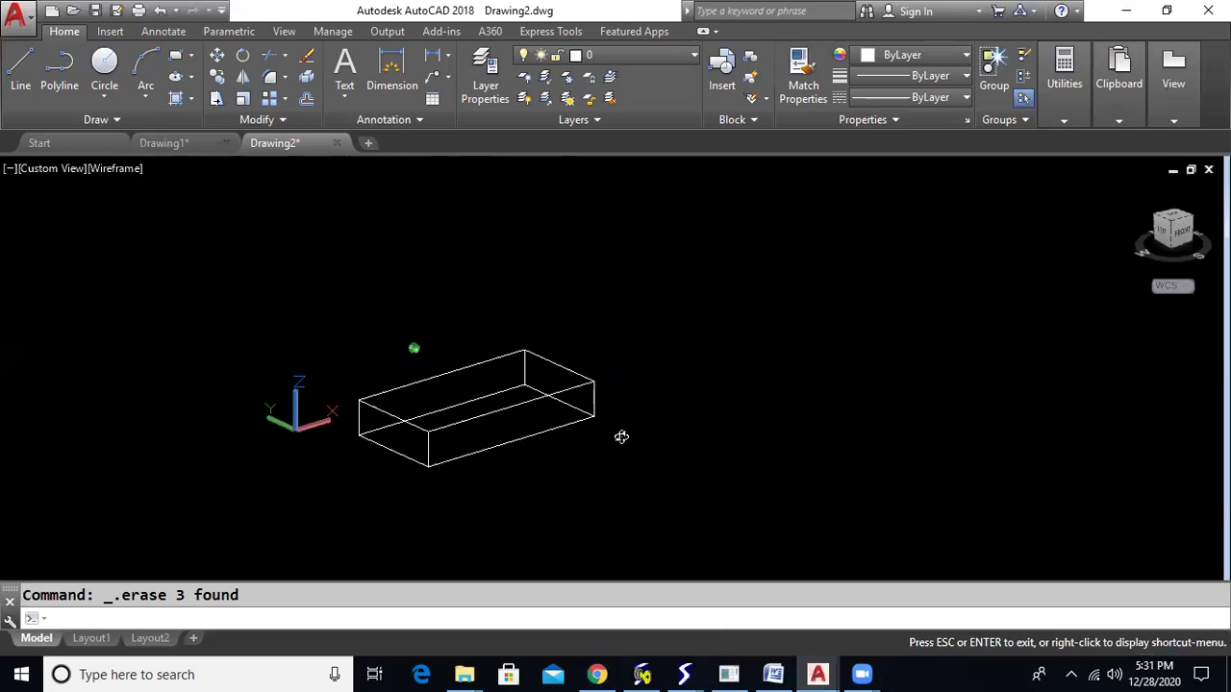
pyautogui.write('filletedge')
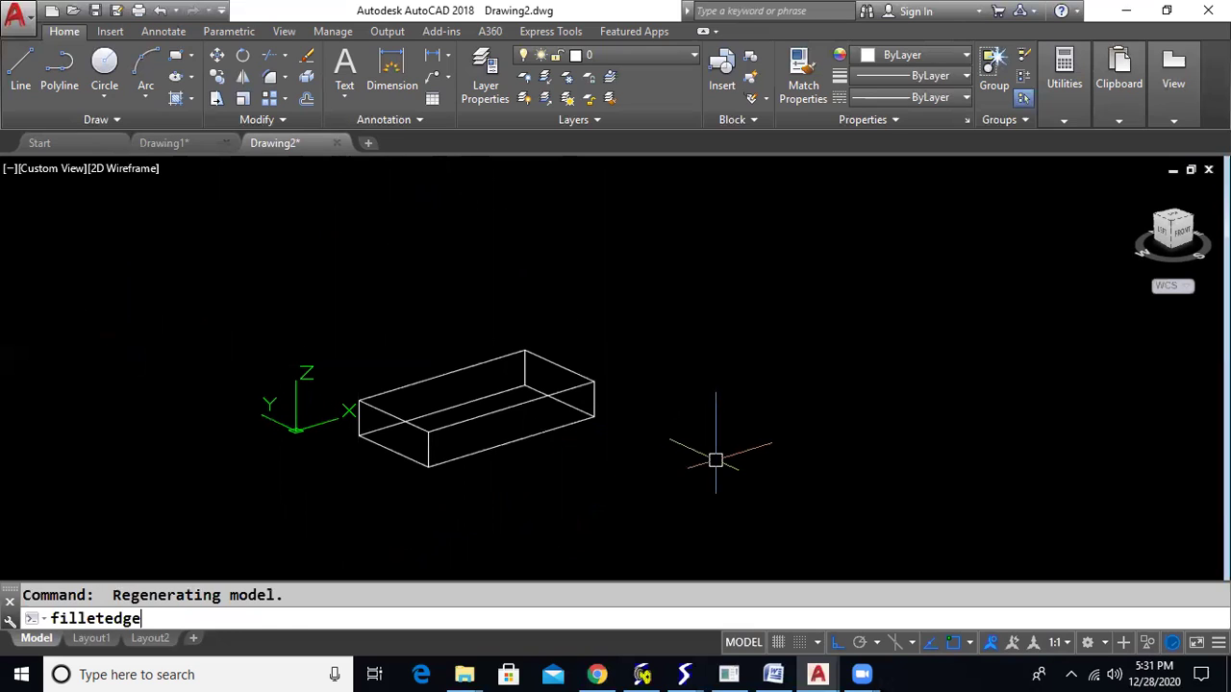
pyautogui.press('Return')
pyautogui.click(523, 406)
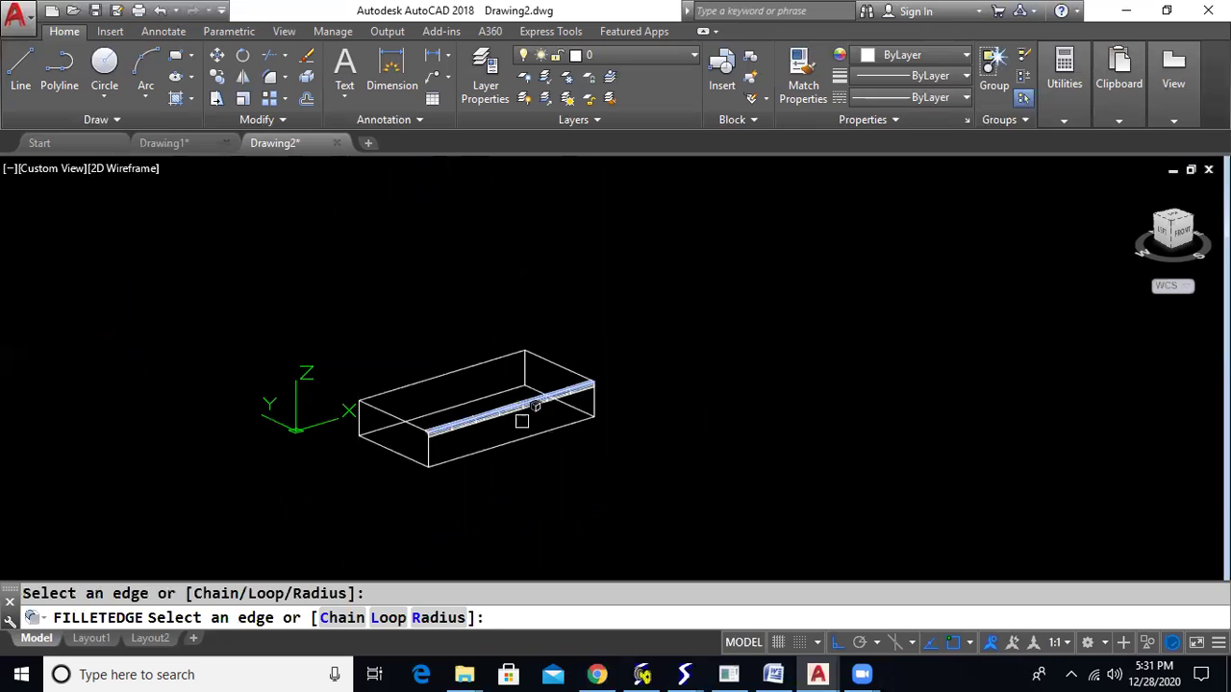
pyautogui.click(414, 425)
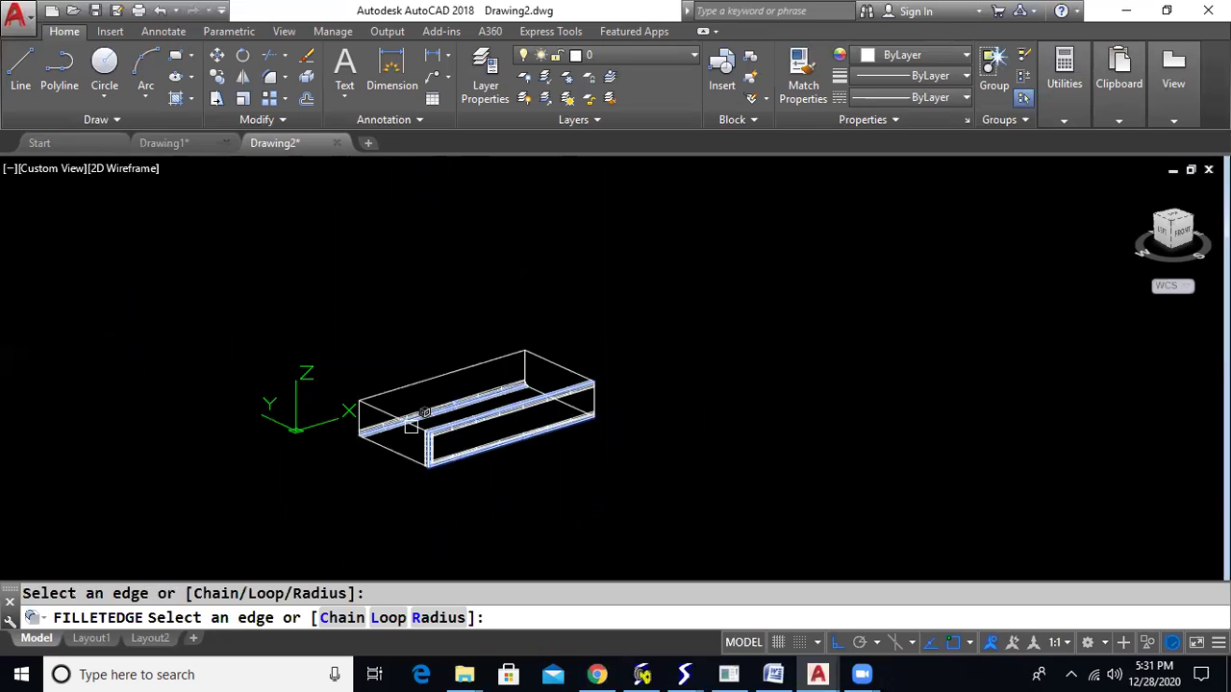
pyautogui.click(392, 445)
pyautogui.click(363, 419)
pyautogui.click(481, 364)
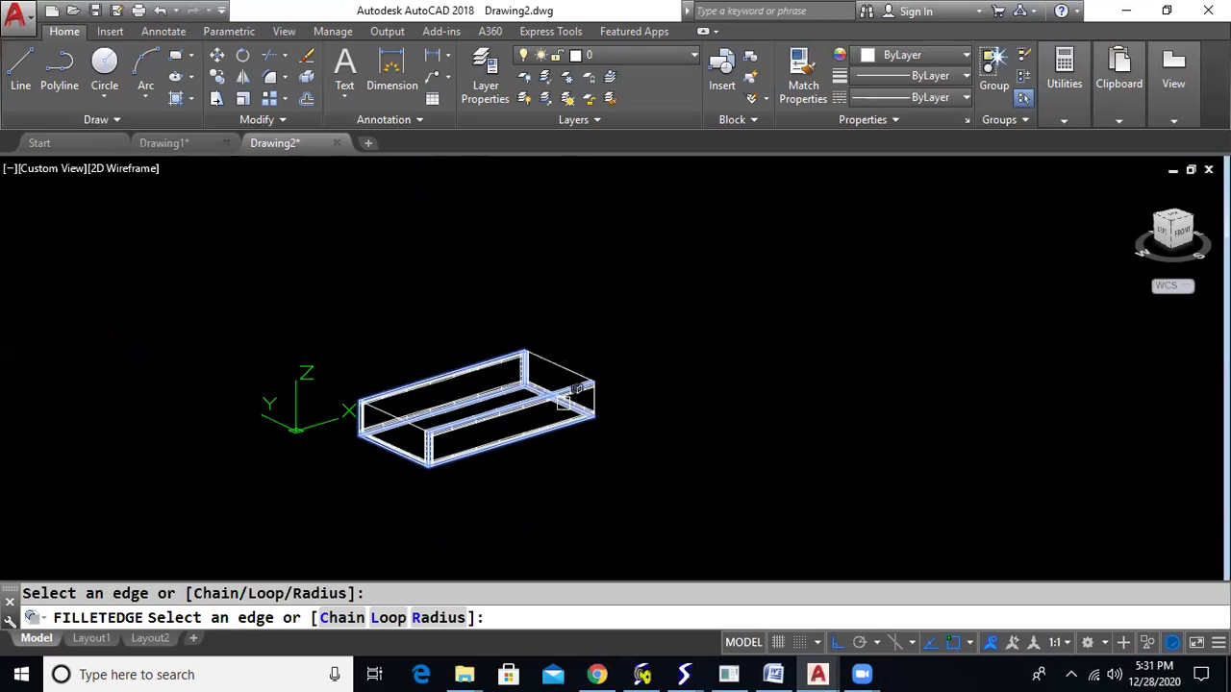
pyautogui.click(410, 428)
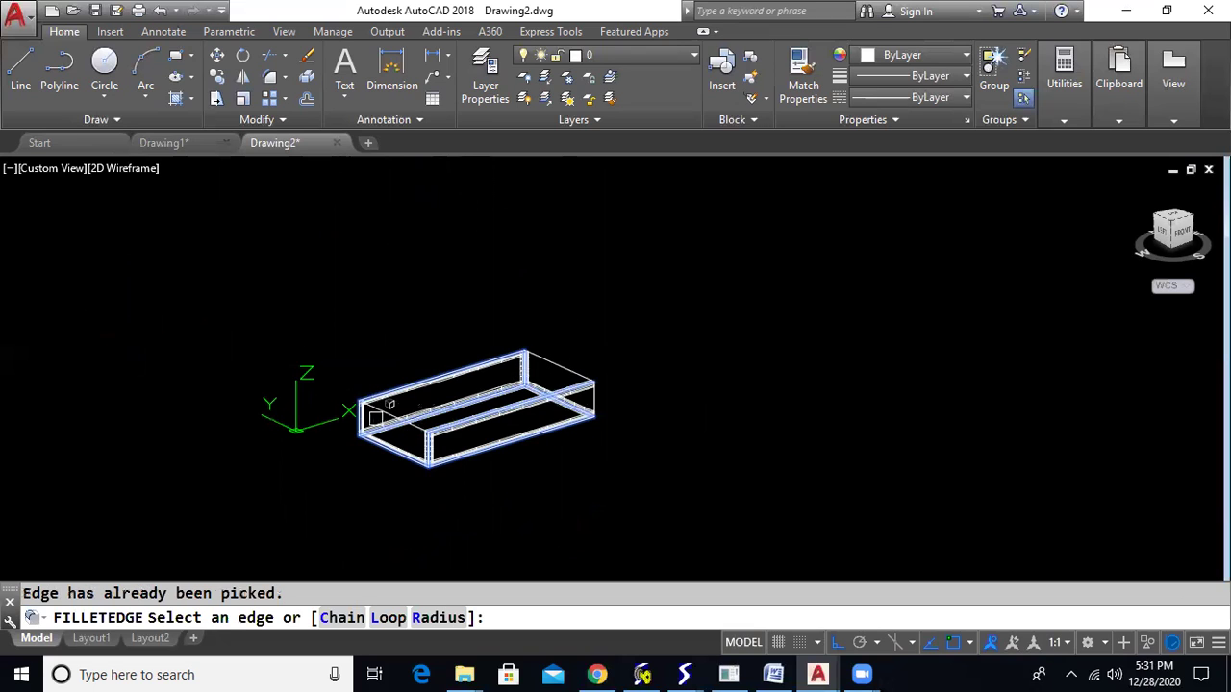
pyautogui.click(377, 416)
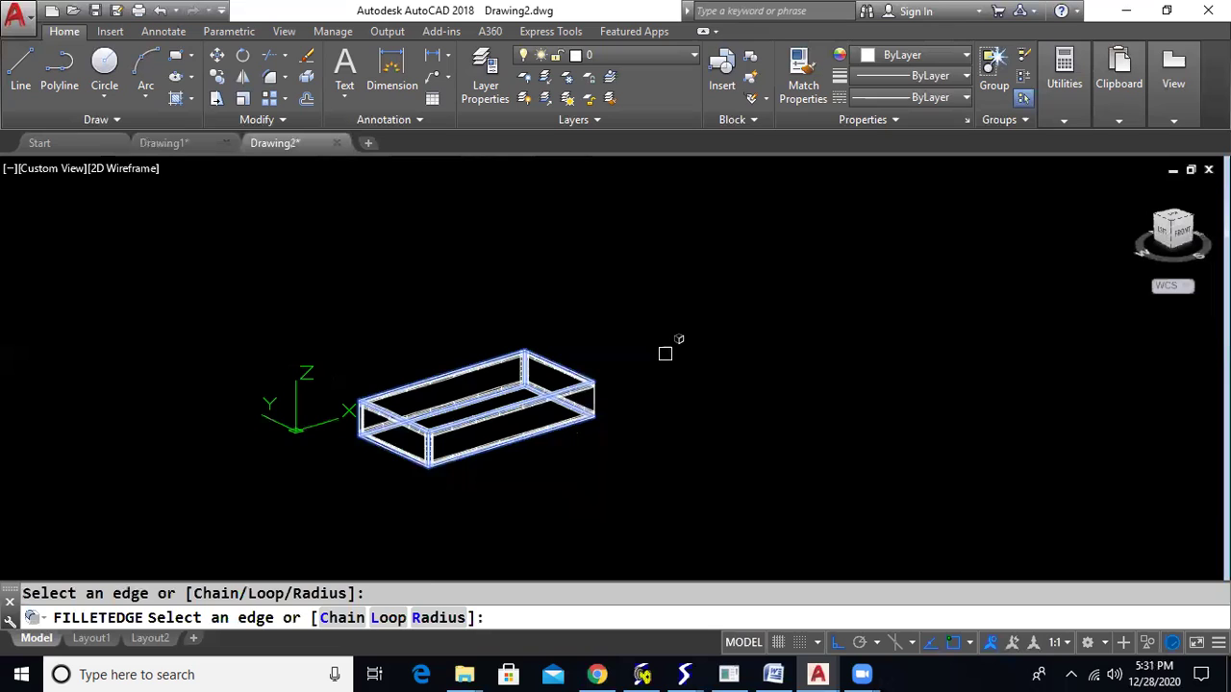
pyautogui.click(439, 618)
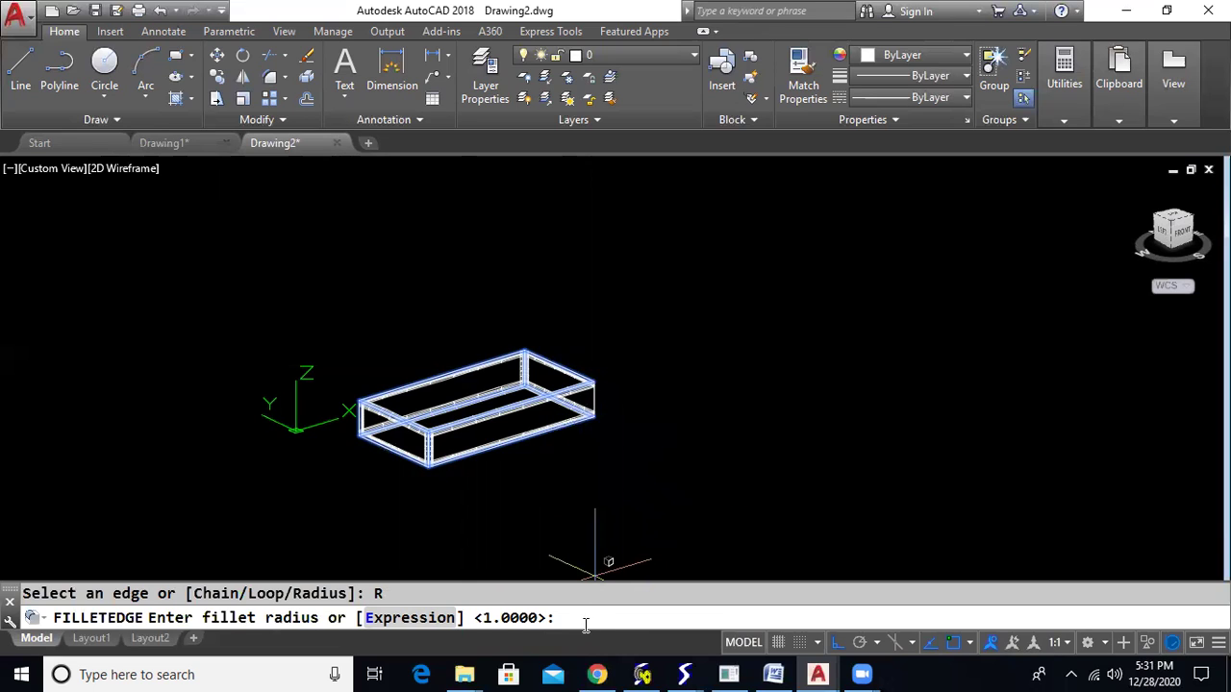
pyautogui.press('Return')
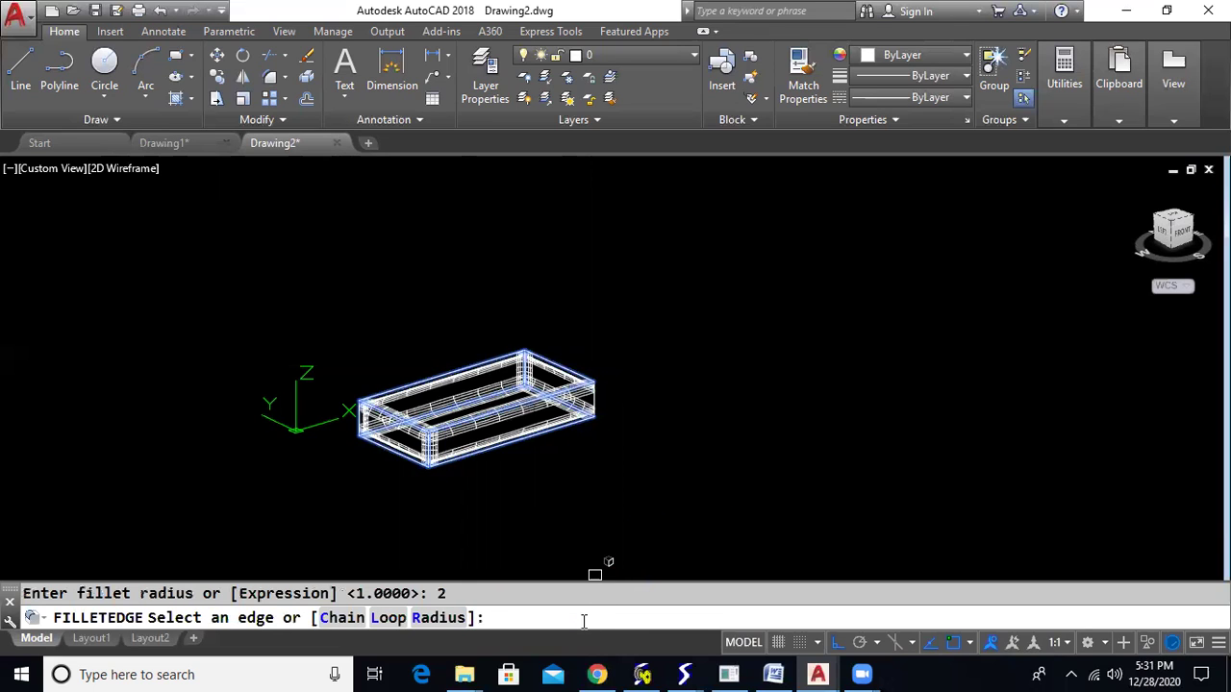
pyautogui.click(596, 396)
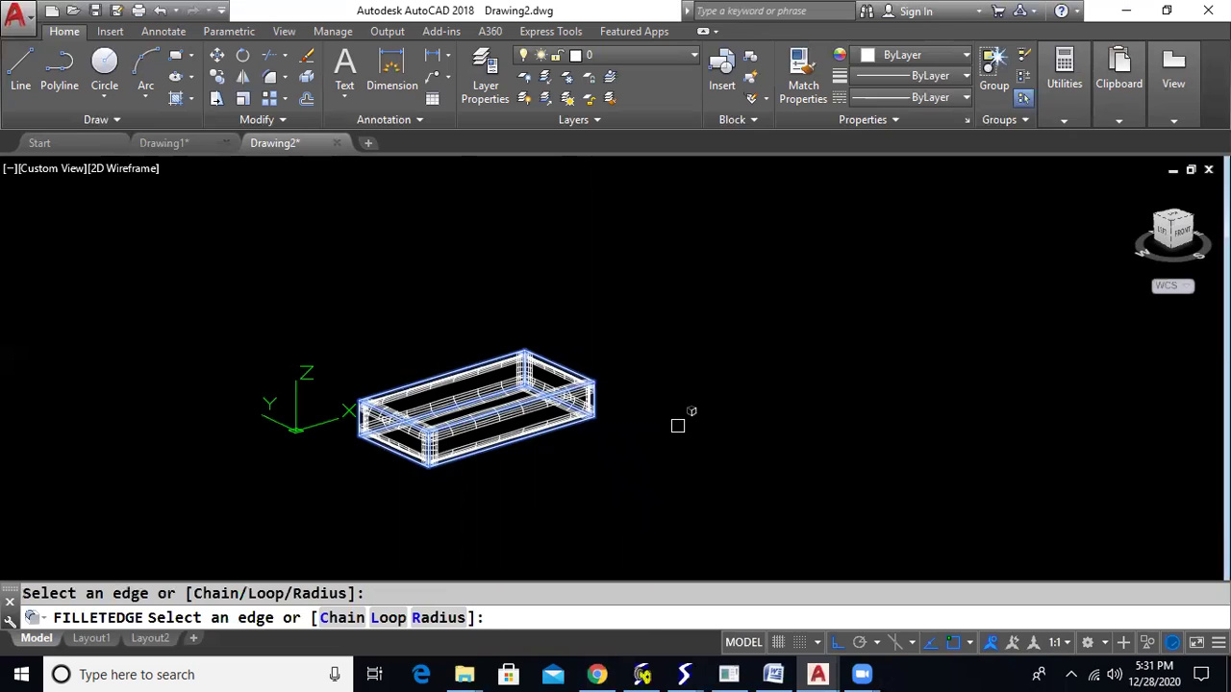
pyautogui.press('Return')
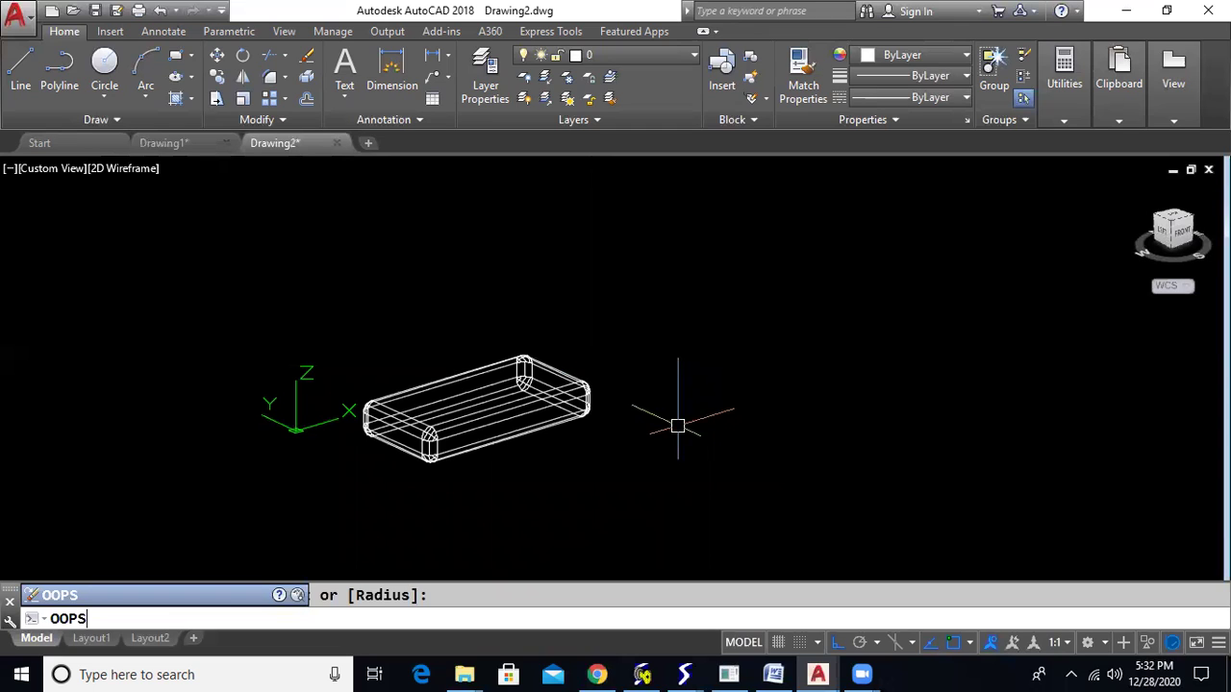
# Step: Restore the erased solids with OOPS and copy the base box, cushion and backrest three times side by side, corner to corner, away from the armrest
pyautogui.press('Return')
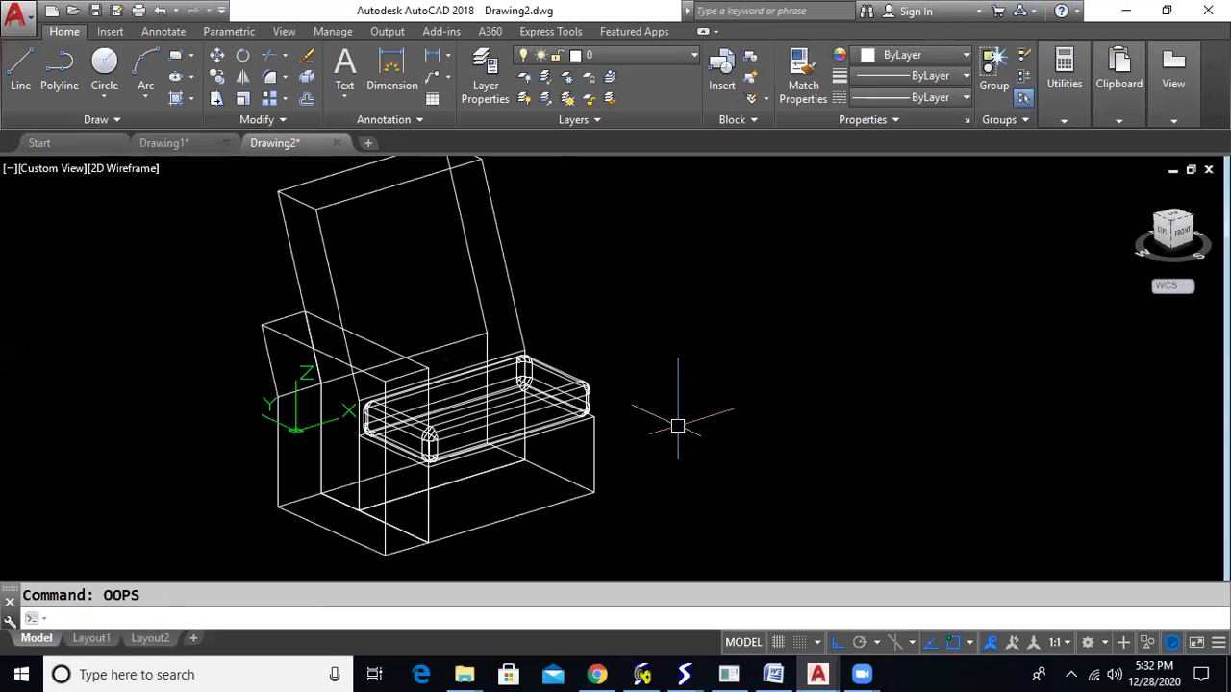
pyautogui.write('o')
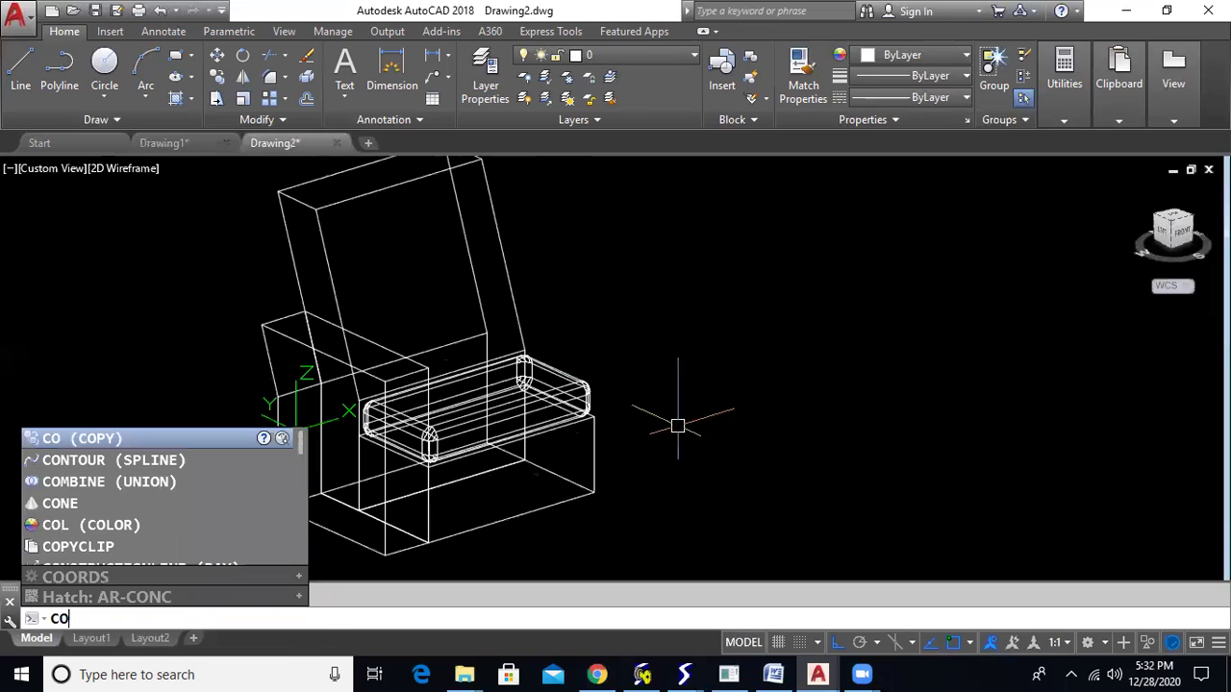
pyautogui.press('Return')
pyautogui.click(595, 495)
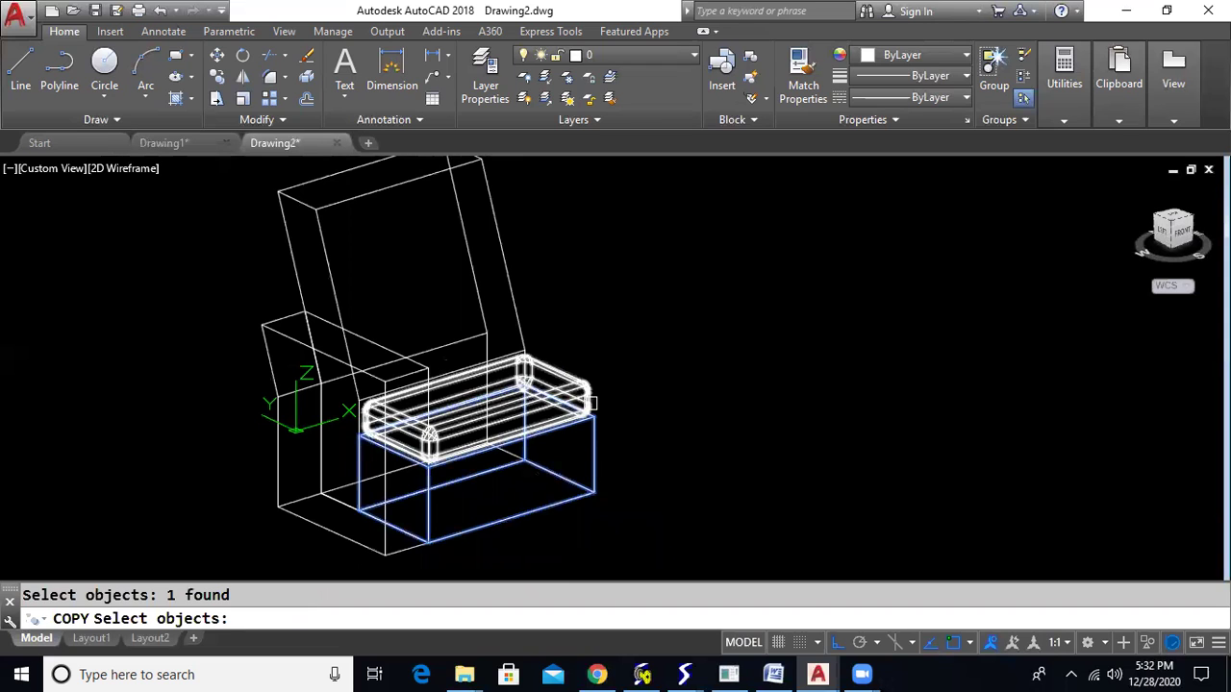
pyautogui.click(591, 402)
pyautogui.click(520, 330)
pyautogui.press('Return')
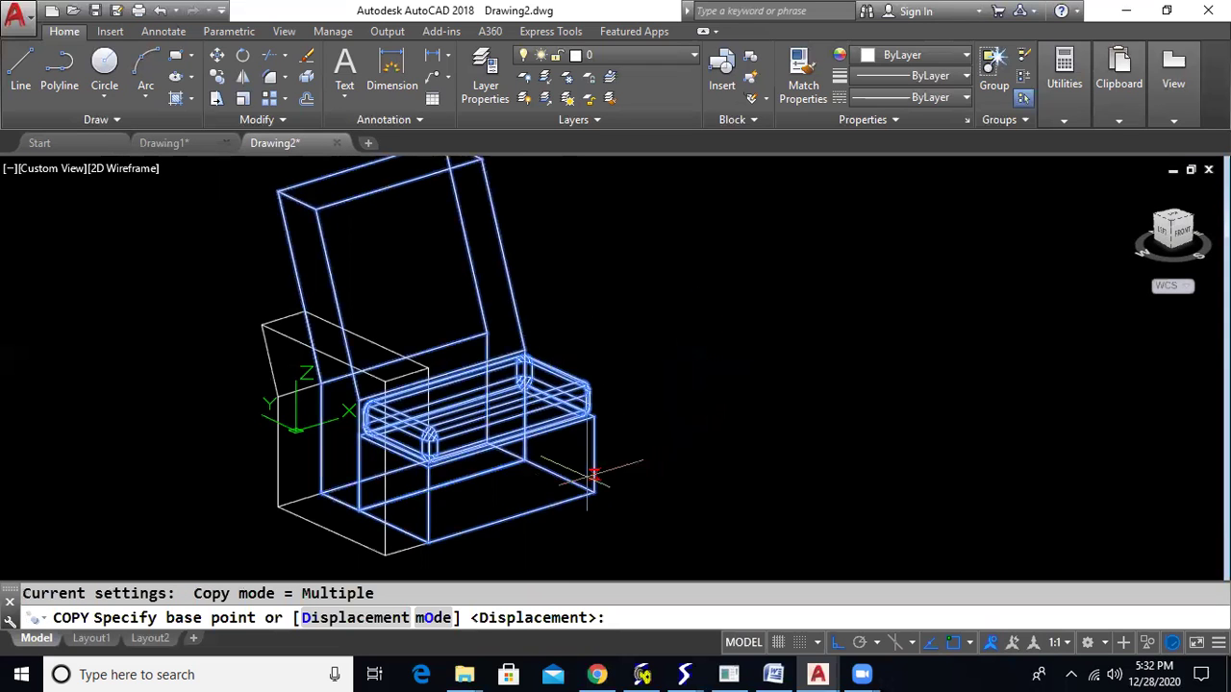
pyautogui.click(428, 544)
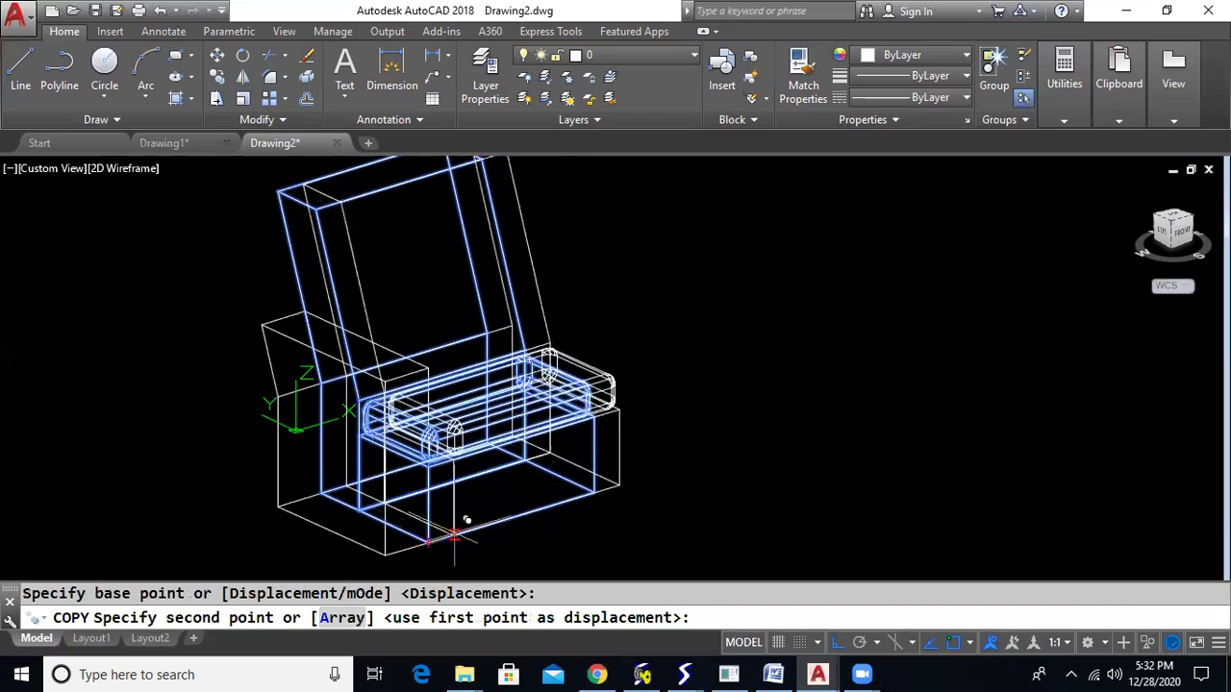
pyautogui.click(593, 494)
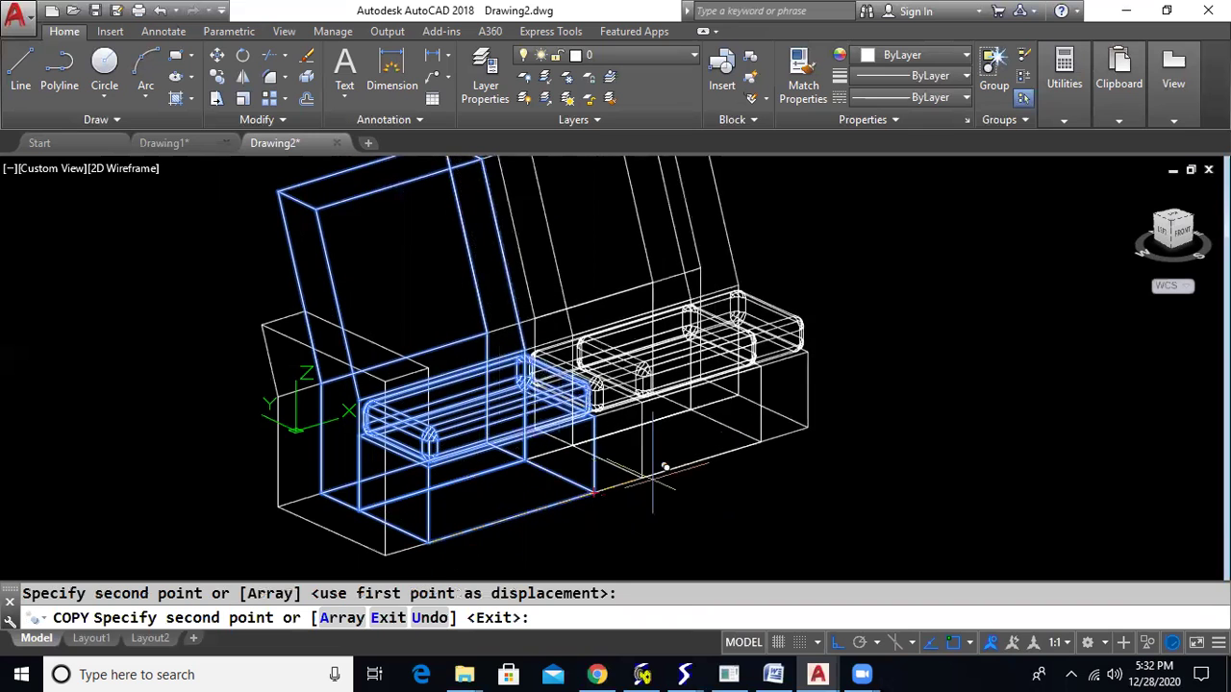
pyautogui.click(760, 442)
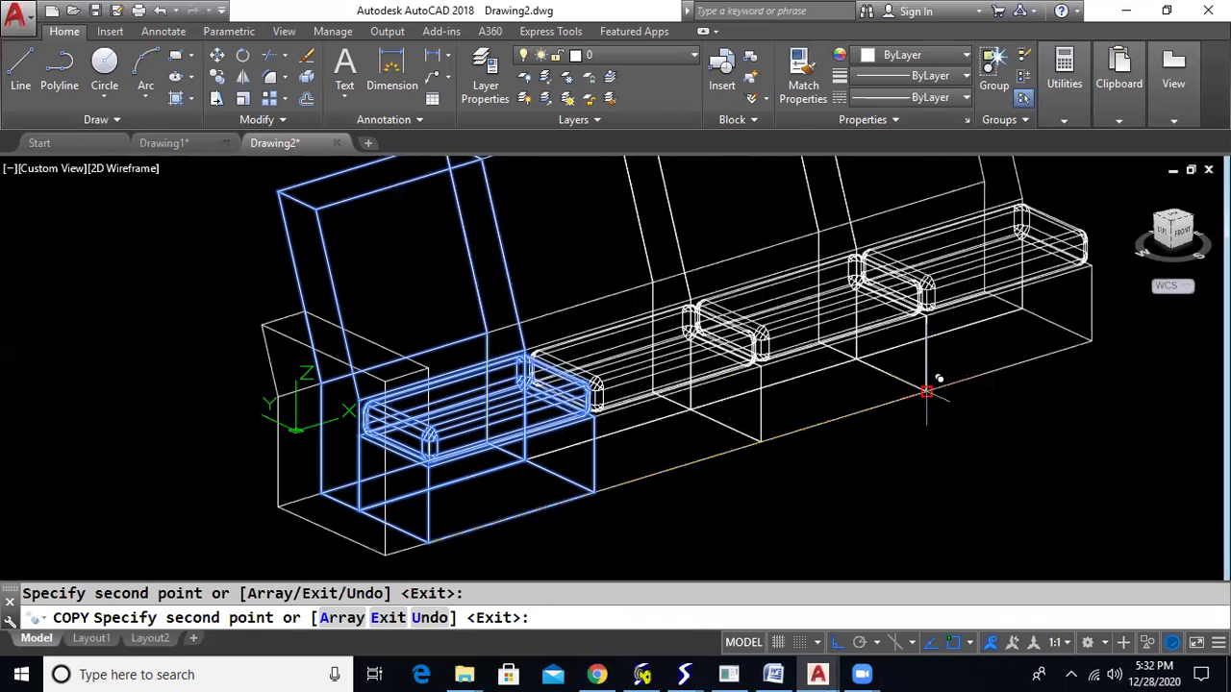
pyautogui.click(925, 383)
pyautogui.press('Escape')
# Step: Copy the armrest from its front bottom corner to the far end of the seat row
pyautogui.write('CO')
pyautogui.press('Return')
pyautogui.click(398, 554)
pyautogui.press('Return')
pyautogui.click(386, 555)
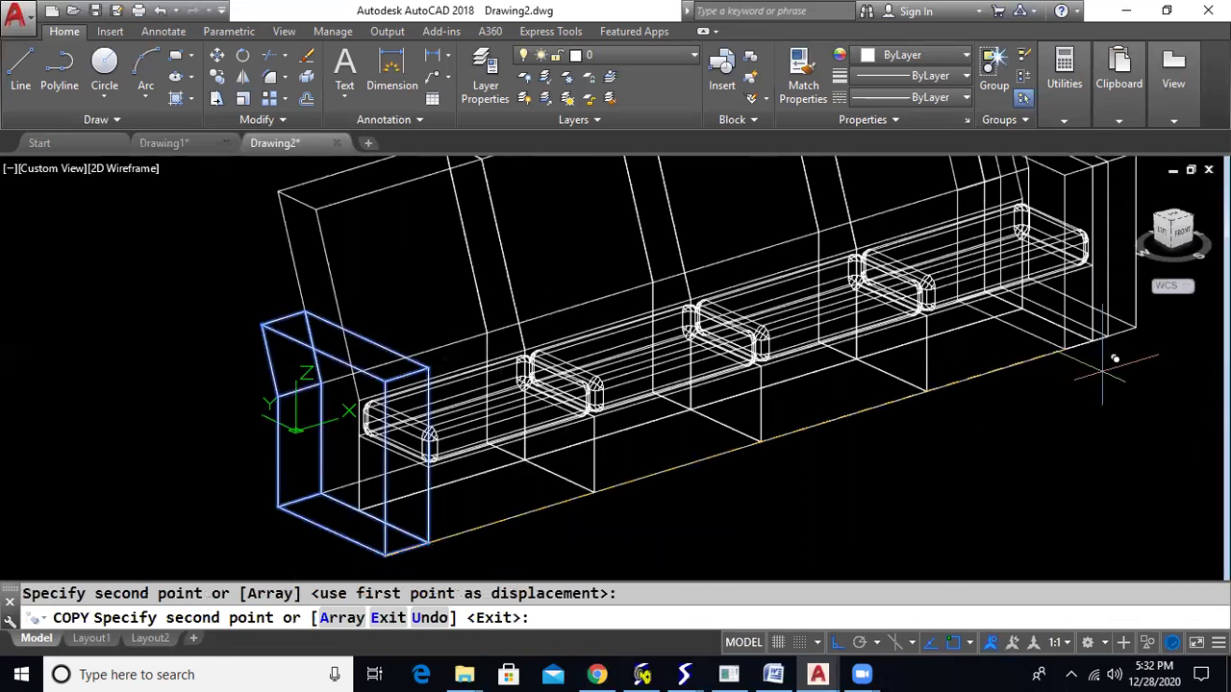
pyautogui.press('Escape')
pyautogui.scroll(-3, 1097, 438)
pyautogui.moveTo(1100, 440); pyautogui.dragTo(875, 449, button='middle')
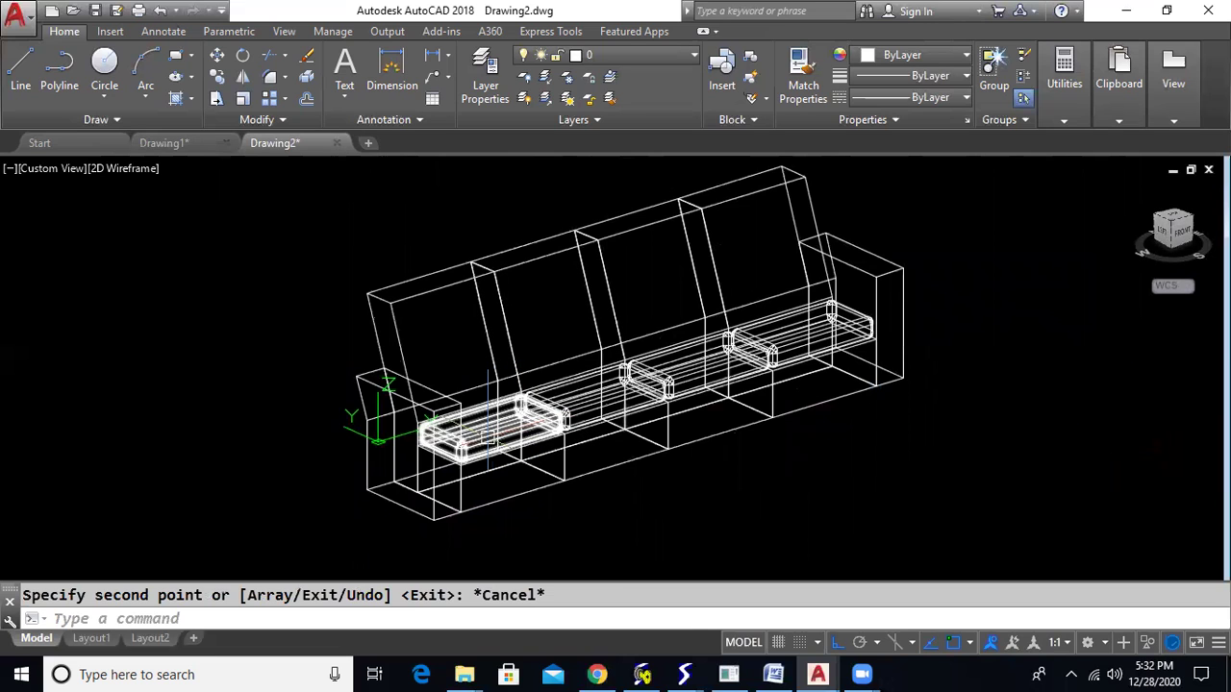
# Step: Color the four seat cushions green and display the model in the Realistic visual style
pyautogui.click(673, 387)
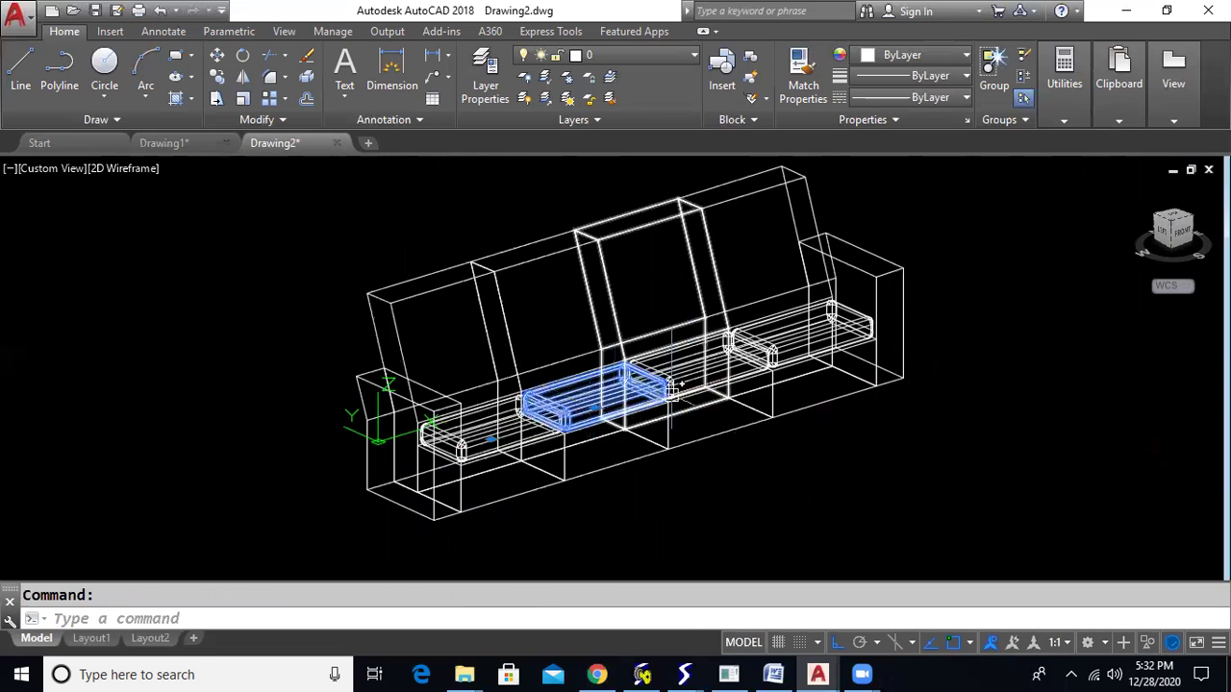
pyautogui.click(698, 360)
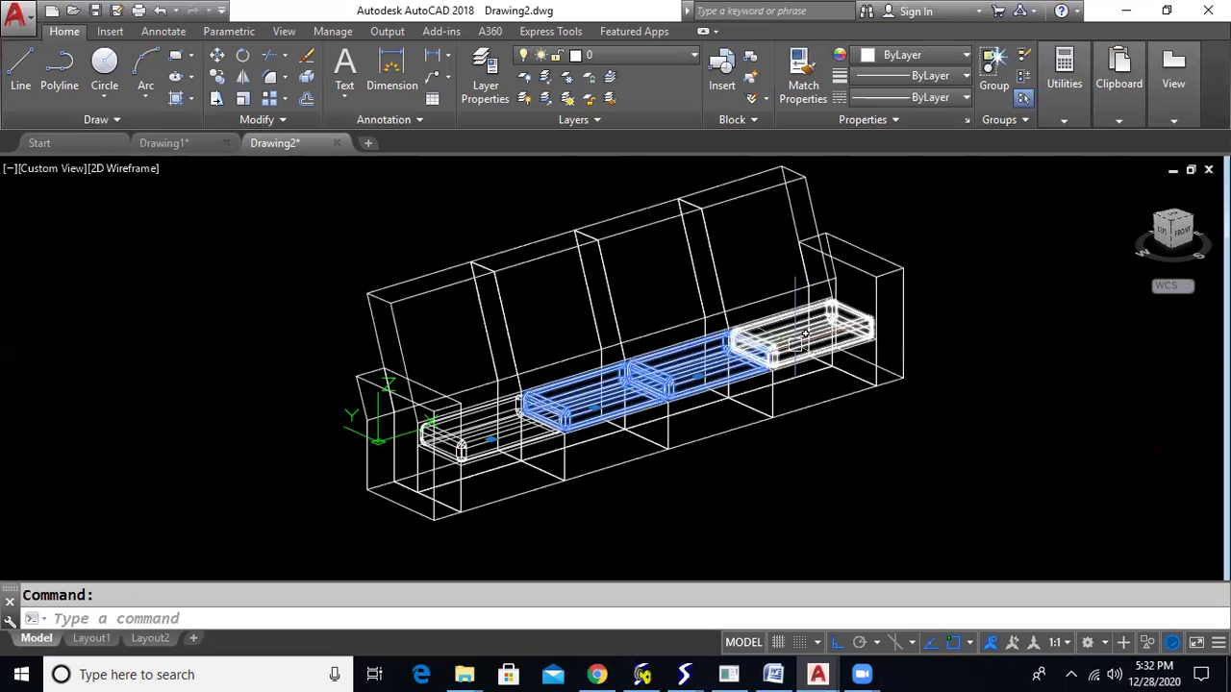
pyautogui.click(805, 334)
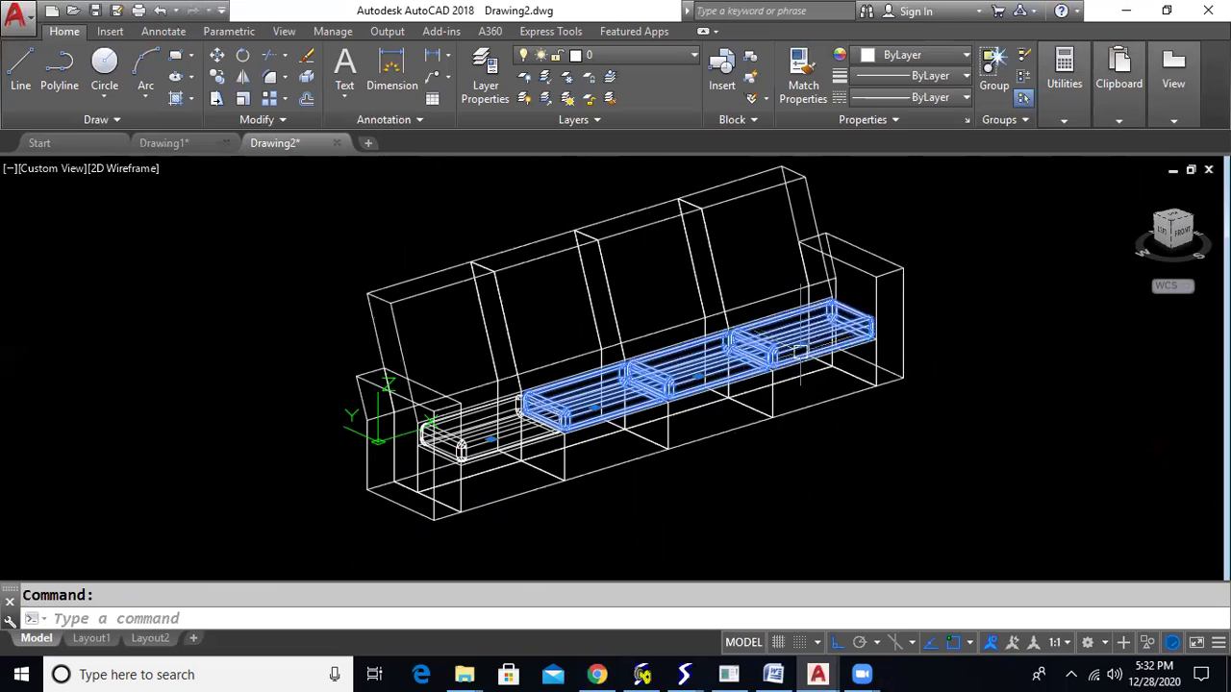
pyautogui.click(890, 55)
pyautogui.click(901, 243)
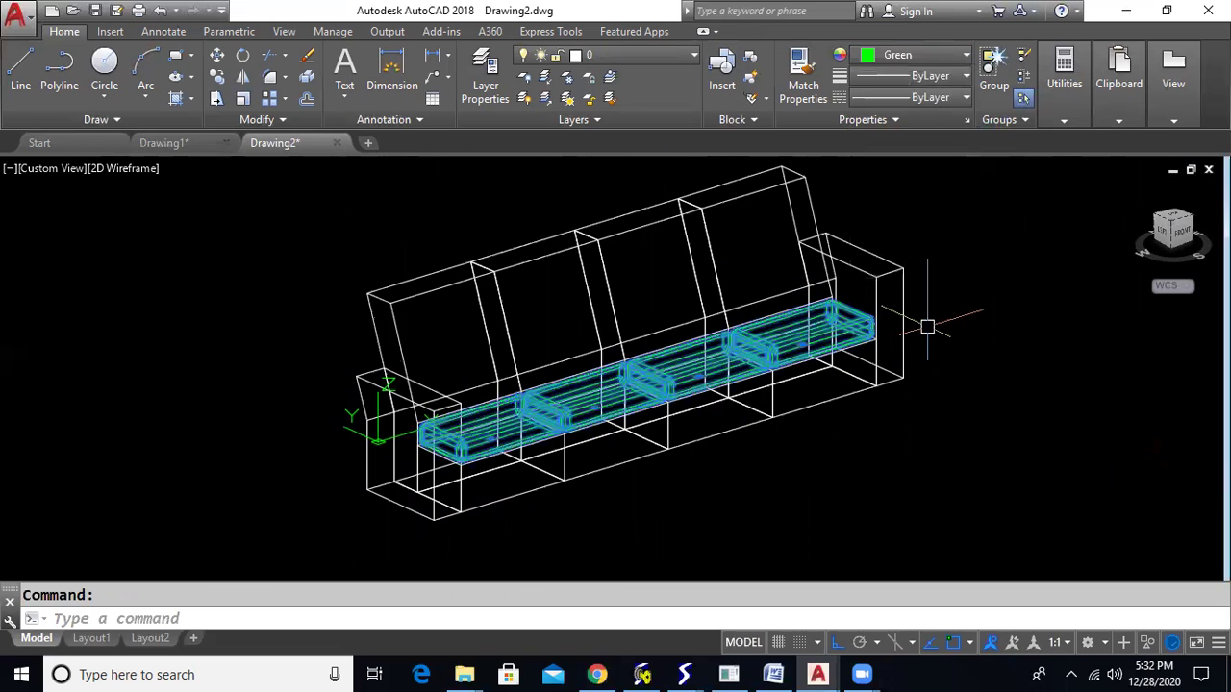
pyautogui.press('Escape')
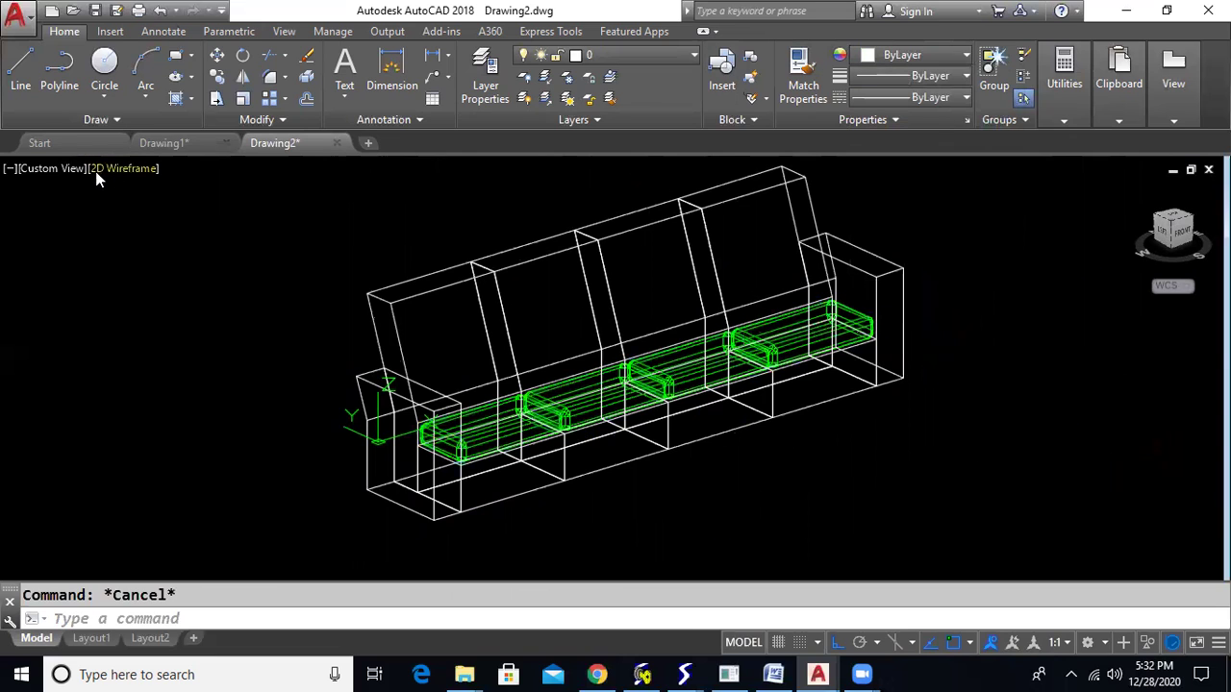
pyautogui.click(106, 171)
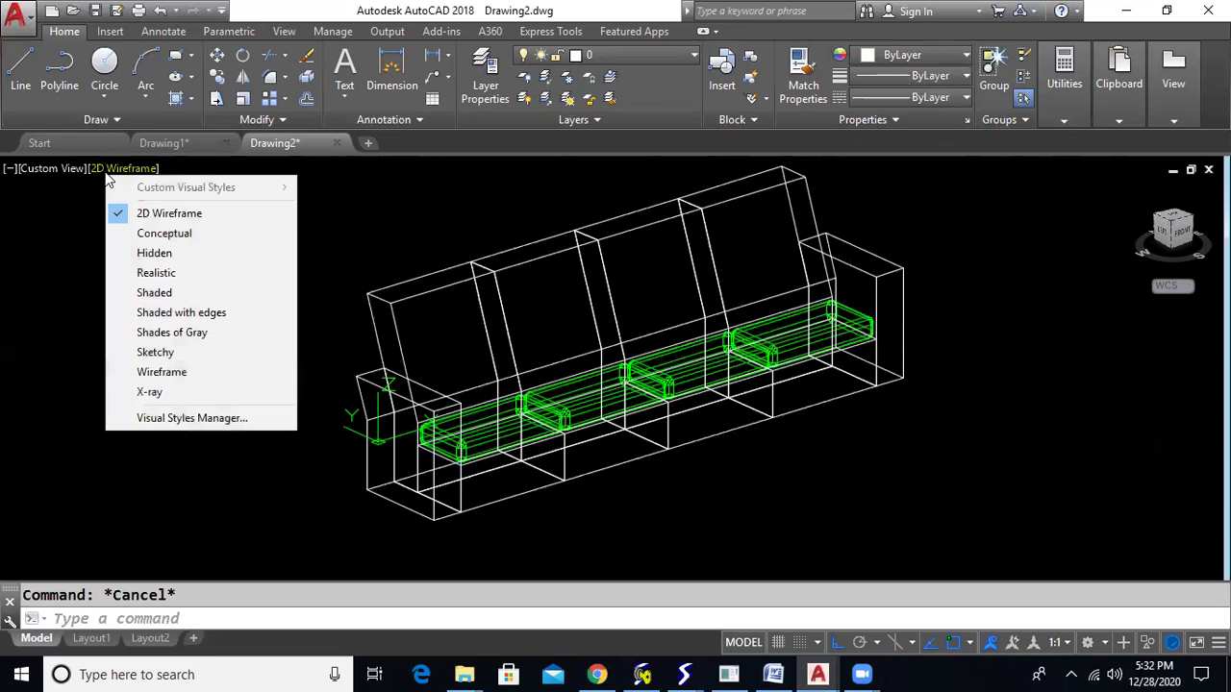
pyautogui.click(159, 274)
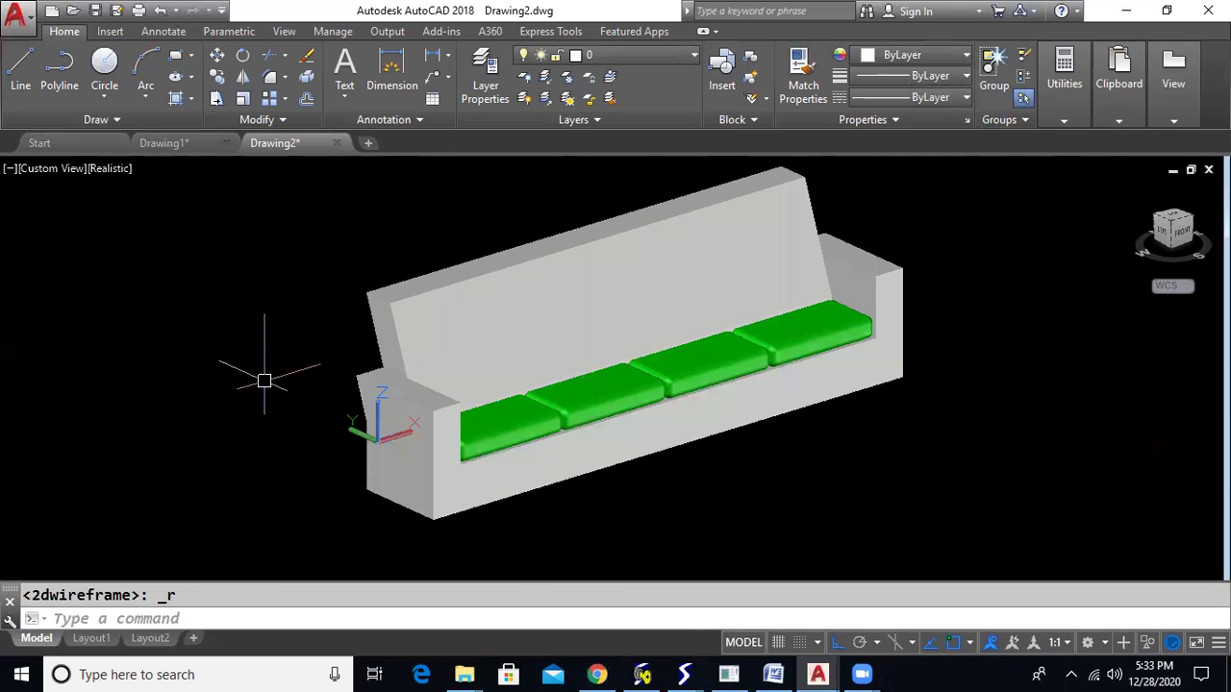
# Step: Draw a rectangle on the sofa's underside, inset from its edges and spanning nearly its full length
pyautogui.moveTo(794, 432)
pyautogui.keyDown('shift'); pyautogui.mouseDown(button='middle')
pyautogui.moveTo(498, 453)
pyautogui.moveTo(558, 453)
pyautogui.moveTo(646, 406)
pyautogui.moveTo(764, 459)
pyautogui.moveTo(881, 432)
pyautogui.moveTo(773, 453)
pyautogui.moveTo(627, 449)
pyautogui.moveTo(602, 407)
pyautogui.moveTo(699, 426)
pyautogui.moveTo(701, 330)
pyautogui.moveTo(689, 448)
pyautogui.moveTo(720, 329)
pyautogui.mouseUp(button='middle'); pyautogui.keyUp('shift')
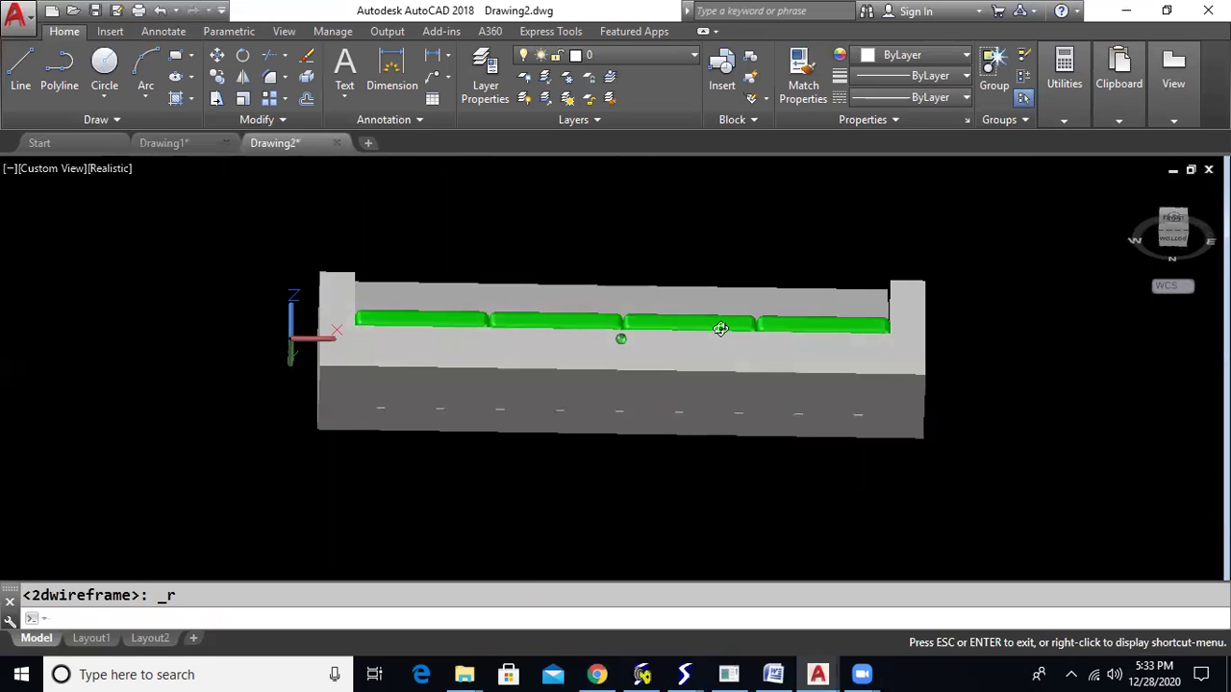
pyautogui.click(755, 331)
pyautogui.write('rec')
pyautogui.press('Return')
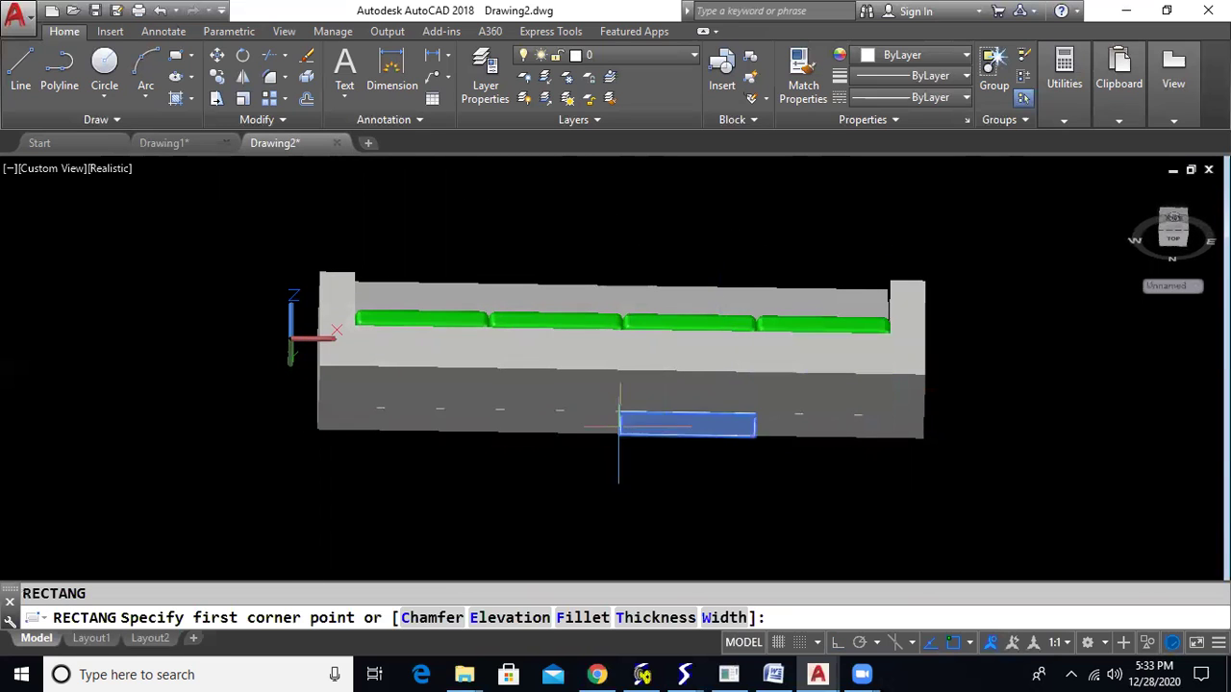
pyautogui.scroll(3, 459, 413)
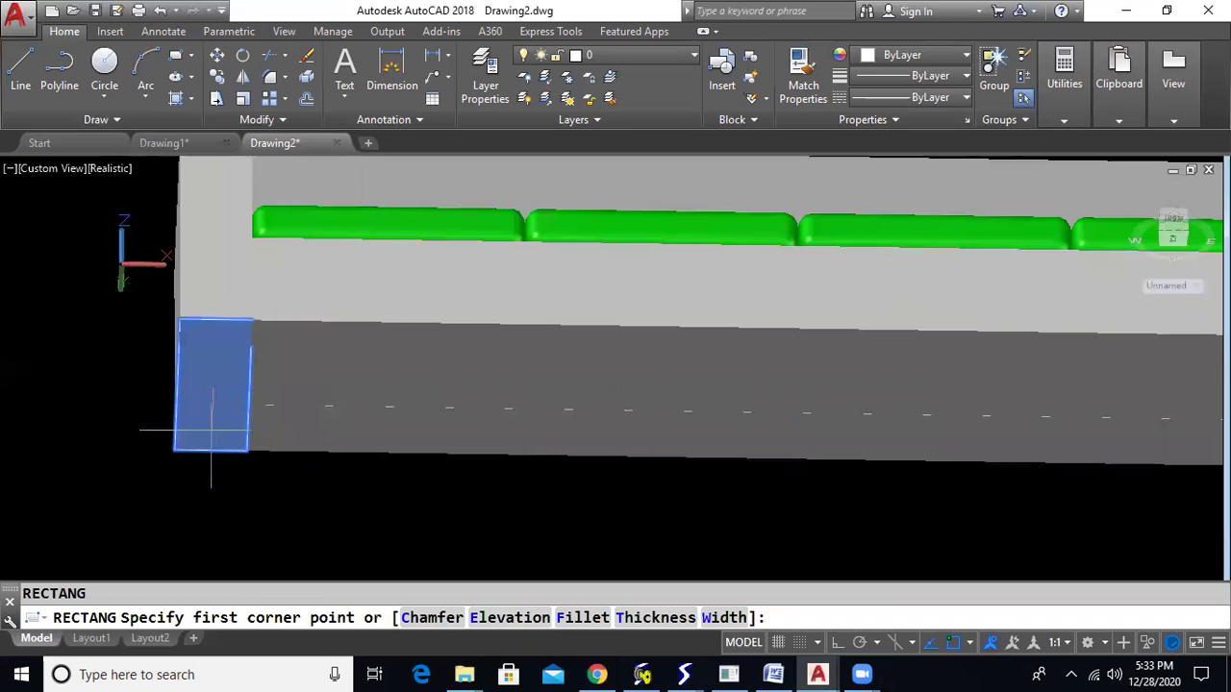
pyautogui.click(210, 428)
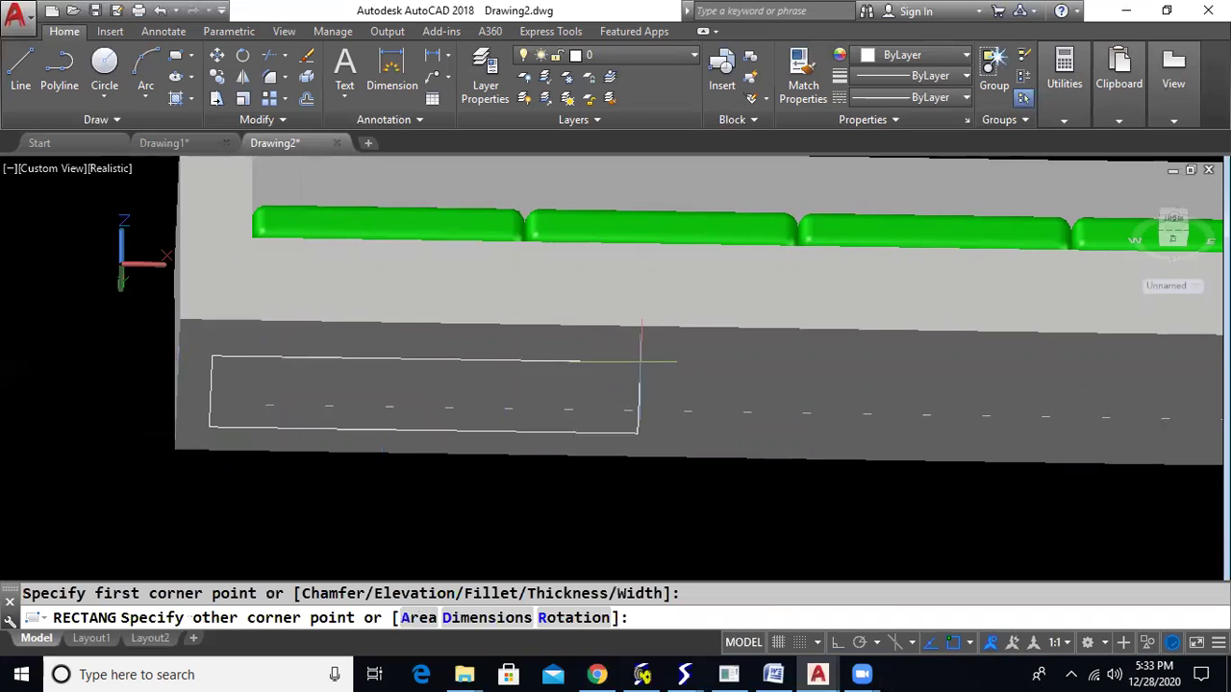
pyautogui.moveTo(802, 366); pyautogui.dragTo(574, 401, button='middle')
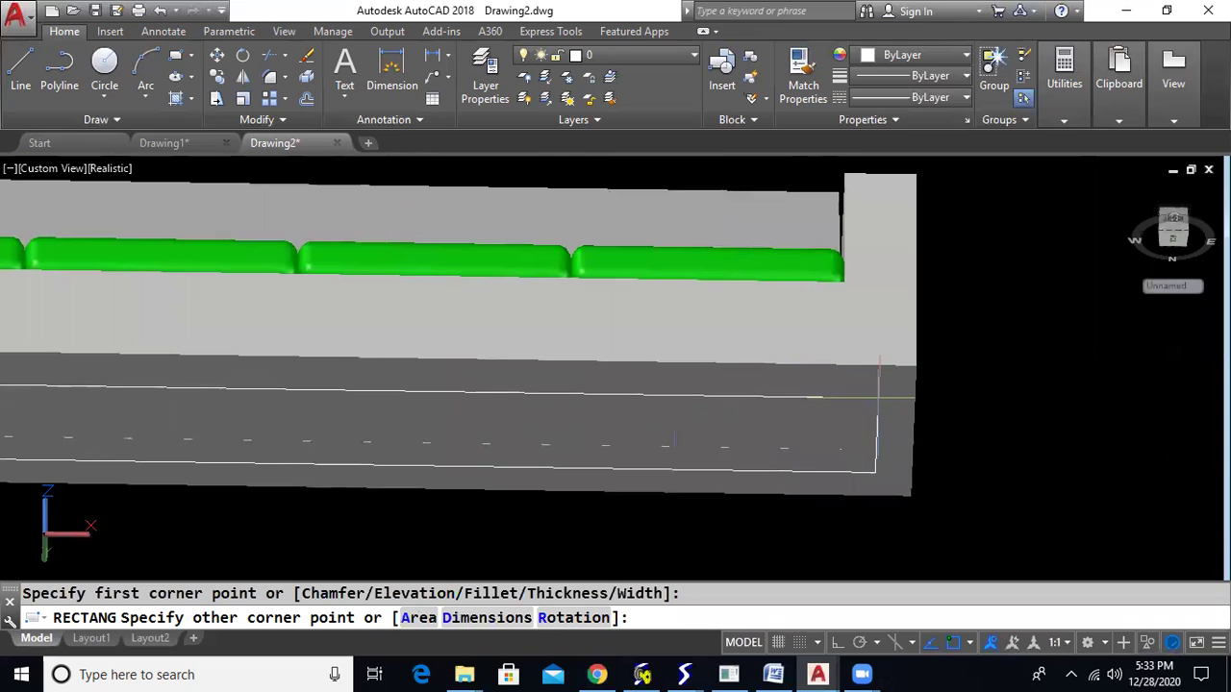
pyautogui.click(877, 392)
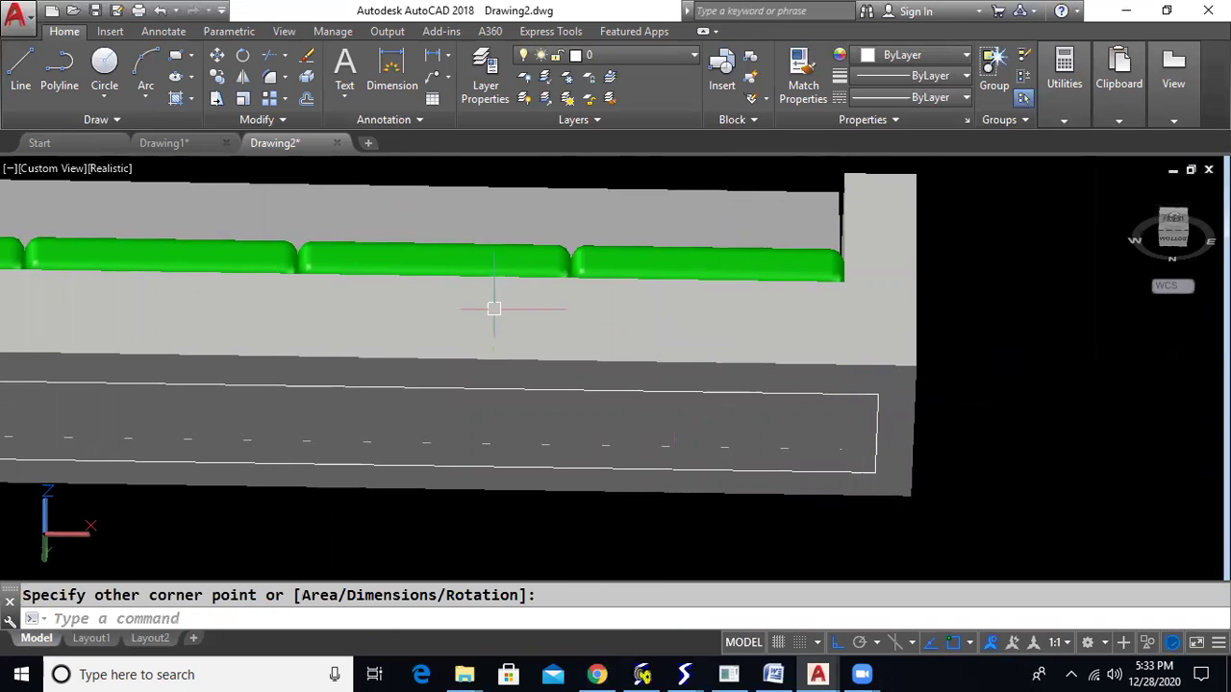
# Step: Switch the model to the Front preset view for drawing in the front plane
pyautogui.click(51, 169)
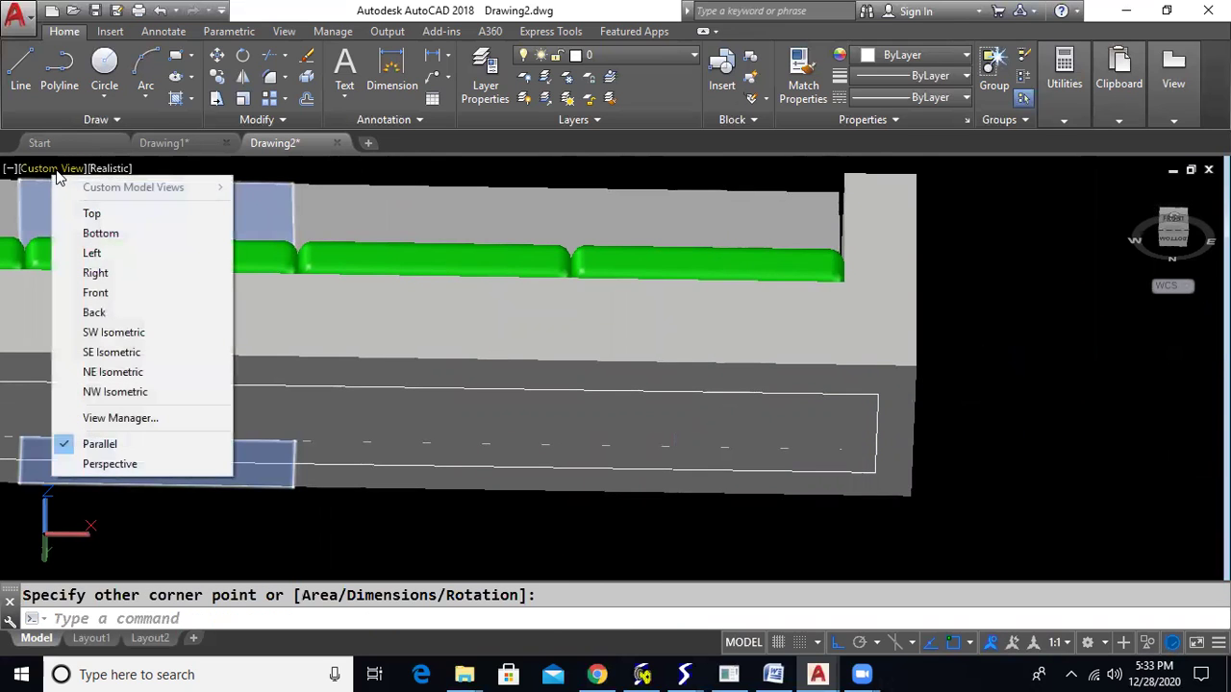
pyautogui.click(45, 172)
pyautogui.click(44, 172)
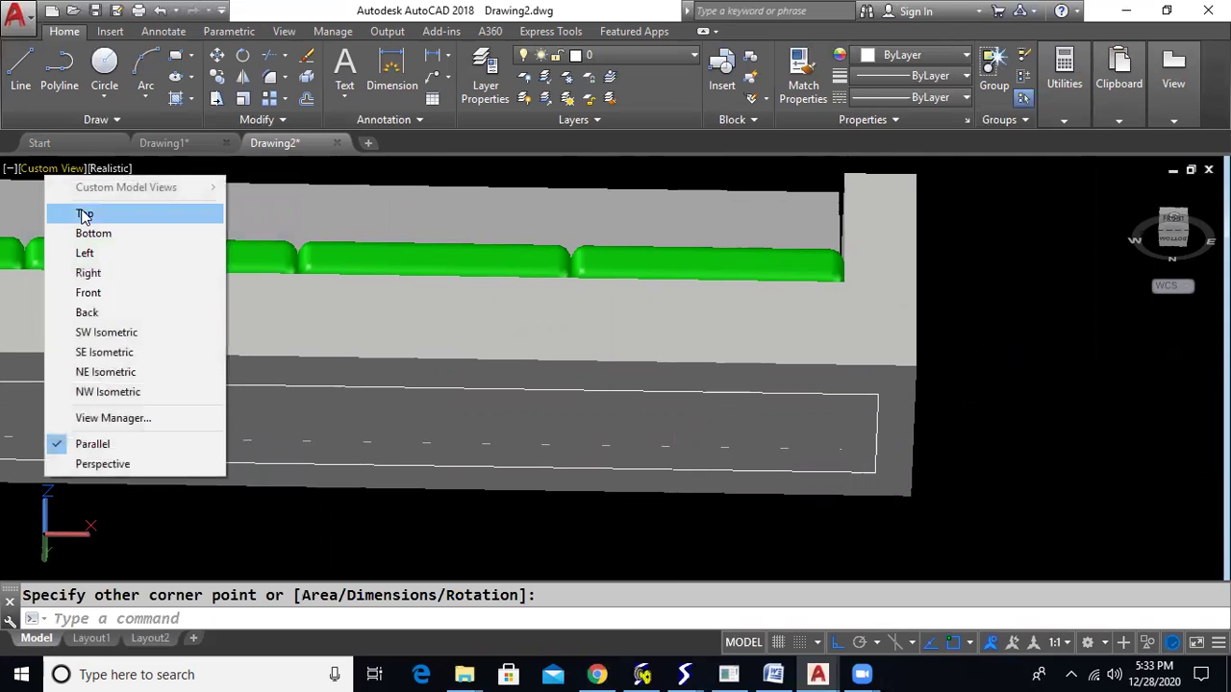
pyautogui.click(126, 330)
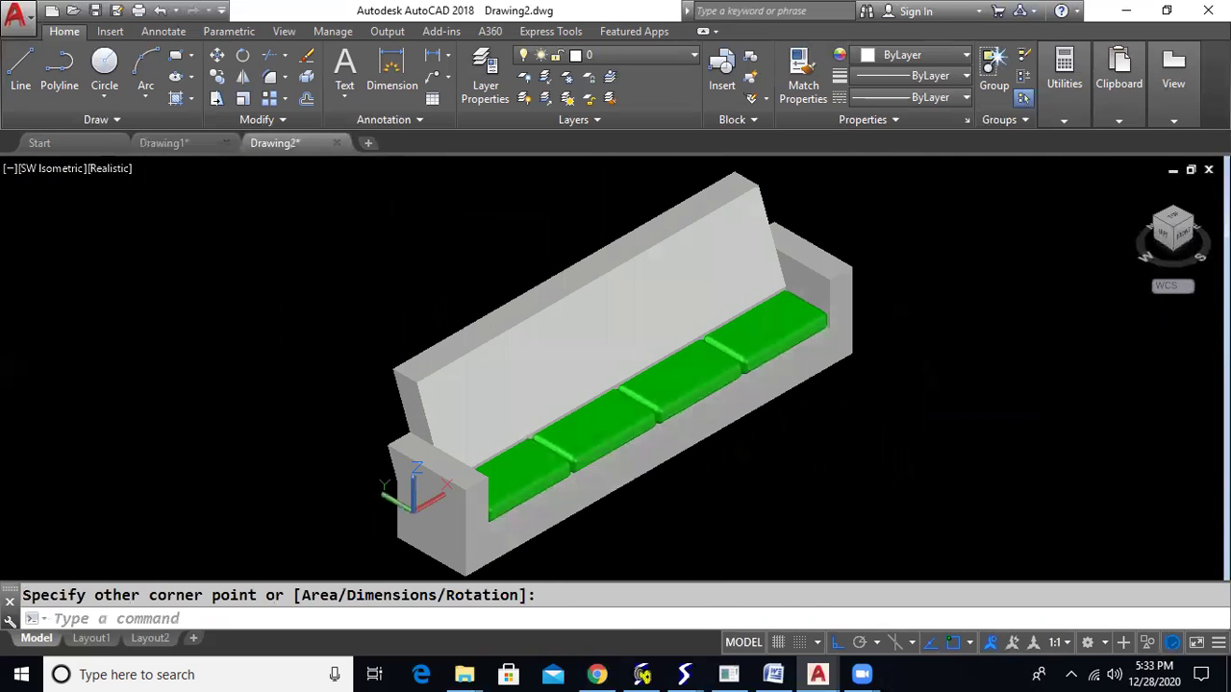
pyautogui.click(40, 171)
pyautogui.click(85, 211)
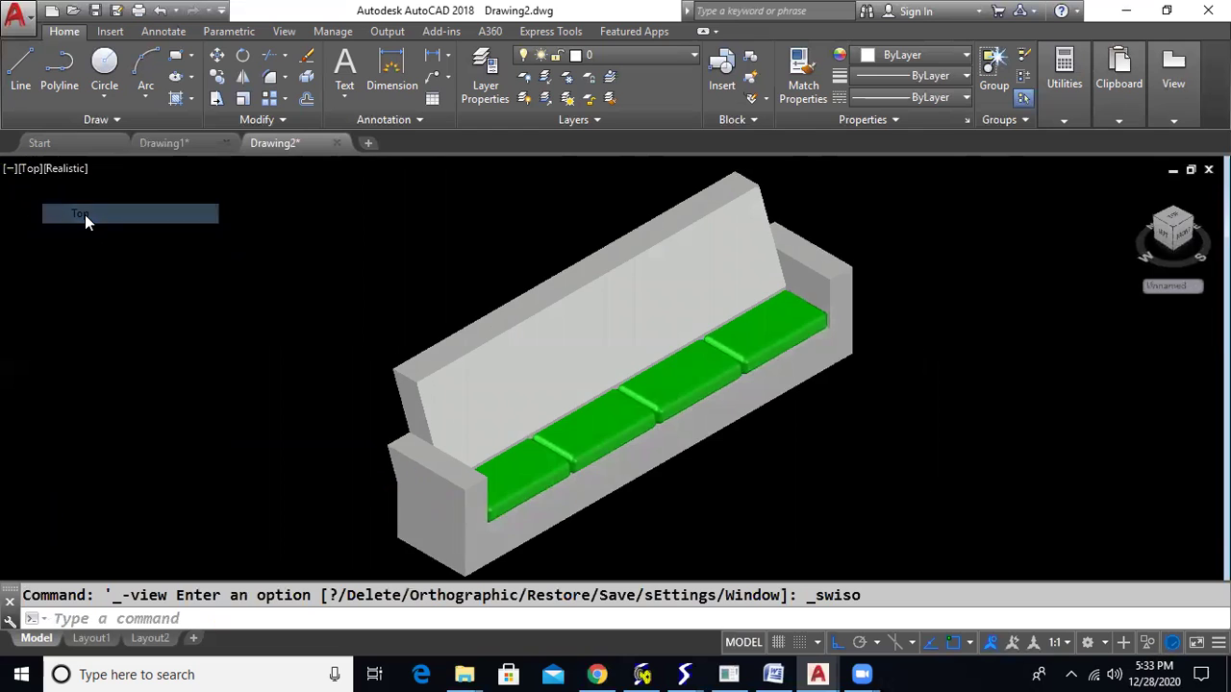
pyautogui.click(33, 169)
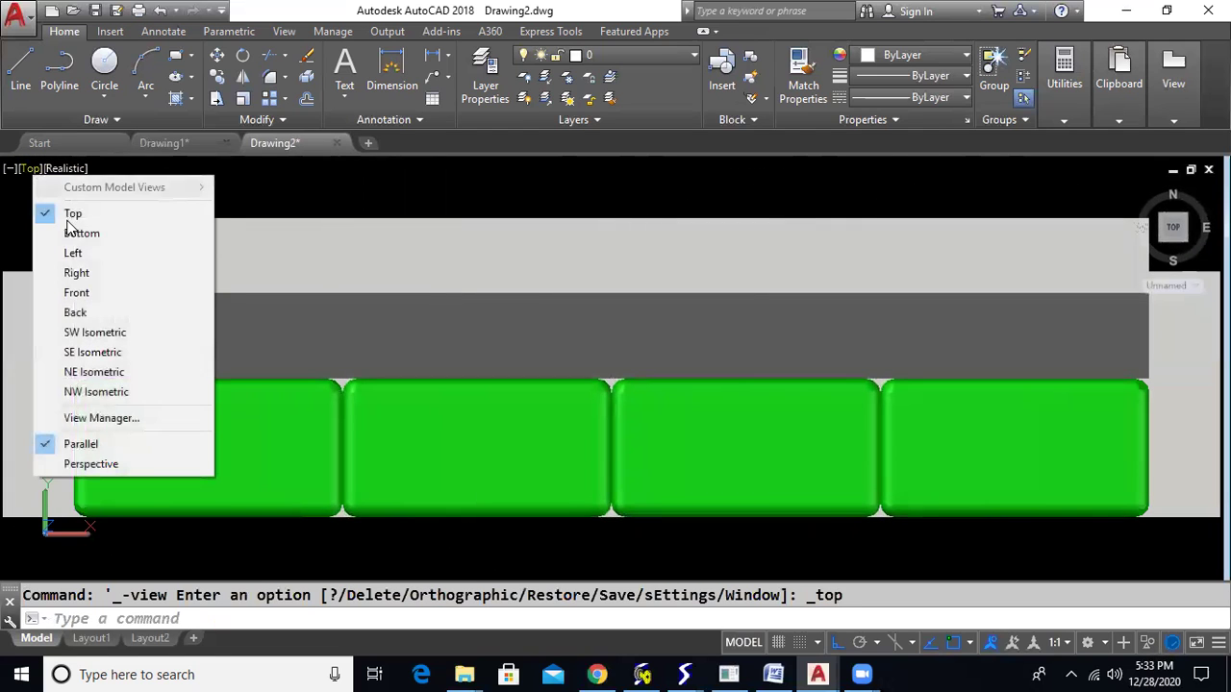
pyautogui.click(92, 293)
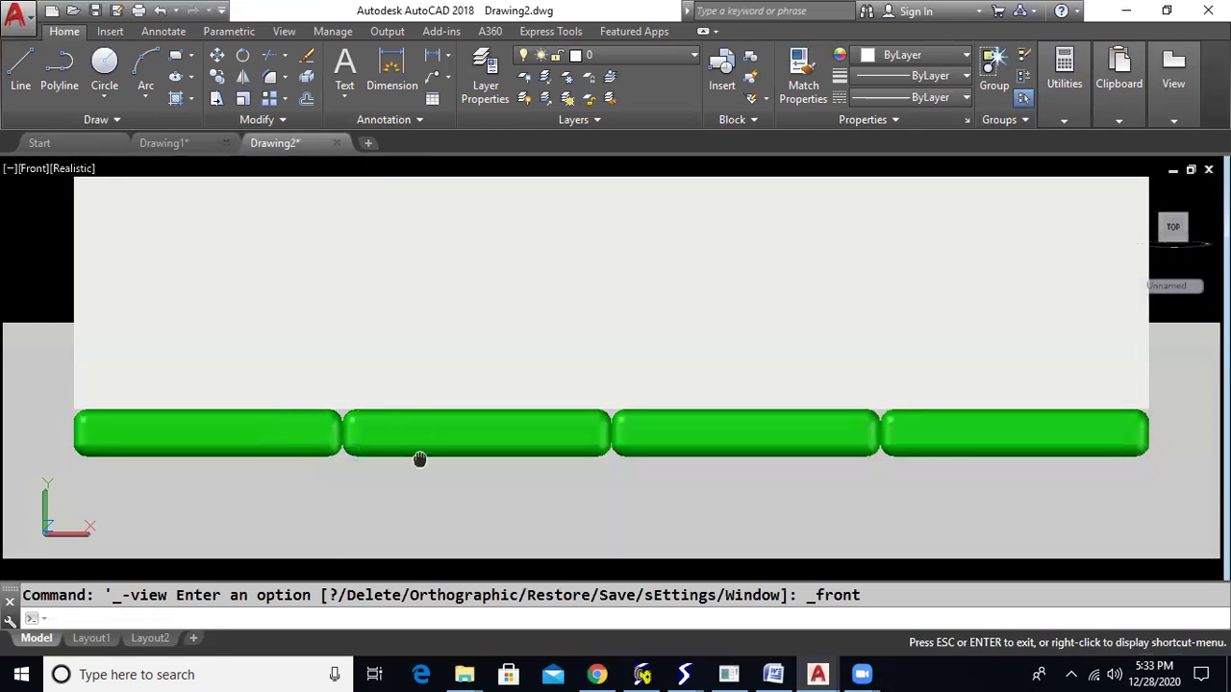
# Step: Draw a short vertical line in the empty space below the sofa as the center axis of a leg profile
pyautogui.moveTo(418, 458); pyautogui.dragTo(438, 369, button='middle')
pyautogui.scroll(-2, 437, 370)
pyautogui.write('l')
pyautogui.press('Return')
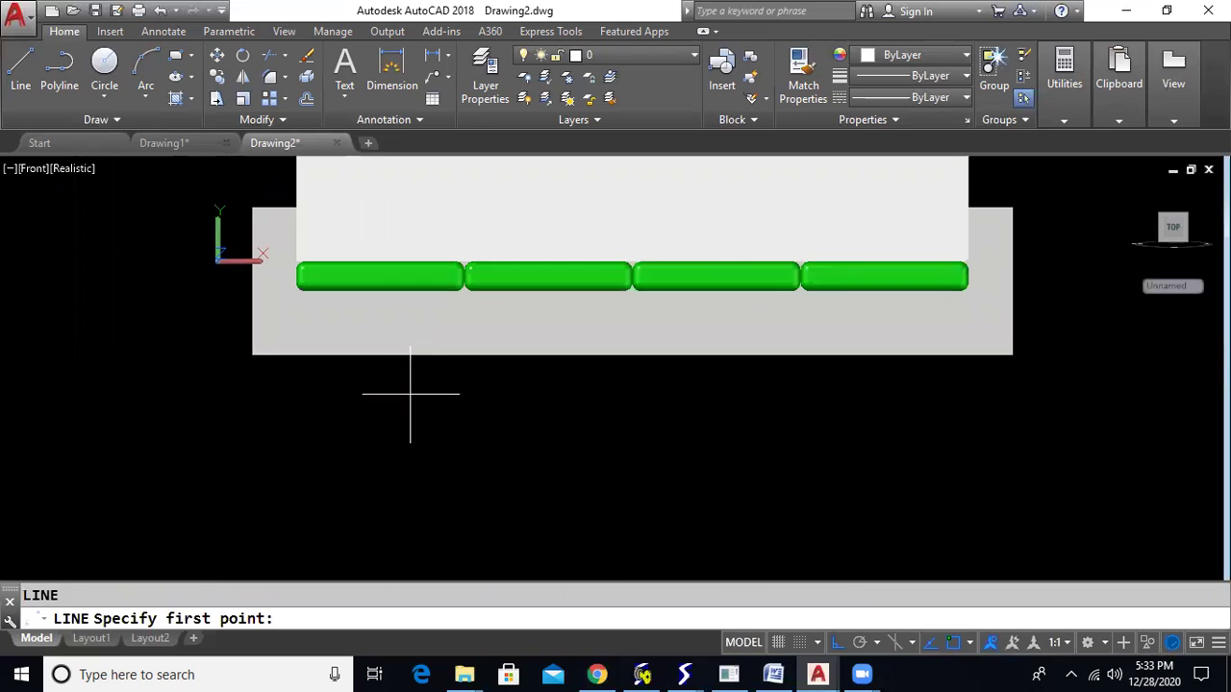
pyautogui.click(351, 393)
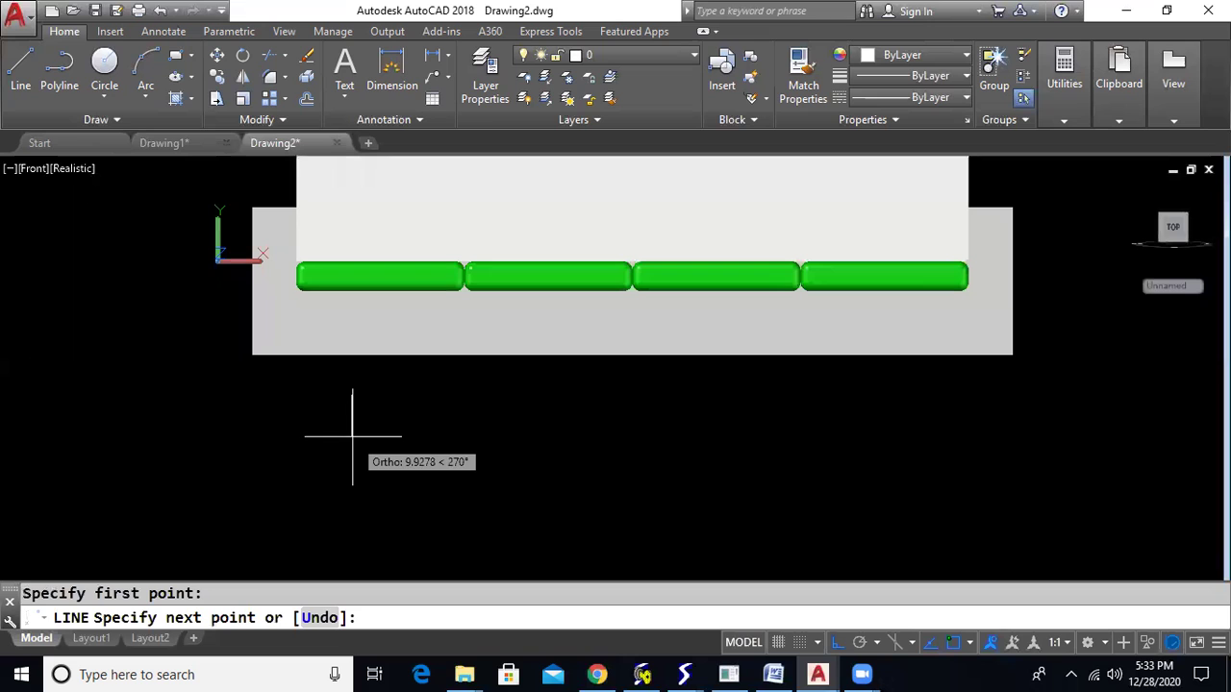
pyautogui.click(351, 429)
pyautogui.press('Escape')
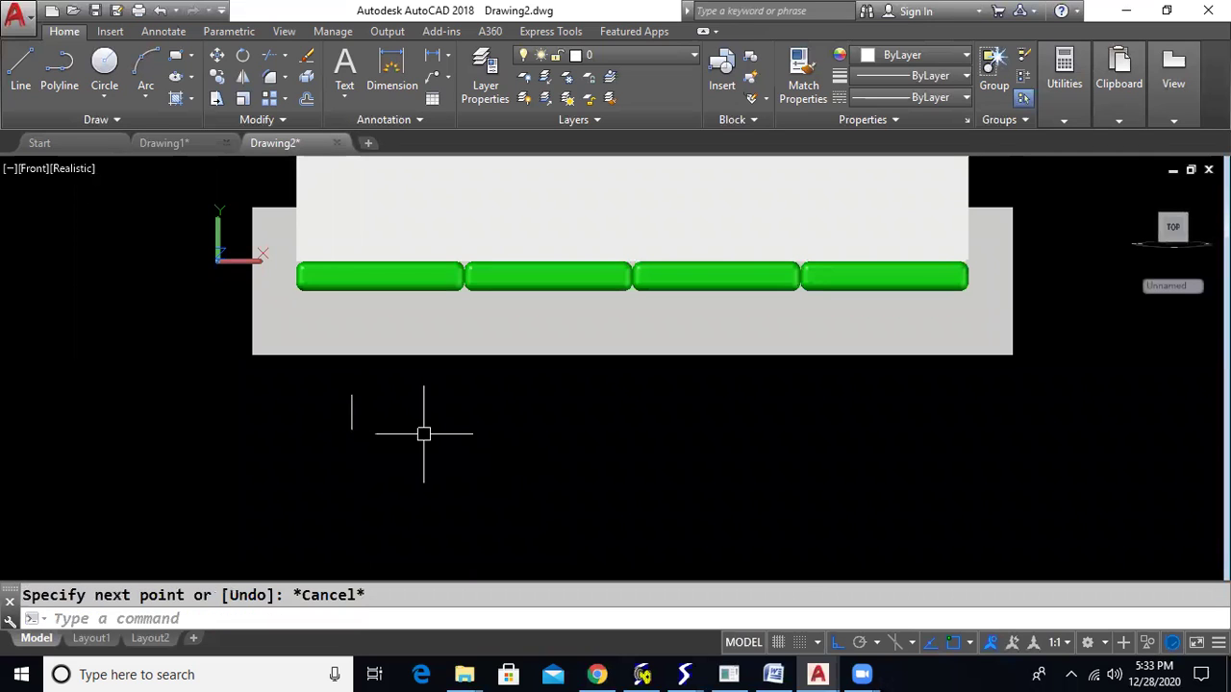
# Step: Draw a horizontal line about 3 units long from the vertical line's upper end
pyautogui.scroll(5, 349, 404)
pyautogui.write('l')
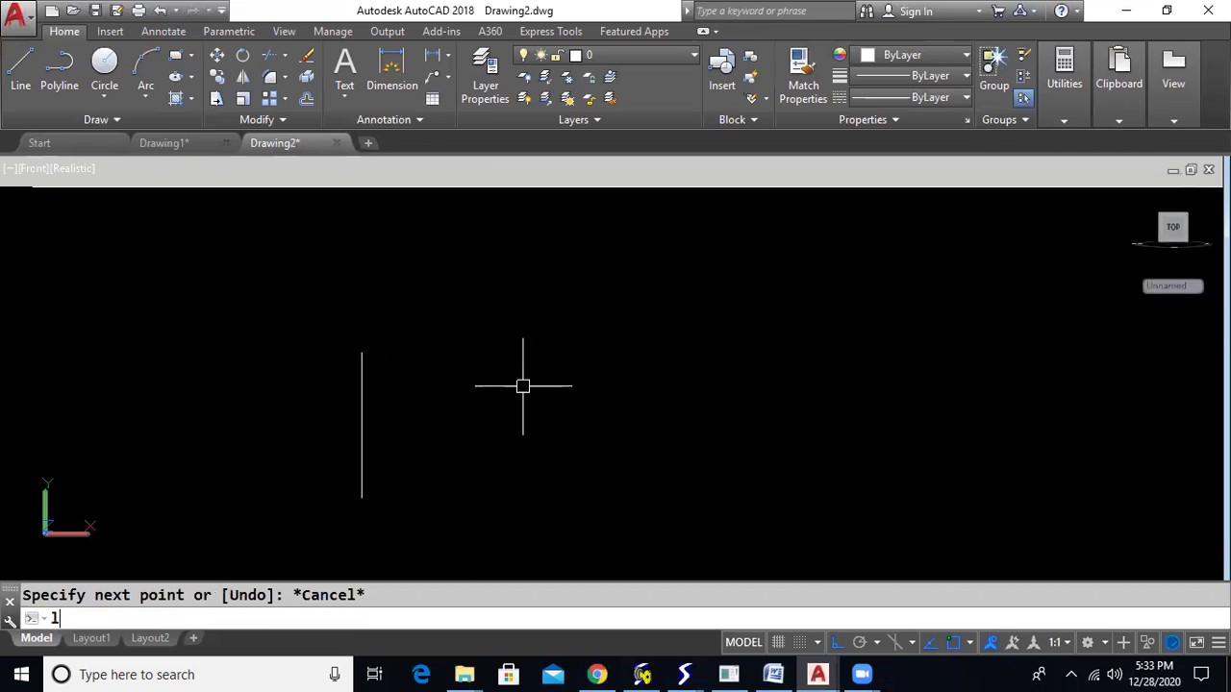
pyautogui.press('Return')
pyautogui.click(361, 354)
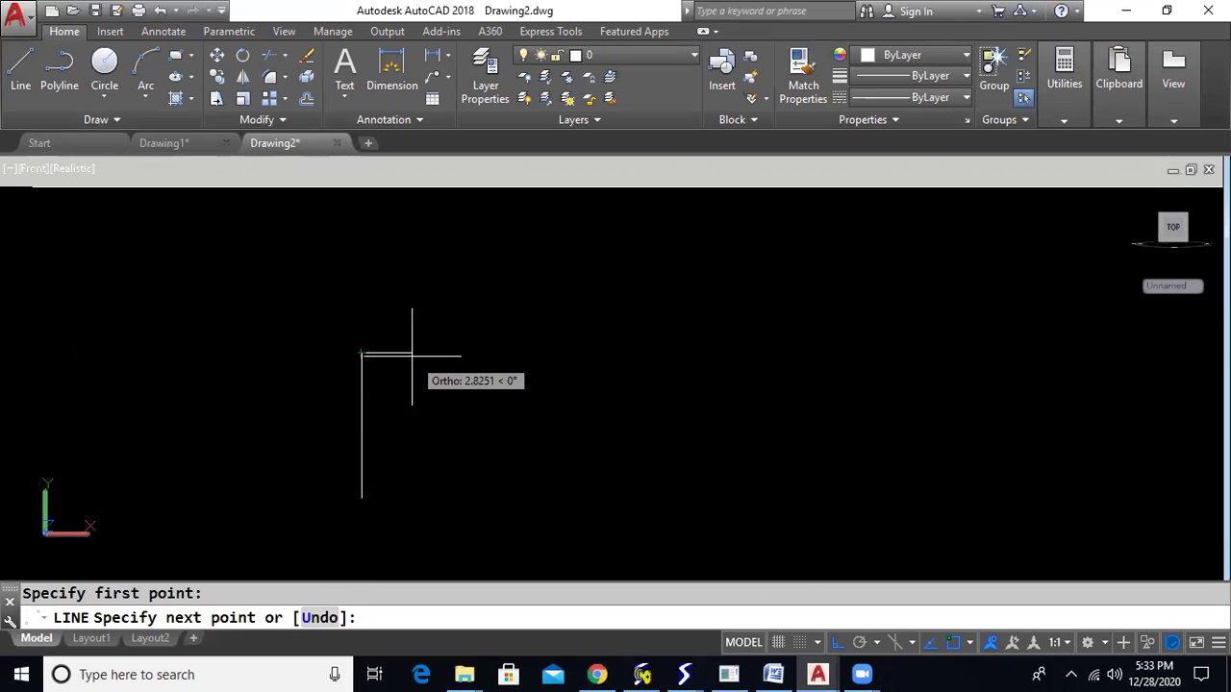
pyautogui.click(418, 355)
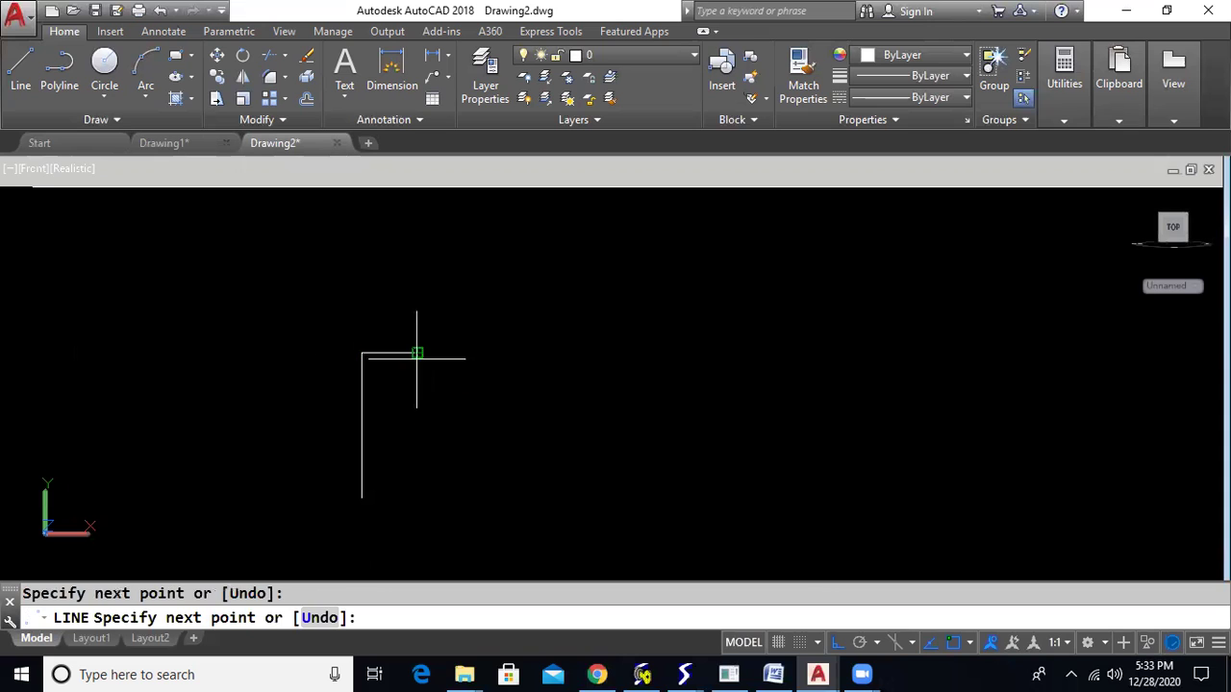
pyautogui.press('Escape')
# Step: With Ortho off, draw a wavy spline from the horizontal line's free end, tapering down almost to the vertical line's lower end level
pyautogui.write('spl')
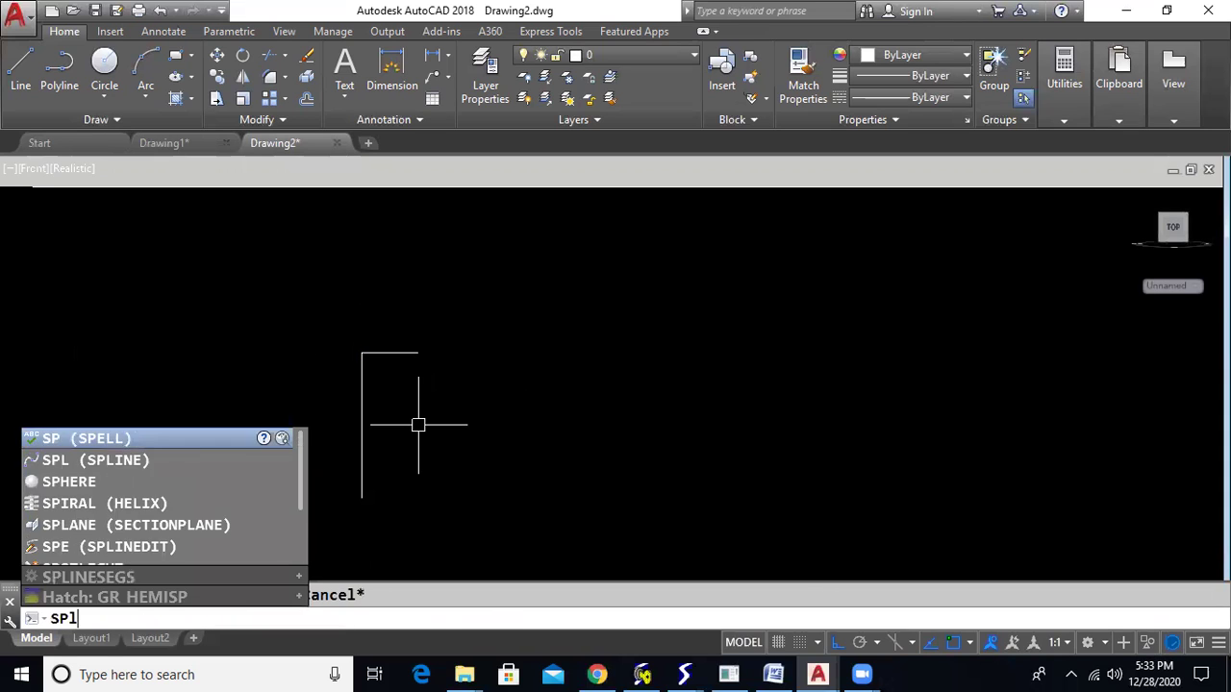
pyautogui.press('Return')
pyautogui.click(417, 354)
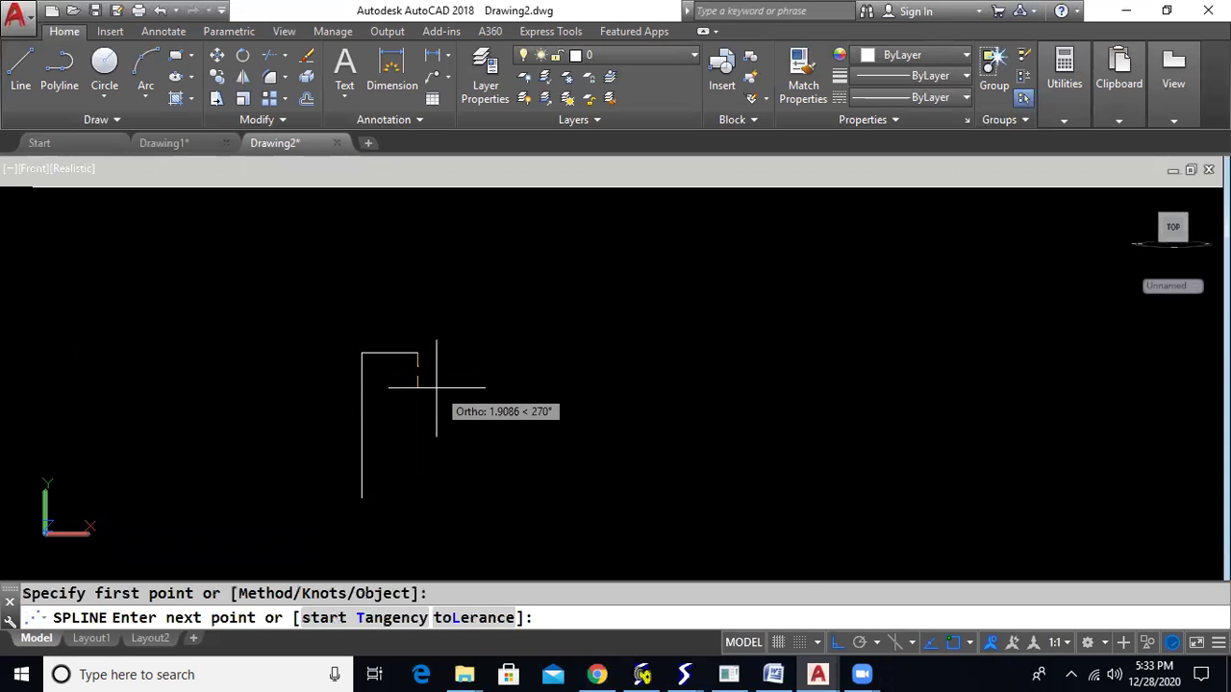
pyautogui.press('F8')
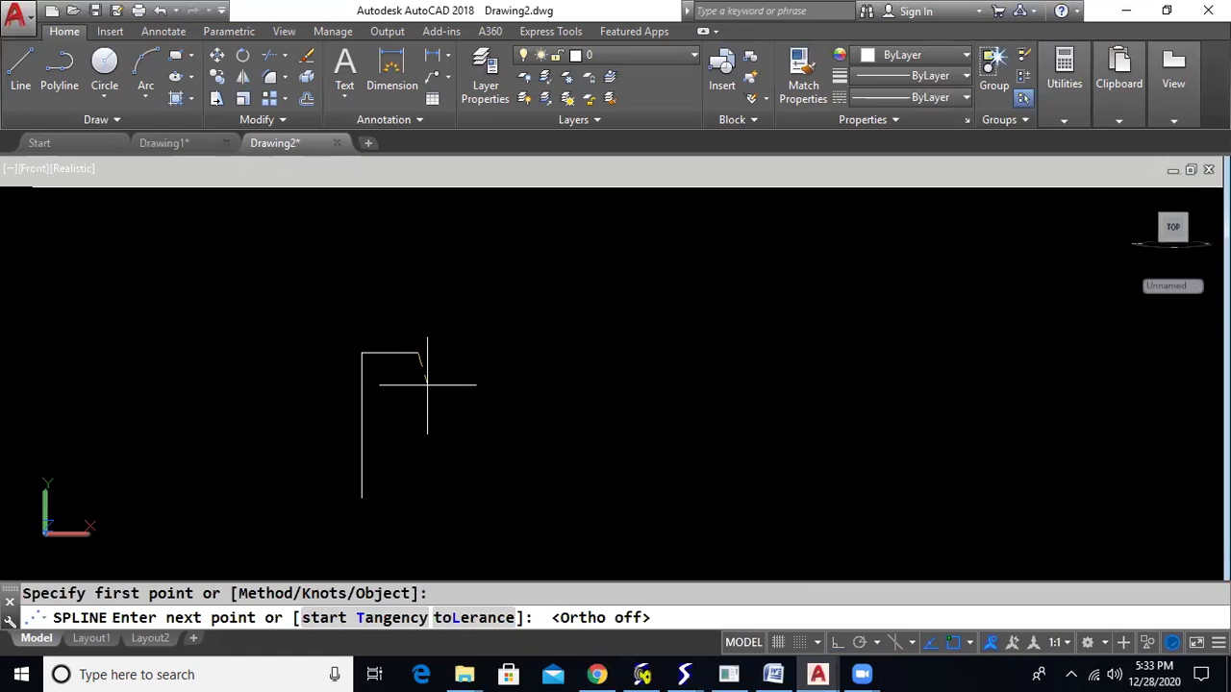
pyautogui.click(425, 374)
pyautogui.click(409, 399)
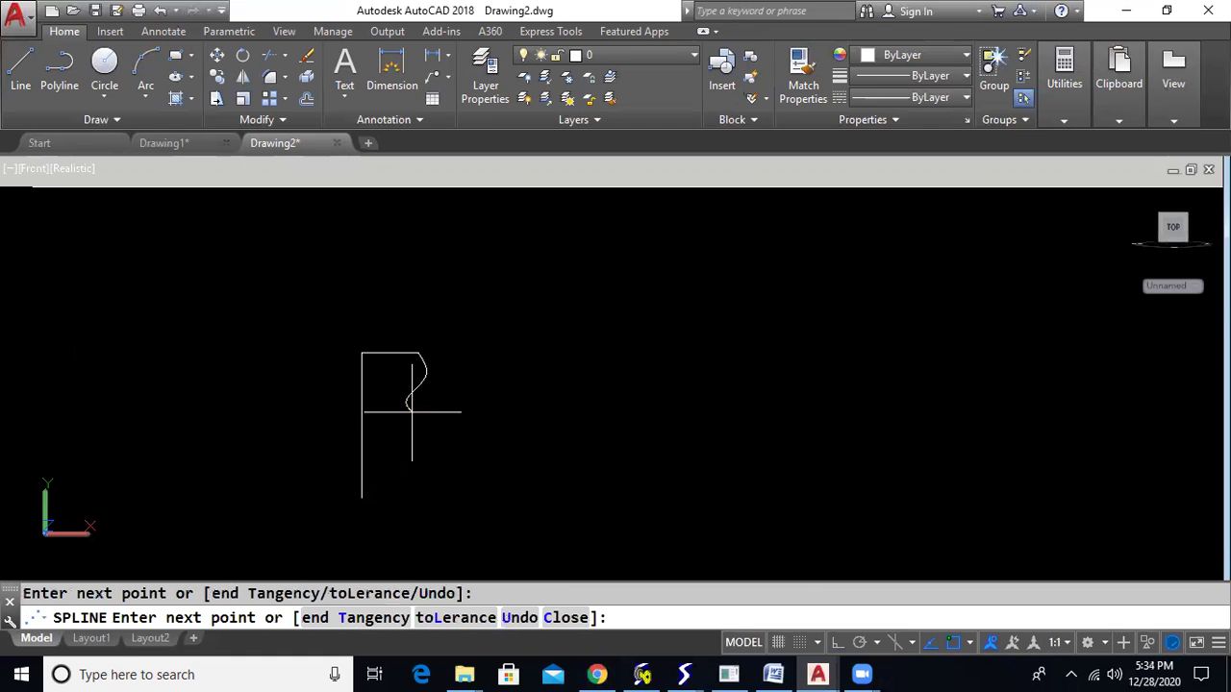
pyautogui.click(400, 426)
pyautogui.click(402, 437)
pyautogui.click(389, 447)
pyautogui.click(398, 463)
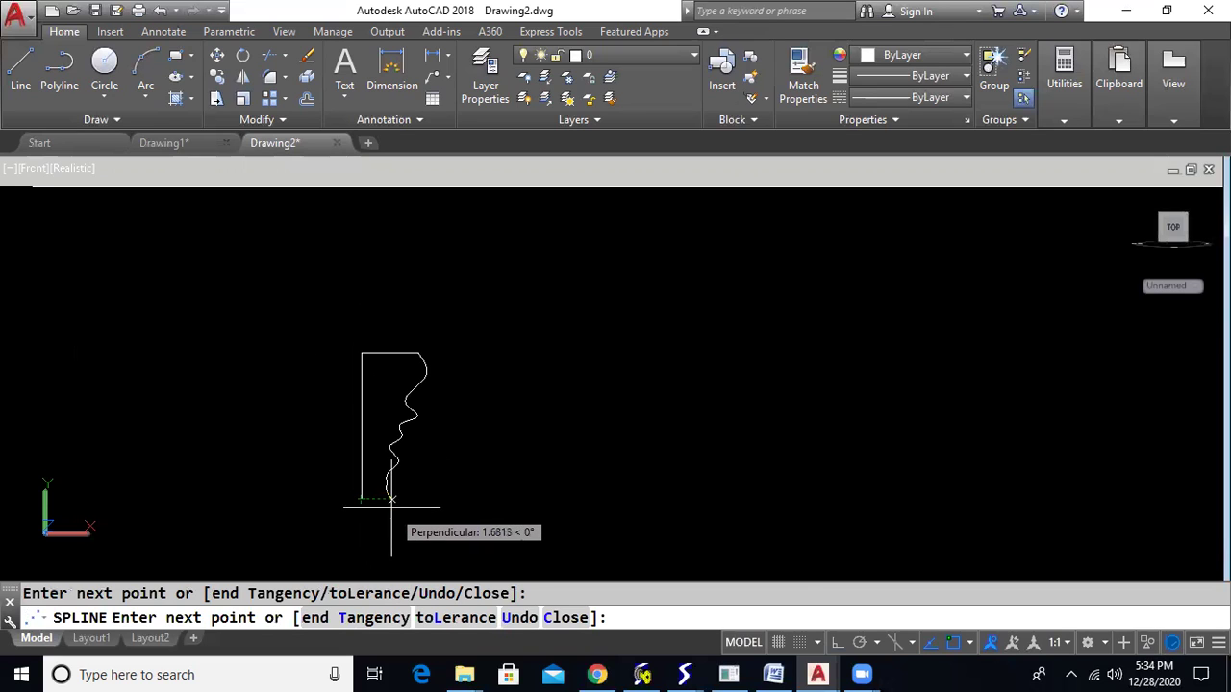
pyautogui.press('Return')
# Step: Close the leg profile with a short bottom line from the vertical line and a slanted line up to the spline's end
pyautogui.write('l')
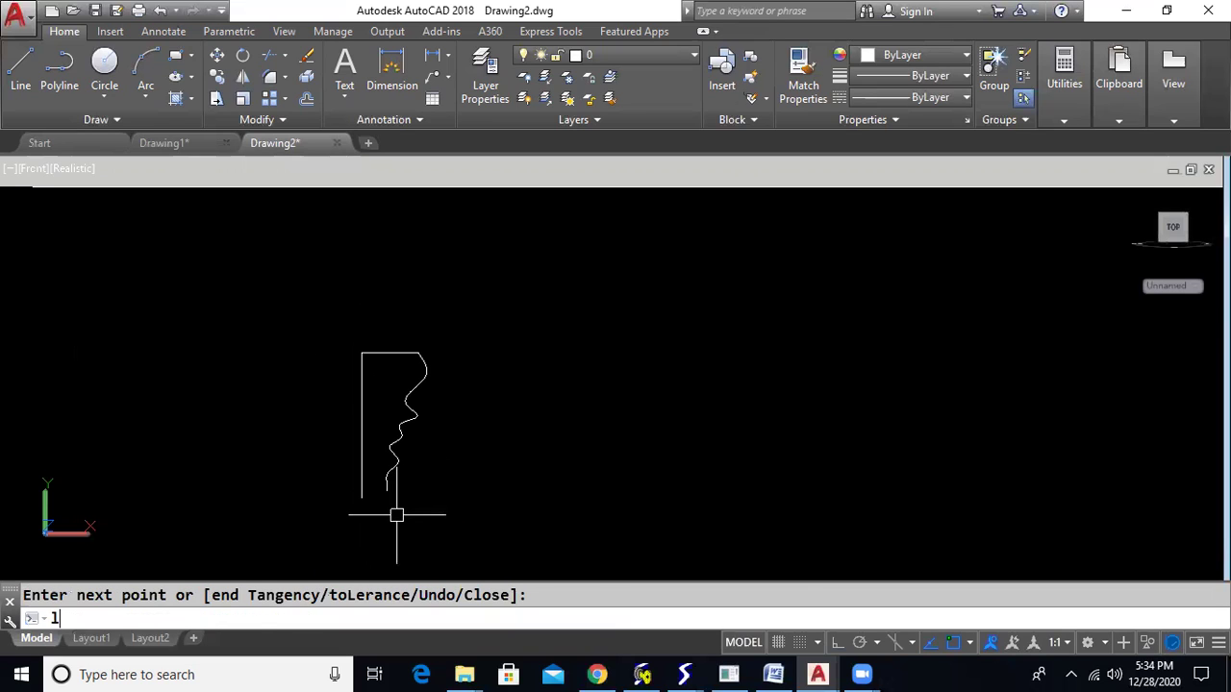
pyautogui.press('Return')
pyautogui.scroll(3, 382, 505)
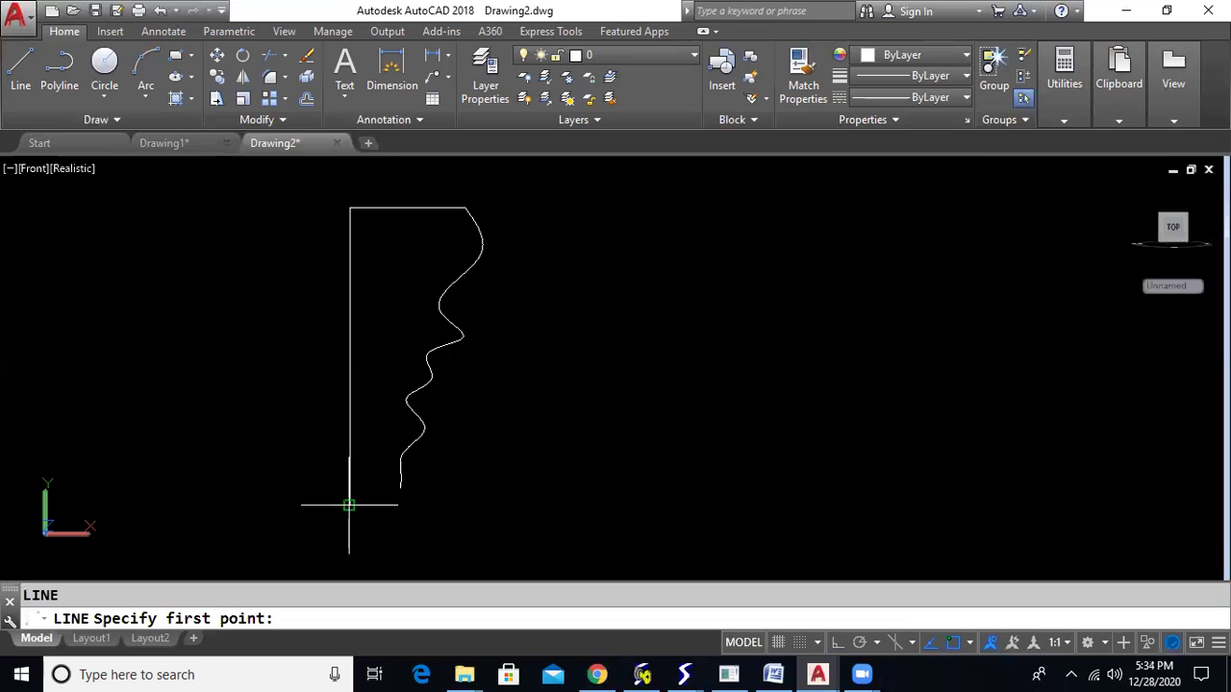
pyautogui.click(350, 504)
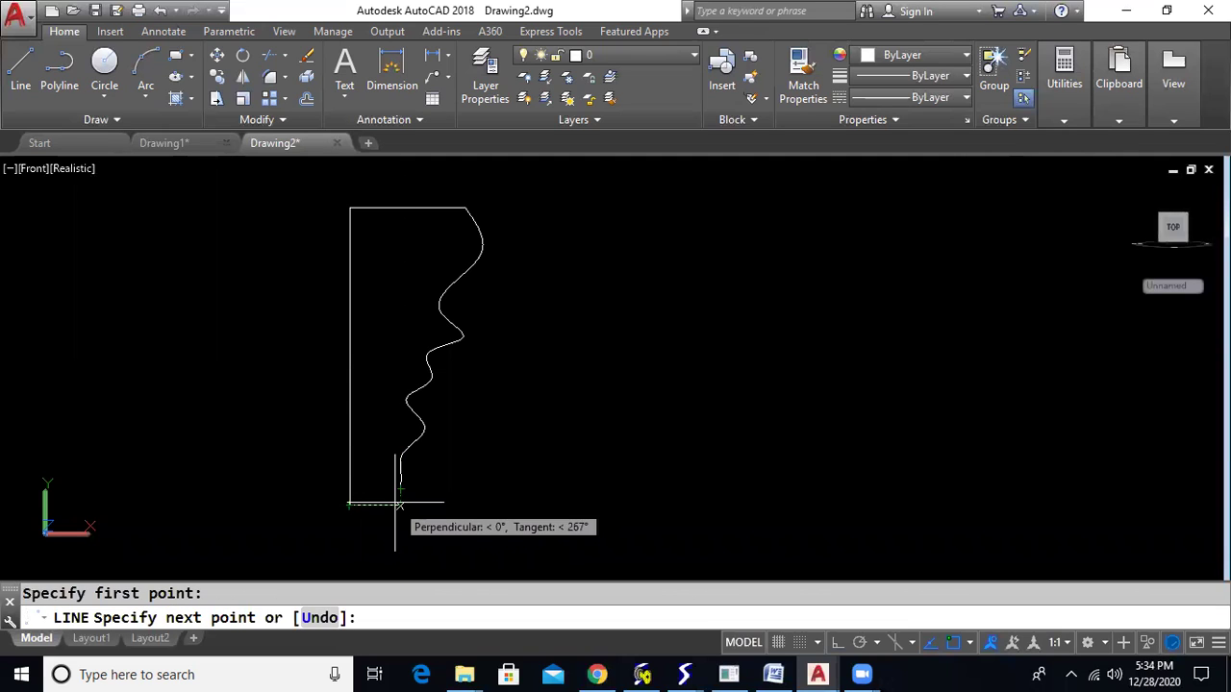
pyautogui.click(387, 504)
pyautogui.click(400, 489)
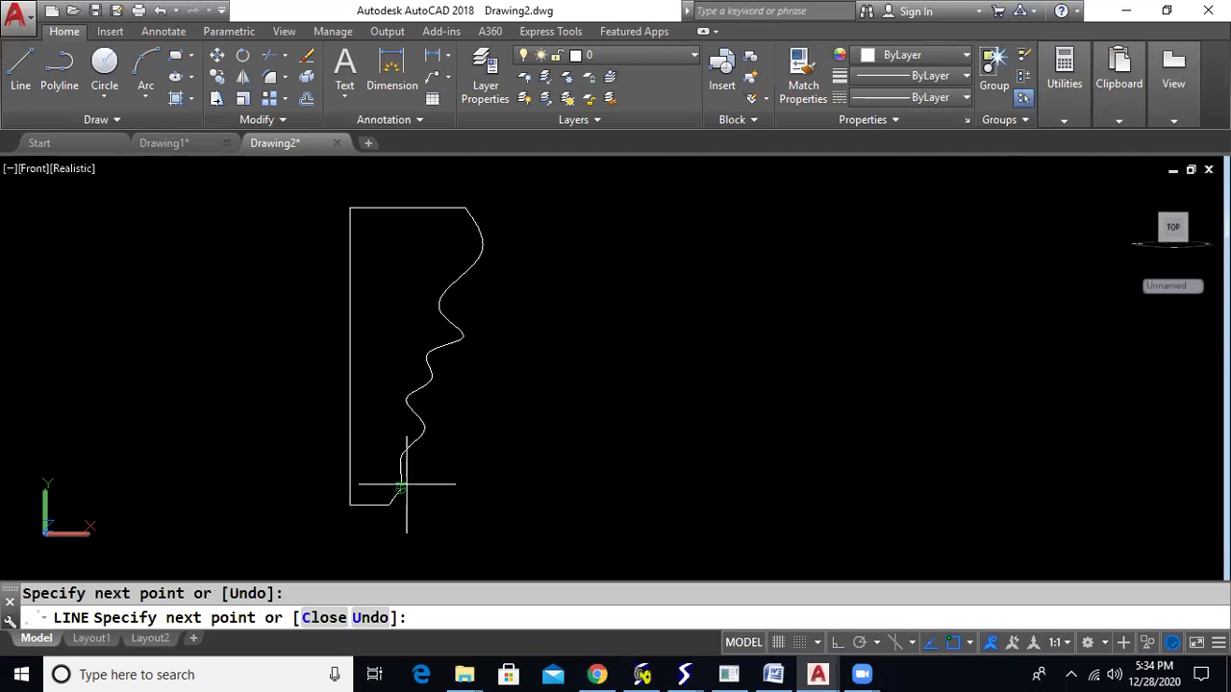
pyautogui.press('Escape')
# Step: Convert the closed leg profile into a region
pyautogui.write('r')
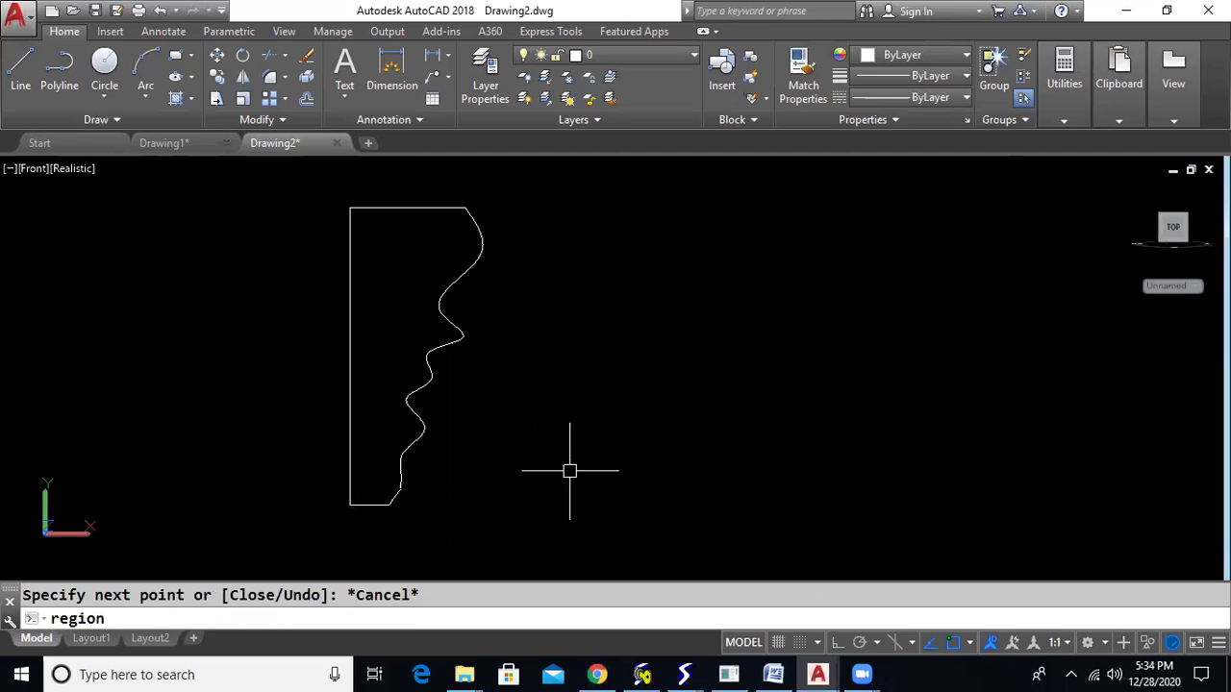
pyautogui.write('egion')
pyautogui.press('Return')
pyautogui.moveTo(280, 332)
pyautogui.mouseDown()
pyautogui.moveTo(314, 189)
pyautogui.moveTo(580, 278)
pyautogui.moveTo(383, 558)
pyautogui.moveTo(288, 558)
pyautogui.mouseUp()
pyautogui.press('Return')
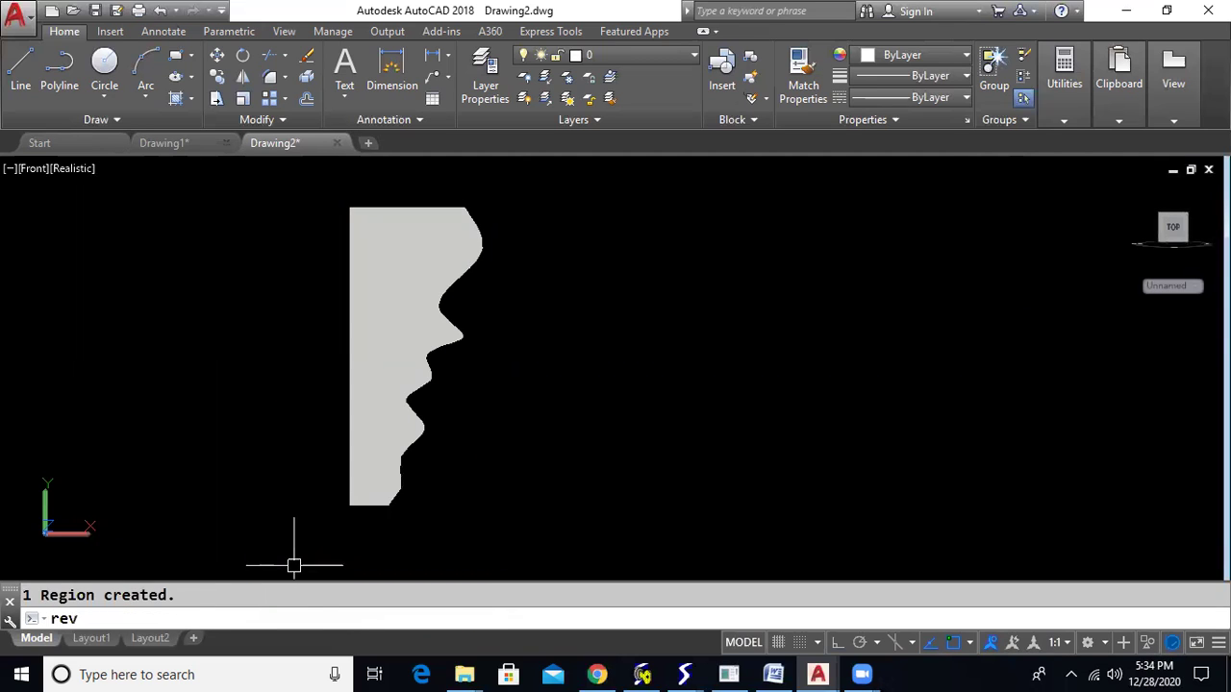
# Step: Revolve the leg region 360 degrees around its straight vertical edge
pyautogui.write('rev')
pyautogui.press('Return')
pyautogui.click(368, 490)
pyautogui.press('Return')
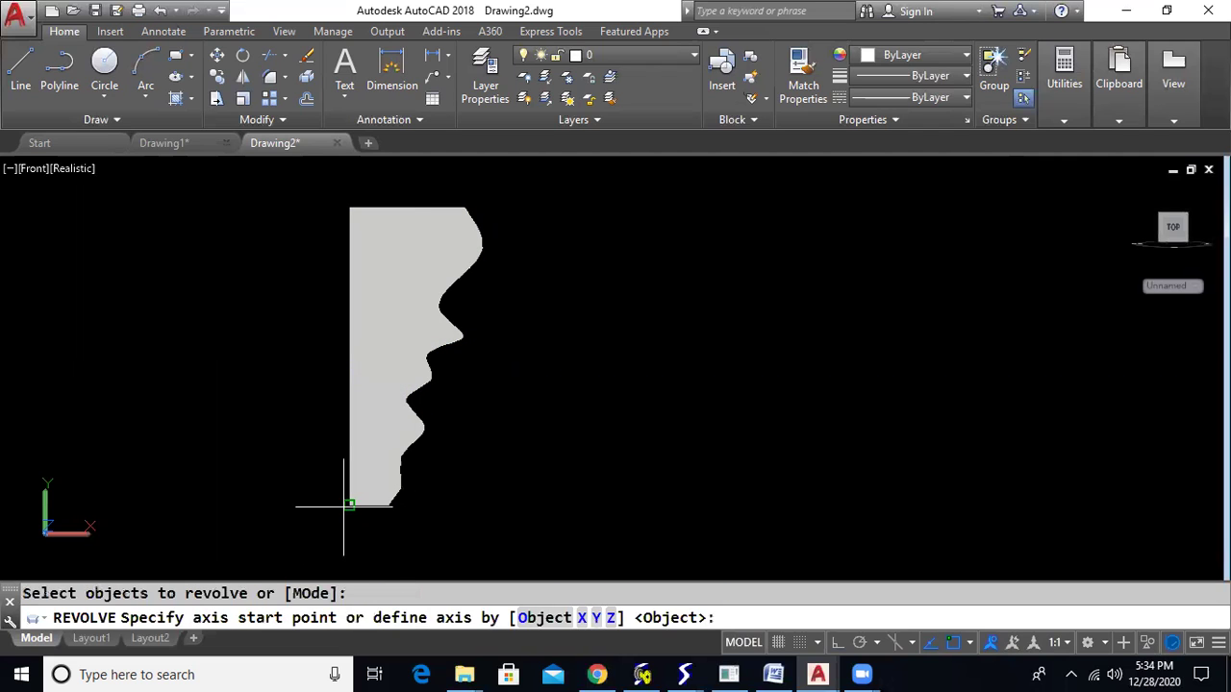
pyautogui.click(349, 505)
pyautogui.click(349, 208)
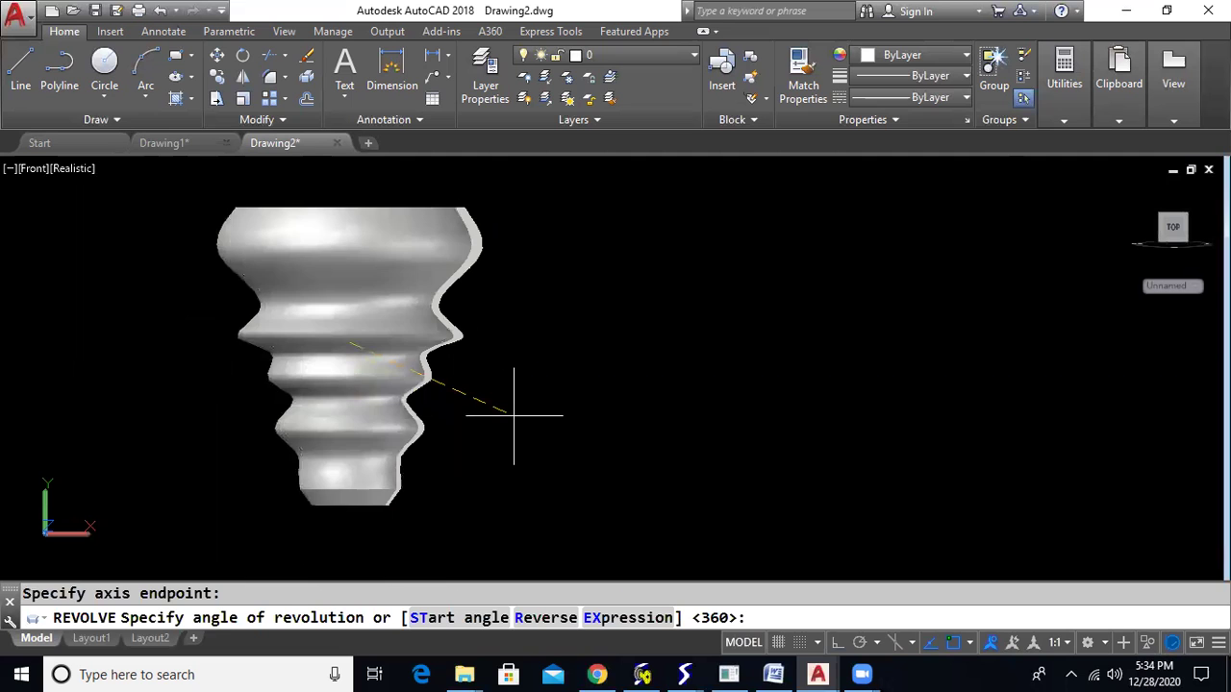
pyautogui.write('360')
pyautogui.press('Return')
pyautogui.scroll(-5, 513, 416)
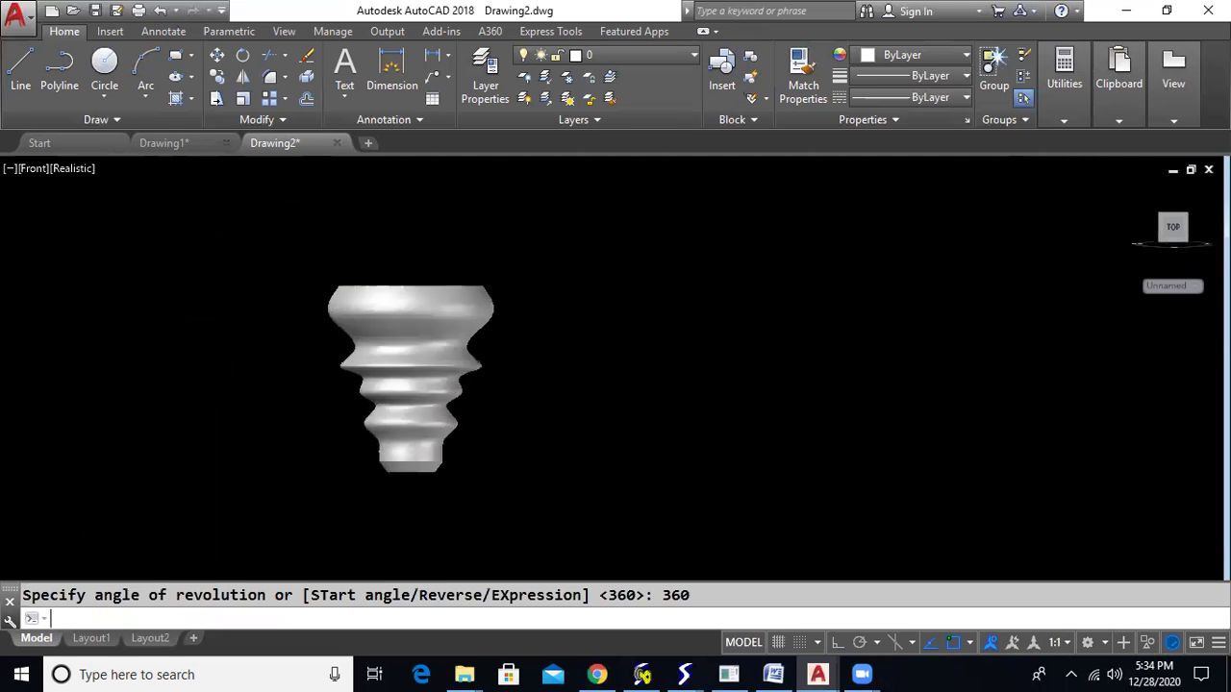
# Step: Copy the leg from its top center to the two near-end corners of the rectangle on the sofa's underside
pyautogui.keyDown('shift'); pyautogui.moveTo(519, 438); pyautogui.dragTo(564, 411, button='middle'); pyautogui.keyUp('shift')
pyautogui.write('co')
pyautogui.press('Return')
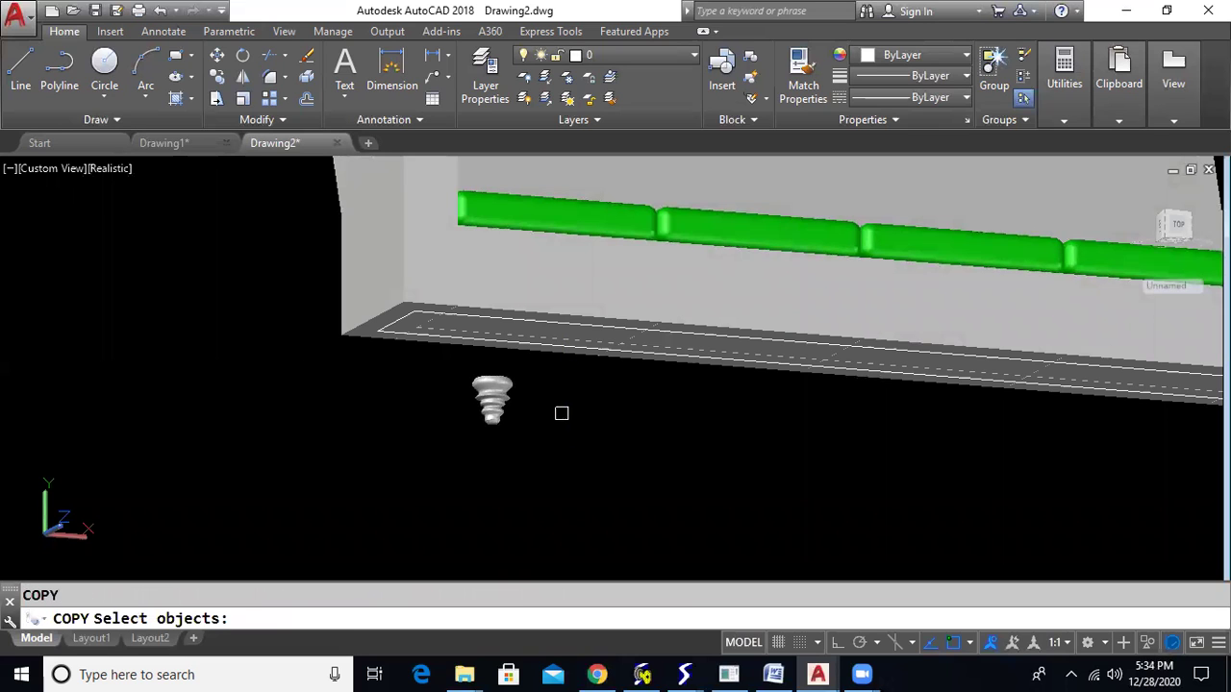
pyautogui.click(503, 394)
pyautogui.press('Return')
pyautogui.scroll(3, 508, 370)
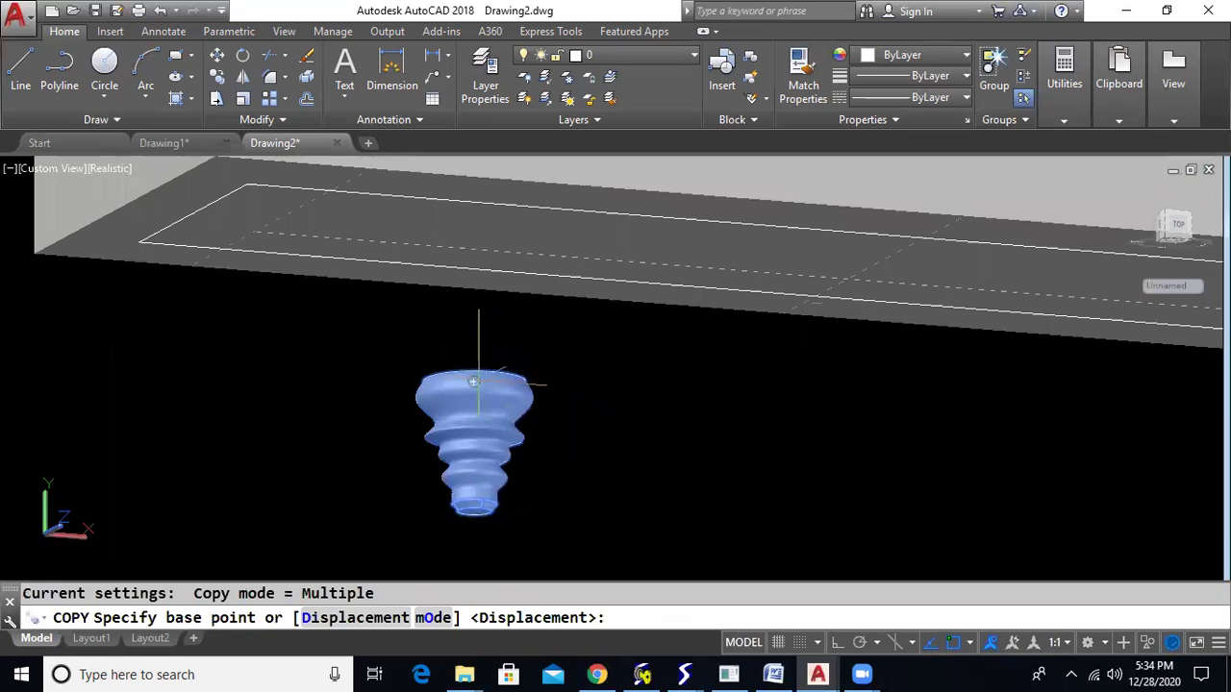
pyautogui.click(473, 382)
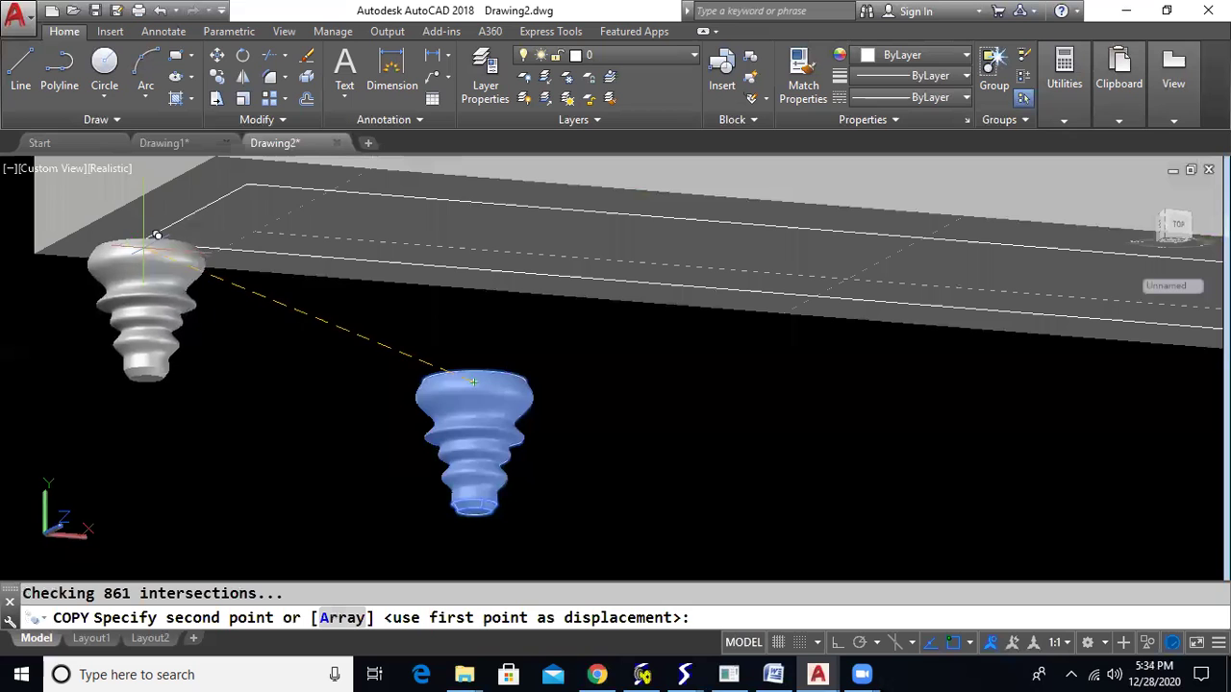
pyautogui.click(139, 238)
pyautogui.click(249, 180)
# Step: Place two more leg copies at the far-end corners of the underside rectangle and finish copying
pyautogui.moveTo(856, 240); pyautogui.dragTo(106, 344, button='middle')
pyautogui.moveTo(827, 358); pyautogui.dragTo(143, 327, button='middle')
pyautogui.moveTo(890, 383); pyautogui.dragTo(69, 363, button='middle')
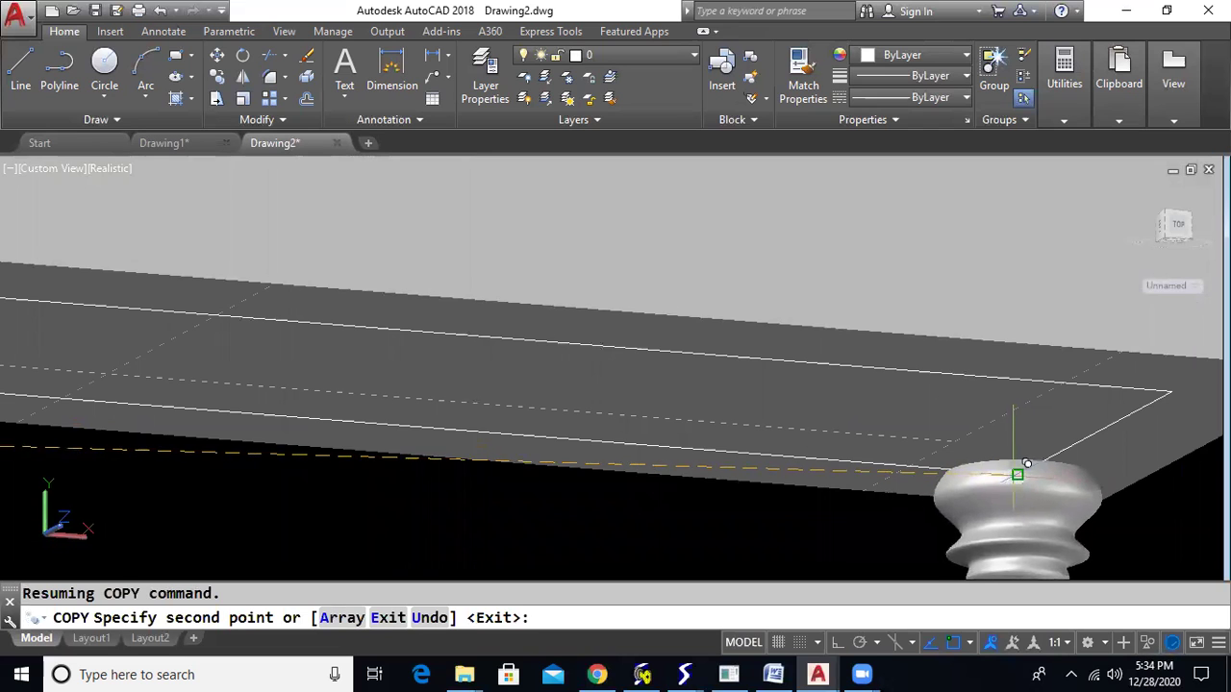
pyautogui.click(1017, 473)
pyautogui.click(1172, 391)
pyautogui.scroll(-8, 1031, 460)
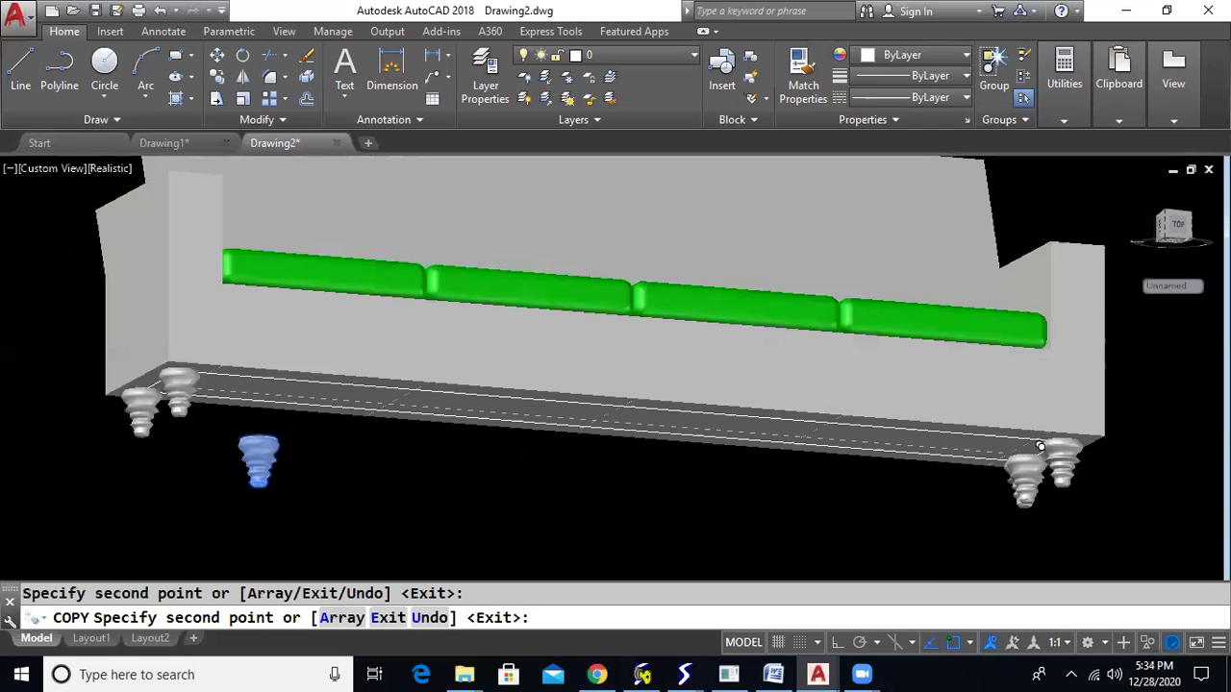
pyautogui.press('Escape')
# Step: Delete the original leg left hanging free below the sofa
pyautogui.click(720, 457)
pyautogui.press('Delete')
pyautogui.keyDown('shift'); pyautogui.moveTo(813, 485); pyautogui.dragTo(825, 530, button='middle'); pyautogui.keyUp('shift')
pyautogui.scroll(3, 912, 468)
pyautogui.moveTo(911, 468); pyautogui.dragTo(709, 453, button='middle')
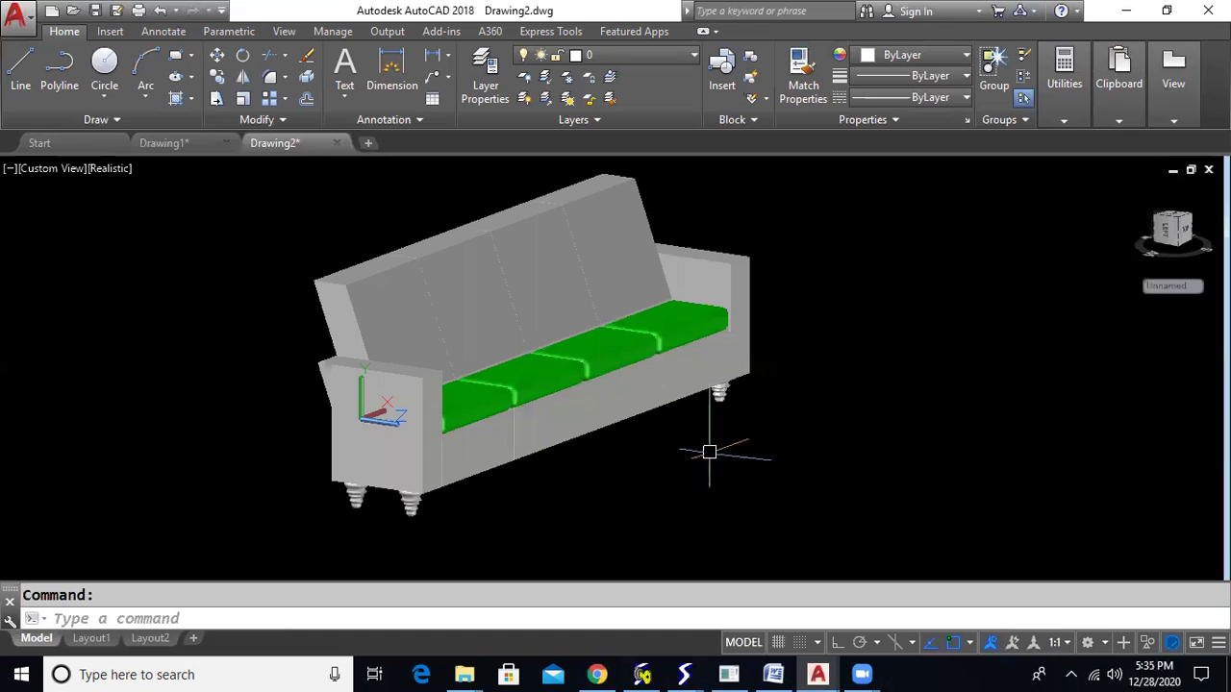
# Step: Draw a long rectangle across the upper part of the backrest's slanted front face, spanning all four seats
pyautogui.press('Return')
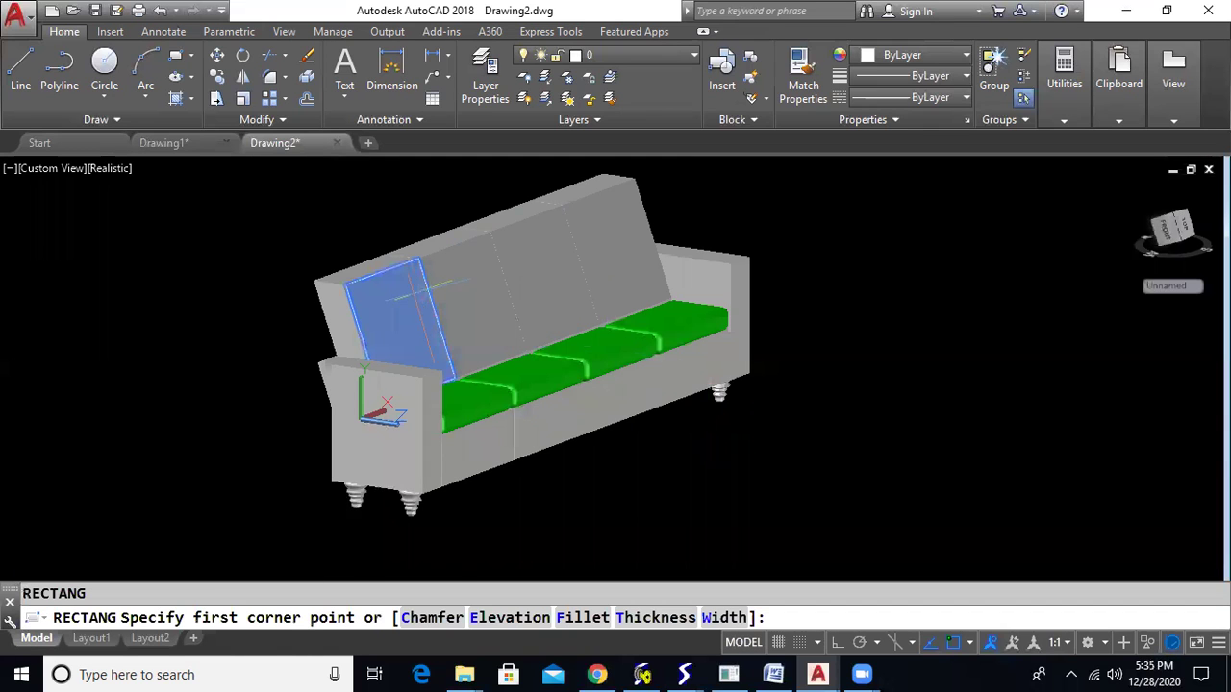
pyautogui.scroll(2, 385, 303)
pyautogui.click(371, 297)
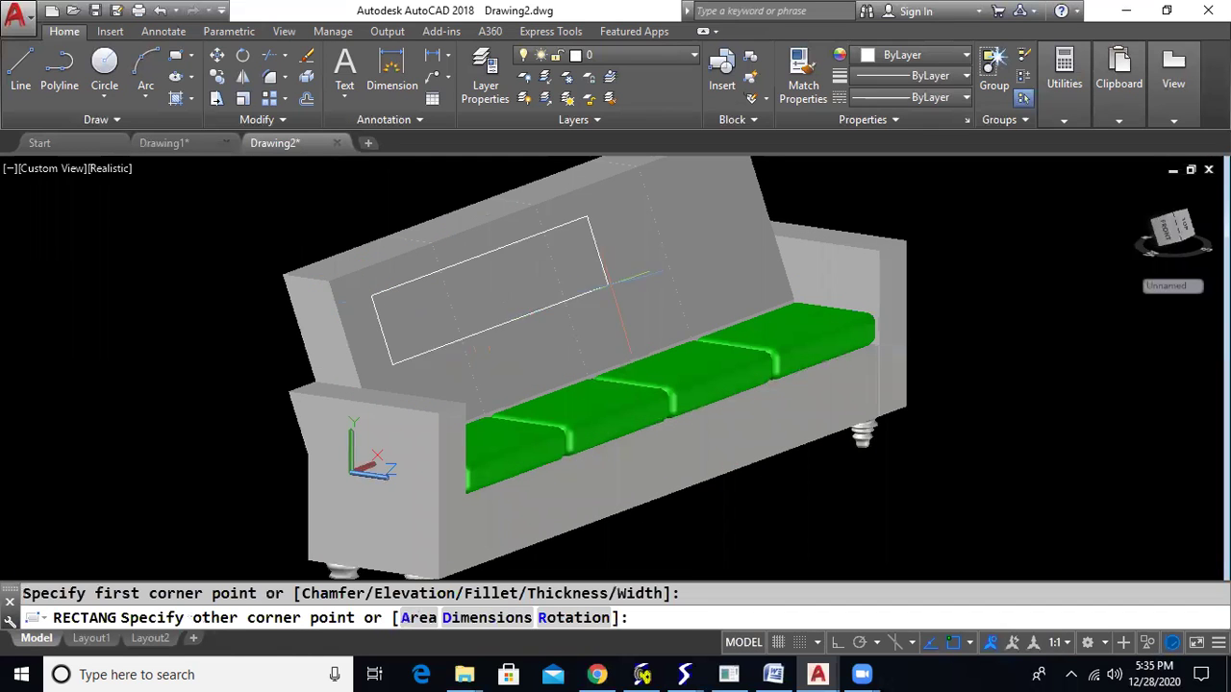
pyautogui.moveTo(651, 286); pyautogui.dragTo(525, 376, button='middle')
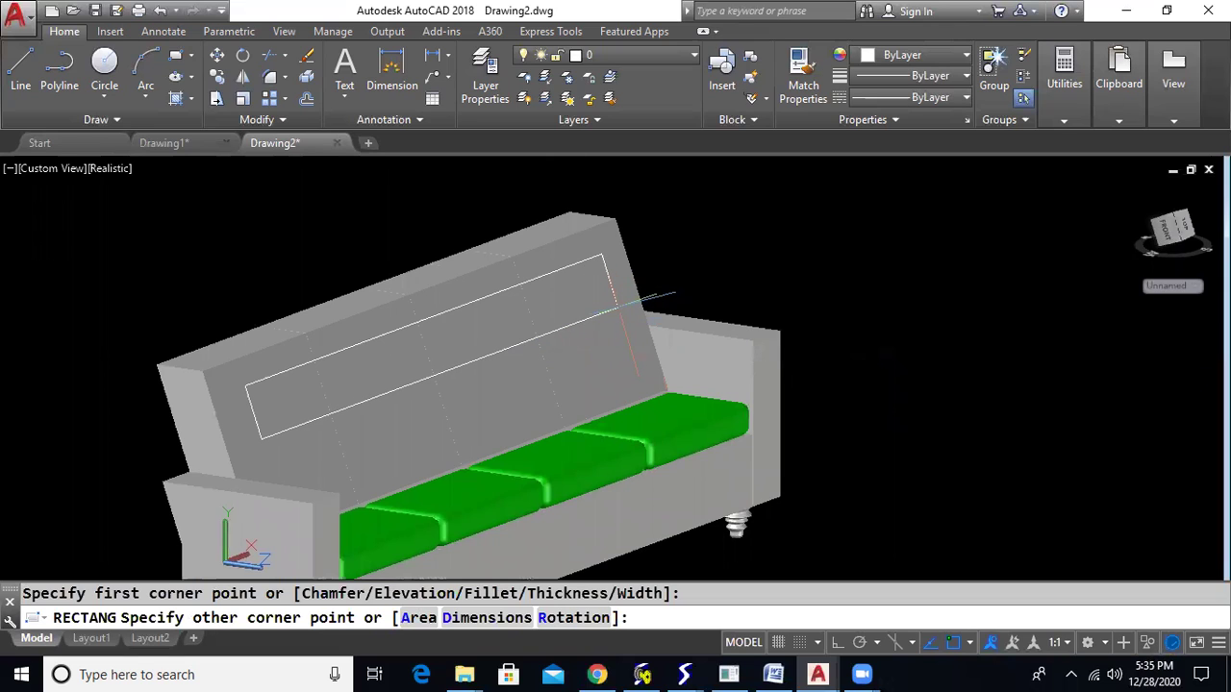
pyautogui.click(615, 308)
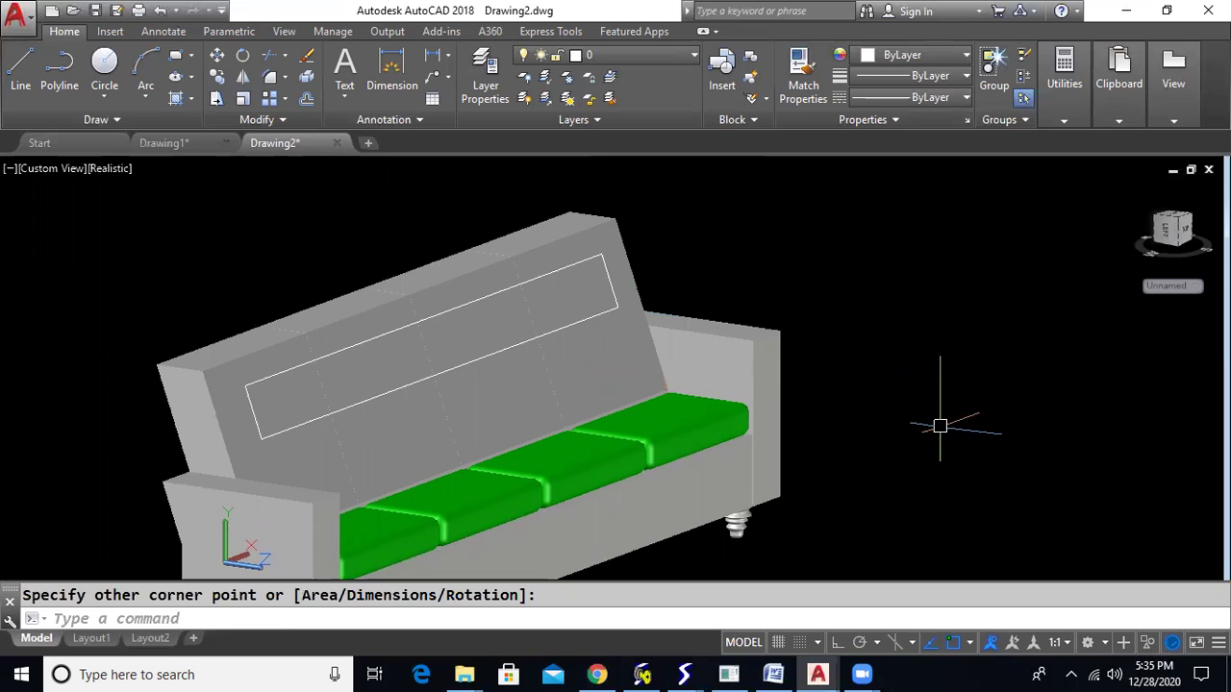
# Step: Set the view to Front and draw a small circle in the empty space beside the sofa's backrest
pyautogui.click(52, 170)
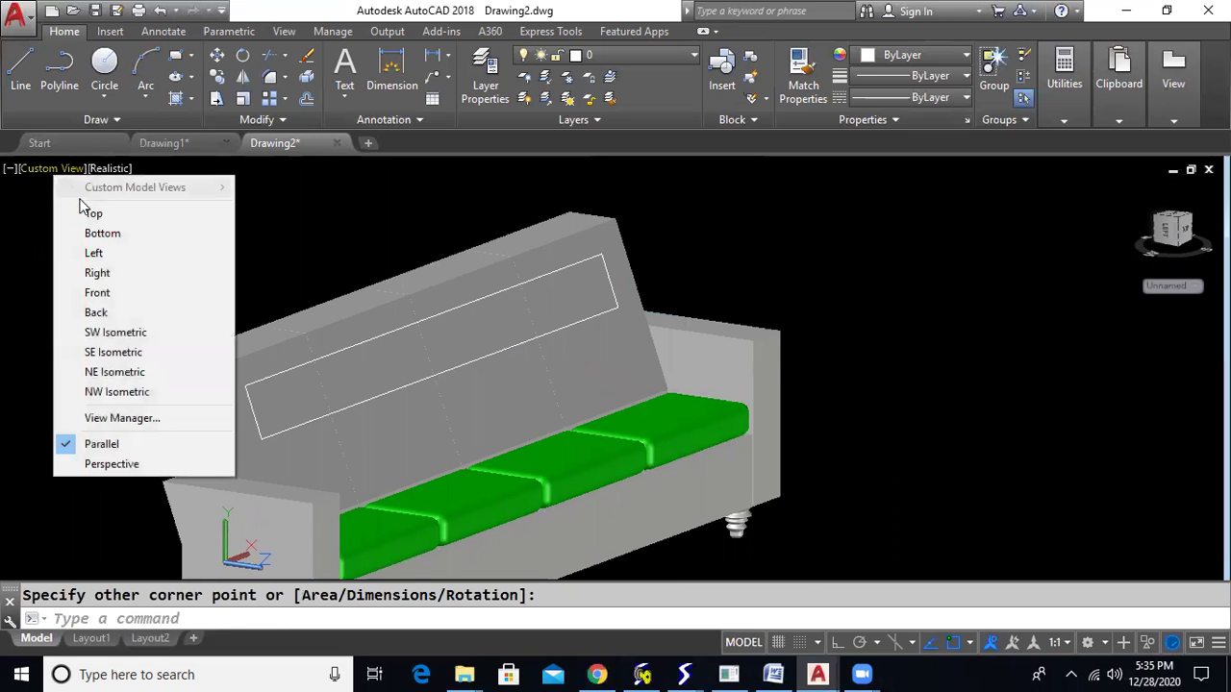
pyautogui.click(97, 293)
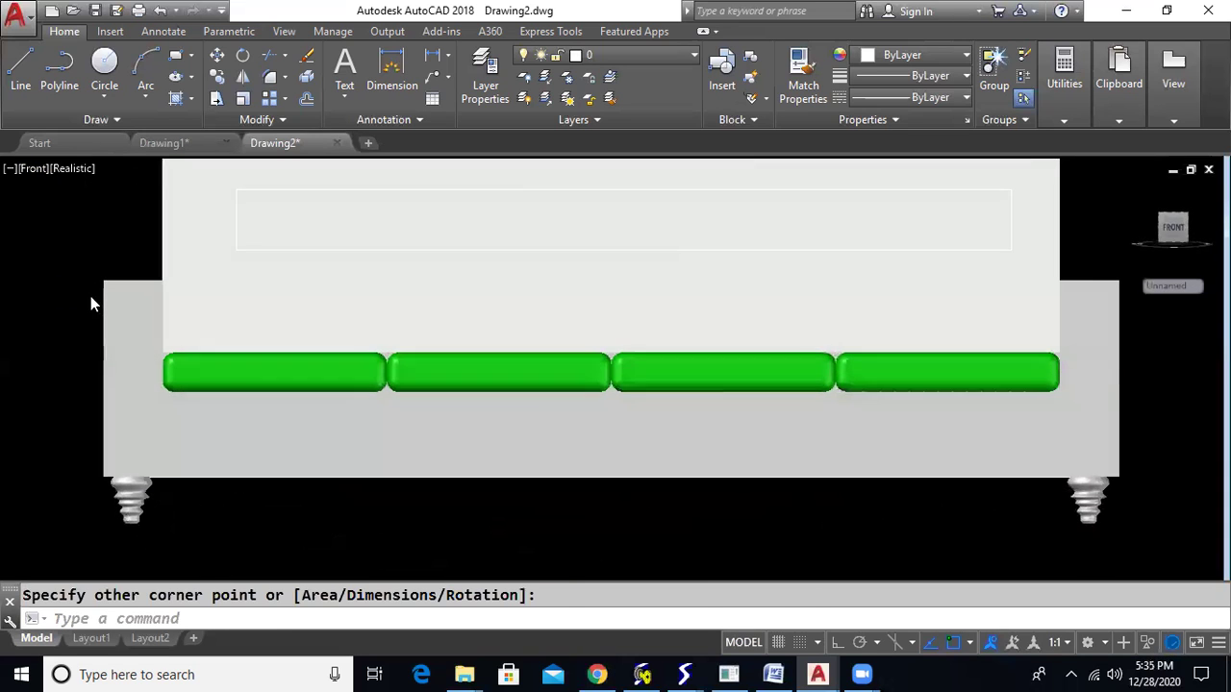
pyautogui.write('c')
pyautogui.press('Return')
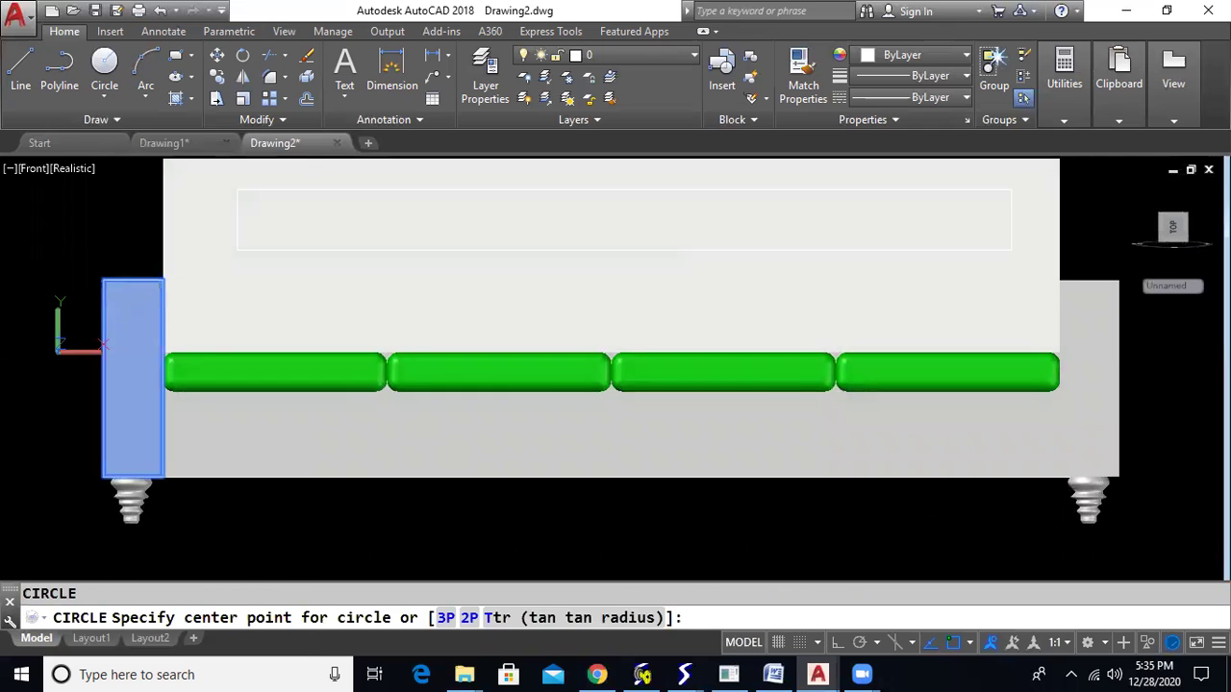
pyautogui.moveTo(14, 224); pyautogui.dragTo(170, 308, button='middle')
pyautogui.click(145, 290)
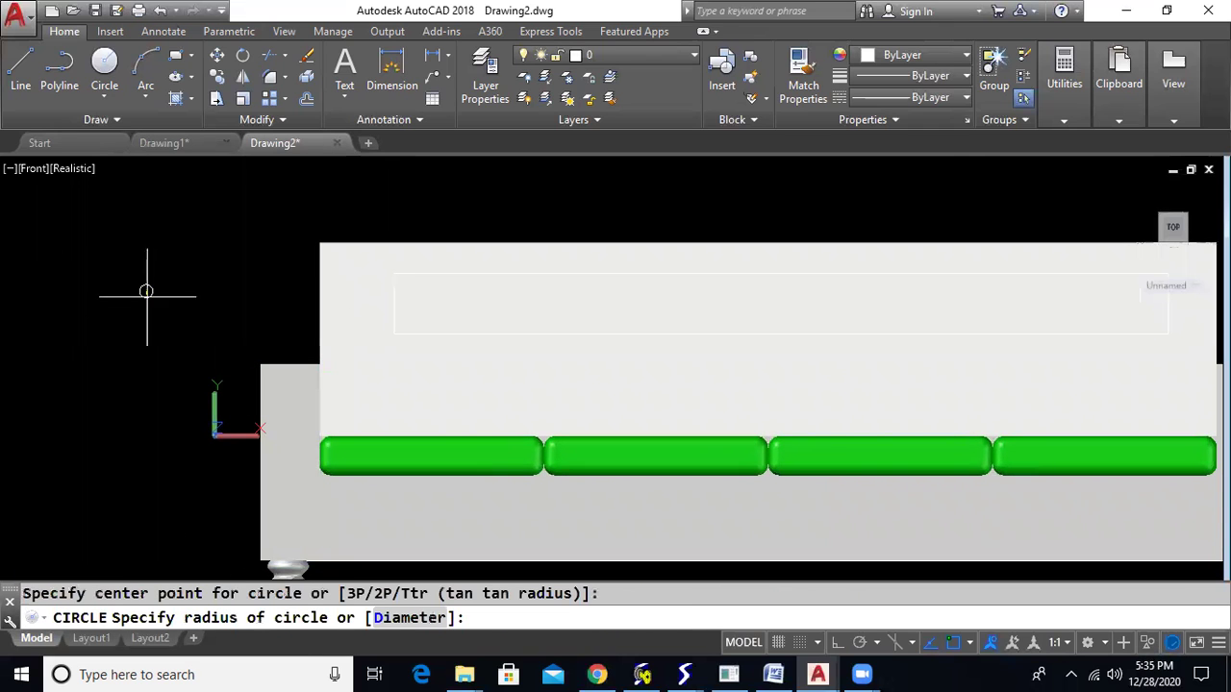
pyautogui.scroll(3, 146, 292)
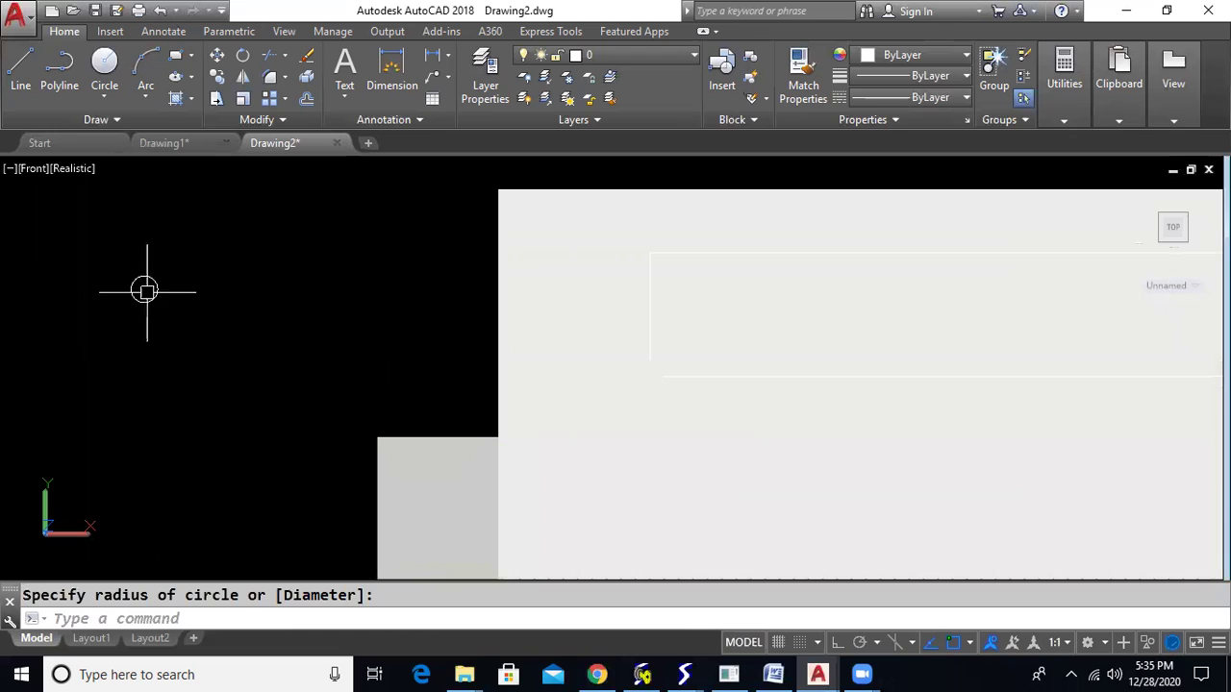
# Step: Copy the circle twice straight down, offsetting each copy by one radius to form a stack of three overlapping circles
pyautogui.write('co')
pyautogui.press('Return')
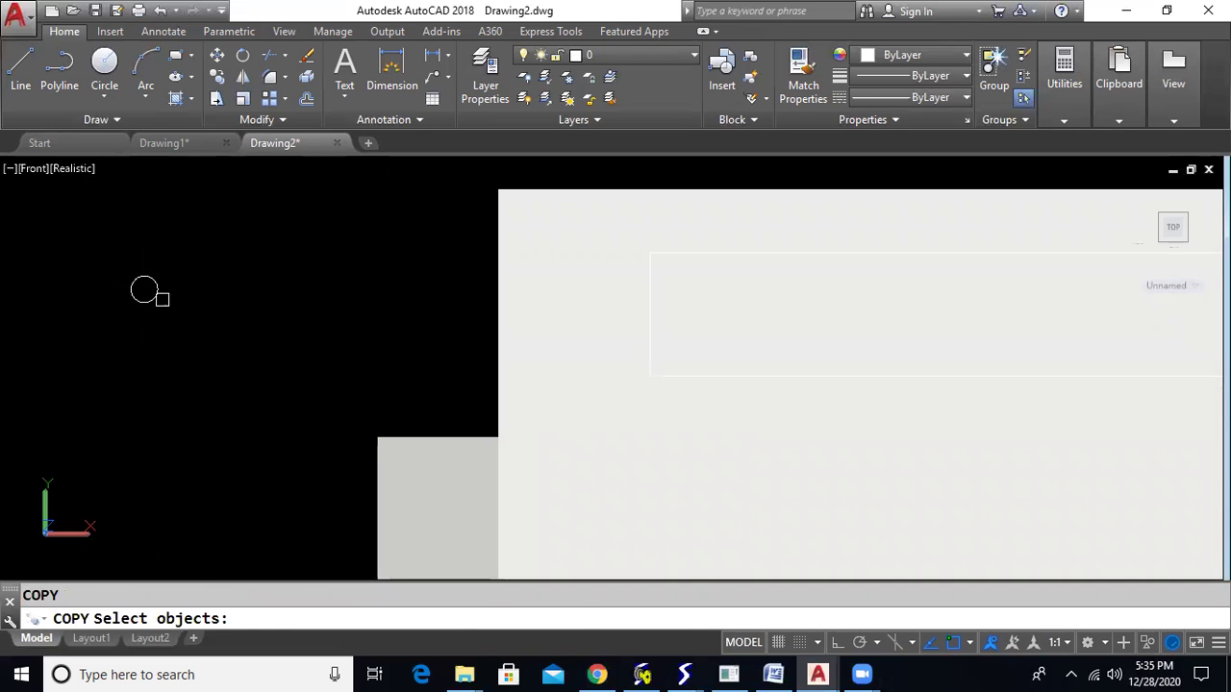
pyautogui.click(150, 300)
pyautogui.press('Return')
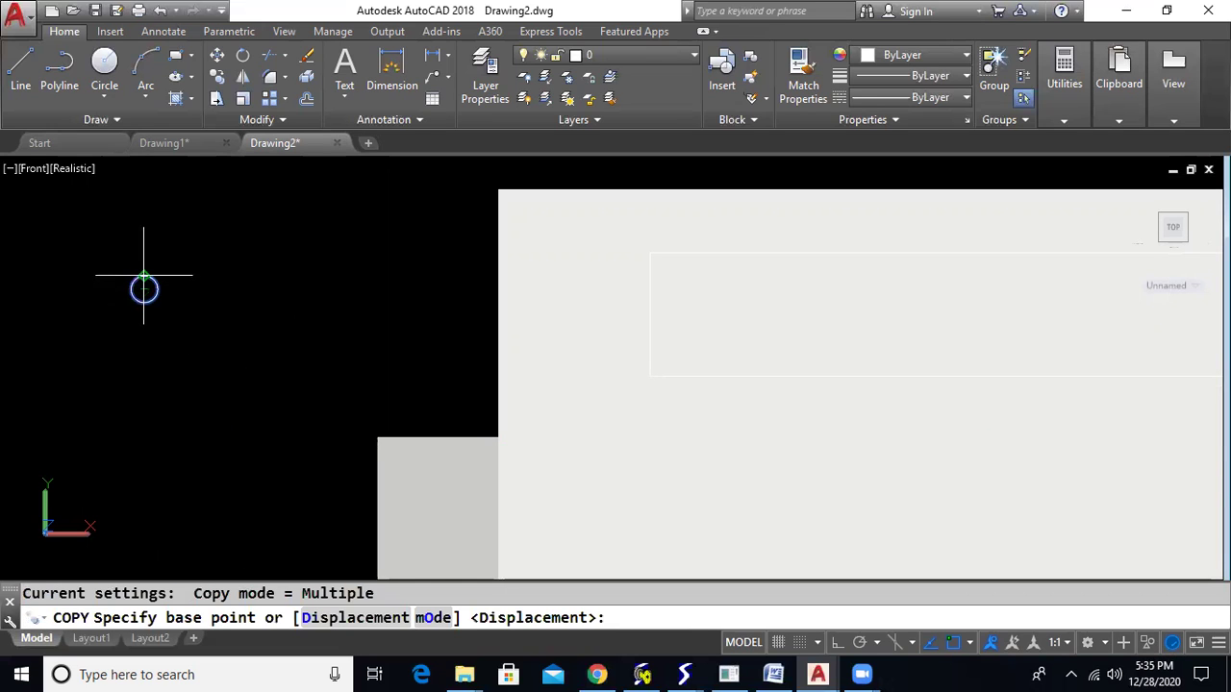
pyautogui.click(145, 276)
pyautogui.click(146, 290)
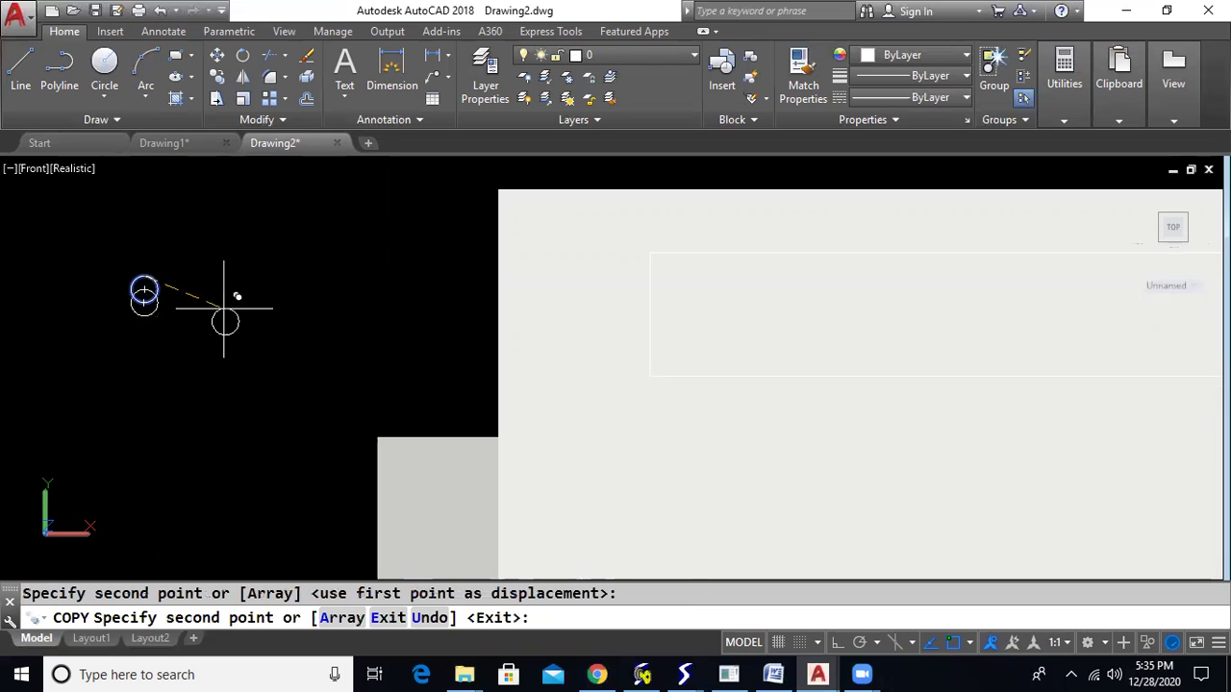
pyautogui.press('Escape')
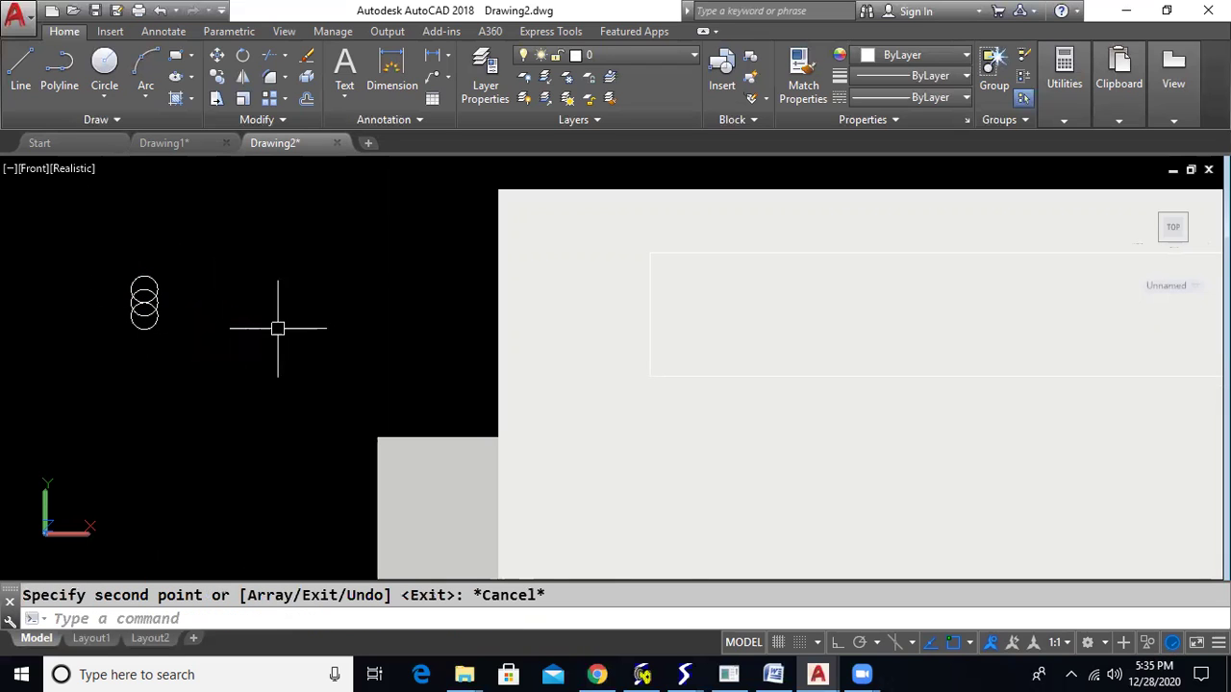
# Step: Trim all inner arcs of the three overlapping circles, keeping only their outer scalloped outline
pyautogui.scroll(4, 132, 299)
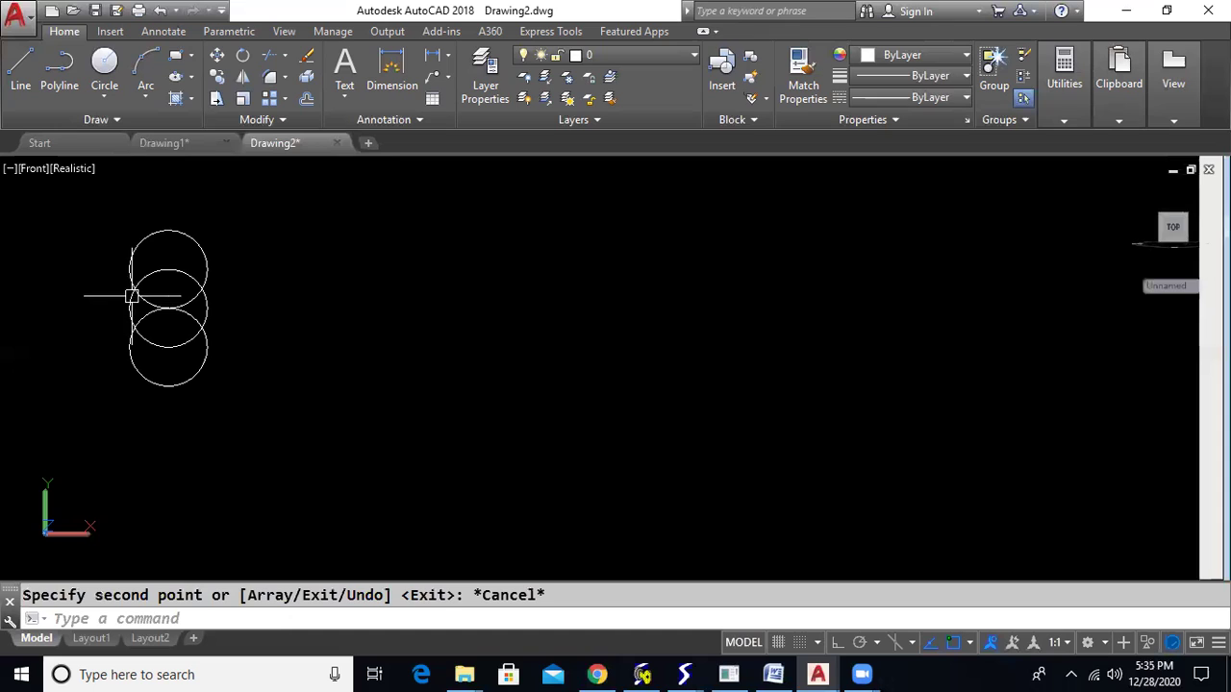
pyautogui.write('tr')
pyautogui.press('Return')
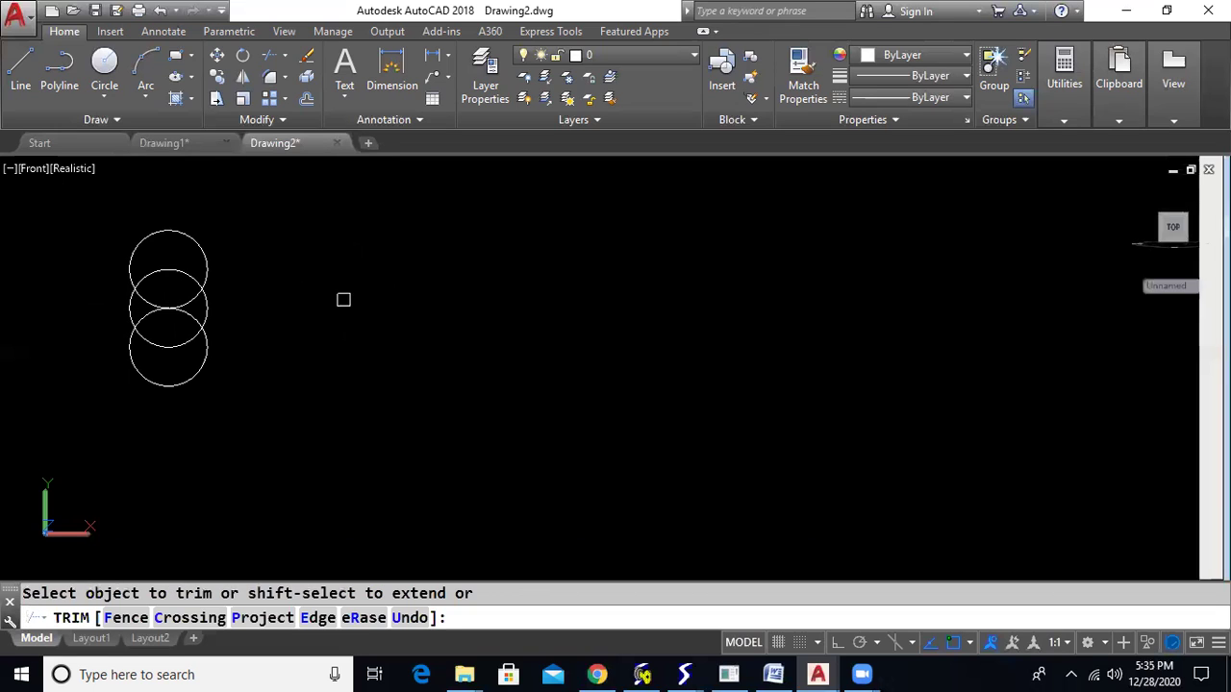
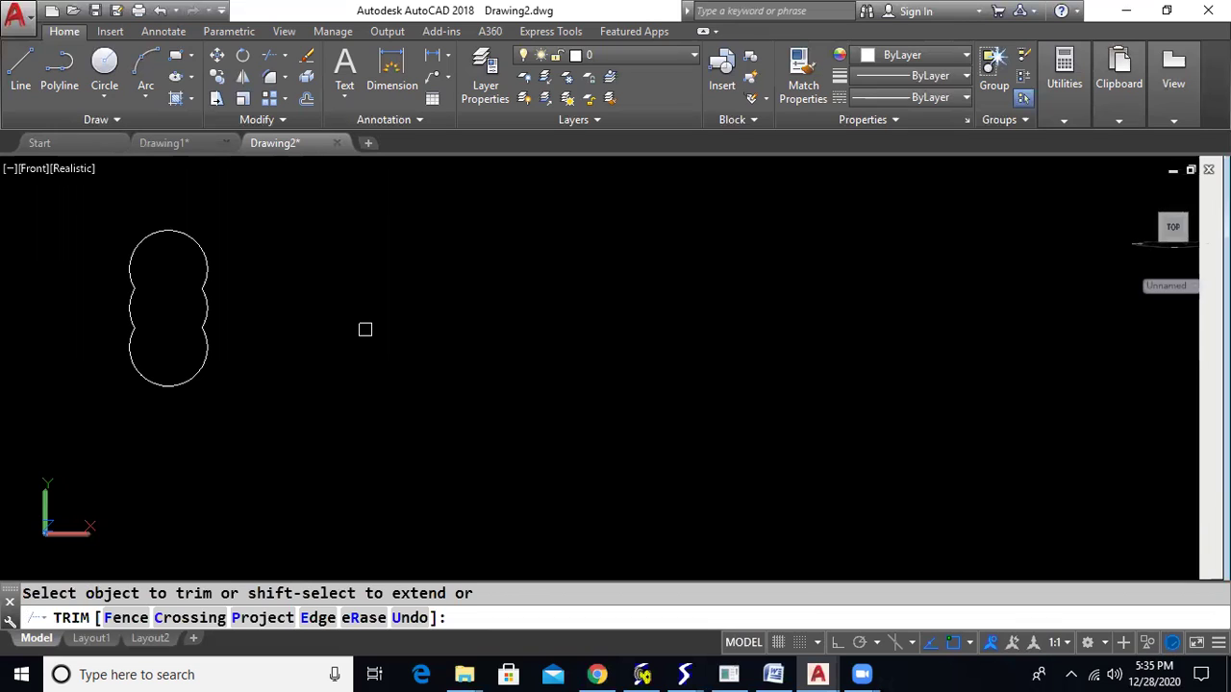
pyautogui.press('Escape')
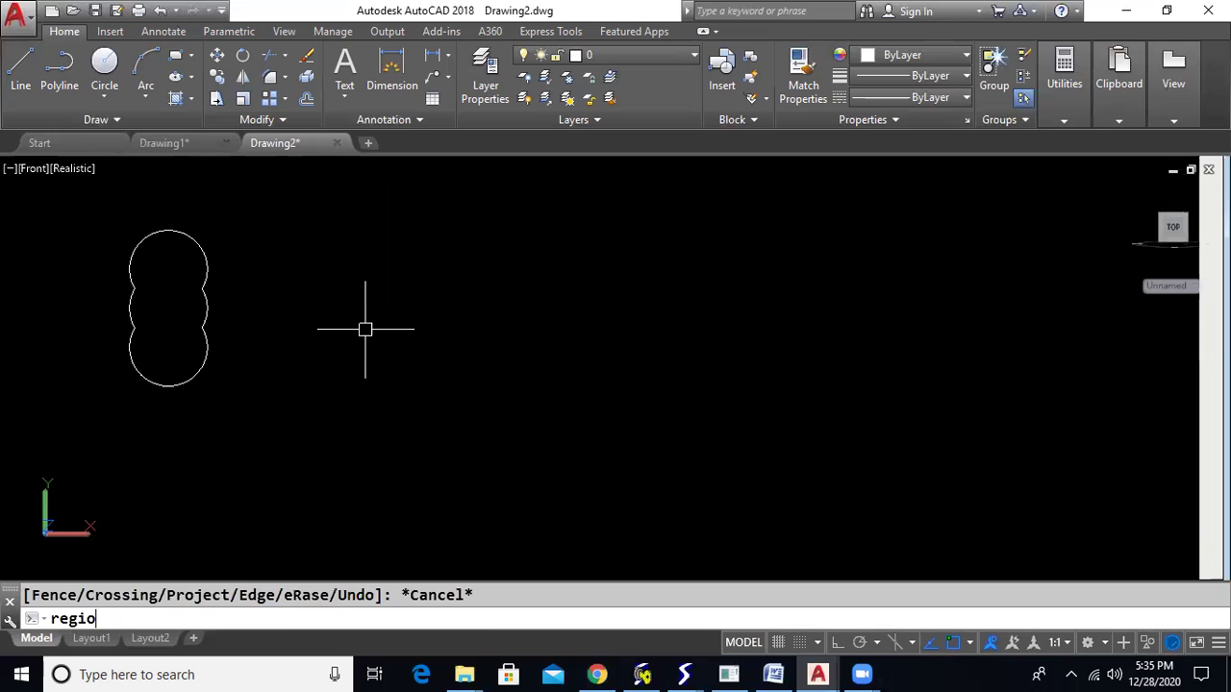
# Step: Convert the trimmed scalloped outline into a region
pyautogui.write('region')
pyautogui.press('Return')
pyautogui.moveTo(94, 318)
pyautogui.mouseDown()
pyautogui.moveTo(171, 164)
pyautogui.moveTo(214, 426)
pyautogui.moveTo(103, 425)
pyautogui.mouseUp()
pyautogui.press('Return')
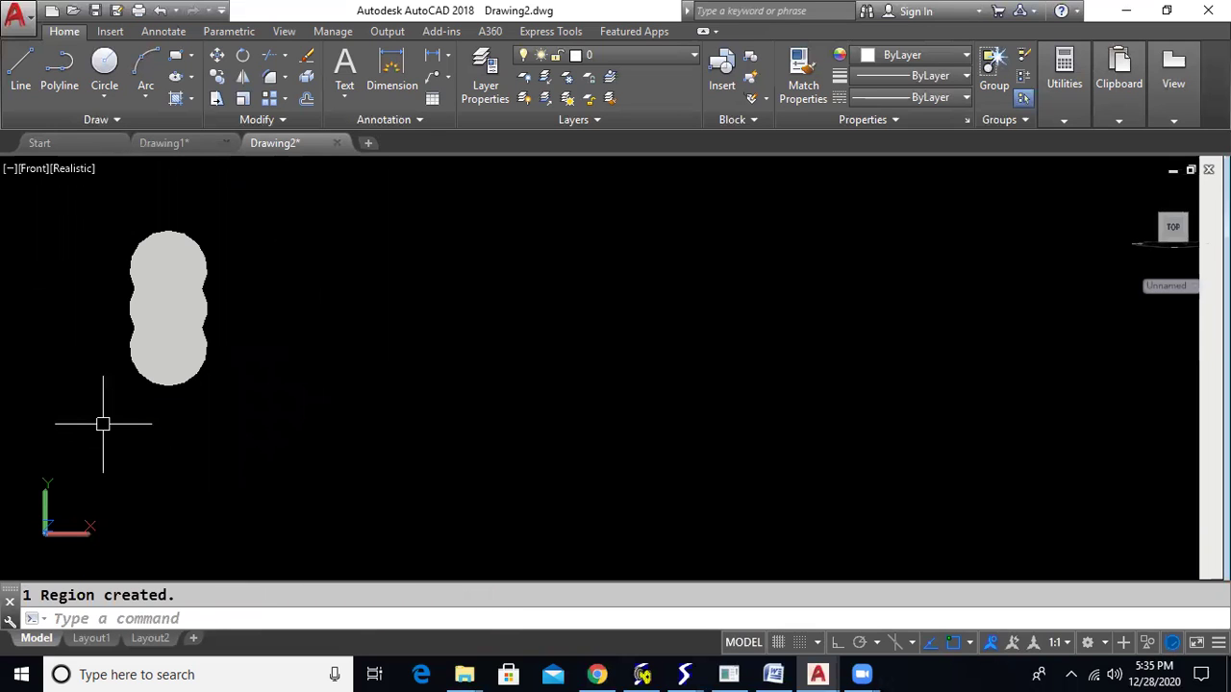
# Step: In the 2D Wireframe style, sweep the scalloped region along the backrest rectangle, then restore the Realistic style
pyautogui.scroll(-8, 103, 424)
pyautogui.moveTo(109, 412); pyautogui.dragTo(174, 357, button='middle')
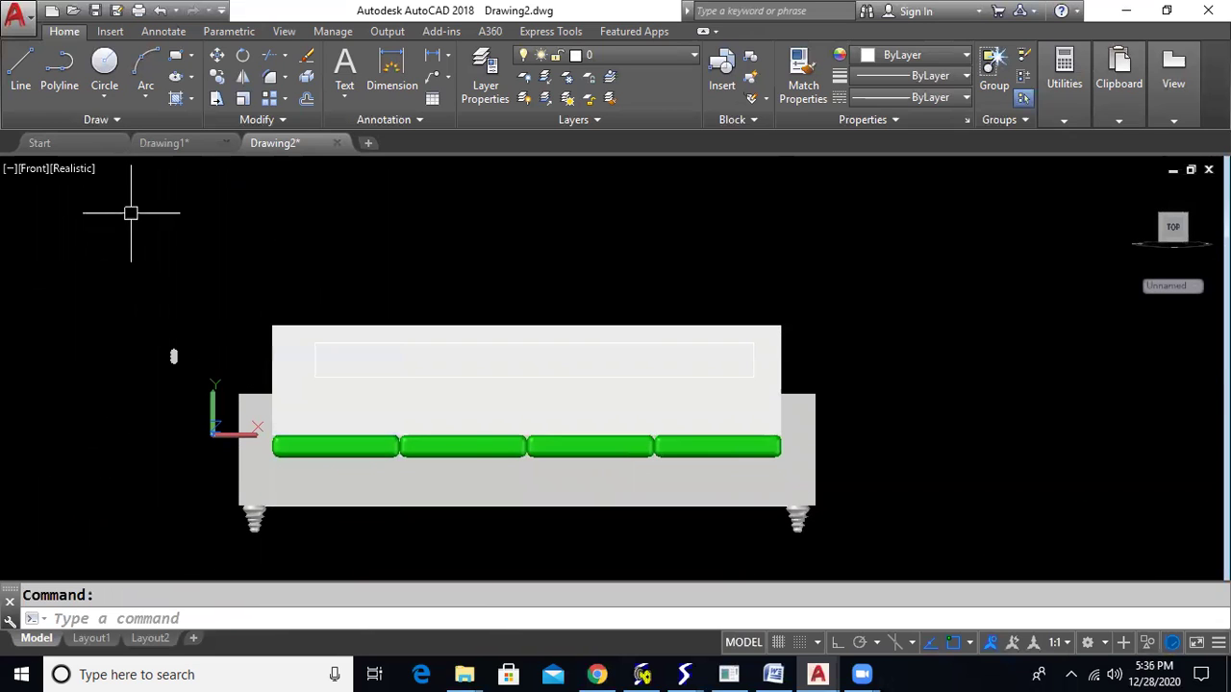
pyautogui.click(77, 170)
pyautogui.click(113, 212)
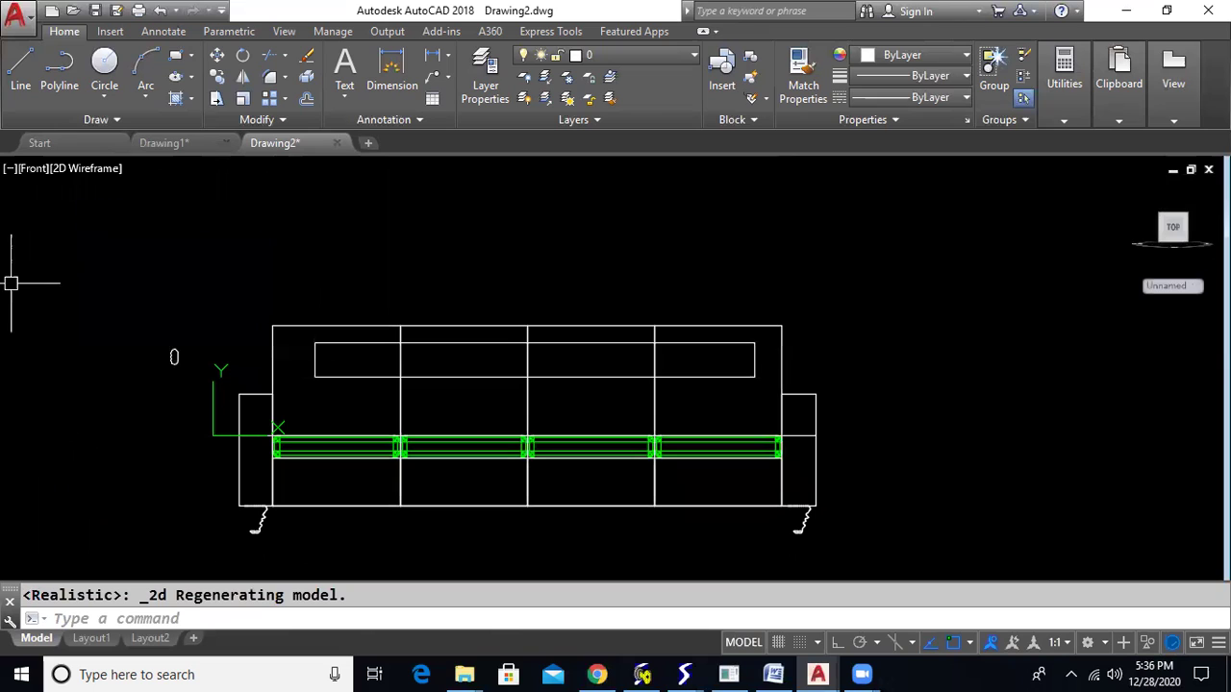
pyautogui.write('sweep')
pyautogui.press('Return')
pyautogui.click(171, 357)
pyautogui.press('Return')
pyautogui.click(338, 377)
pyautogui.click(92, 168)
pyautogui.click(146, 269)
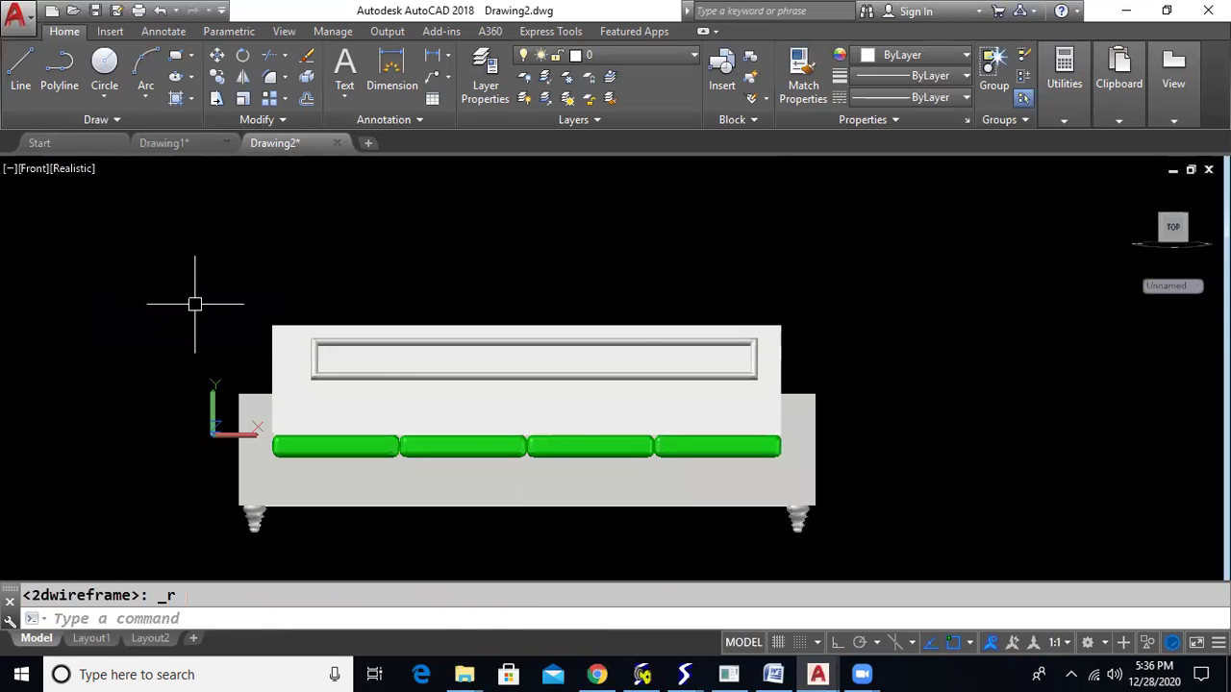
# Step: Examine the swept frame molding on the backrest up close and from an angled view
pyautogui.scroll(2, 577, 413)
pyautogui.keyDown('shift'); pyautogui.moveTo(583, 394); pyautogui.dragTo(646, 443, button='middle'); pyautogui.keyUp('shift')
pyautogui.scroll(3, 321, 445)
pyautogui.scroll(3, 698, 434)
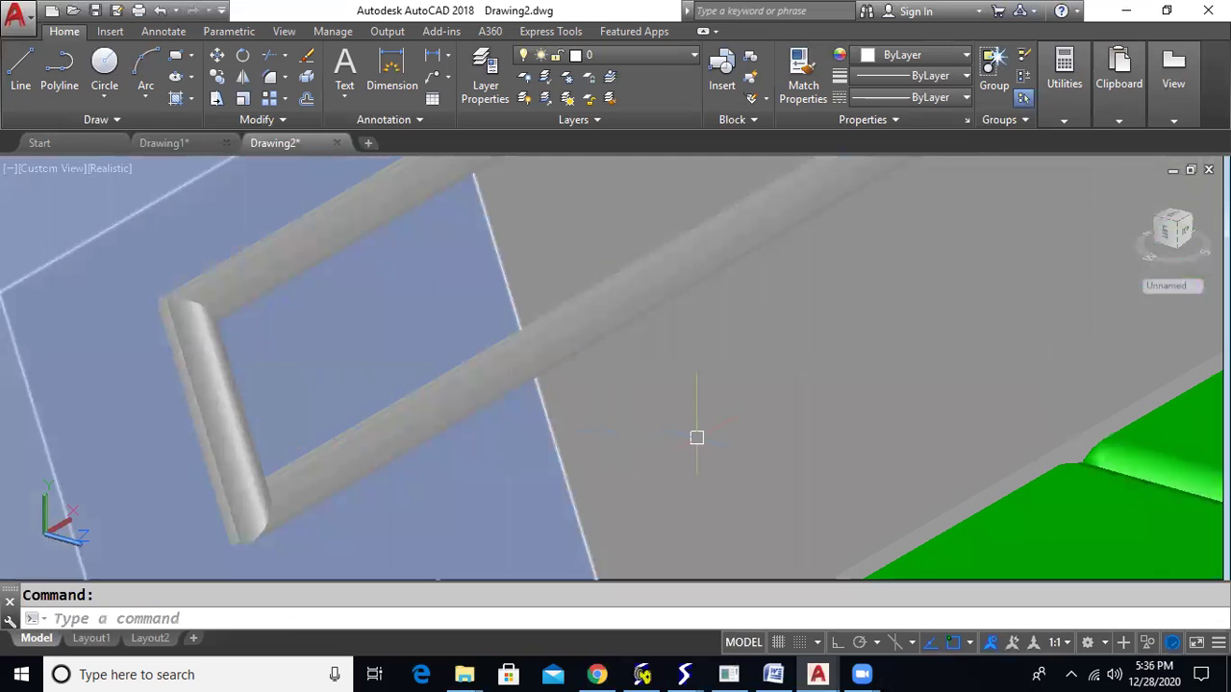
pyautogui.moveTo(601, 391); pyautogui.dragTo(398, 424, button='middle')
pyautogui.scroll(-6, 398, 425)
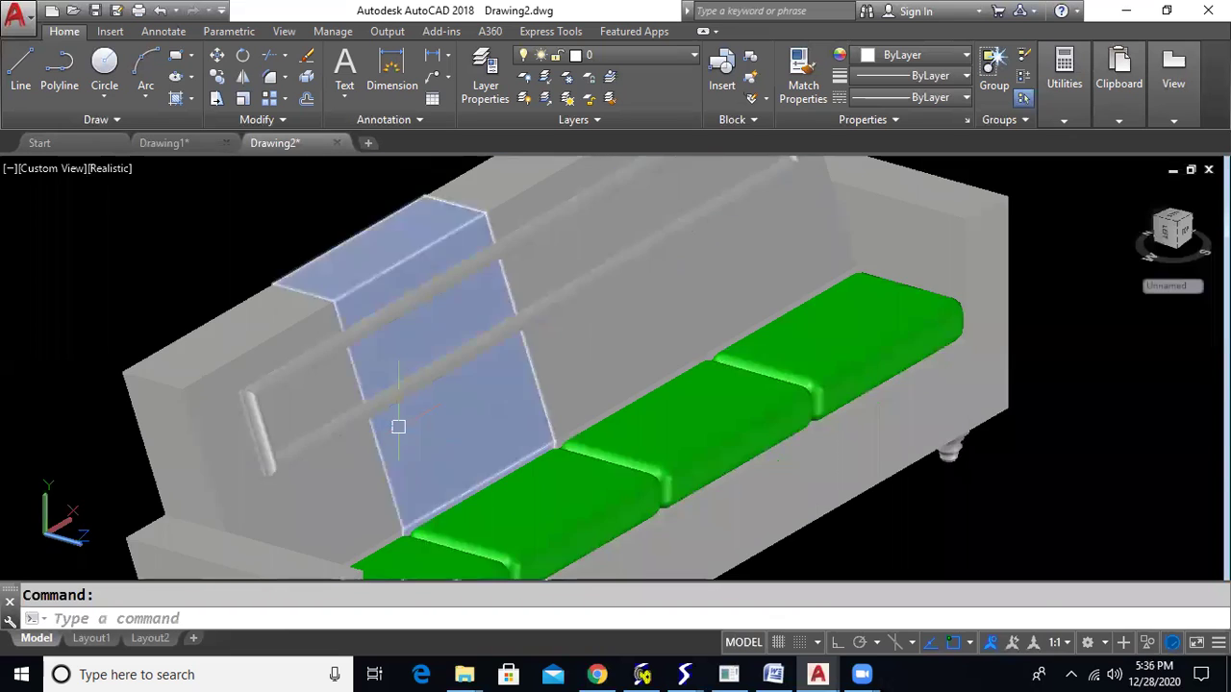
pyautogui.moveTo(871, 464); pyautogui.dragTo(696, 421, button='middle')
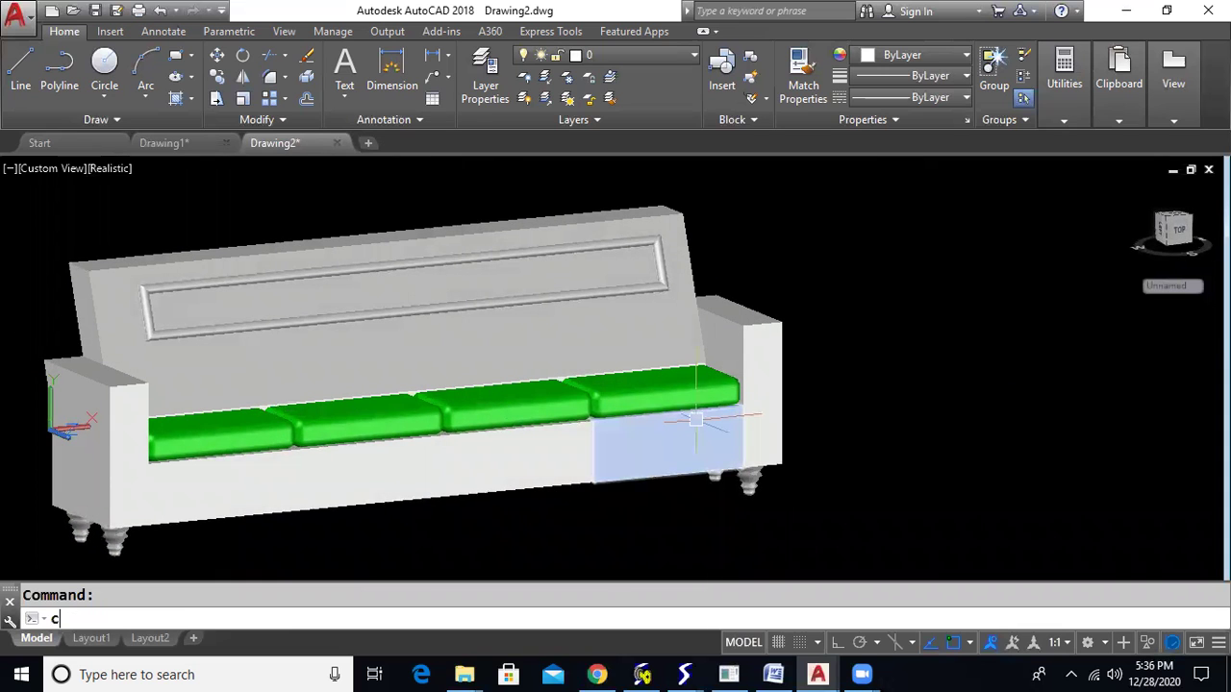
# Step: Model a cylinder centered on the right armrest's front top edge, as wide as the armrest and running its full depth
pyautogui.press('Return')
pyautogui.scroll(3, 731, 351)
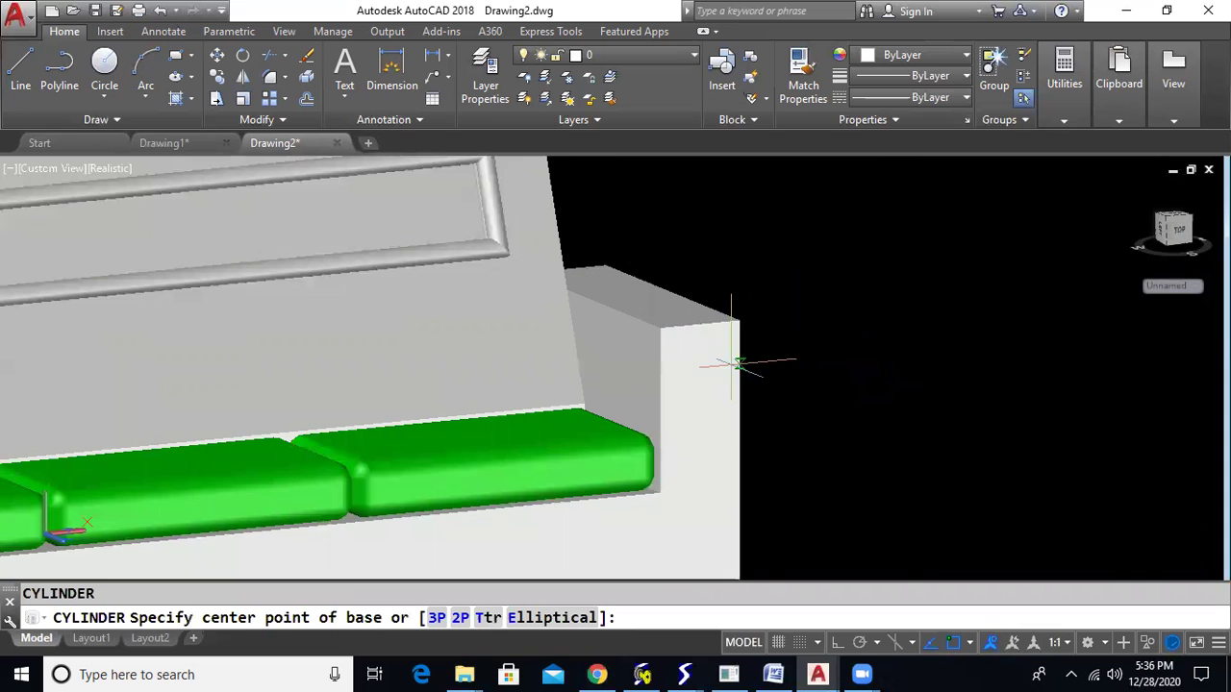
pyautogui.click(700, 326)
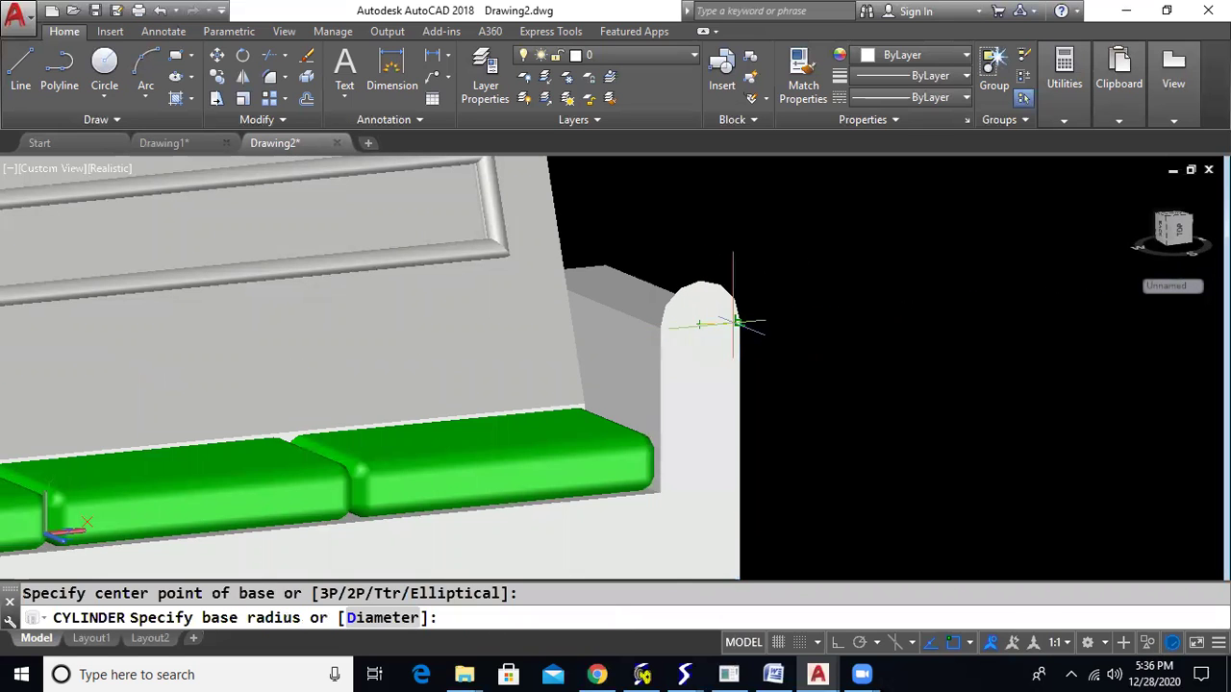
pyautogui.click(724, 327)
pyautogui.keyDown('shift'); pyautogui.moveTo(581, 284); pyautogui.dragTo(673, 337, button='middle'); pyautogui.keyUp('shift')
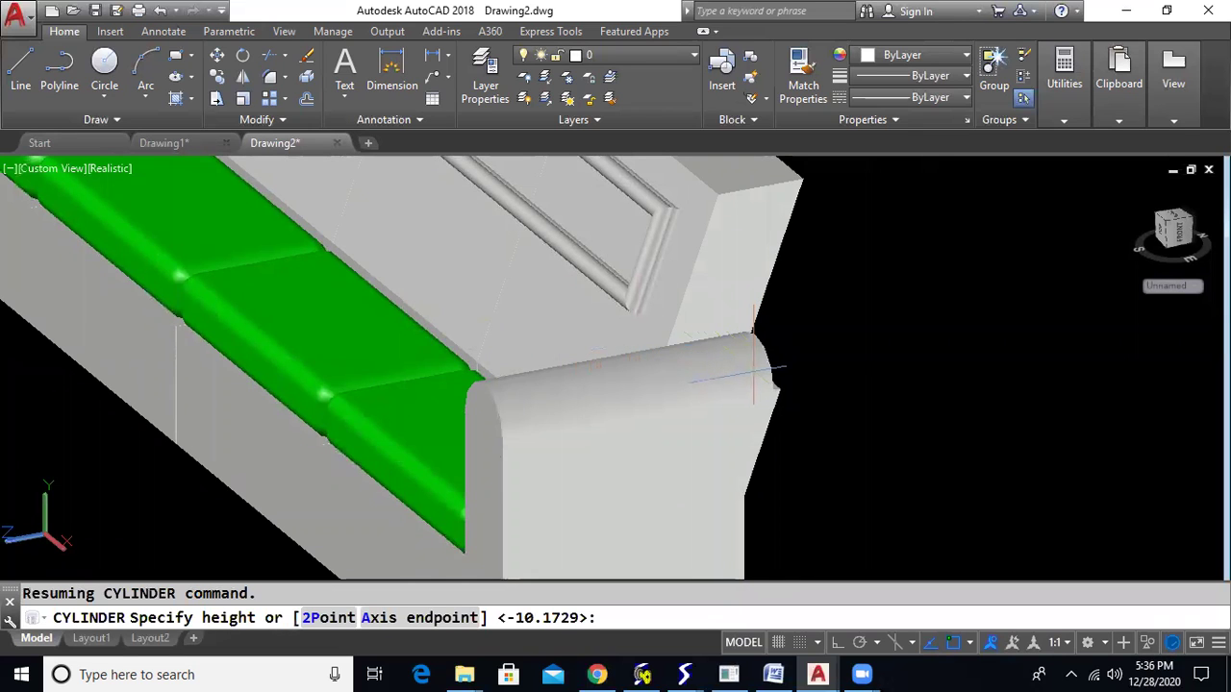
# Step: Copy the armrest cylinder from its front center to the midpoint of the opposite armrest's front top edge
pyautogui.scroll(-5, 893, 426)
pyautogui.moveTo(893, 426); pyautogui.dragTo(936, 446, button='middle')
pyautogui.write('o')
pyautogui.press('Return')
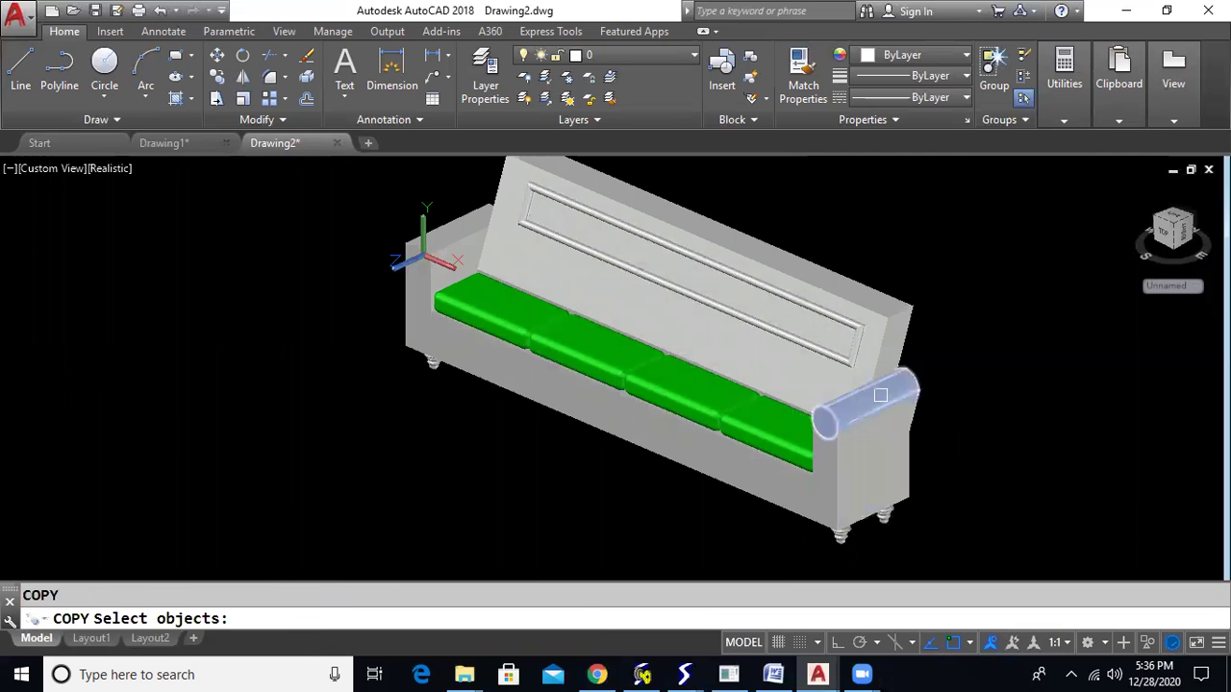
pyautogui.click(875, 396)
pyautogui.press('Return')
pyautogui.click(826, 423)
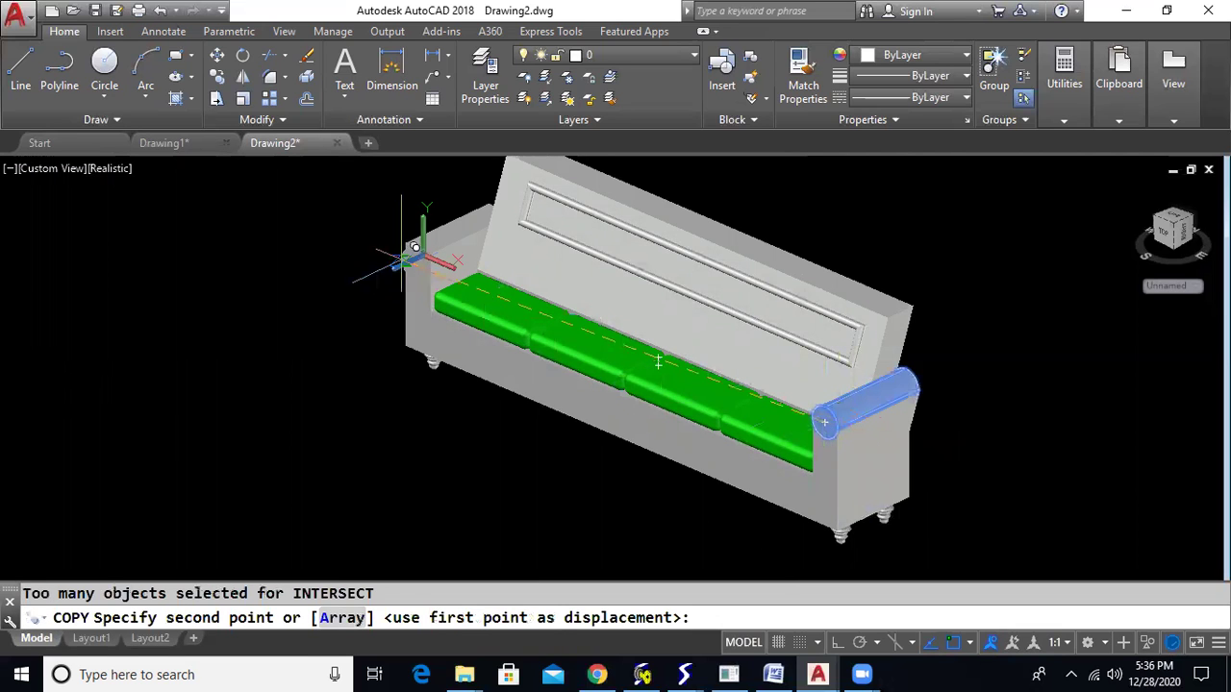
pyautogui.click(853, 486)
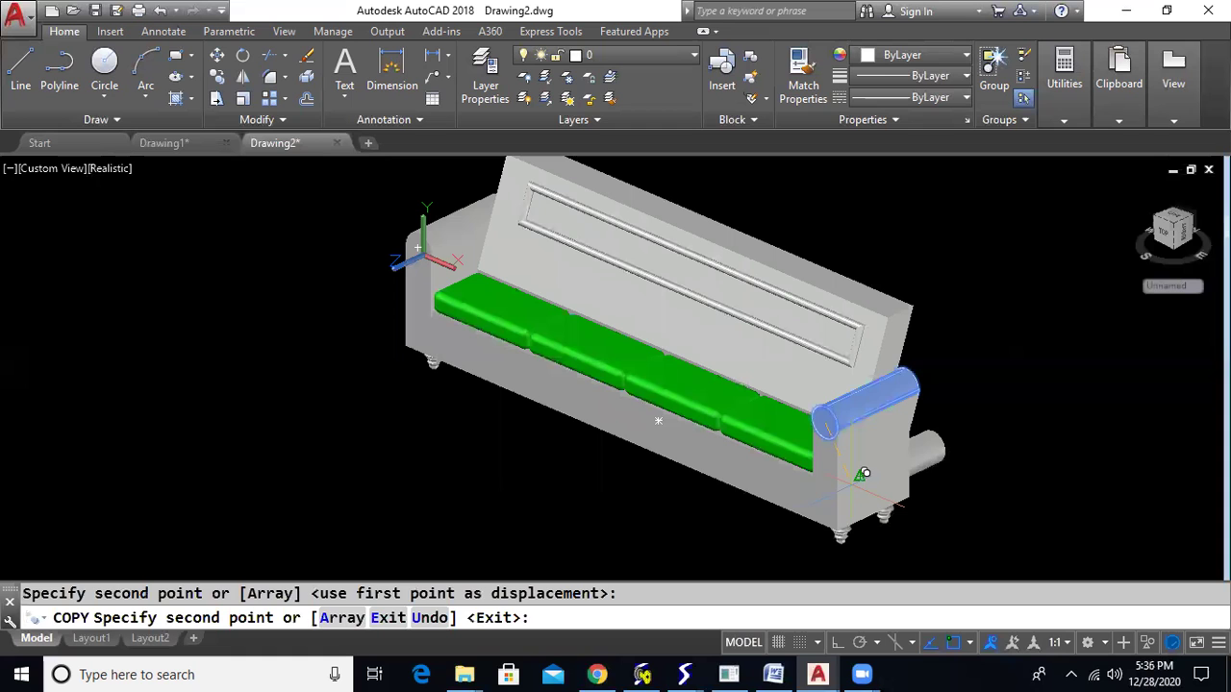
pyautogui.press('Escape')
# Step: Examine the finished sofa from both sides, including its rounded armrests, cushions and backrest frame
pyautogui.keyDown('shift'); pyautogui.moveTo(846, 486); pyautogui.dragTo(760, 457, button='middle'); pyautogui.keyUp('shift')
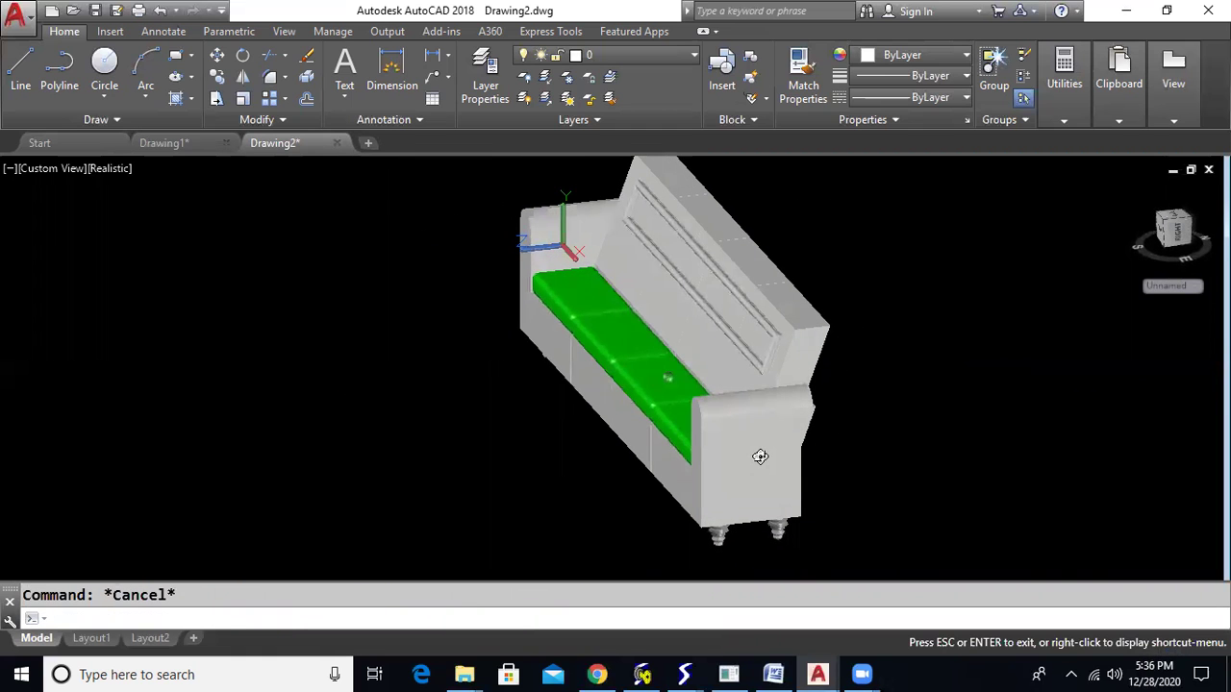
pyautogui.moveTo(907, 448); pyautogui.dragTo(1001, 471, button='middle')
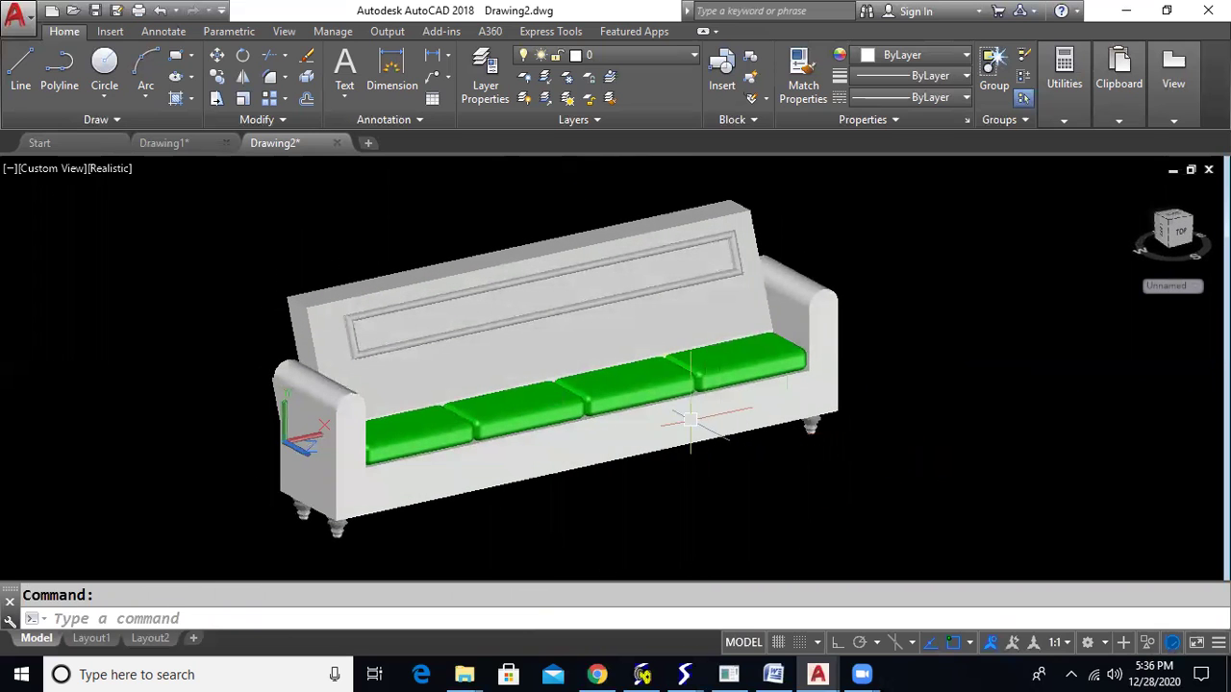
pyautogui.scroll(2, 690, 420)
pyautogui.scroll(2, 551, 459)
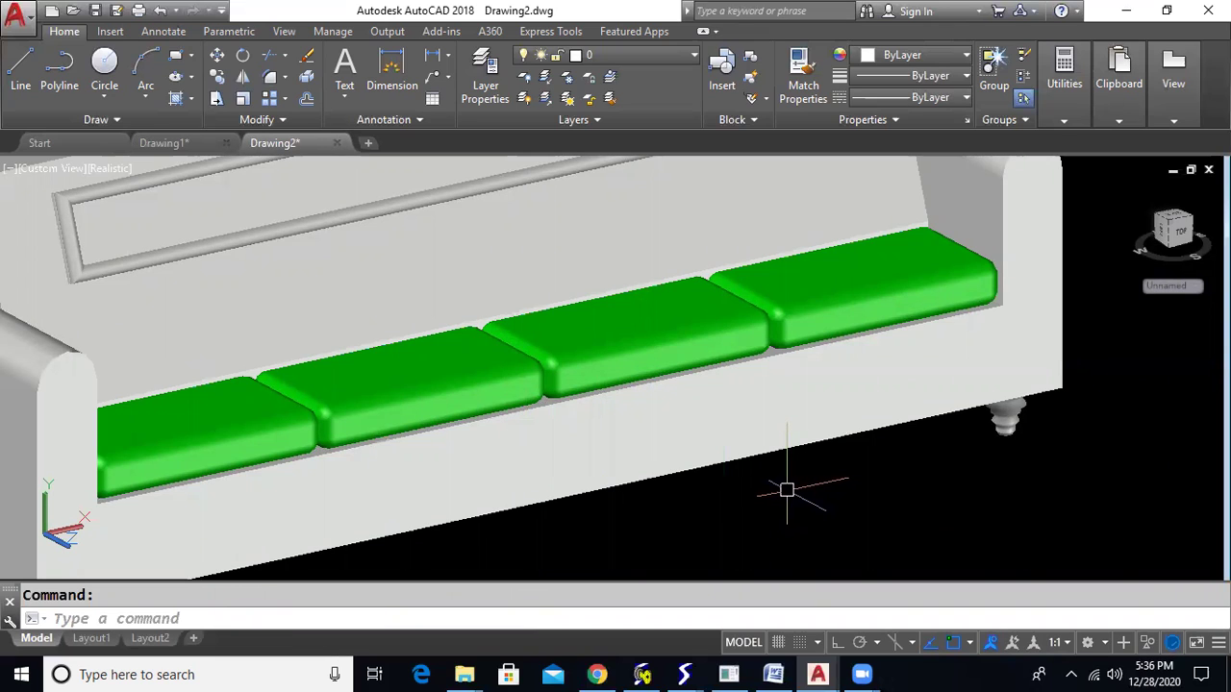
pyautogui.scroll(-5, 673, 447)
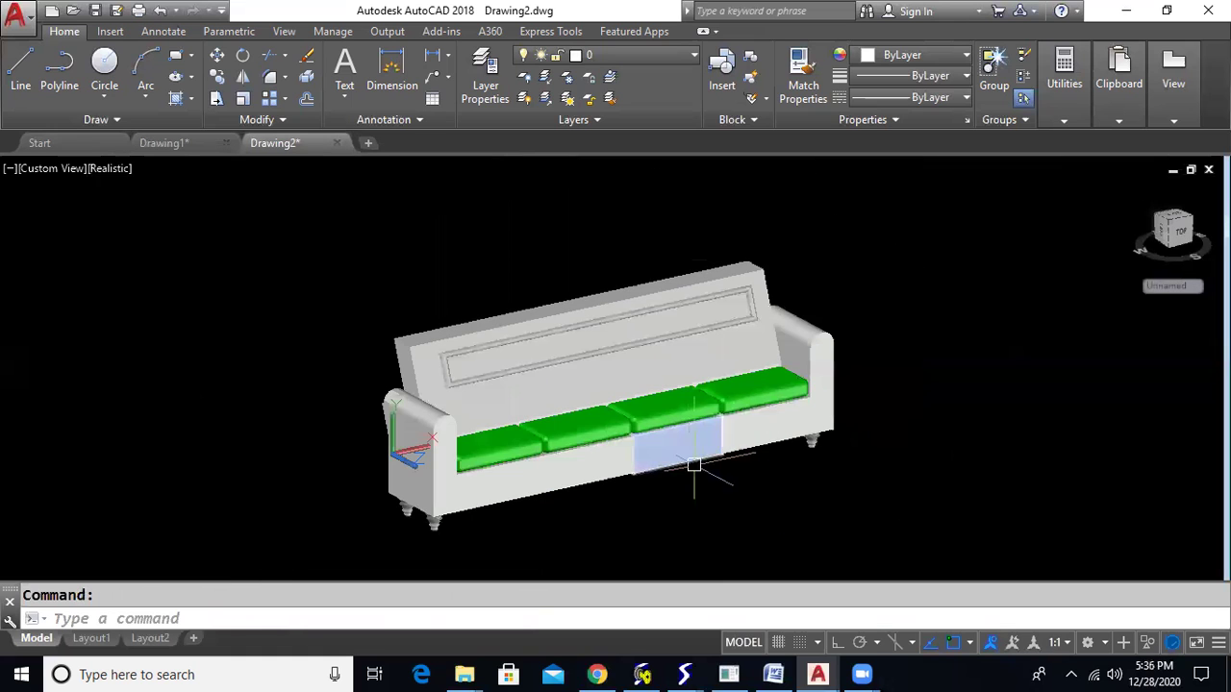
pyautogui.keyDown('shift'); pyautogui.moveTo(720, 494); pyautogui.dragTo(638, 491, button='middle'); pyautogui.keyUp('shift')
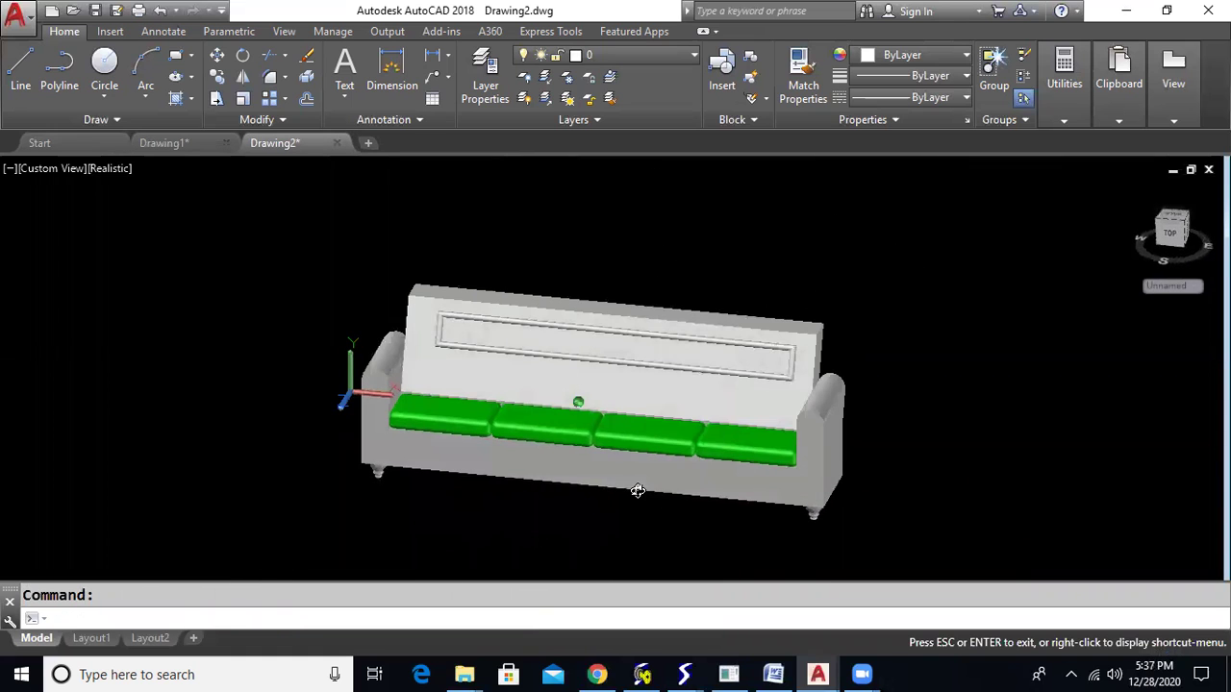
# Step: Mirror the whole four-seat sofa in top view across a horizontal line in front of it, keeping the original
pyautogui.click(57, 170)
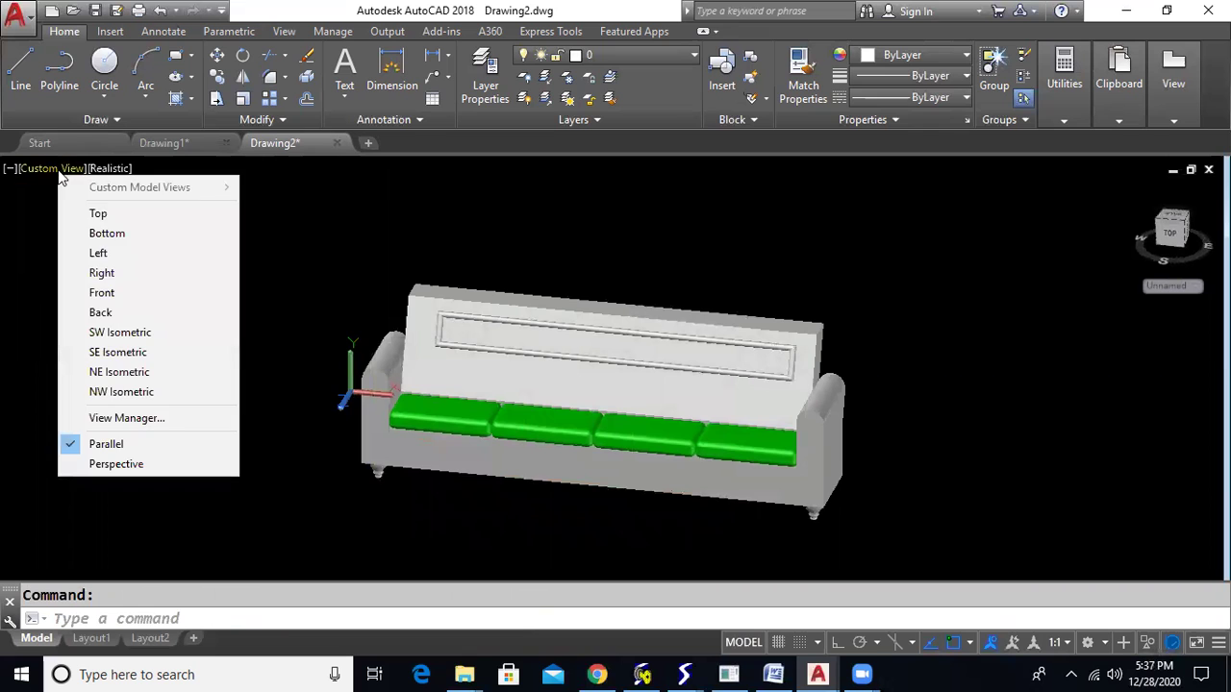
pyautogui.click(98, 213)
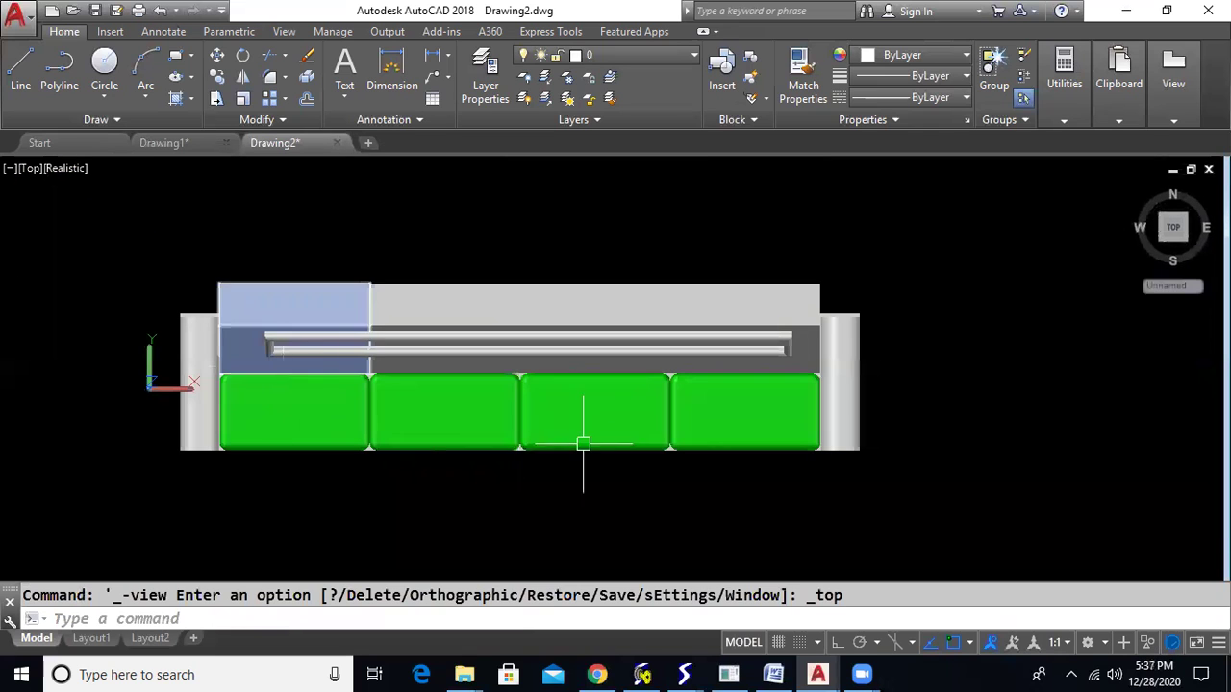
pyautogui.write('mi')
pyautogui.press('Return')
pyautogui.moveTo(38, 331)
pyautogui.mouseDown()
pyautogui.moveTo(398, 187)
pyautogui.moveTo(998, 389)
pyautogui.moveTo(451, 510)
pyautogui.moveTo(240, 514)
pyautogui.mouseUp()
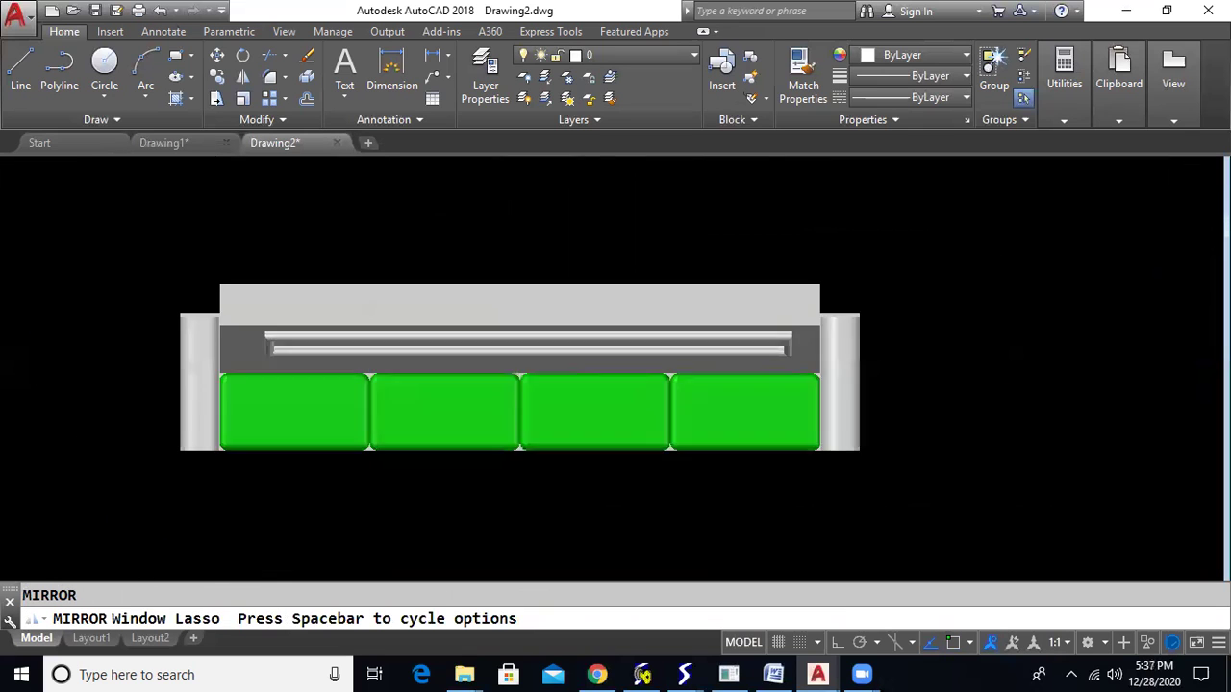
pyautogui.press('Return')
pyautogui.moveTo(114, 534); pyautogui.dragTo(141, 426, button='middle')
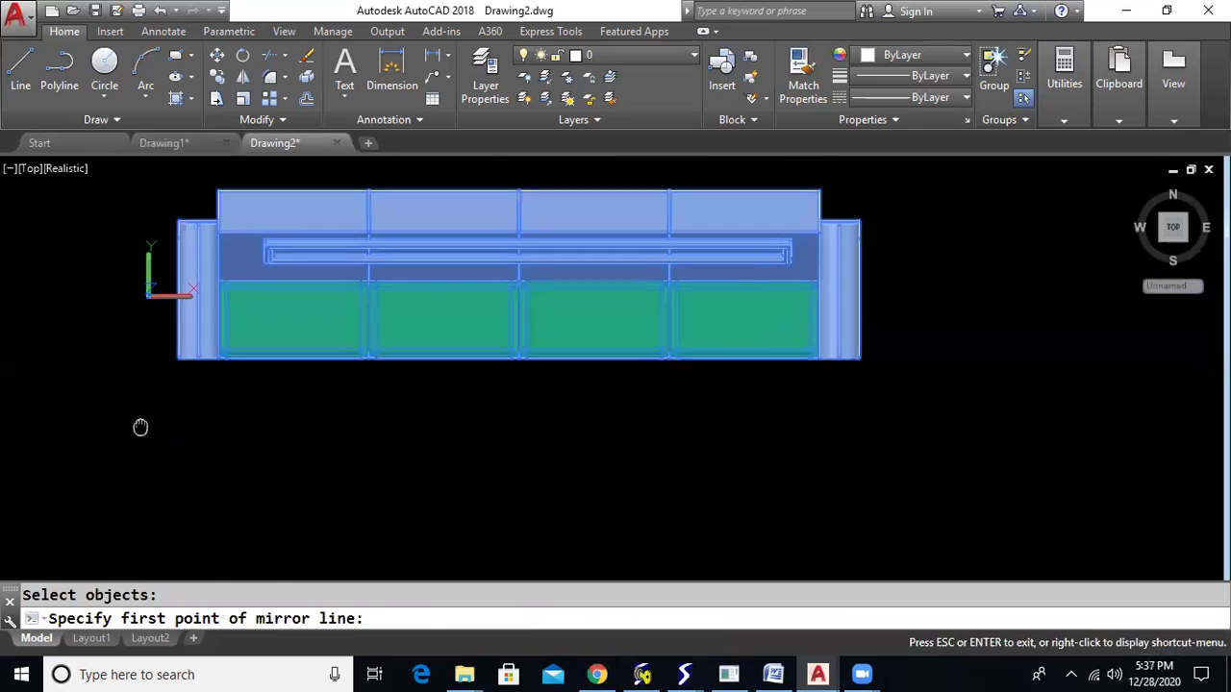
pyautogui.click(83, 473)
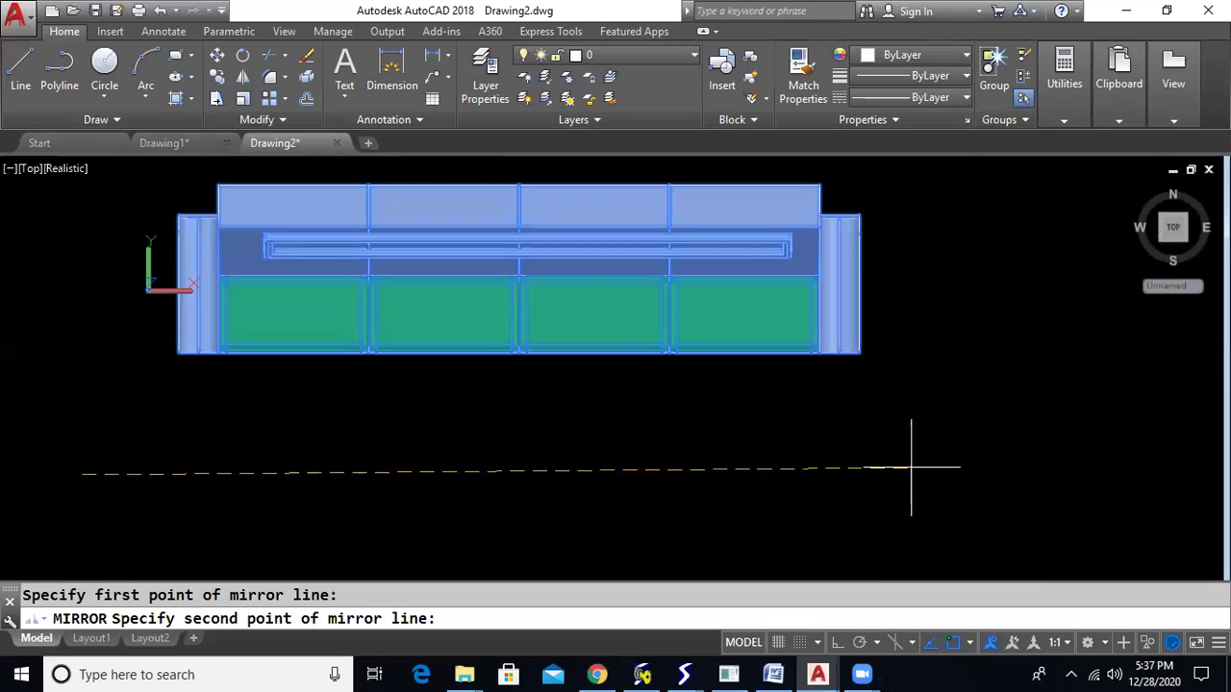
pyautogui.press('F8')
pyautogui.click(873, 472)
pyautogui.press('Return')
# Step: Copy one armrest and the two adjacent seat sections of the original sofa, in top view, straight out beyond that armrest's side
pyautogui.scroll(-4, 872, 472)
pyautogui.keyDown('shift'); pyautogui.moveTo(868, 486); pyautogui.dragTo(919, 303, button='middle'); pyautogui.keyUp('shift')
pyautogui.scroll(4, 753, 372)
pyautogui.keyDown('shift'); pyautogui.moveTo(683, 418); pyautogui.dragTo(611, 402, button='middle'); pyautogui.keyUp('shift')
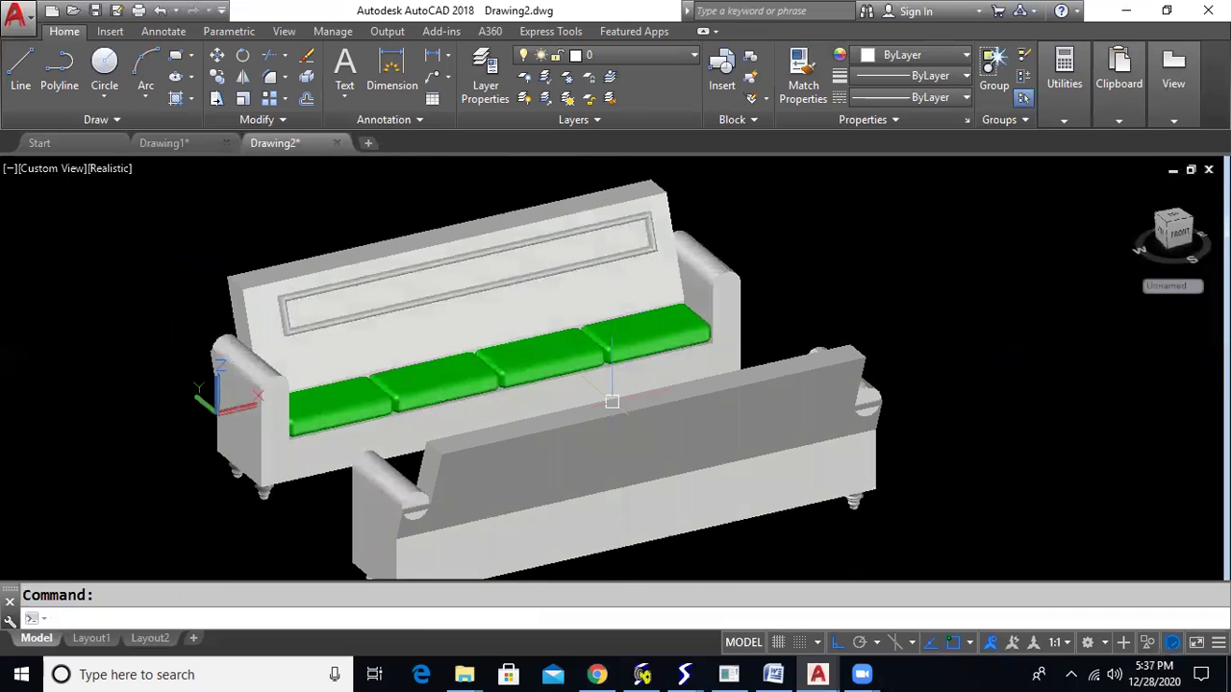
pyautogui.click(58, 171)
pyautogui.click(137, 214)
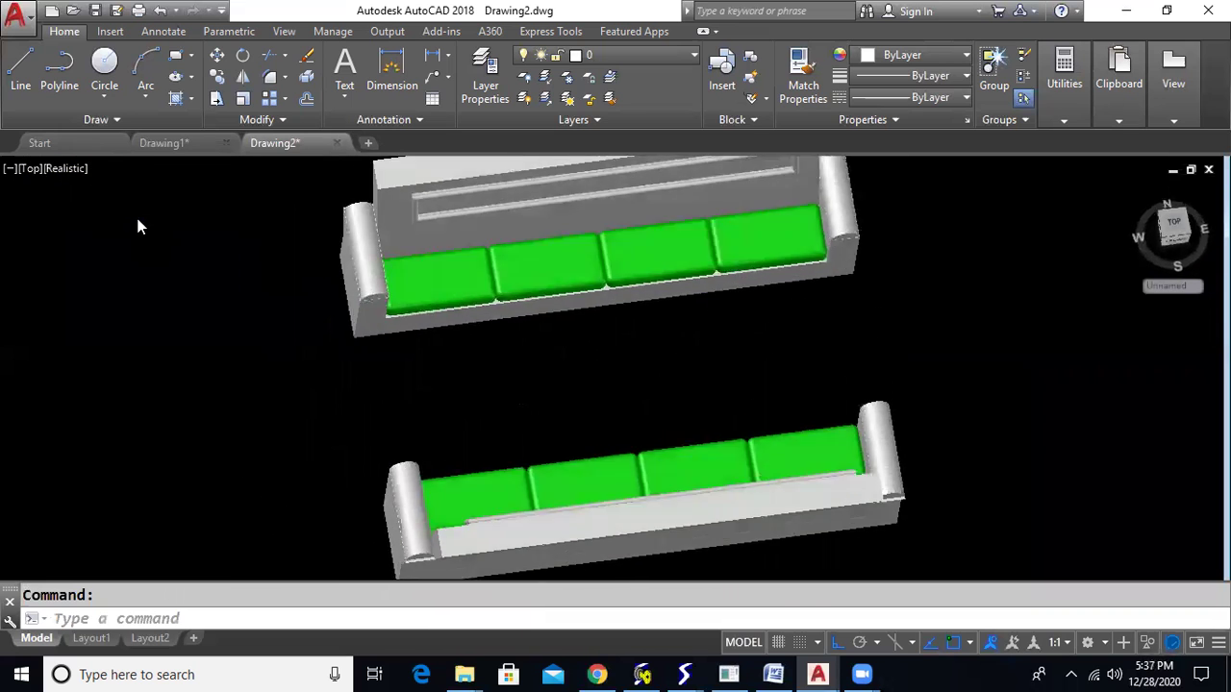
pyautogui.write('Co')
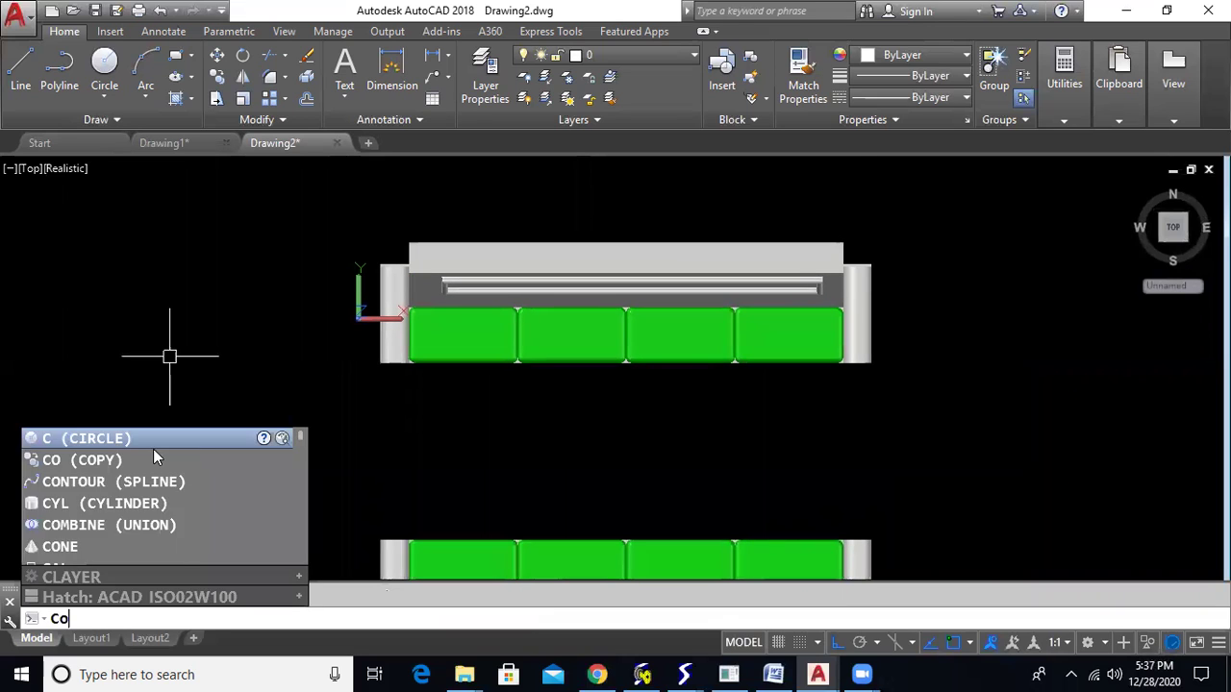
pyautogui.press('Return')
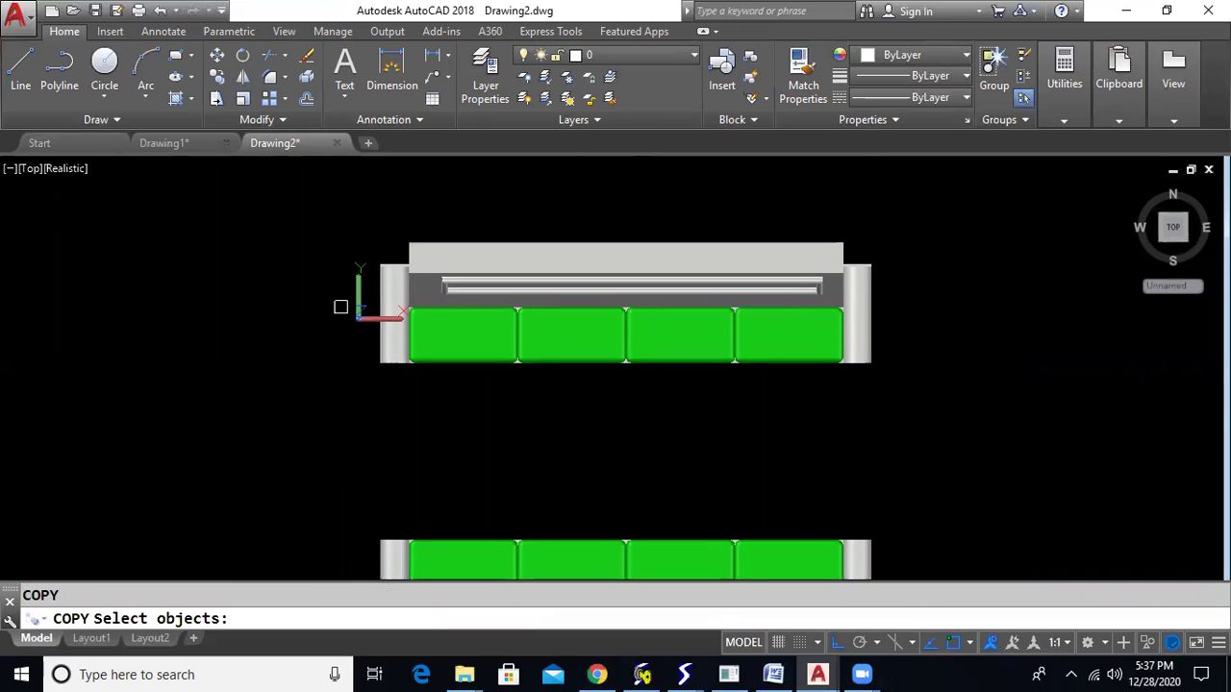
pyautogui.moveTo(235, 298)
pyautogui.mouseDown()
pyautogui.moveTo(298, 238)
pyautogui.moveTo(552, 170)
pyautogui.moveTo(629, 198)
pyautogui.moveTo(657, 279)
pyautogui.moveTo(651, 405)
pyautogui.moveTo(263, 441)
pyautogui.mouseUp()
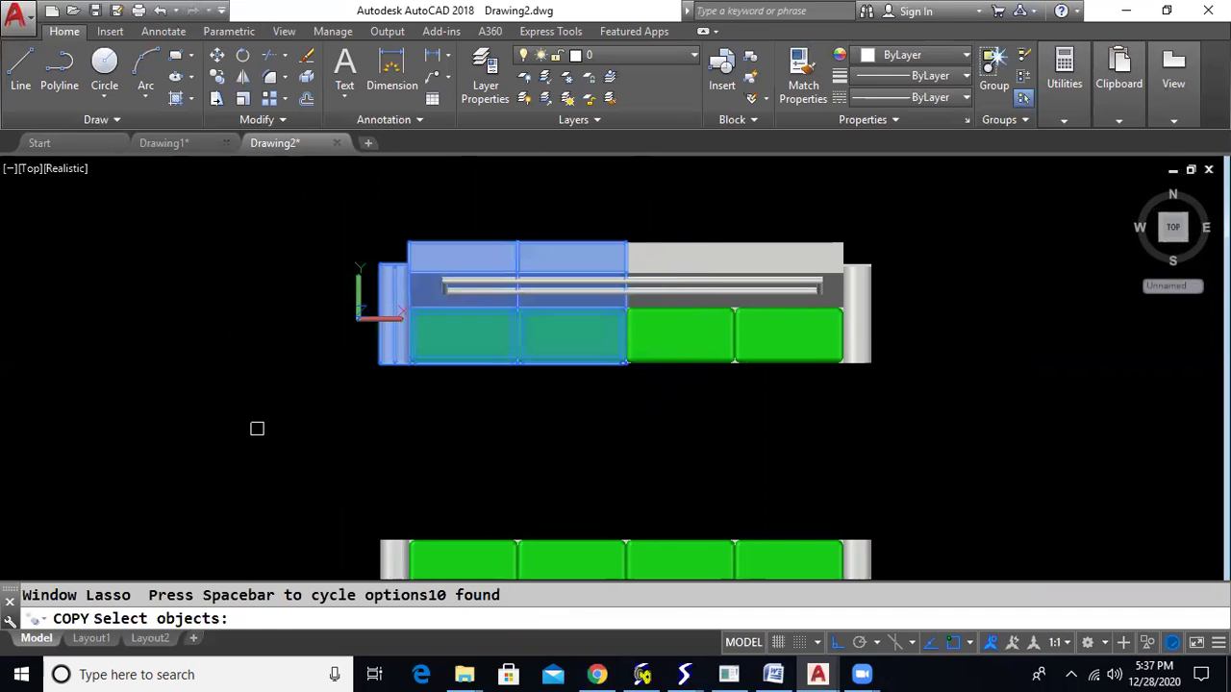
pyautogui.press('Return')
pyautogui.click(380, 363)
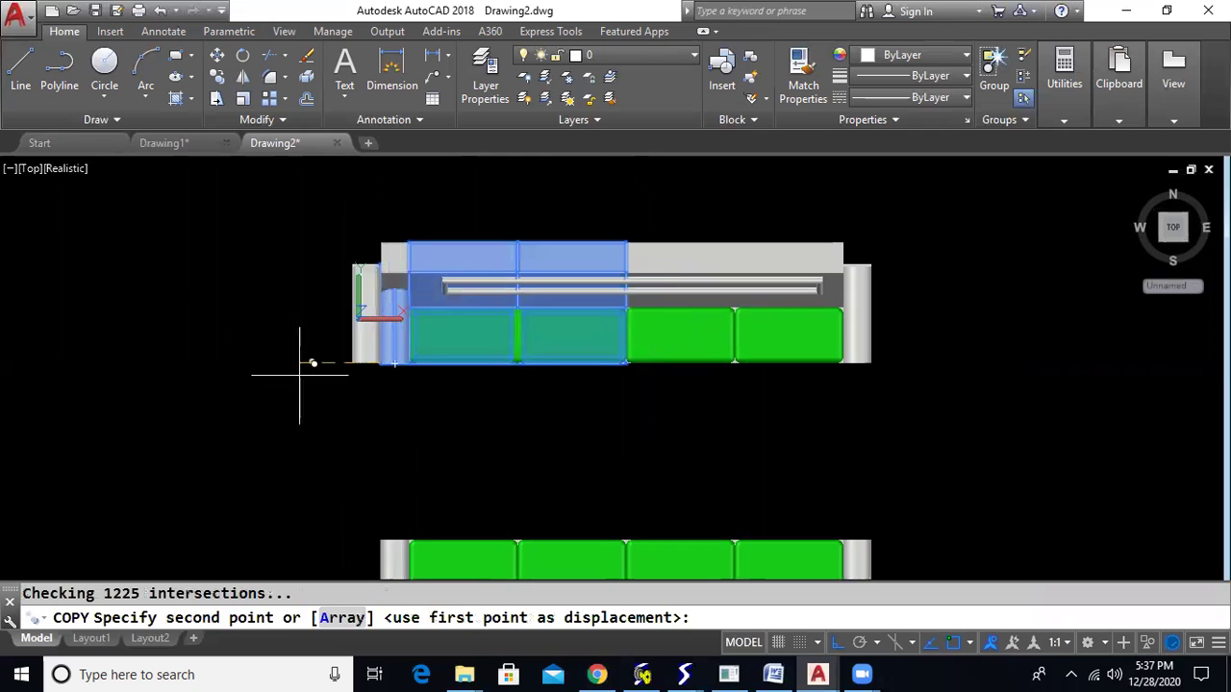
pyautogui.click(12, 393)
pyautogui.press('Escape')
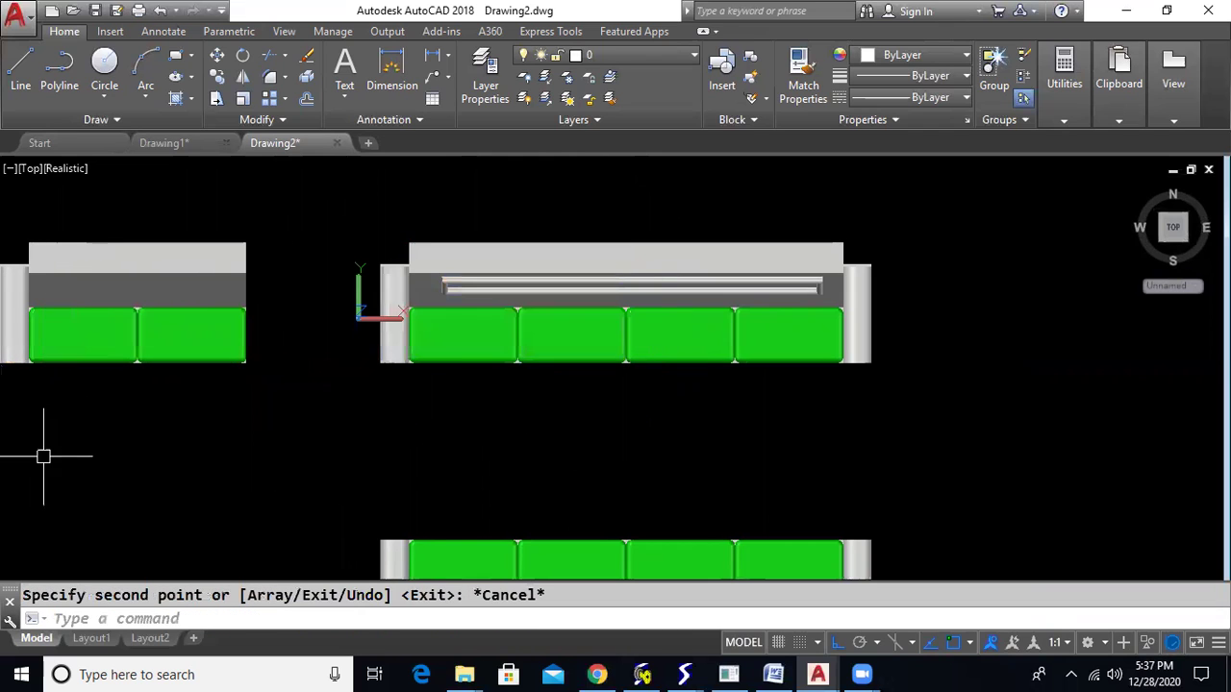
# Step: Rotate the two-seat copy 90 degrees about a point on its open end, so its cushions face the other sofas
pyautogui.moveTo(297, 452); pyautogui.dragTo(462, 459, button='middle')
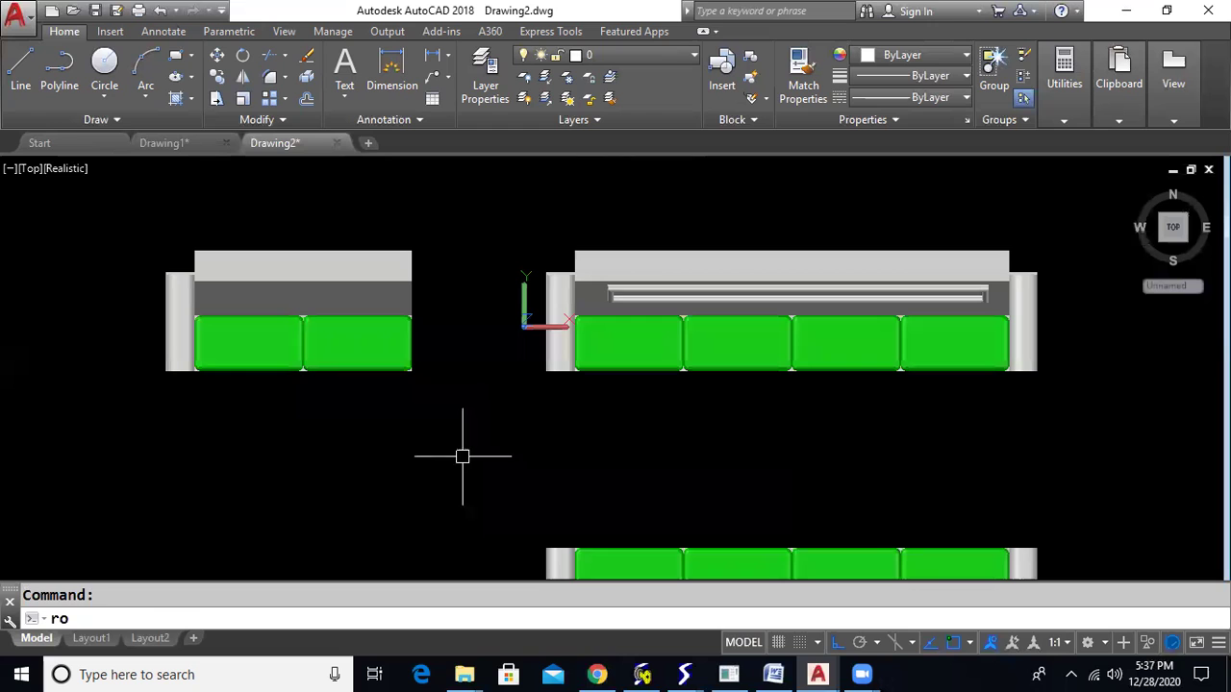
pyautogui.write('ro')
pyautogui.press('Return')
pyautogui.moveTo(81, 367)
pyautogui.mouseDown()
pyautogui.moveTo(110, 220)
pyautogui.moveTo(470, 231)
pyautogui.moveTo(198, 468)
pyautogui.mouseUp()
pyautogui.press('Return')
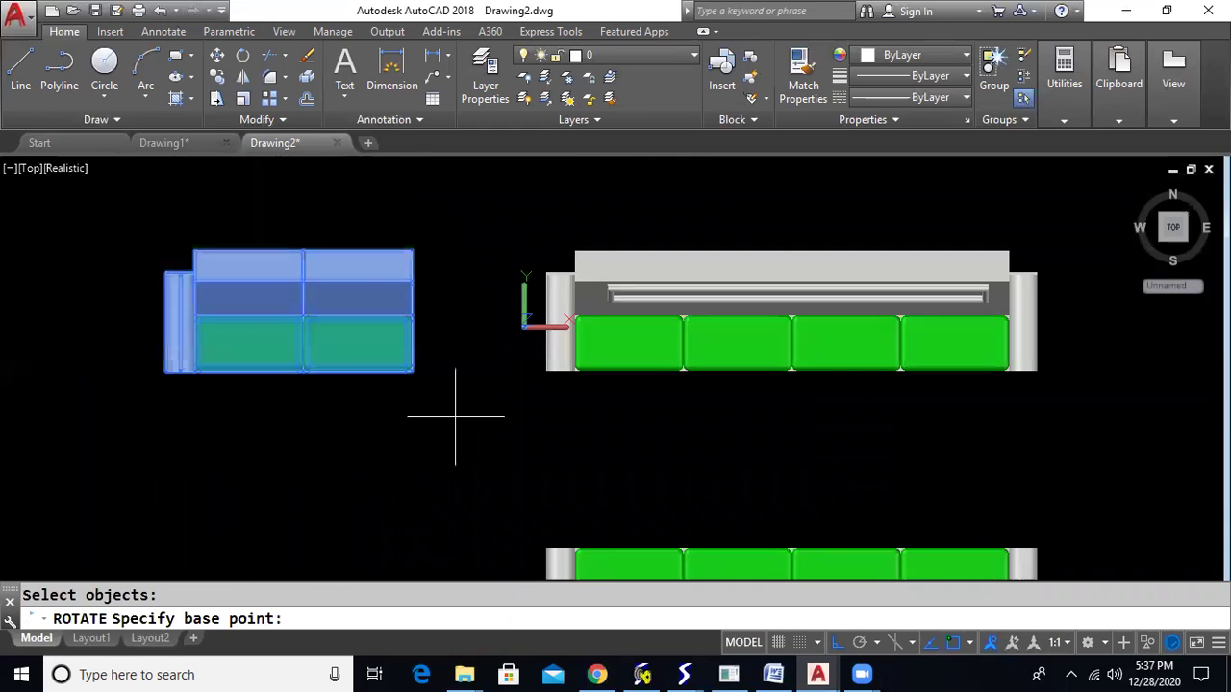
pyautogui.click(411, 342)
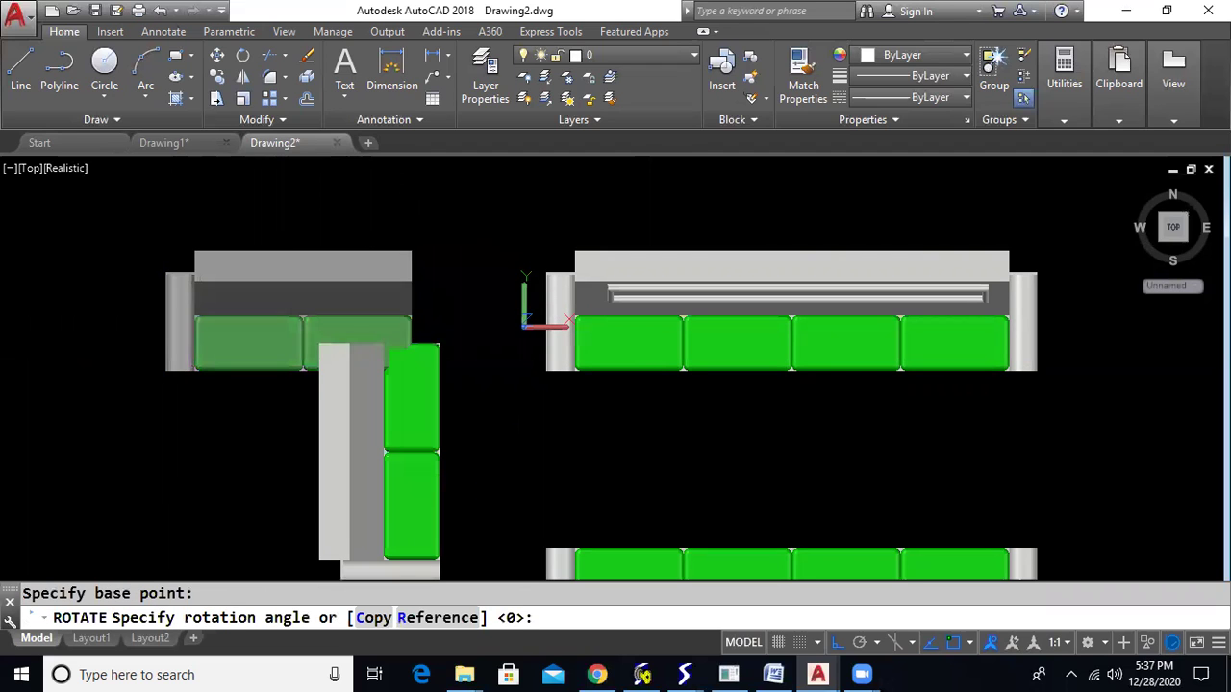
pyautogui.click(412, 289)
# Step: Copy the two-seater's armrest and its rounded top from the lower front corner to the open end of the seat base
pyautogui.moveTo(523, 445)
pyautogui.mouseDown(button='middle')
pyautogui.moveTo(465, 355)
pyautogui.moveTo(468, 429)
pyautogui.moveTo(385, 346)
pyautogui.moveTo(456, 333)
pyautogui.moveTo(498, 497)
pyautogui.mouseUp(button='middle')
pyautogui.scroll(3, 497, 497)
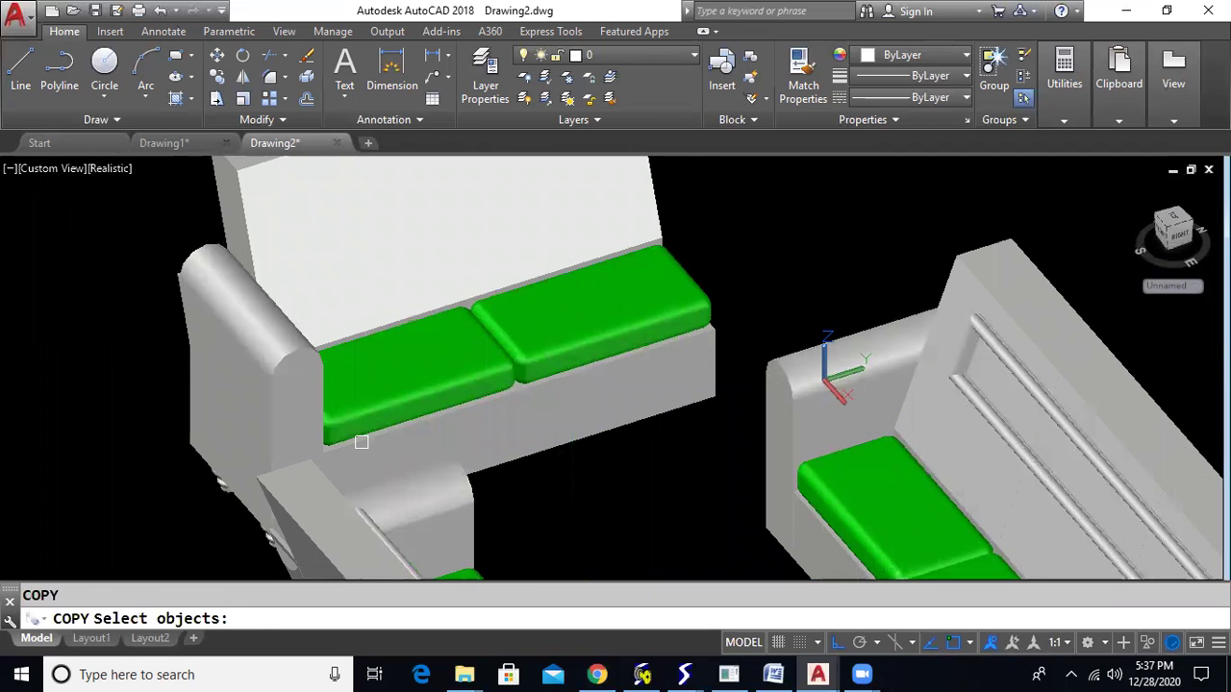
pyautogui.click(287, 423)
pyautogui.click(281, 353)
pyautogui.press('Return')
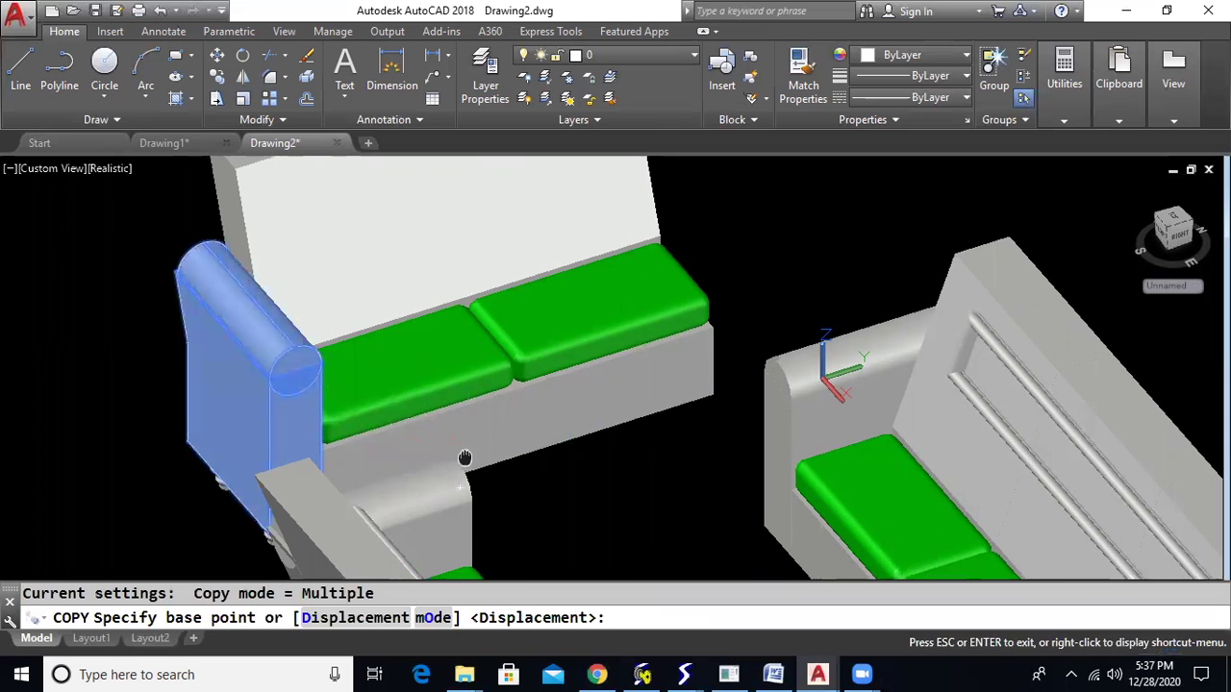
pyautogui.moveTo(465, 458); pyautogui.dragTo(431, 376, button='middle')
pyautogui.keyDown('shift'); pyautogui.moveTo(285, 452); pyautogui.dragTo(373, 449, button='middle'); pyautogui.keyUp('shift')
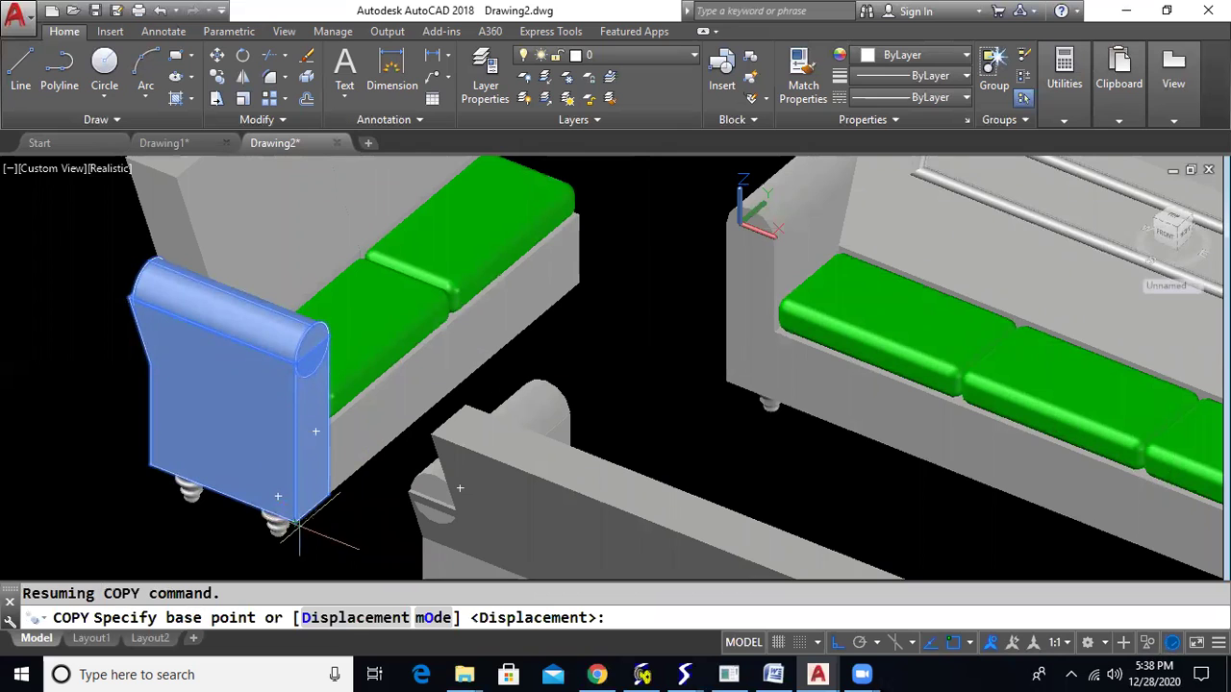
pyautogui.scroll(4, 296, 524)
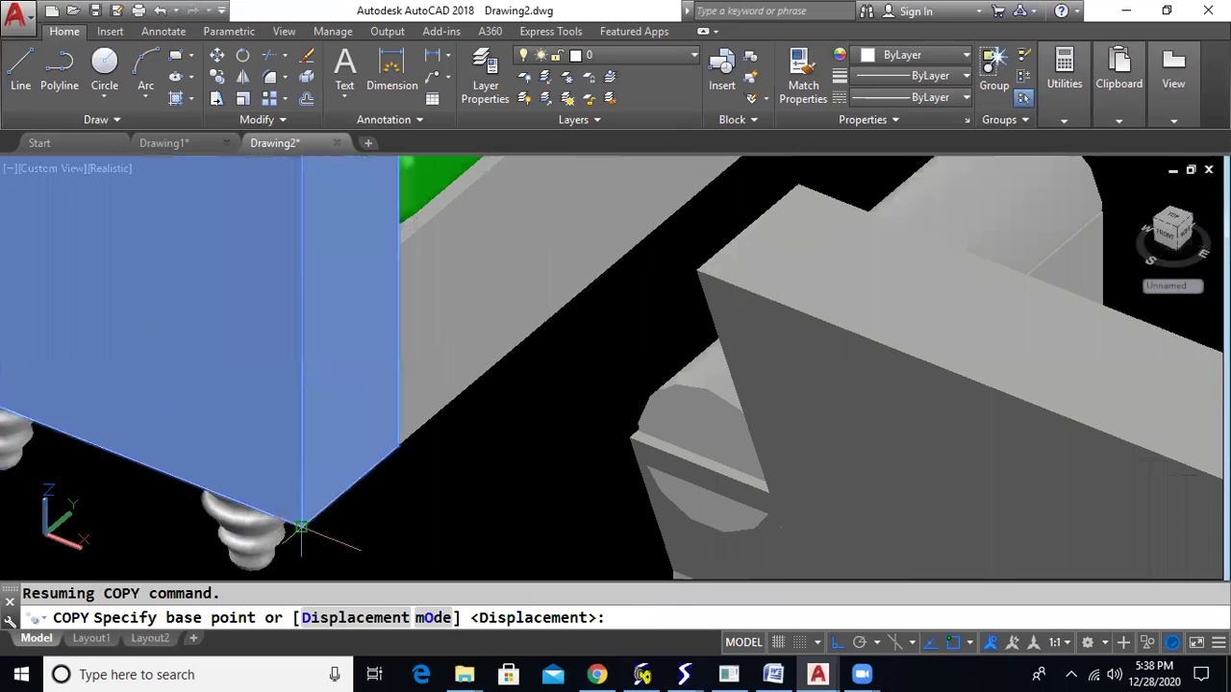
pyautogui.click(301, 527)
pyautogui.scroll(-5, 578, 330)
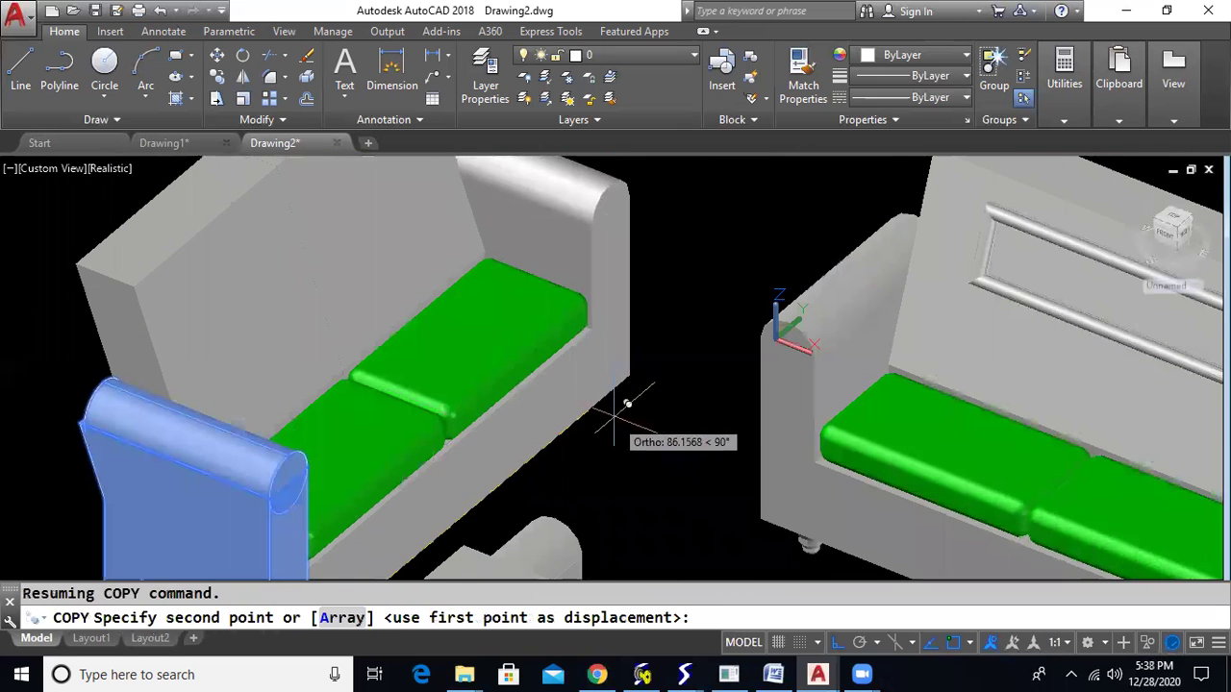
pyautogui.click(593, 408)
pyautogui.press('Escape')
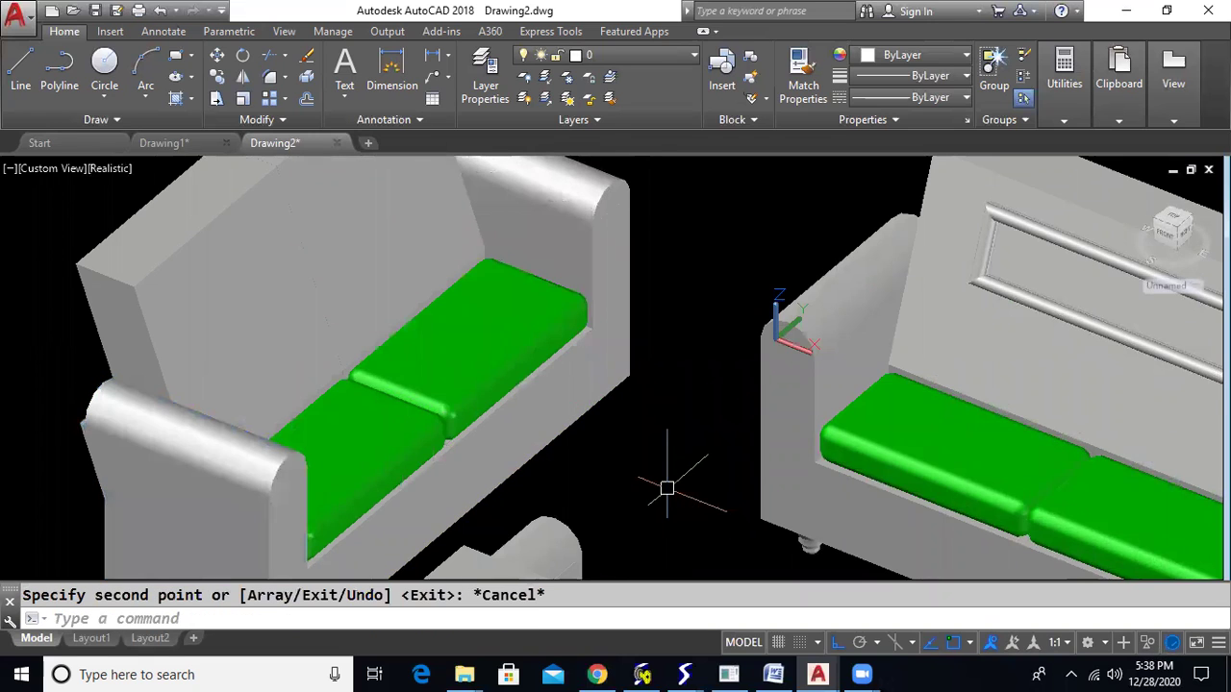
# Step: Copy the two-seater's pair of turned legs along the underside of its base to beneath the opposite armrest
pyautogui.scroll(-3, 668, 488)
pyautogui.keyDown('shift'); pyautogui.moveTo(650, 507); pyautogui.dragTo(664, 470, button='middle'); pyautogui.keyUp('shift')
pyautogui.moveTo(685, 566); pyautogui.dragTo(637, 434, button='middle')
pyautogui.moveTo(713, 507); pyautogui.dragTo(652, 386, button='middle')
pyautogui.scroll(5, 652, 385)
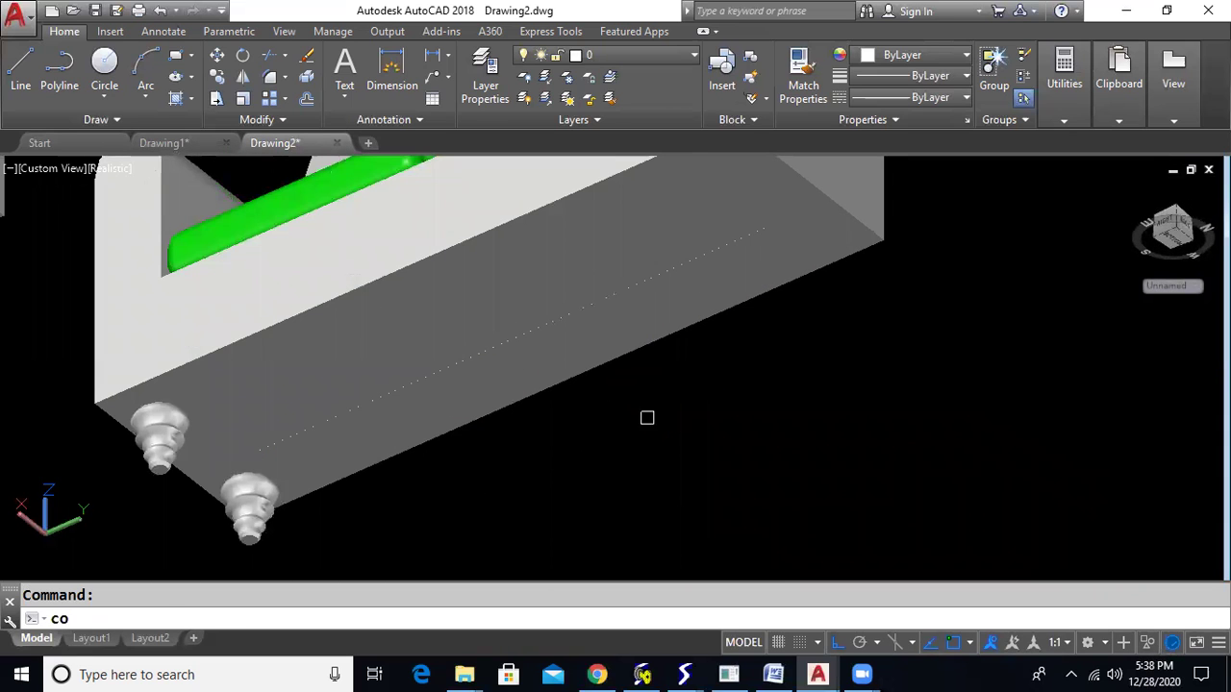
pyautogui.click(252, 498)
pyautogui.click(160, 434)
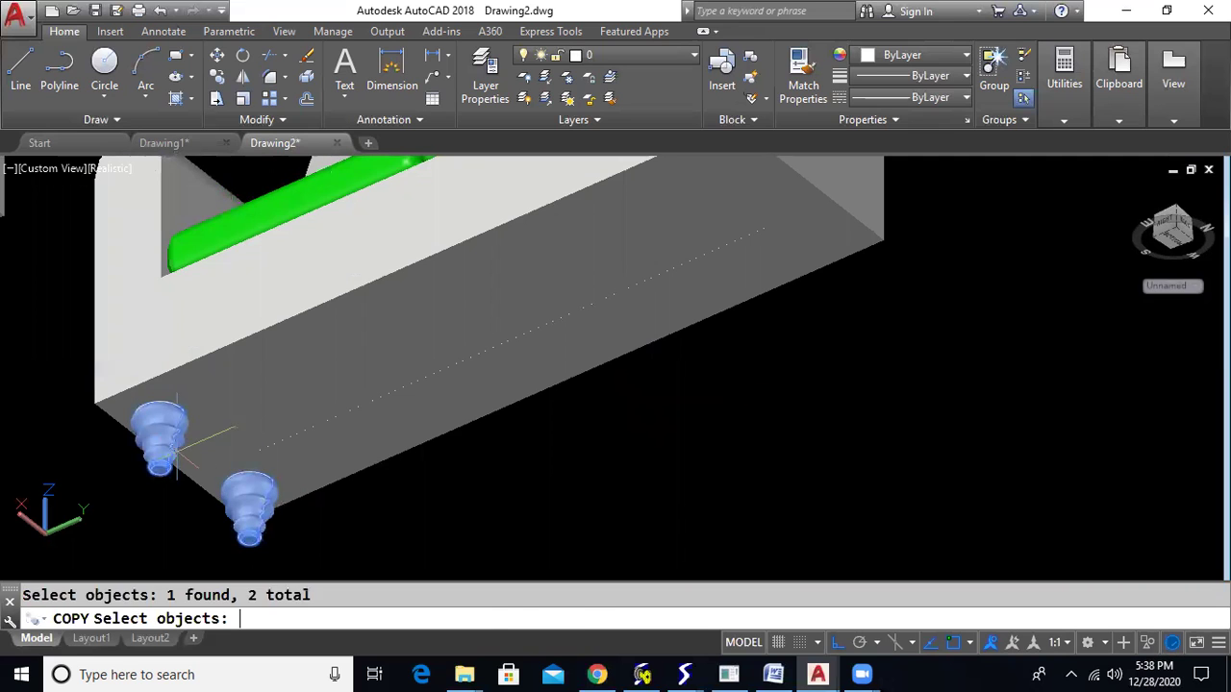
pyautogui.press('Return')
pyautogui.scroll(2, 120, 418)
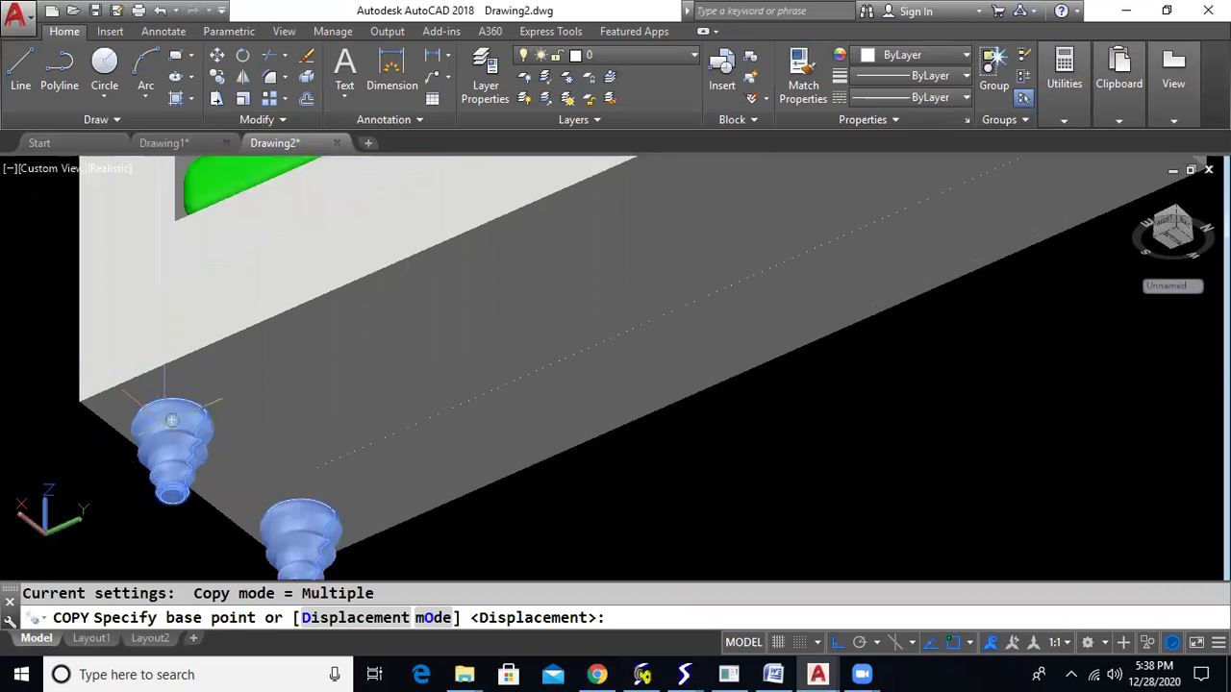
pyautogui.click(171, 420)
pyautogui.keyDown('shift'); pyautogui.moveTo(516, 322); pyautogui.dragTo(266, 500, button='middle'); pyautogui.keyUp('shift')
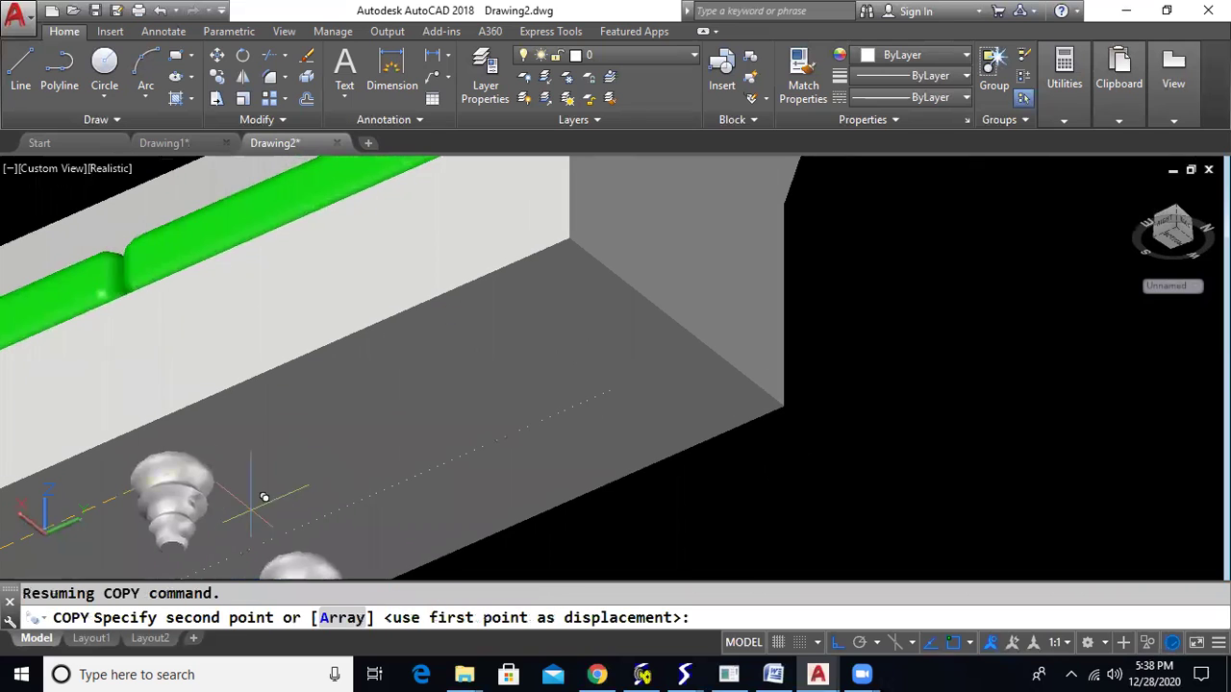
pyautogui.click(647, 355)
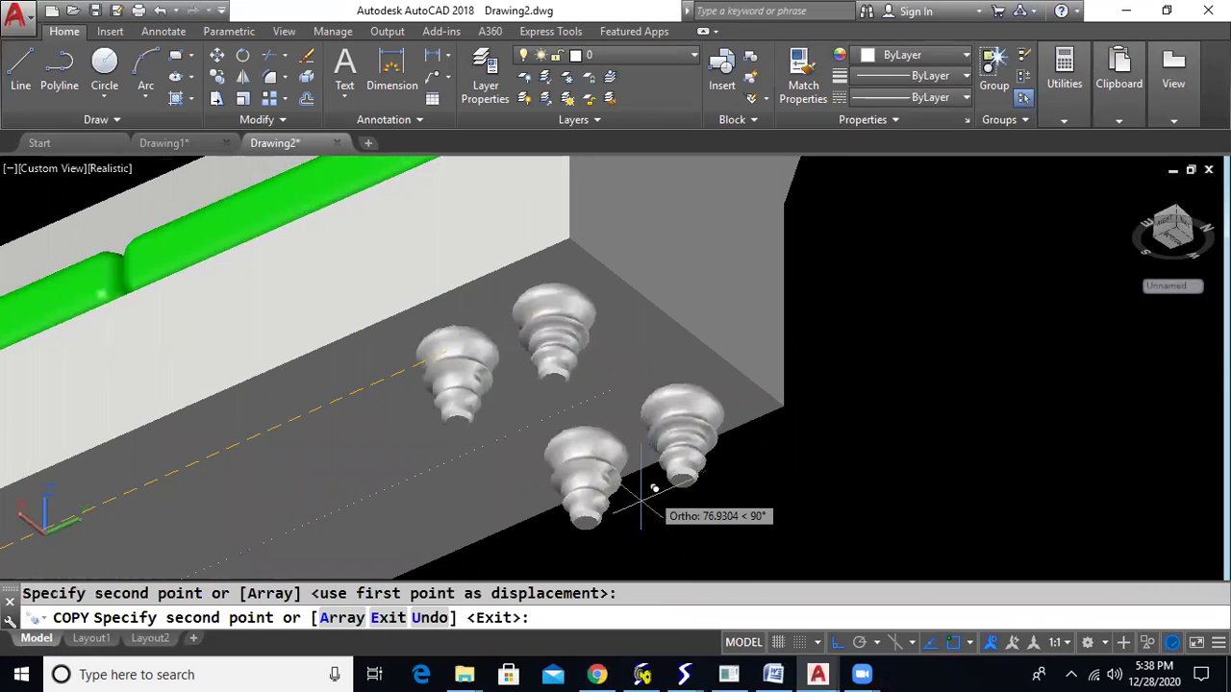
pyautogui.scroll(-3, 639, 476)
pyautogui.press('Escape')
pyautogui.scroll(-3, 651, 456)
pyautogui.keyDown('shift'); pyautogui.moveTo(651, 456); pyautogui.dragTo(728, 530, button='middle'); pyautogui.keyUp('shift')
pyautogui.scroll(3, 581, 371)
pyautogui.keyDown('shift'); pyautogui.moveTo(626, 434); pyautogui.dragTo(462, 470, button='middle'); pyautogui.keyUp('shift')
pyautogui.scroll(-4, 478, 444)
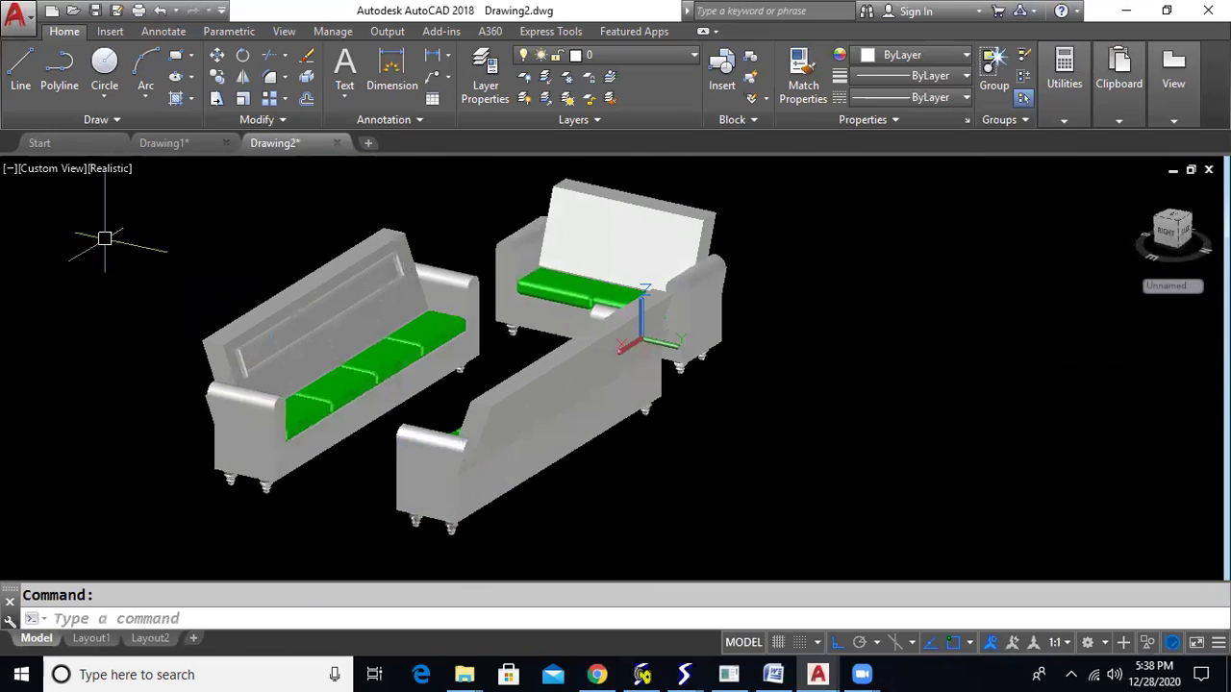
# Step: Draw a rectangle enclosing all three sofas in the Top view, leaving extra floor space beside and below them as the room's inner outline
pyautogui.click(47, 171)
pyautogui.click(97, 210)
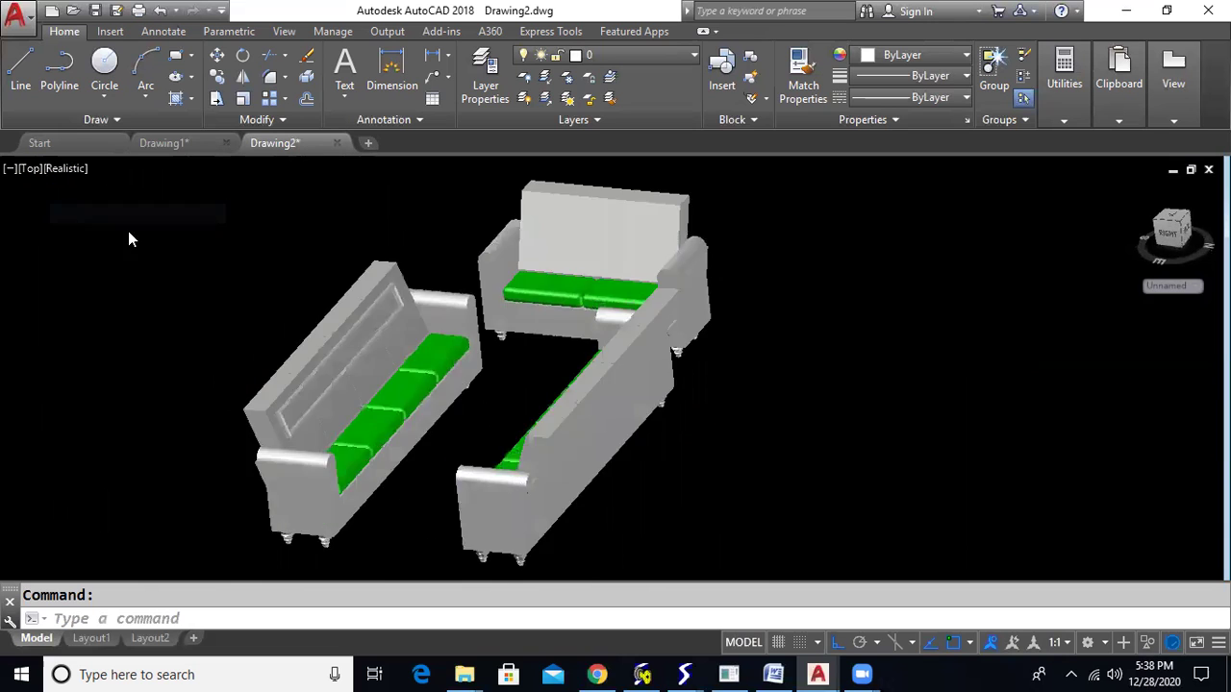
pyautogui.scroll(-5, 377, 321)
pyautogui.moveTo(415, 248); pyautogui.dragTo(442, 352, button='middle')
pyautogui.scroll(2, 280, 338)
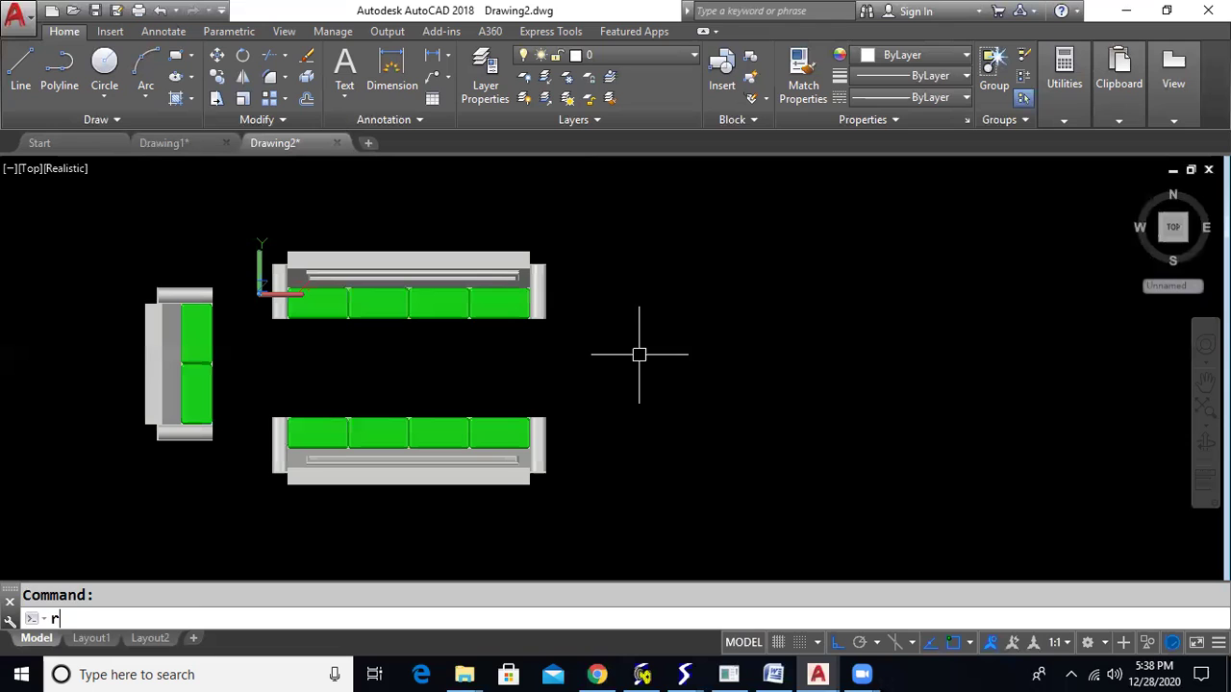
pyautogui.press('Return')
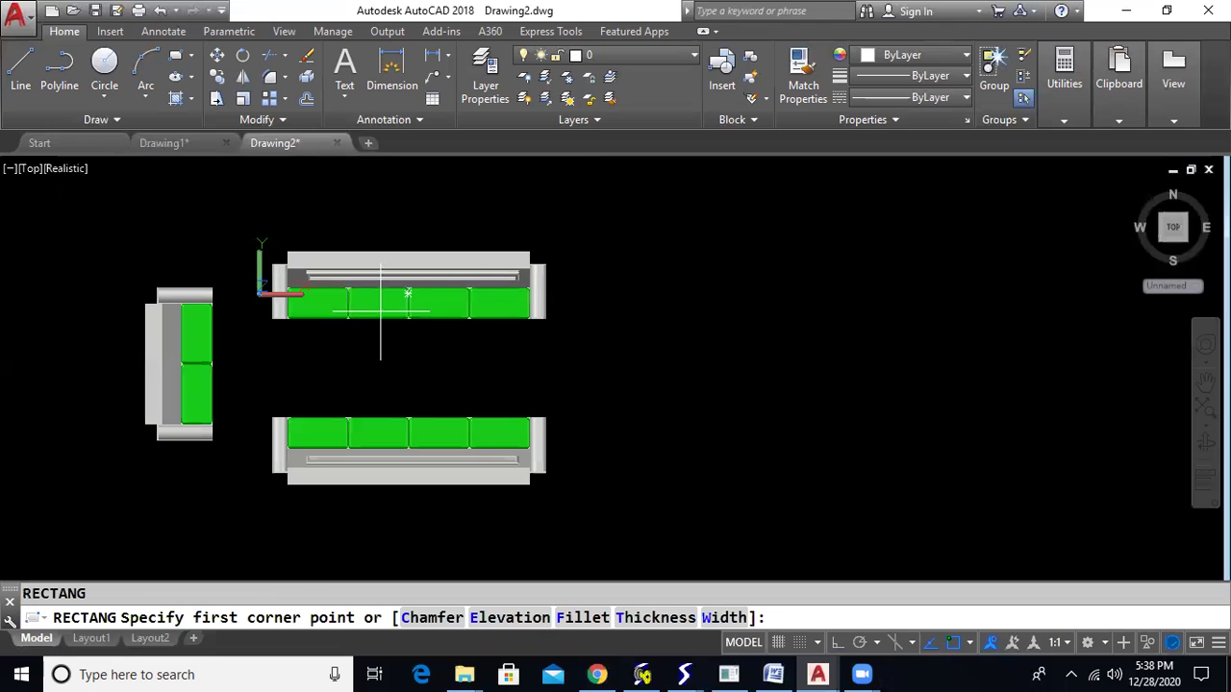
pyautogui.click(82, 219)
pyautogui.scroll(-4, 665, 489)
pyautogui.moveTo(662, 503); pyautogui.dragTo(626, 407, button='middle')
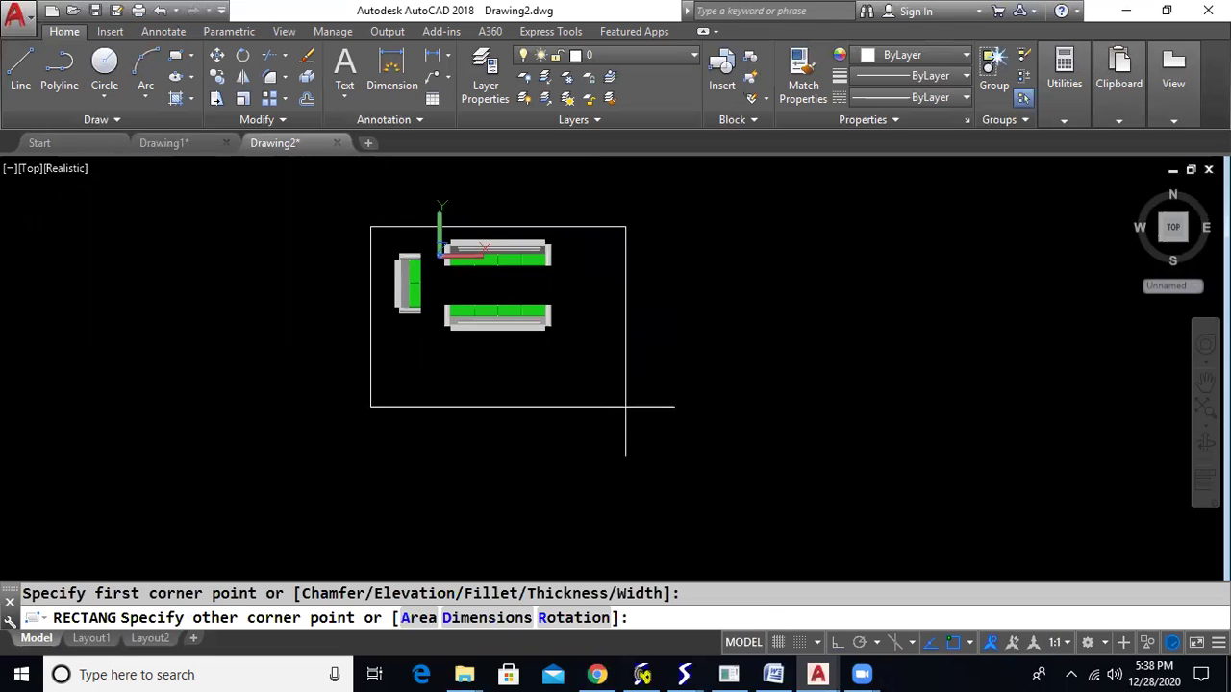
pyautogui.click(668, 473)
# Step: Draw a second rectangle slightly outside the first one to form the outer outline of the room walls
pyautogui.write('rec')
pyautogui.press('Return')
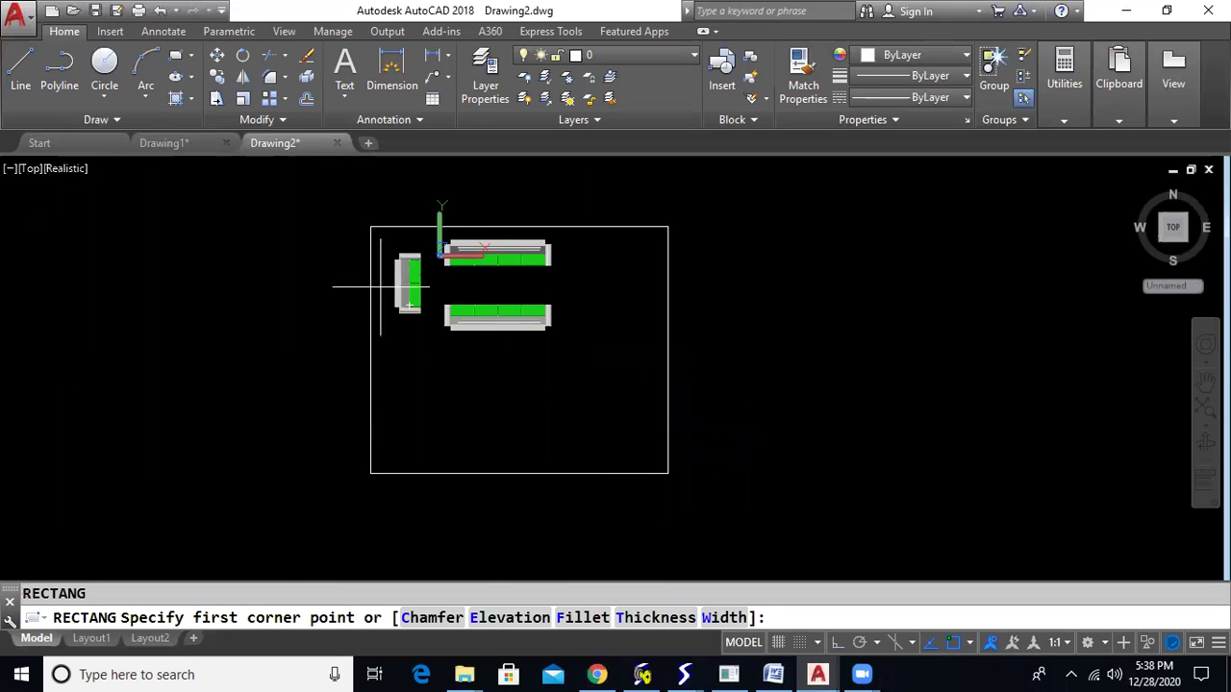
pyautogui.click(361, 220)
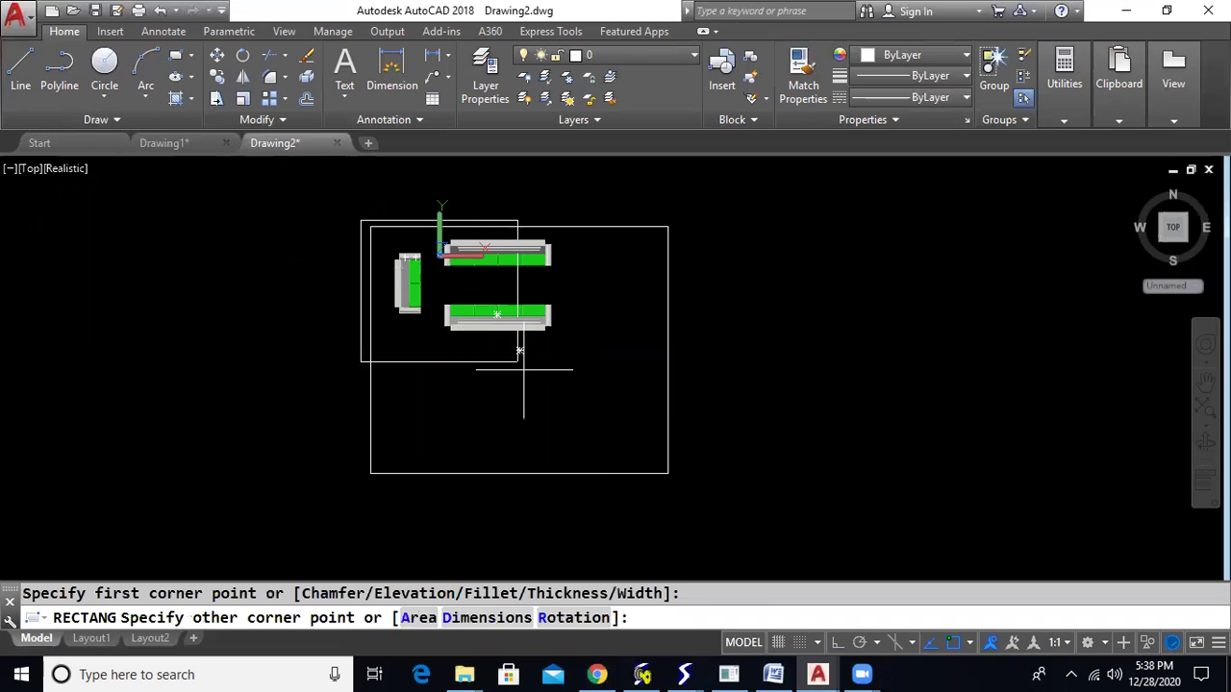
pyautogui.click(678, 483)
# Step: Draw a short horizontal line across both outlines of the east wall near its lower end to mark one door edge
pyautogui.moveTo(741, 442); pyautogui.dragTo(646, 481, button='middle')
pyautogui.write('l')
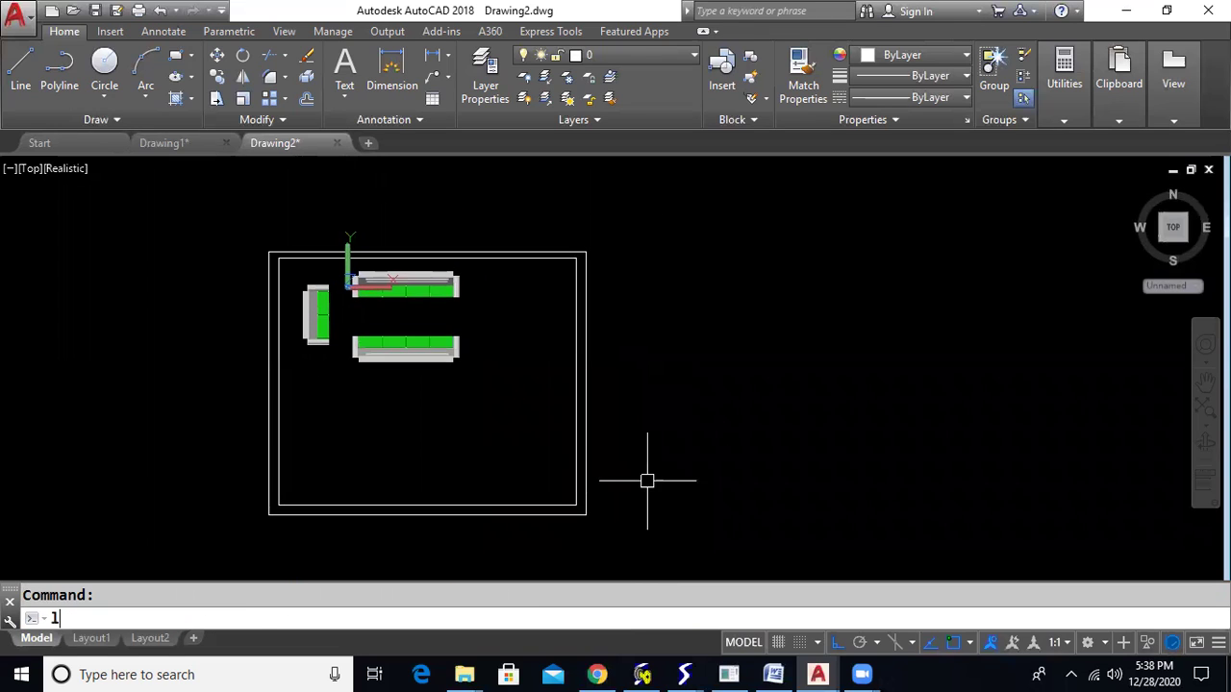
pyautogui.press('Return')
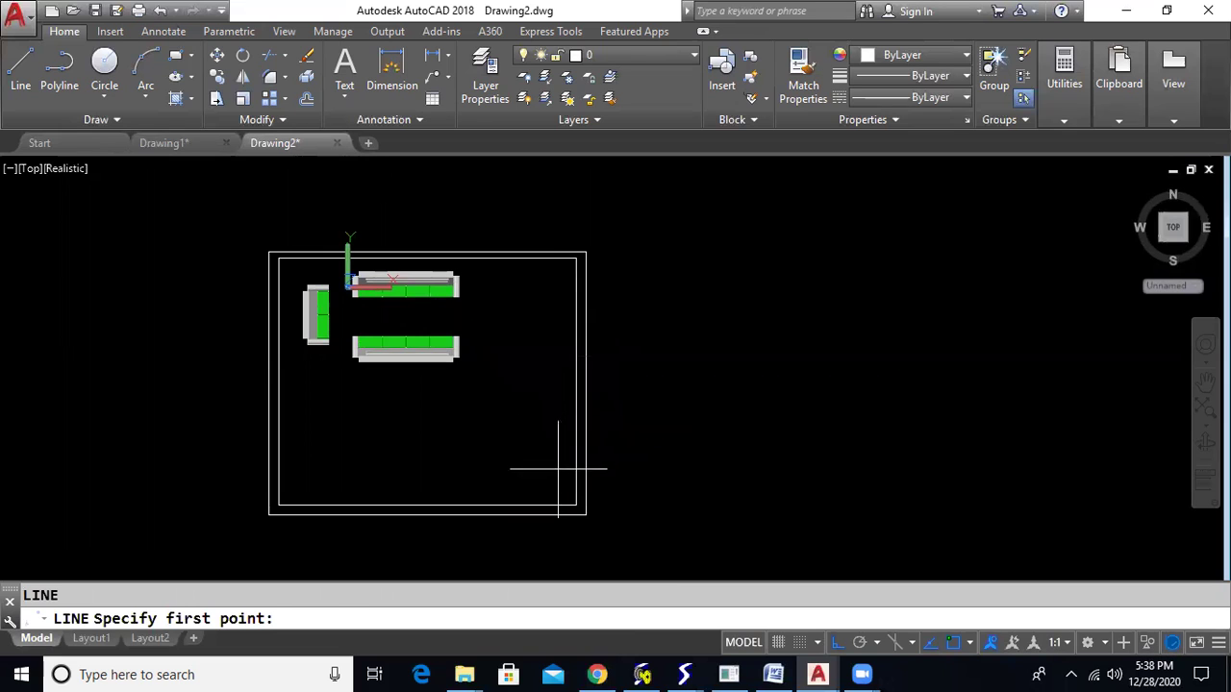
pyautogui.click(558, 469)
pyautogui.click(611, 471)
pyautogui.press('Escape')
# Step: Copy the short door line straight up along the east wall to mark the opposite edge of the door opening
pyautogui.write('ct o')
pyautogui.press('Return')
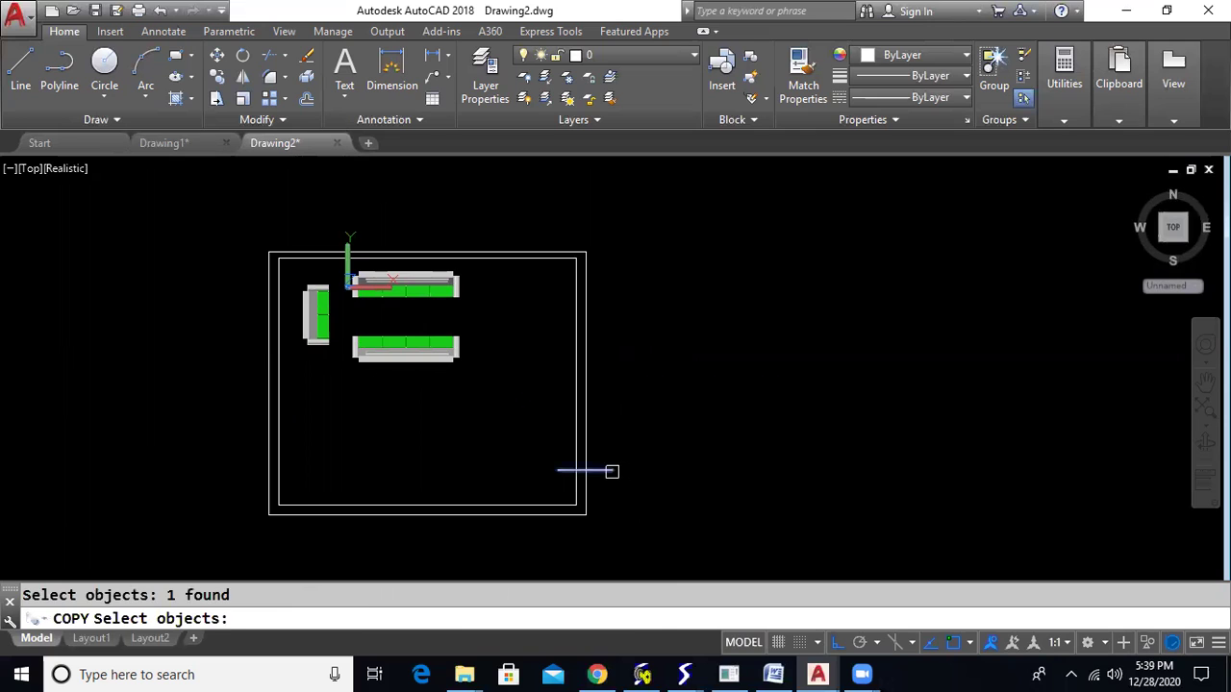
pyautogui.press('Return')
pyautogui.click(611, 470)
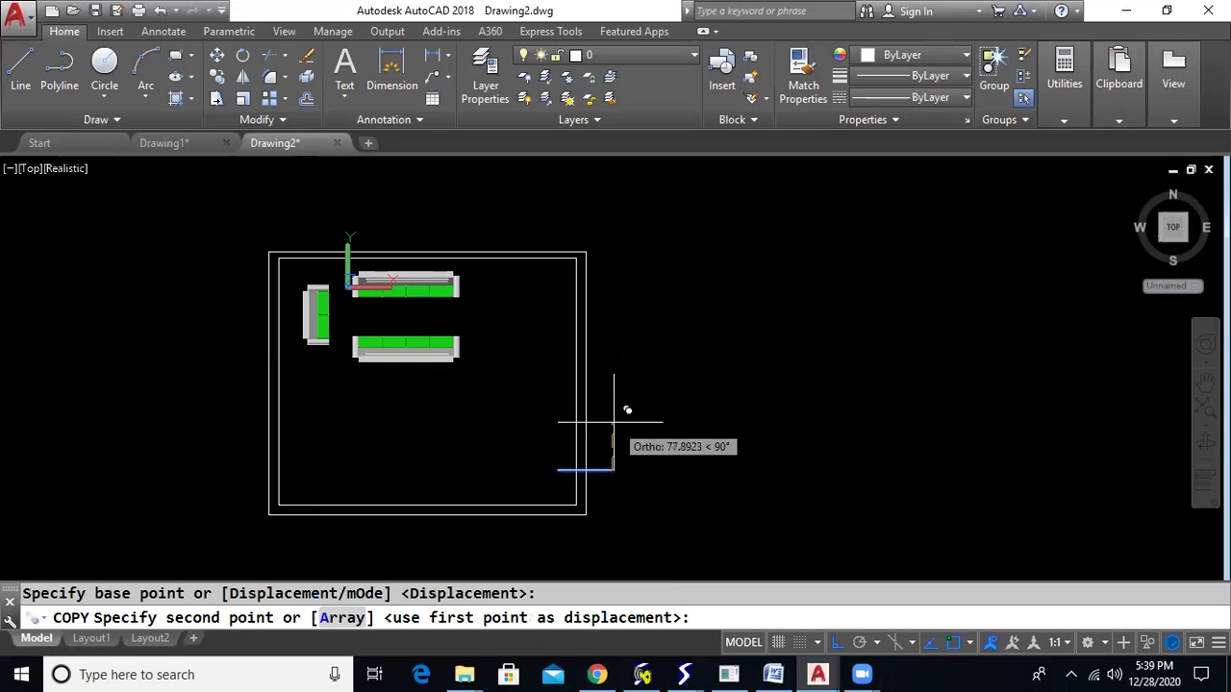
pyautogui.click(614, 418)
pyautogui.press('Escape')
# Step: Trim the wall lines between the two door lines and cut off the overhanging line ends to open the doorway
pyautogui.write('tr')
pyautogui.press('Return')
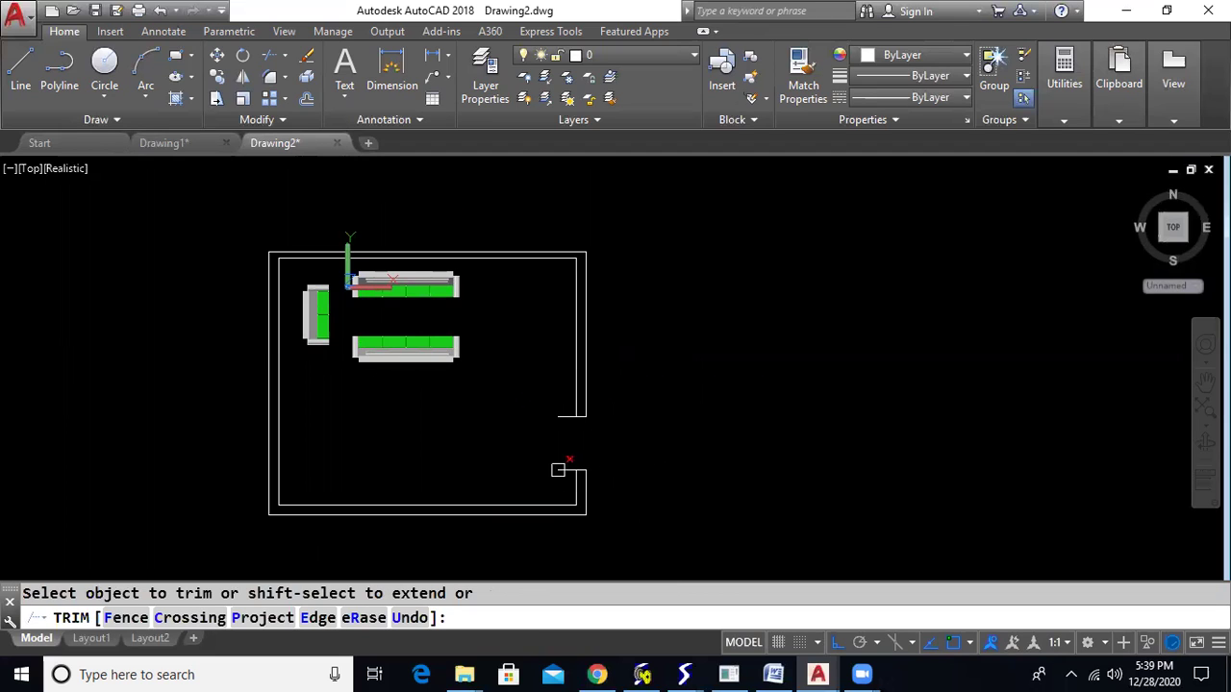
pyautogui.press('Escape')
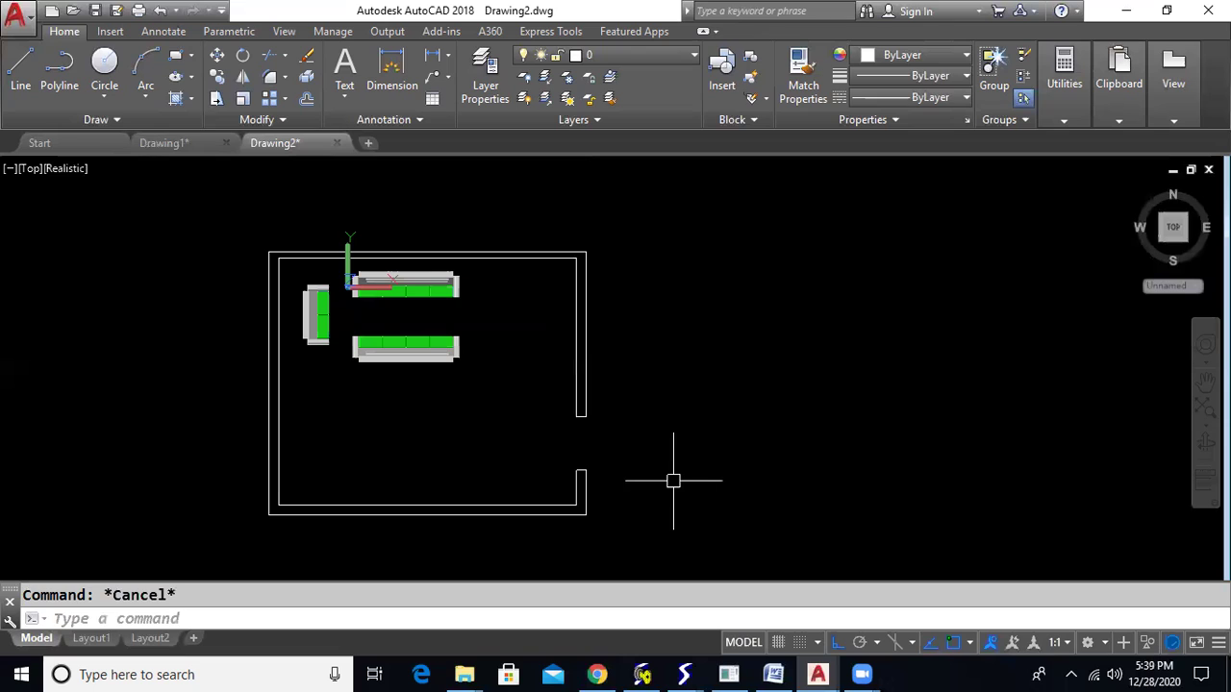
# Step: Convert the closed wall outline into a region with the Region command, using all objects as the selection
pyautogui.write('region')
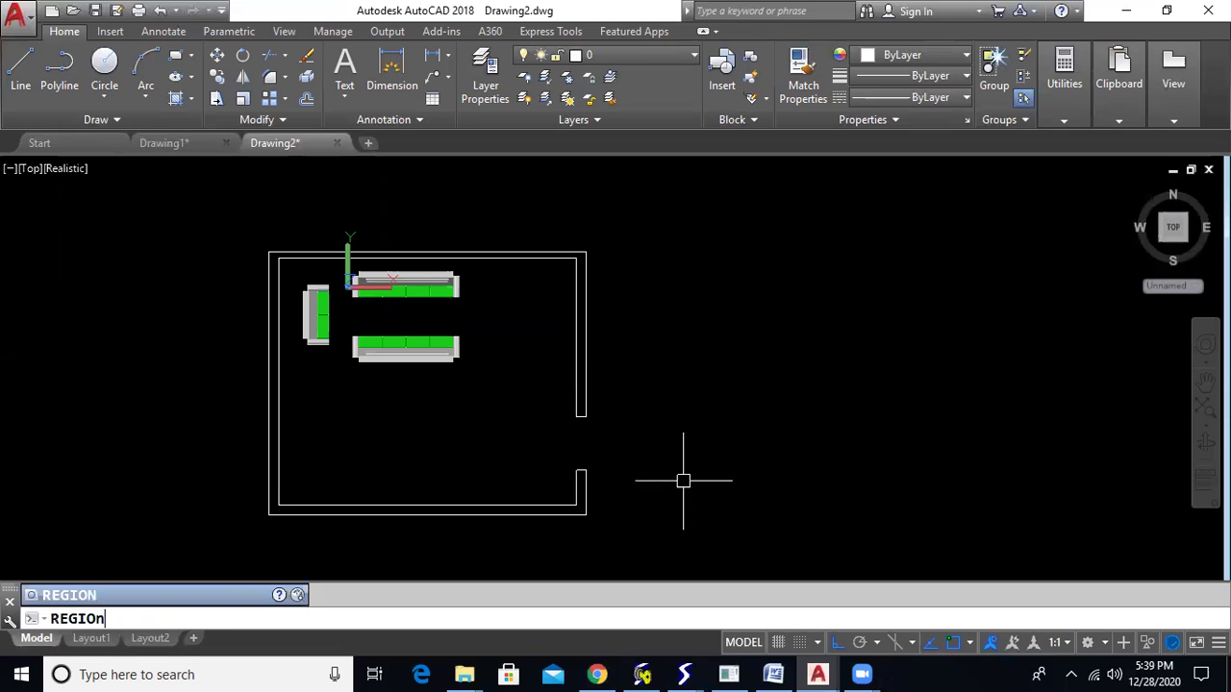
pyautogui.press('Return')
pyautogui.write('al')
pyautogui.press('Return')
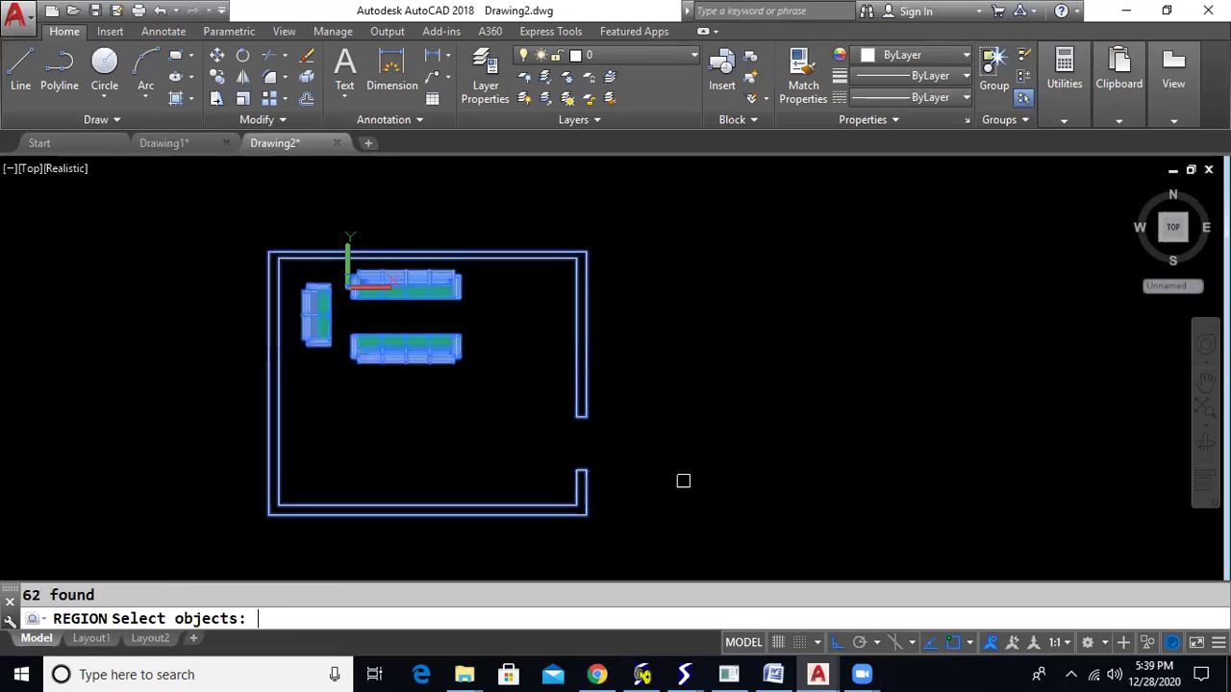
pyautogui.press('Return')
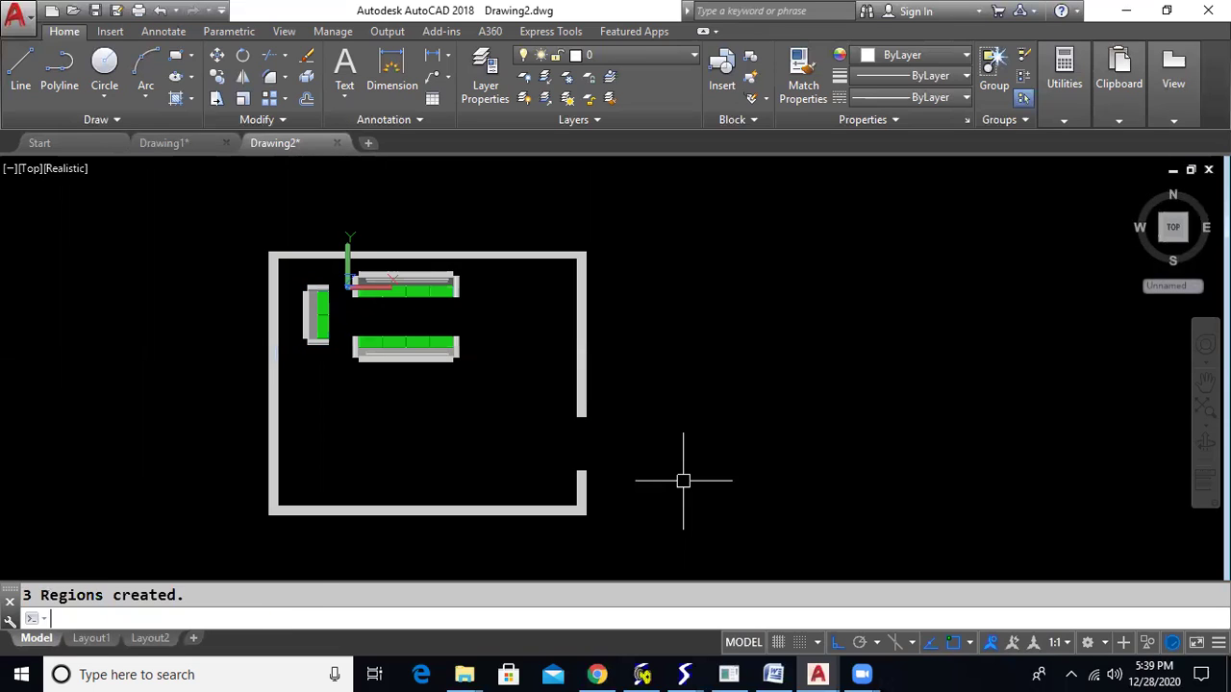
# Step: Extrude the wall region upward into solid room walls, working in the SW Isometric view
pyautogui.click(33, 171)
pyautogui.click(96, 312)
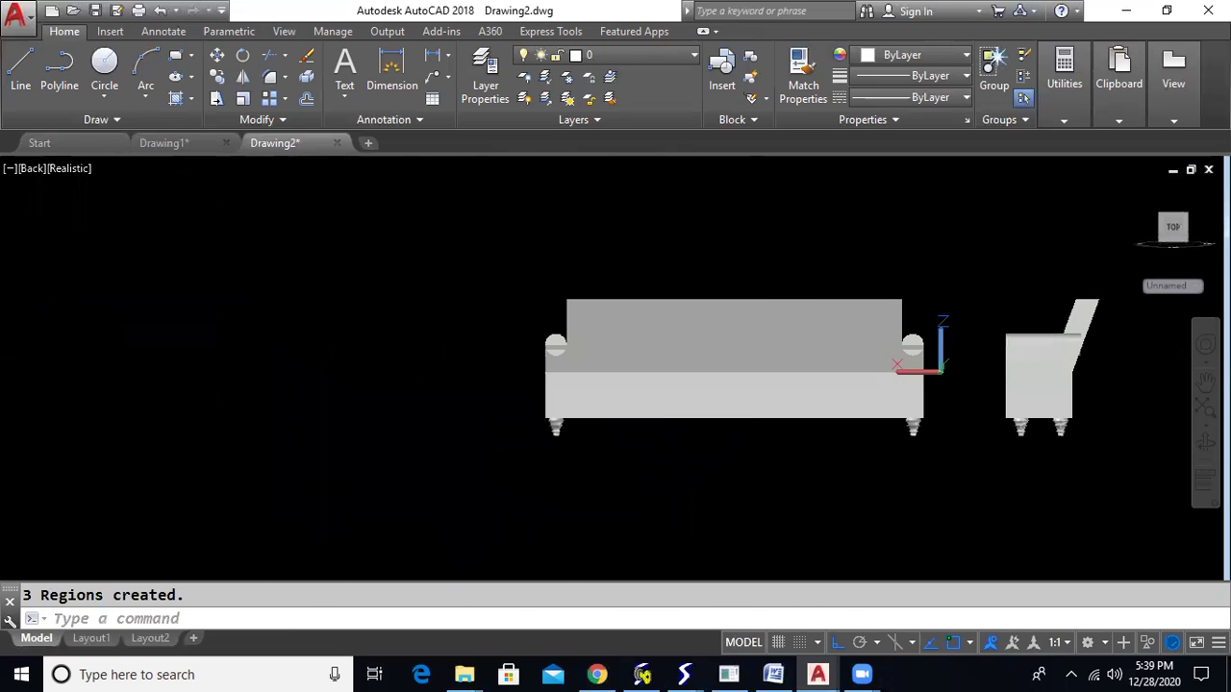
pyautogui.click(29, 169)
pyautogui.click(75, 216)
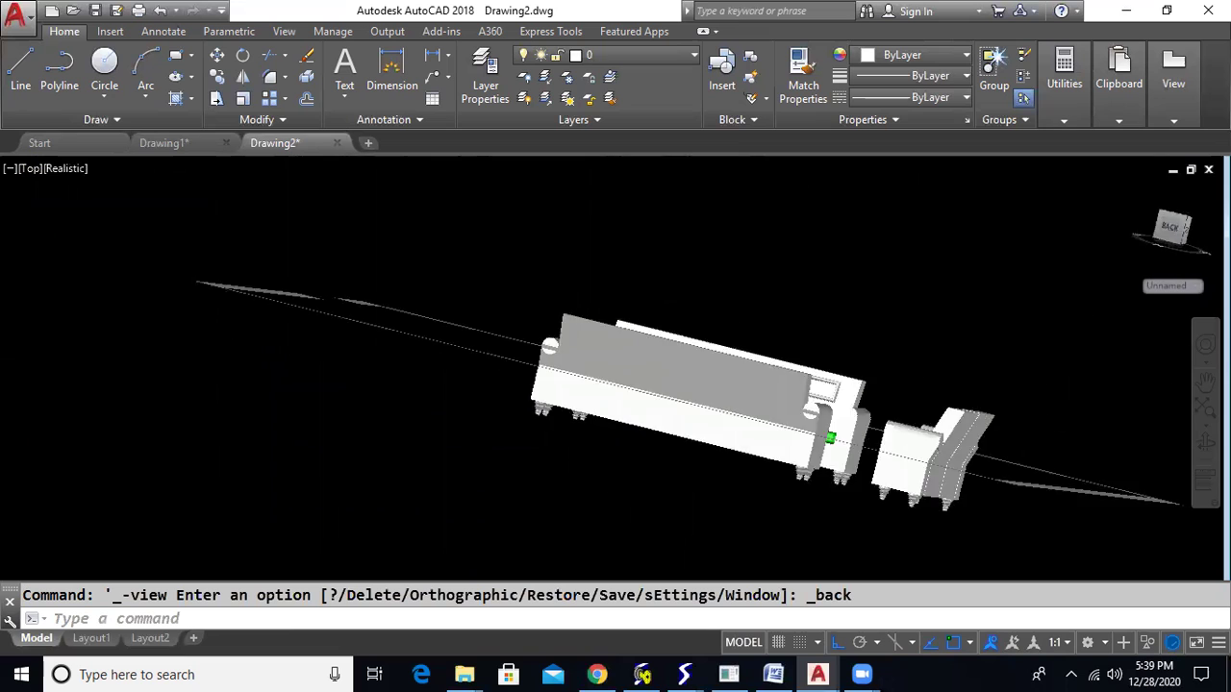
pyautogui.click(33, 171)
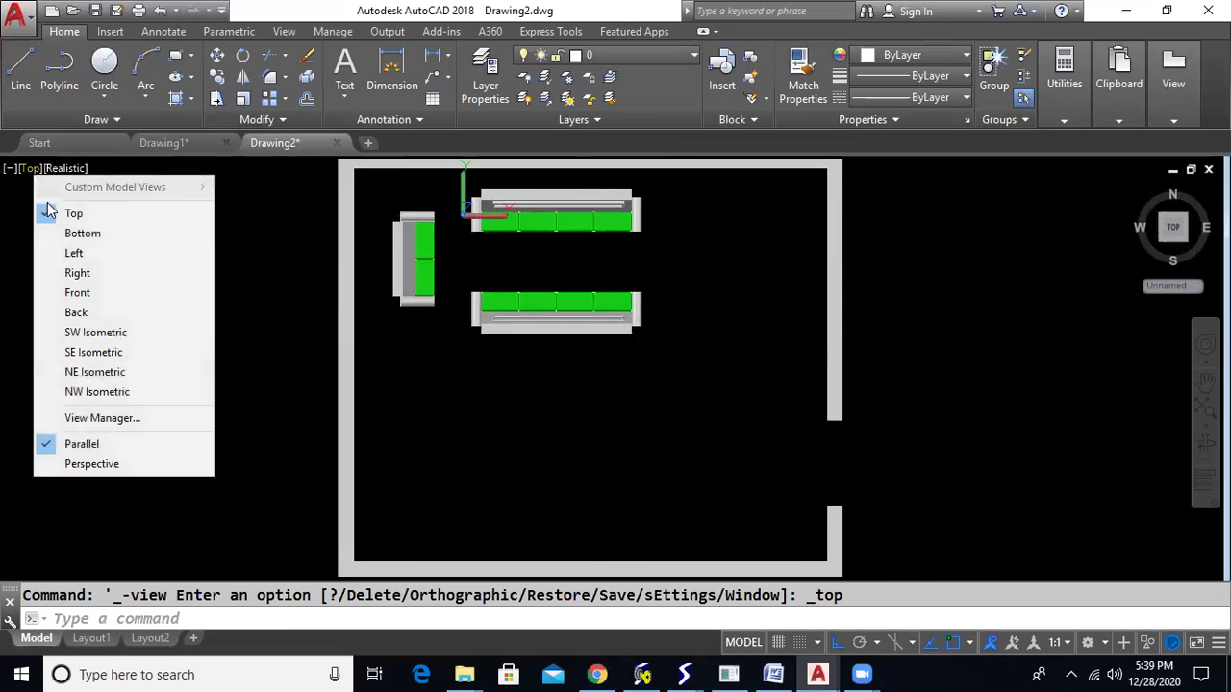
pyautogui.click(102, 332)
pyautogui.write('e')
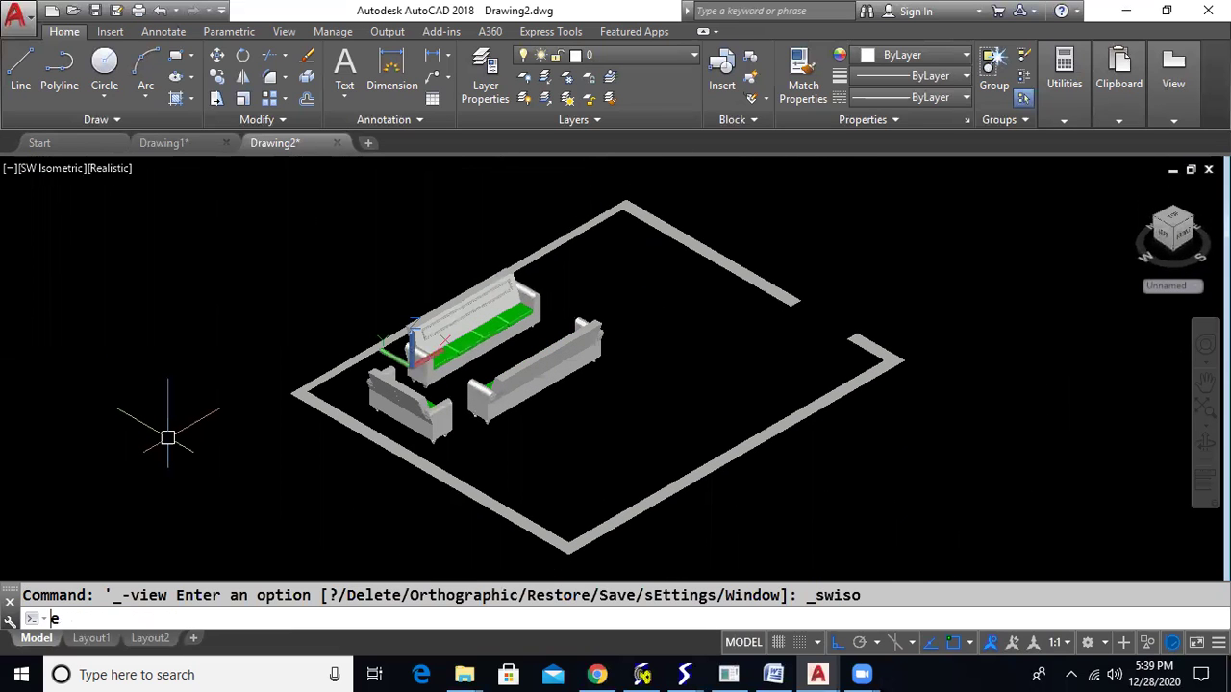
pyautogui.write('xt')
pyautogui.press('Return')
pyautogui.click(320, 411)
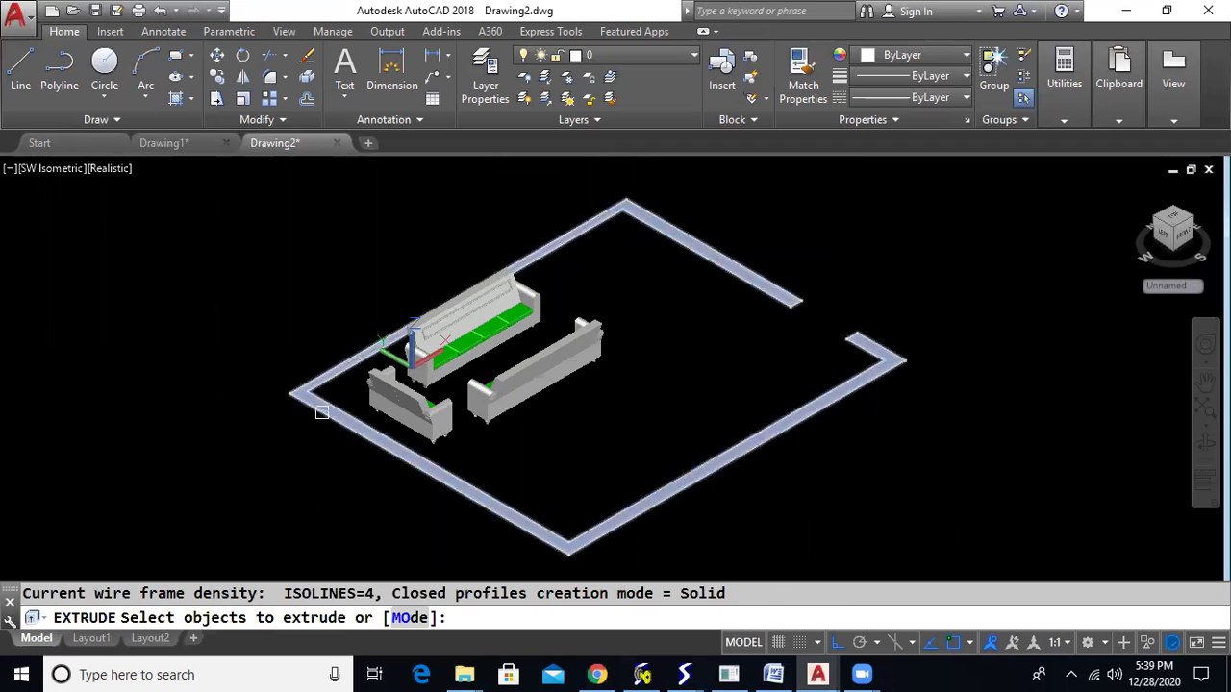
pyautogui.press('Return')
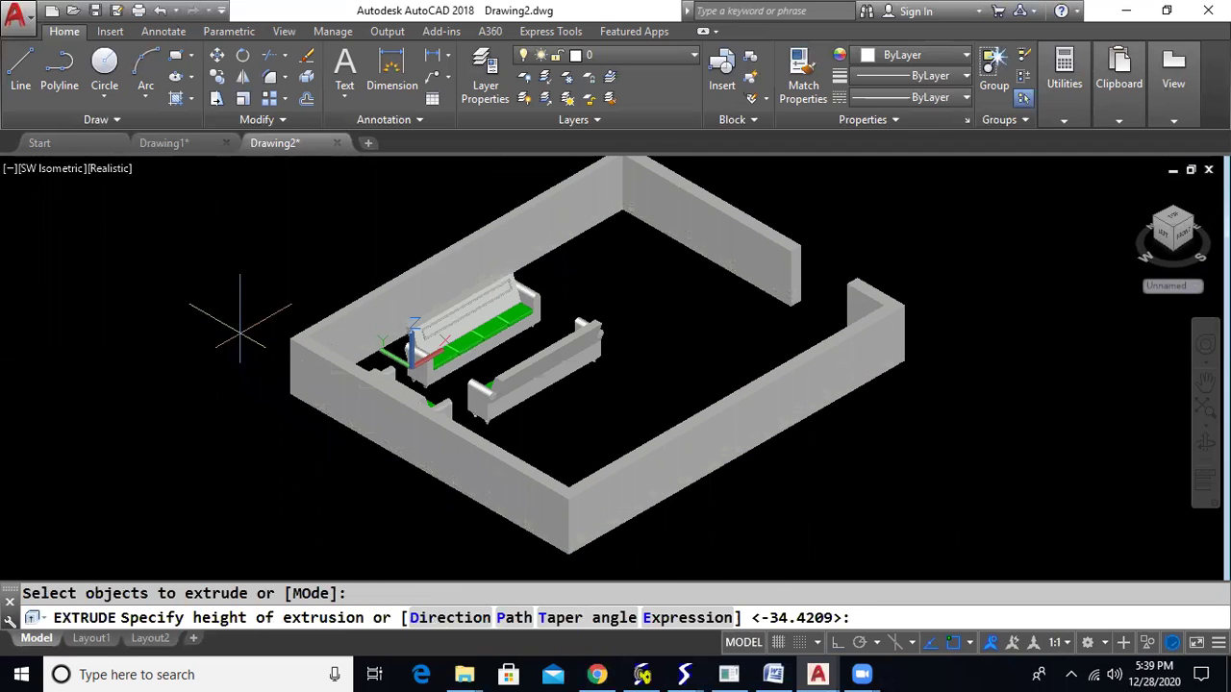
pyautogui.click(267, 366)
# Step: Draw a thin box slab projecting from the inner face of the south wall, partway up its height, as a tabletop
pyautogui.keyDown('shift'); pyautogui.moveTo(303, 526); pyautogui.dragTo(2, 507, button='middle'); pyautogui.keyUp('shift')
pyautogui.press('Escape')
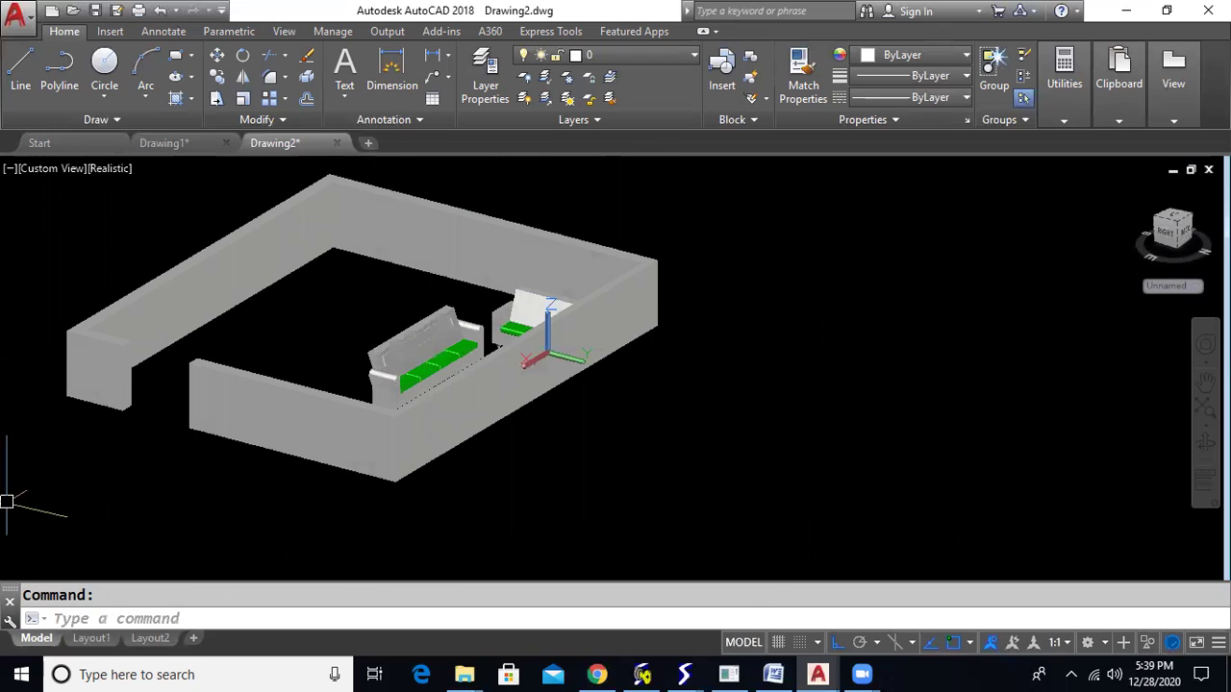
pyautogui.write('box')
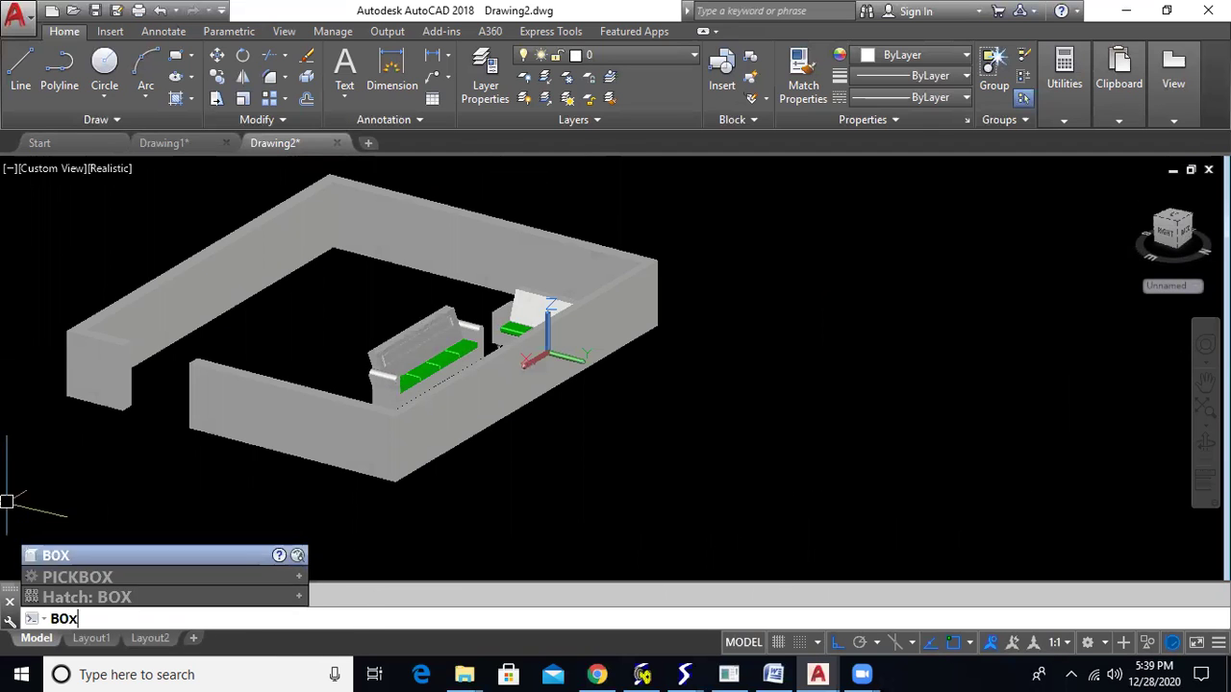
pyautogui.press('Return')
pyautogui.scroll(5, 303, 248)
pyautogui.keyDown('shift'); pyautogui.moveTo(406, 228); pyautogui.dragTo(386, 466, button='middle'); pyautogui.keyUp('shift')
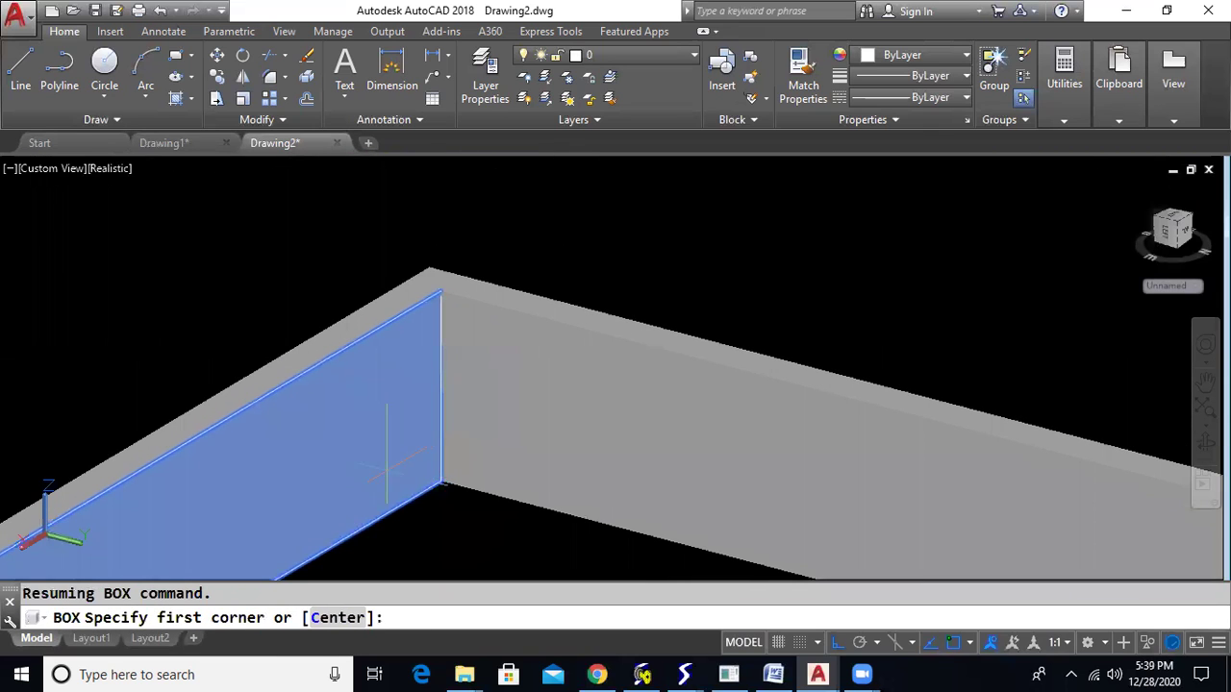
pyautogui.click(439, 404)
pyautogui.keyDown('shift'); pyautogui.moveTo(440, 404); pyautogui.dragTo(418, 358, button='middle'); pyautogui.keyUp('shift')
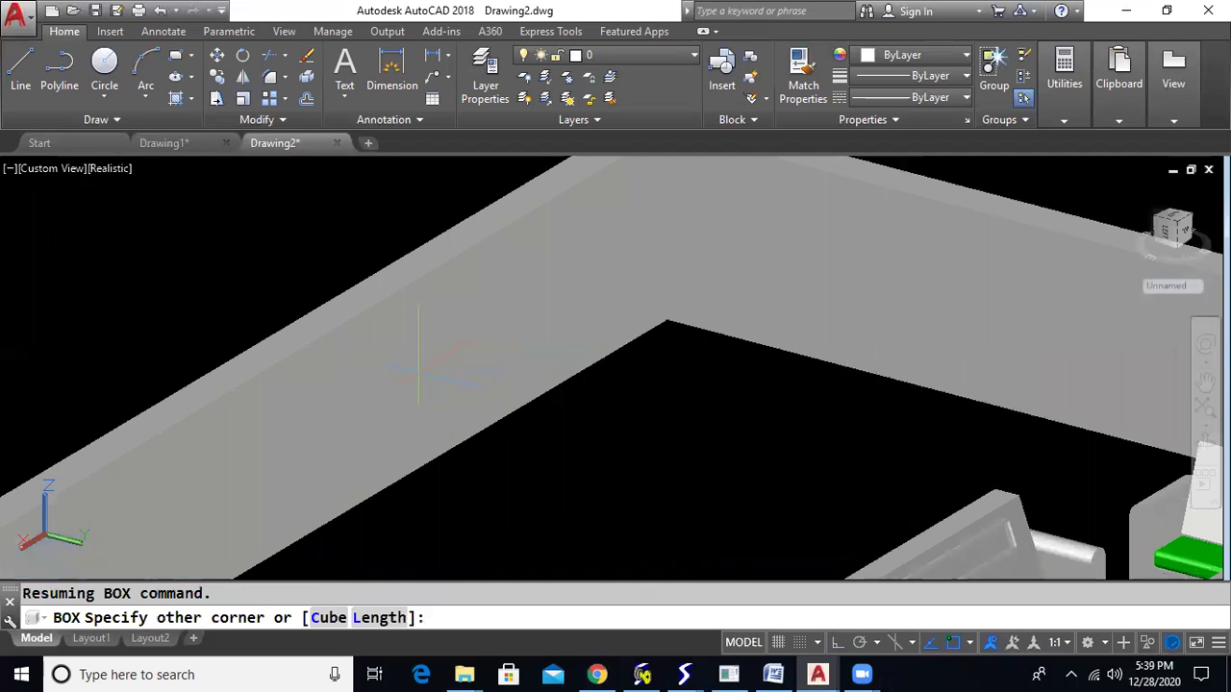
pyautogui.click(437, 364)
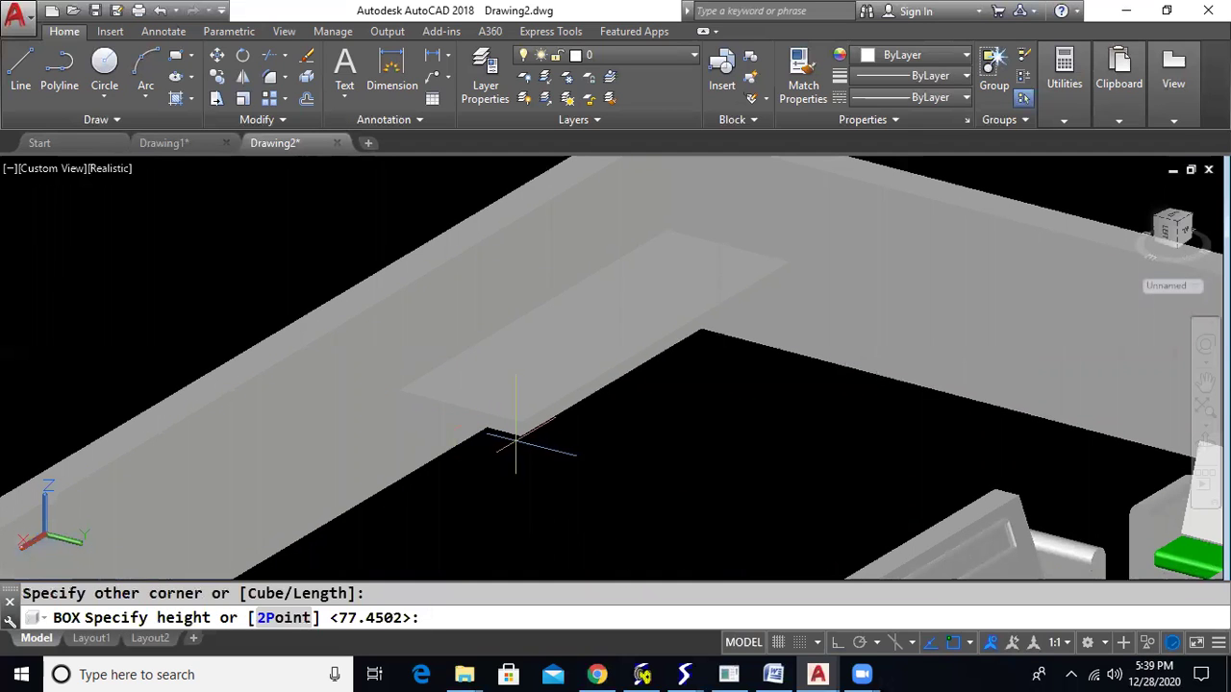
# Step: Try a cylindrical leg with a radius of about 2.64 under the tabletop's outer corner, and undo it
pyautogui.scroll(-3, 484, 514)
pyautogui.keyDown('shift'); pyautogui.moveTo(484, 517); pyautogui.dragTo(489, 432, button='middle'); pyautogui.keyUp('shift')
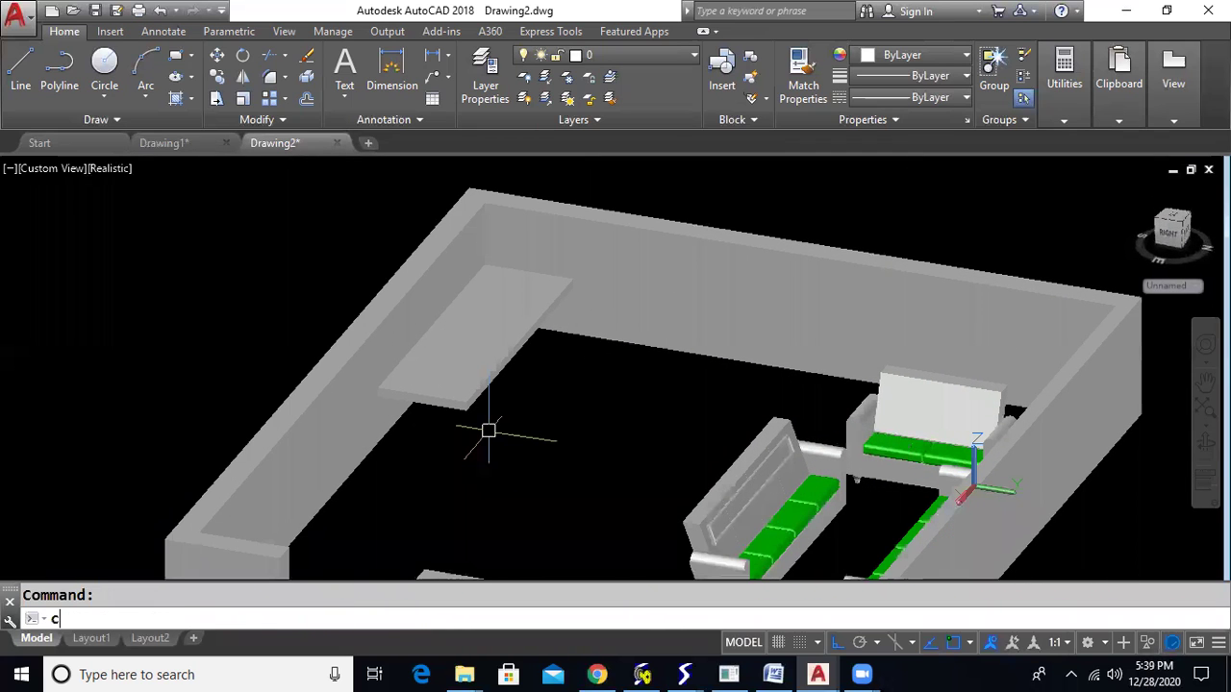
pyautogui.write('yl')
pyautogui.press('Return')
pyautogui.keyDown('shift'); pyautogui.moveTo(483, 471); pyautogui.dragTo(478, 374, button='middle'); pyautogui.keyUp('shift')
pyautogui.scroll(5, 471, 384)
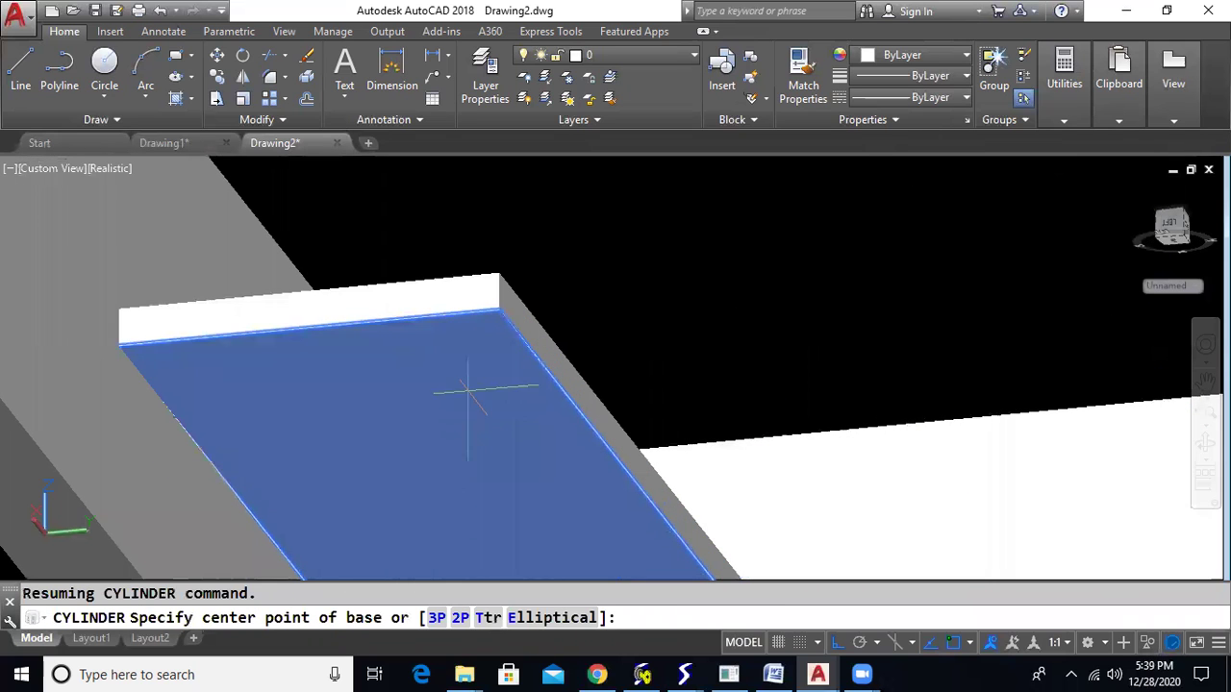
pyautogui.click(476, 347)
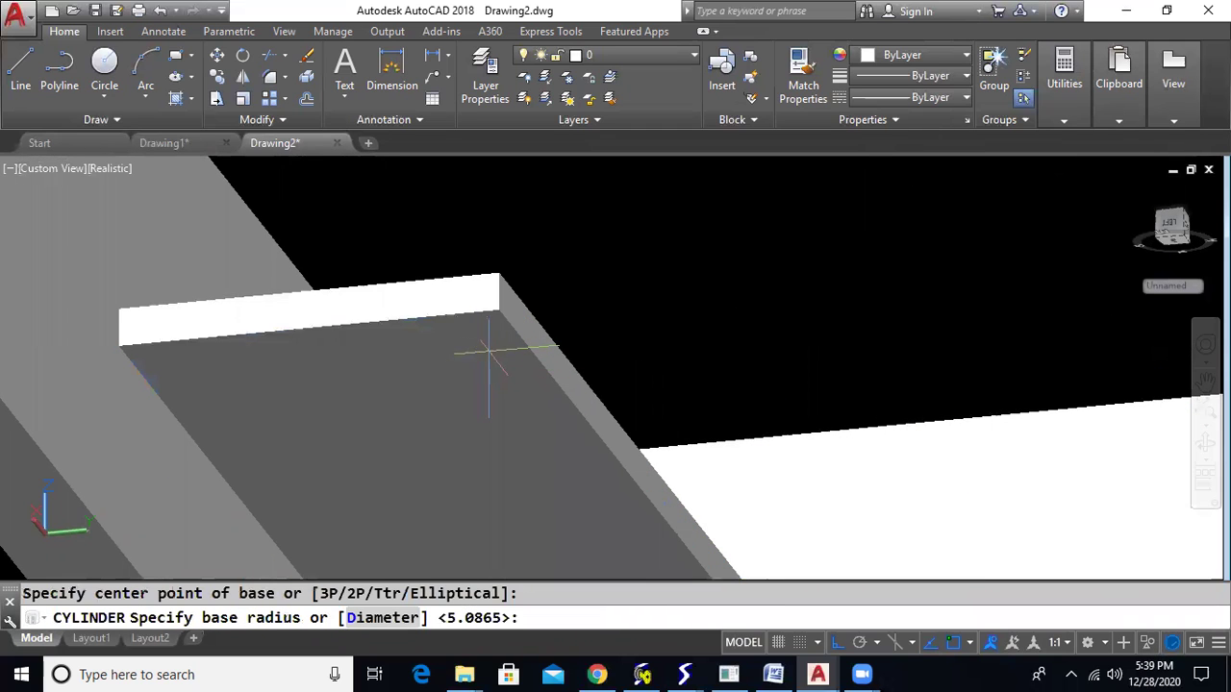
pyautogui.click(488, 354)
pyautogui.scroll(-3, 430, 443)
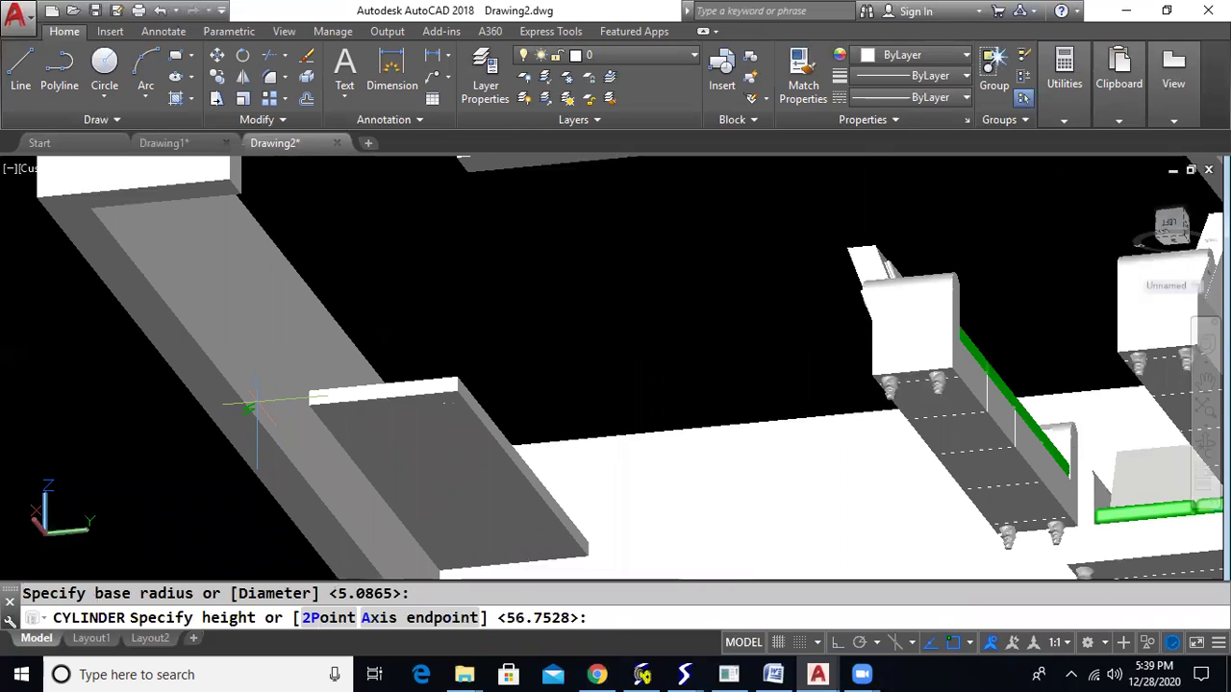
pyautogui.click(250, 408)
pyautogui.moveTo(522, 370)
pyautogui.keyDown('shift'); pyautogui.mouseDown(button='middle')
pyautogui.moveTo(523, 414)
pyautogui.moveTo(525, 394)
pyautogui.mouseUp(button='middle'); pyautogui.keyUp('shift')
pyautogui.hotkey('ctrl', 'z')
pyautogui.hotkey('ctrl', 'z')
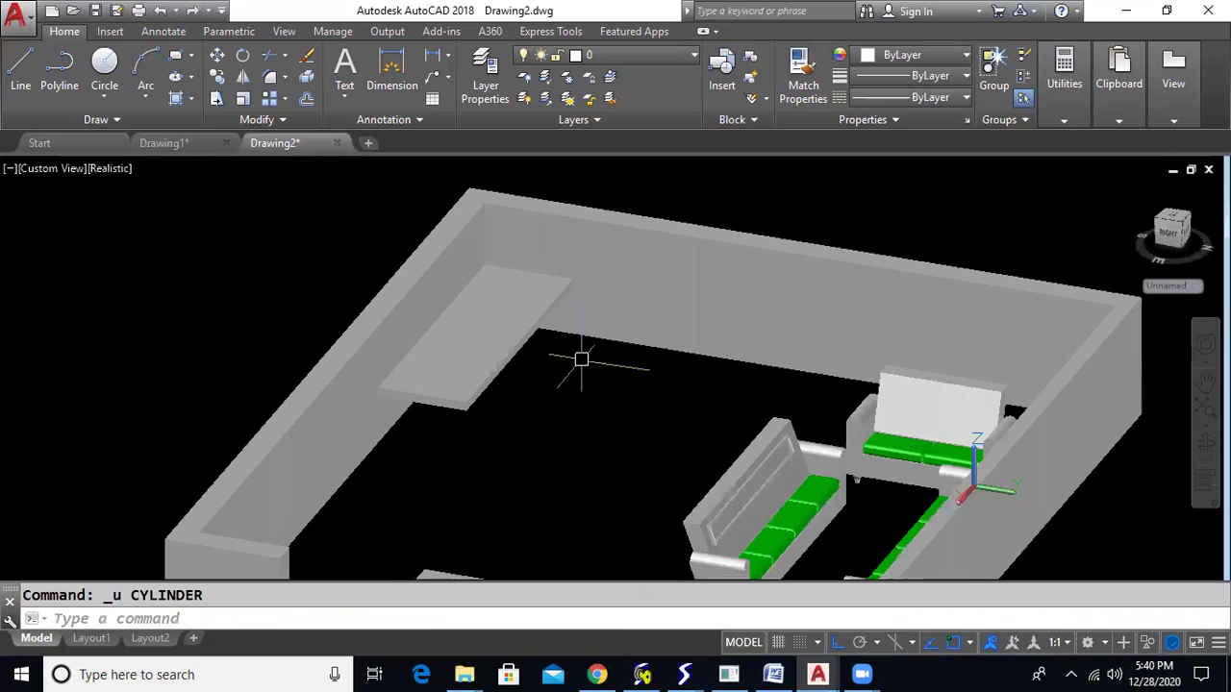
# Step: Draw a slim cylindrical leg from the underside of the tabletop near its outer corner down to the base level of the walls
pyautogui.keyDown('shift'); pyautogui.moveTo(569, 416); pyautogui.dragTo(565, 320, button='middle'); pyautogui.keyUp('shift')
pyautogui.write('l')
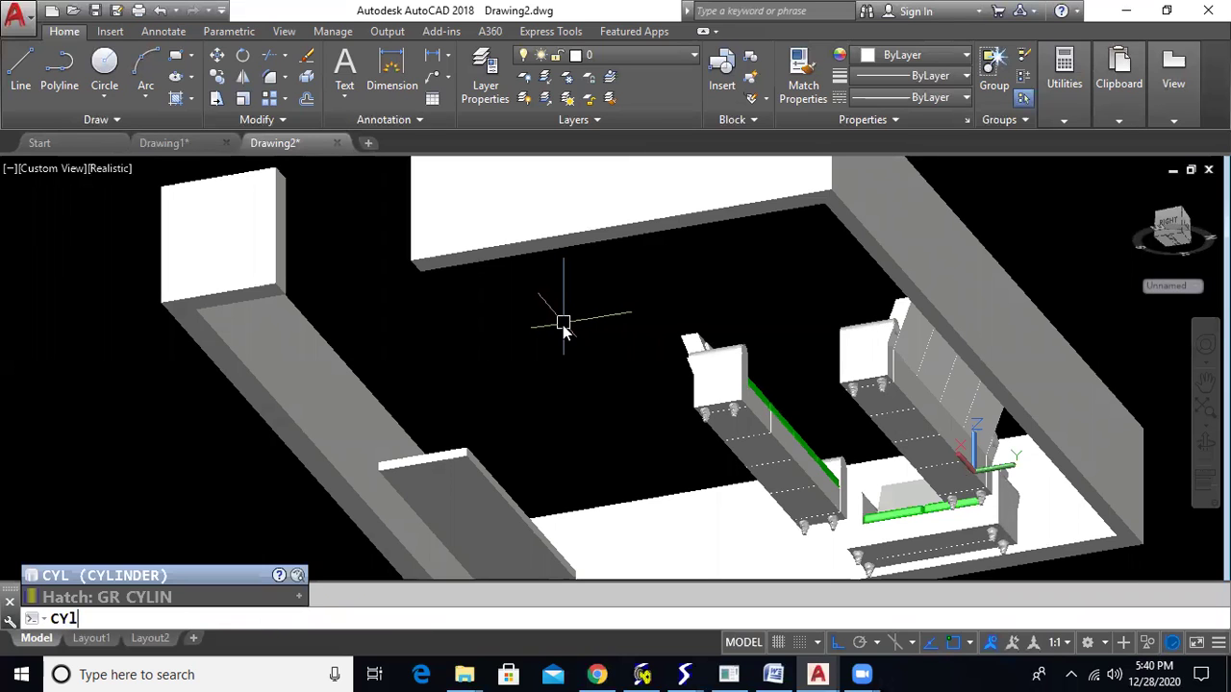
pyautogui.press('Return')
pyautogui.scroll(2, 440, 468)
pyautogui.scroll(3, 457, 452)
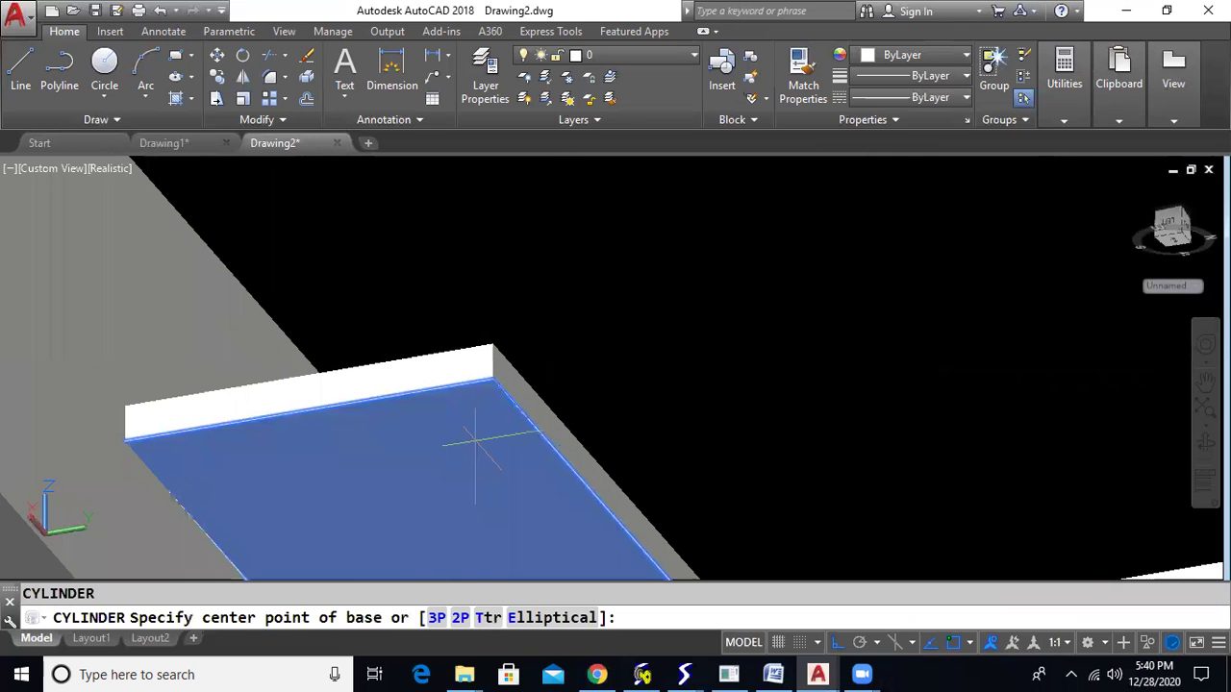
pyautogui.click(476, 423)
pyautogui.click(492, 428)
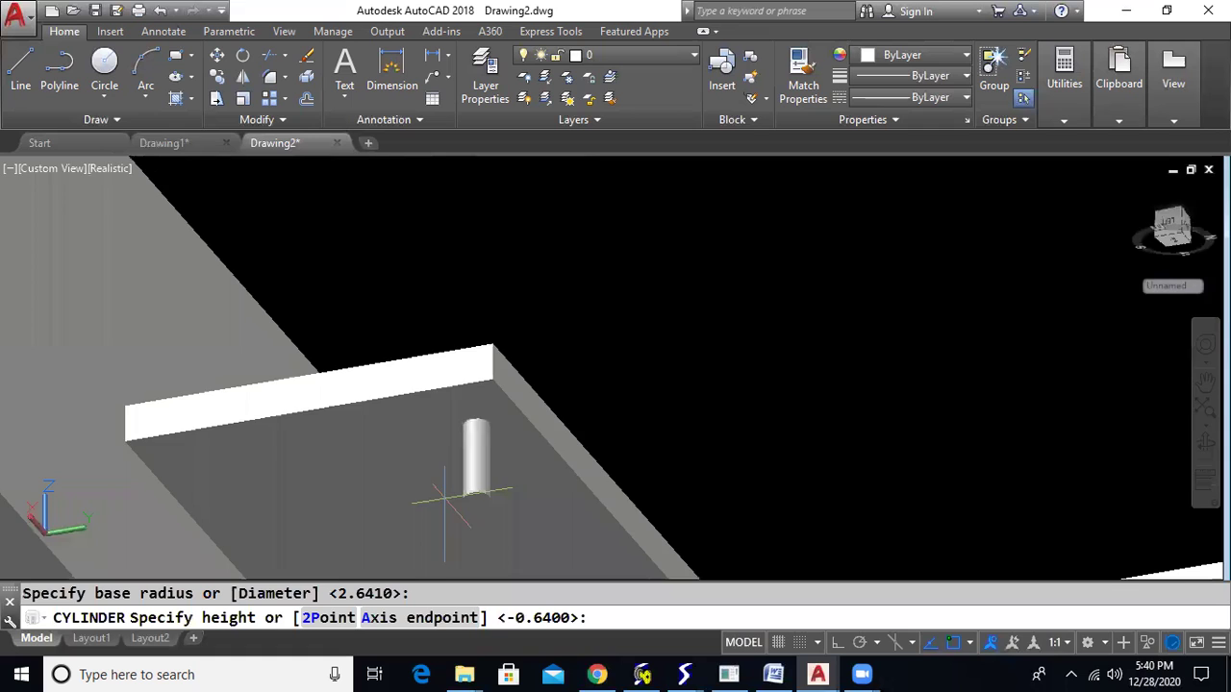
pyautogui.scroll(-4, 445, 503)
pyautogui.moveTo(444, 503); pyautogui.dragTo(445, 275, button='middle')
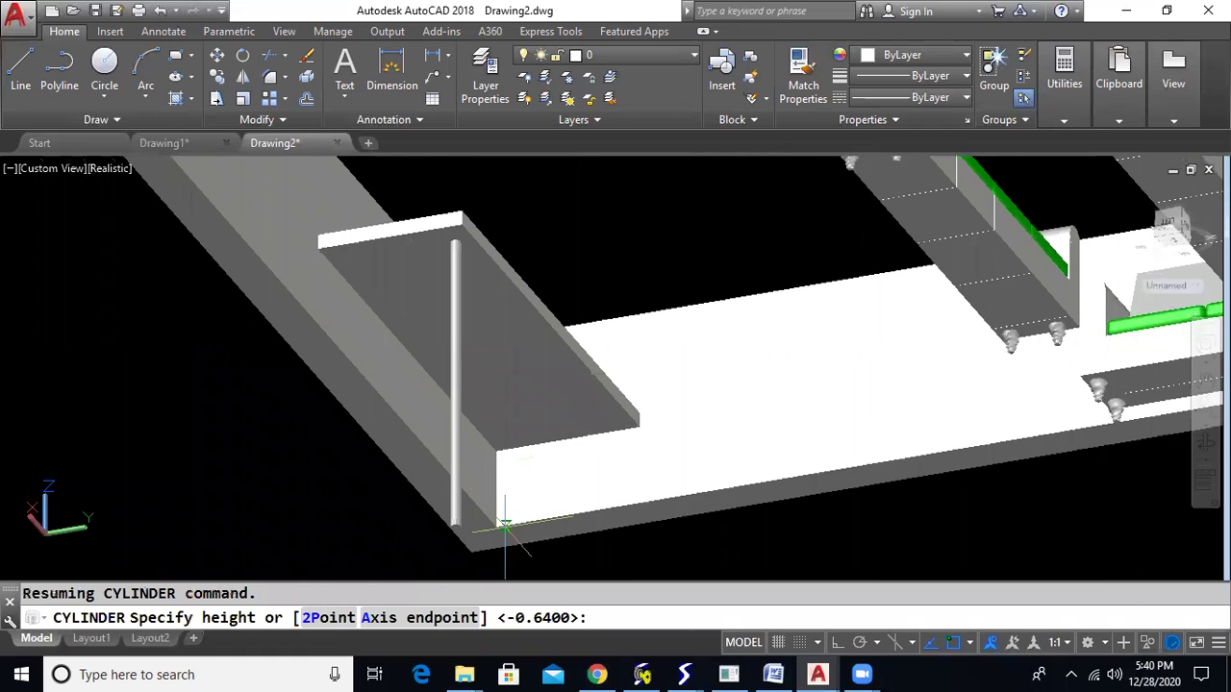
pyautogui.click(553, 462)
# Step: Create a planar surface as the floor with Planesurf, spanning the opposite outer bottom corners of the room walls
pyautogui.keyDown('shift'); pyautogui.moveTo(571, 393); pyautogui.dragTo(531, 463, button='middle'); pyautogui.keyUp('shift')
pyautogui.scroll(-4, 513, 486)
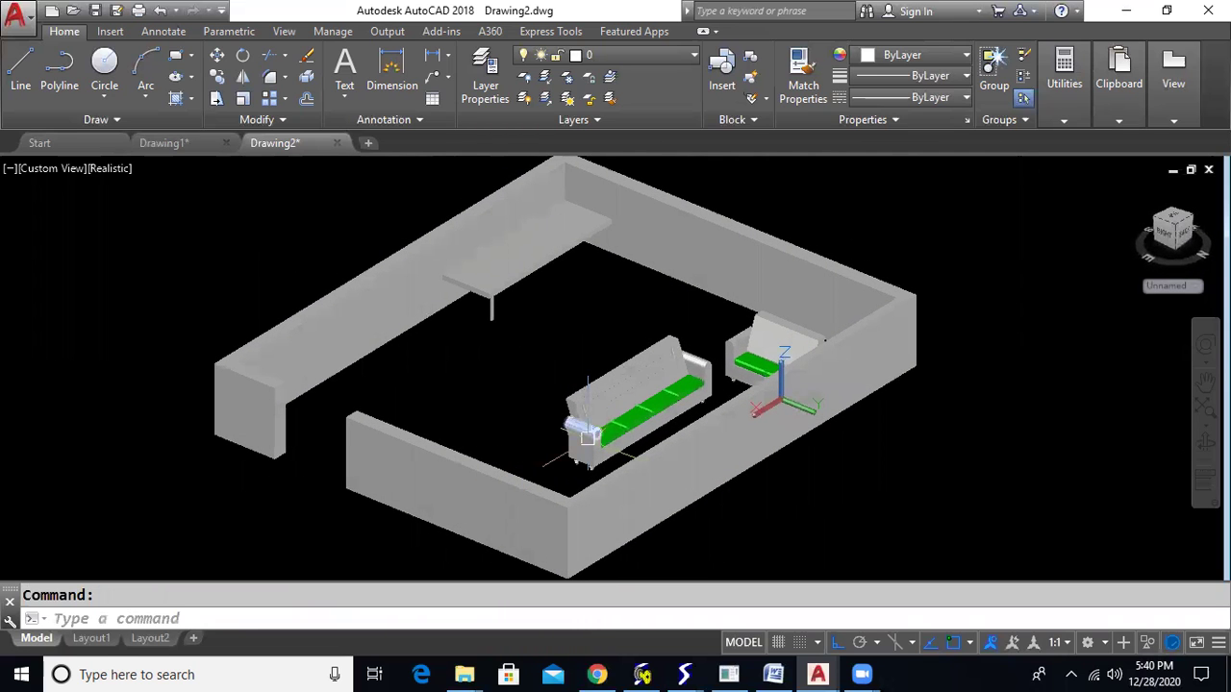
pyautogui.write('nesurf')
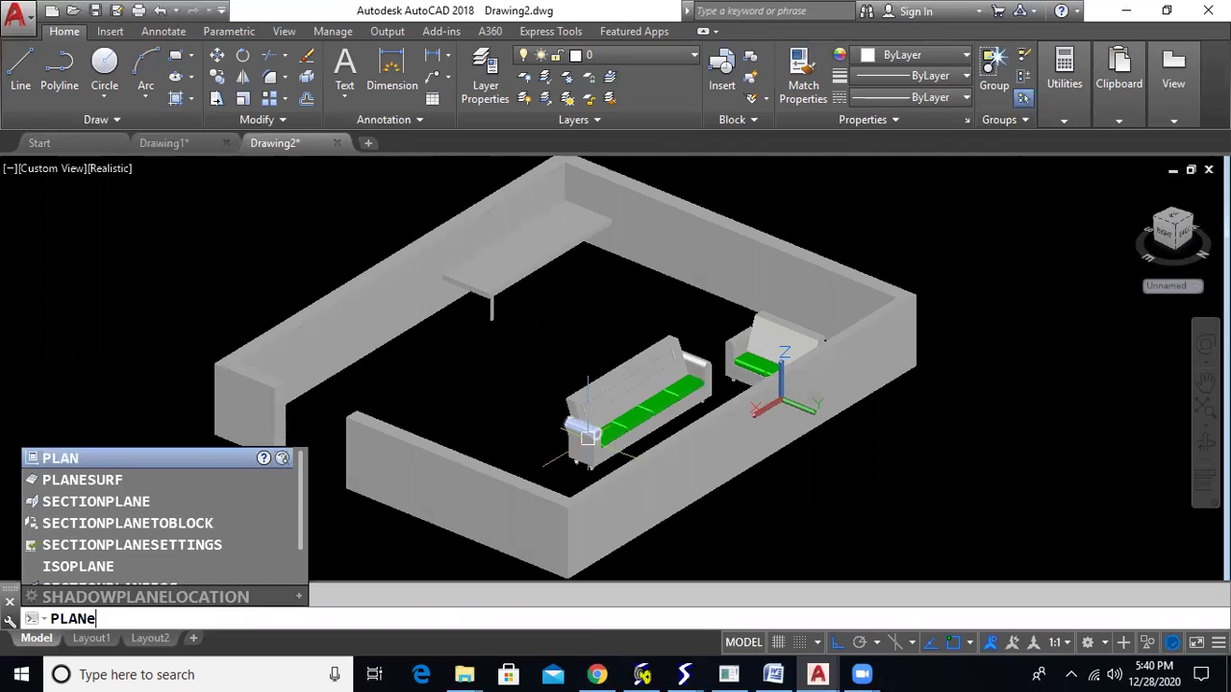
pyautogui.press('Return')
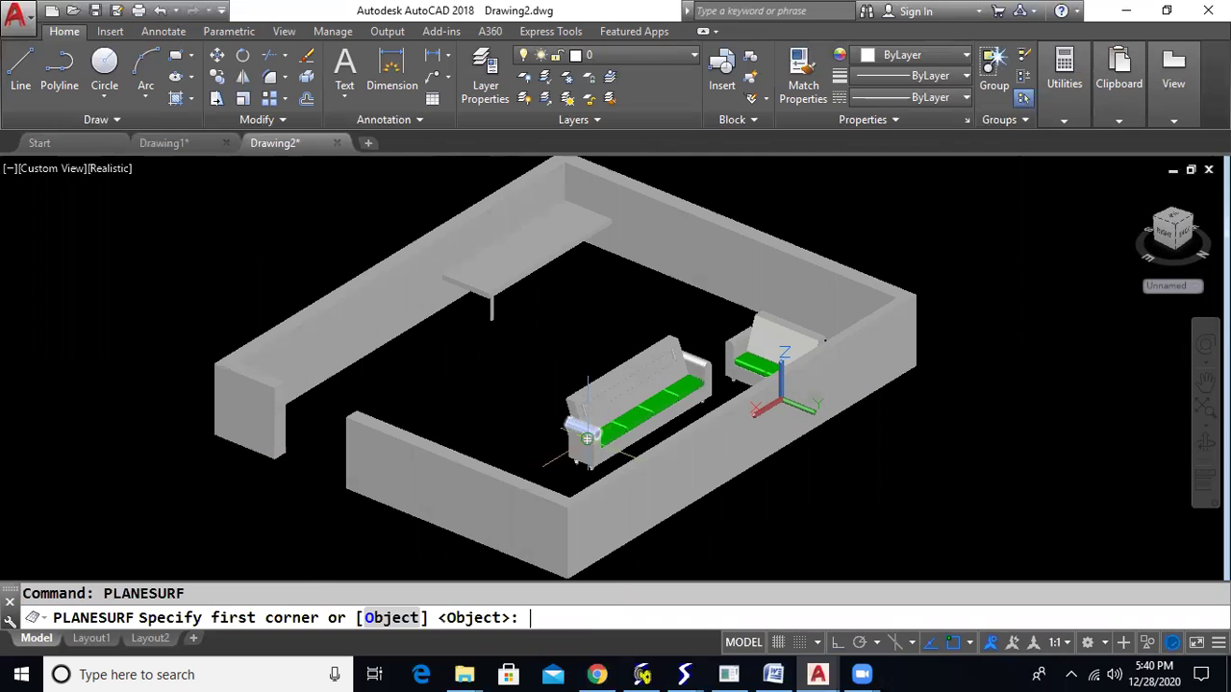
pyautogui.click(213, 434)
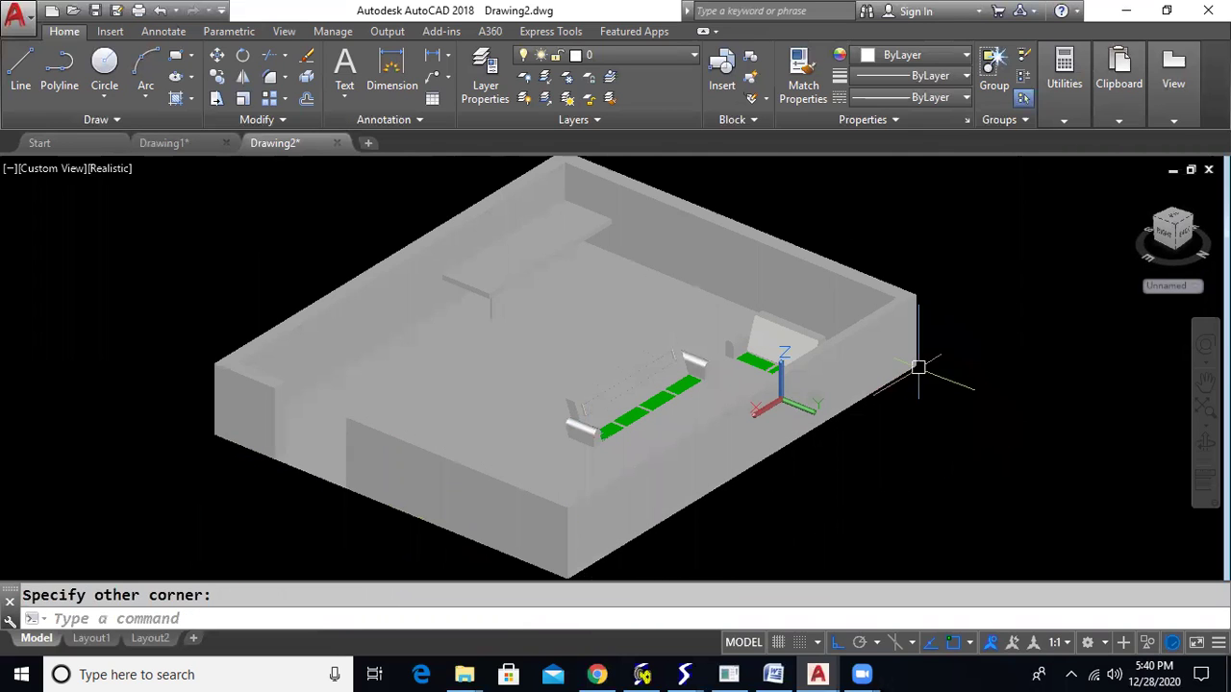
# Step: Switch to the Front view so the sofa set is seen edge-on against the floor level
pyautogui.keyDown('shift'); pyautogui.moveTo(924, 445); pyautogui.dragTo(964, 388, button='middle'); pyautogui.keyUp('shift')
pyautogui.click(28, 171)
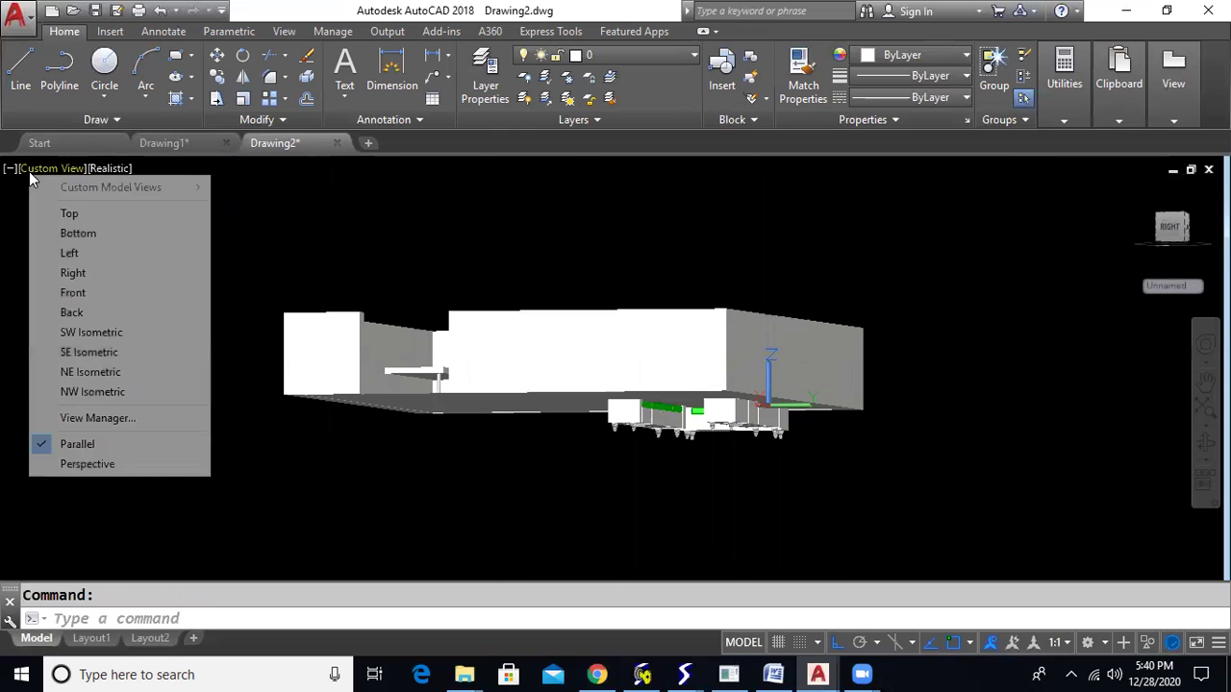
pyautogui.click(77, 293)
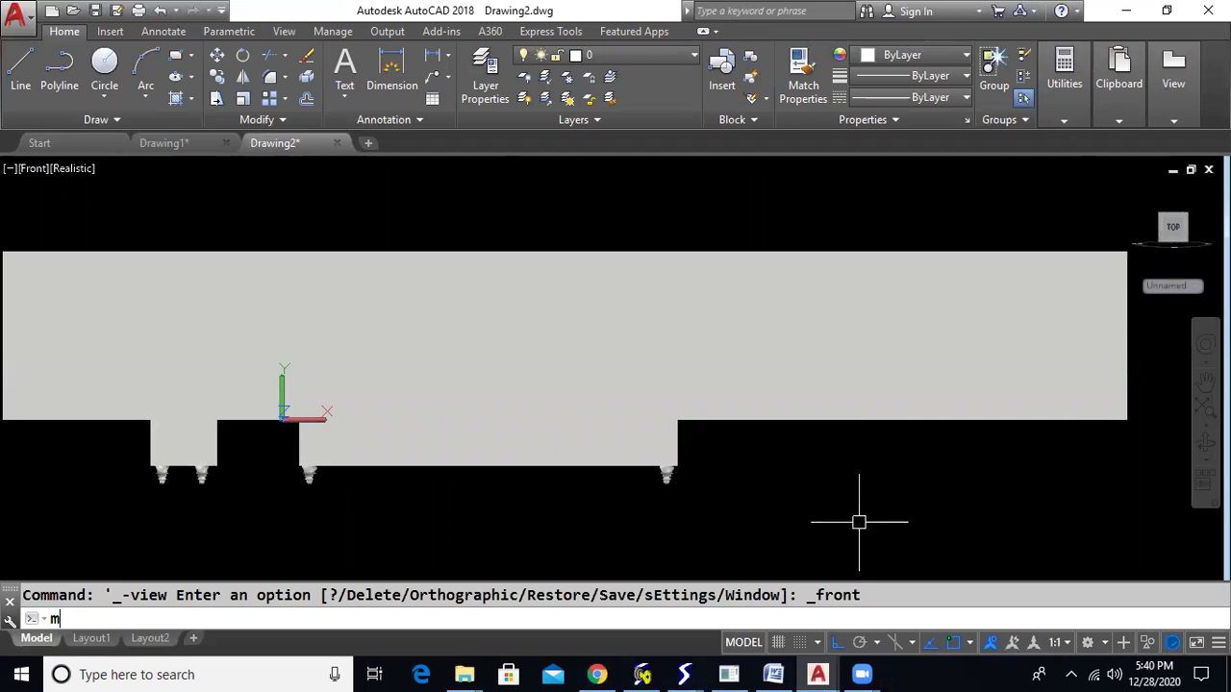
# Step: Try to move the whole sofa set vertically from the foot of a leg with object snap off, and undo it
pyautogui.write('m')
pyautogui.press('Return')
pyautogui.moveTo(795, 524)
pyautogui.mouseDown()
pyautogui.moveTo(659, 431)
pyautogui.moveTo(136, 441)
pyautogui.moveTo(105, 502)
pyautogui.mouseUp()
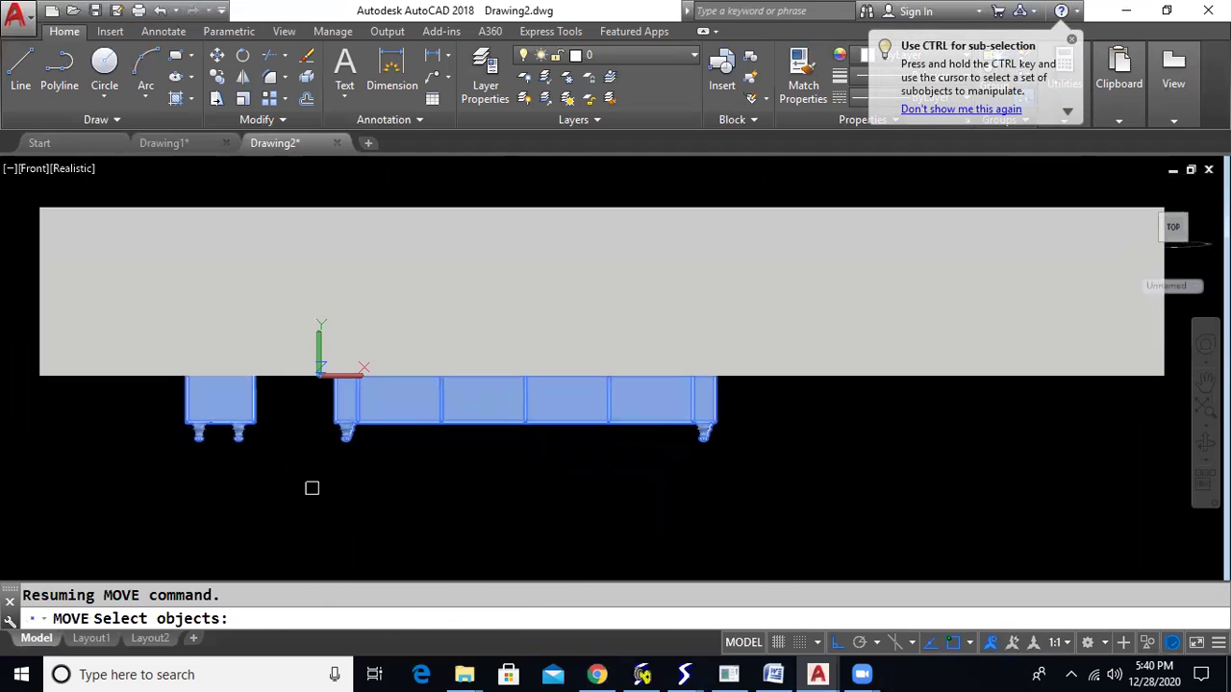
pyautogui.press('Return')
pyautogui.click(703, 460)
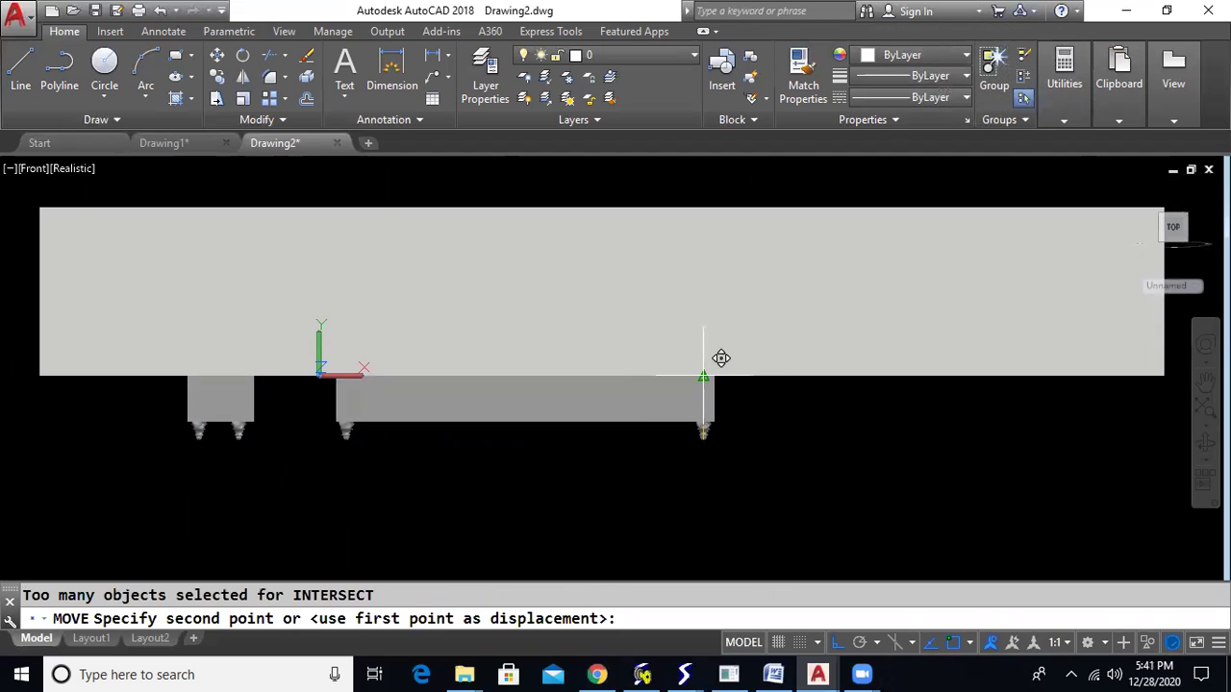
pyautogui.press('F3')
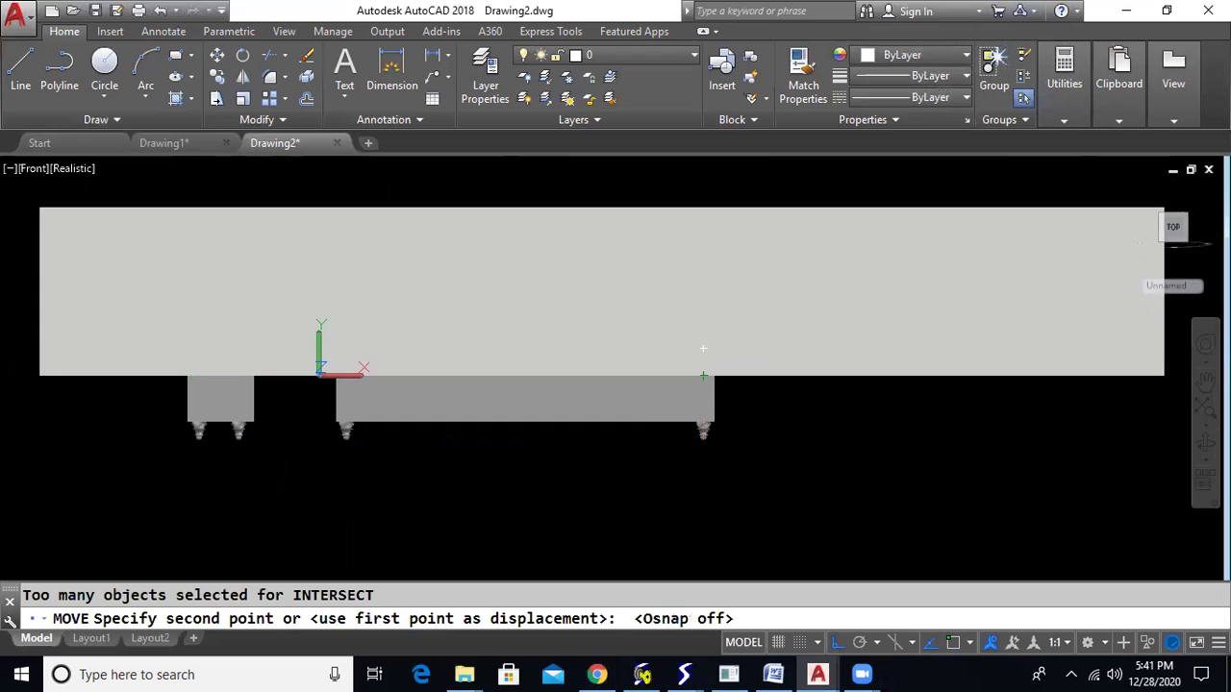
pyautogui.scroll(2, 724, 363)
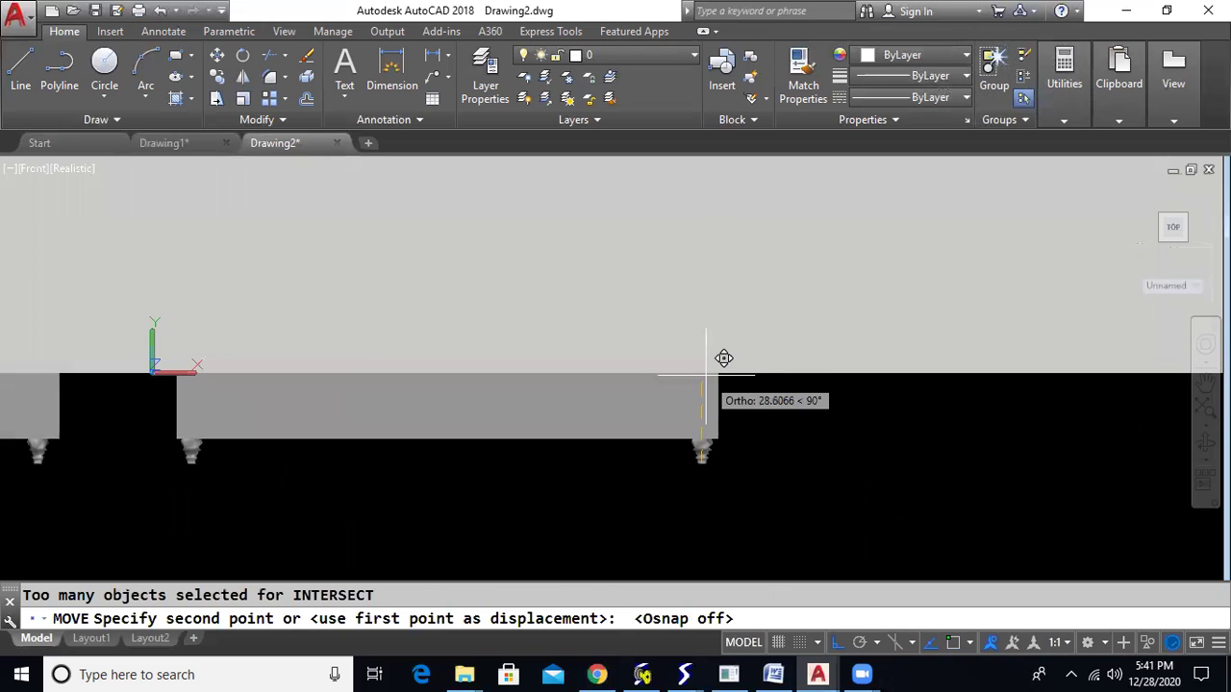
pyautogui.click(756, 456)
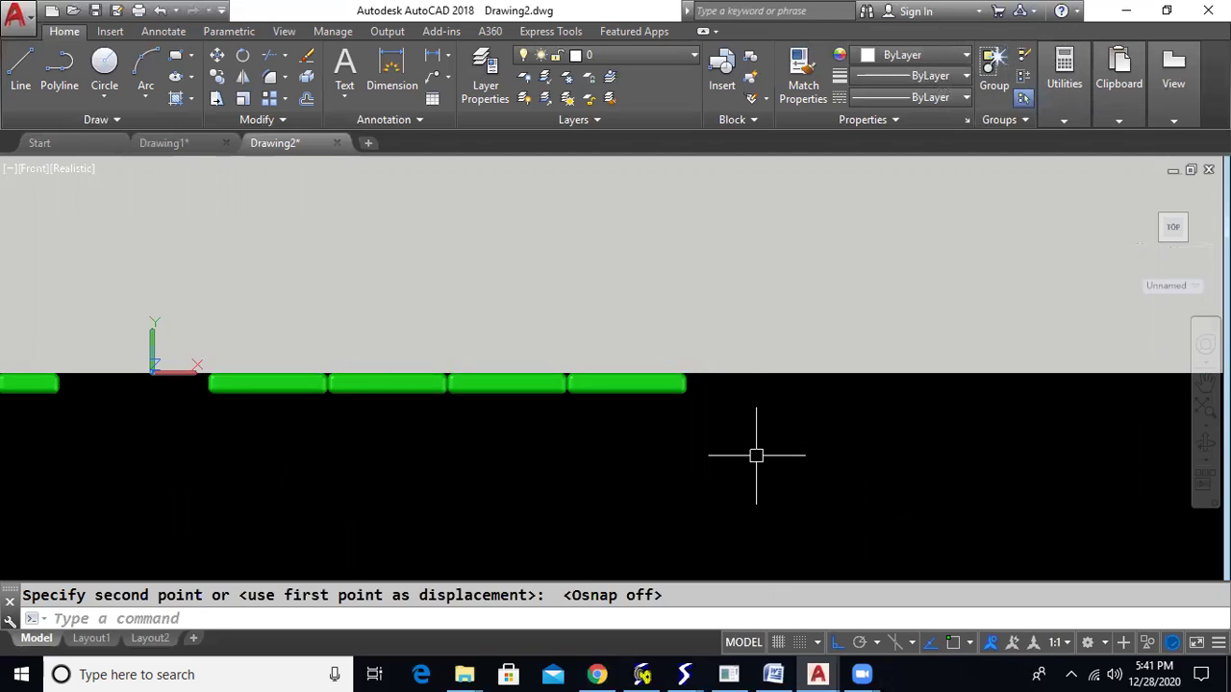
pyautogui.hotkey('ctrl', 'z')
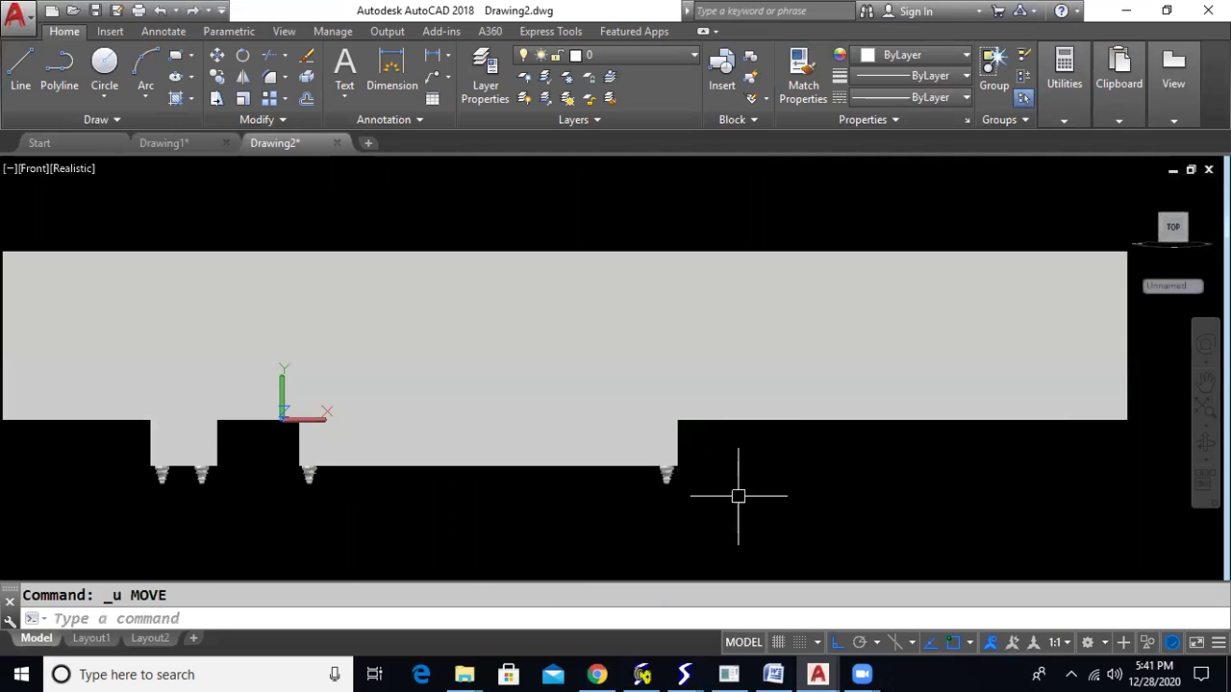
# Step: Move the whole sofa set straight up from the foot of a leg to the floor level, with object snap off
pyautogui.write('m')
pyautogui.press('Return')
pyautogui.moveTo(699, 525)
pyautogui.mouseDown()
pyautogui.moveTo(720, 445)
pyautogui.moveTo(709, 420)
pyautogui.moveTo(693, 428)
pyautogui.moveTo(728, 434)
pyautogui.moveTo(703, 418)
pyautogui.moveTo(117, 432)
pyautogui.moveTo(182, 472)
pyautogui.moveTo(193, 510)
pyautogui.mouseUp()
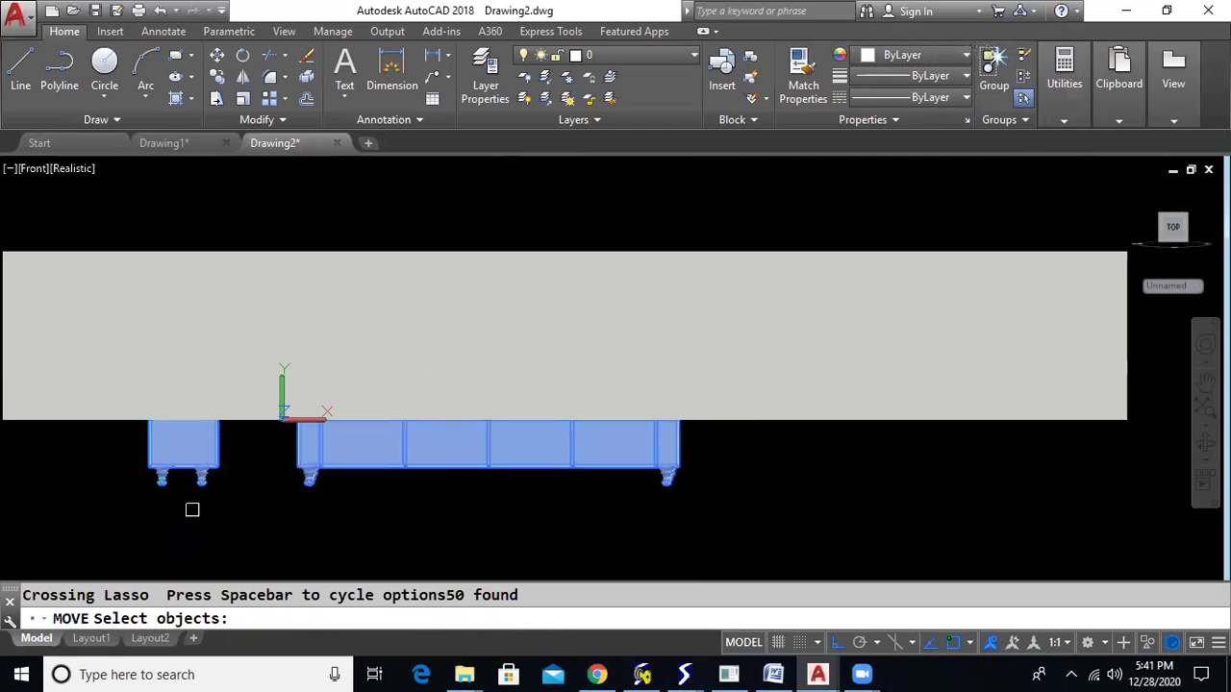
pyautogui.press('Return')
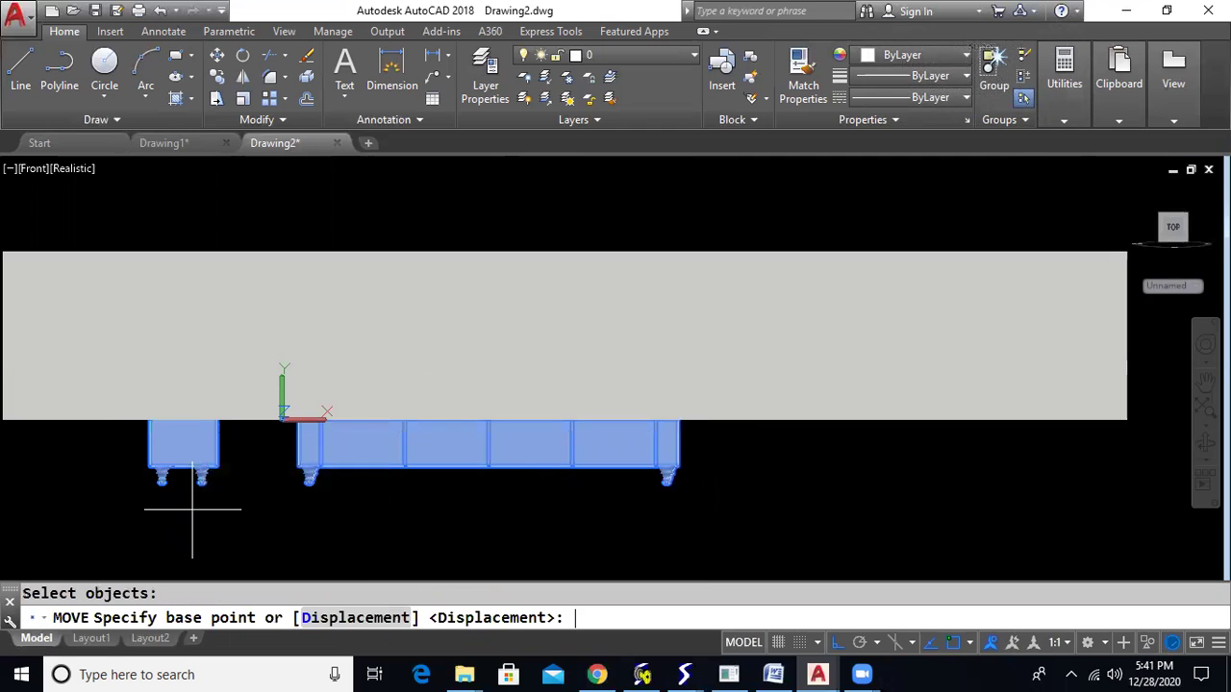
pyautogui.click(667, 481)
pyautogui.press('F3')
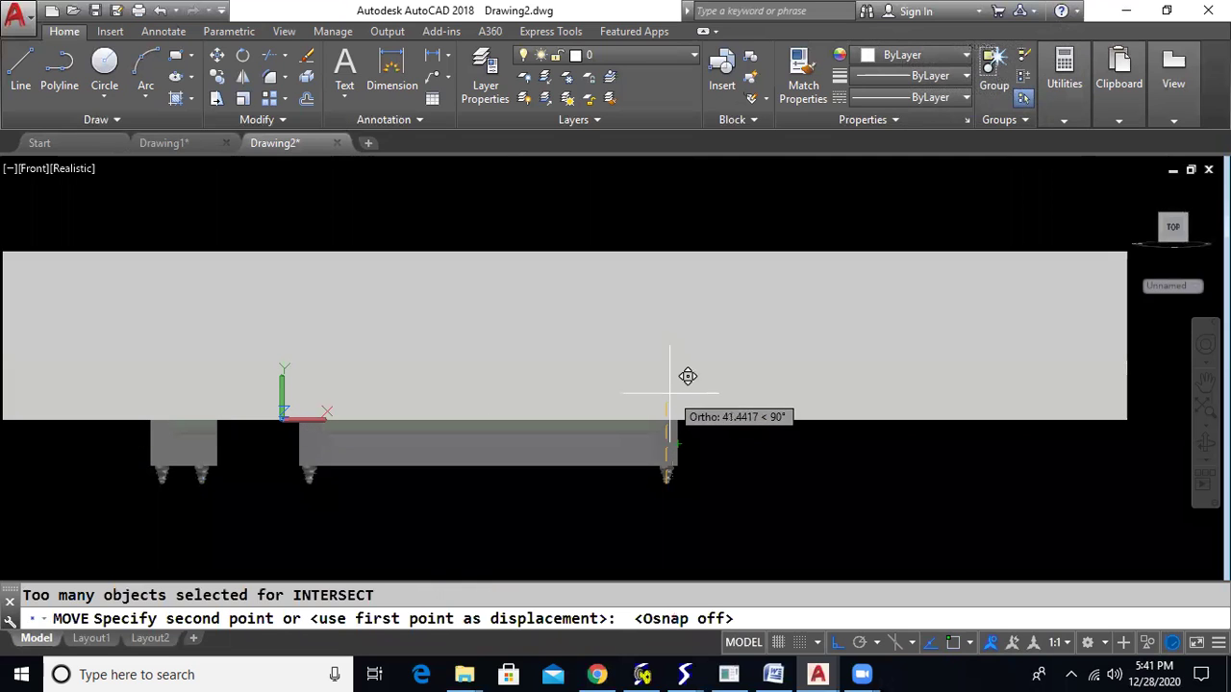
pyautogui.click(673, 421)
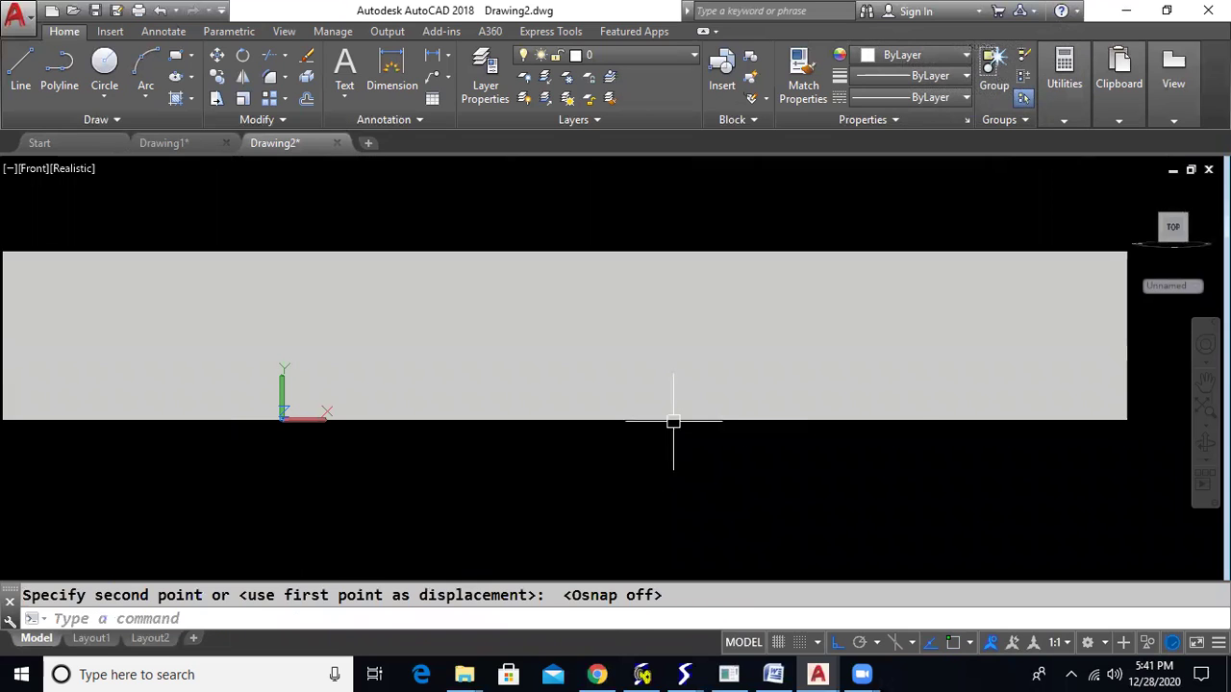
pyautogui.scroll(-5, 735, 473)
pyautogui.keyDown('shift'); pyautogui.moveTo(756, 459); pyautogui.dragTo(590, 516, button='middle'); pyautogui.keyUp('shift')
# Step: Draw a short bulging spline through four points beside the room in the Front view, with ortho off
pyautogui.click(65, 173)
pyautogui.click(111, 292)
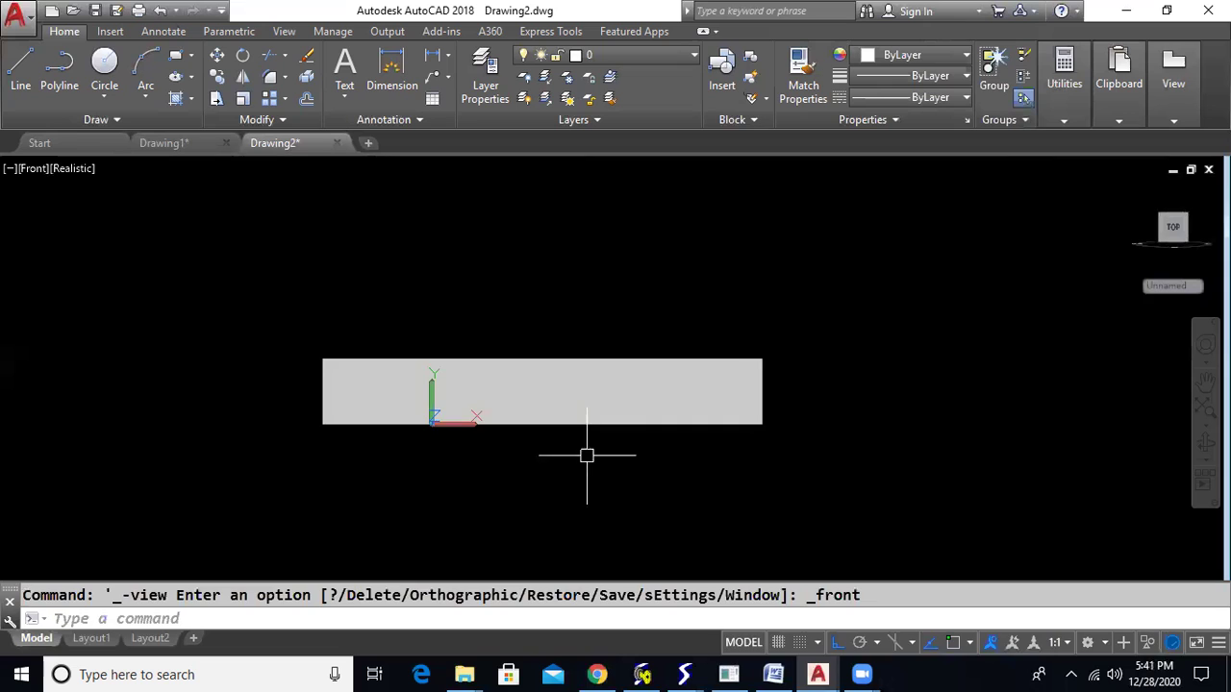
pyautogui.moveTo(587, 455); pyautogui.dragTo(540, 402, button='middle')
pyautogui.write('1')
pyautogui.press('Escape')
pyautogui.write('s')
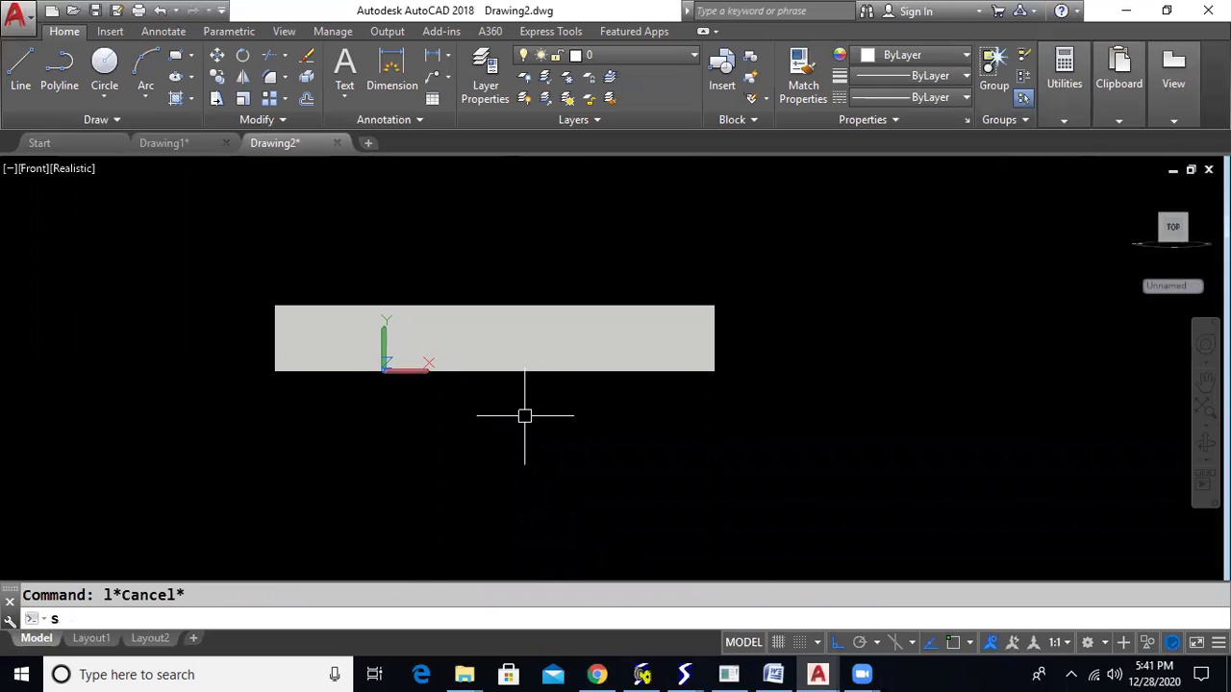
pyautogui.write('pl')
pyautogui.press('Return')
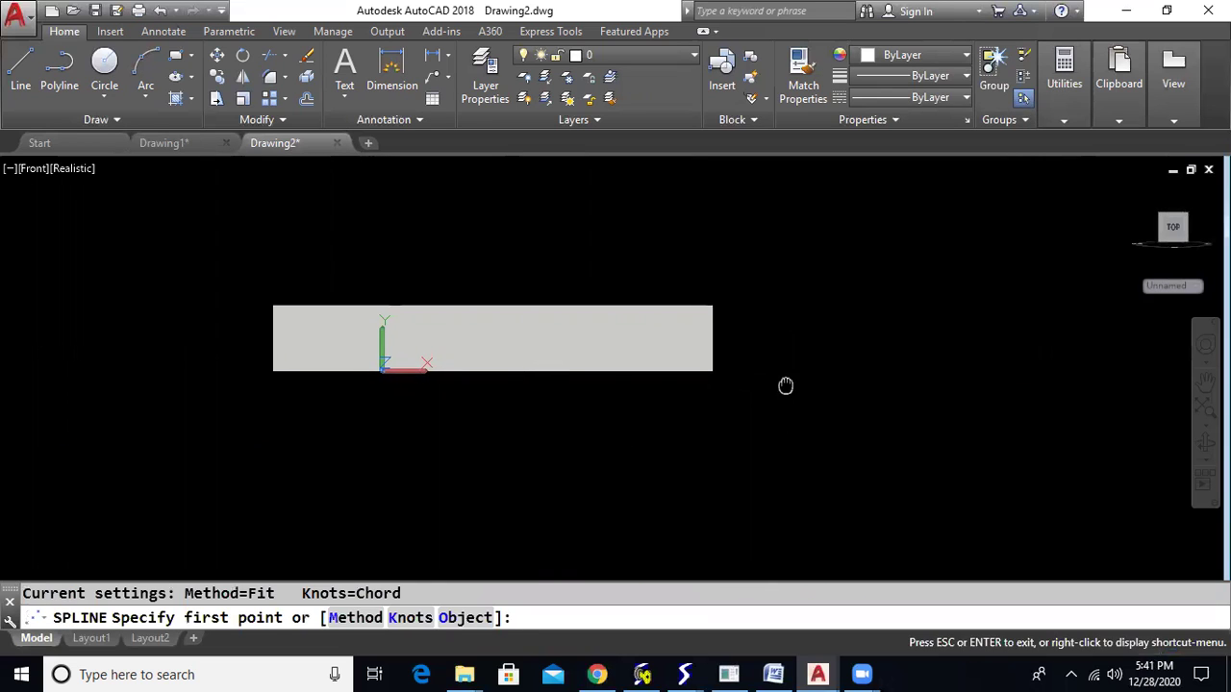
pyautogui.moveTo(786, 385); pyautogui.dragTo(695, 384, button='middle')
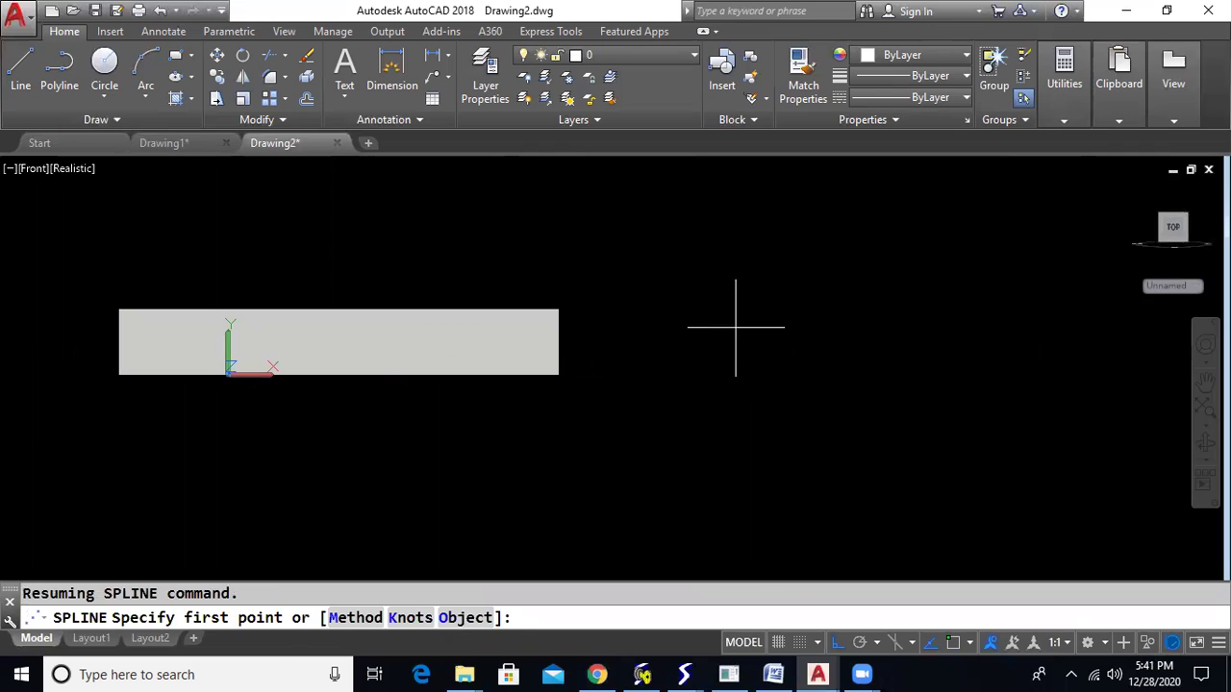
pyautogui.scroll(3, 736, 327)
pyautogui.scroll(2, 409, 324)
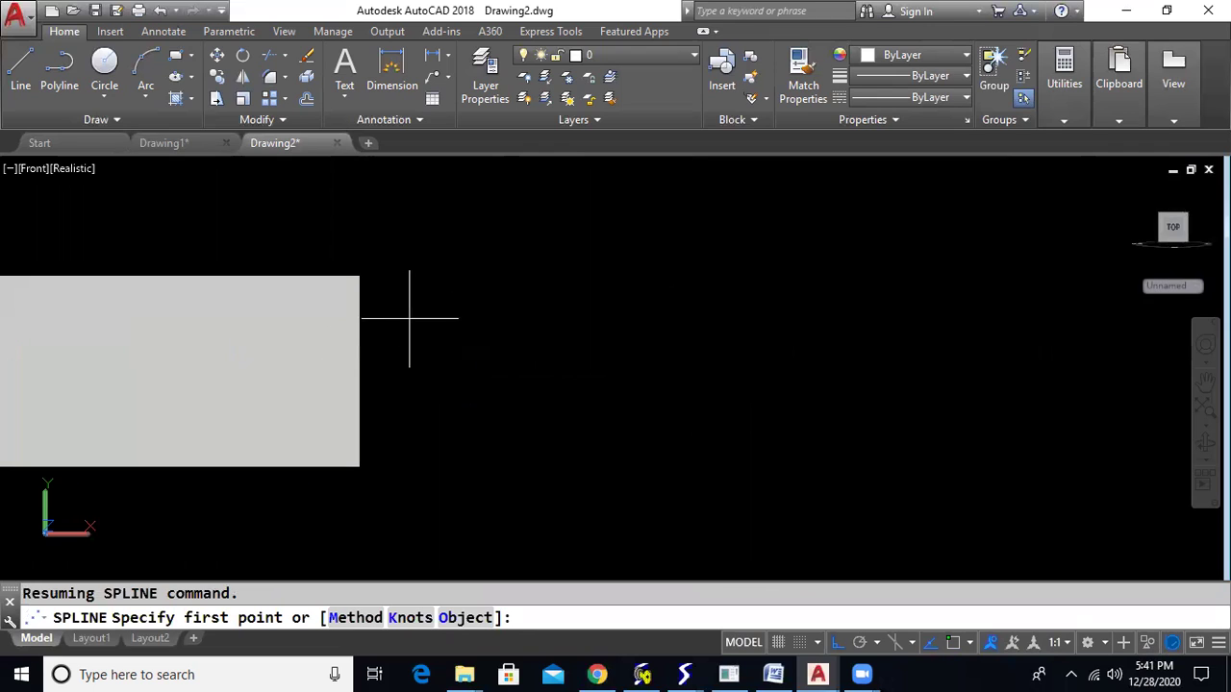
pyautogui.click(515, 367)
pyautogui.press('F8')
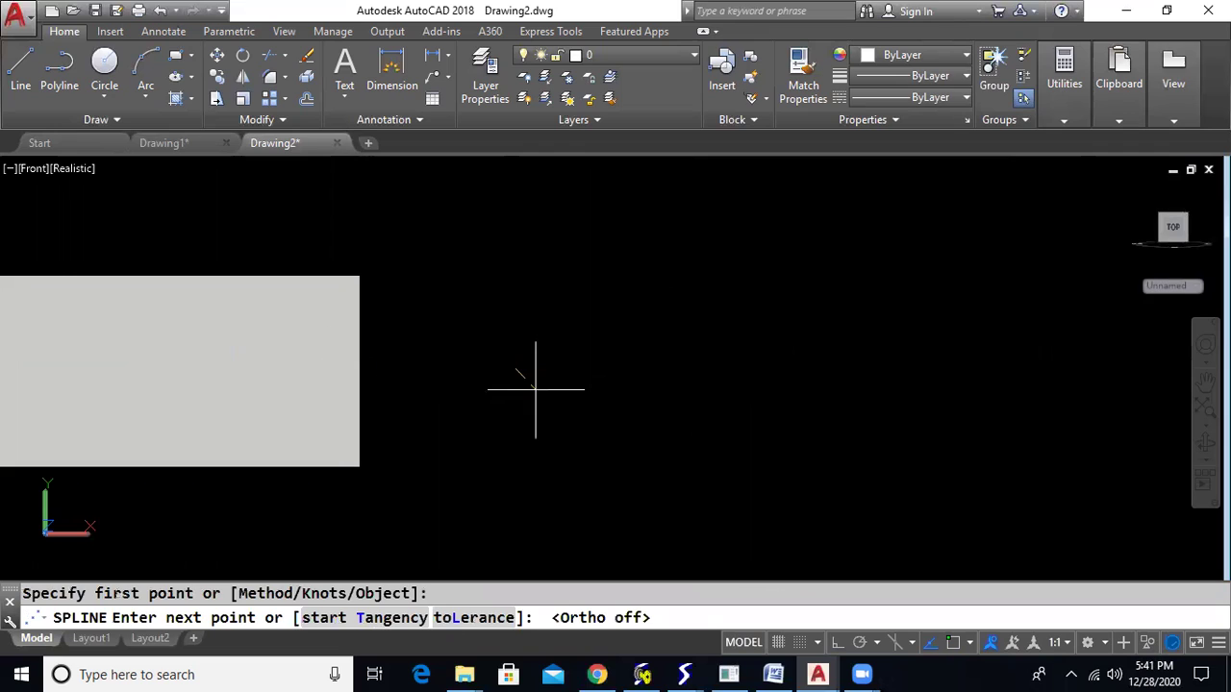
pyautogui.click(535, 395)
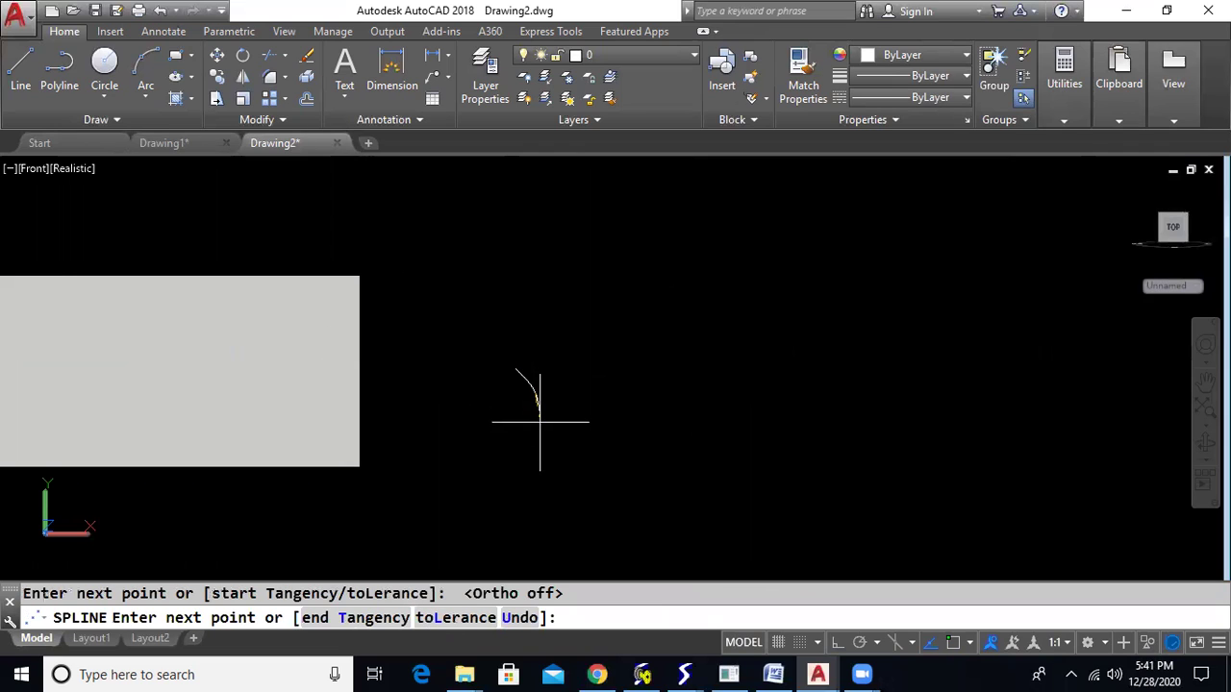
pyautogui.click(540, 422)
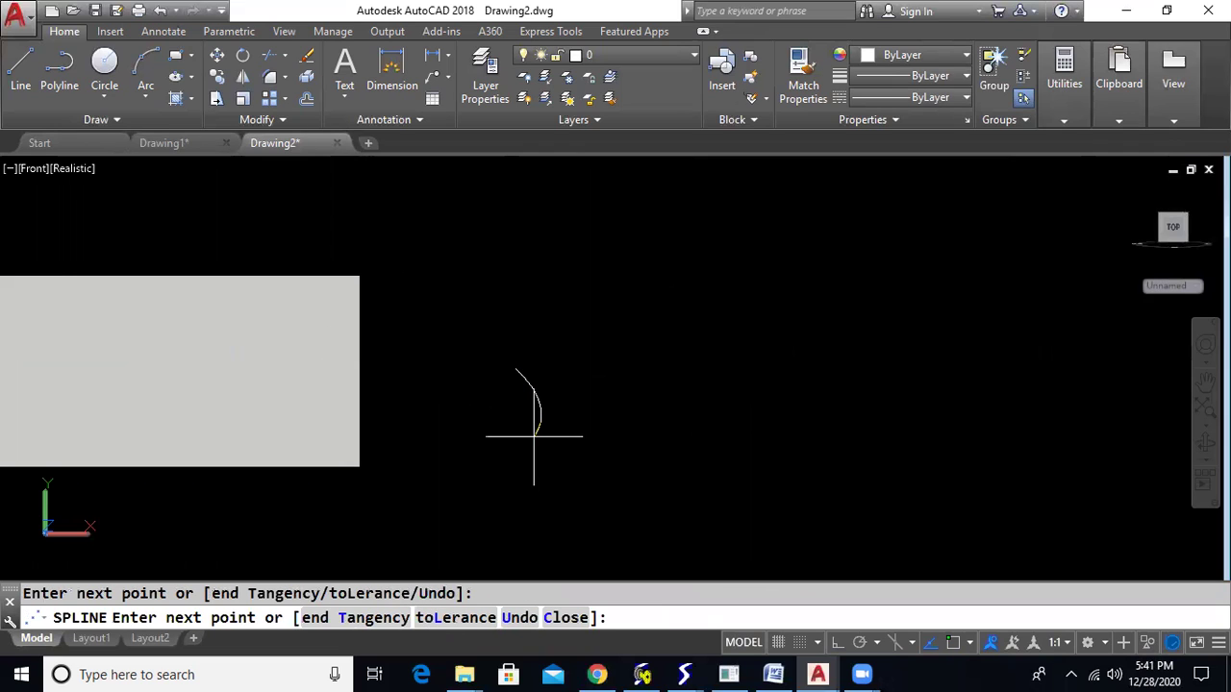
pyautogui.click(534, 435)
pyautogui.press('Return')
# Step: Draw a small circle just below the spline and sweep it along the spline to form a curved tube
pyautogui.write('c')
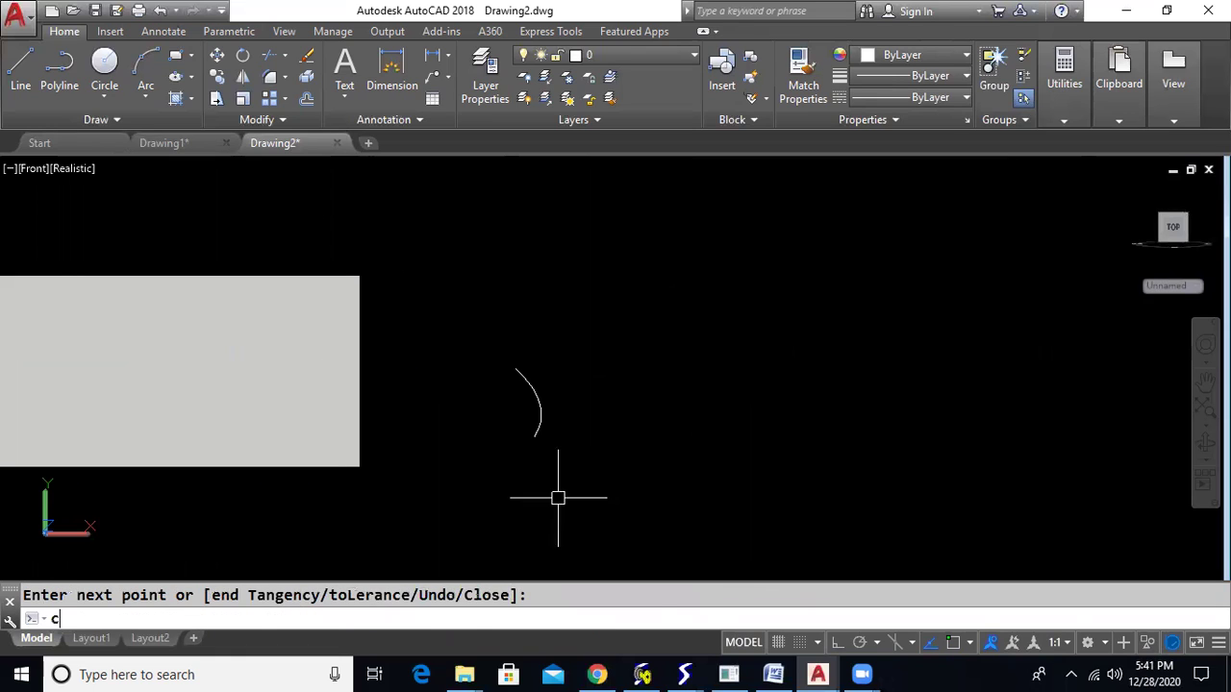
pyautogui.press('Return')
pyautogui.click(547, 477)
pyautogui.click(544, 471)
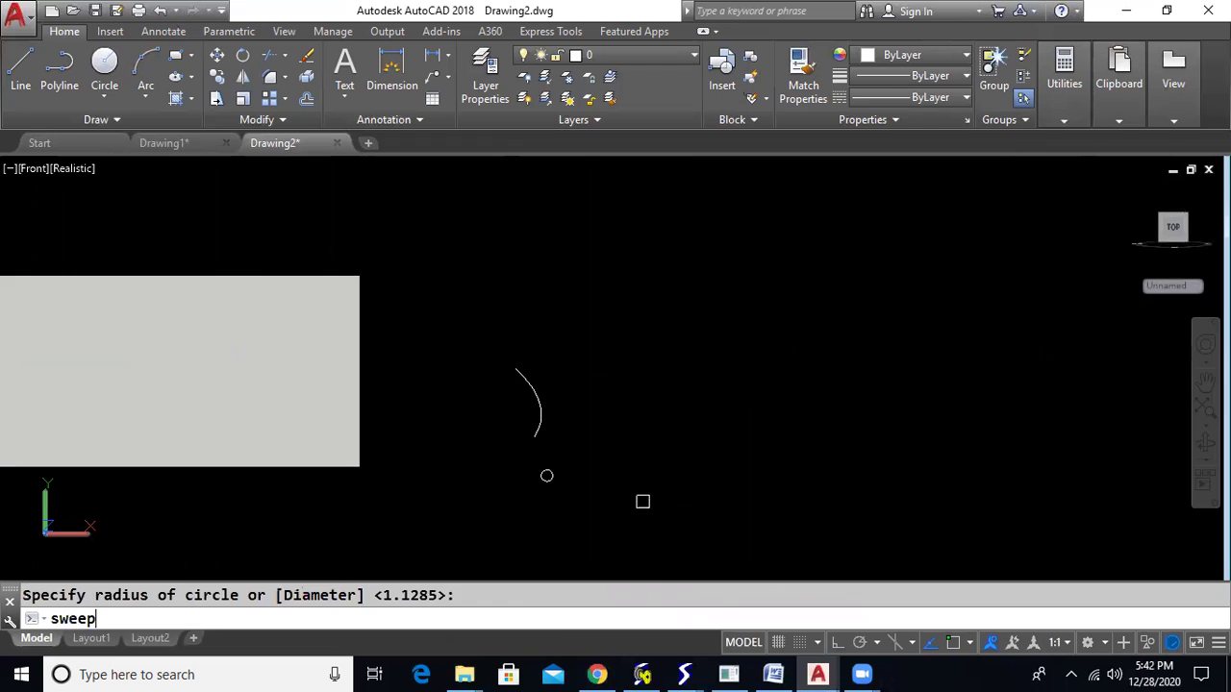
pyautogui.press('Return')
pyautogui.click(548, 476)
pyautogui.press('Return')
pyautogui.click(540, 430)
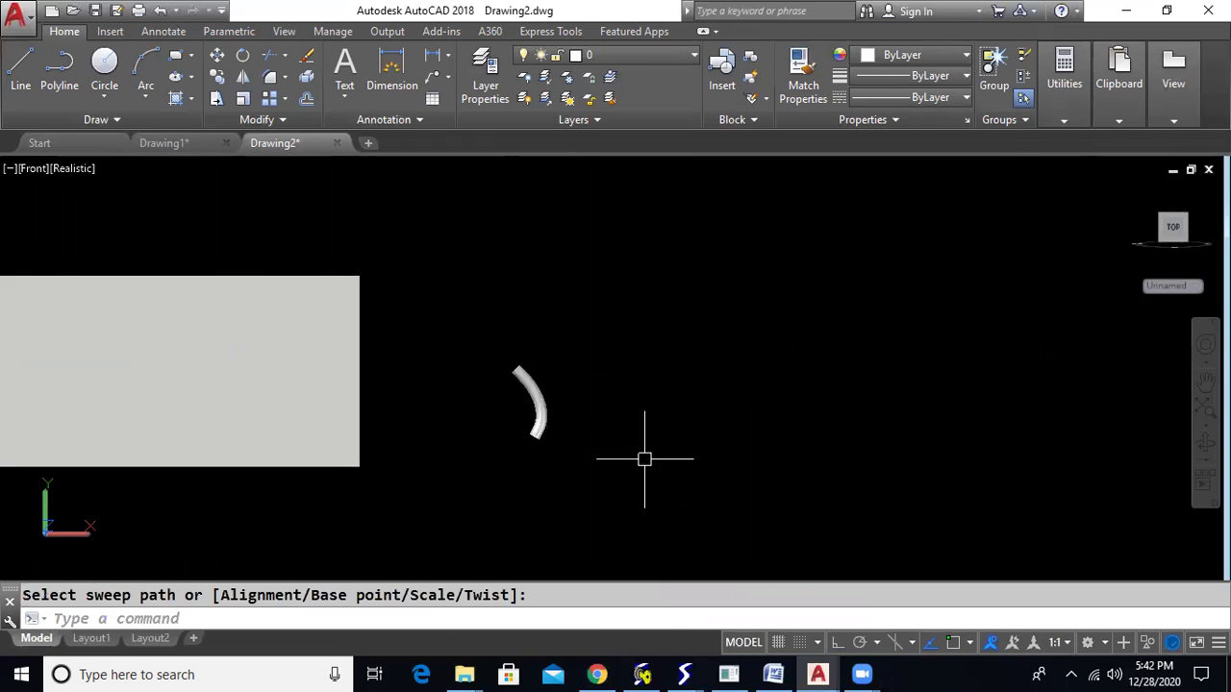
# Step: In the Top view, polar-array the curved tube around a point just beyond its inner end, with 3 items
pyautogui.click(35, 170)
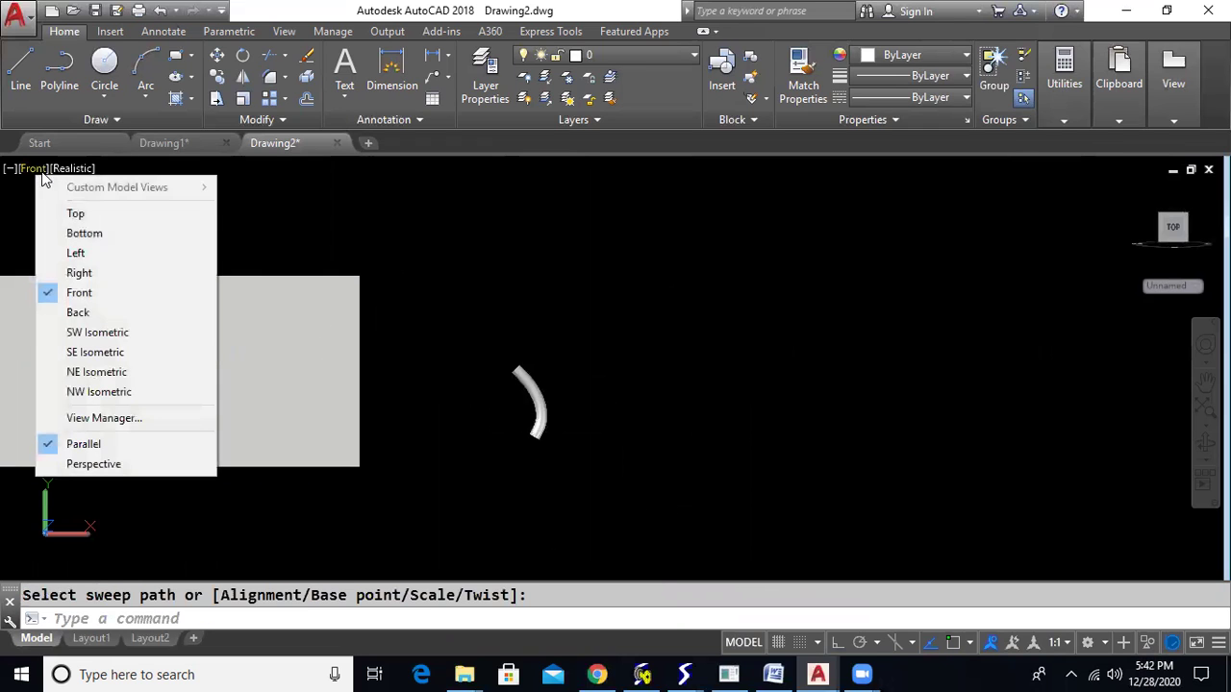
pyautogui.click(75, 214)
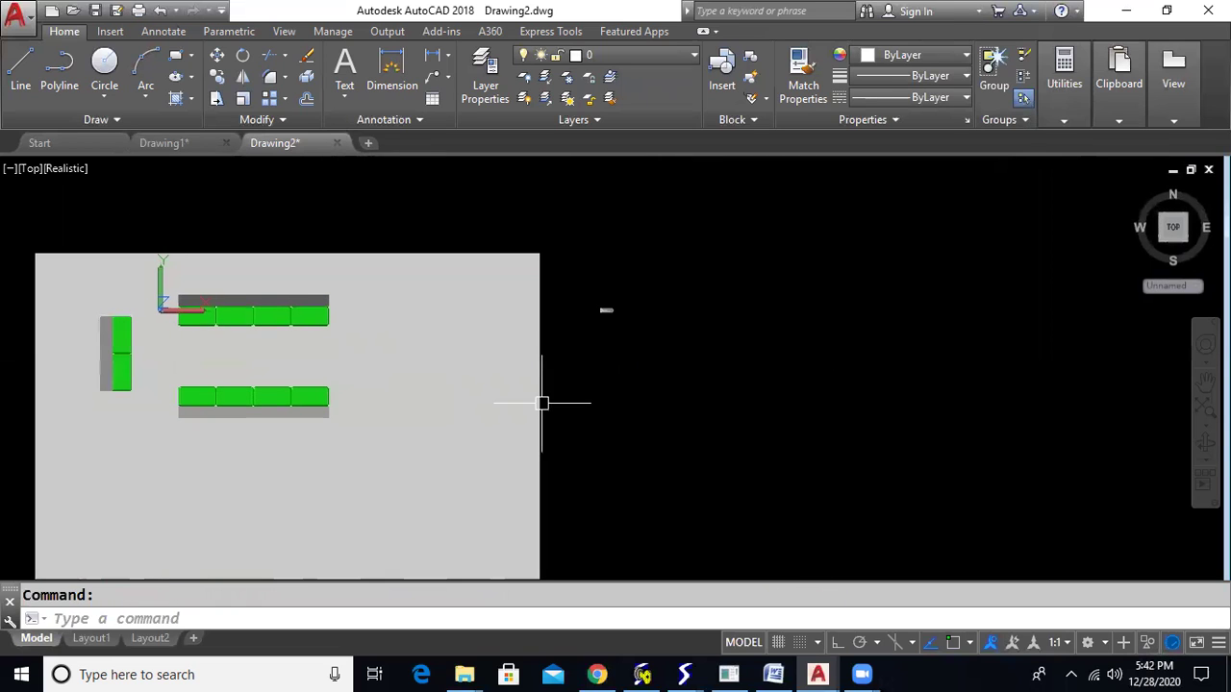
pyautogui.write('ar')
pyautogui.press('Return')
pyautogui.click(610, 311)
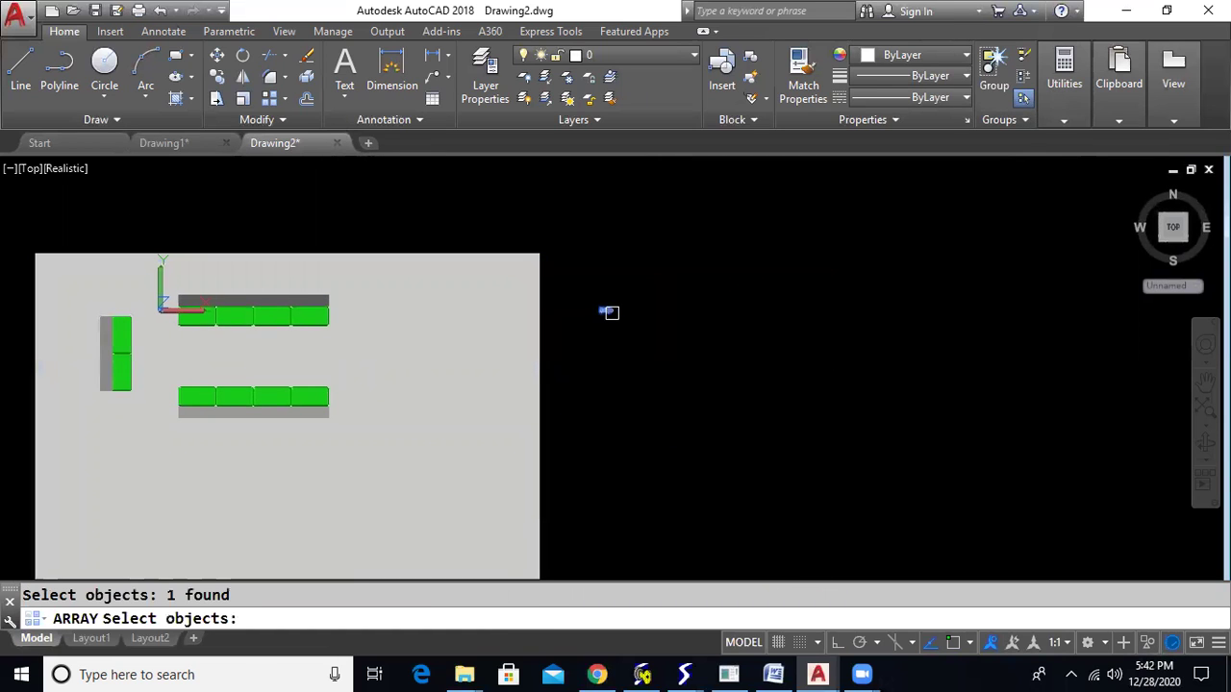
pyautogui.press('Return')
pyautogui.scroll(6, 626, 305)
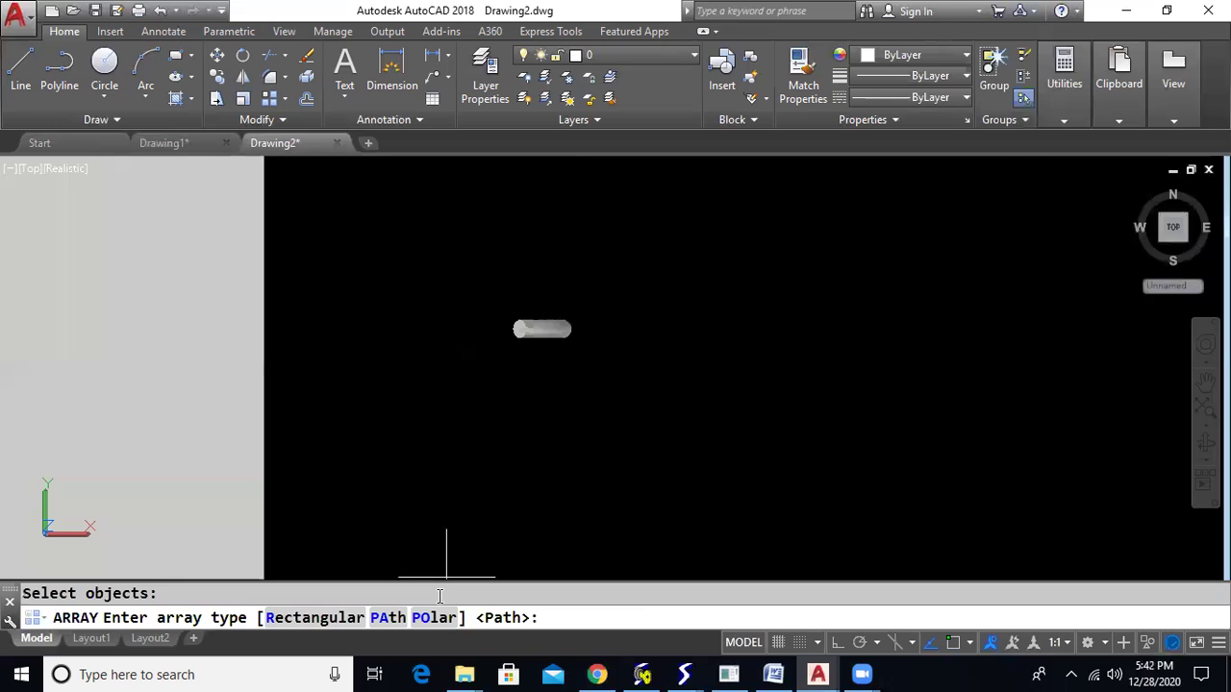
pyautogui.click(434, 617)
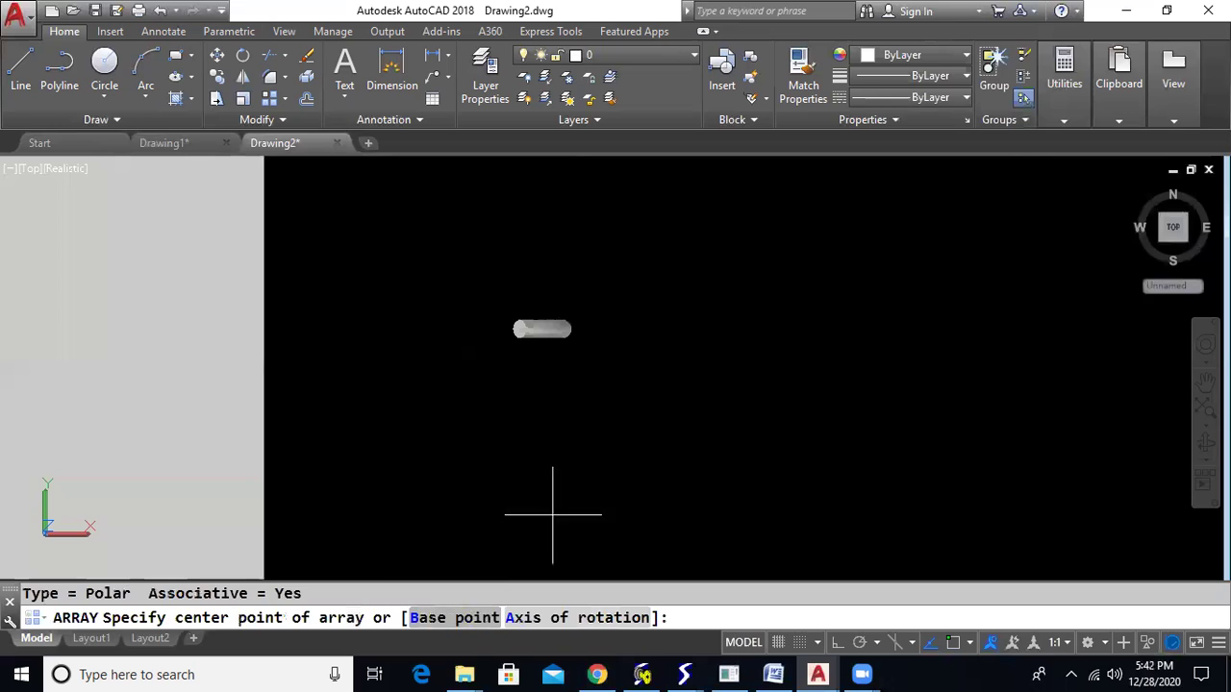
pyautogui.click(606, 327)
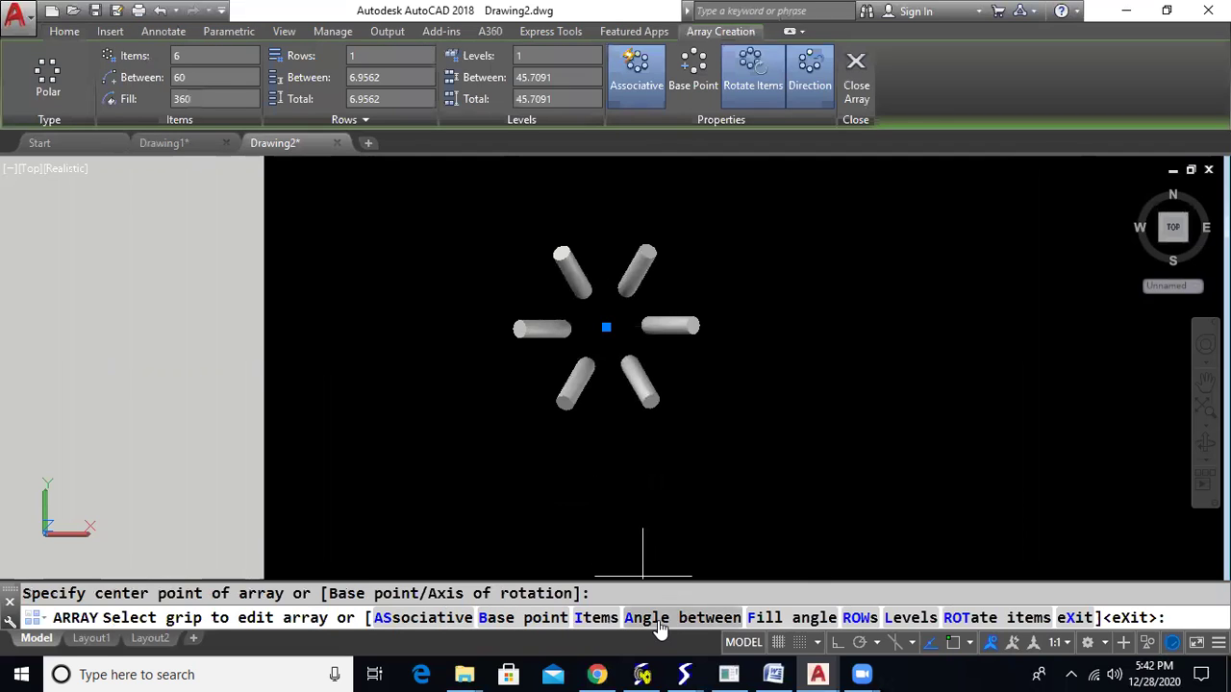
pyautogui.click(598, 619)
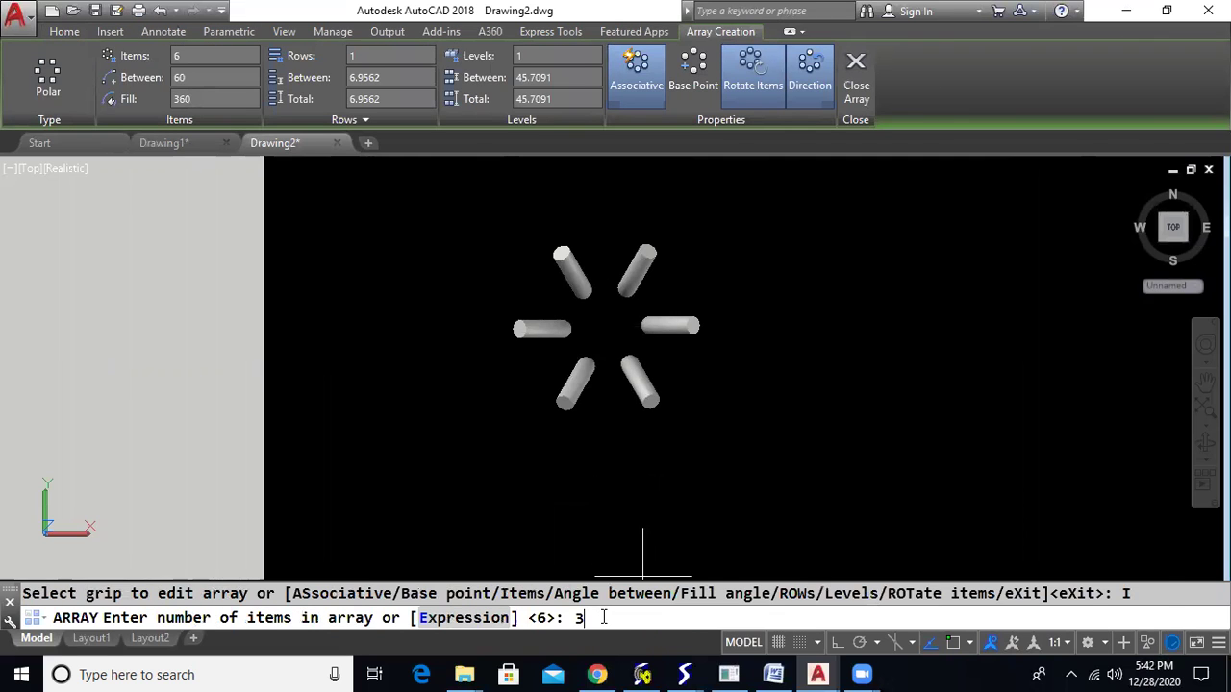
pyautogui.press('Return')
pyautogui.press('Return')
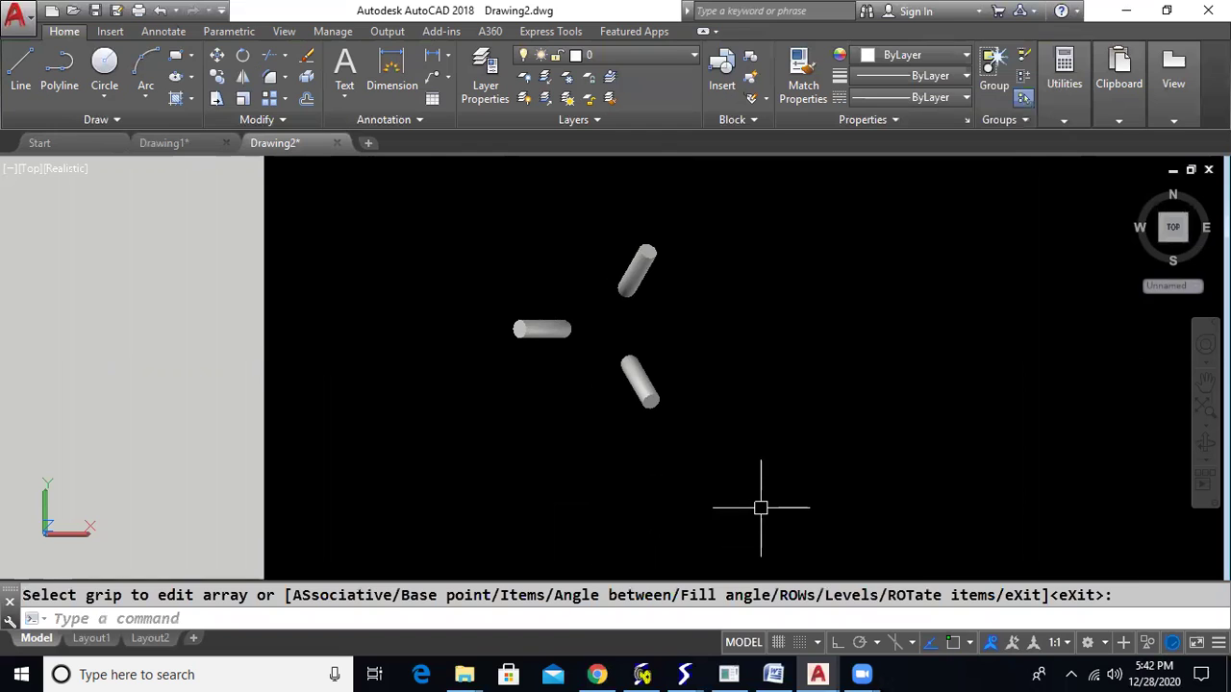
# Step: Draw a circle enclosing the three arrayed legs from their common centre and extrude it downward into a thin disc for the tabletop
pyautogui.write('c')
pyautogui.press('Return')
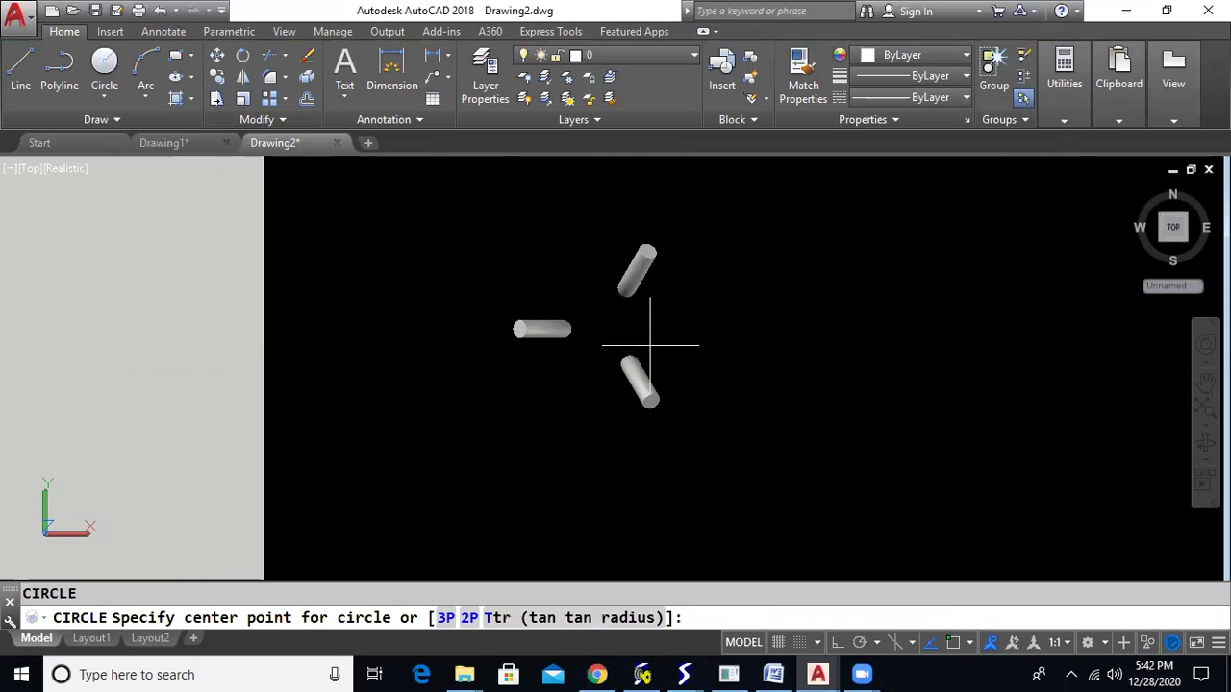
pyautogui.click(609, 327)
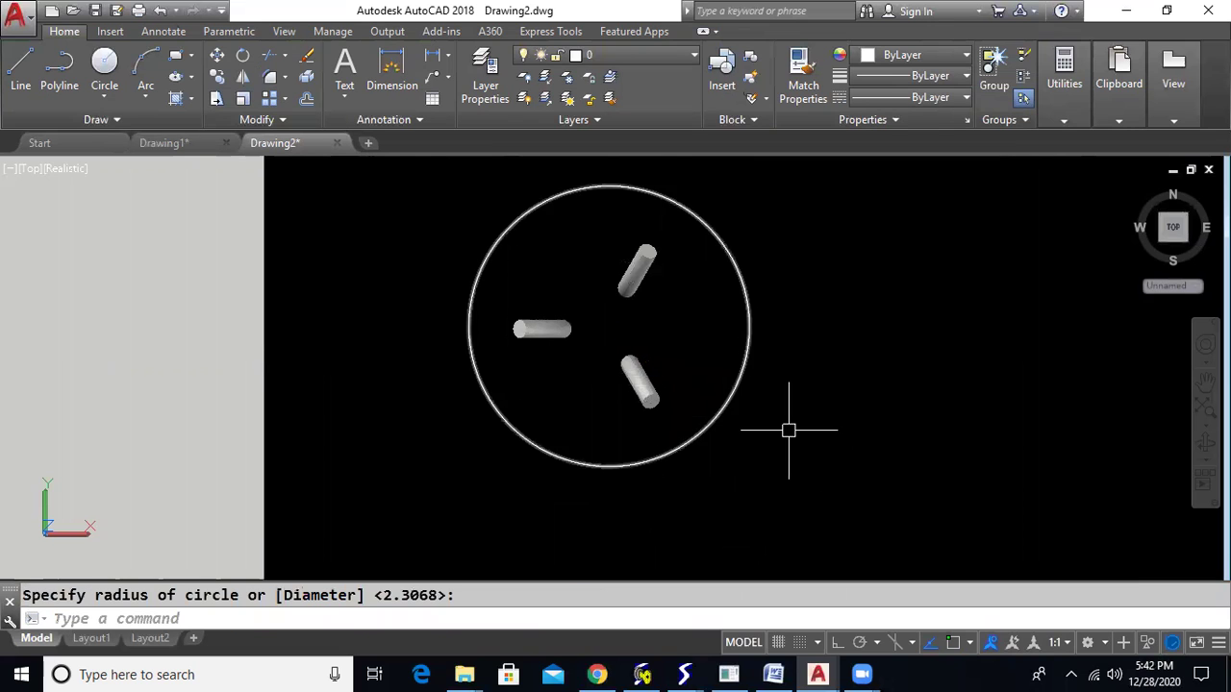
pyautogui.keyDown('shift'); pyautogui.moveTo(712, 458); pyautogui.dragTo(629, 349, button='middle'); pyautogui.keyUp('shift')
pyautogui.press('Return')
pyautogui.write('ext')
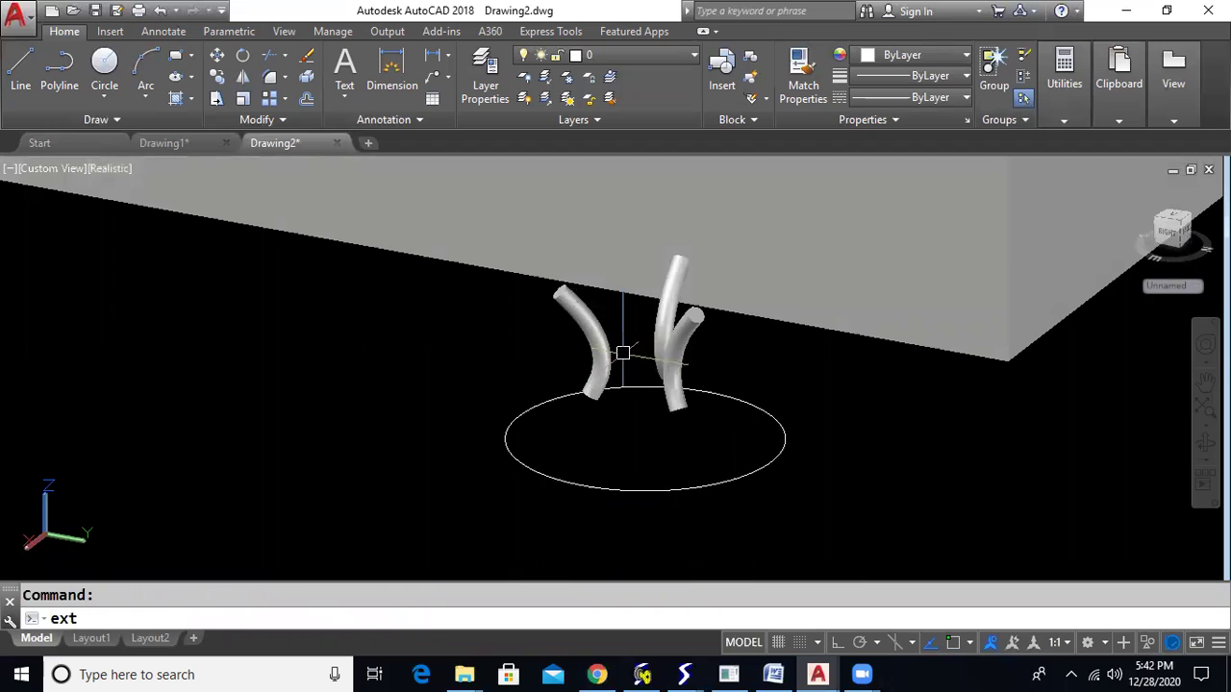
pyautogui.press('Return')
pyautogui.click(673, 492)
pyautogui.press('Return')
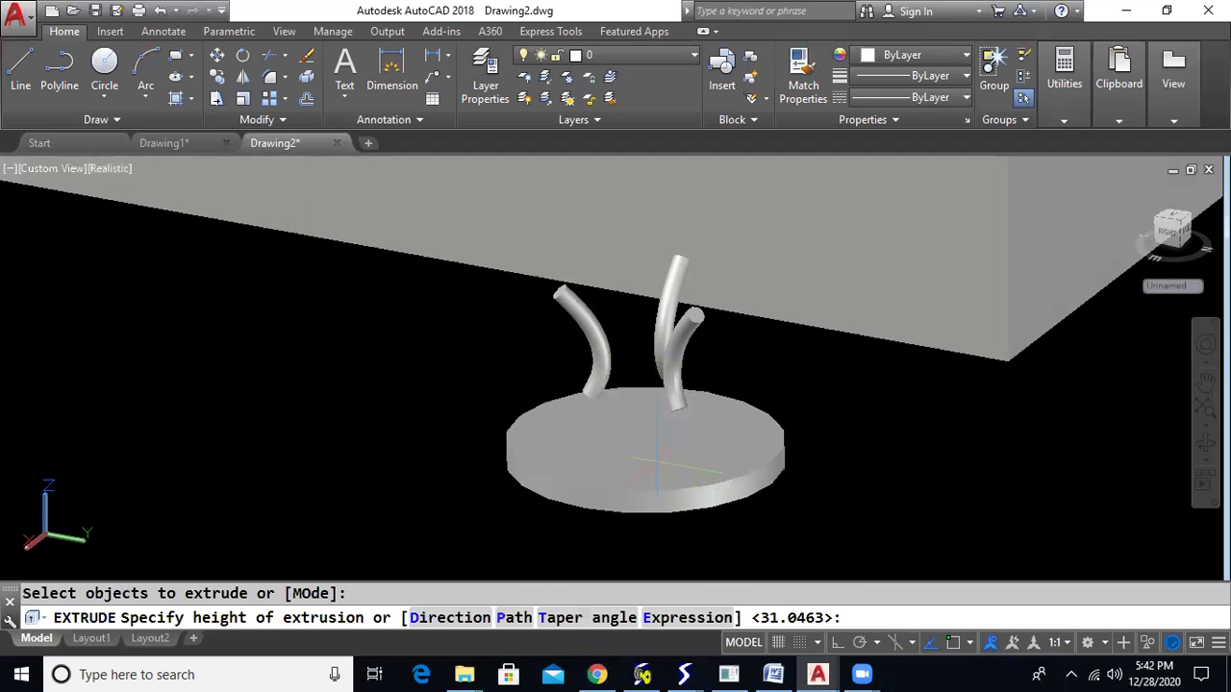
pyautogui.click(657, 457)
# Step: Round the upper rim of the round tabletop with FILLETEDGE
pyautogui.write('f')
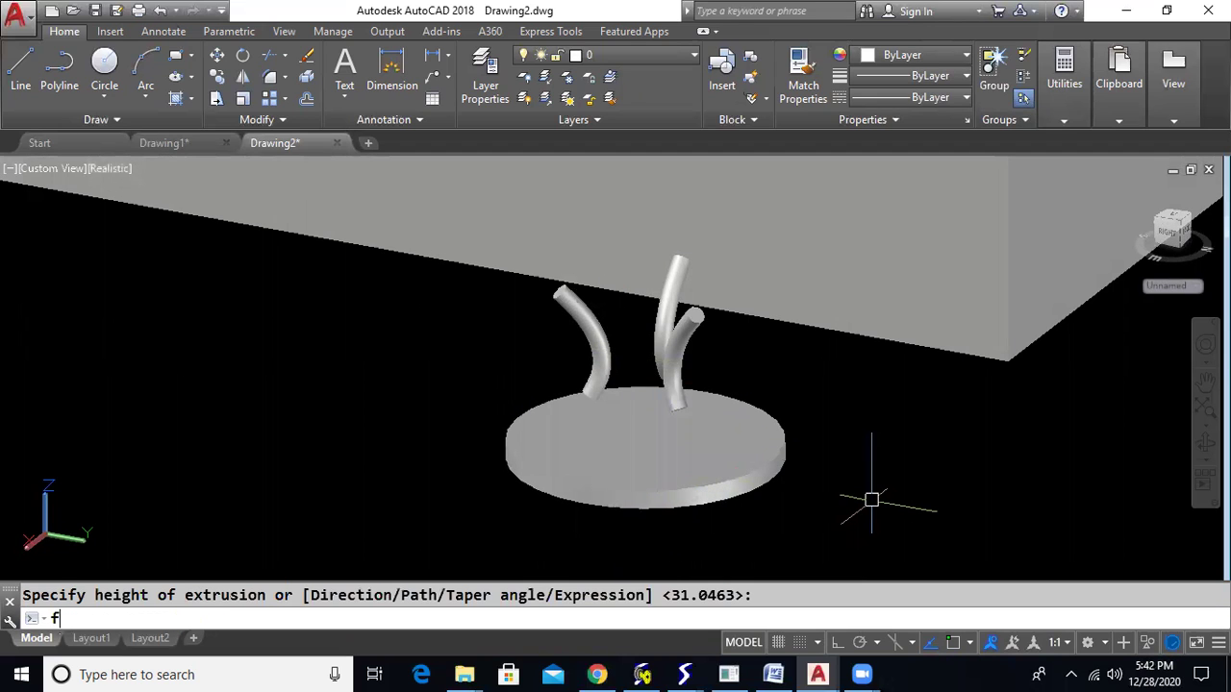
pyautogui.write('illetedge')
pyautogui.press('Return')
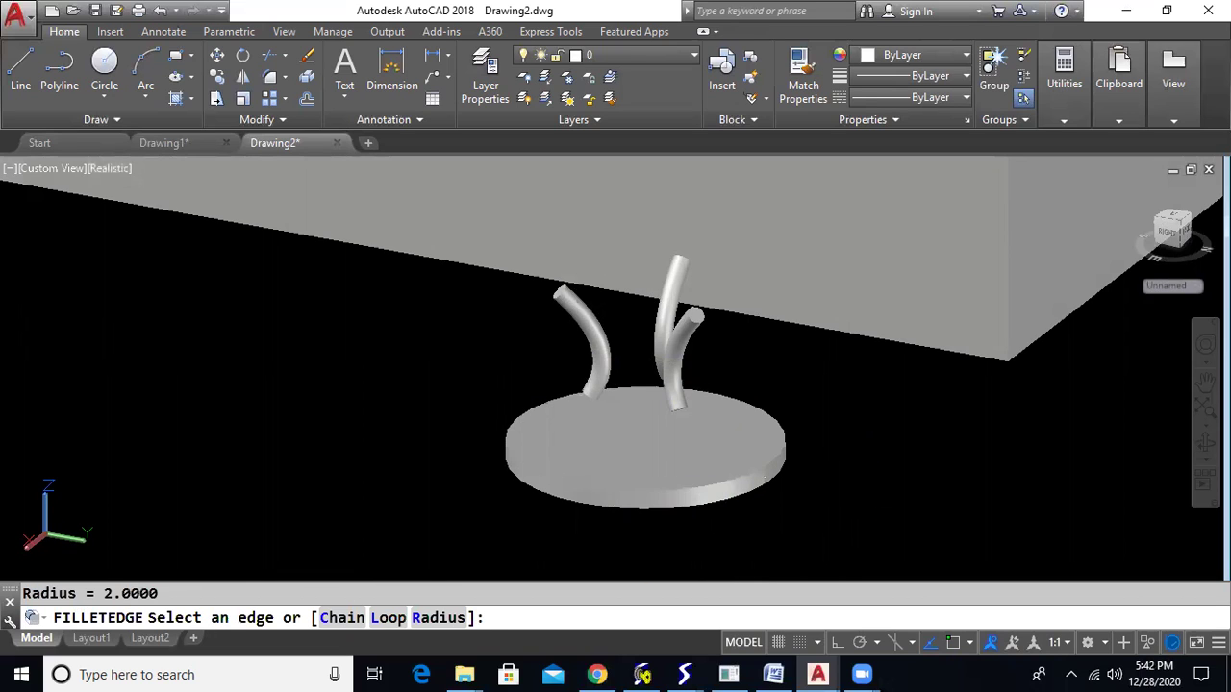
pyautogui.click(770, 463)
pyautogui.press('Return')
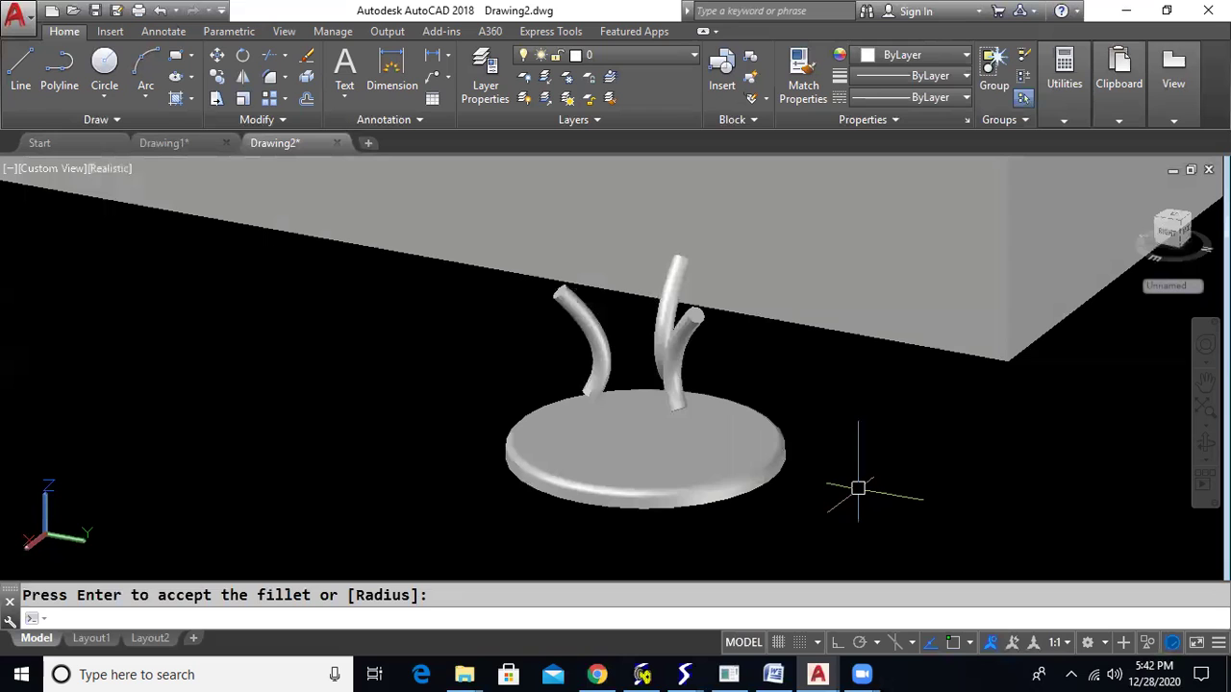
pyautogui.press('Return')
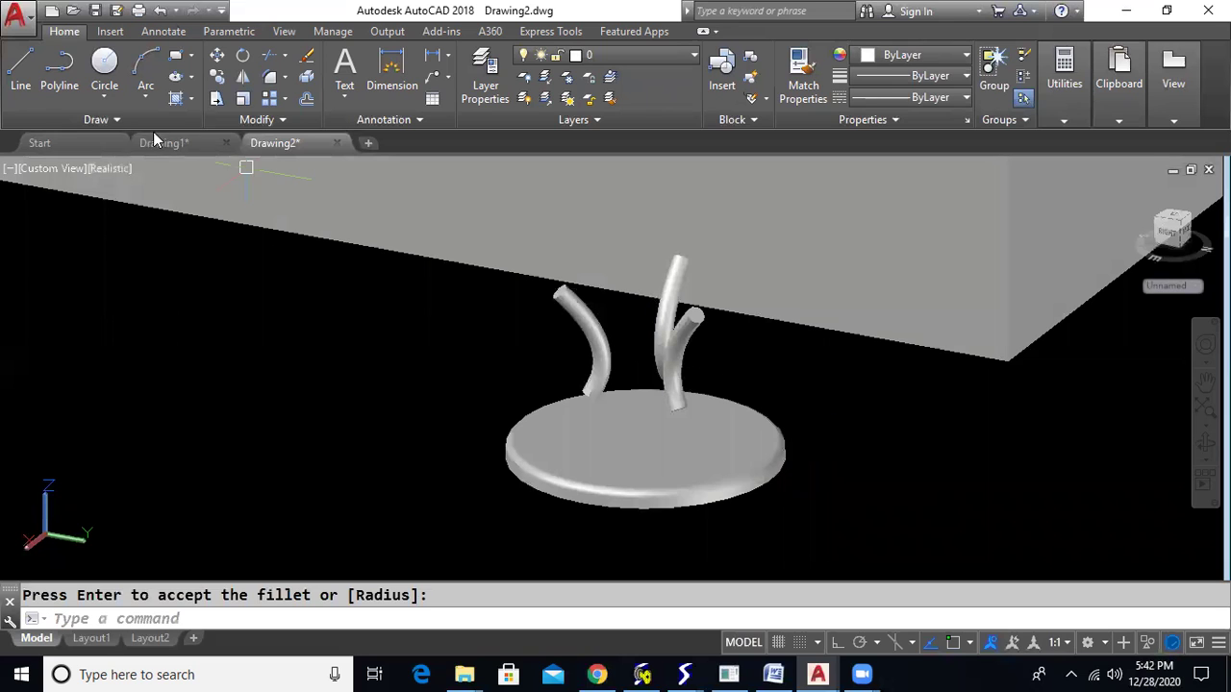
# Step: In the Front view, move the tabletop straight up onto the upper ends of the legs, with ortho on
pyautogui.click(54, 168)
pyautogui.click(102, 293)
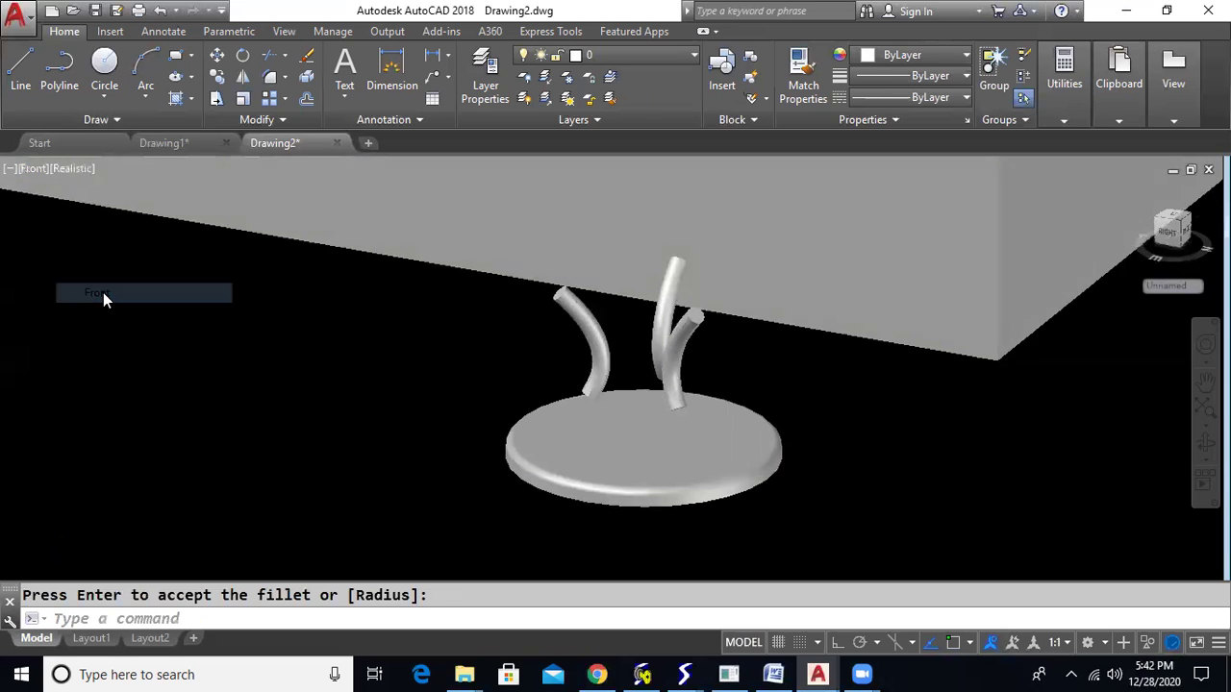
pyautogui.write('m')
pyautogui.press('Return')
pyautogui.click(685, 402)
pyautogui.press('Return')
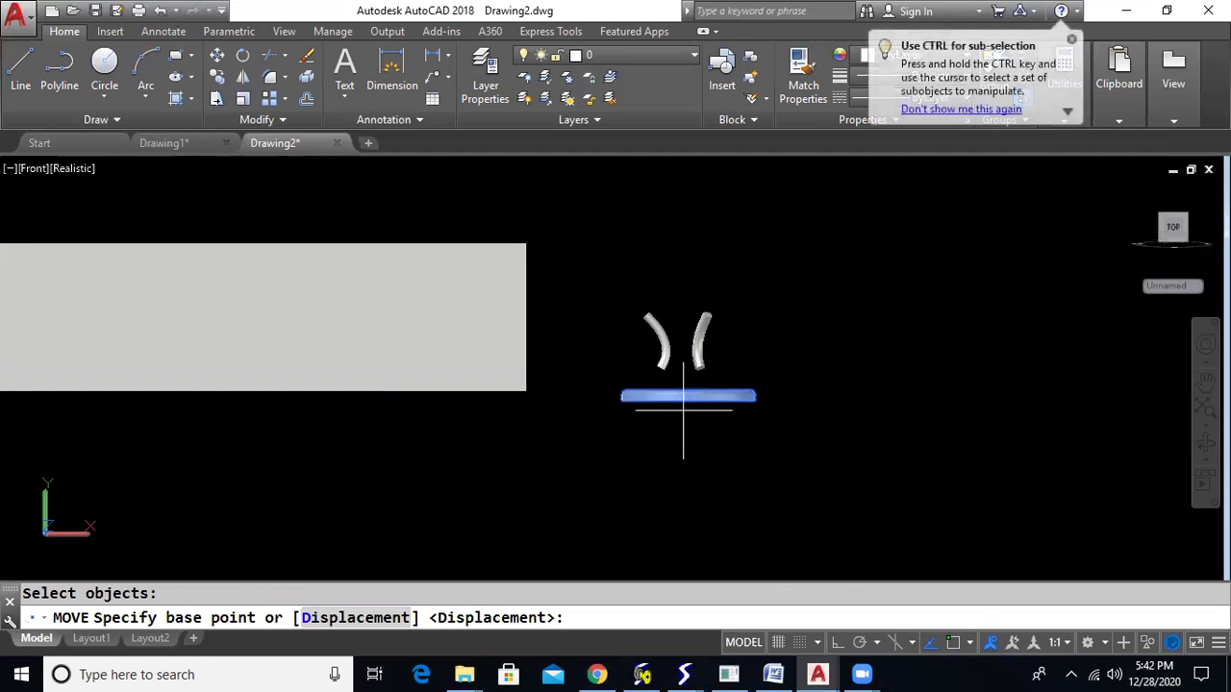
pyautogui.click(686, 397)
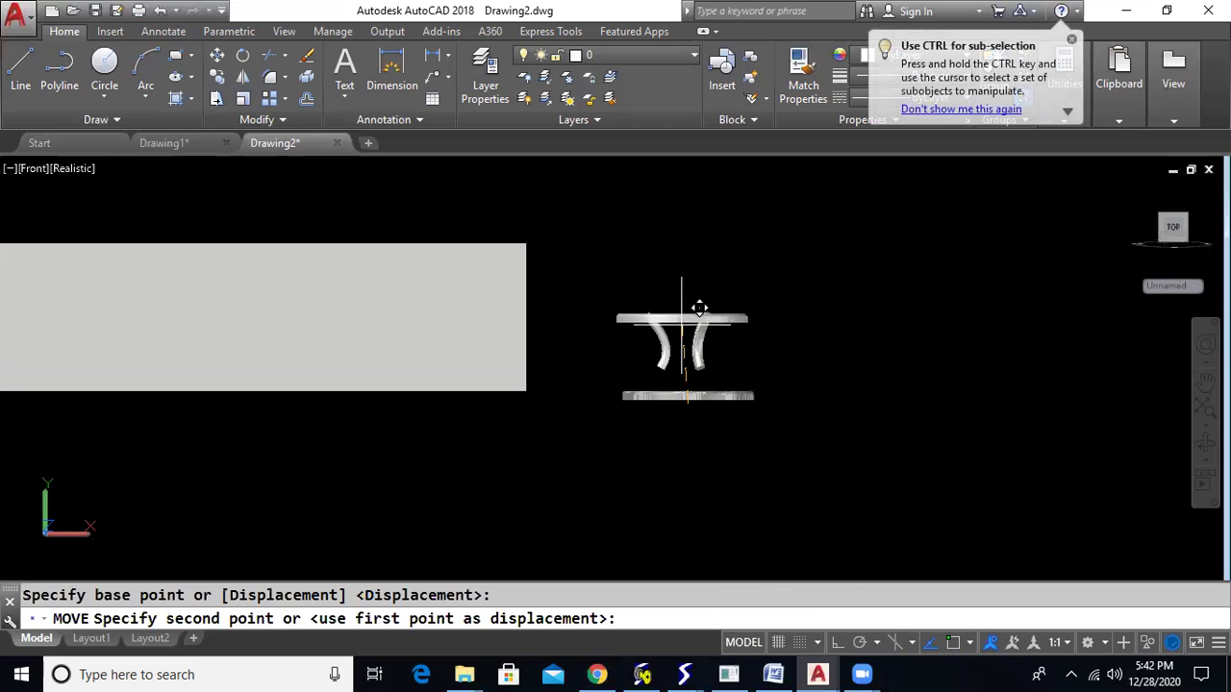
pyautogui.press('F8')
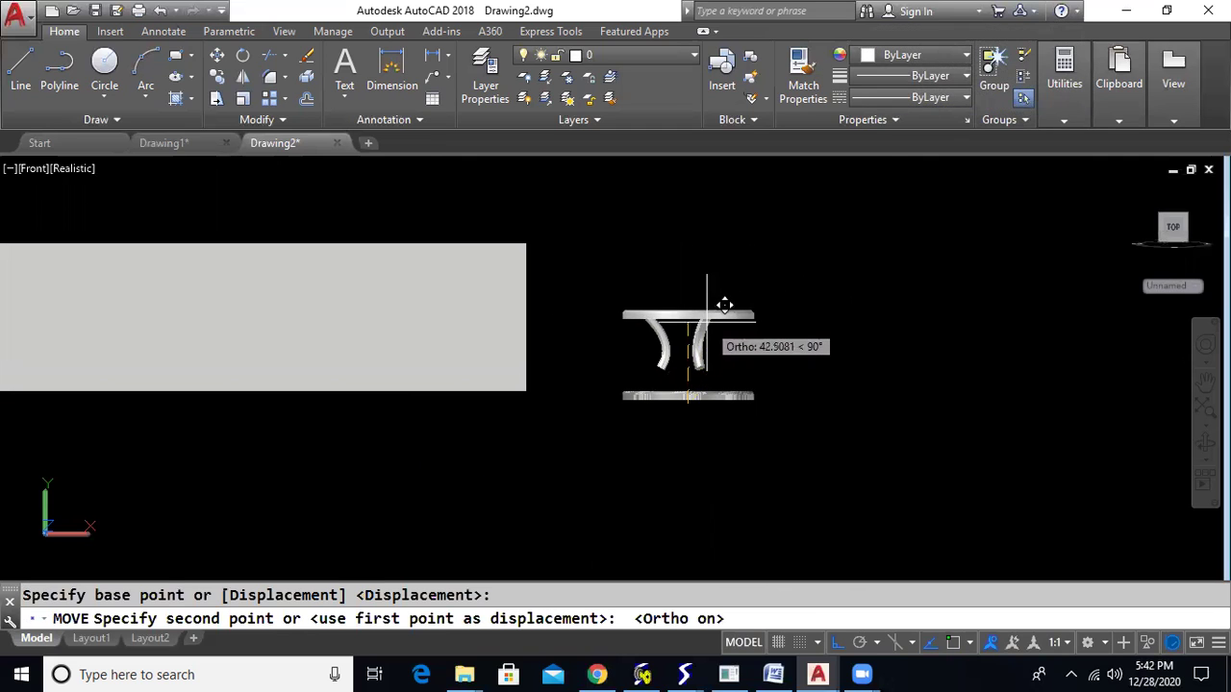
pyautogui.click(723, 301)
pyautogui.keyDown('shift'); pyautogui.moveTo(826, 320); pyautogui.dragTo(835, 352, button='middle'); pyautogui.keyUp('shift')
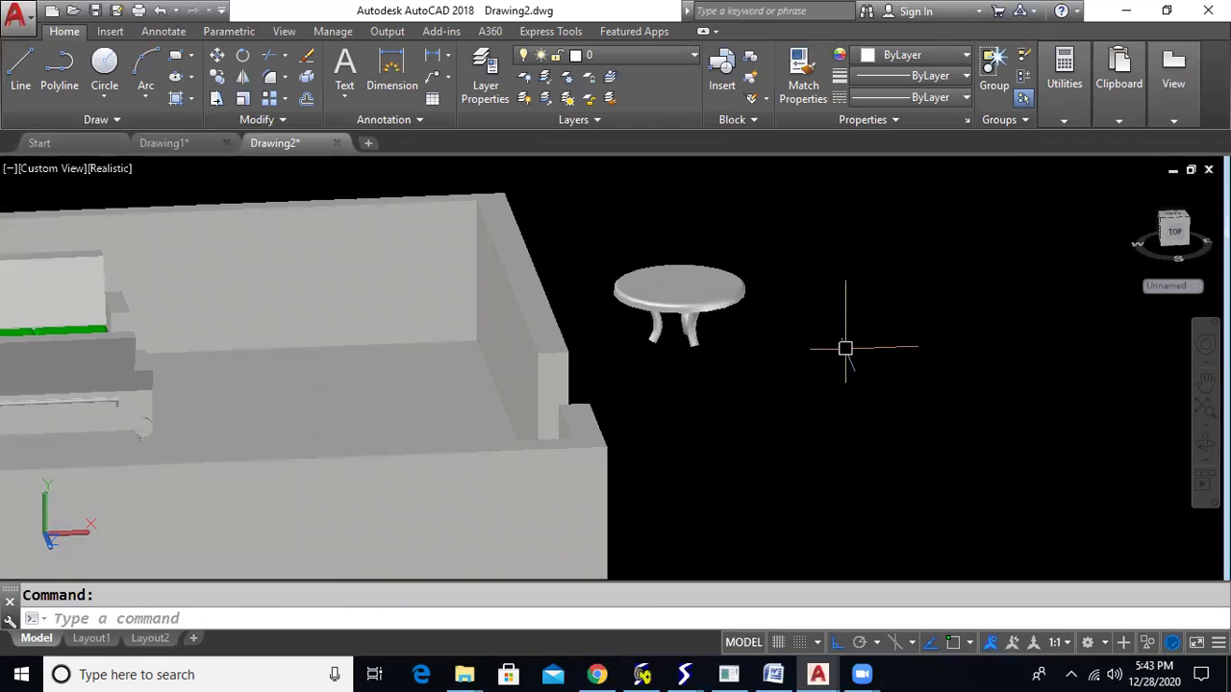
pyautogui.scroll(-4, 845, 348)
pyautogui.keyDown('shift'); pyautogui.moveTo(784, 402); pyautogui.dragTo(731, 418, button='middle'); pyautogui.keyUp('shift')
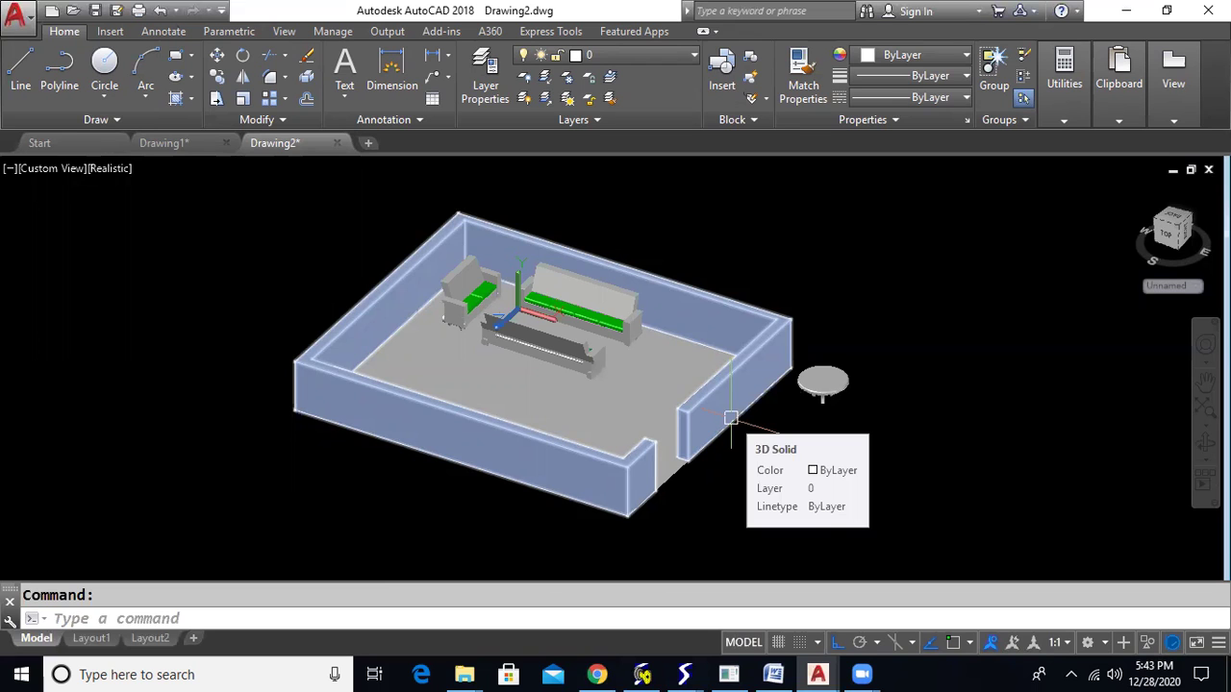
pyautogui.press('Escape')
pyautogui.moveTo(818, 427)
pyautogui.keyDown('shift'); pyautogui.mouseDown(button='middle')
pyautogui.moveTo(786, 379)
pyautogui.moveTo(847, 332)
pyautogui.moveTo(846, 407)
pyautogui.moveTo(831, 419)
pyautogui.mouseUp(button='middle'); pyautogui.keyUp('shift')
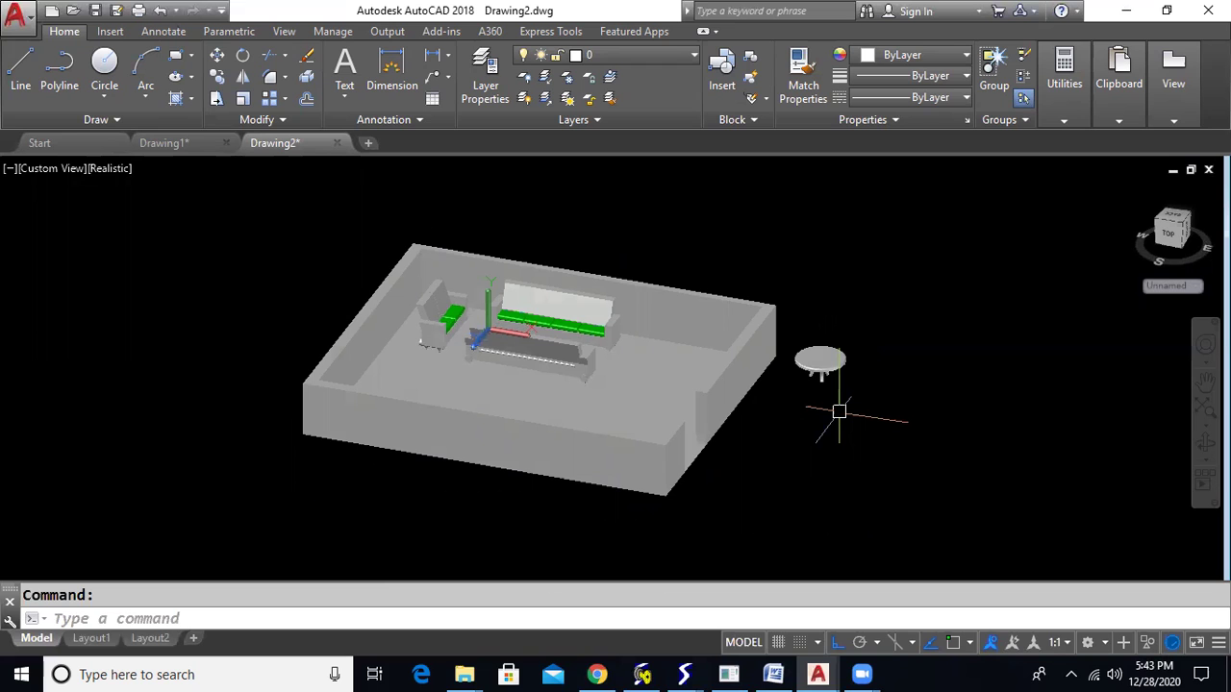
# Step: Create a new drawing from the acad template and turn its grid off
pyautogui.hotkey('ctrl', 'n')
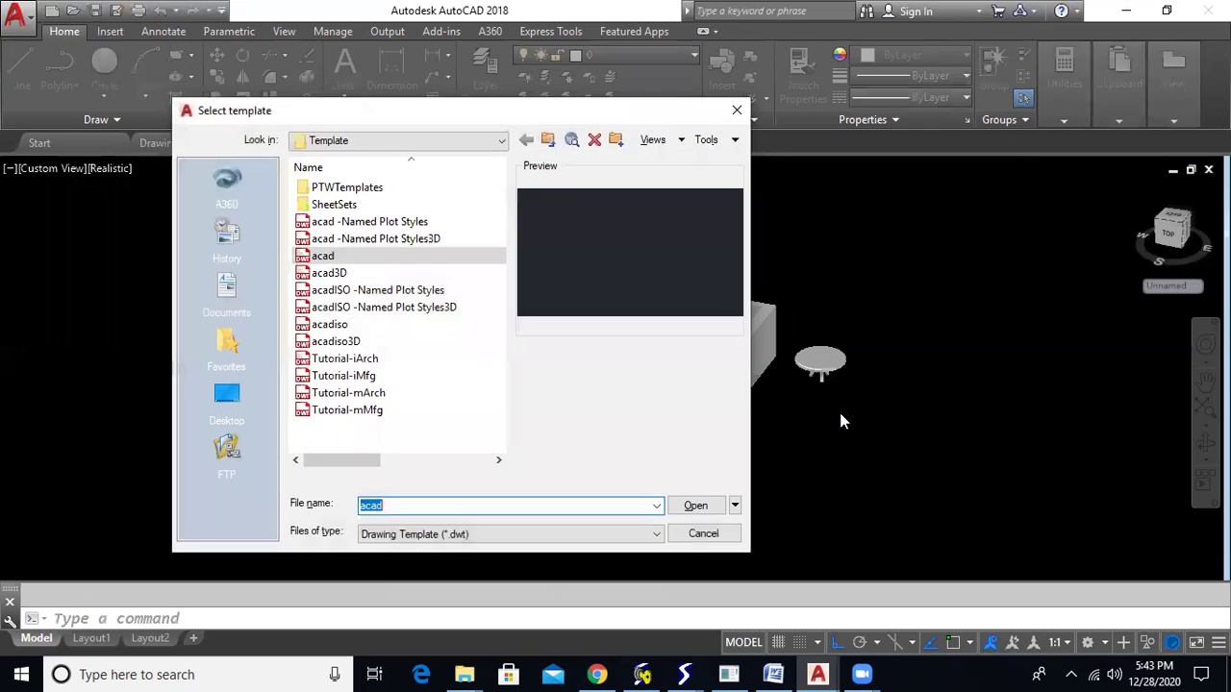
pyautogui.press('Return')
pyautogui.press('F7')
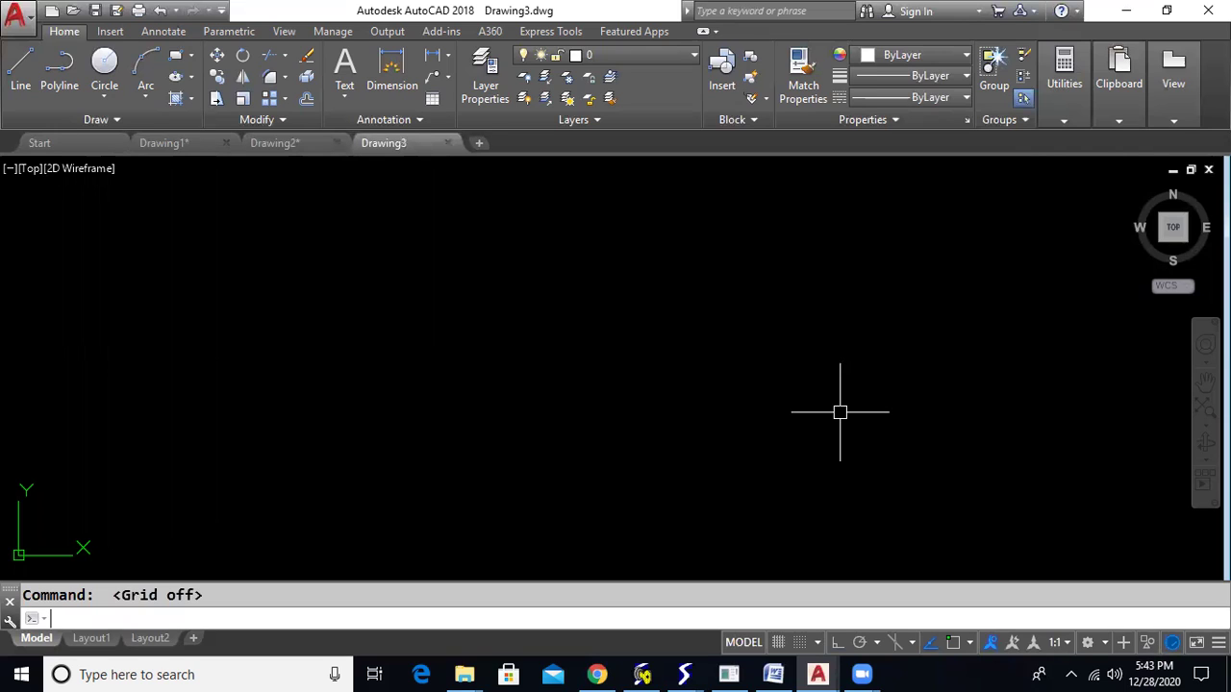
# Step: Draw a three-sided outline open at the bottom, with uprights about 11.7 high ending level, using ortho and object snap
pyautogui.write('l')
pyautogui.press('Return')
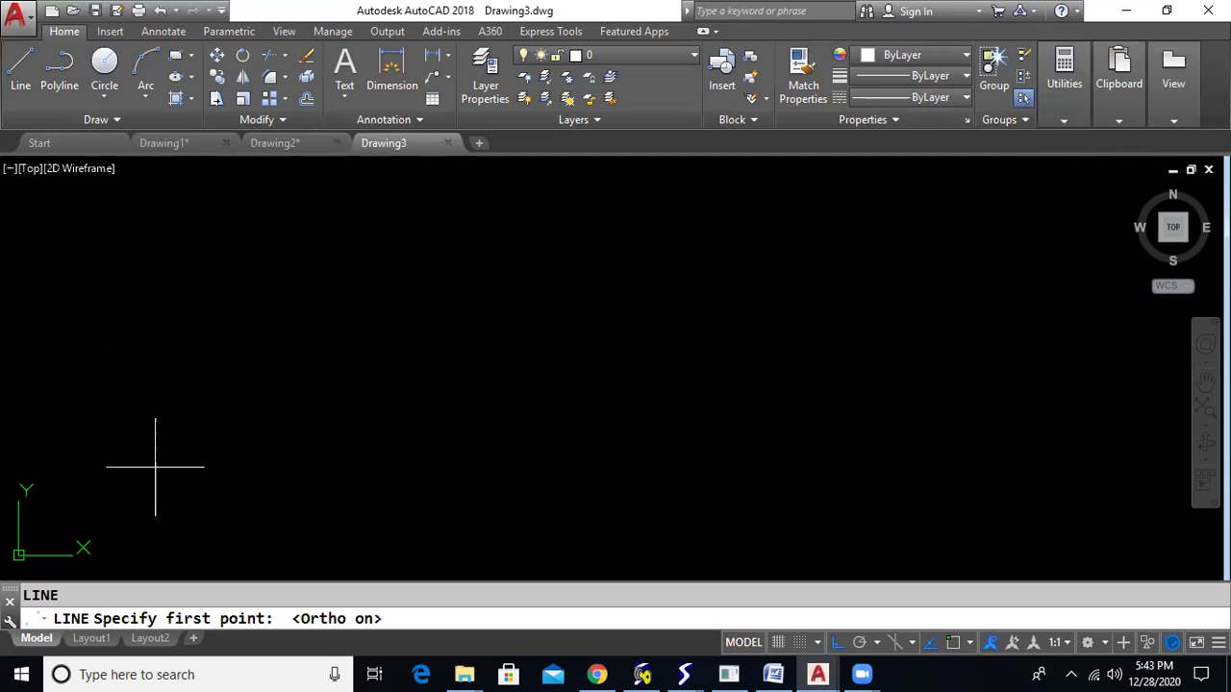
pyautogui.click(308, 448)
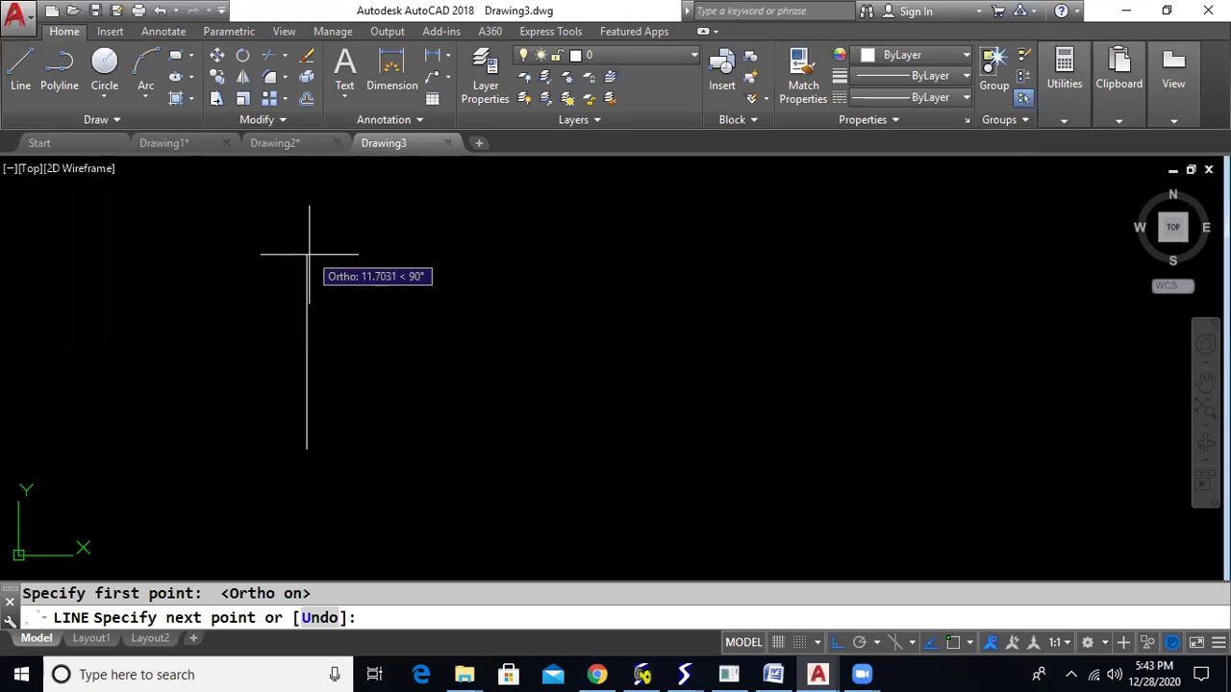
pyautogui.click(308, 254)
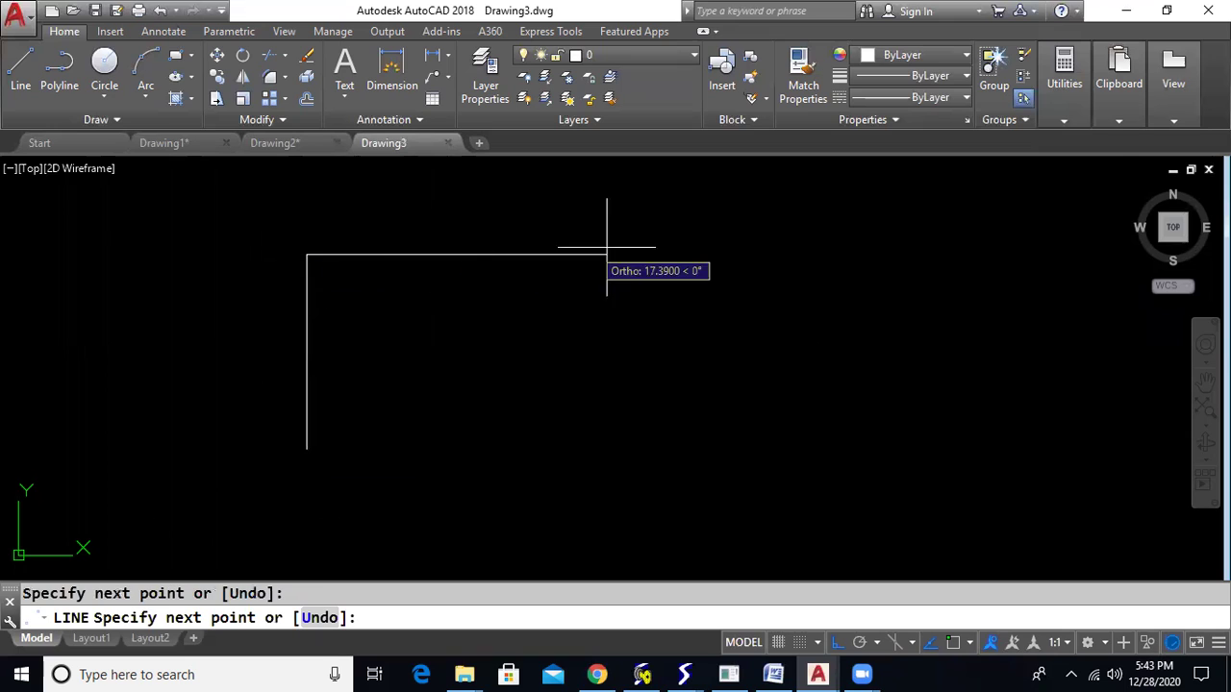
pyautogui.click(781, 255)
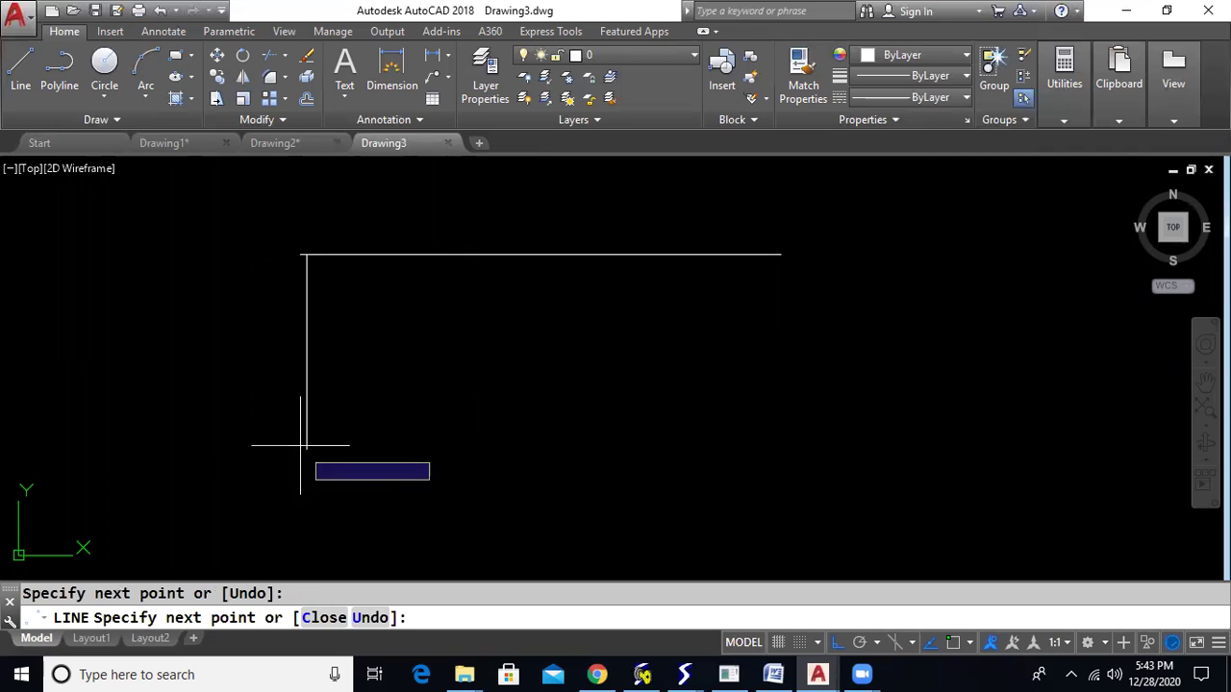
pyautogui.press('F3')
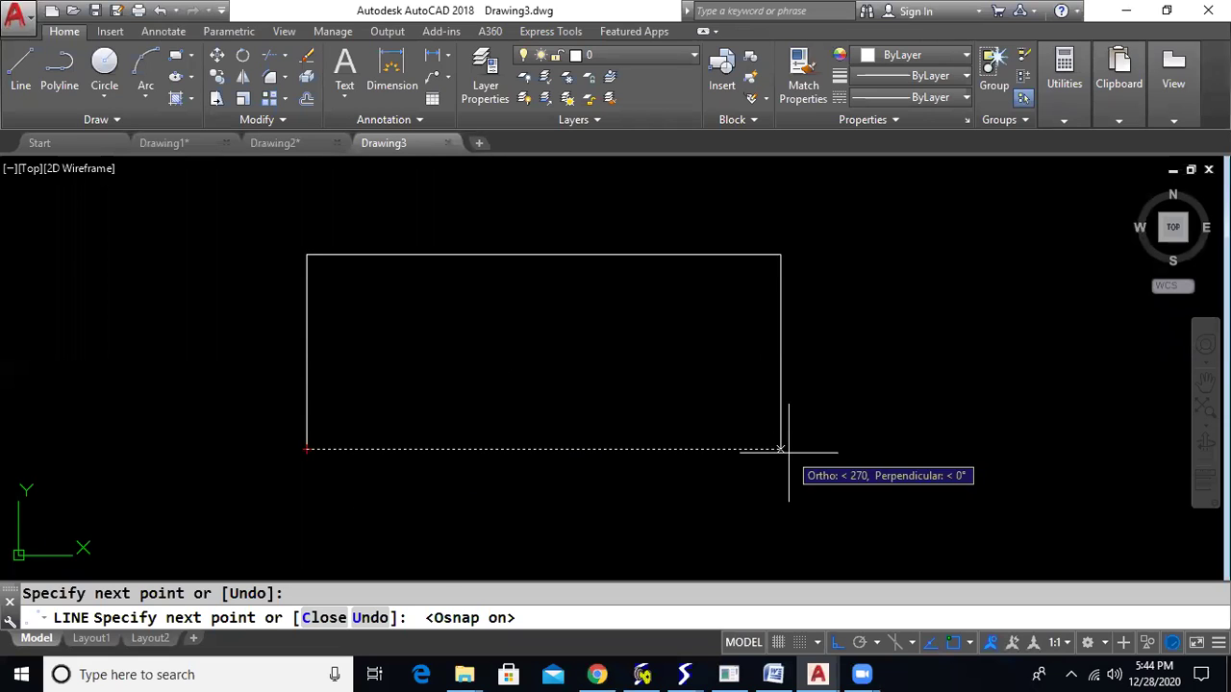
pyautogui.click(787, 444)
pyautogui.press('Escape')
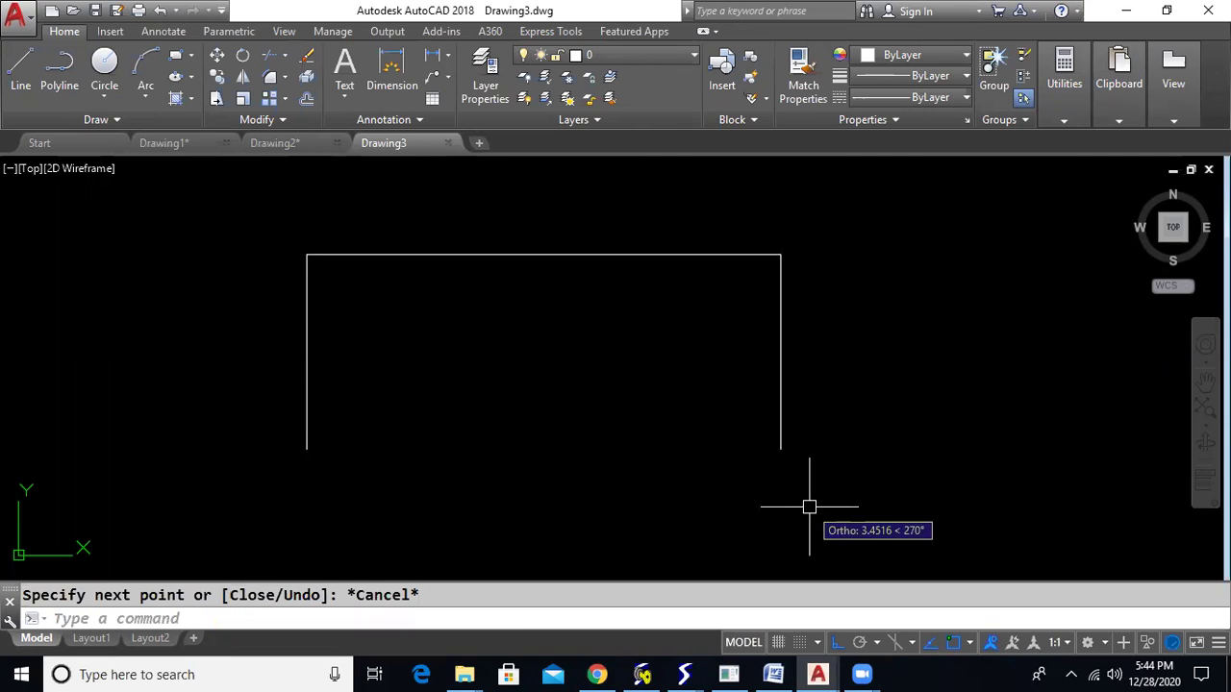
# Step: Join the two uprights and the horizontal line into a single polyline
pyautogui.write('j')
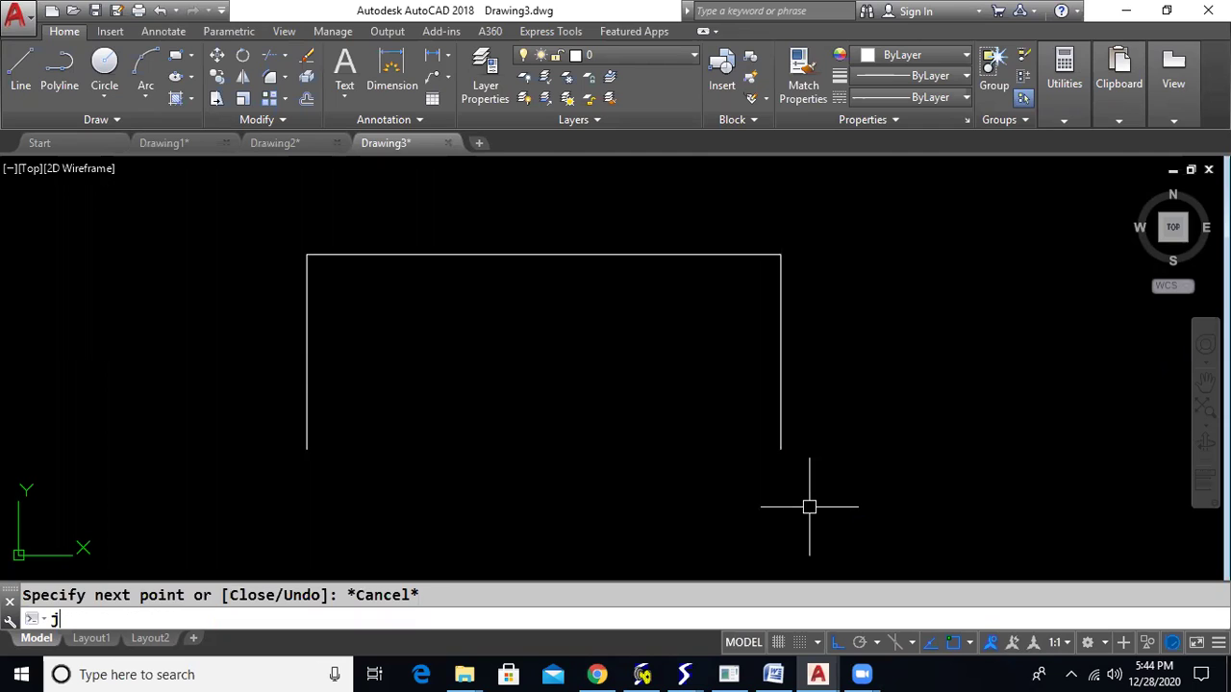
pyautogui.press('Return')
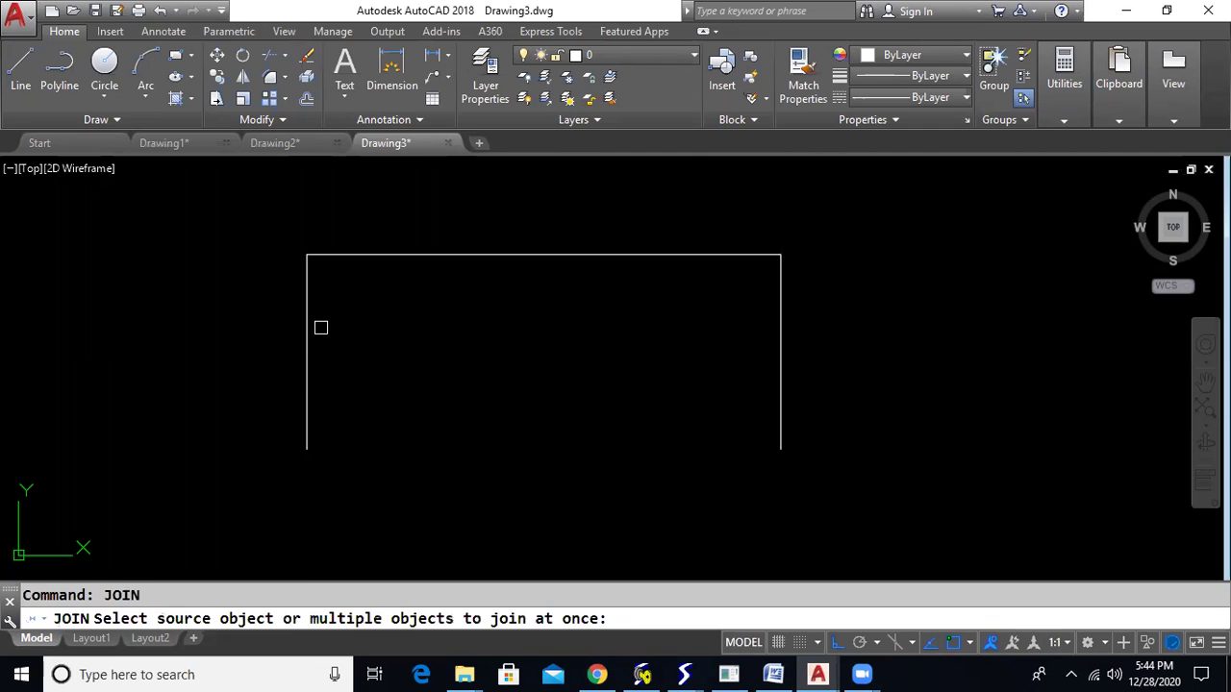
pyautogui.click(307, 318)
pyautogui.click(361, 256)
pyautogui.click(780, 311)
pyautogui.press('Return')
# Step: Offset the joined three-sided outline inward by 0.5
pyautogui.write('o')
pyautogui.press('Return')
pyautogui.write('0.5')
pyautogui.press('Return')
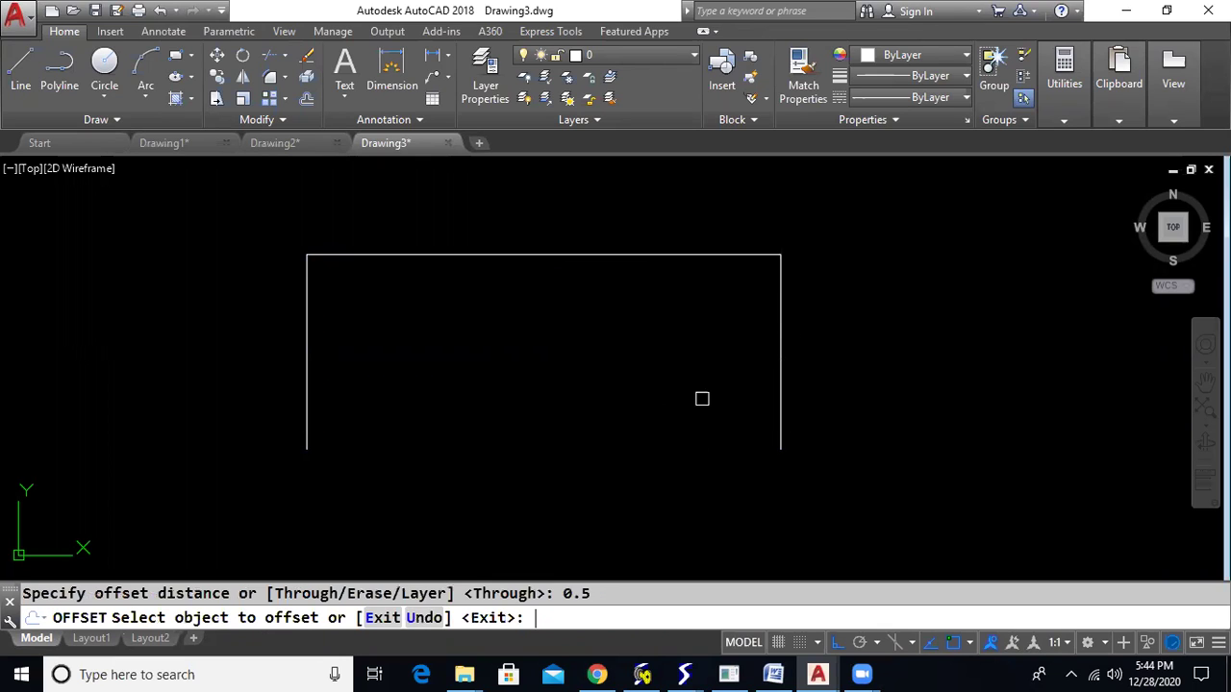
pyautogui.click(621, 257)
pyautogui.click(619, 285)
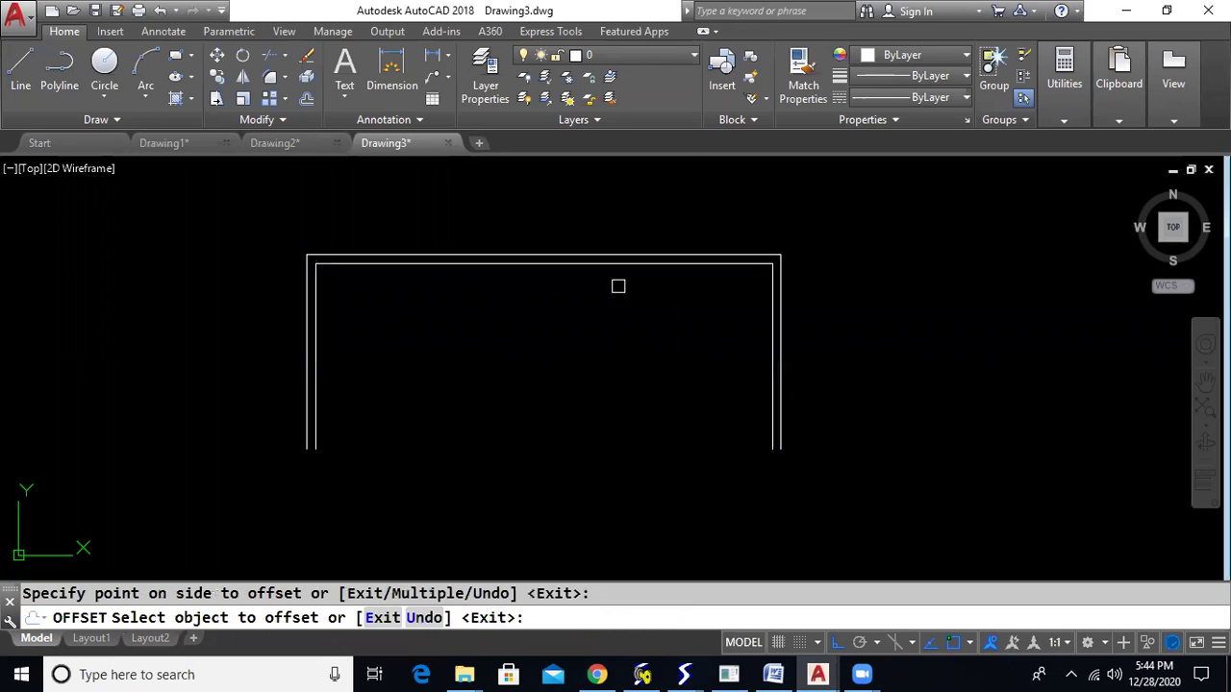
# Step: Close the open lower ends of both uprights with short lines across the wall thickness
pyautogui.press('Escape')
pyautogui.write('l')
pyautogui.press('Return')
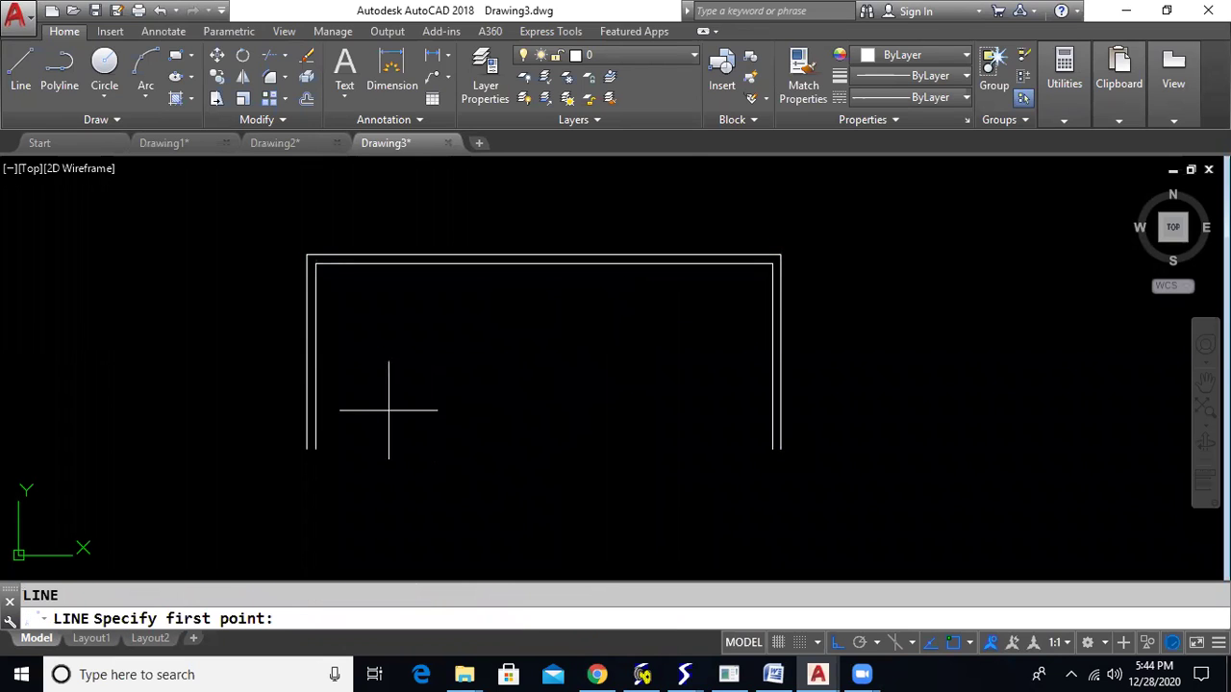
pyautogui.click(307, 450)
pyautogui.click(314, 449)
pyautogui.press('Return')
pyautogui.press('Return')
pyautogui.click(772, 450)
pyautogui.click(781, 450)
pyautogui.press('Return')
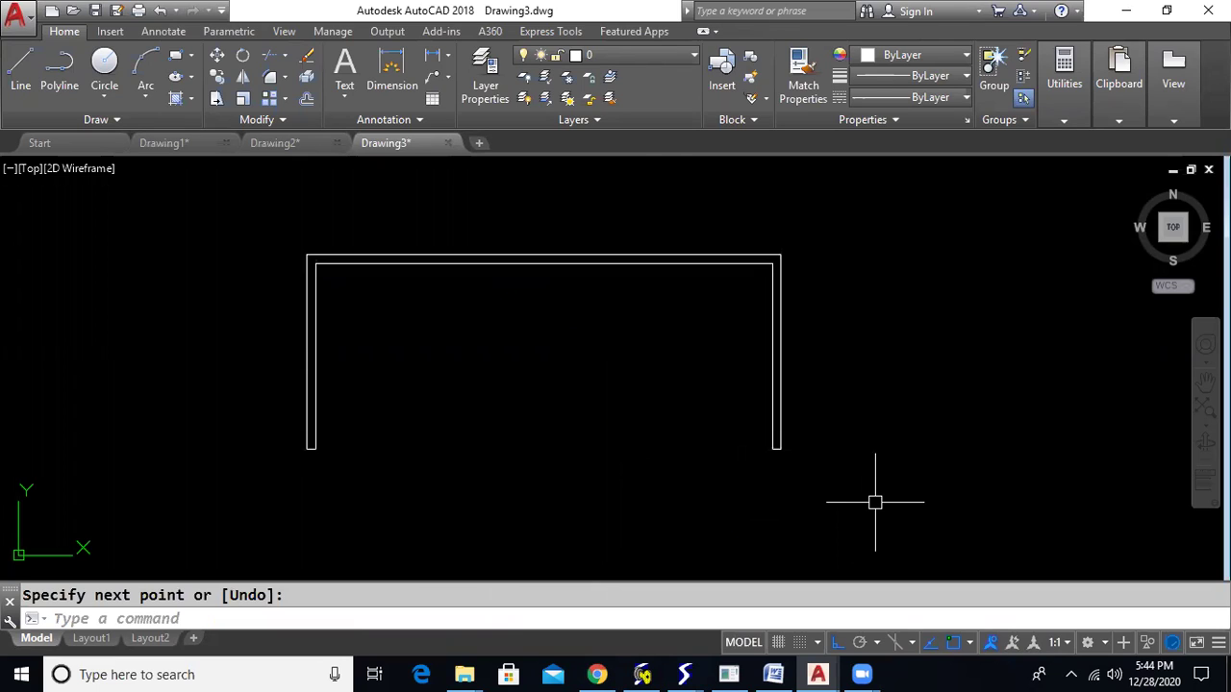
# Step: Draw an L-shaped partition line from the inner top wall line about 8.3 down, then across to the inner line of the right upright
pyautogui.write('l')
pyautogui.press('Return')
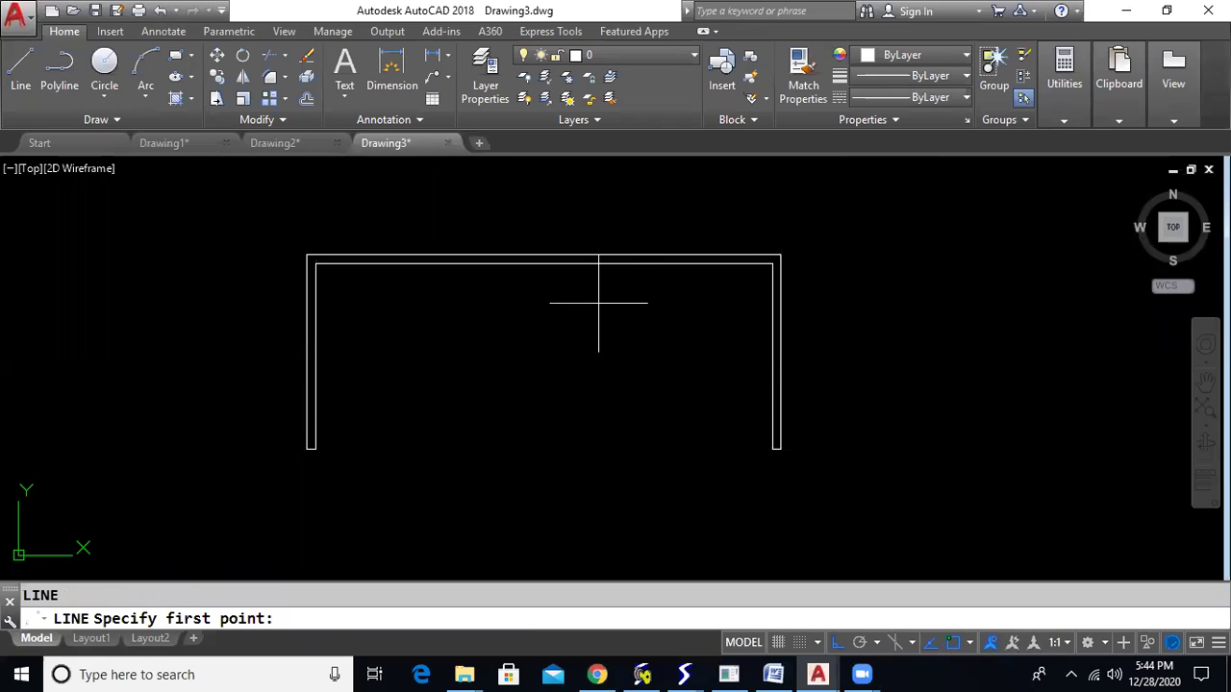
pyautogui.click(604, 260)
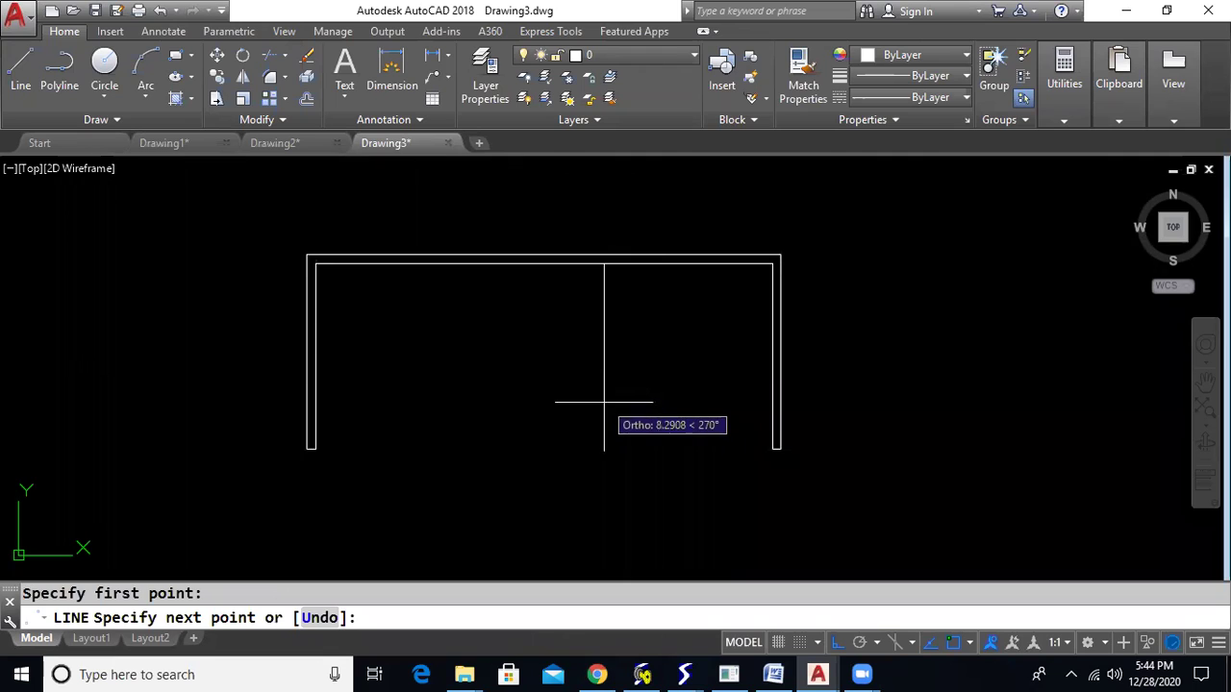
pyautogui.click(604, 402)
pyautogui.click(772, 402)
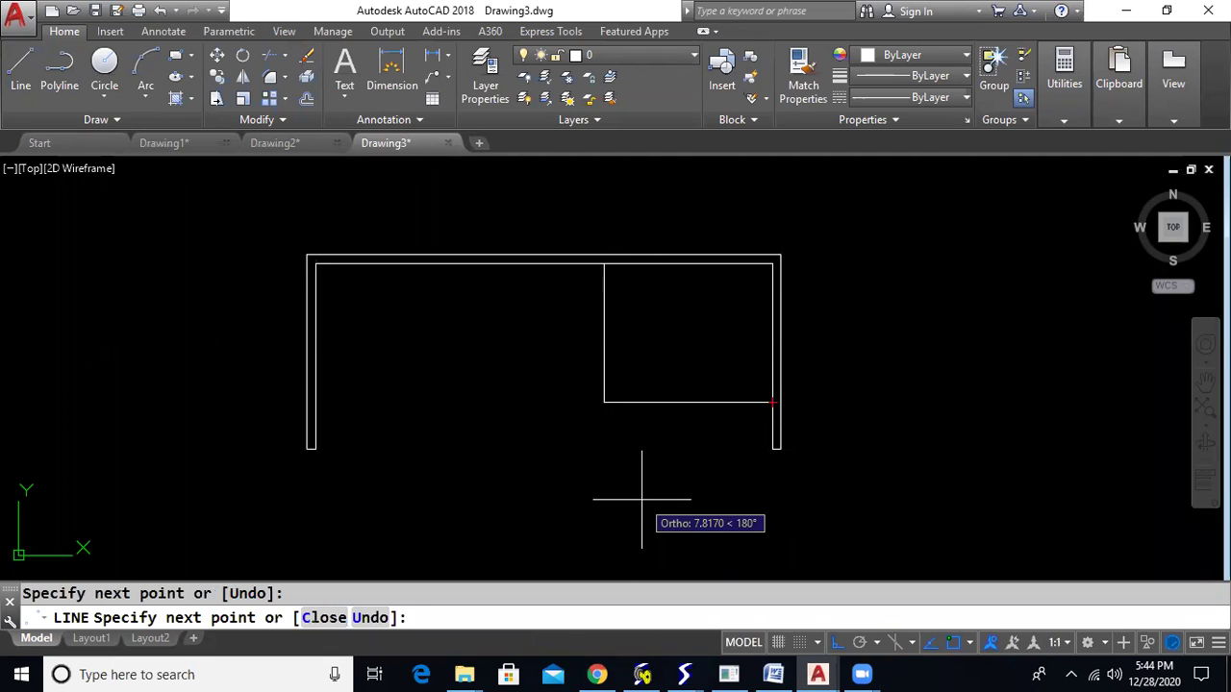
pyautogui.press('Escape')
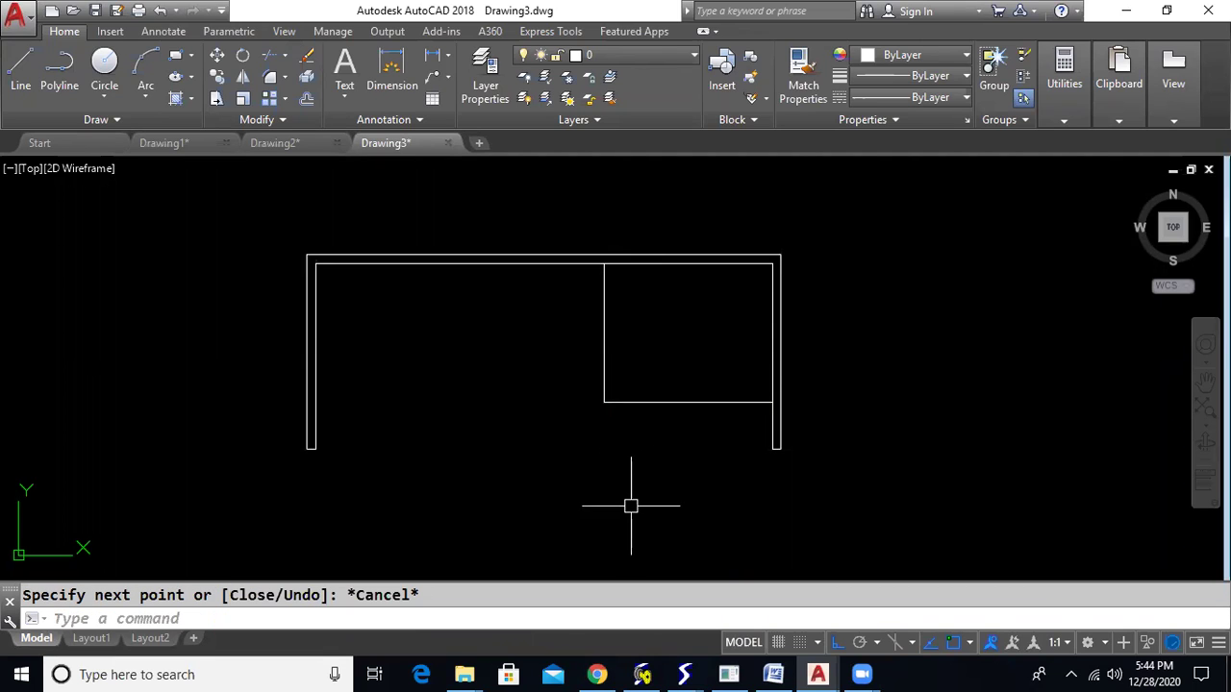
# Step: Join the two partition lines into a single polyline
pyautogui.write('join')
pyautogui.press('Return')
pyautogui.click(605, 389)
pyautogui.click(613, 402)
pyautogui.press('Return')
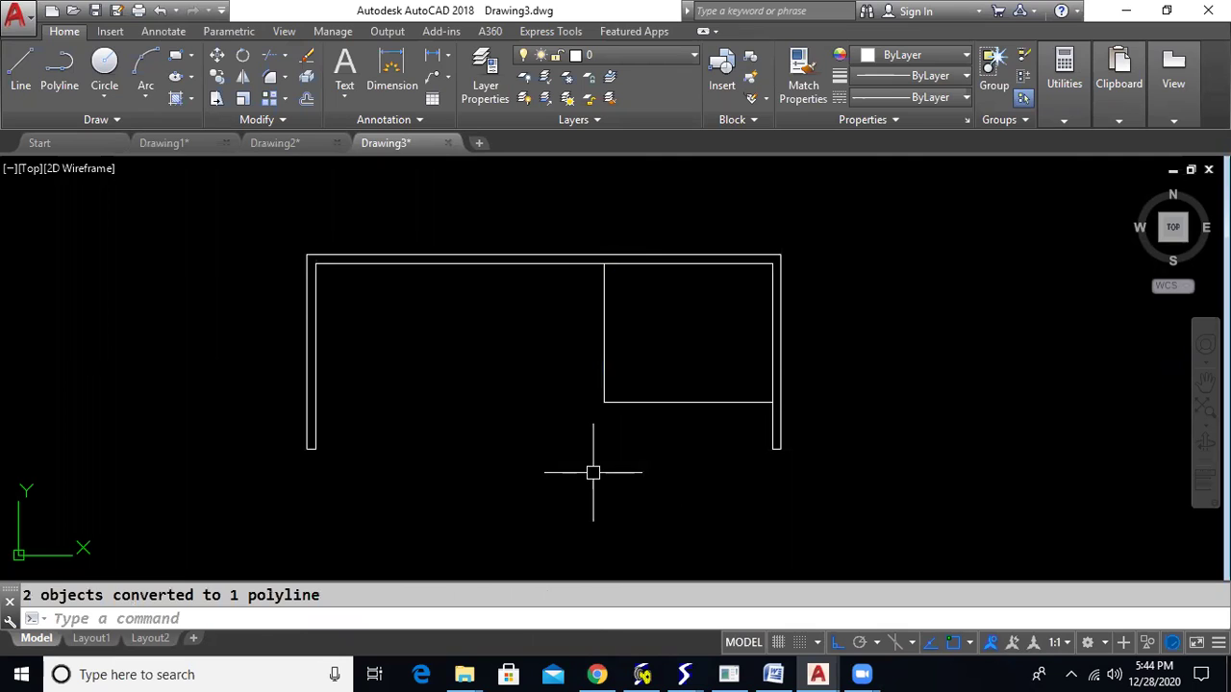
# Step: Offset the L-shaped partition polyline outward, away from the enclosed room, keeping the 0.5 distance
pyautogui.write('o')
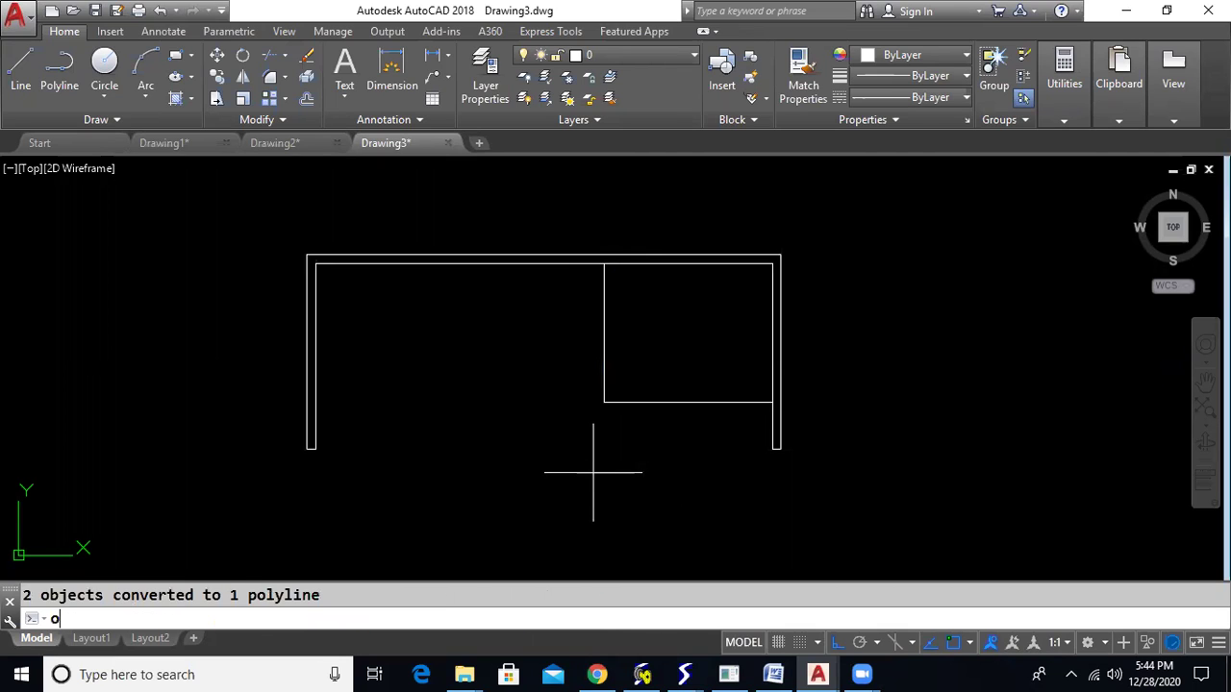
pyautogui.press('Return')
pyautogui.press('Return')
pyautogui.click(641, 403)
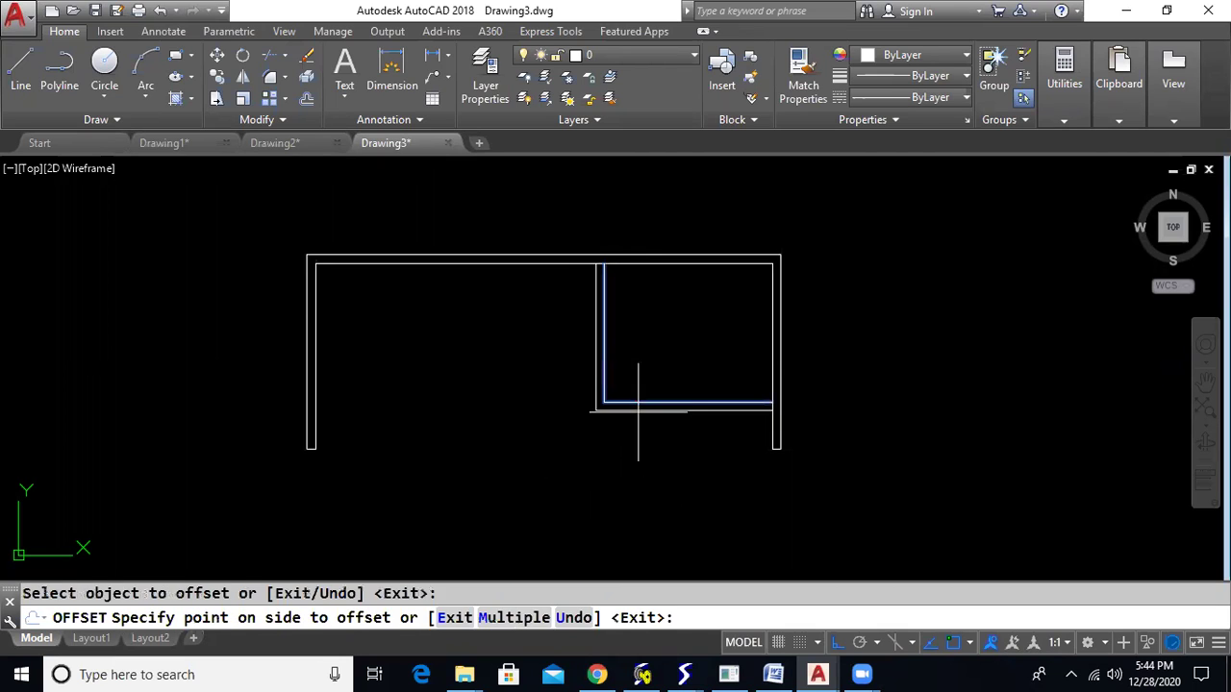
pyautogui.click(632, 435)
pyautogui.press('Escape')
# Step: Close both ends of the double-line partition with short lines where it meets the top and right walls
pyautogui.write('l')
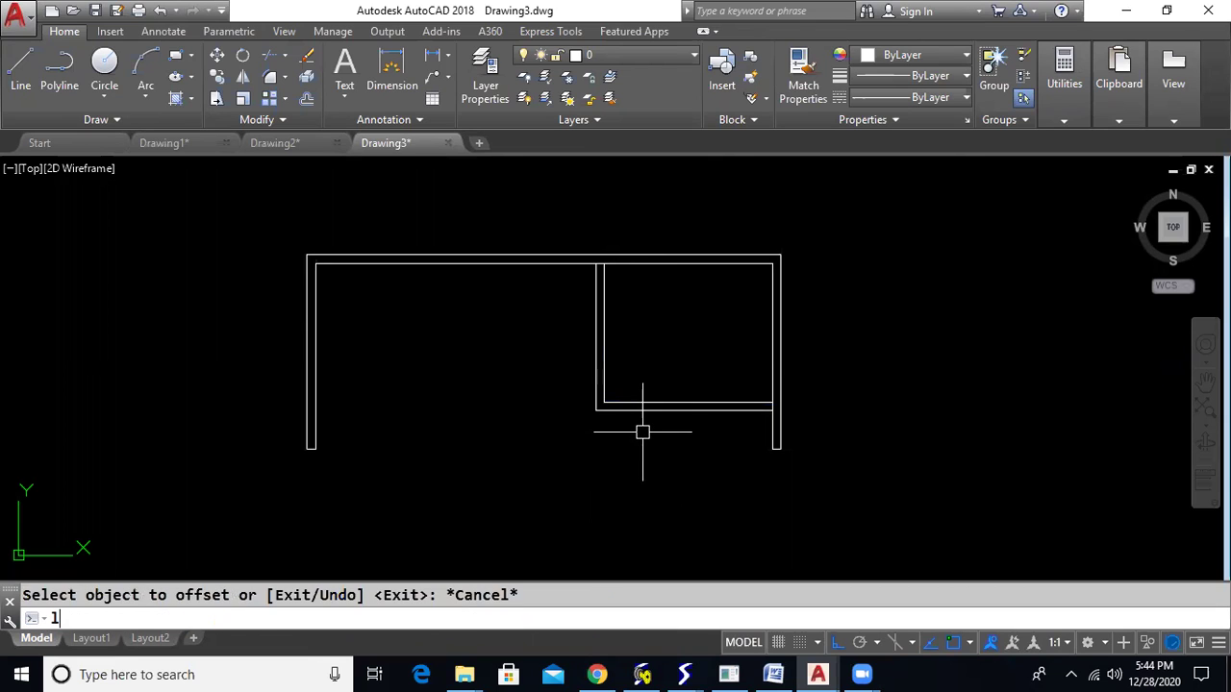
pyautogui.press('Return')
pyautogui.scroll(5, 601, 262)
pyautogui.click(561, 204)
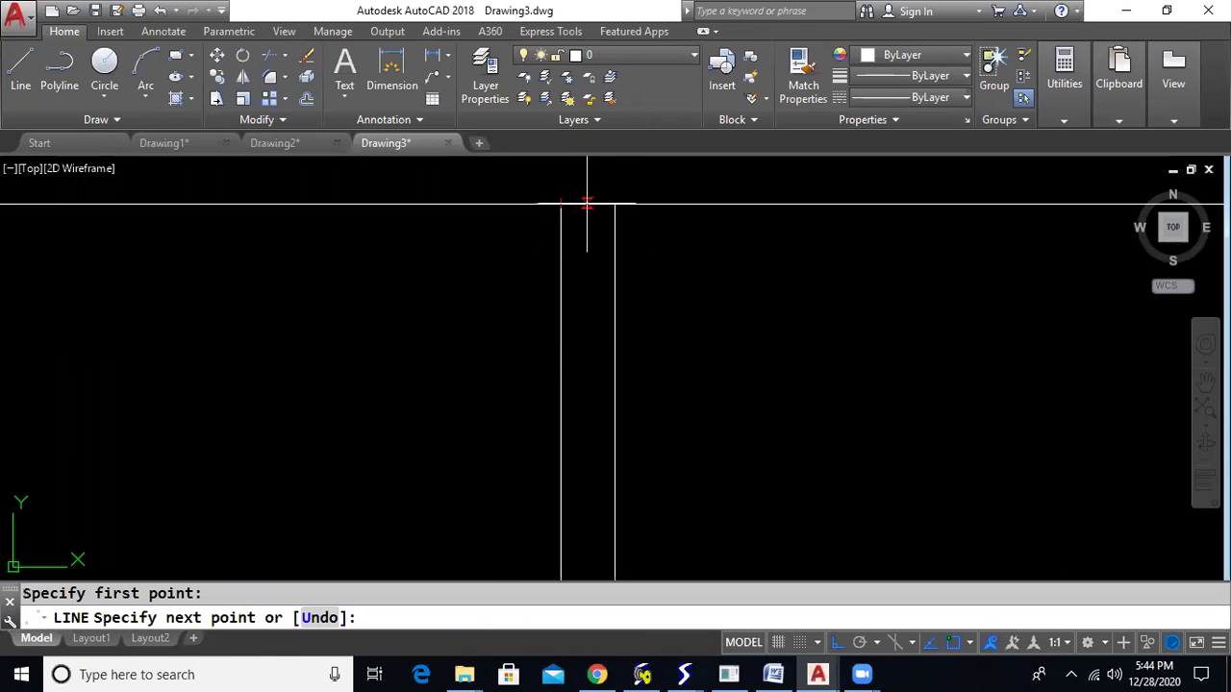
pyautogui.click(615, 204)
pyautogui.scroll(-4, 769, 433)
pyautogui.moveTo(793, 469); pyautogui.dragTo(603, 352, button='middle')
pyautogui.press('Return')
pyautogui.scroll(5, 745, 463)
pyautogui.press('Return')
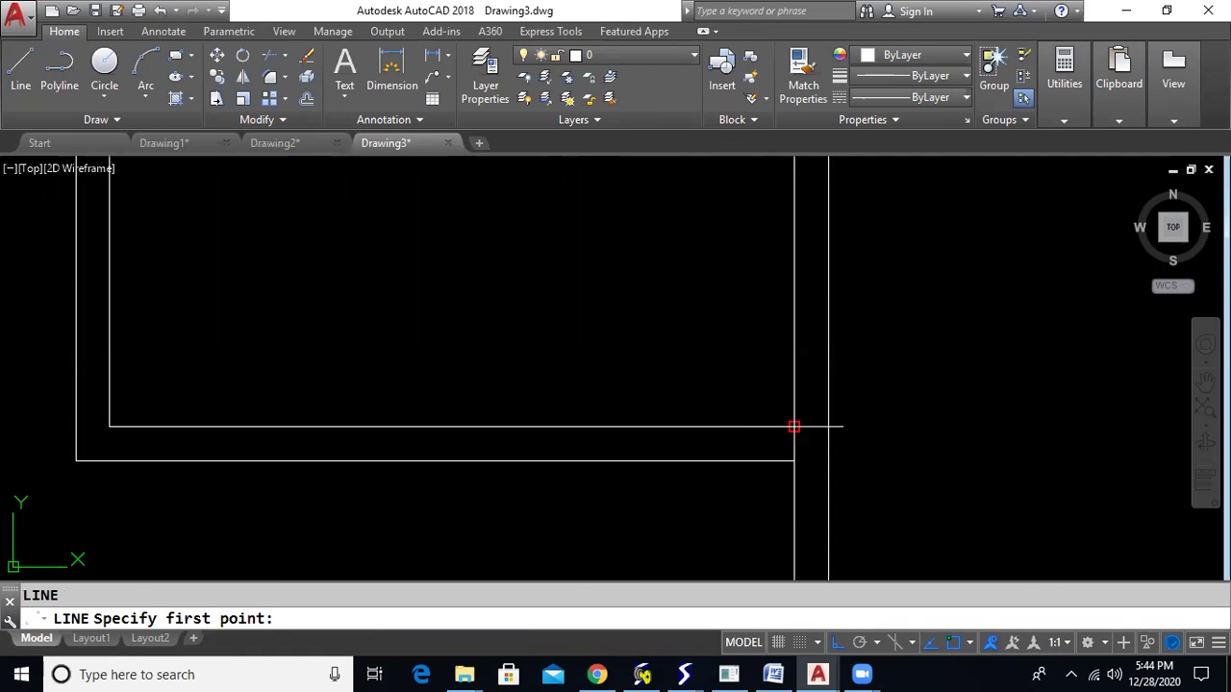
pyautogui.click(793, 426)
pyautogui.click(795, 460)
pyautogui.press('Escape')
pyautogui.scroll(-6, 894, 503)
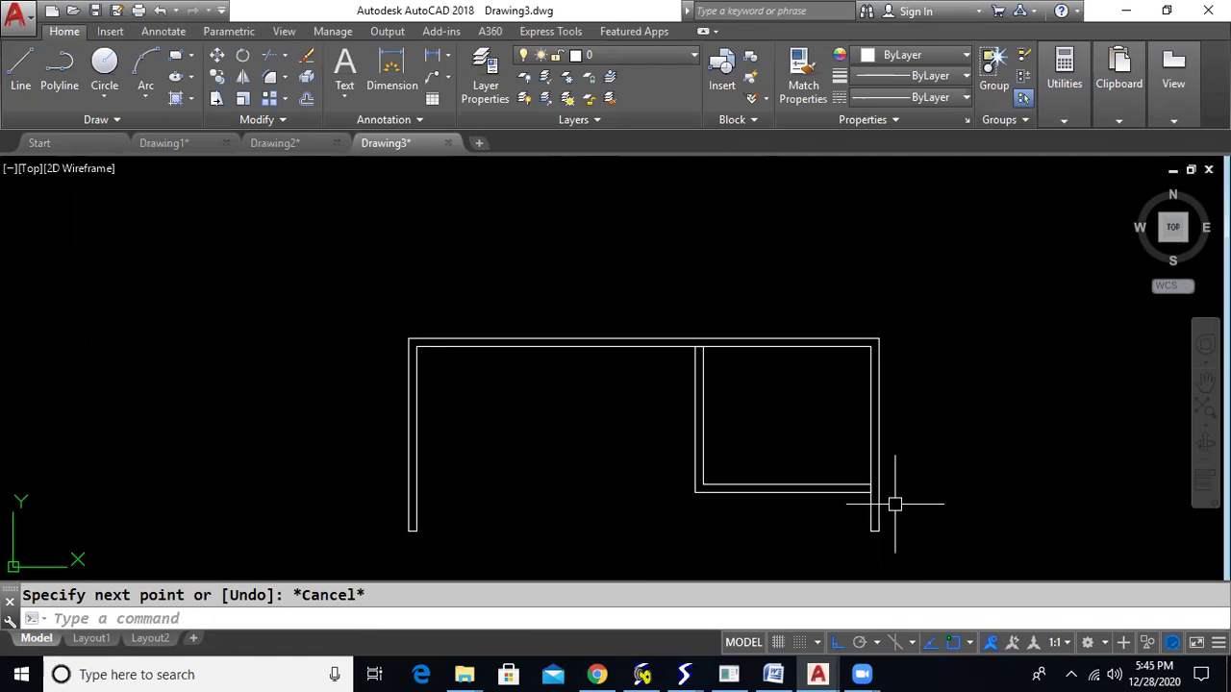
# Step: Switch to the SW Isometric view and convert all the wall outlines into regions
pyautogui.moveTo(964, 473); pyautogui.dragTo(842, 453, button='middle')
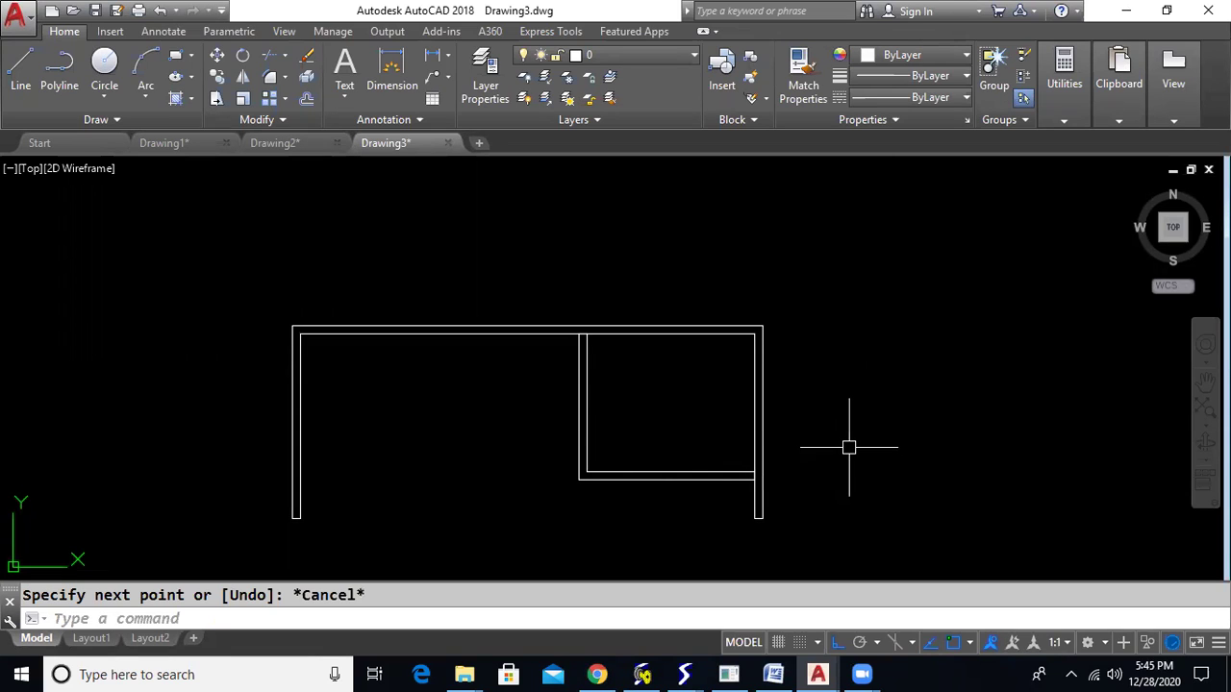
pyautogui.click(34, 170)
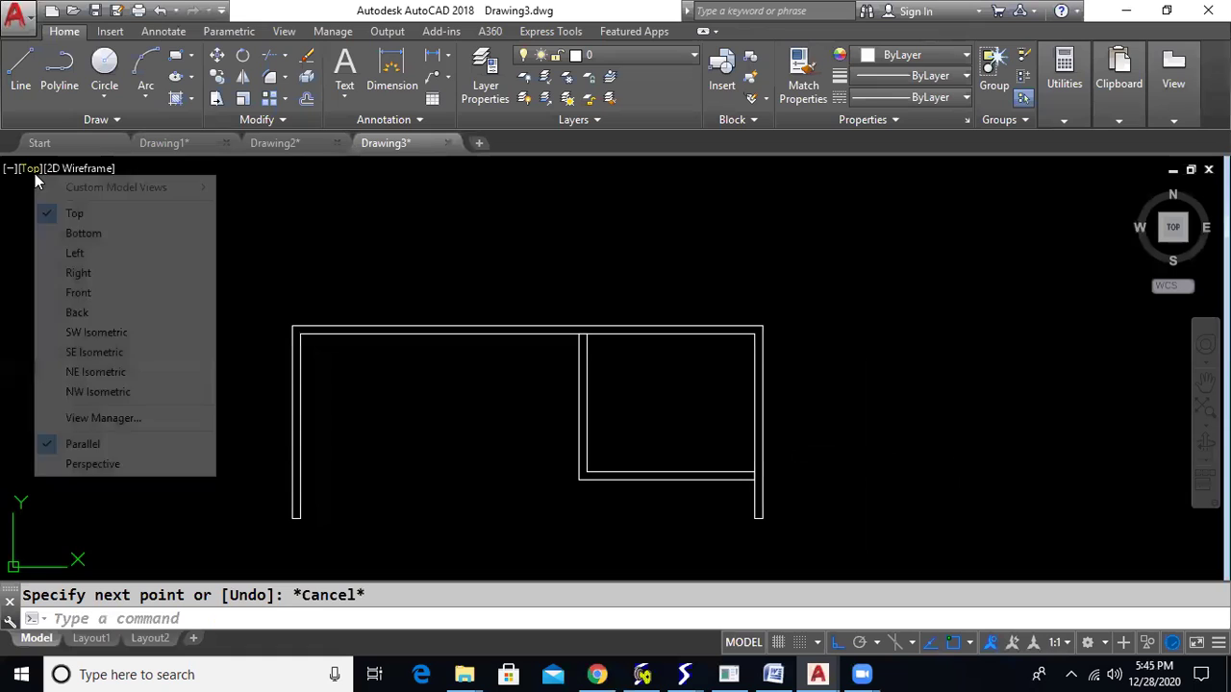
pyautogui.click(109, 334)
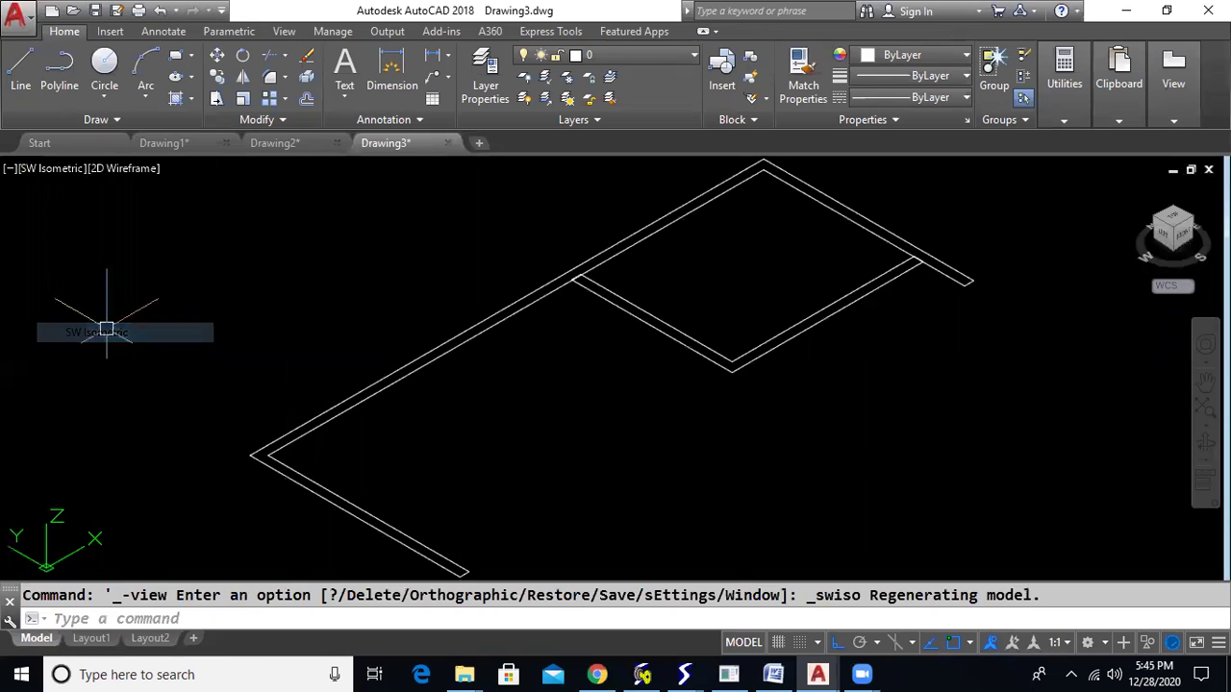
pyautogui.write('region')
pyautogui.press('Return')
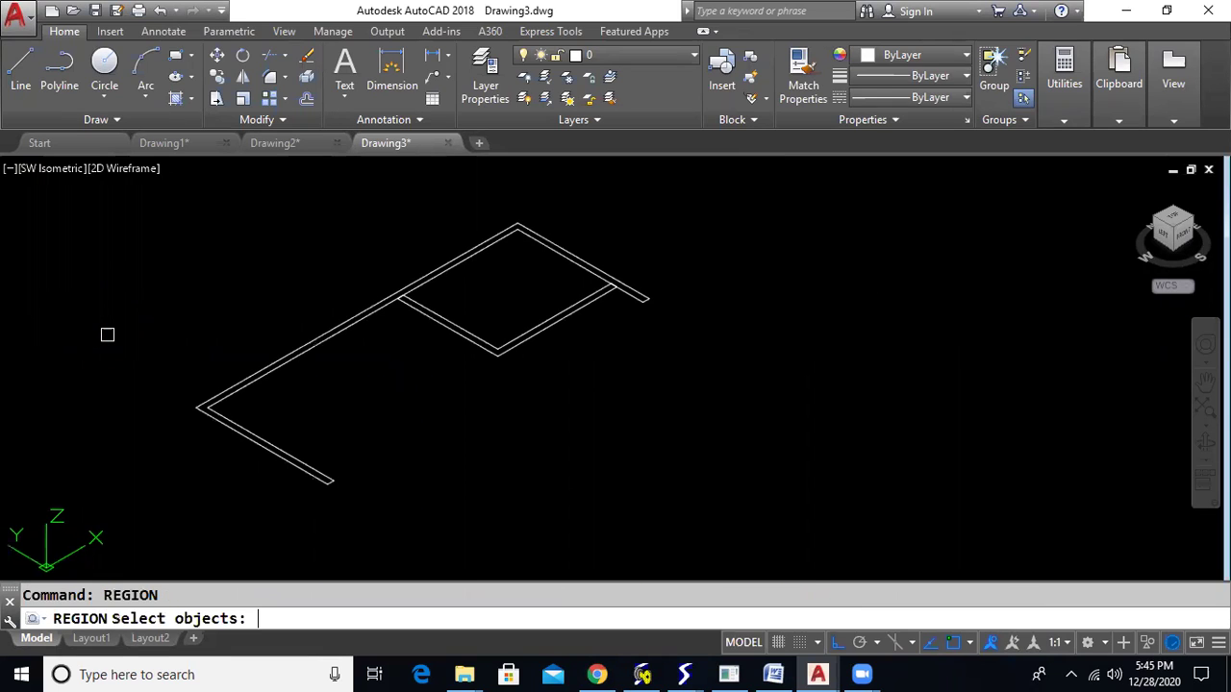
pyautogui.write('all')
pyautogui.press('Return')
pyautogui.press('Return')
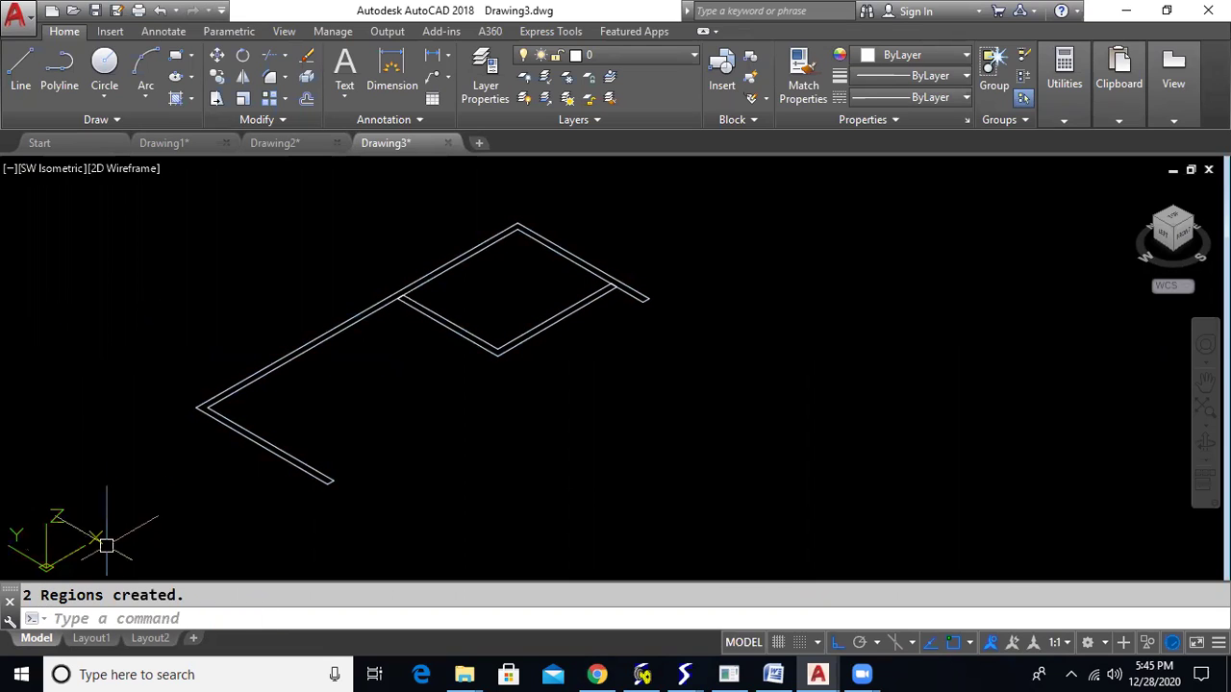
# Step: Extrude the outer three-sided wall region downward by about 10.56
pyautogui.write('ext')
pyautogui.press('Return')
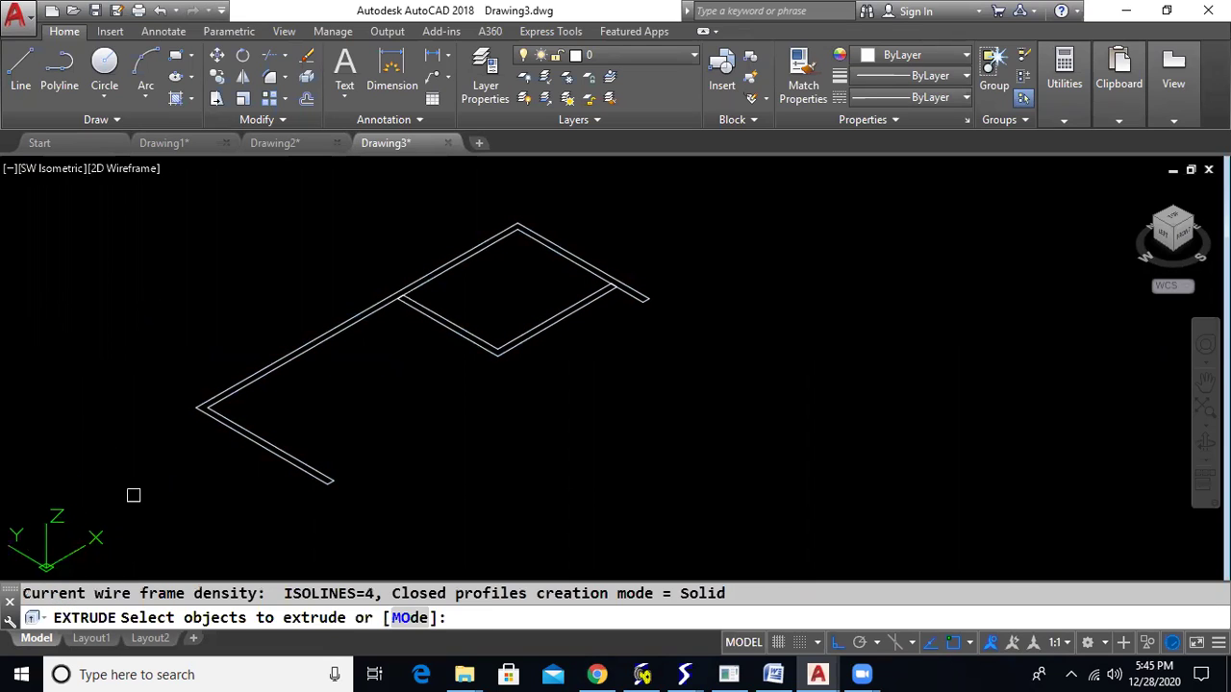
pyautogui.click(236, 437)
pyautogui.press('Return')
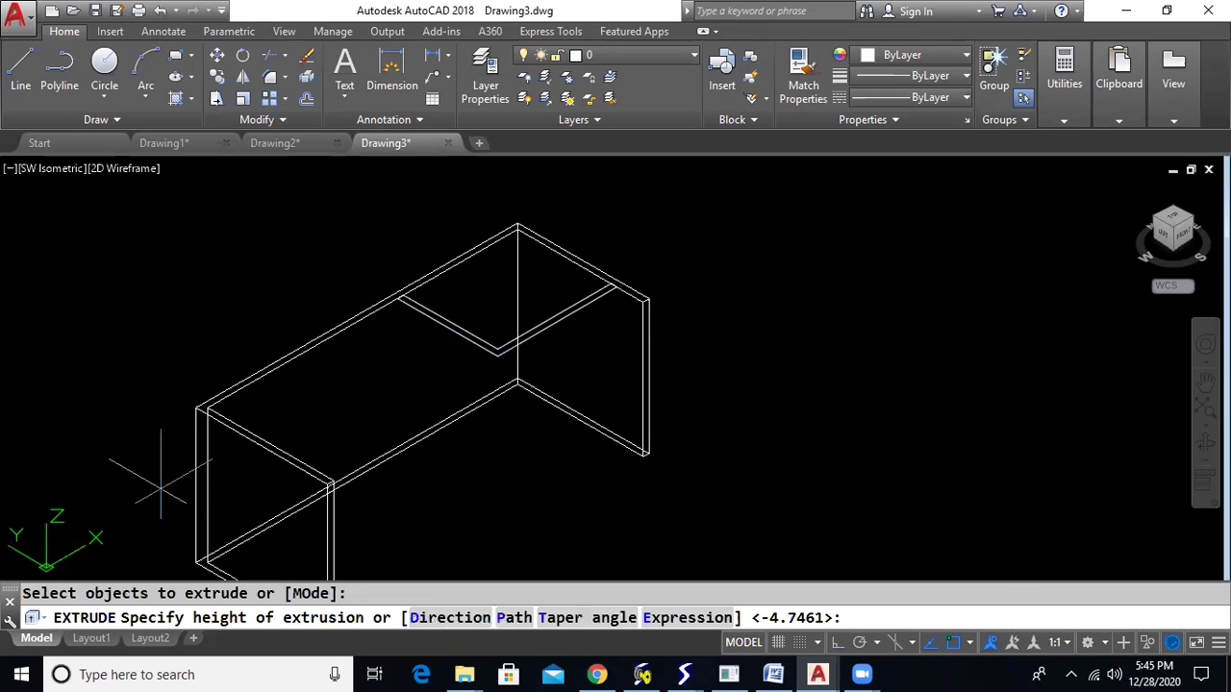
pyautogui.click(150, 413)
# Step: Extrude the L-shaped partition region downward to match the outer walls' bottom edge
pyautogui.press('Return')
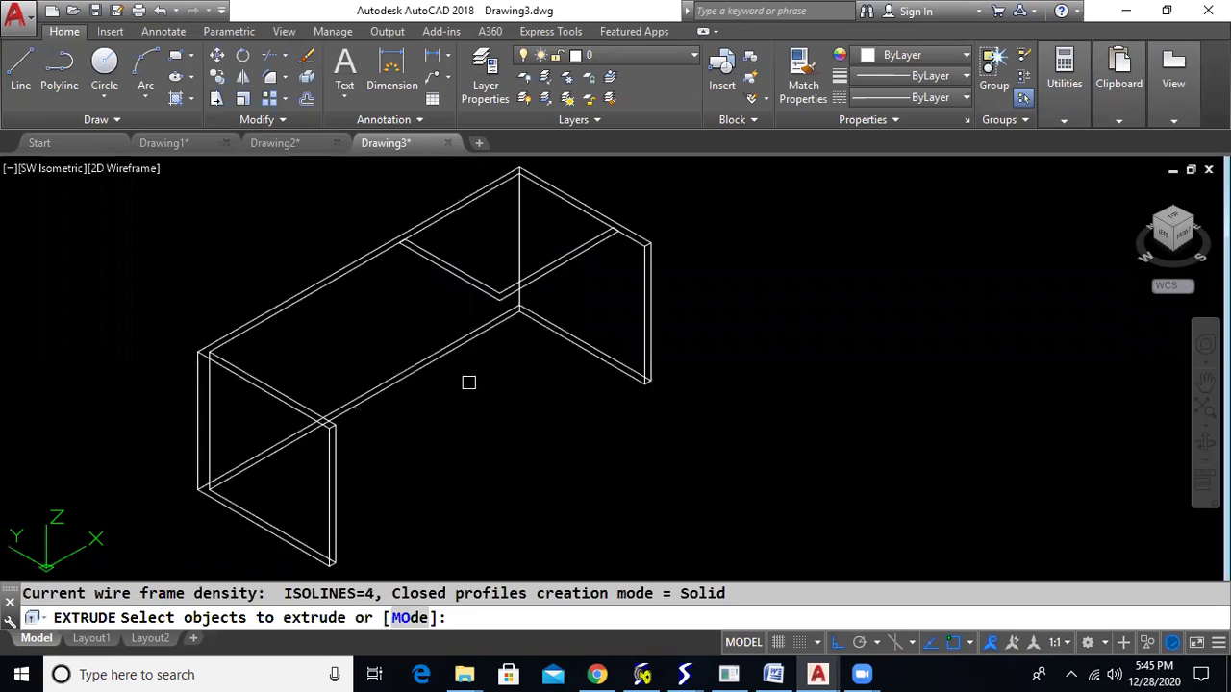
pyautogui.click(445, 272)
pyautogui.press('Return')
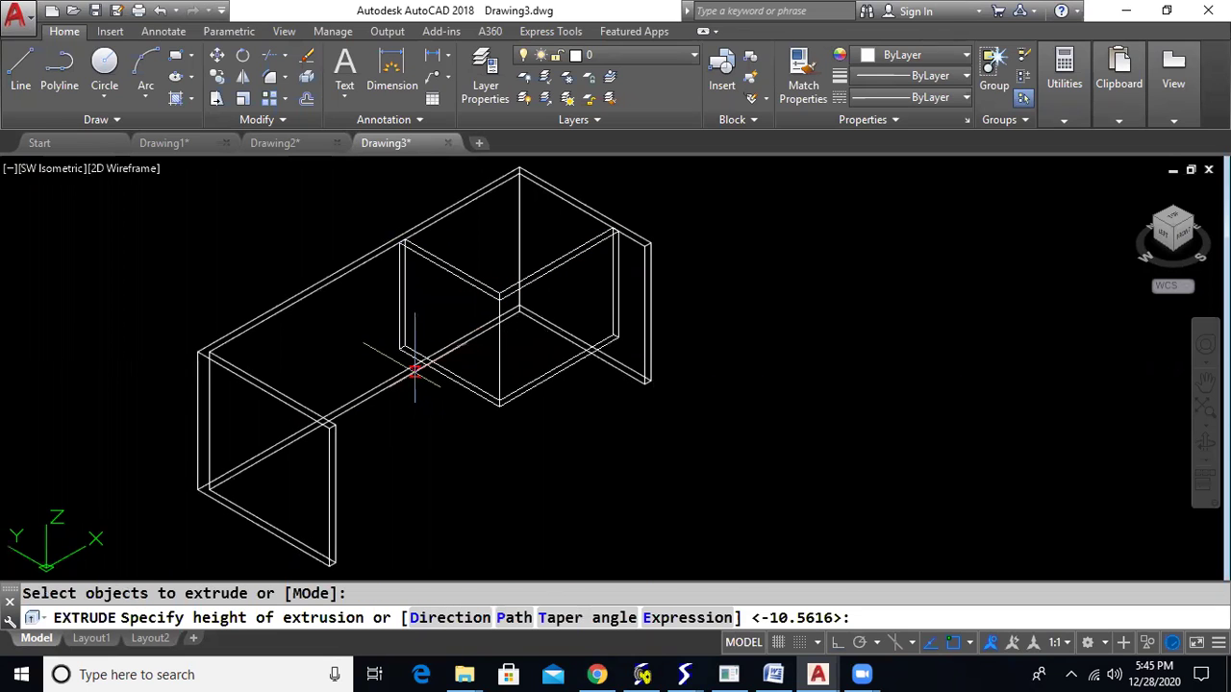
pyautogui.click(505, 432)
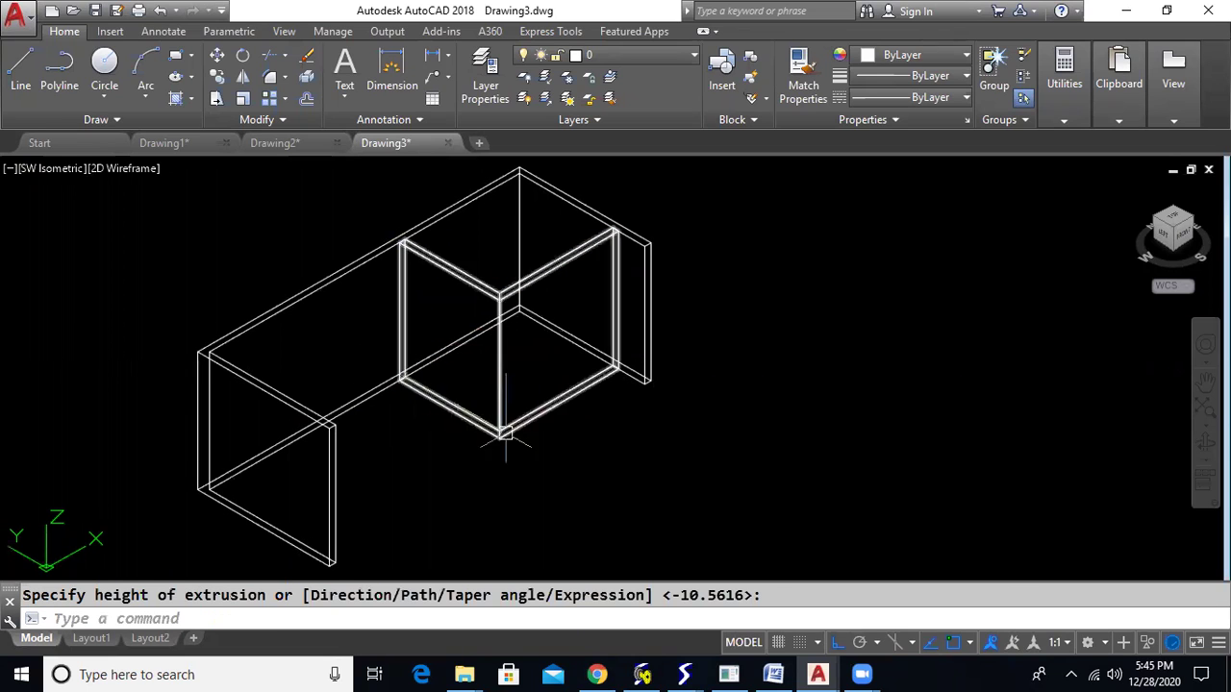
# Step: Apply the Realistic visual style and orbit the model to view the enclosed room from the opposite side
pyautogui.click(122, 173)
pyautogui.click(196, 278)
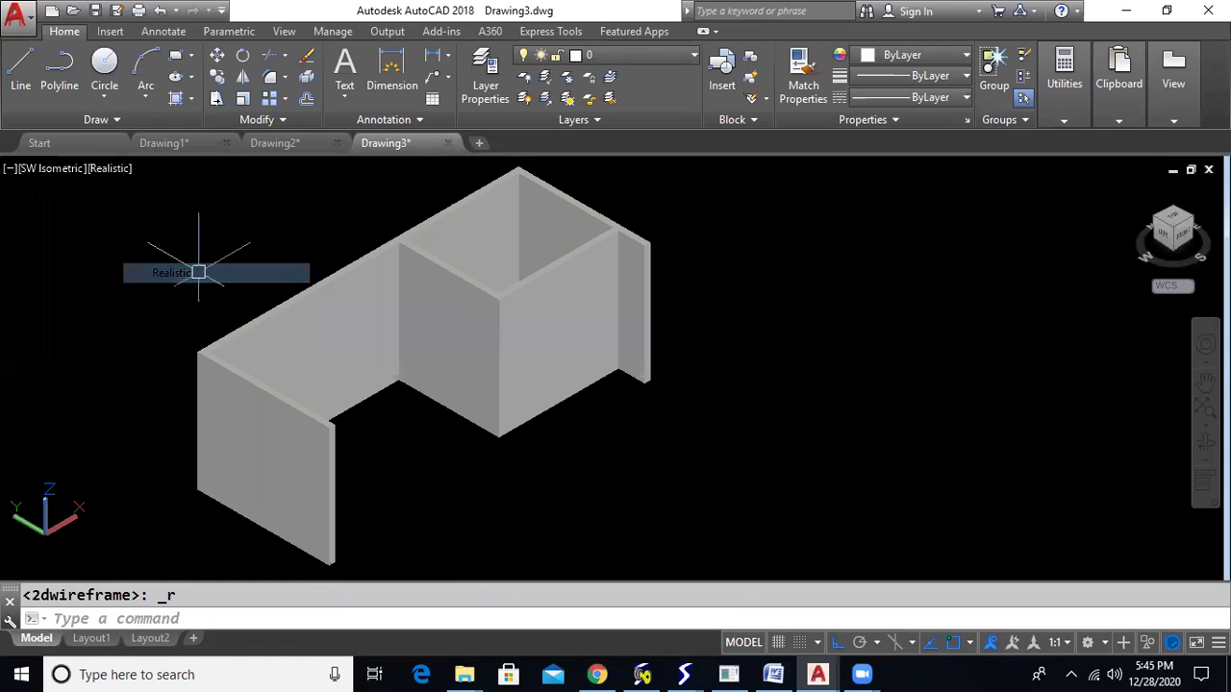
pyautogui.keyDown('shift'); pyautogui.moveTo(714, 253); pyautogui.dragTo(647, 452, button='middle'); pyautogui.keyUp('shift')
pyautogui.keyDown('shift'); pyautogui.moveTo(366, 353); pyautogui.dragTo(406, 348, button='middle'); pyautogui.keyUp('shift')
pyautogui.scroll(2, 510, 332)
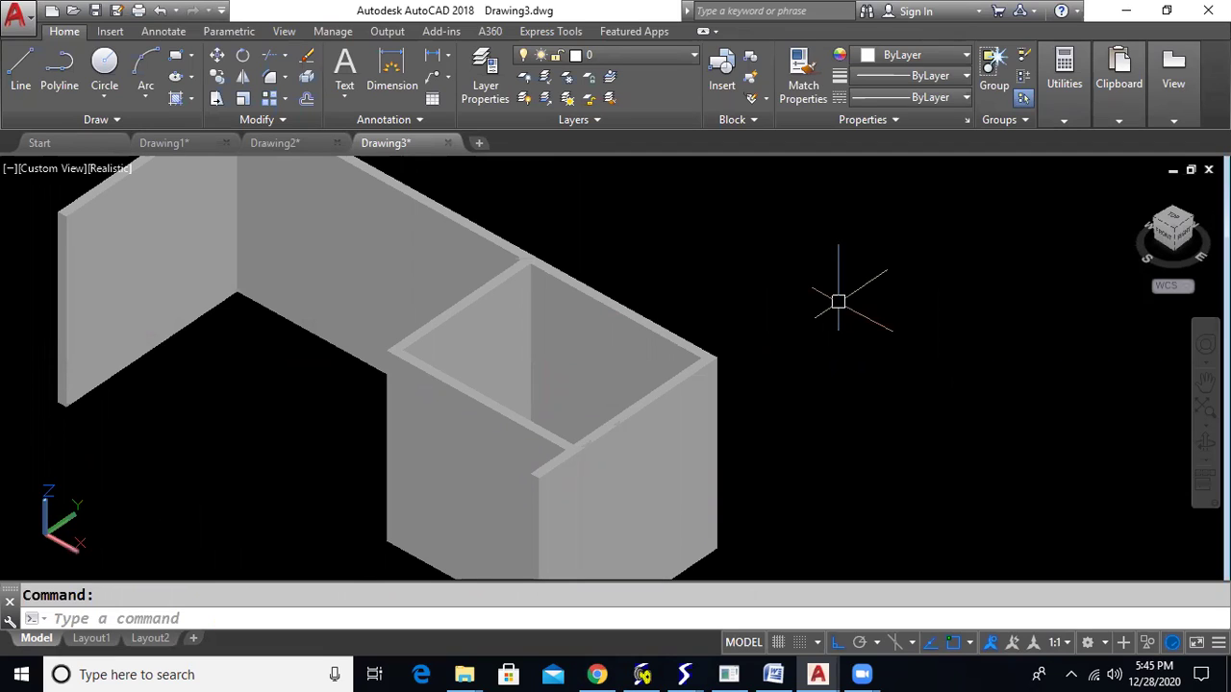
# Step: Draw a thin box over the enclosed room from the partition's outer corner to the end wall's inner face, leaving a gap along the back wall
pyautogui.write('b')
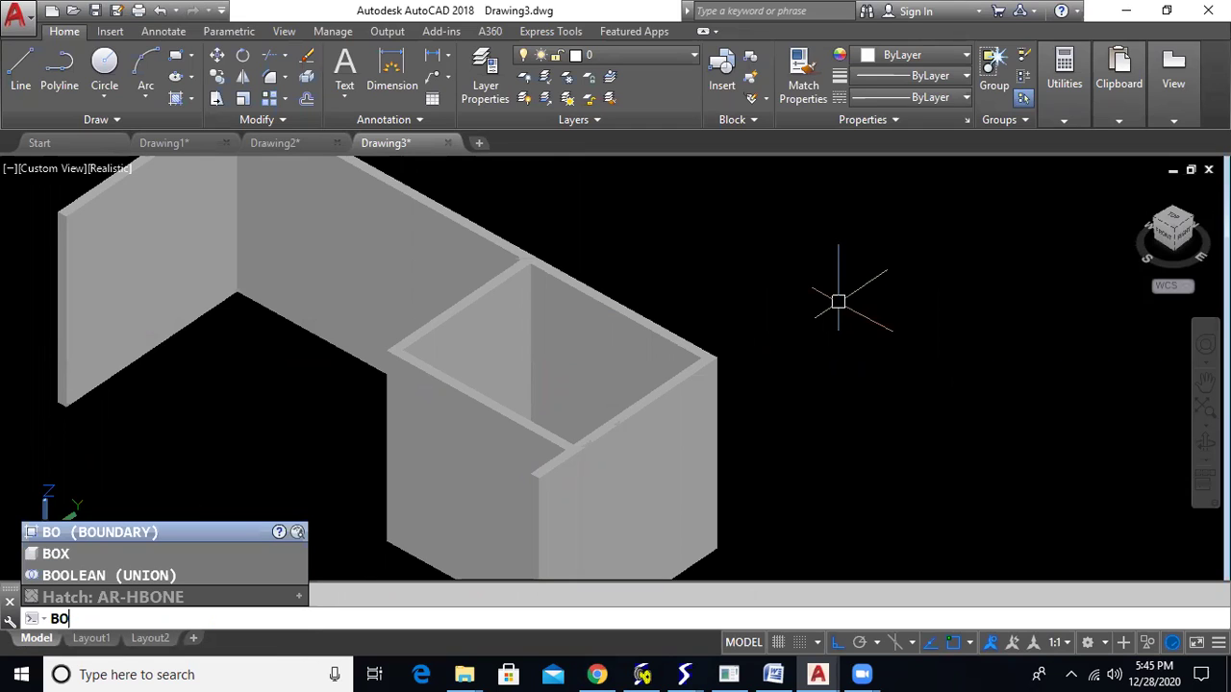
pyautogui.write('ox')
pyautogui.press('Return')
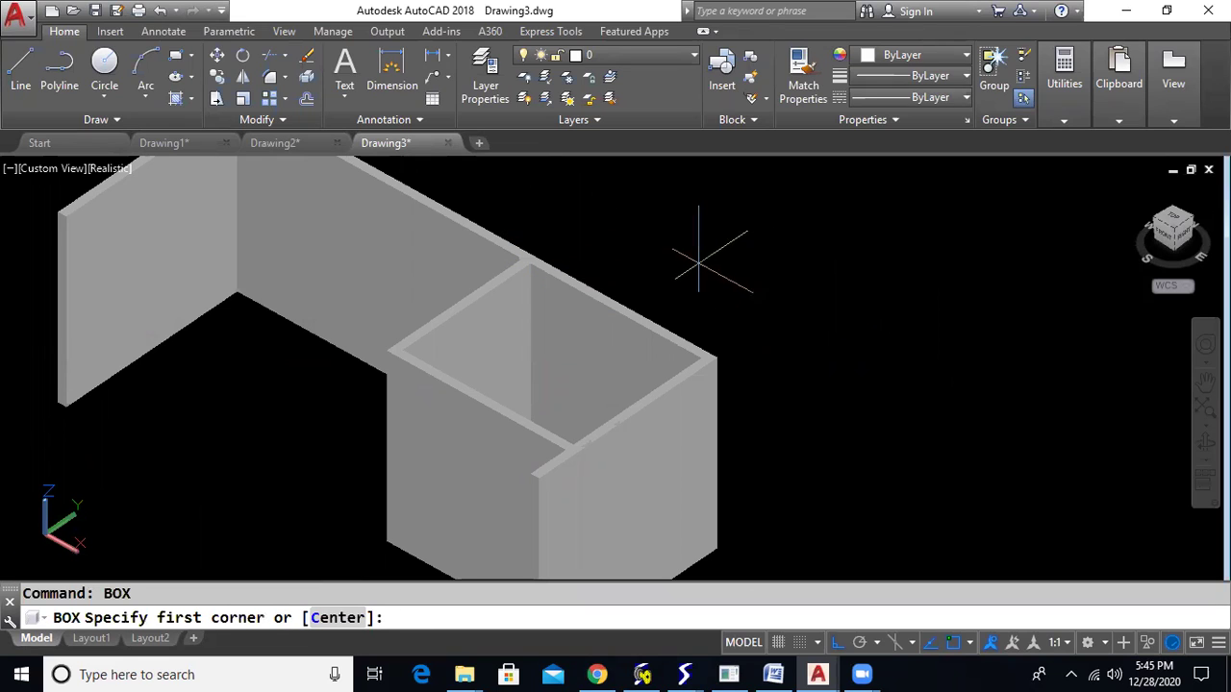
pyautogui.scroll(5, 426, 343)
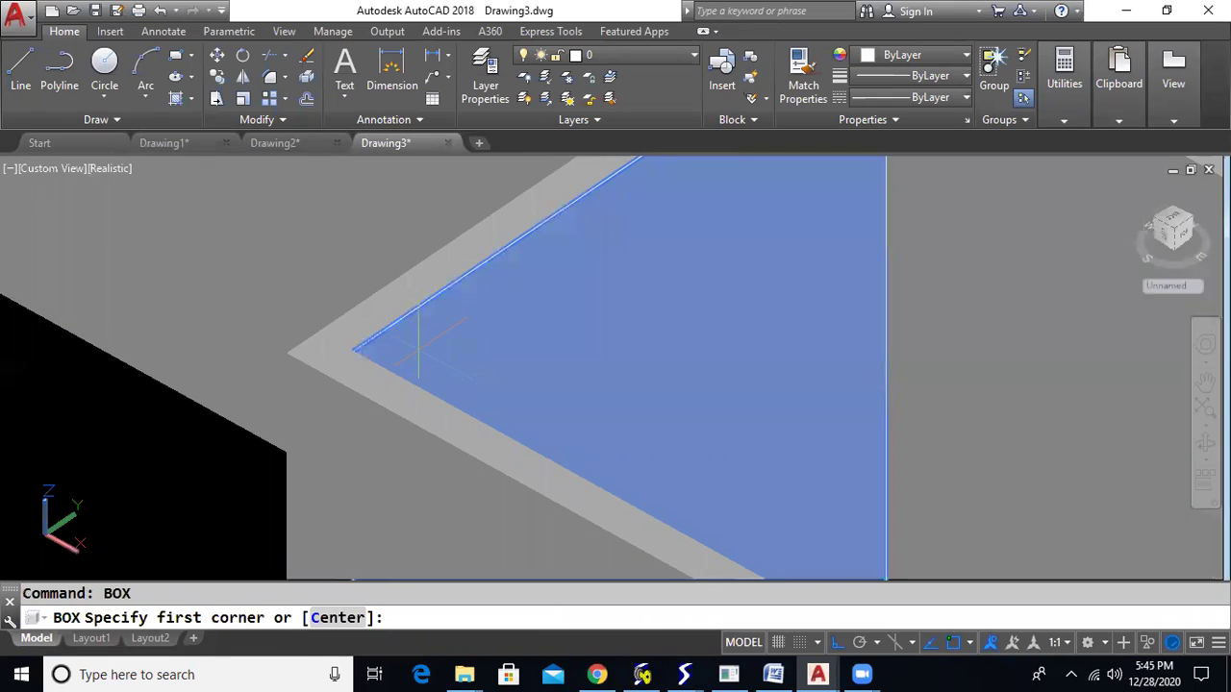
pyautogui.click(285, 352)
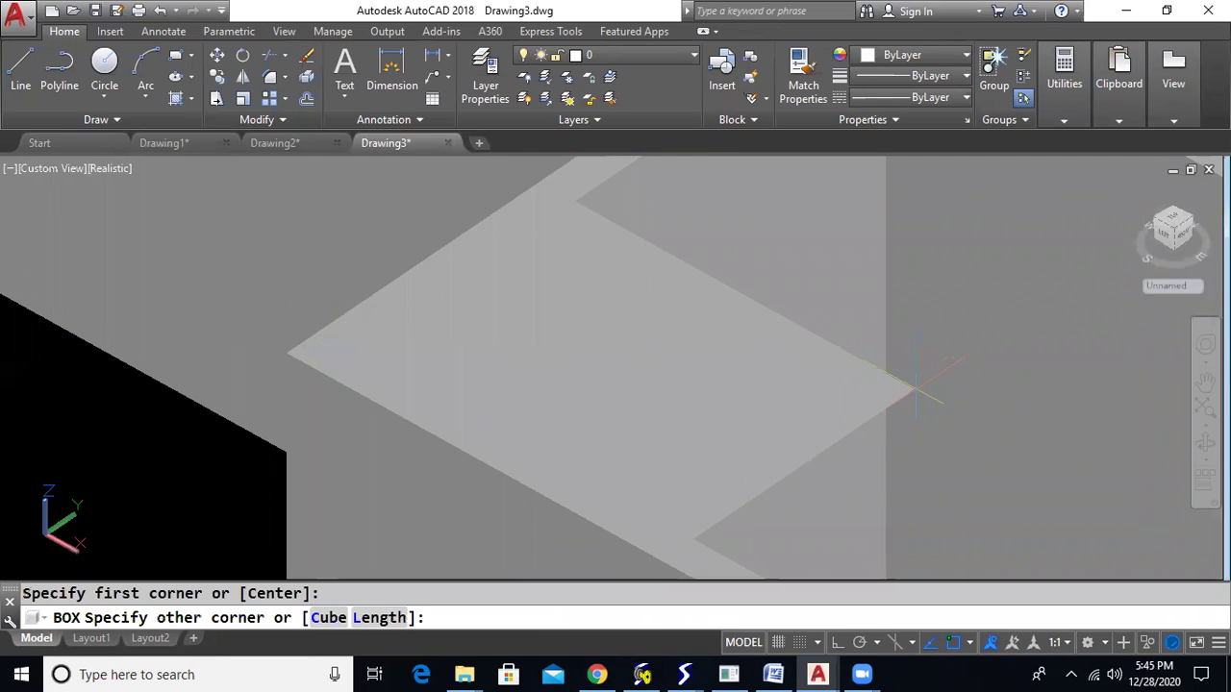
pyautogui.scroll(-6, 916, 389)
pyautogui.moveTo(956, 419); pyautogui.dragTo(616, 380, button='middle')
pyautogui.scroll(4, 641, 392)
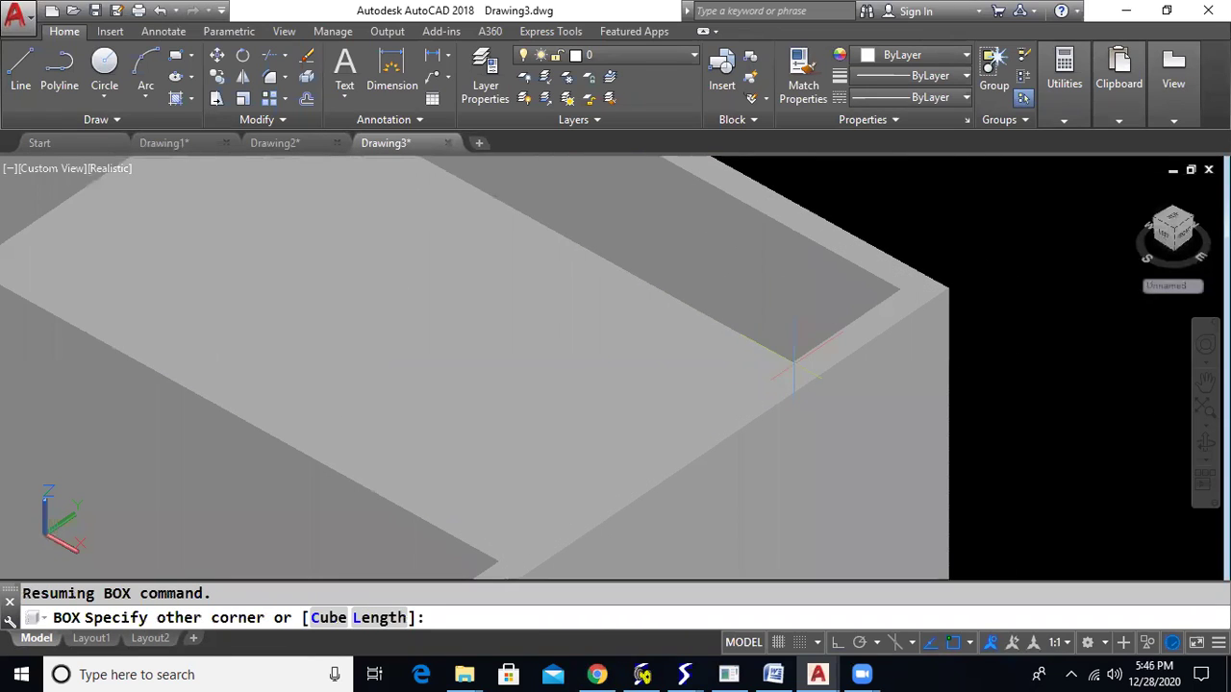
pyautogui.click(794, 361)
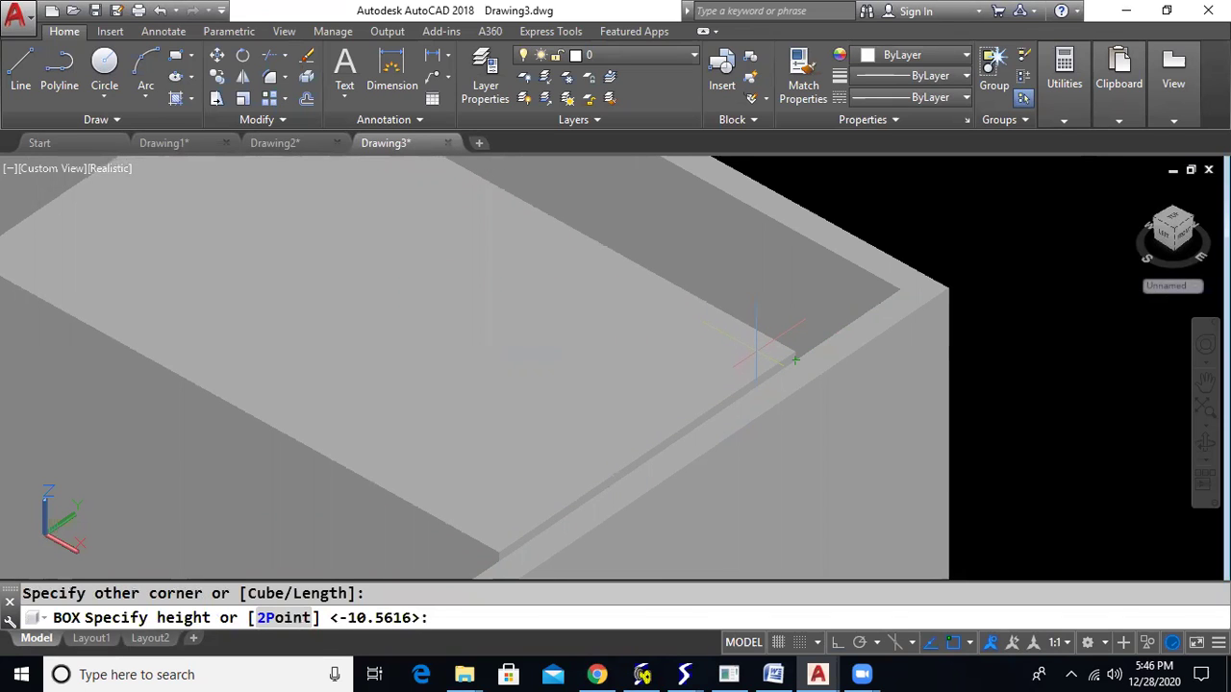
pyautogui.keyDown('shift'); pyautogui.moveTo(882, 349); pyautogui.dragTo(765, 531, button='middle'); pyautogui.keyUp('shift')
pyautogui.press('Escape')
# Step: Draw connected lines around three sides of the open gap, along the partition edge, the slab edge and the end wall's inner edge
pyautogui.moveTo(767, 344); pyautogui.dragTo(922, 463, button='middle')
pyautogui.scroll(3, 443, 345)
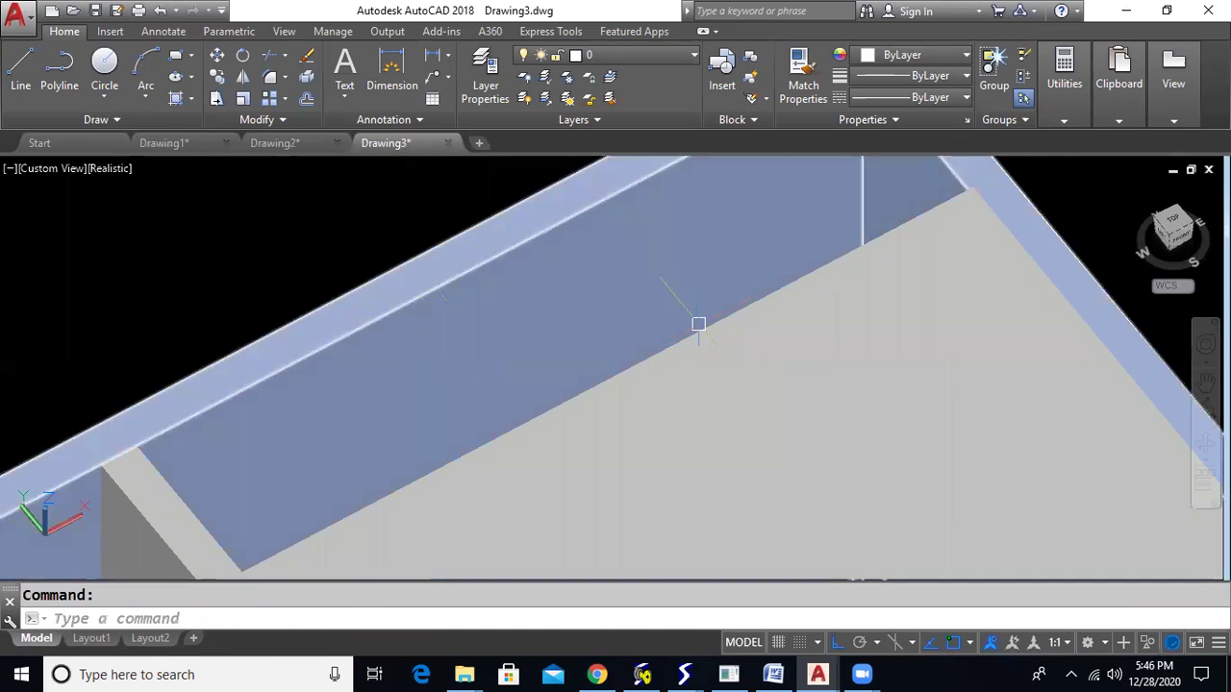
pyautogui.write('l')
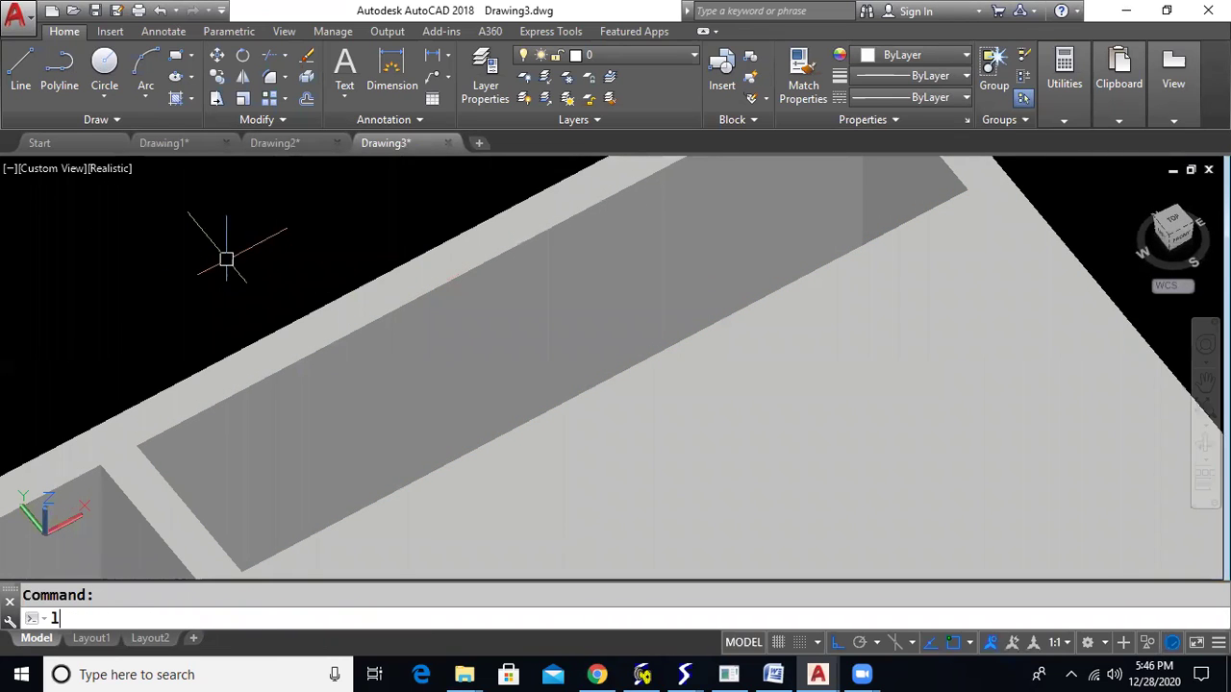
pyautogui.press('Return')
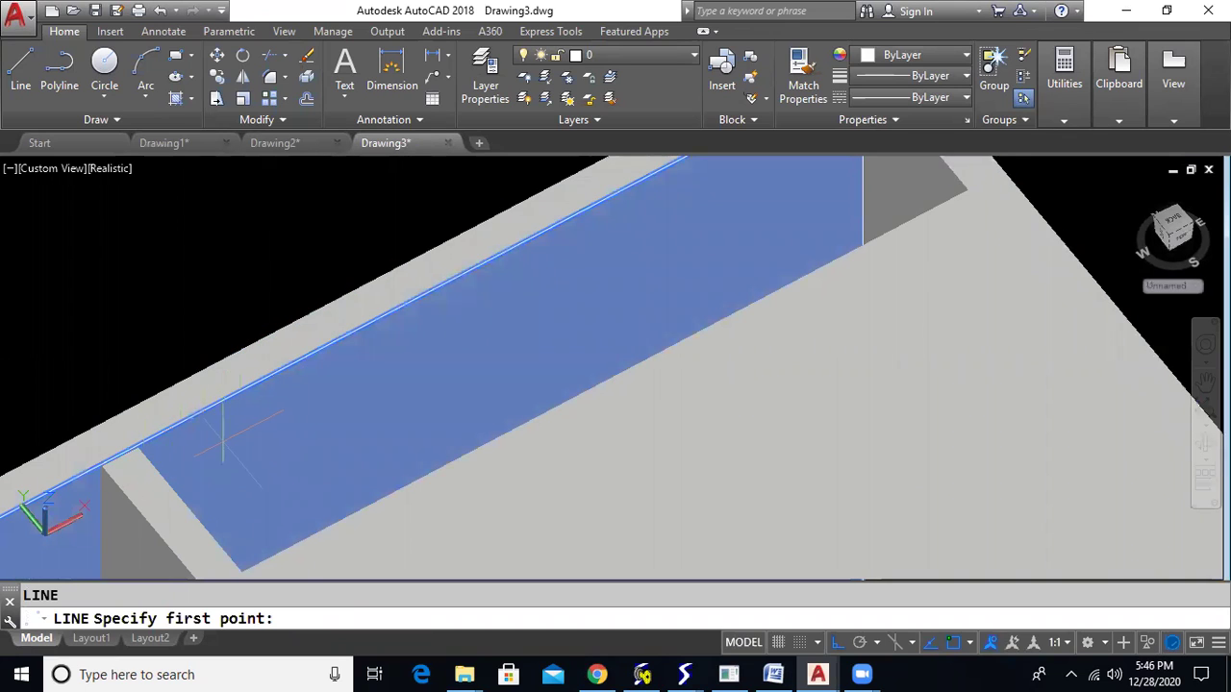
pyautogui.moveTo(156, 469); pyautogui.dragTo(126, 361, button='middle')
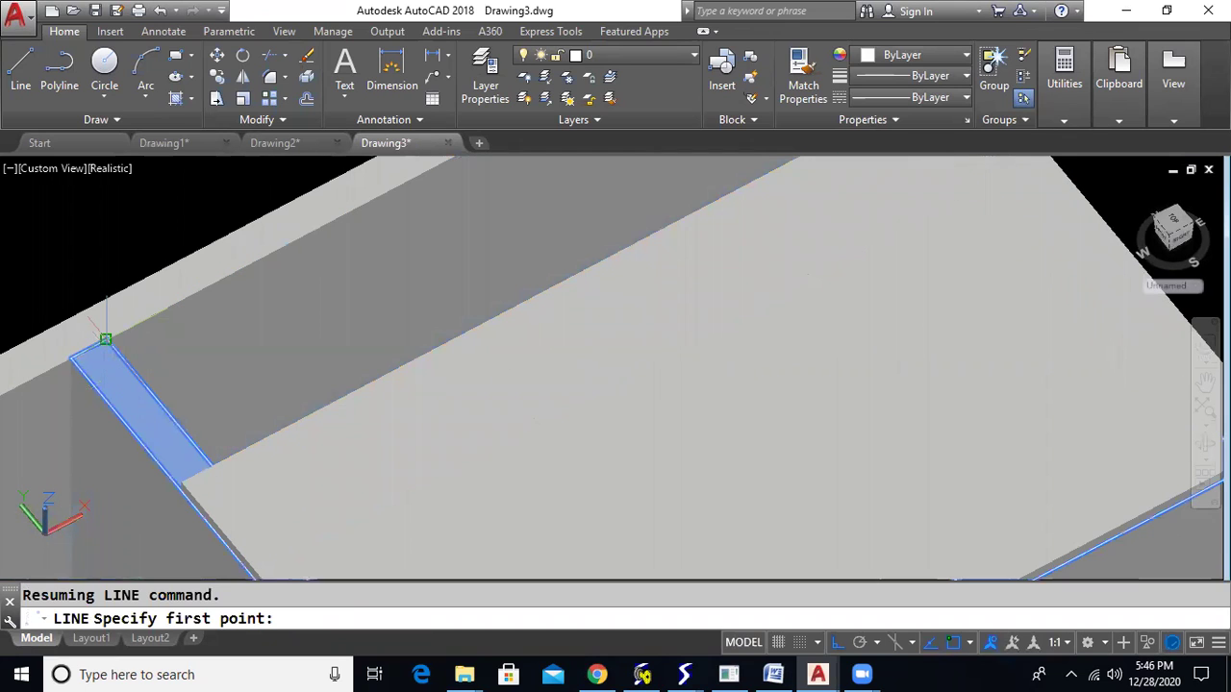
pyautogui.click(105, 340)
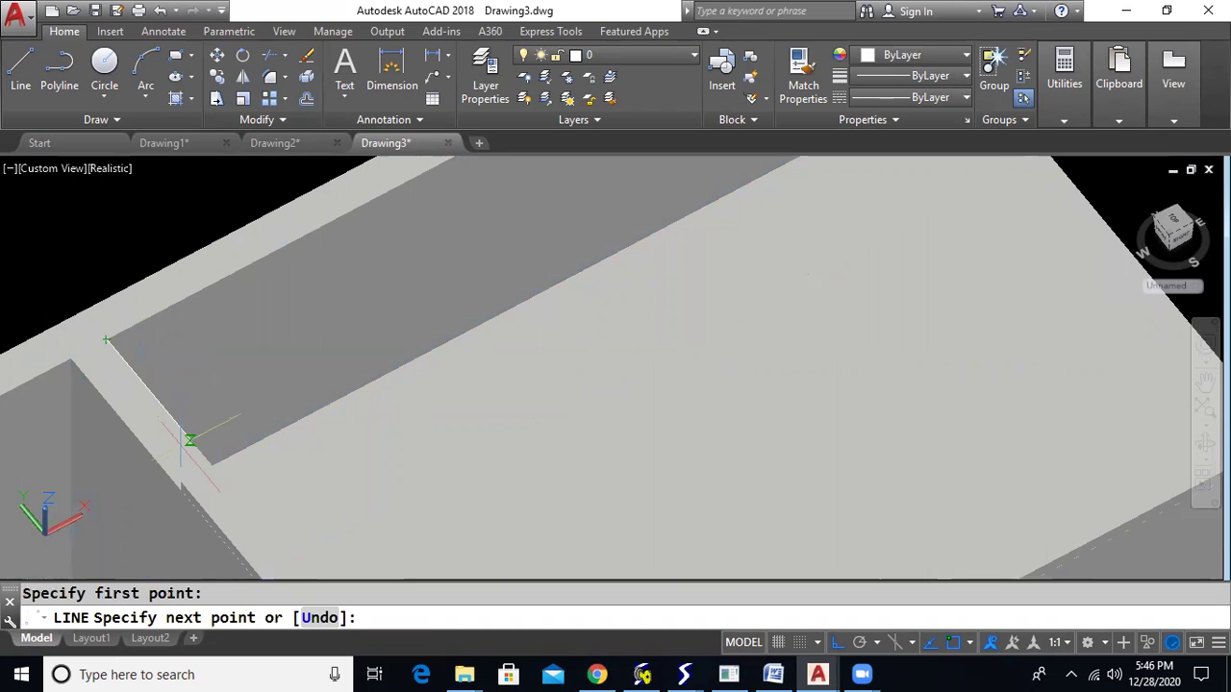
pyautogui.moveTo(467, 343); pyautogui.dragTo(236, 527, button='middle')
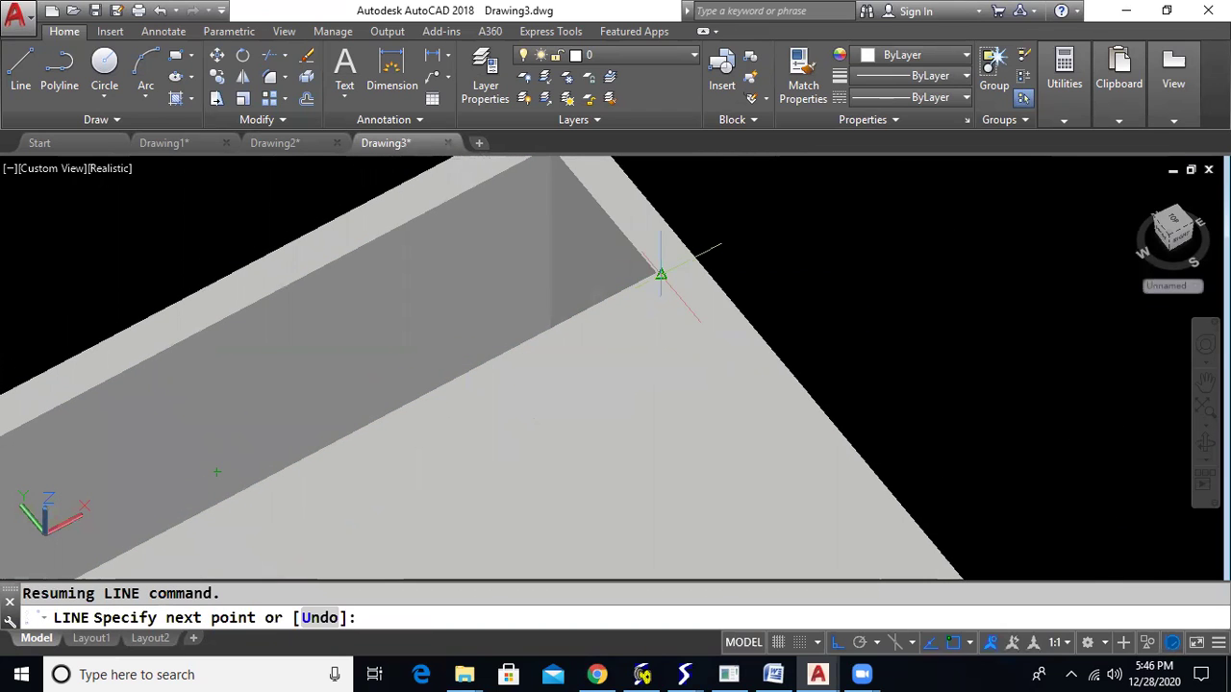
pyautogui.keyDown('shift'); pyautogui.moveTo(528, 327); pyautogui.dragTo(660, 275, button='middle'); pyautogui.keyUp('shift')
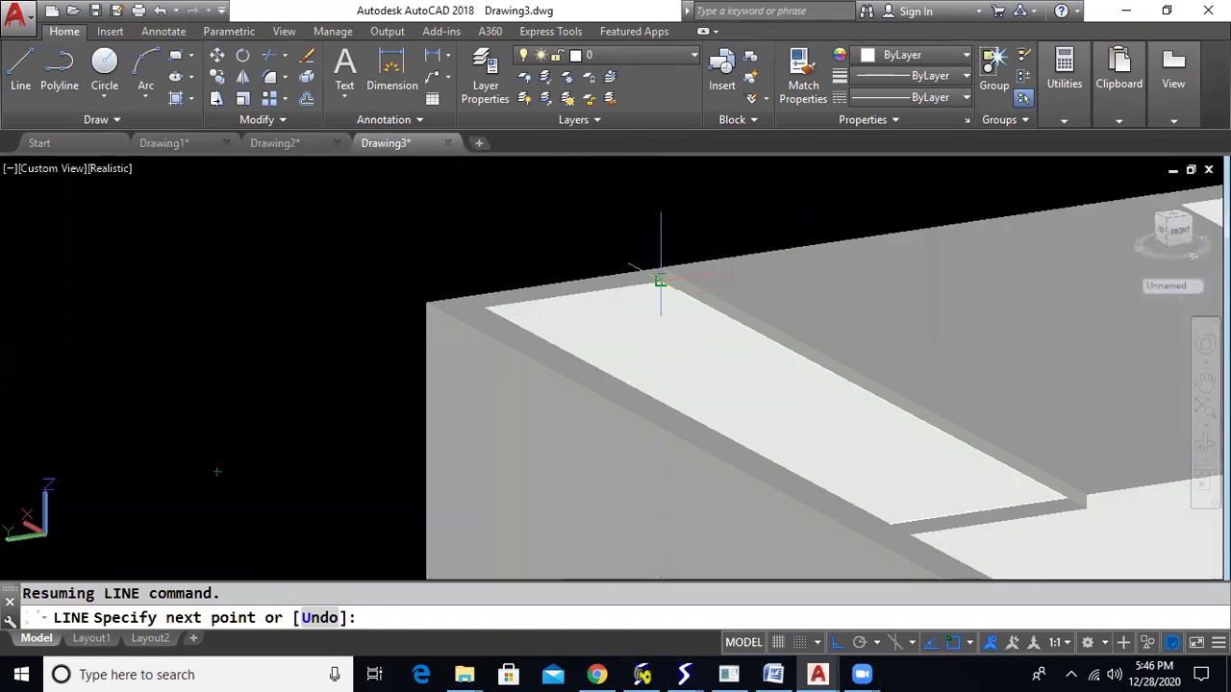
pyautogui.click(659, 280)
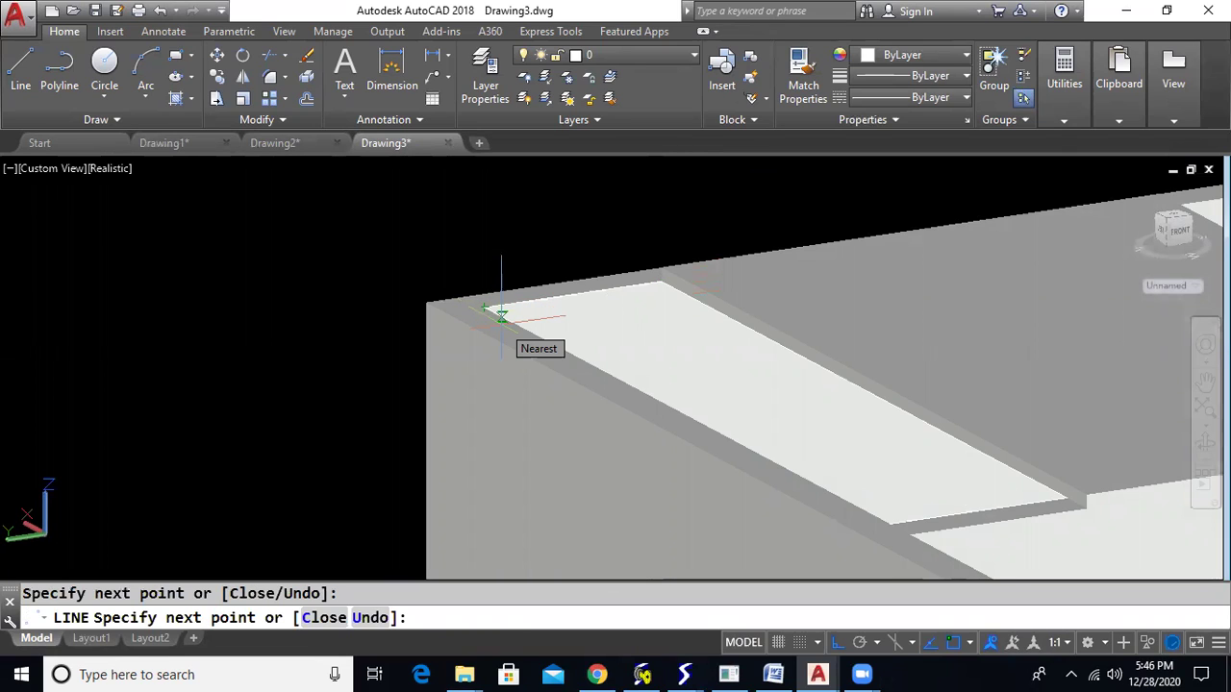
pyautogui.press('Escape')
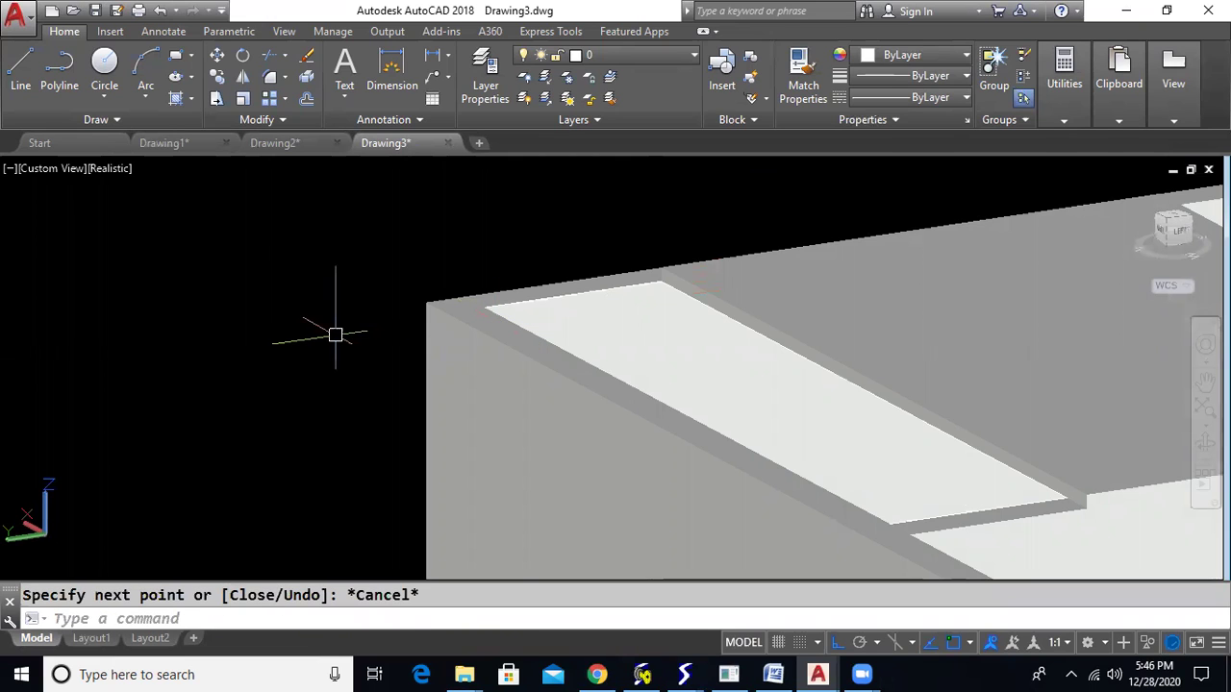
# Step: Display the model in 2D Wireframe and join the three lines around the gap into one polyline
pyautogui.click(110, 170)
pyautogui.click(168, 213)
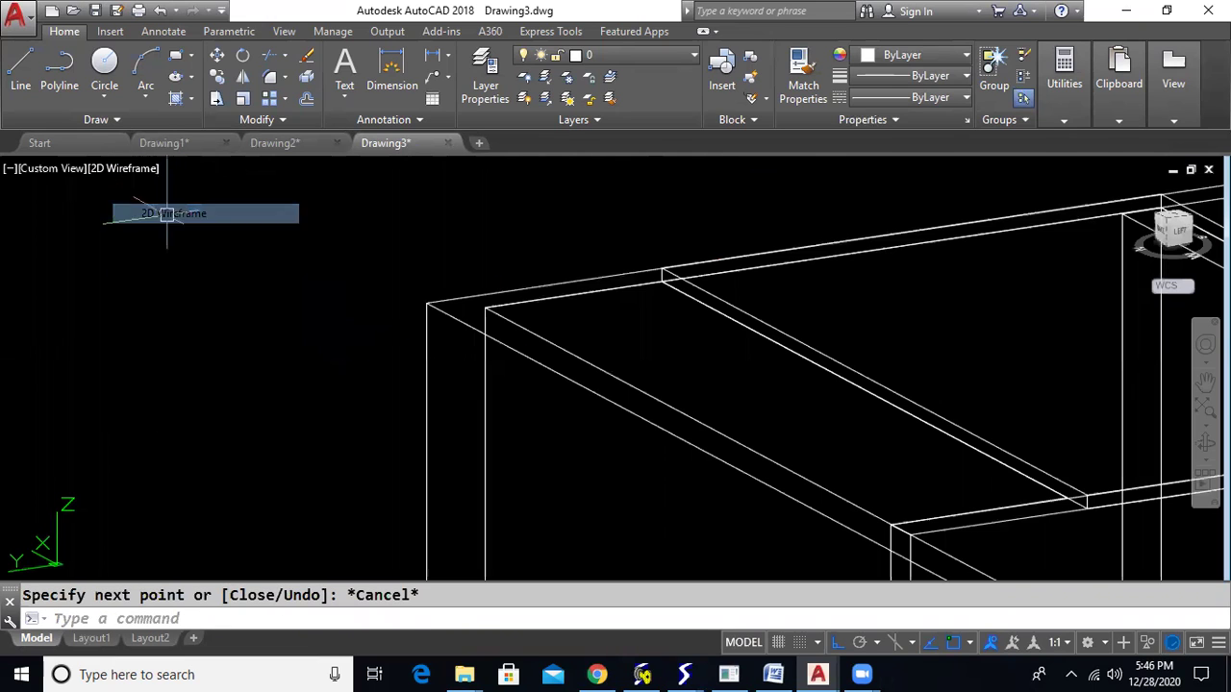
pyautogui.write('joi')
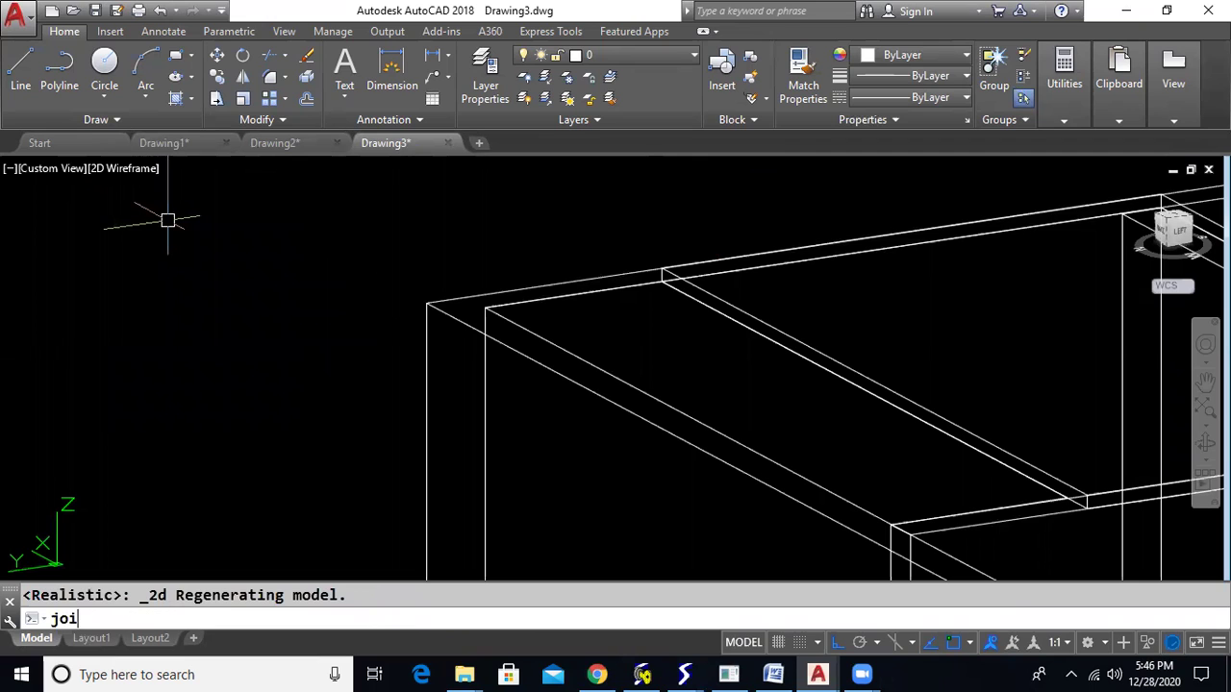
pyautogui.write('n')
pyautogui.press('Return')
pyautogui.click(539, 302)
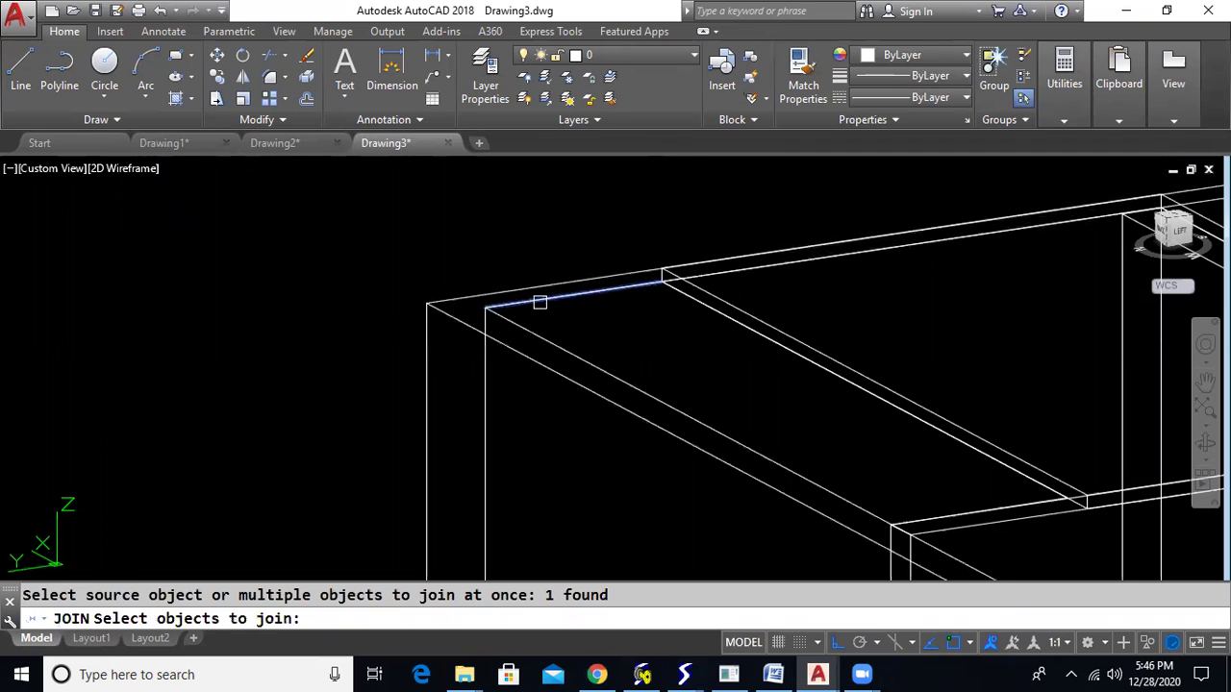
pyautogui.click(676, 294)
pyautogui.moveTo(688, 374); pyautogui.dragTo(506, 291, button='middle')
pyautogui.click(818, 428)
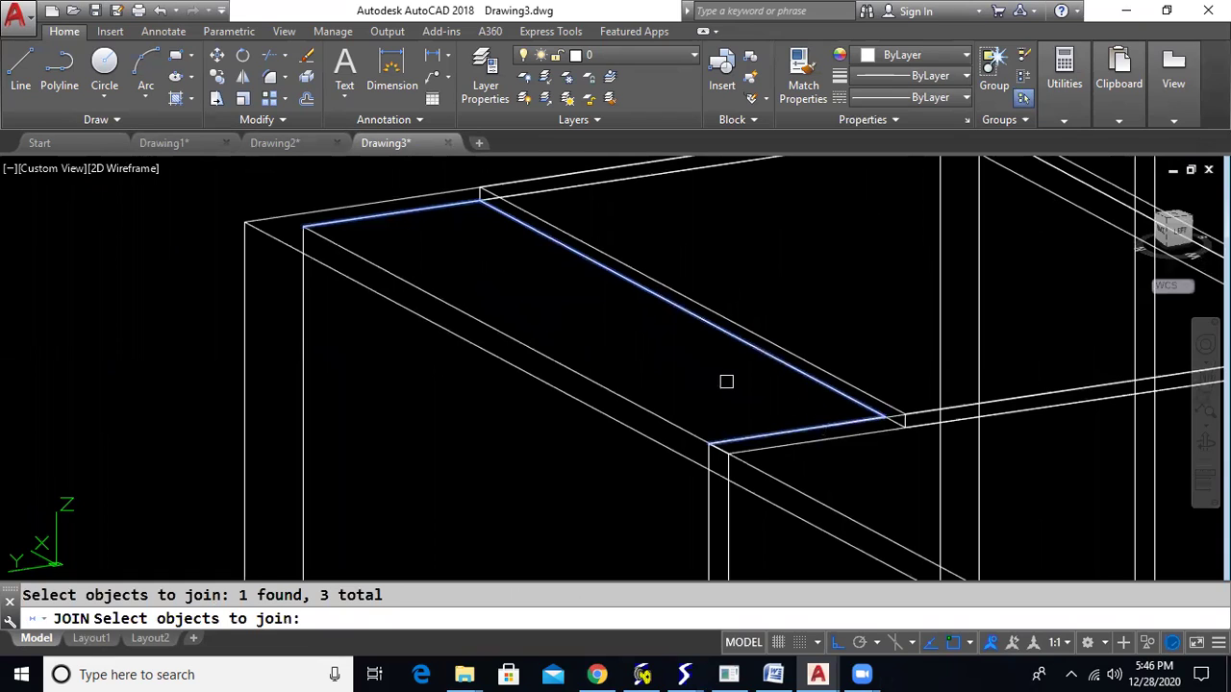
pyautogui.press('Return')
# Step: Offset the joined three-sided polyline by 0.5 toward the inside of the gap
pyautogui.write('o')
pyautogui.press('Return')
pyautogui.press('Return')
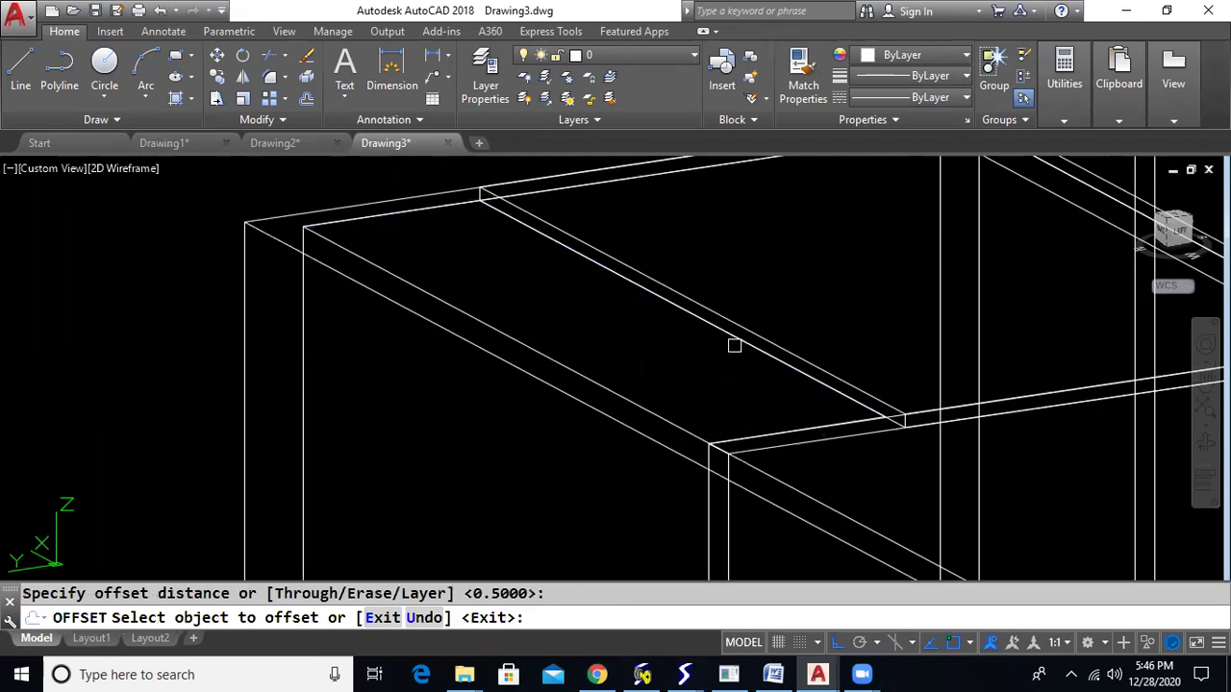
pyautogui.click(736, 337)
pyautogui.click(725, 354)
pyautogui.press('Escape')
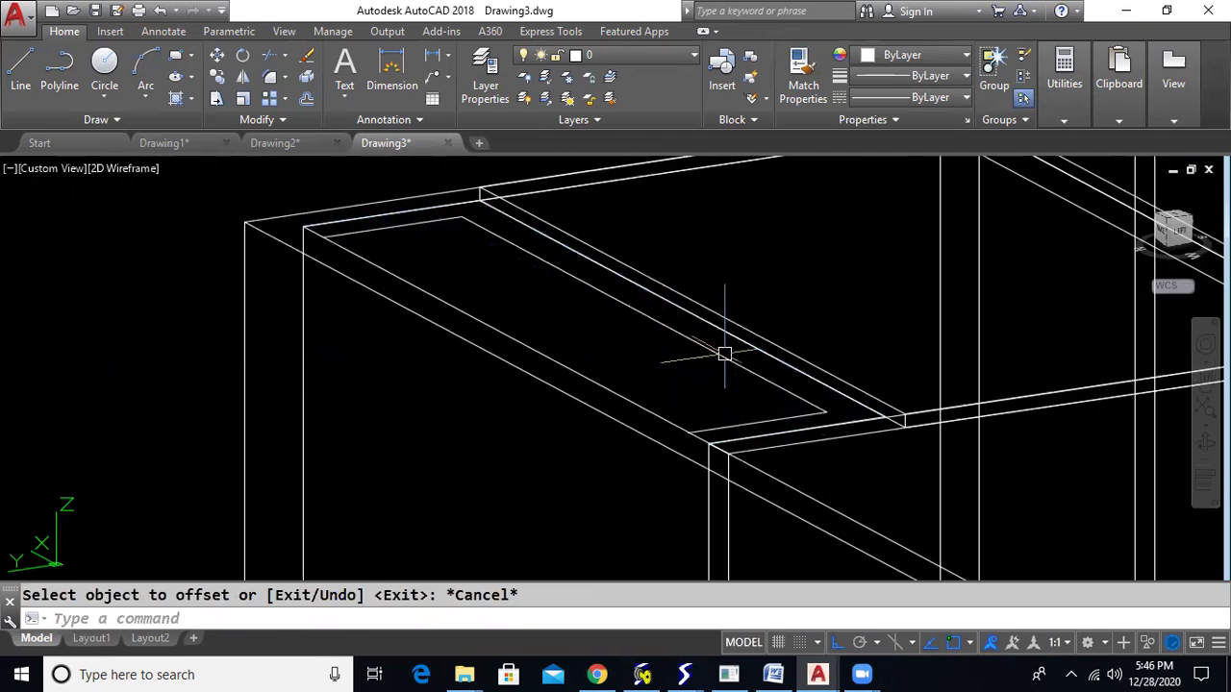
# Step: Close both open ends of the offset outline with short lines between the inner and outer polyline endpoints
pyautogui.write('l')
pyautogui.press('Return')
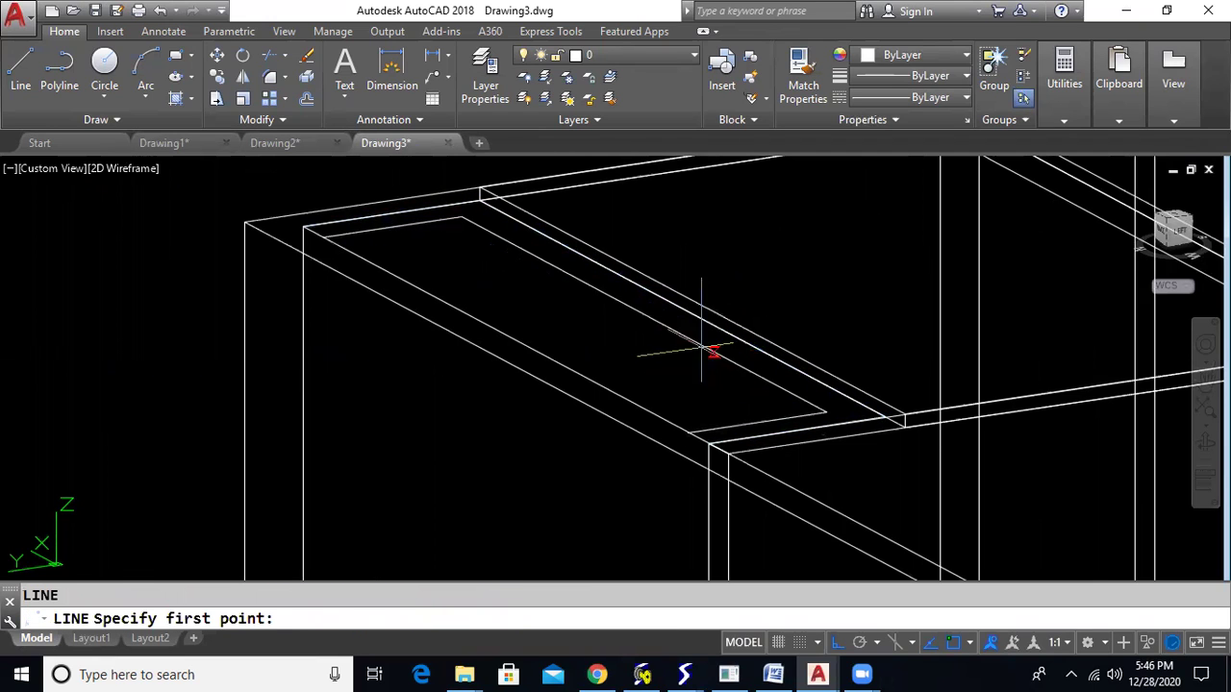
pyautogui.click(303, 228)
pyautogui.click(323, 237)
pyautogui.press('Return')
pyautogui.press('Return')
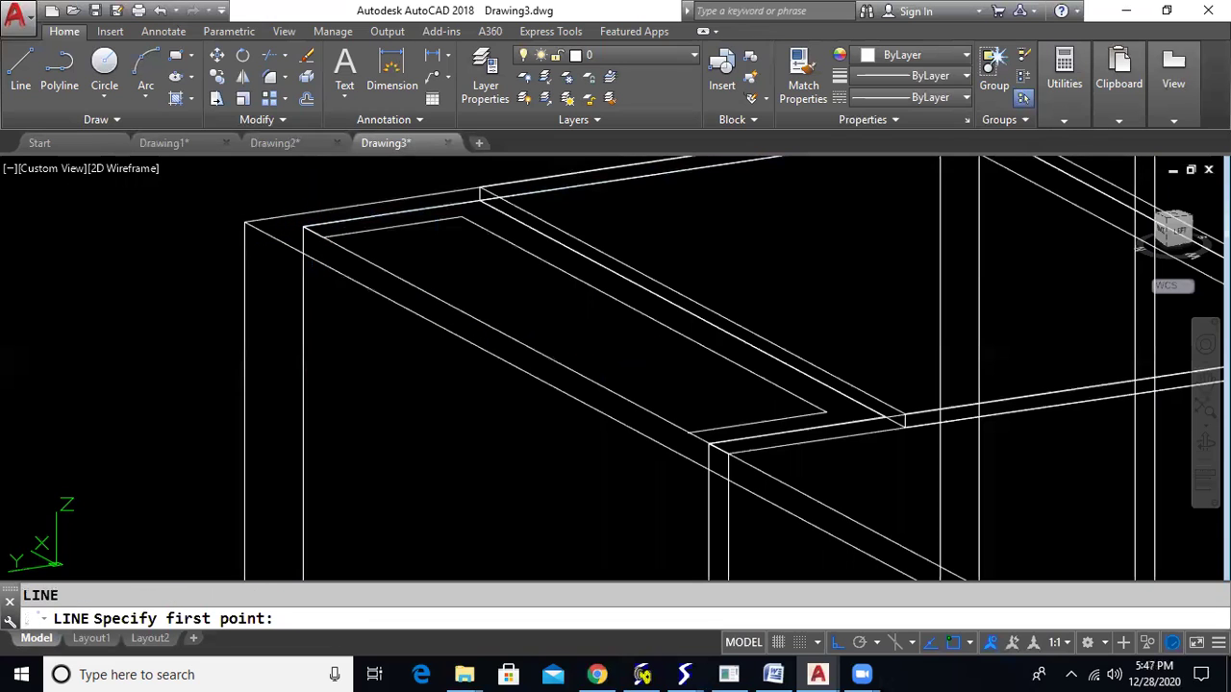
pyautogui.click(689, 434)
pyautogui.click(708, 443)
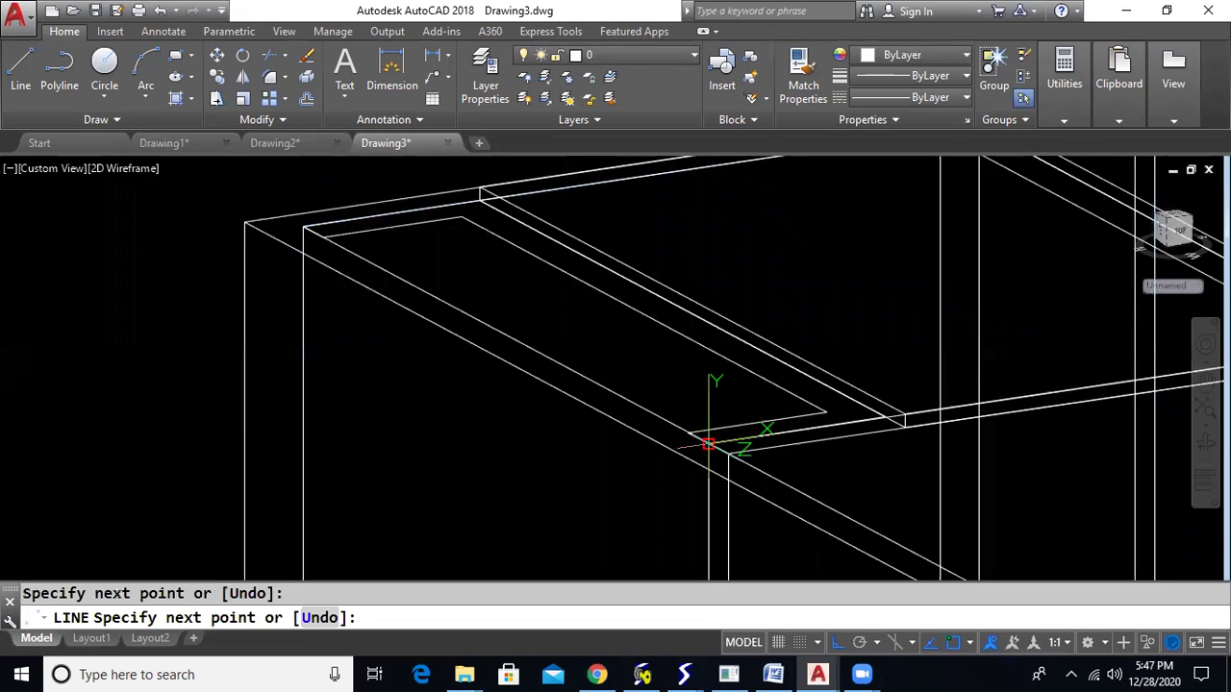
pyautogui.press('Return')
# Step: Convert the closed three-sided outline around the gap into a region, selecting all objects
pyautogui.write('region')
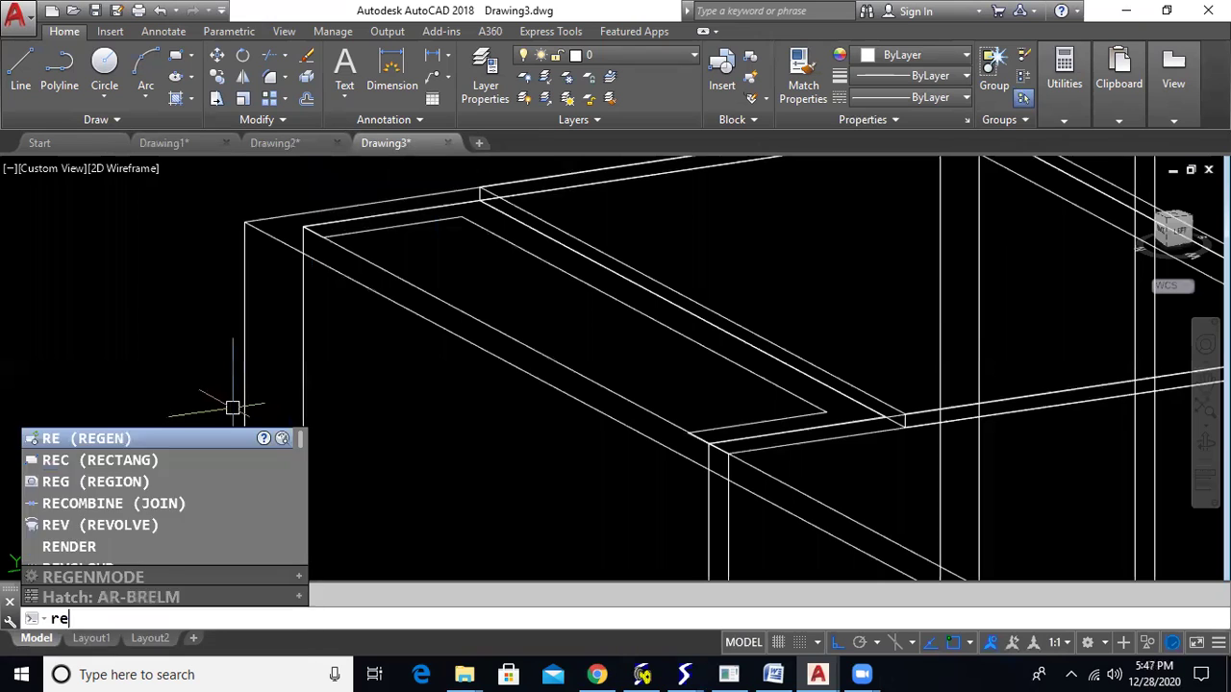
pyautogui.press('Return')
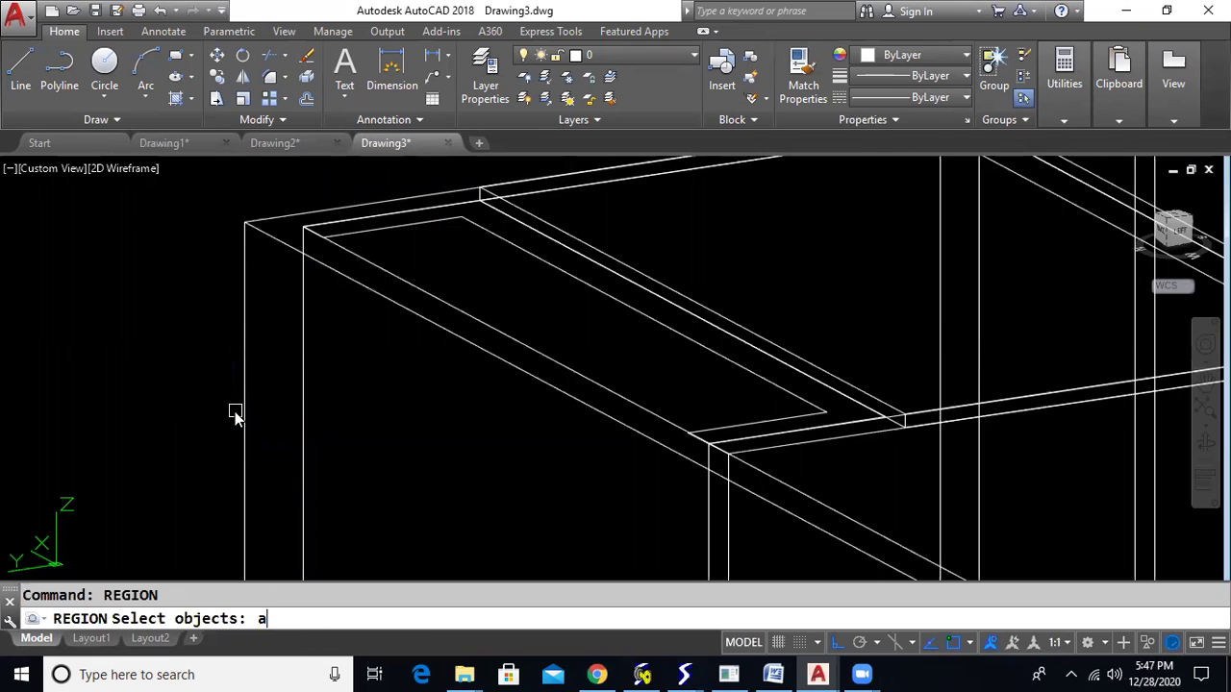
pyautogui.write('all')
pyautogui.press('Return')
pyautogui.press('Return')
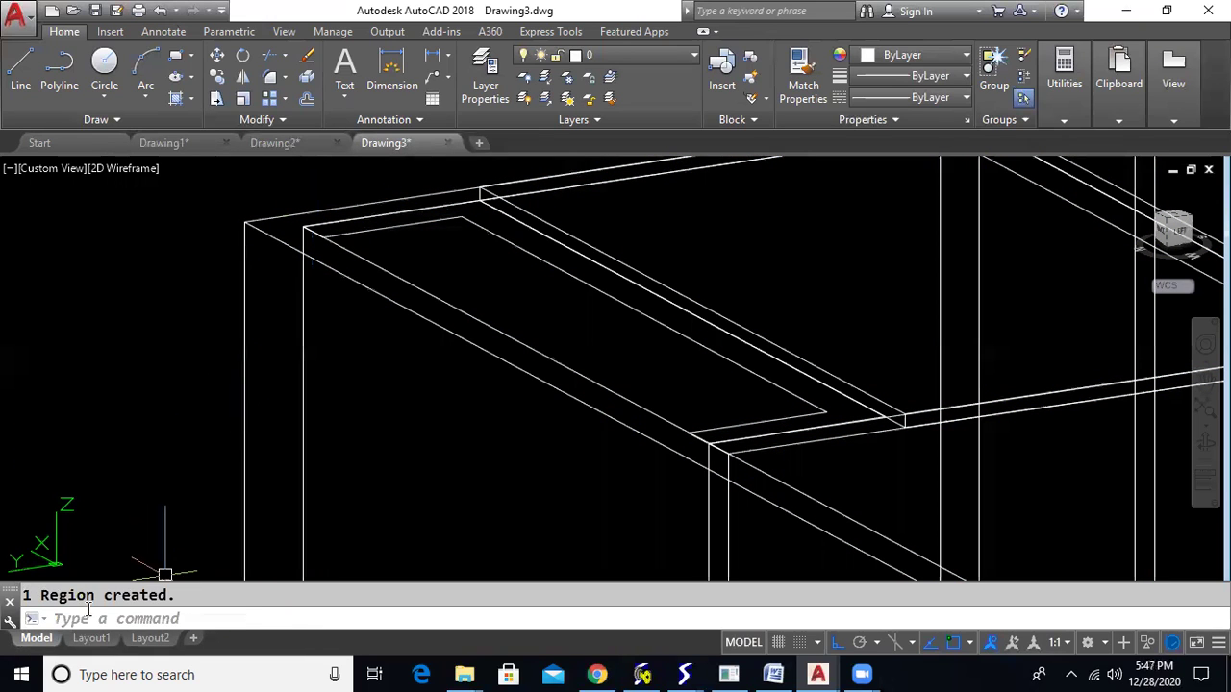
# Step: Extrude the three-sided gap region upward by about 2.87
pyautogui.write('ex')
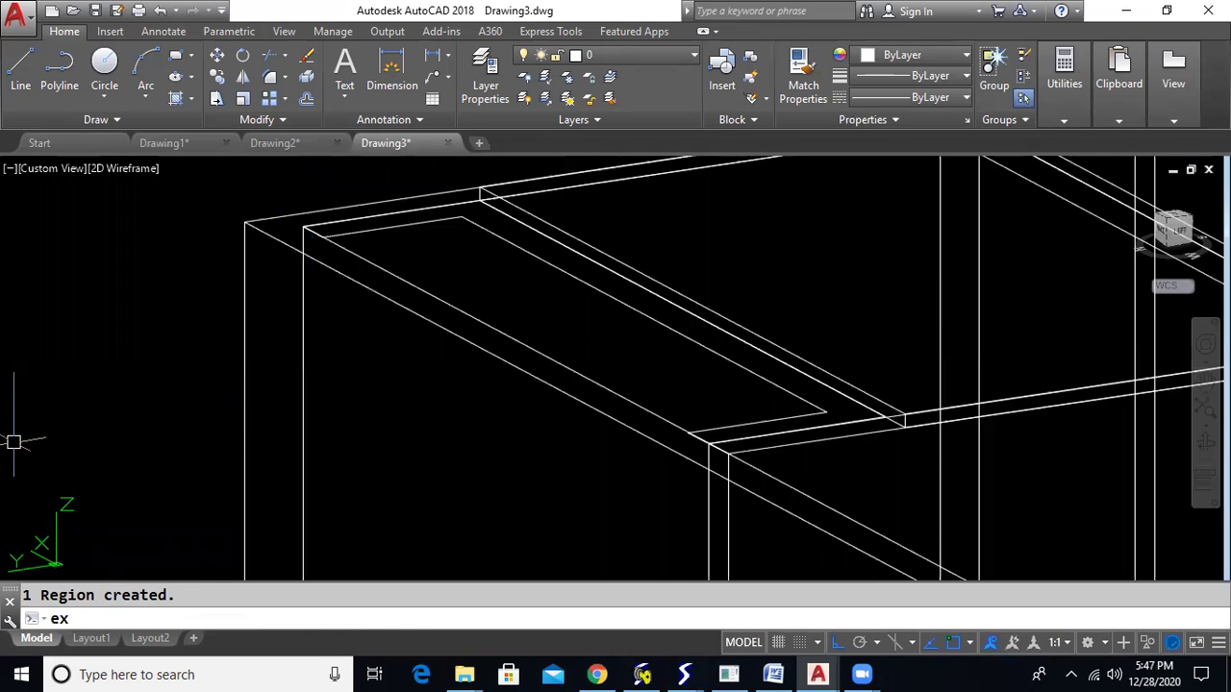
pyautogui.write('t')
pyautogui.press('Return')
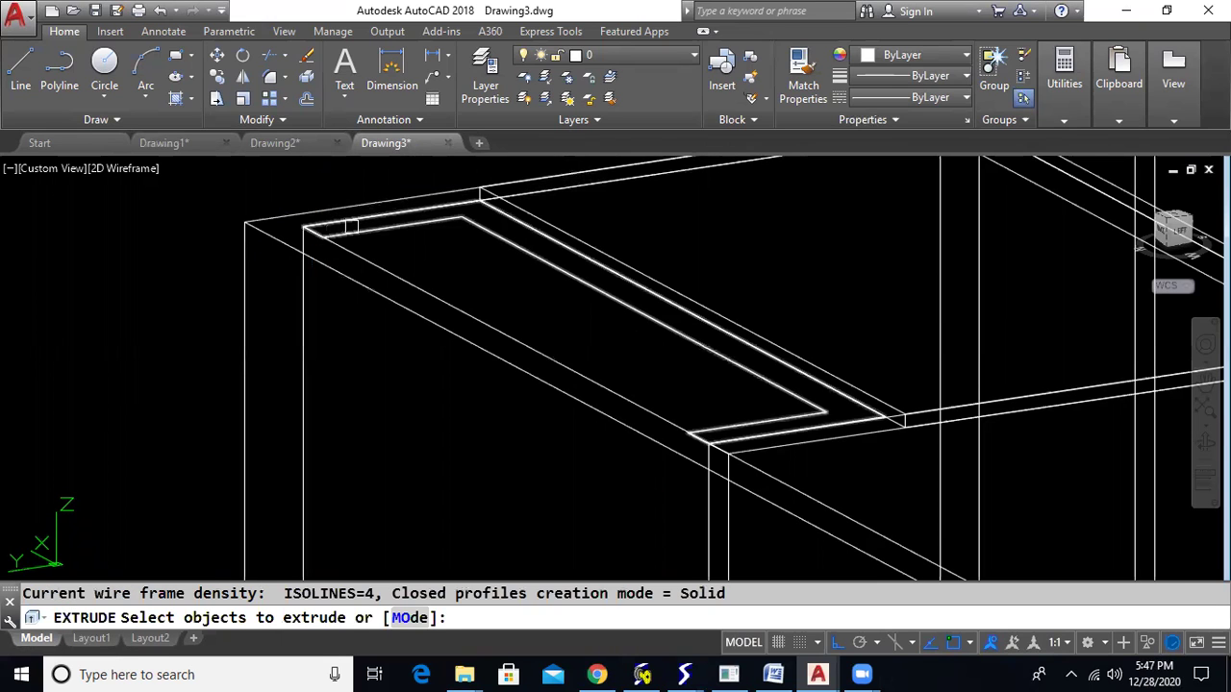
pyautogui.click(351, 227)
pyautogui.press('Return')
pyautogui.moveTo(310, 247); pyautogui.dragTo(295, 395, button='middle')
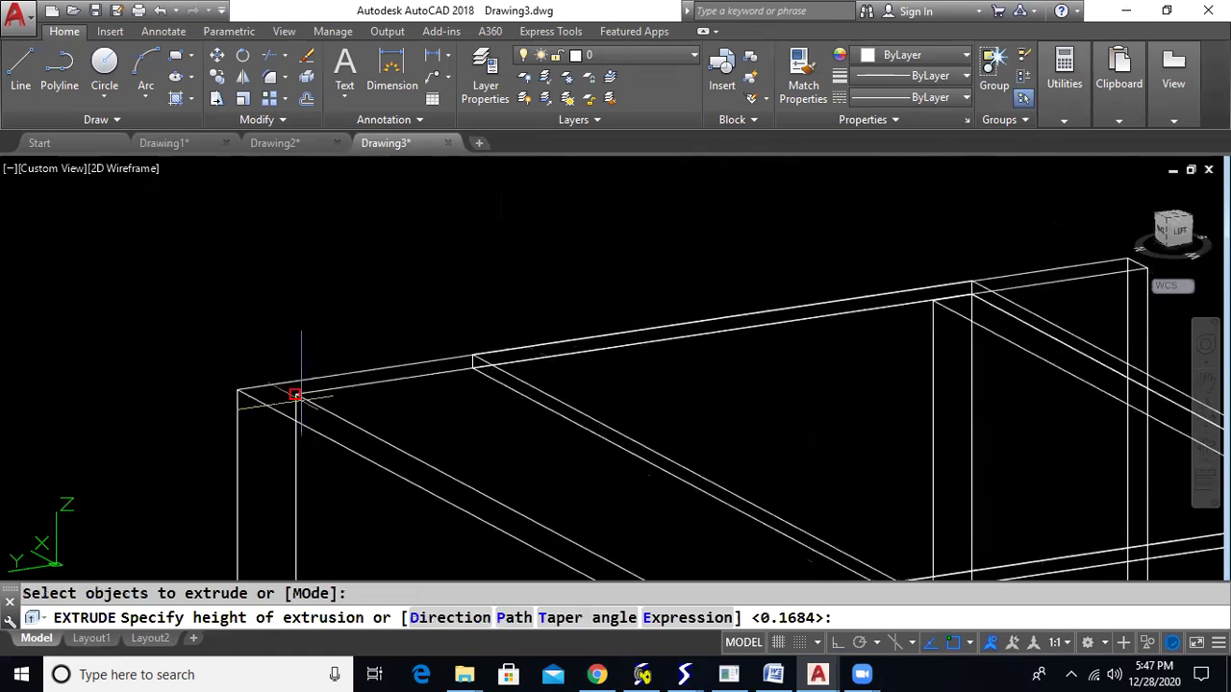
pyautogui.moveTo(256, 282); pyautogui.dragTo(280, 425, button='middle')
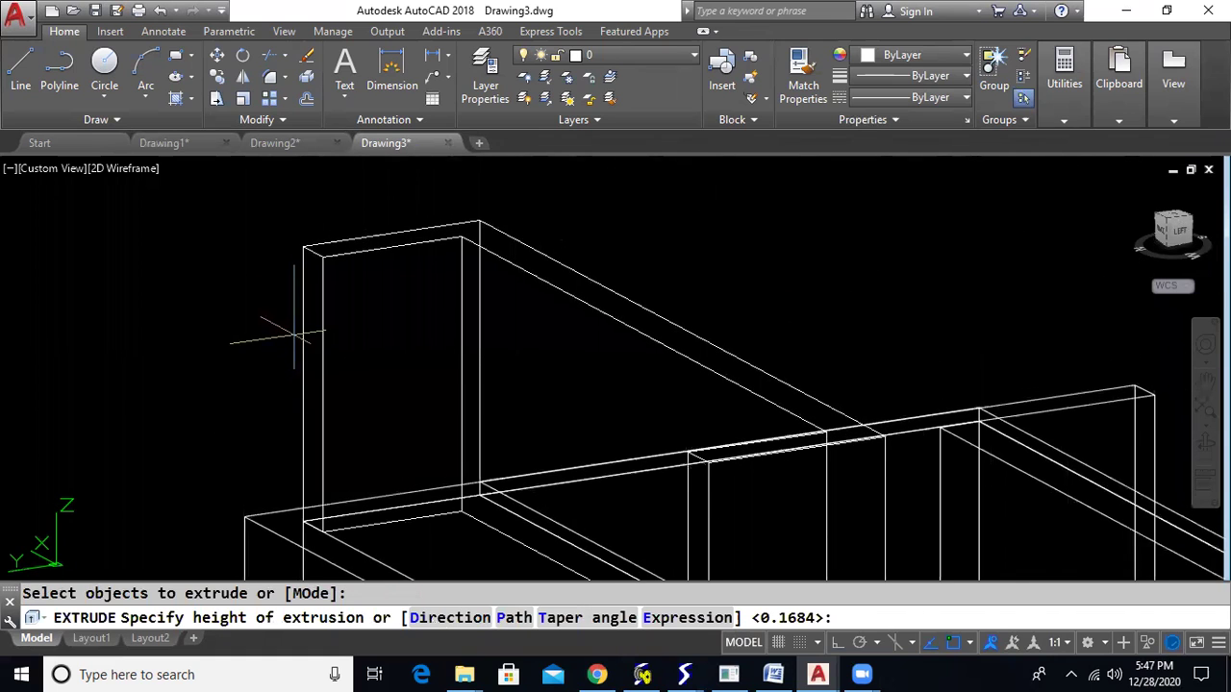
pyautogui.click(221, 385)
pyautogui.moveTo(184, 399); pyautogui.dragTo(127, 331, button='middle')
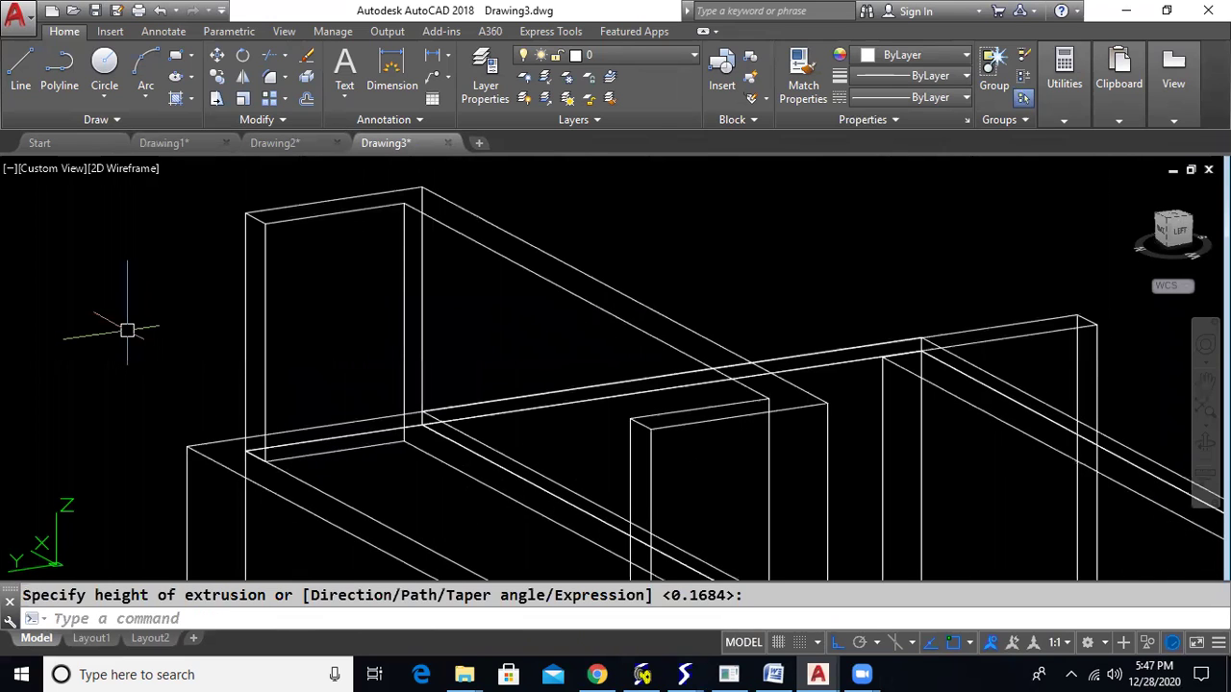
# Step: Move the extruded three-sided wall straight down from its top outer corner so it sinks partly below the main walls' top
pyautogui.click(246, 272)
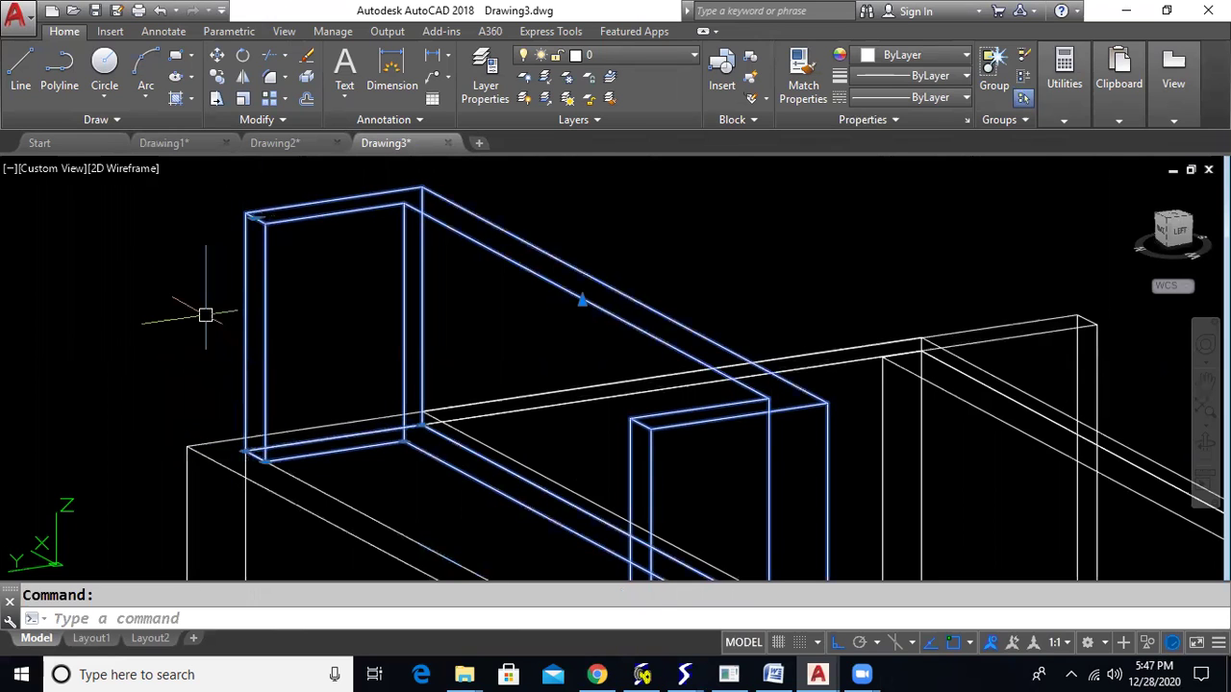
pyautogui.press('Escape')
pyautogui.write('m')
pyautogui.press('Return')
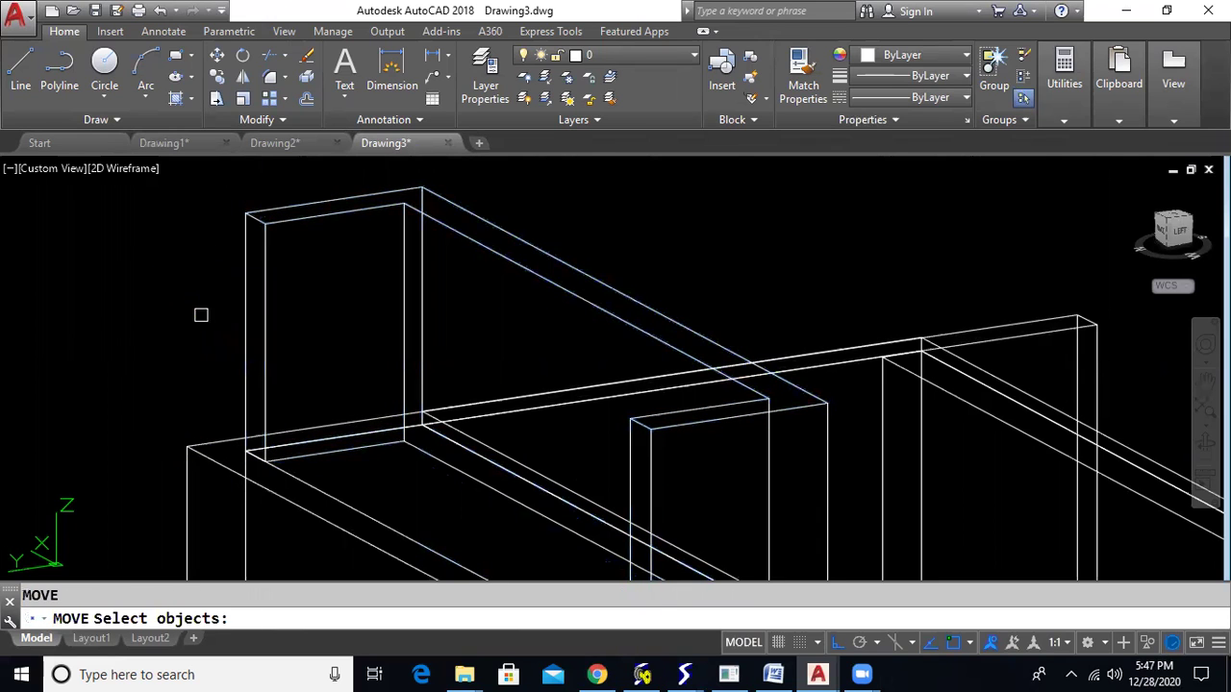
pyautogui.click(245, 247)
pyautogui.press('Return')
pyautogui.click(245, 214)
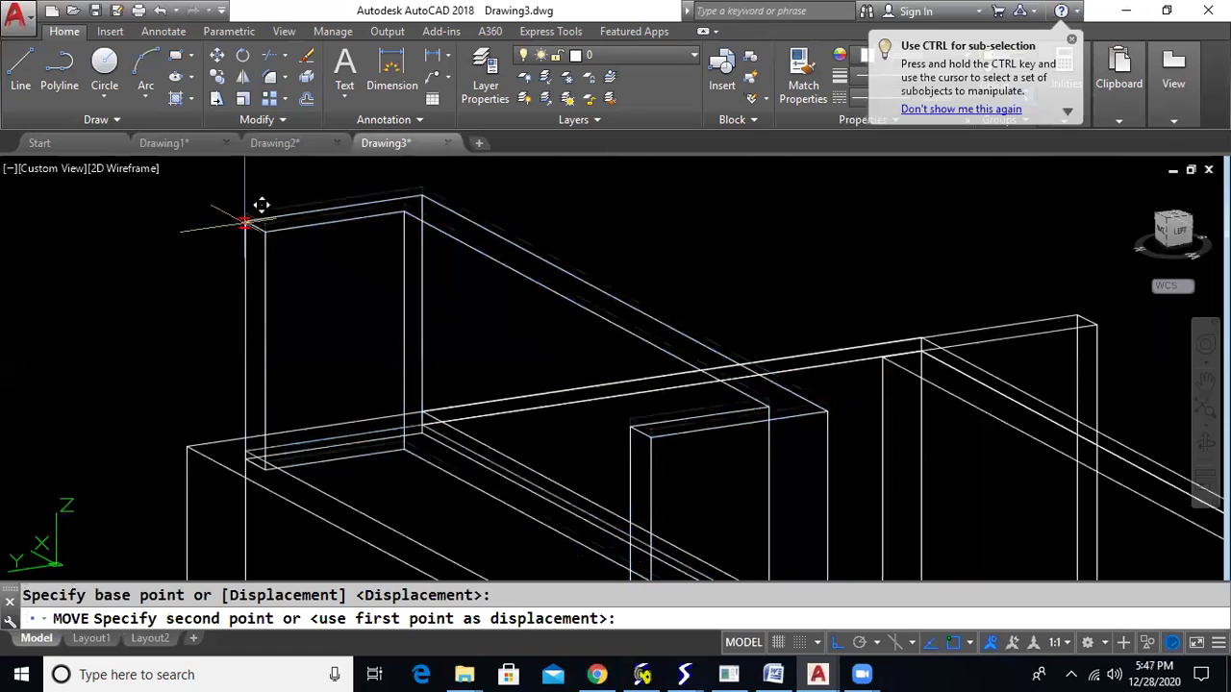
pyautogui.click(246, 308)
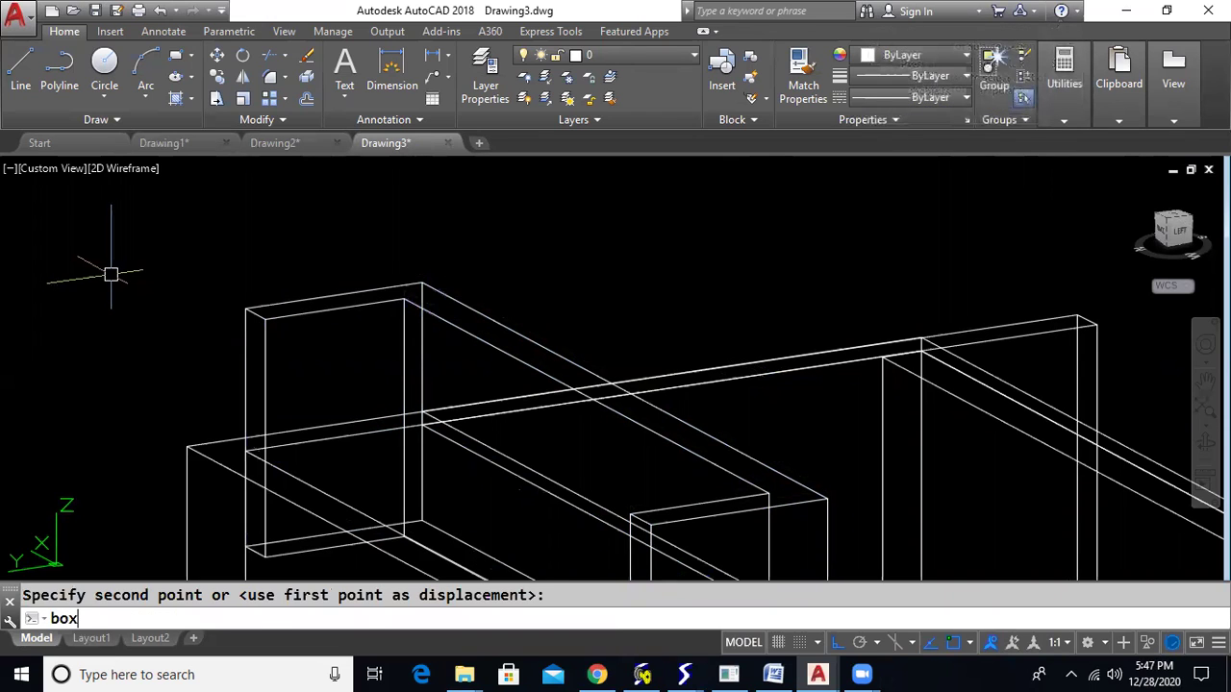
# Step: Draw a thin box covering the raised three-sided wall, between its opposite outer top corners
pyautogui.press('Return')
pyautogui.scroll(4, 271, 305)
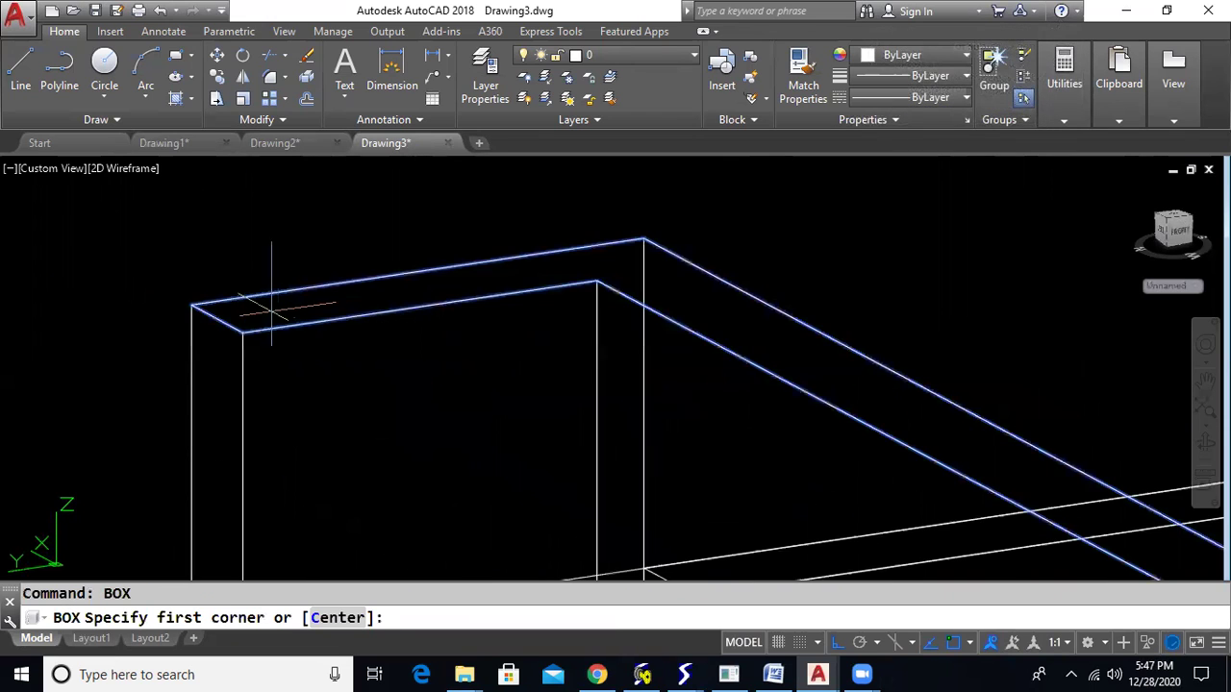
pyautogui.click(192, 306)
pyautogui.scroll(-3, 632, 453)
pyautogui.scroll(4, 797, 413)
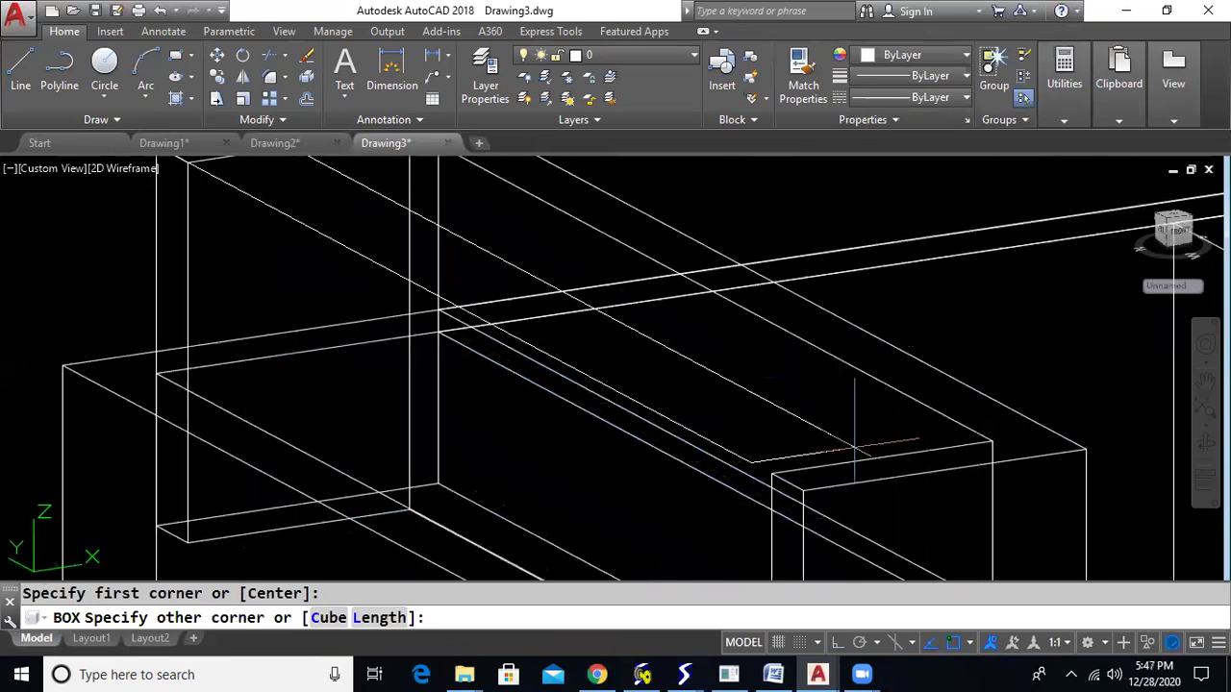
pyautogui.click(1084, 442)
pyautogui.click(1084, 435)
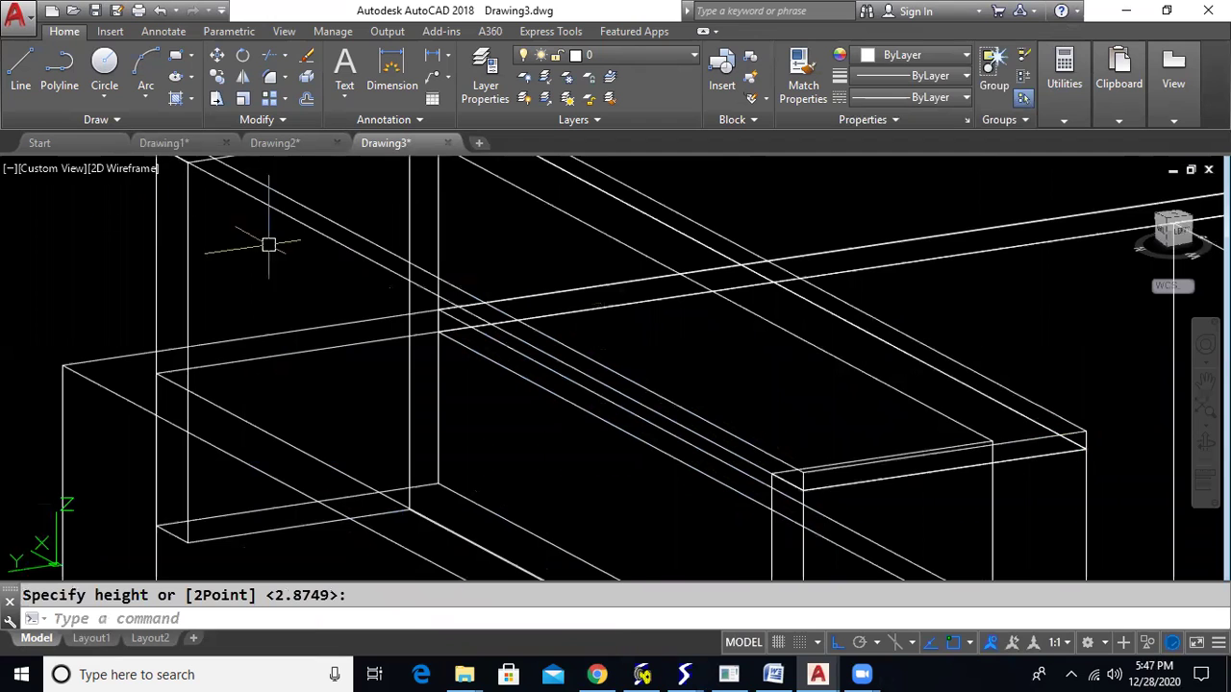
# Step: Apply the Realistic visual style and orbit out to view the whole model with the raised, covered section
pyautogui.click(121, 168)
pyautogui.click(178, 273)
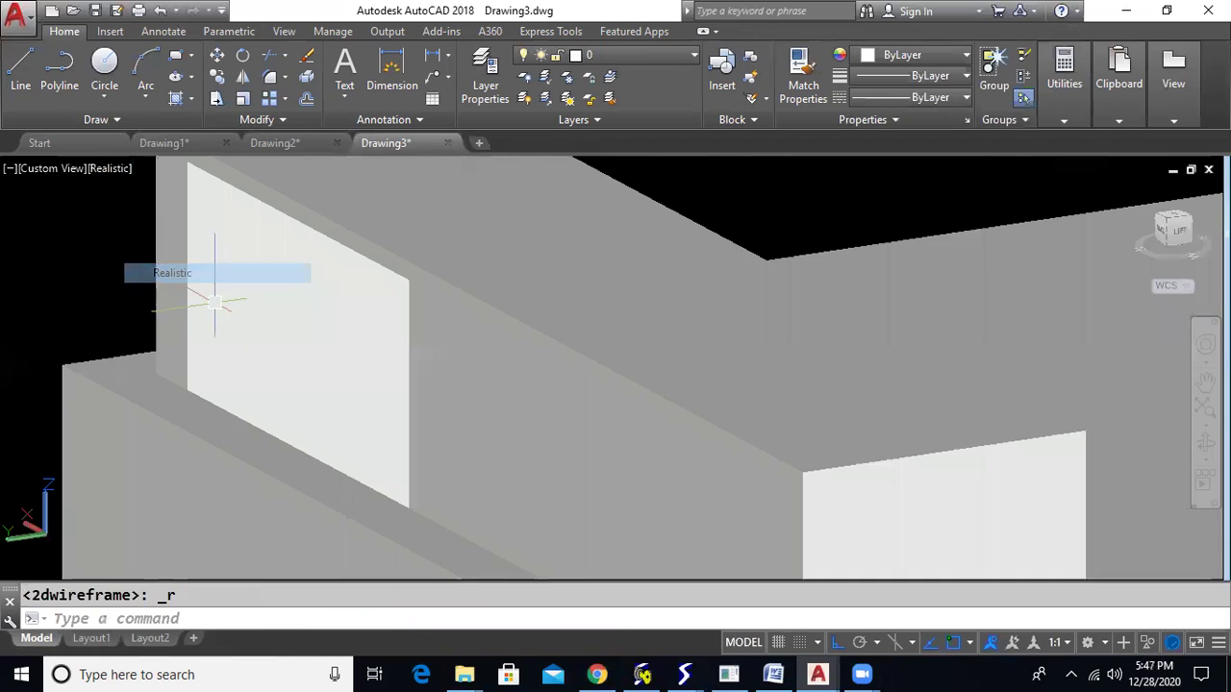
pyautogui.scroll(-3, 322, 454)
pyautogui.moveTo(322, 454)
pyautogui.keyDown('shift'); pyautogui.mouseDown(button='middle')
pyautogui.moveTo(580, 398)
pyautogui.moveTo(513, 346)
pyautogui.moveTo(331, 430)
pyautogui.moveTo(187, 459)
pyautogui.moveTo(472, 373)
pyautogui.moveTo(432, 440)
pyautogui.moveTo(333, 375)
pyautogui.moveTo(225, 404)
pyautogui.moveTo(308, 448)
pyautogui.moveTo(461, 429)
pyautogui.moveTo(424, 498)
pyautogui.moveTo(426, 530)
pyautogui.moveTo(475, 498)
pyautogui.moveTo(365, 445)
pyautogui.moveTo(410, 388)
pyautogui.moveTo(442, 414)
pyautogui.moveTo(462, 372)
pyautogui.moveTo(563, 439)
pyautogui.moveTo(577, 414)
pyautogui.moveTo(557, 489)
pyautogui.moveTo(414, 452)
pyautogui.moveTo(230, 446)
pyautogui.moveTo(461, 426)
pyautogui.moveTo(355, 492)
pyautogui.moveTo(539, 413)
pyautogui.mouseUp(button='middle'); pyautogui.keyUp('shift')
pyautogui.scroll(-5, 460, 429)
pyautogui.scroll(6, 558, 399)
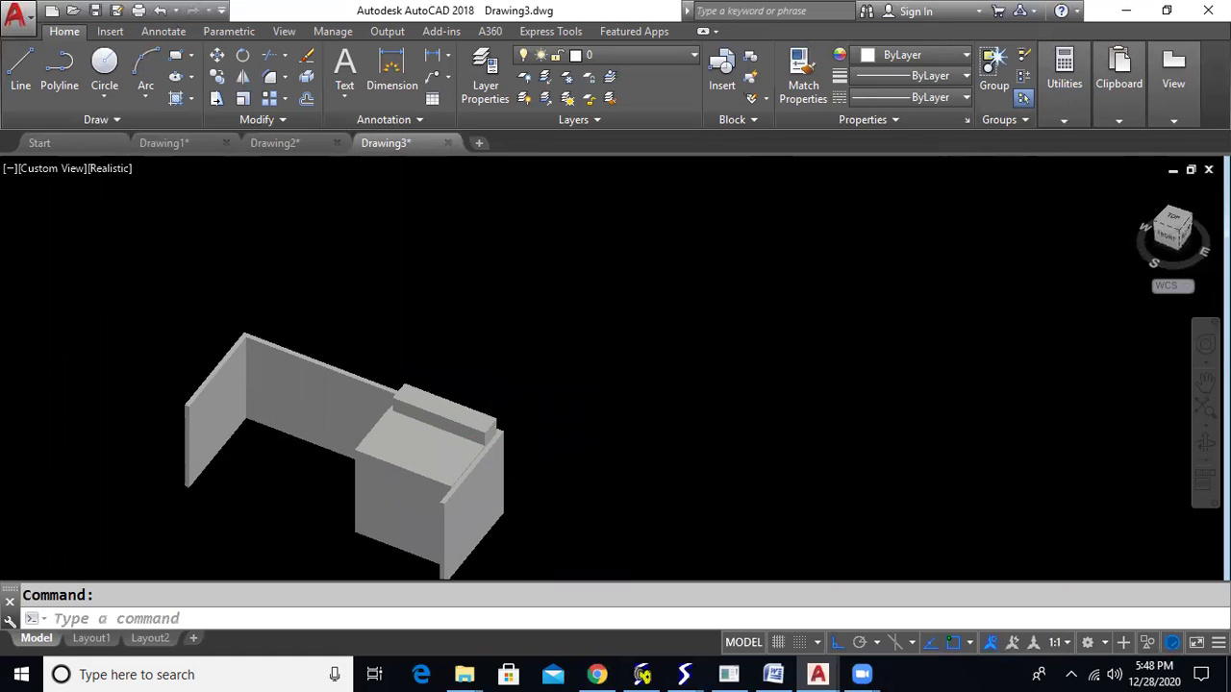
# Step: Draw a small flat rectangle just above the raised covered section in the Front view
pyautogui.click(37, 168)
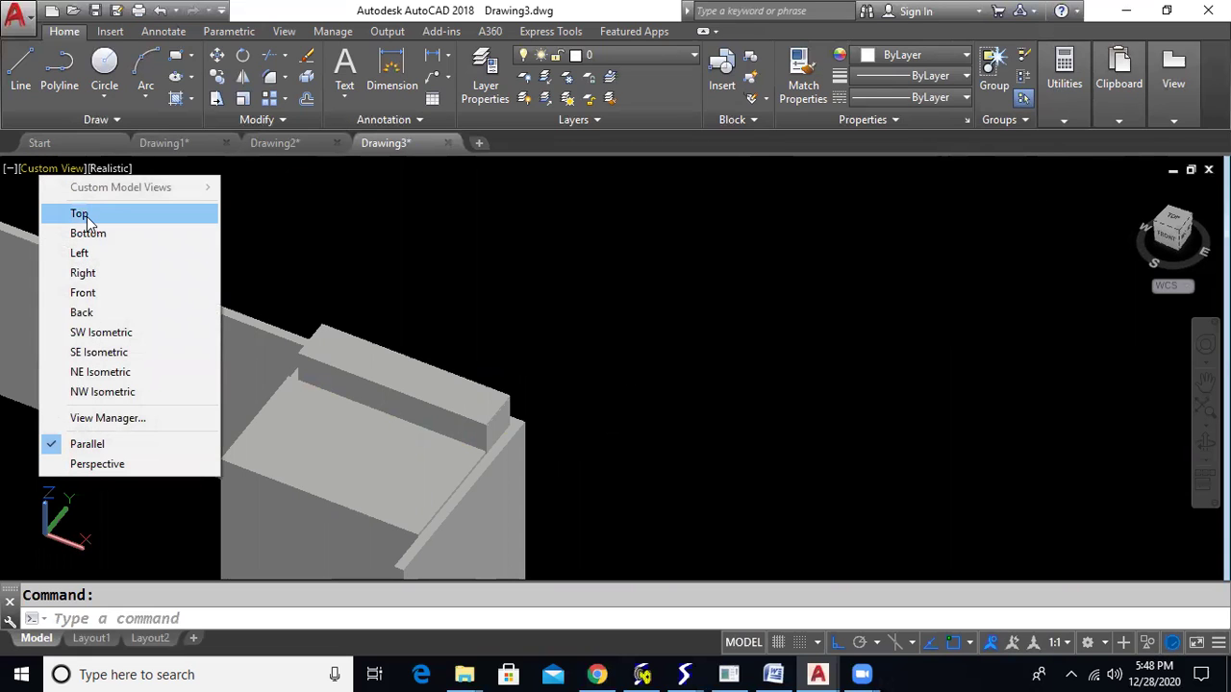
pyautogui.click(81, 214)
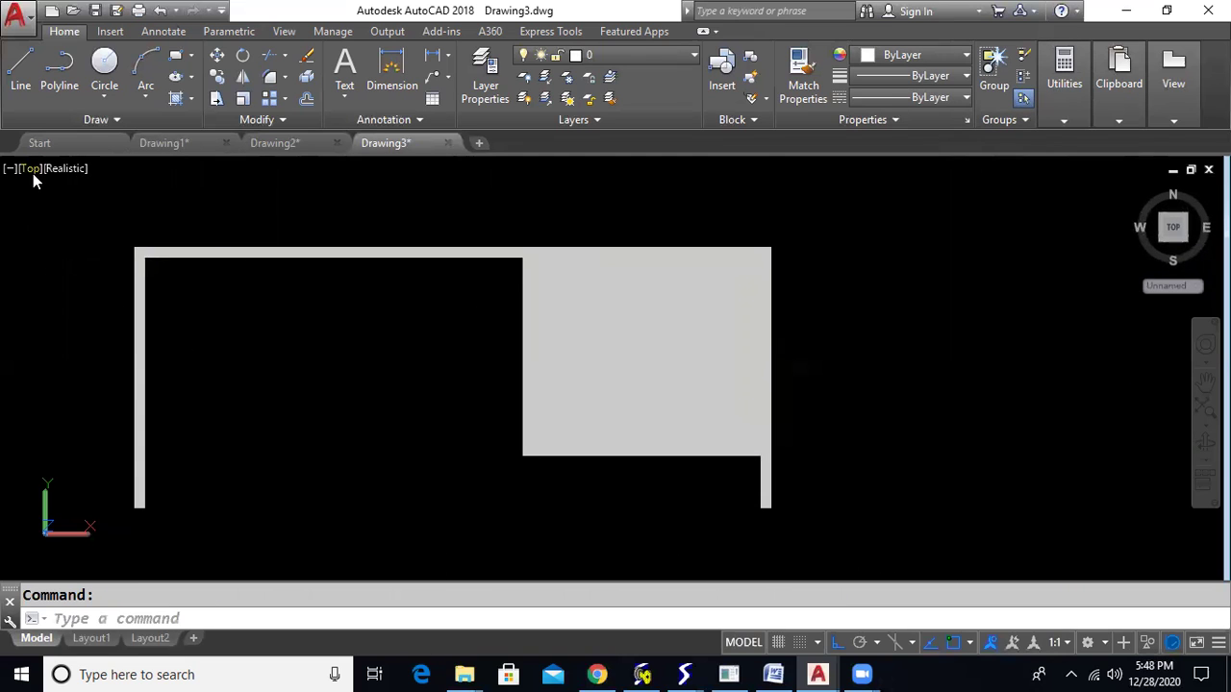
pyautogui.click(33, 171)
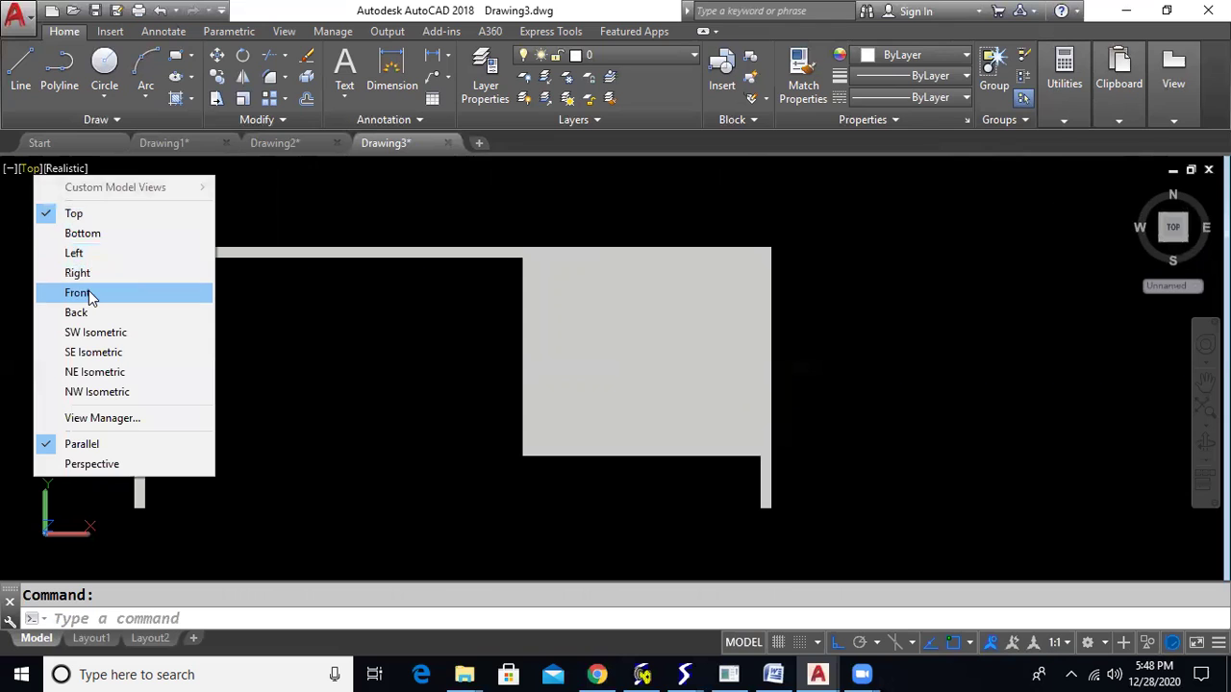
pyautogui.click(87, 291)
pyautogui.scroll(-3, 446, 275)
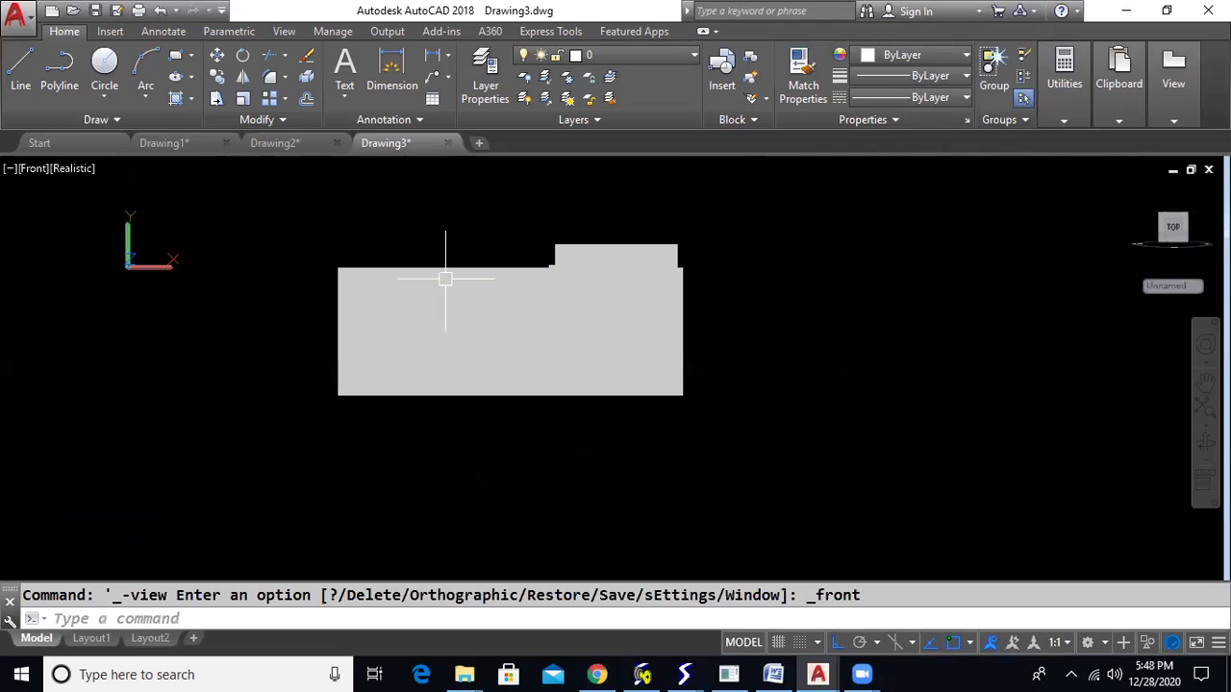
pyautogui.moveTo(445, 275); pyautogui.dragTo(317, 349, button='middle')
pyautogui.scroll(4, 442, 308)
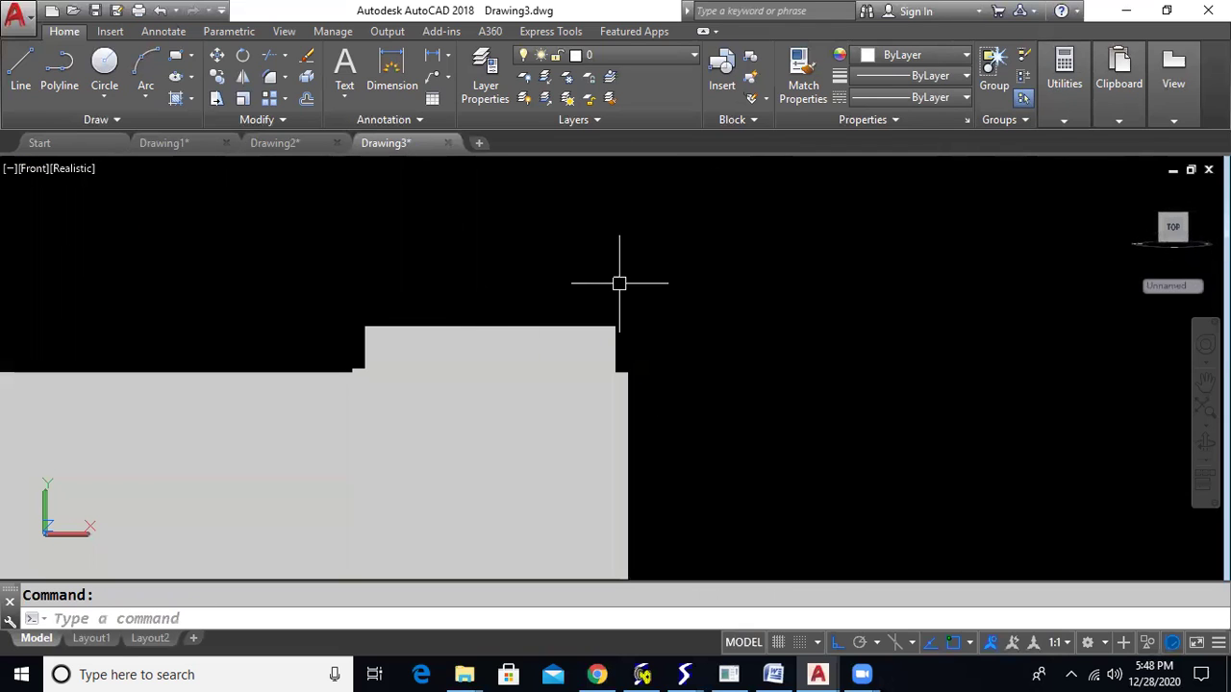
pyautogui.write('rec')
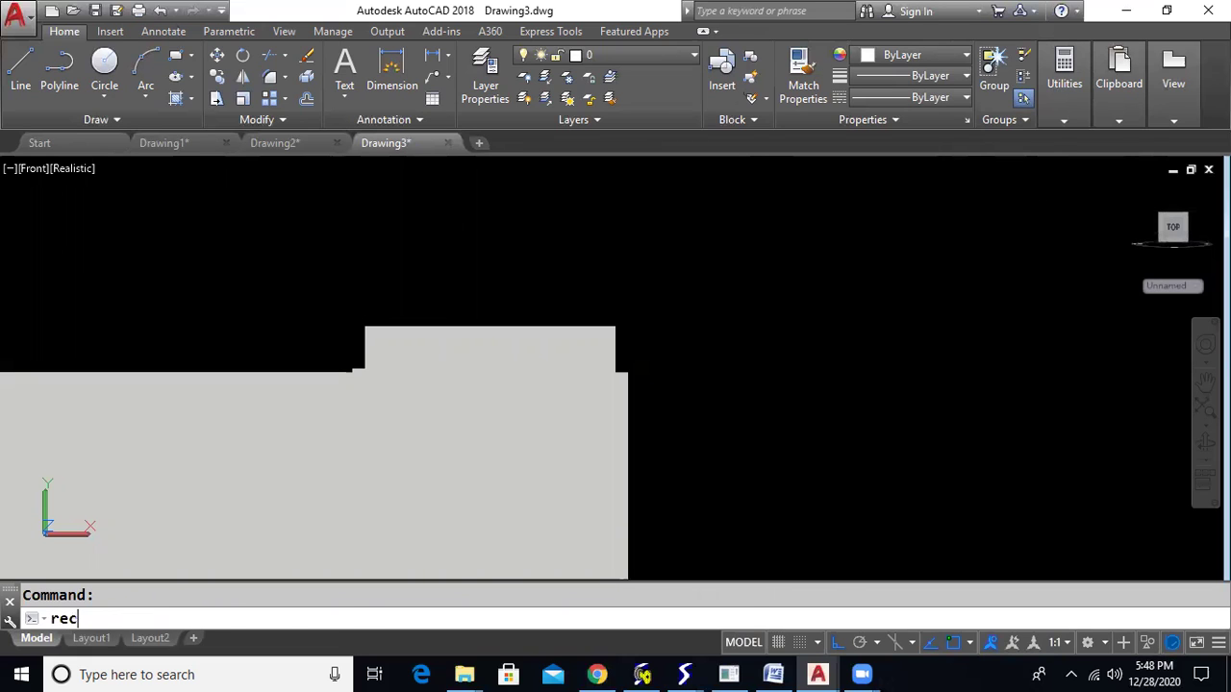
pyautogui.press('Return')
pyautogui.scroll(3, 462, 297)
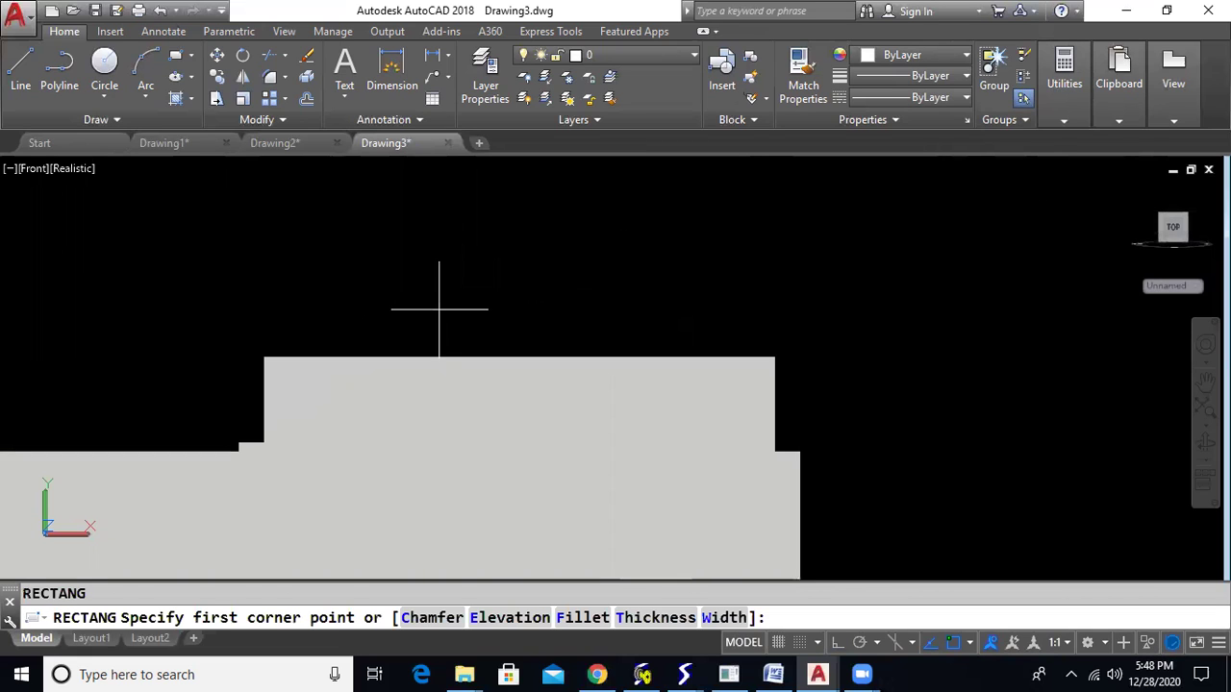
pyautogui.click(437, 313)
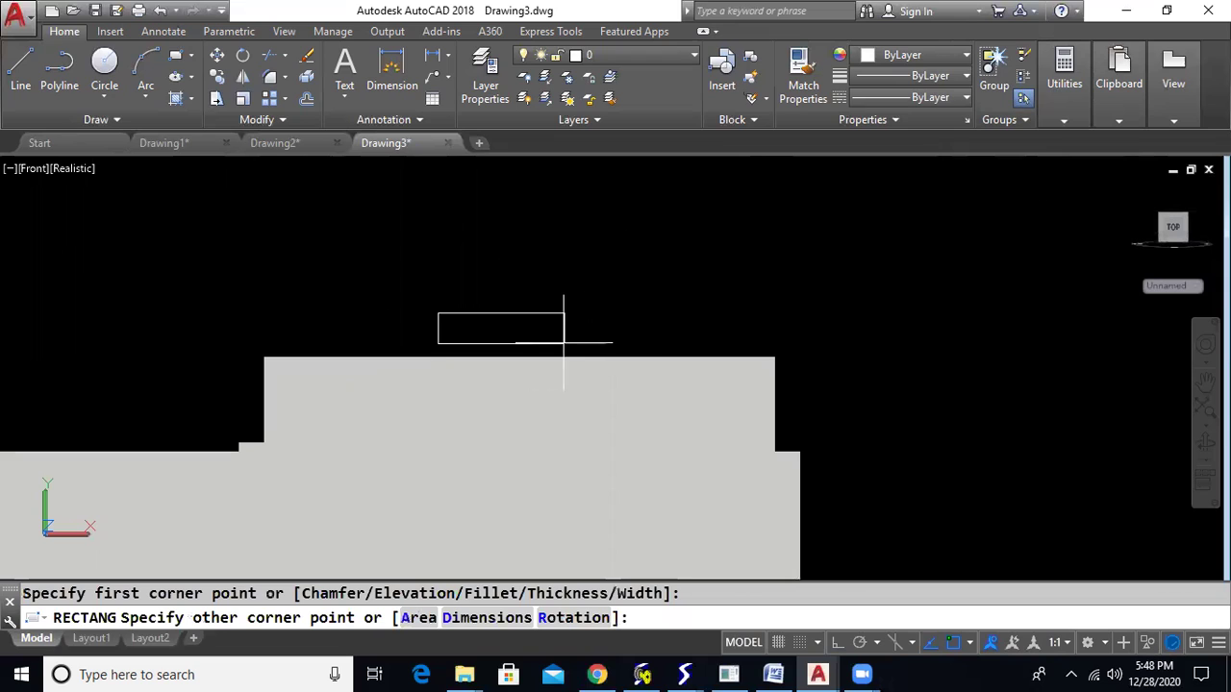
pyautogui.scroll(3, 552, 334)
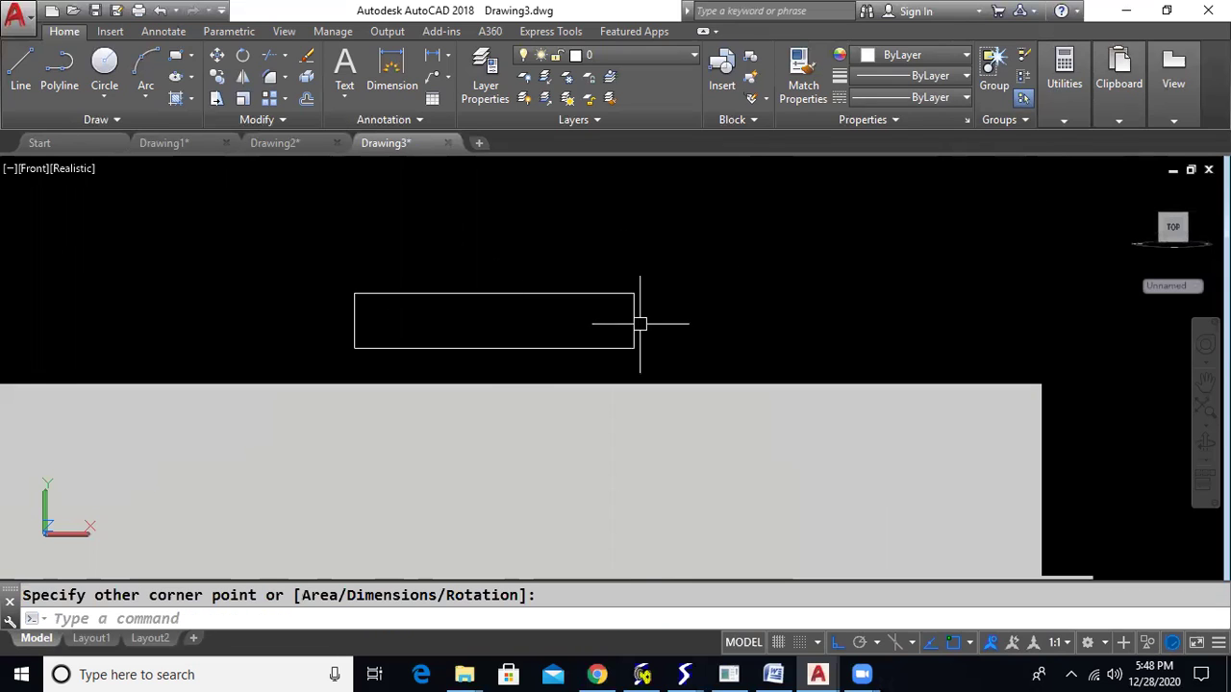
# Step: Fillet the rectangle's upper right corner in Trim mode with a radius of 0.3
pyautogui.write('fillet')
pyautogui.press('Return')
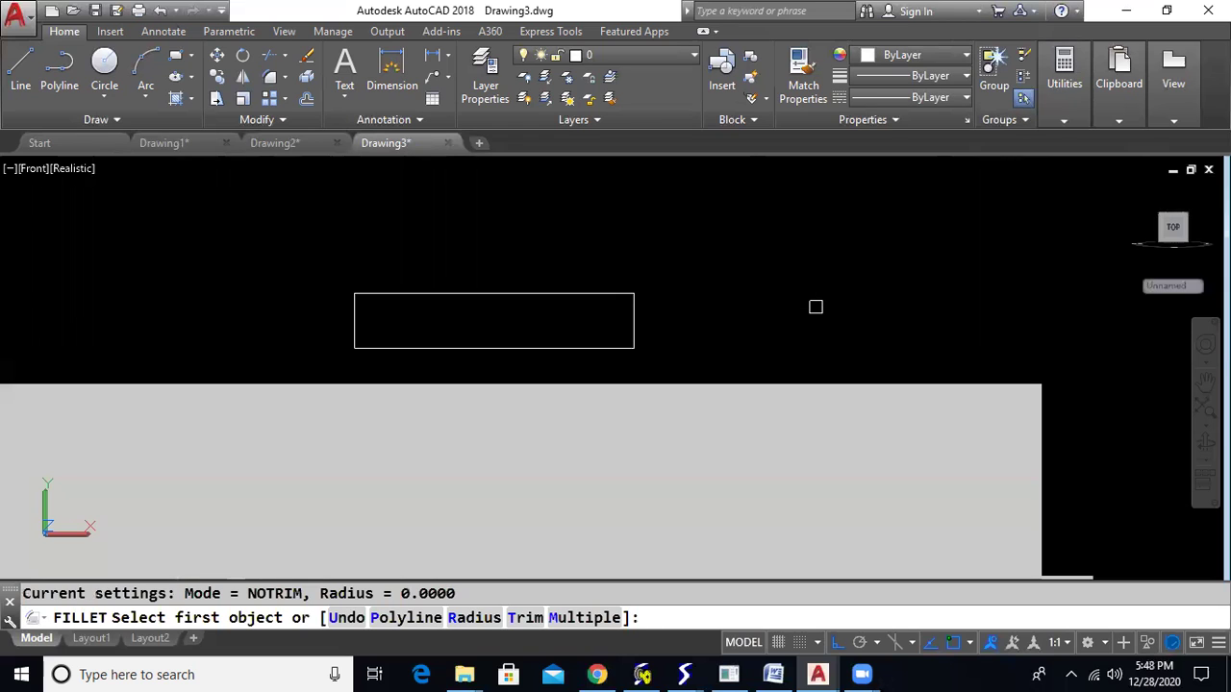
pyautogui.click(527, 617)
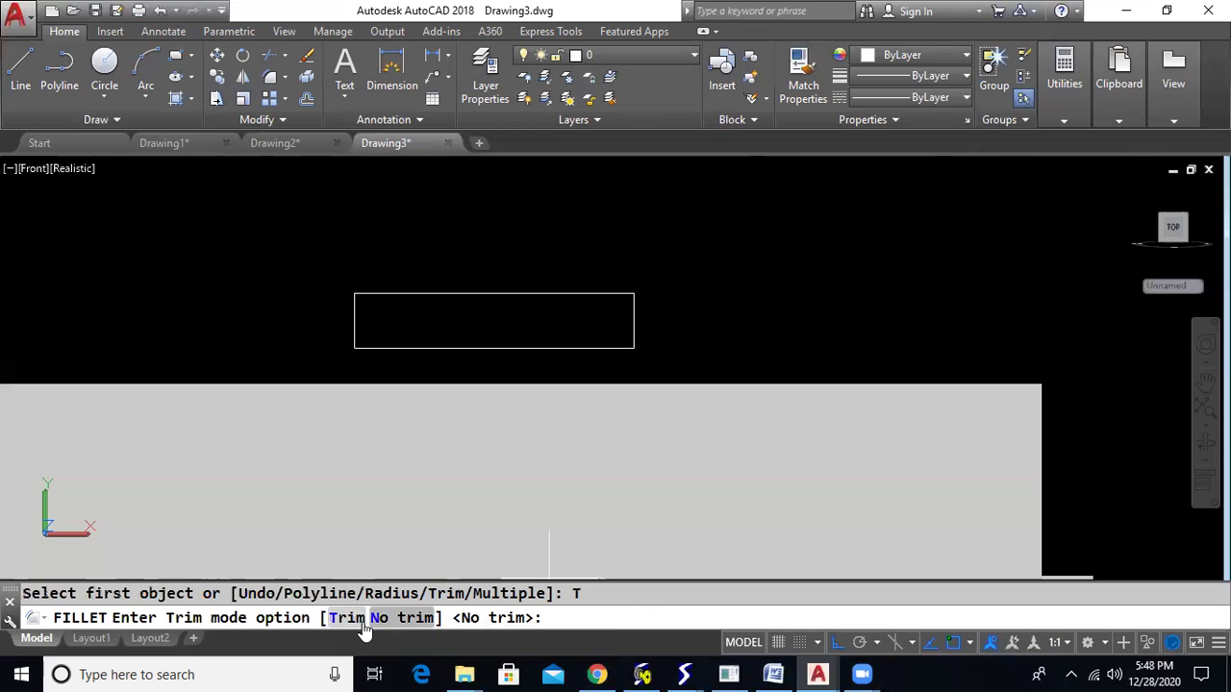
pyautogui.click(348, 618)
pyautogui.click(473, 619)
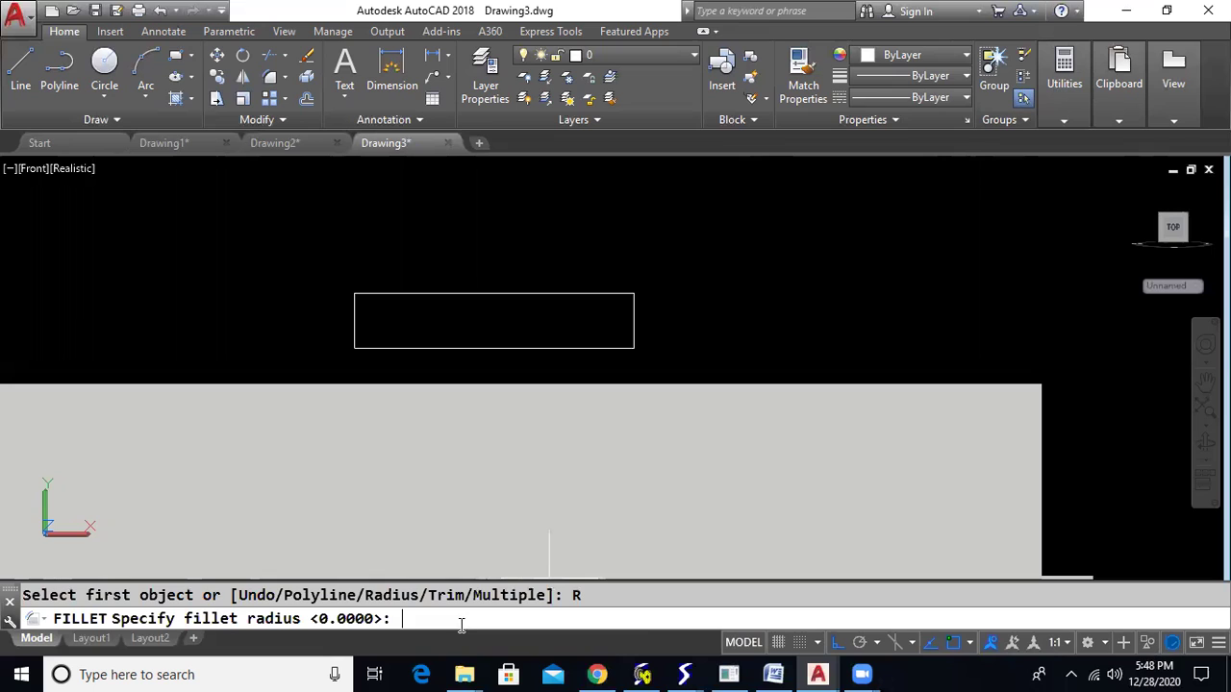
pyautogui.write('1')
pyautogui.press('Return')
pyautogui.click(580, 293)
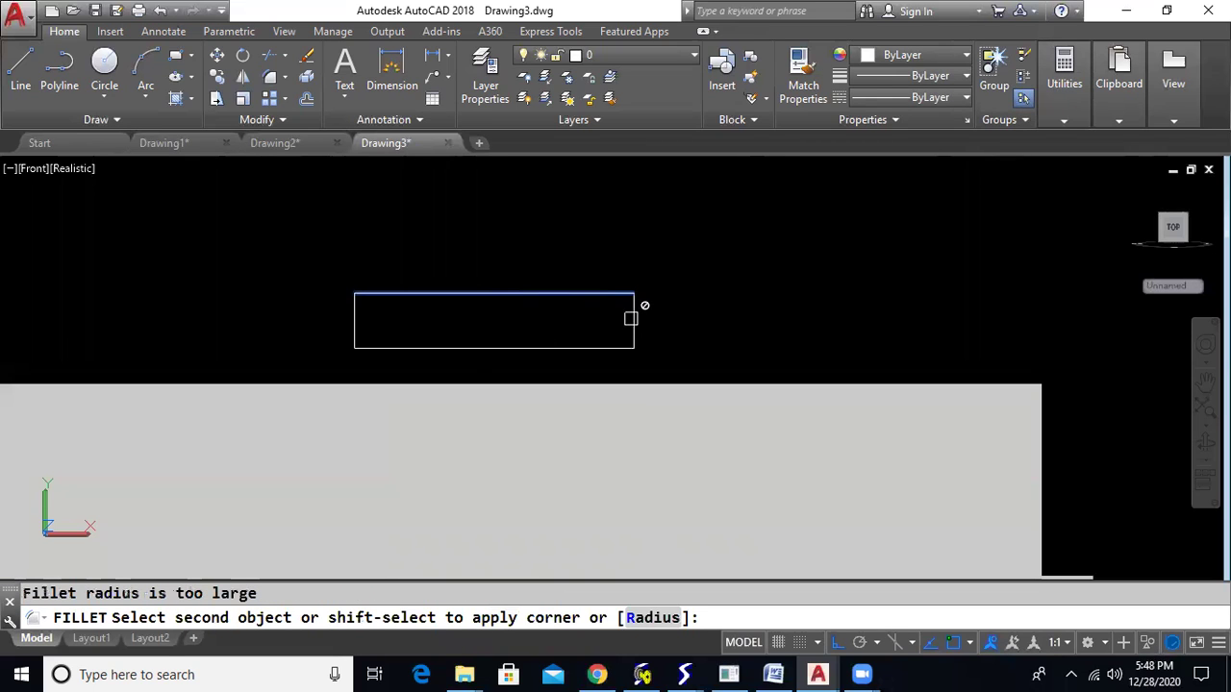
pyautogui.click(644, 621)
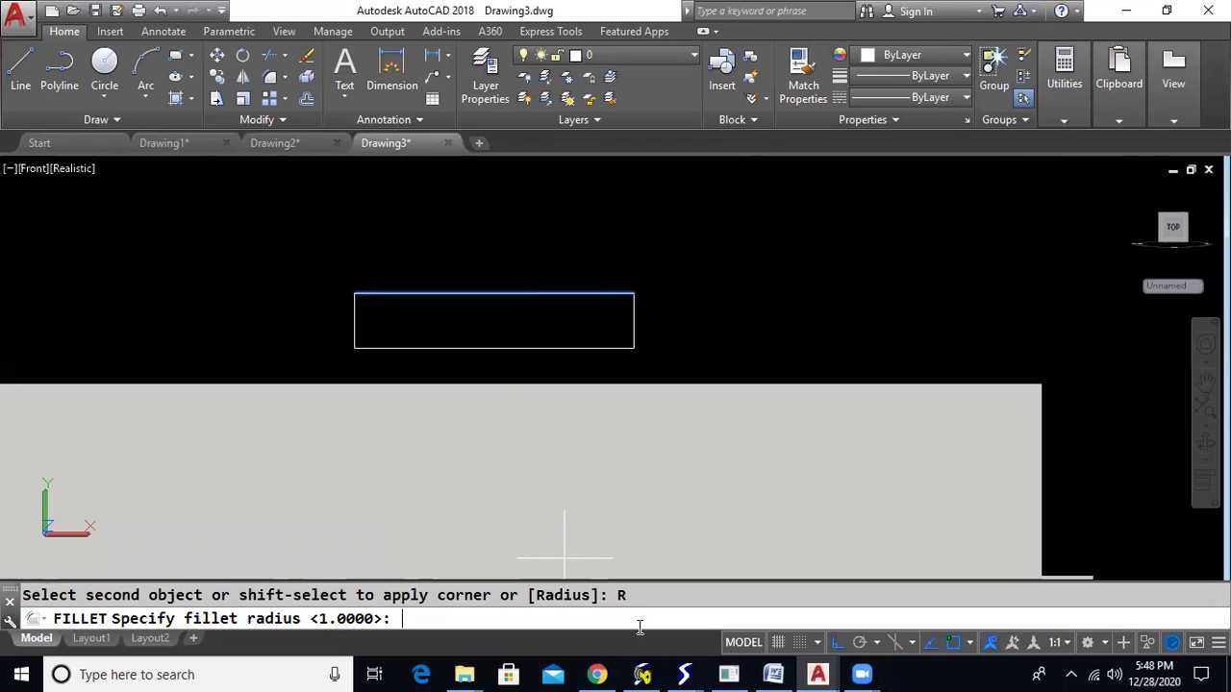
pyautogui.write('0.1')
pyautogui.press('Return')
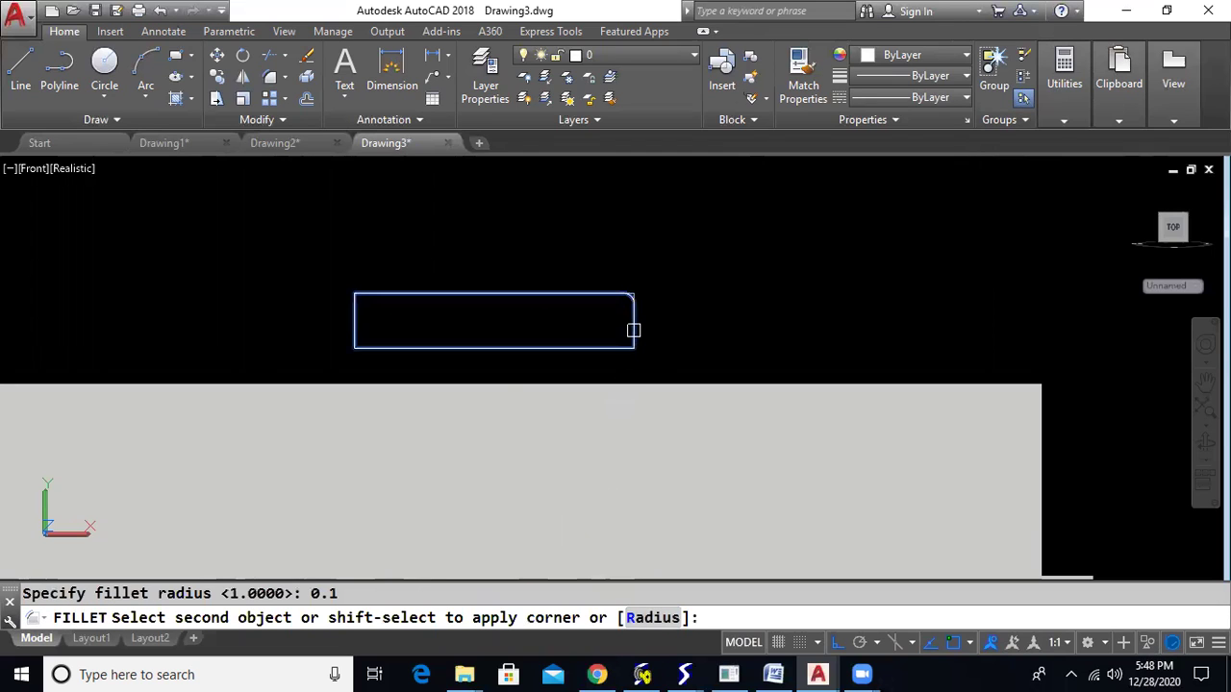
pyautogui.click(654, 618)
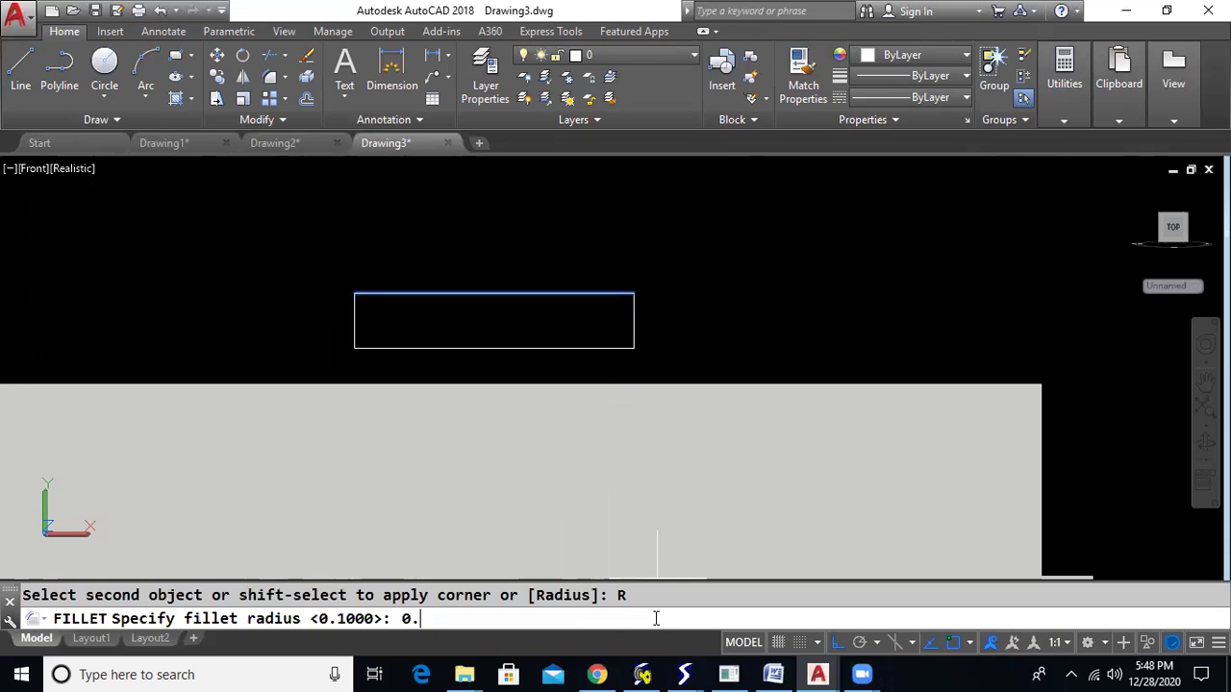
pyautogui.press('Return')
pyautogui.click(636, 321)
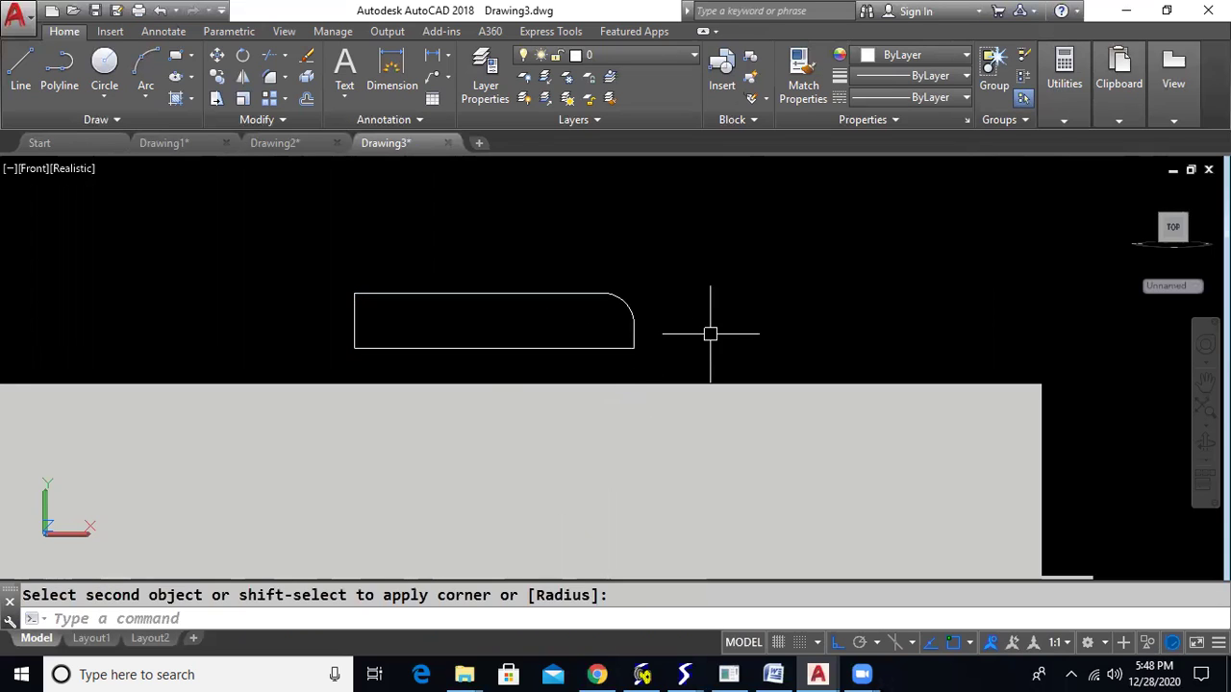
# Step: Fillet the rectangle's upper left corner with the same 0.3 radius and leave the command
pyautogui.press('Return')
pyautogui.click(404, 294)
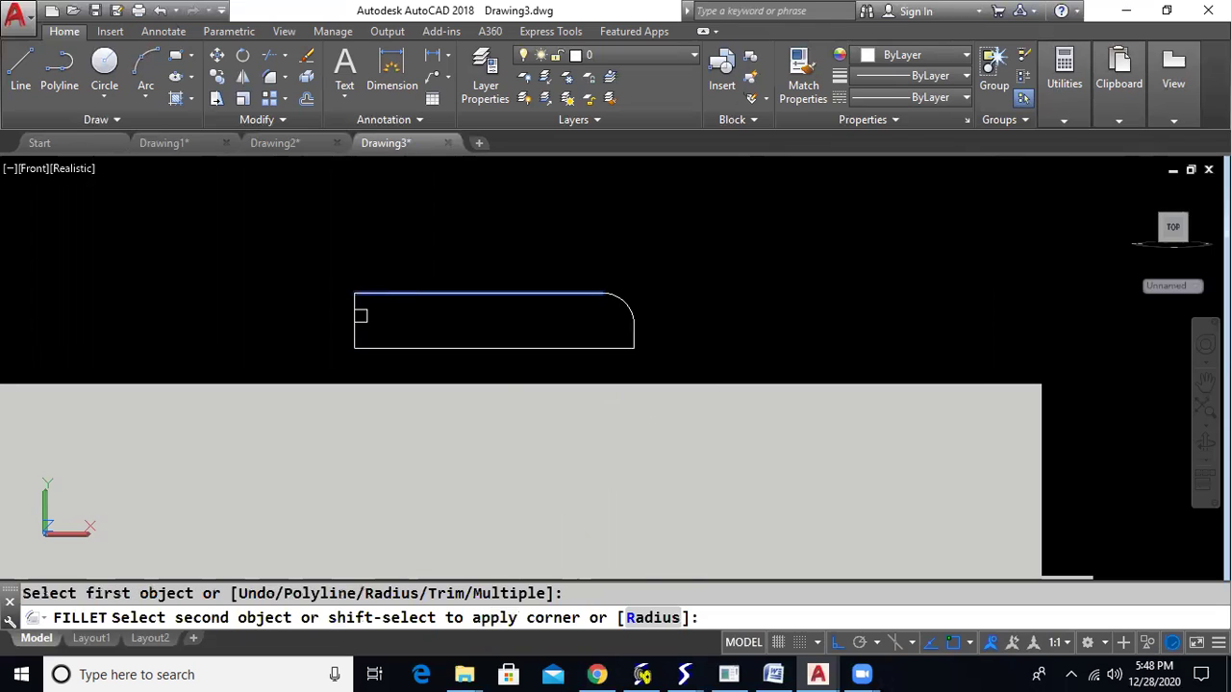
pyautogui.click(355, 317)
pyautogui.press('Return')
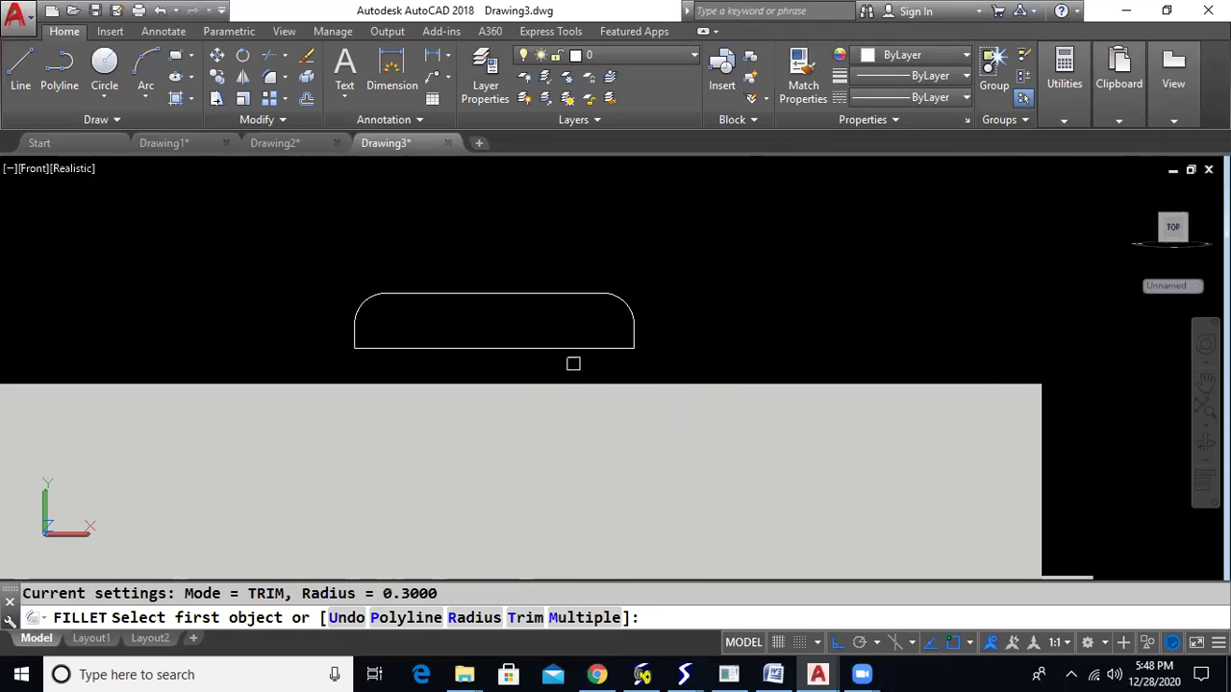
pyautogui.press('Escape')
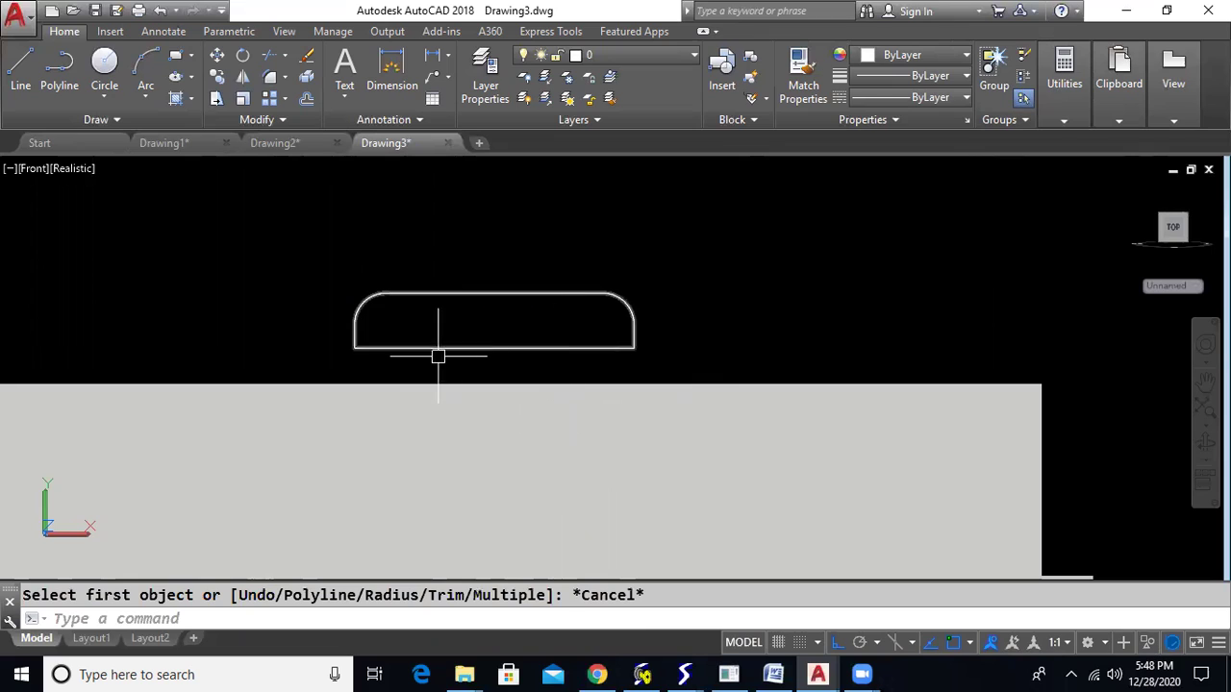
# Step: Explode the rounded rectangle and delete its bottom edge to leave an open handle outline
pyautogui.write('x')
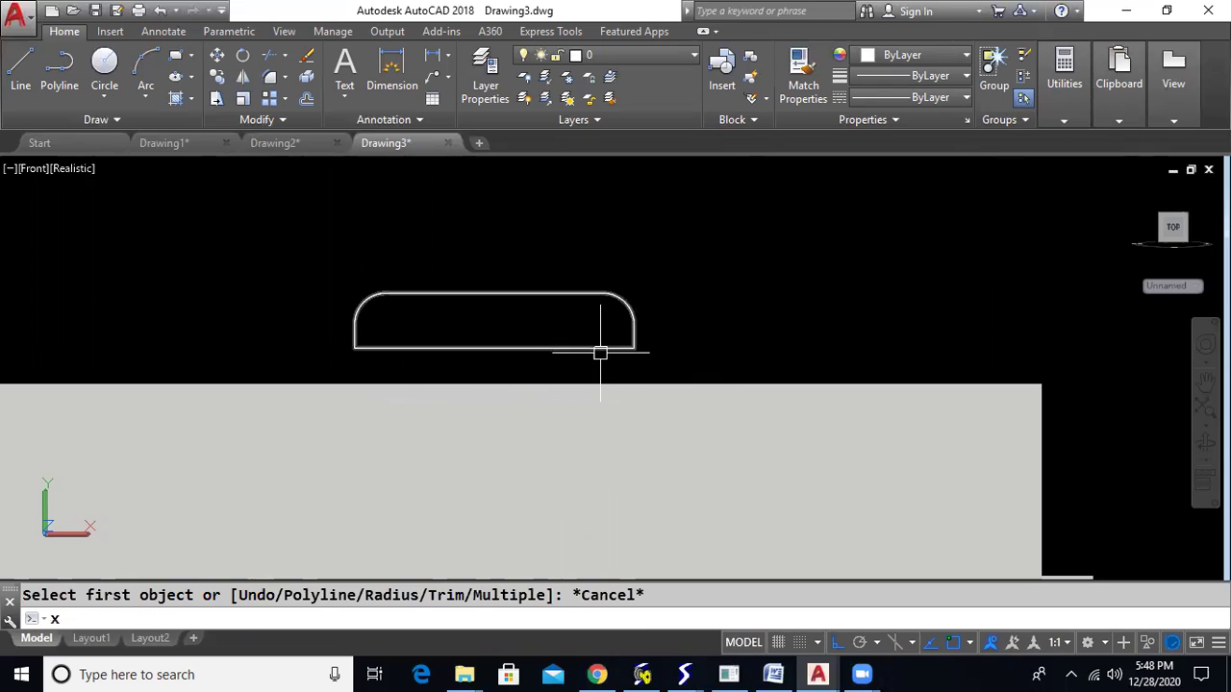
pyautogui.press('Return')
pyautogui.click(601, 349)
pyautogui.press('Return')
pyautogui.click(601, 349)
pyautogui.press('Delete')
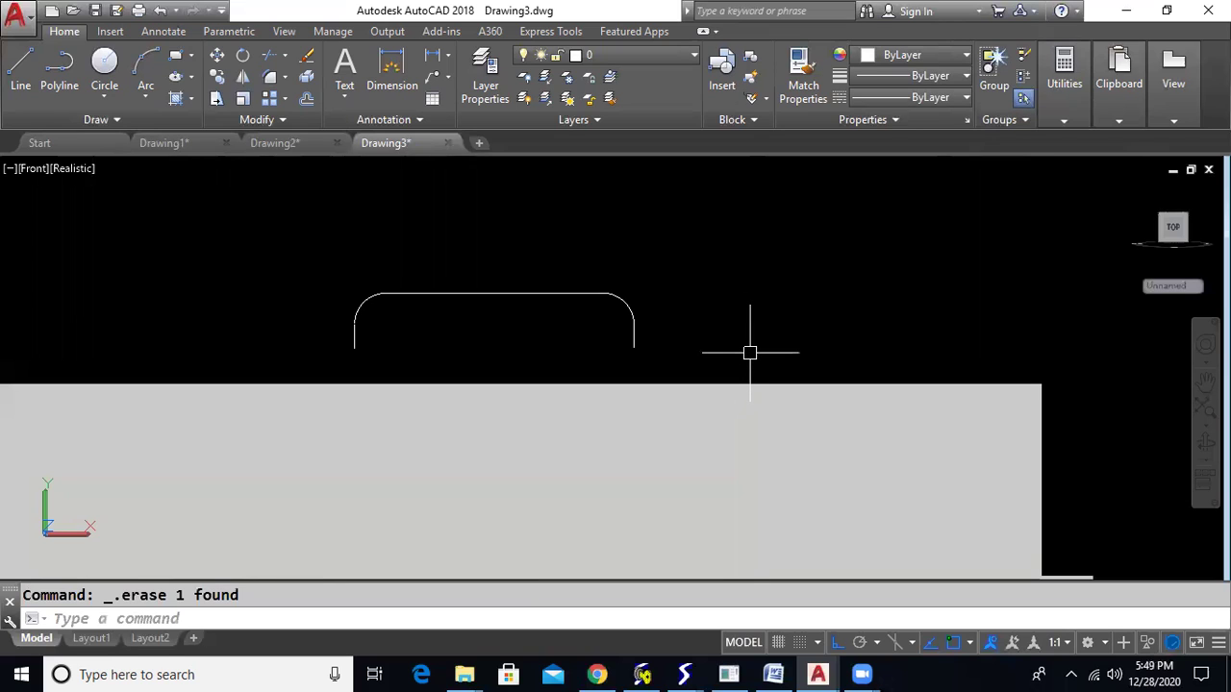
# Step: Join the remaining straight edges and arcs of the handle outline into a single polyline
pyautogui.write('joi')
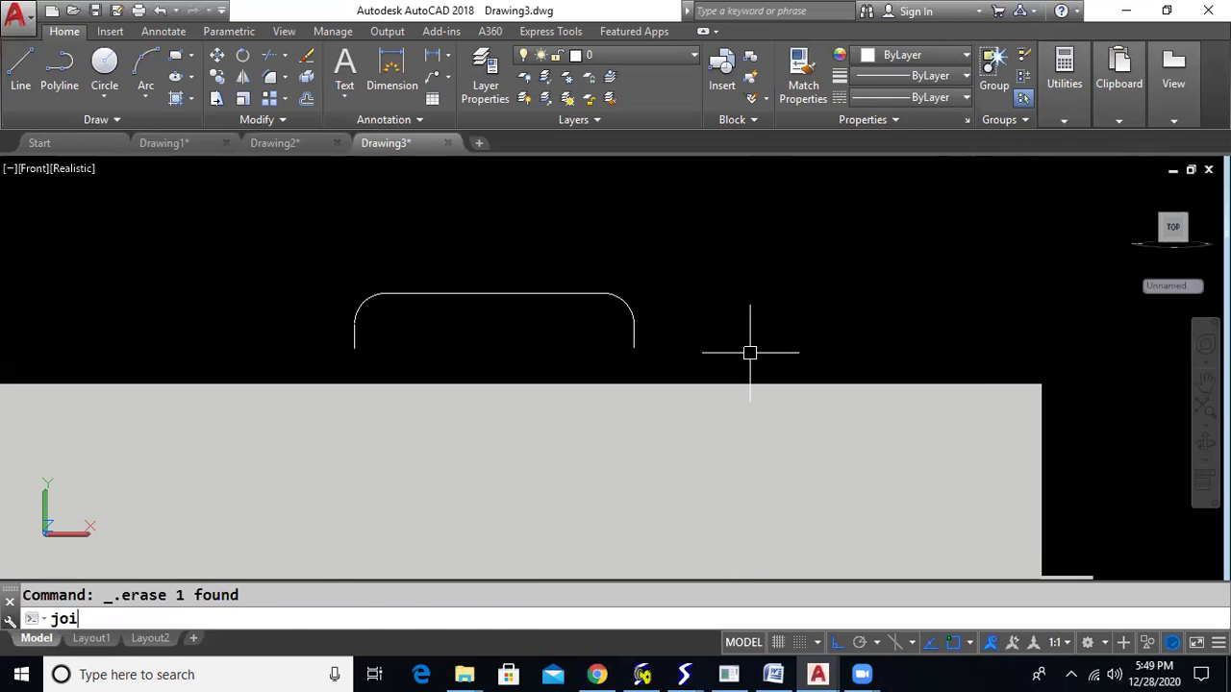
pyautogui.write('n')
pyautogui.press('Return')
pyautogui.click(353, 336)
pyautogui.click(360, 304)
pyautogui.click(433, 297)
pyautogui.click(636, 336)
pyautogui.press('Return')
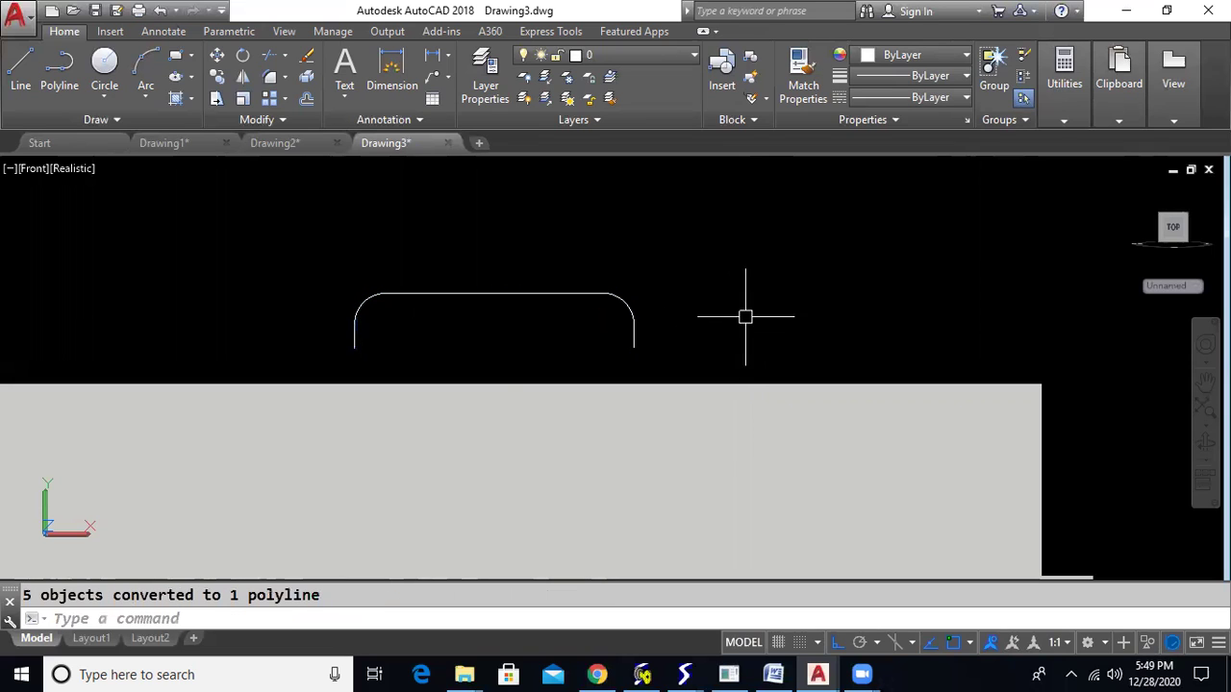
# Step: Draw a small circle with a radius of about 0.06 to the right of the handle outline
pyautogui.write('c')
pyautogui.press('Return')
pyautogui.click(709, 337)
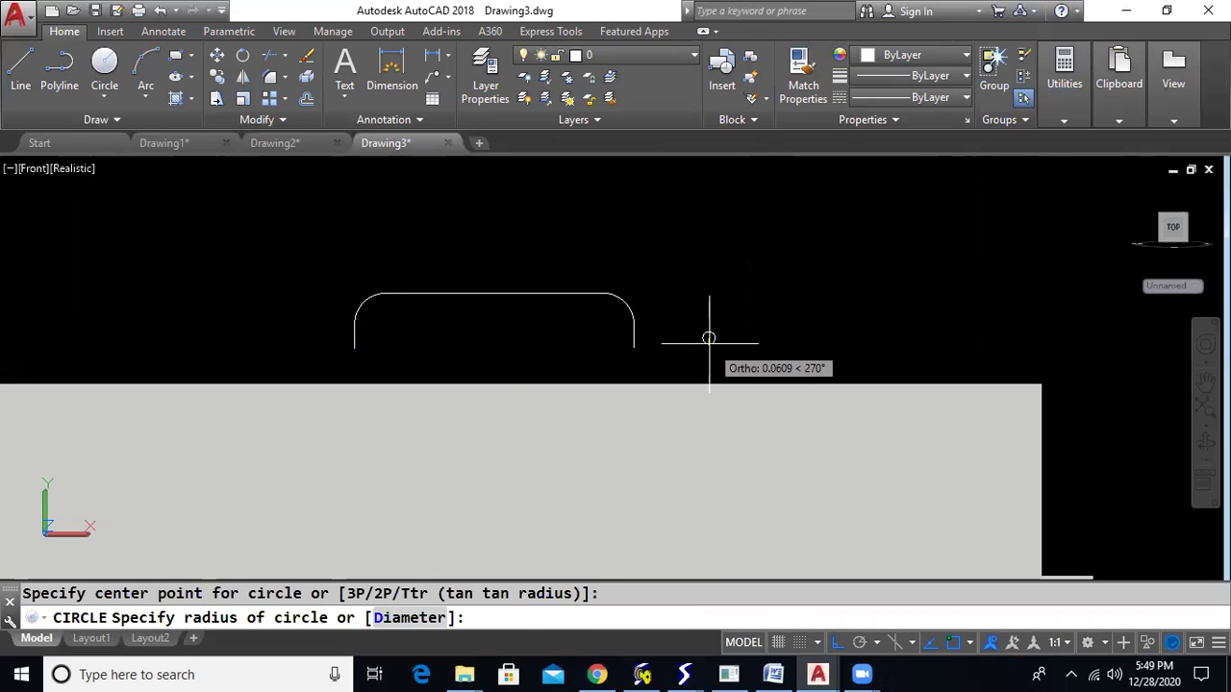
pyautogui.click(709, 342)
# Step: Sweep the small circle along the handle polyline to form a solid tubular handle
pyautogui.write('swe')
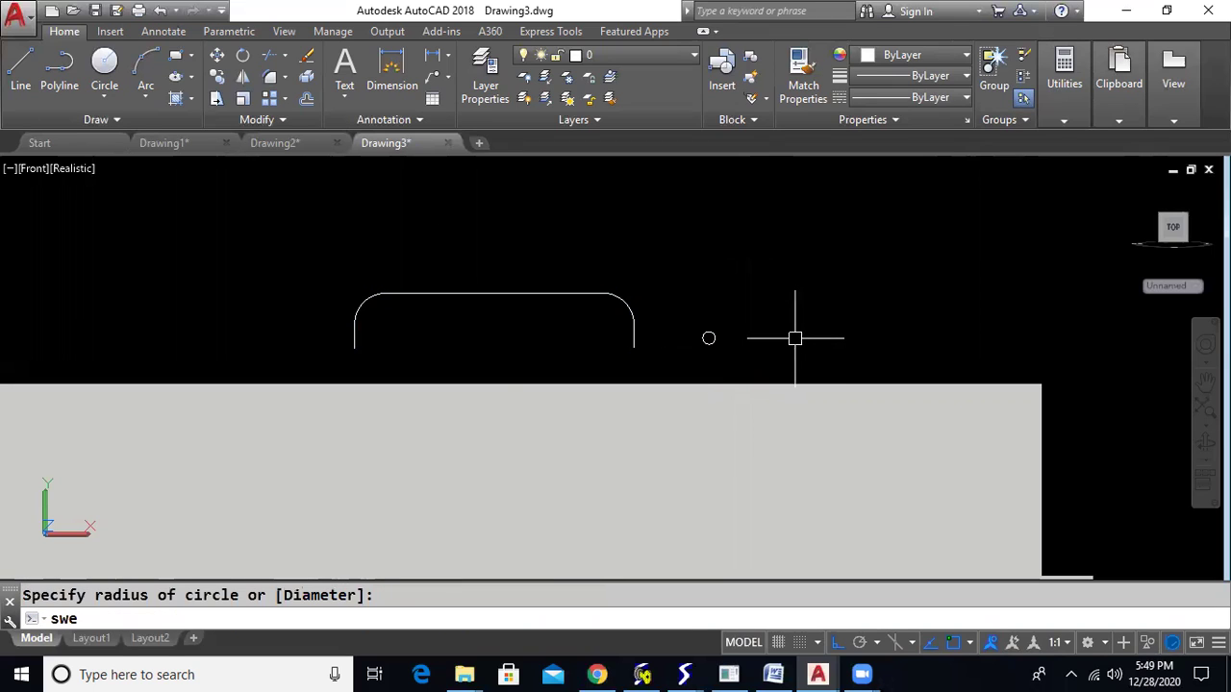
pyautogui.write('ep')
pyautogui.press('Return')
pyautogui.click(705, 337)
pyautogui.press('Return')
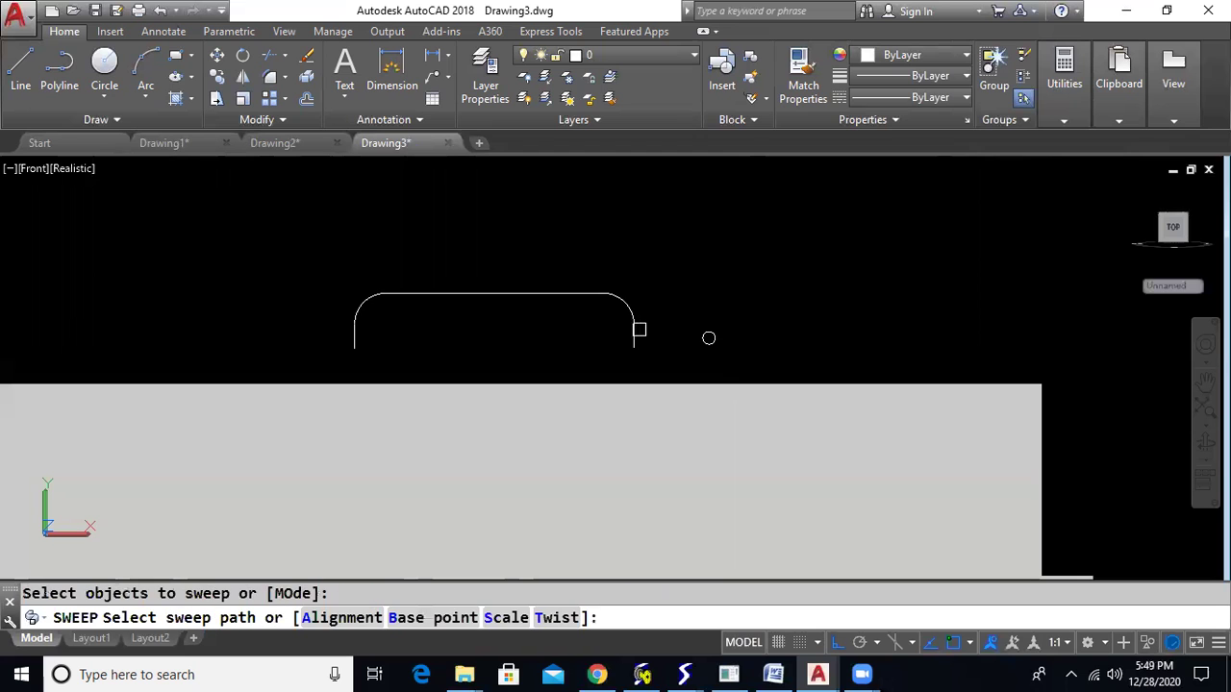
pyautogui.click(636, 335)
# Step: Draw a short lengthwise guide line on the top face of the raised section's cover
pyautogui.scroll(-1, 712, 358)
pyautogui.keyDown('shift'); pyautogui.moveTo(805, 399); pyautogui.dragTo(731, 428, button='middle'); pyautogui.keyUp('shift')
pyautogui.write('l')
pyautogui.press('Return')
pyautogui.scroll(5, 541, 279)
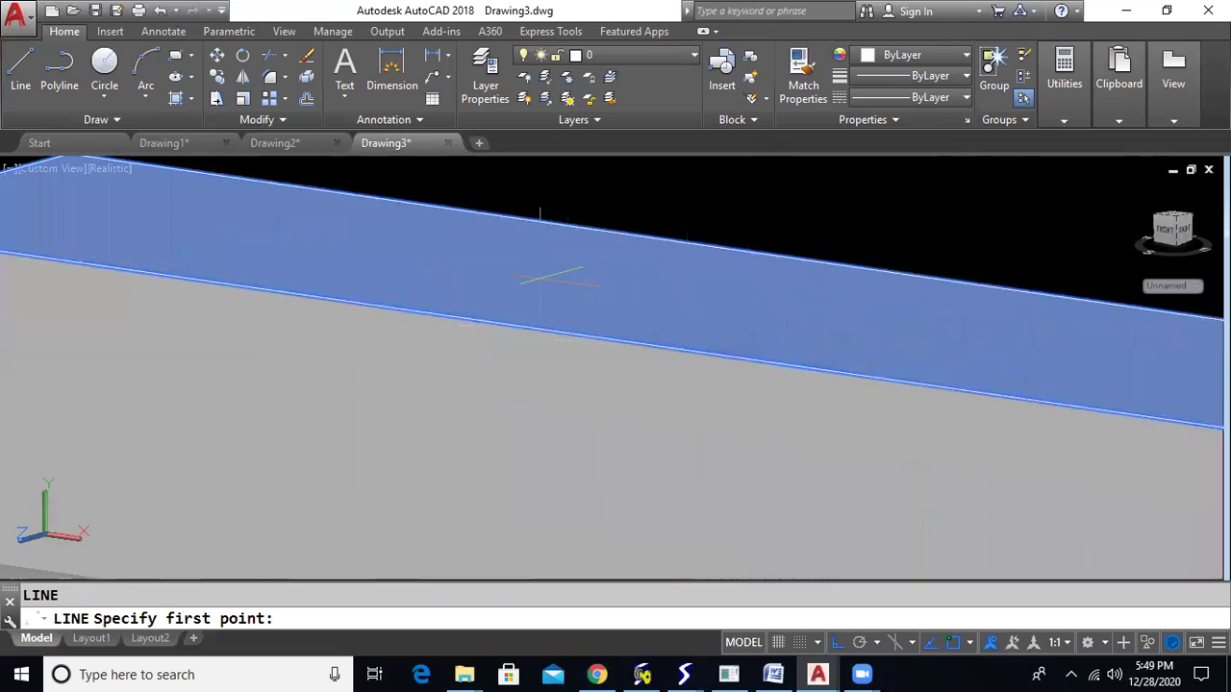
pyautogui.click(491, 269)
pyautogui.click(710, 300)
pyautogui.press('Escape')
# Step: Move the swept handle from the foot of its left leg to the left end of the guide line on the cover
pyautogui.write('m')
pyautogui.press('Return')
pyautogui.scroll(-5, 668, 381)
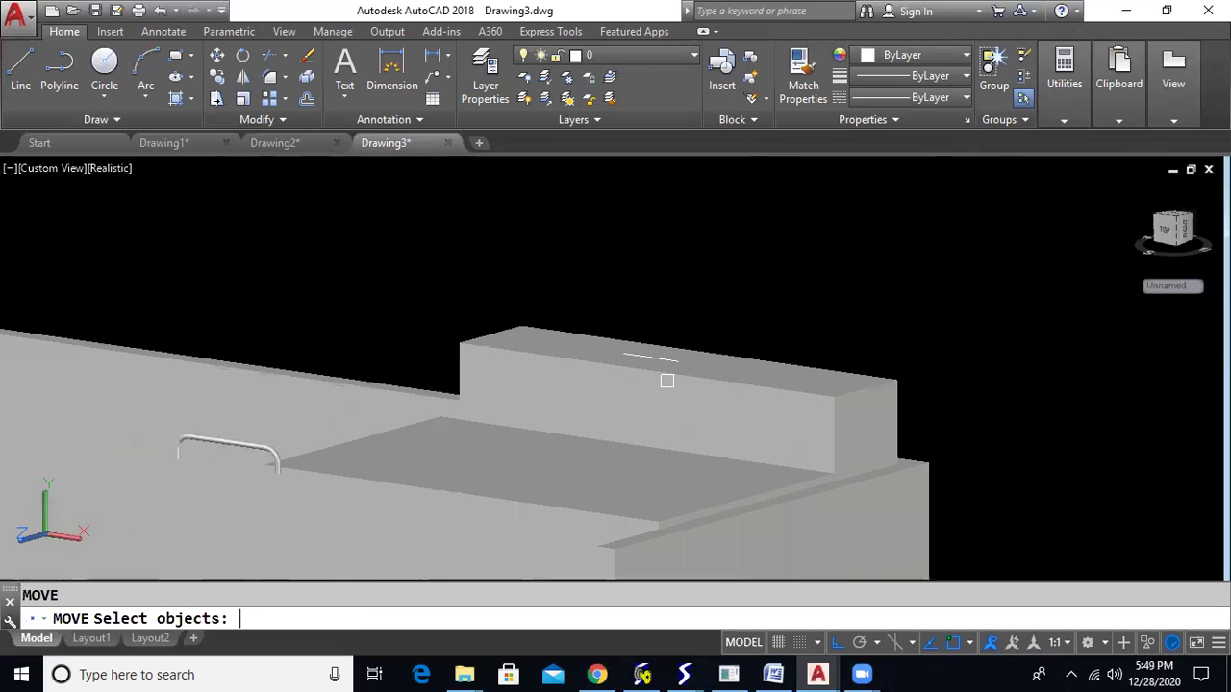
pyautogui.click(269, 448)
pyautogui.press('Return')
pyautogui.scroll(5, 197, 450)
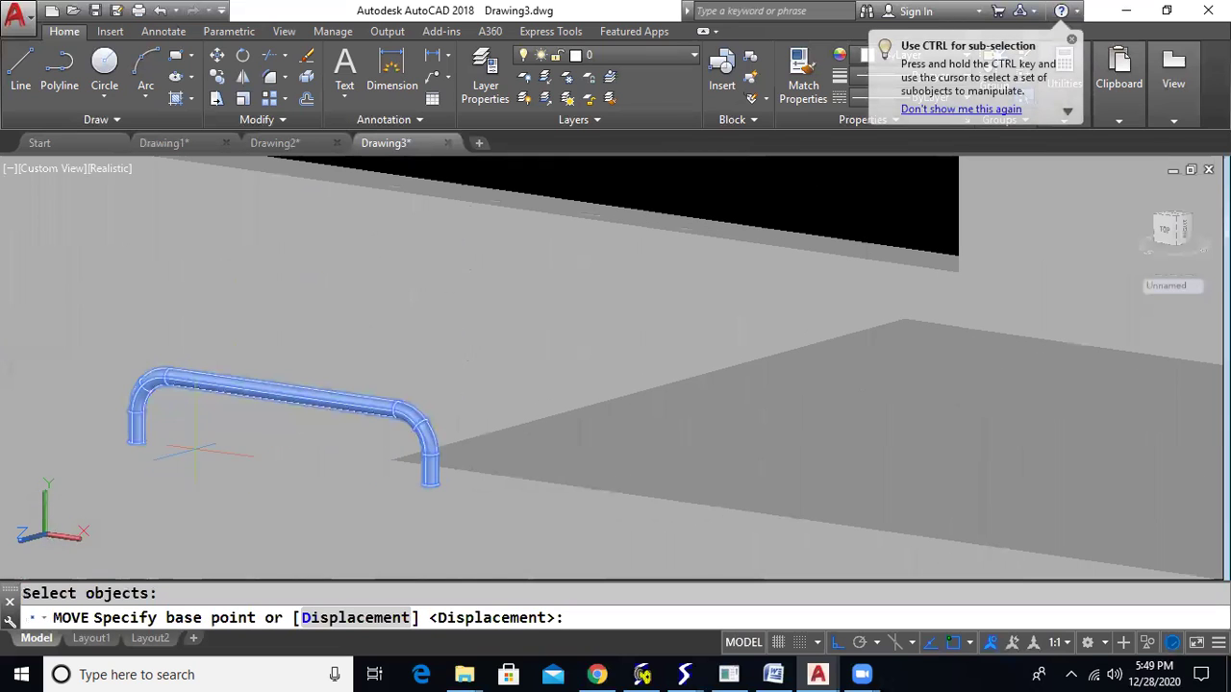
pyautogui.click(168, 416)
pyautogui.scroll(-4, 786, 338)
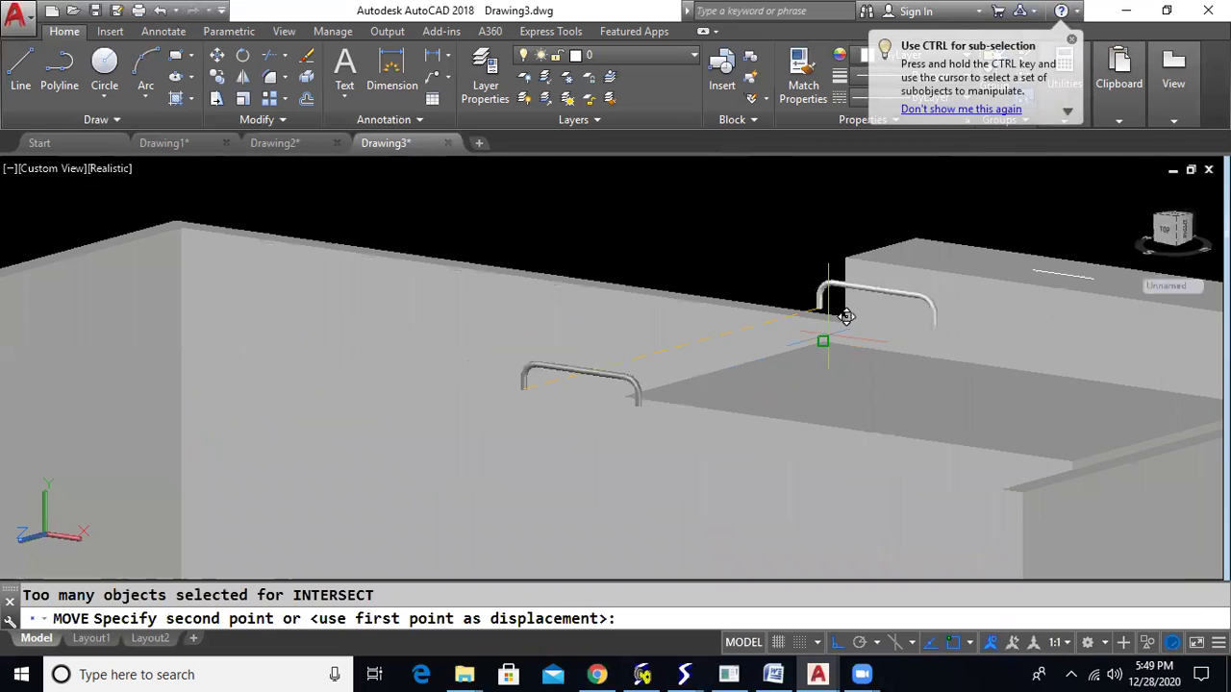
pyautogui.click(1047, 257)
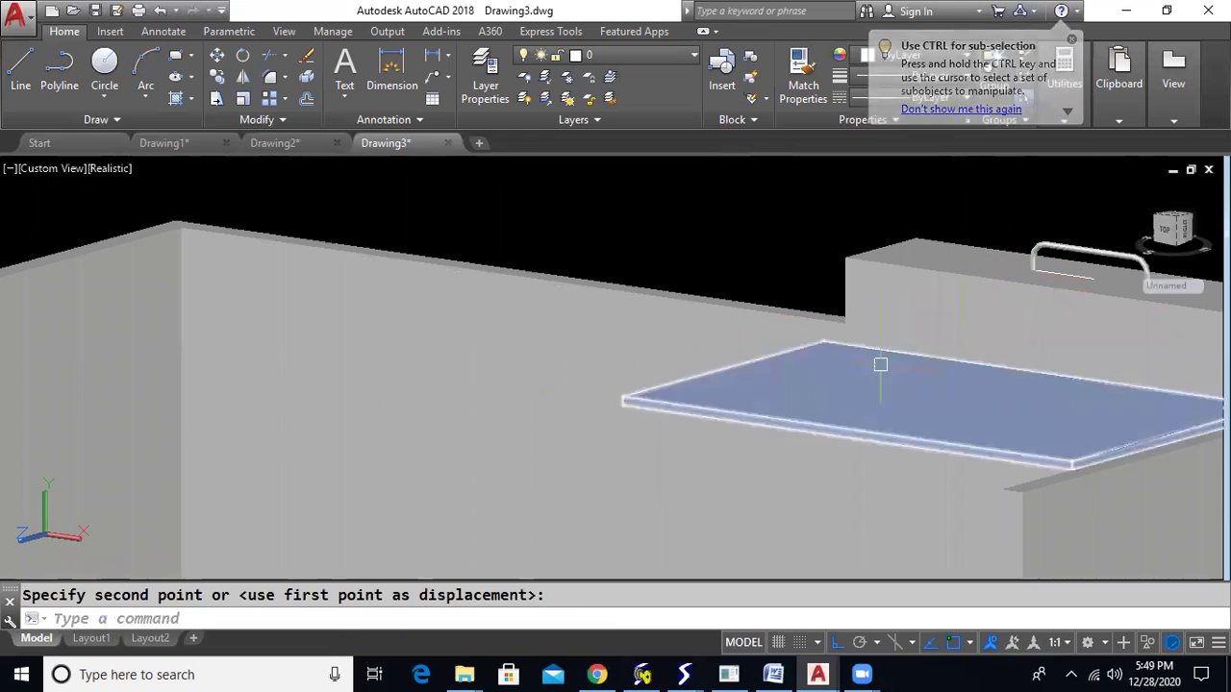
pyautogui.scroll(-3, 857, 385)
pyautogui.keyDown('shift'); pyautogui.moveTo(865, 362); pyautogui.dragTo(663, 374, button='middle'); pyautogui.keyUp('shift')
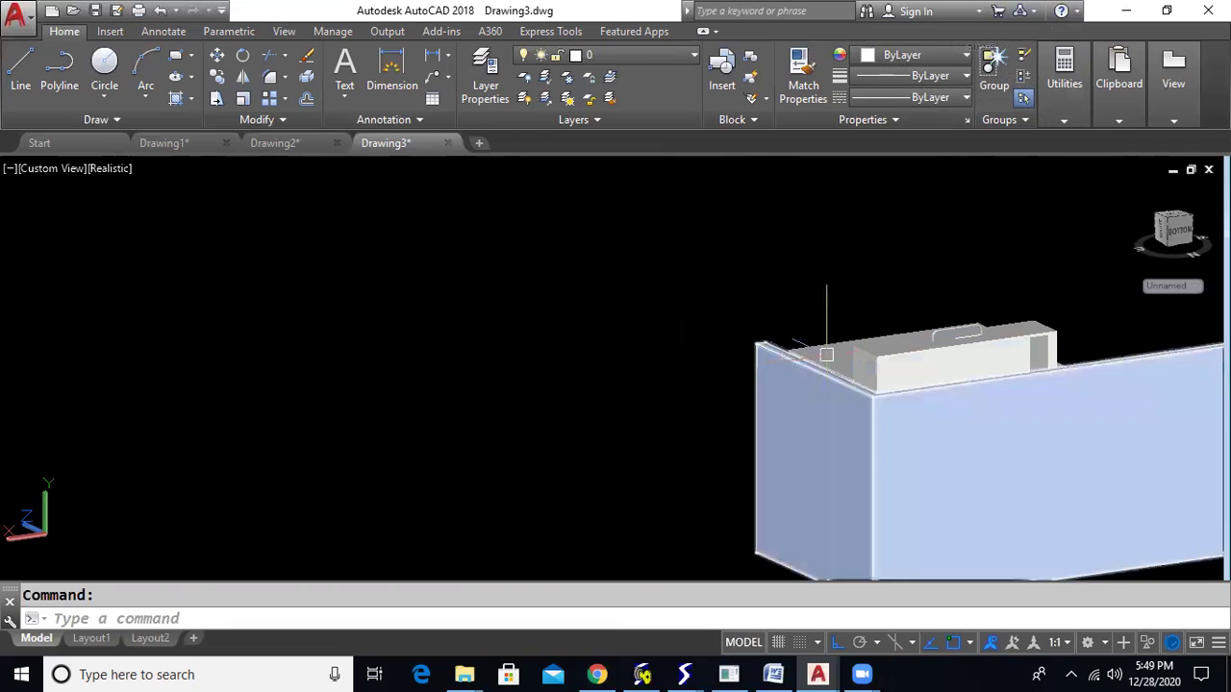
pyautogui.moveTo(706, 376); pyautogui.dragTo(366, 382, button='middle')
pyautogui.moveTo(905, 490)
pyautogui.keyDown('shift'); pyautogui.mouseDown(button='middle')
pyautogui.moveTo(869, 494)
pyautogui.moveTo(818, 398)
pyautogui.moveTo(866, 376)
pyautogui.moveTo(775, 417)
pyautogui.moveTo(673, 343)
pyautogui.mouseUp(button='middle'); pyautogui.keyUp('shift')
pyautogui.write('bo')
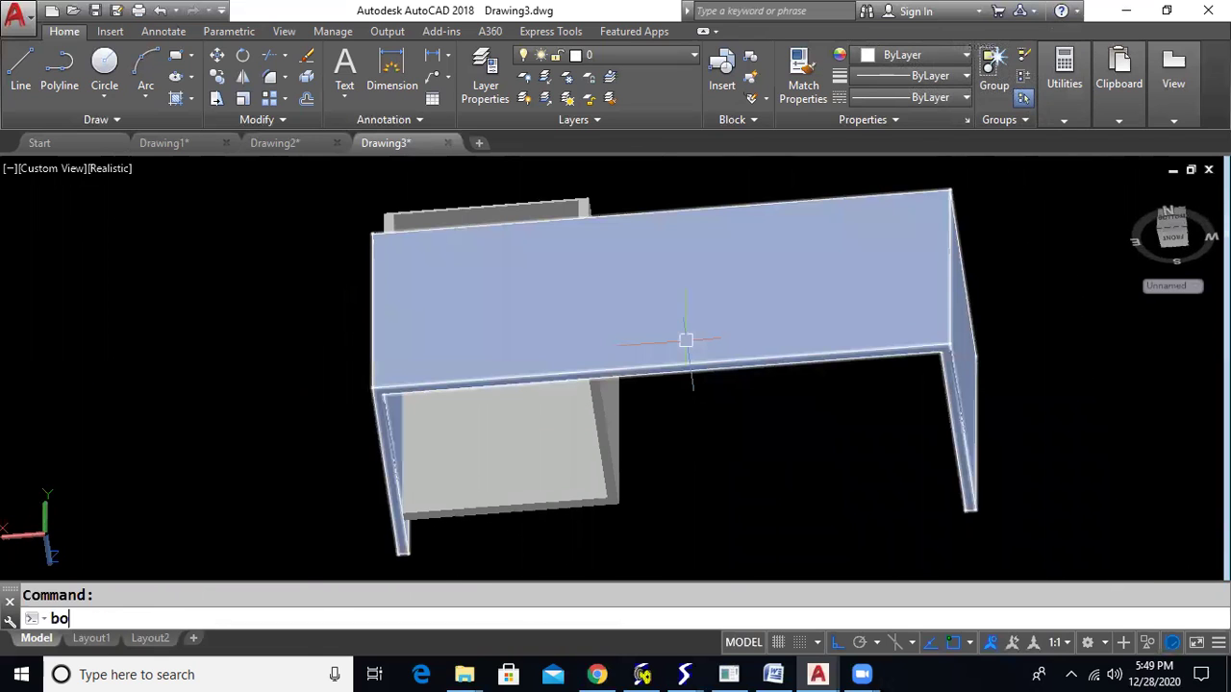
pyautogui.write('x')
pyautogui.press('Return')
pyautogui.scroll(5, 402, 551)
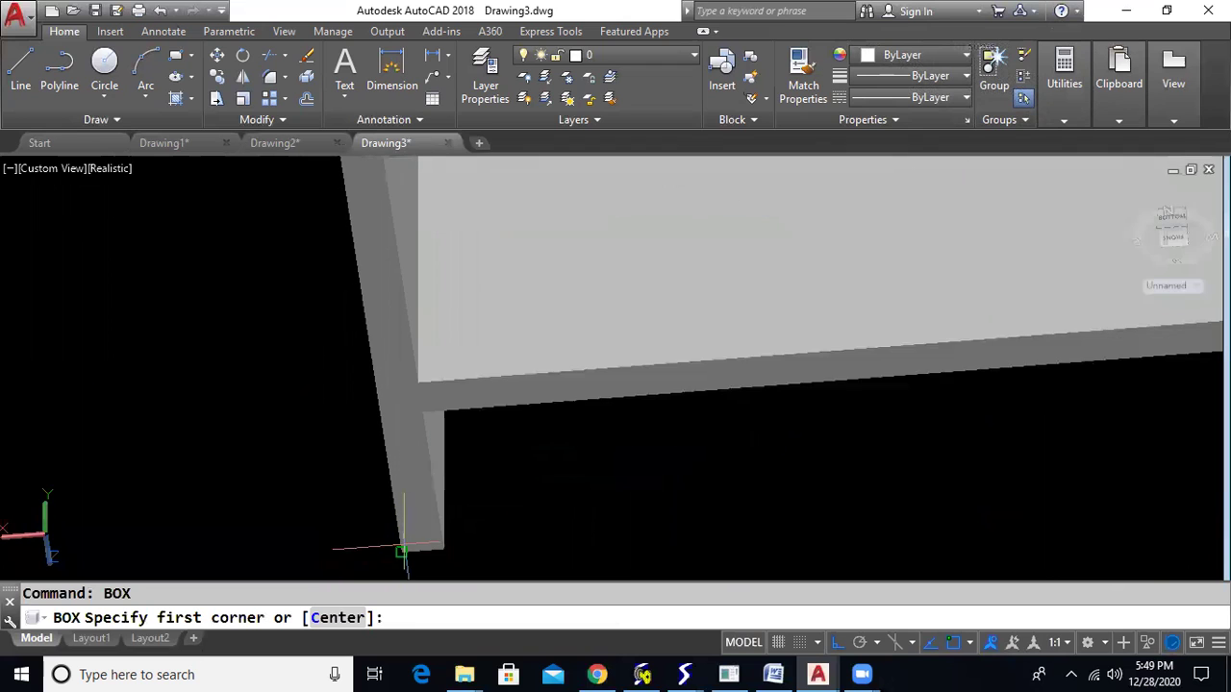
pyautogui.click(402, 551)
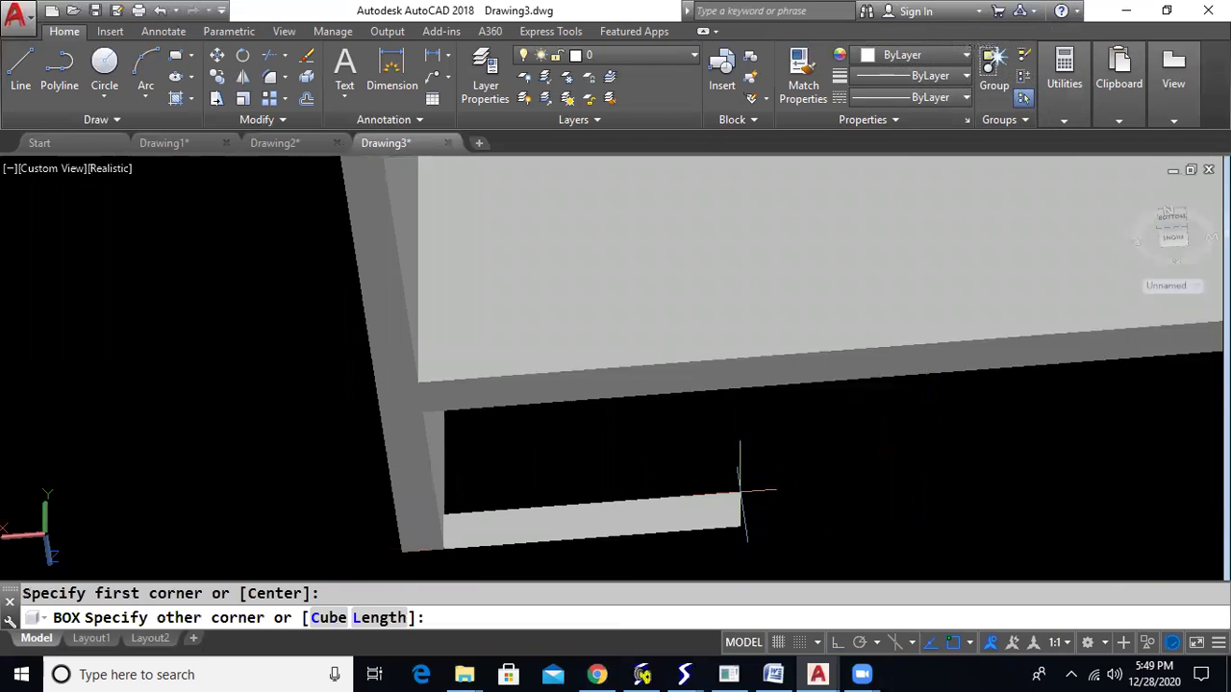
pyautogui.press('Escape')
# Step: Draw a box as the floor slab under the walls, from one side wall's outer free-end corner to the diagonally opposite back corner
pyautogui.press('Return')
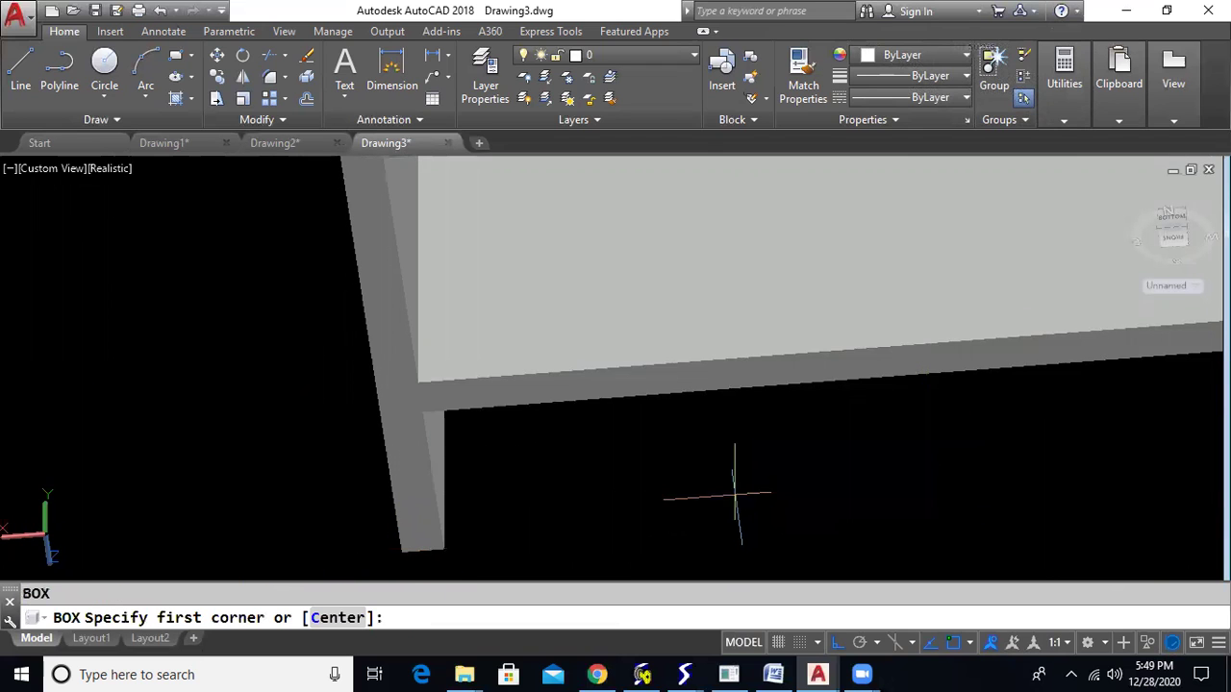
pyautogui.click(402, 552)
pyautogui.scroll(-4, 1074, 340)
pyautogui.moveTo(1075, 341); pyautogui.dragTo(382, 445, button='middle')
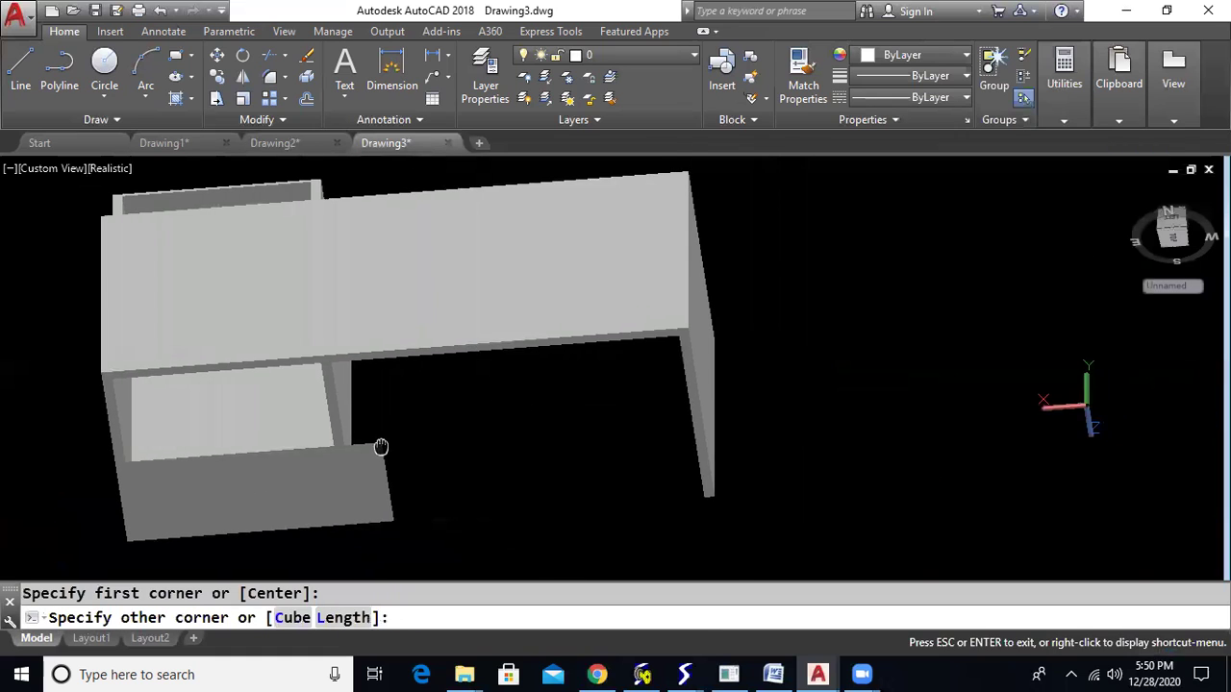
pyautogui.scroll(4, 700, 315)
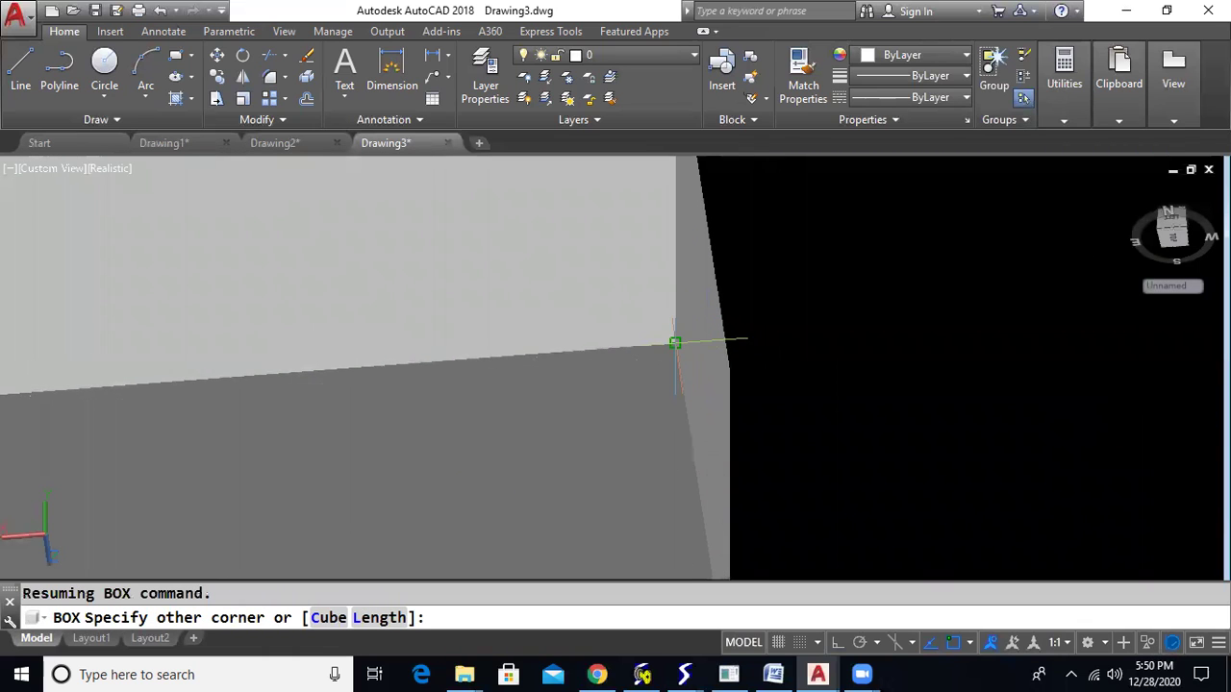
pyautogui.click(675, 346)
pyautogui.scroll(-3, 673, 351)
pyautogui.keyDown('shift'); pyautogui.moveTo(747, 434); pyautogui.dragTo(599, 412, button='middle'); pyautogui.keyUp('shift')
pyautogui.scroll(-2, 635, 351)
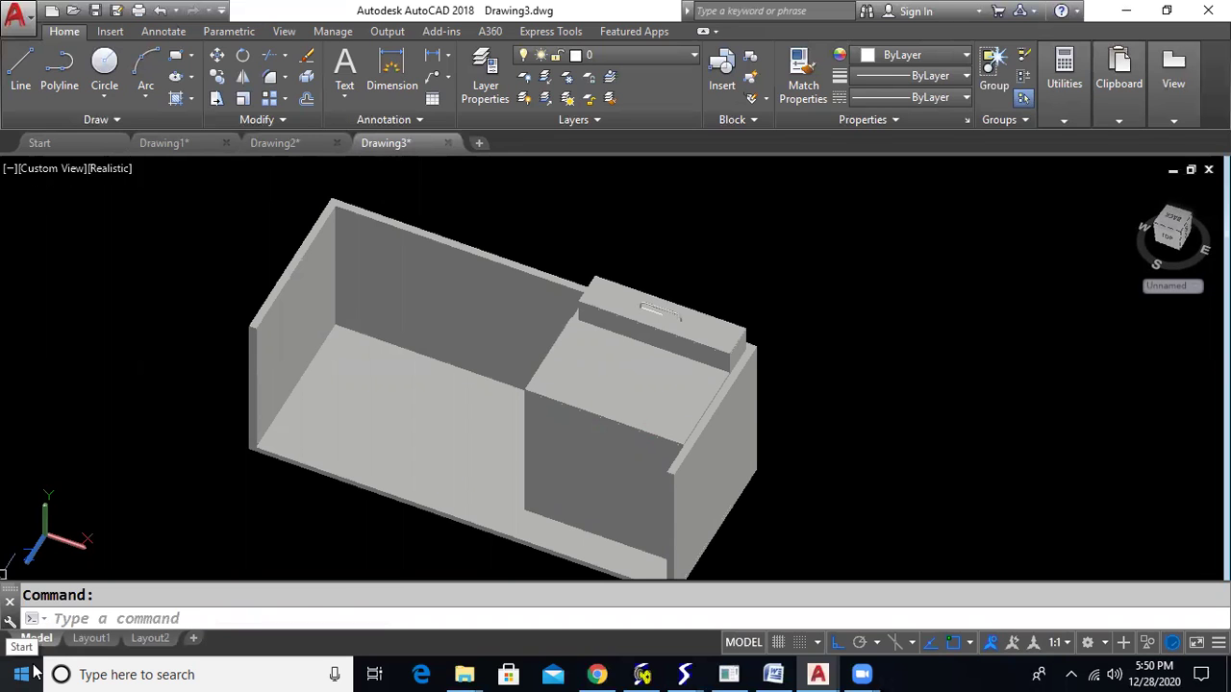
# Step: Create a new drawing from the acad template and turn its grid off
pyautogui.hotkey('ctrl', 'n')
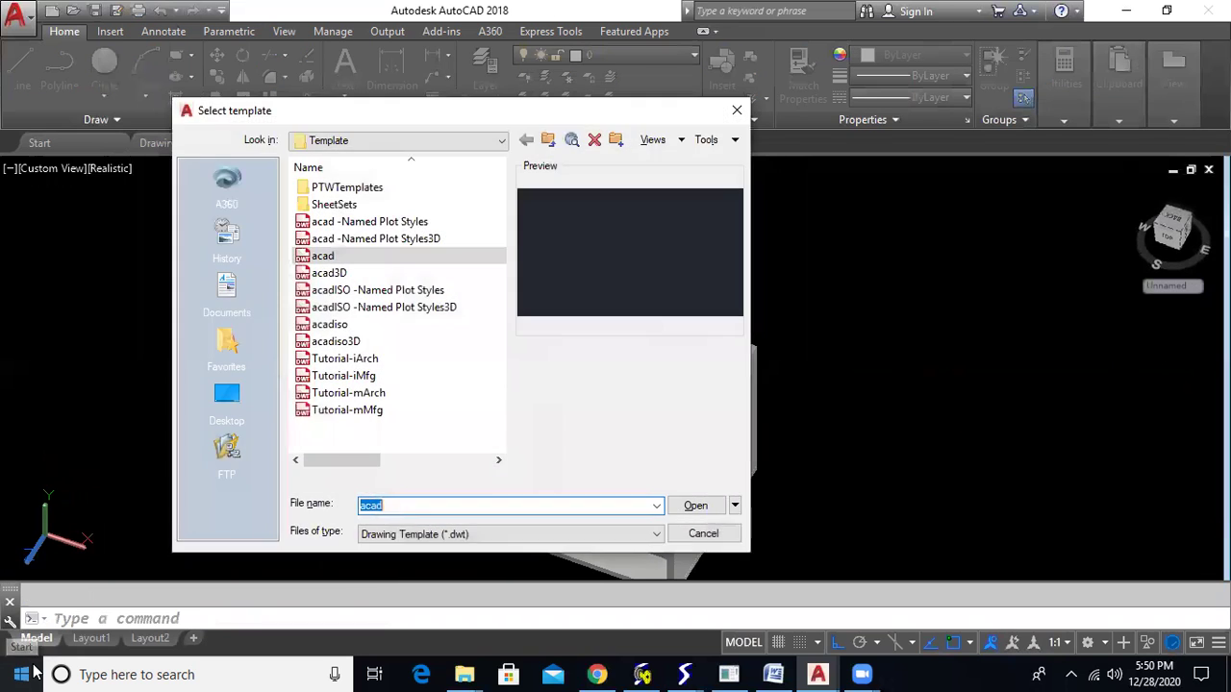
pyautogui.press('Return')
pyautogui.press('F7')
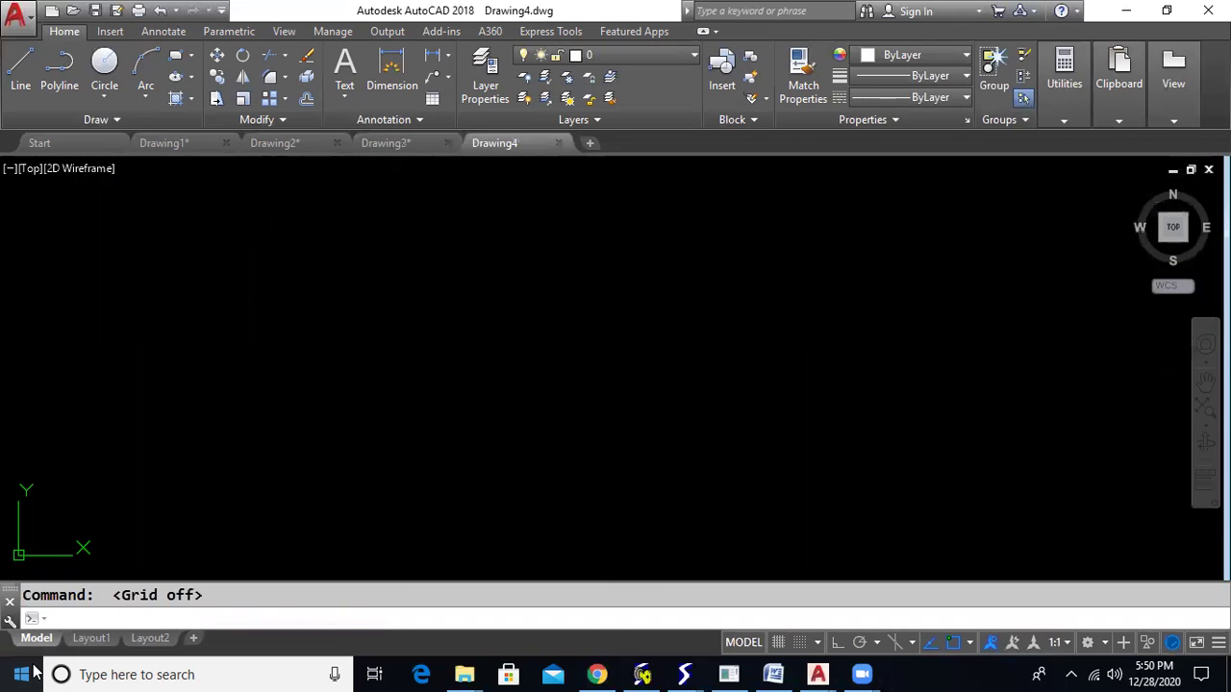
# Step: Draw a large circle freehand in the empty drawing
pyautogui.write('c')
pyautogui.press('Return')
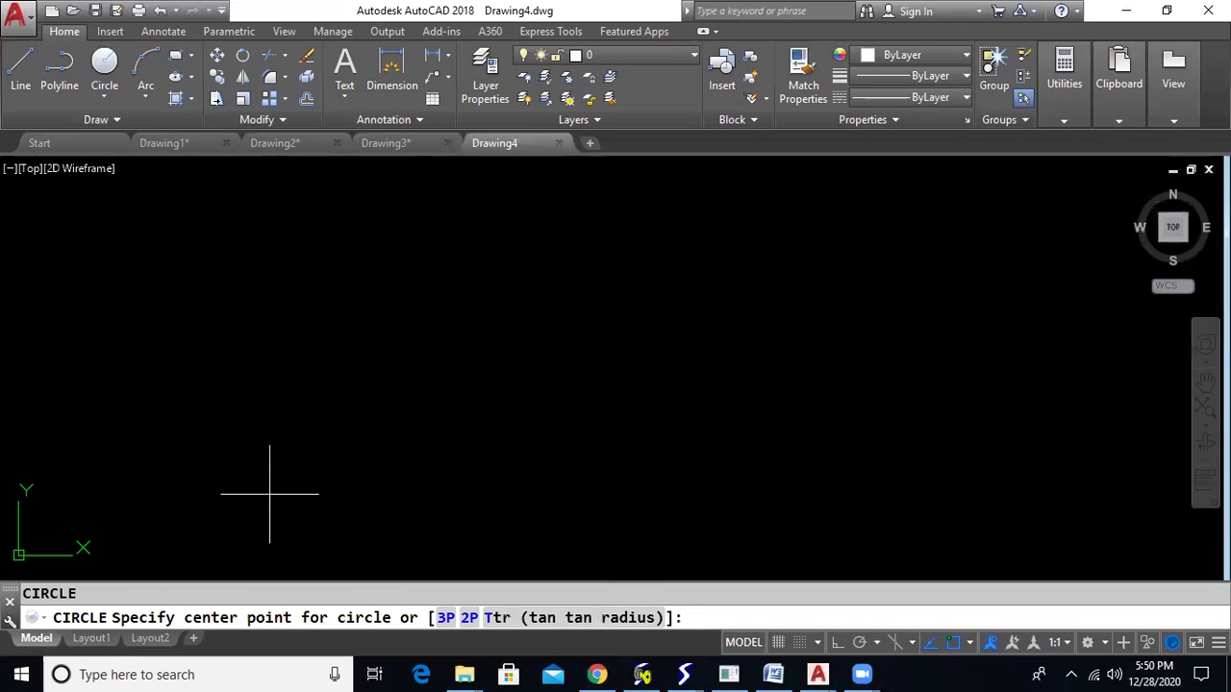
pyautogui.click(487, 342)
pyautogui.scroll(-2, 627, 438)
pyautogui.moveTo(630, 436); pyautogui.dragTo(510, 414, button='middle')
pyautogui.scroll(2, 426, 426)
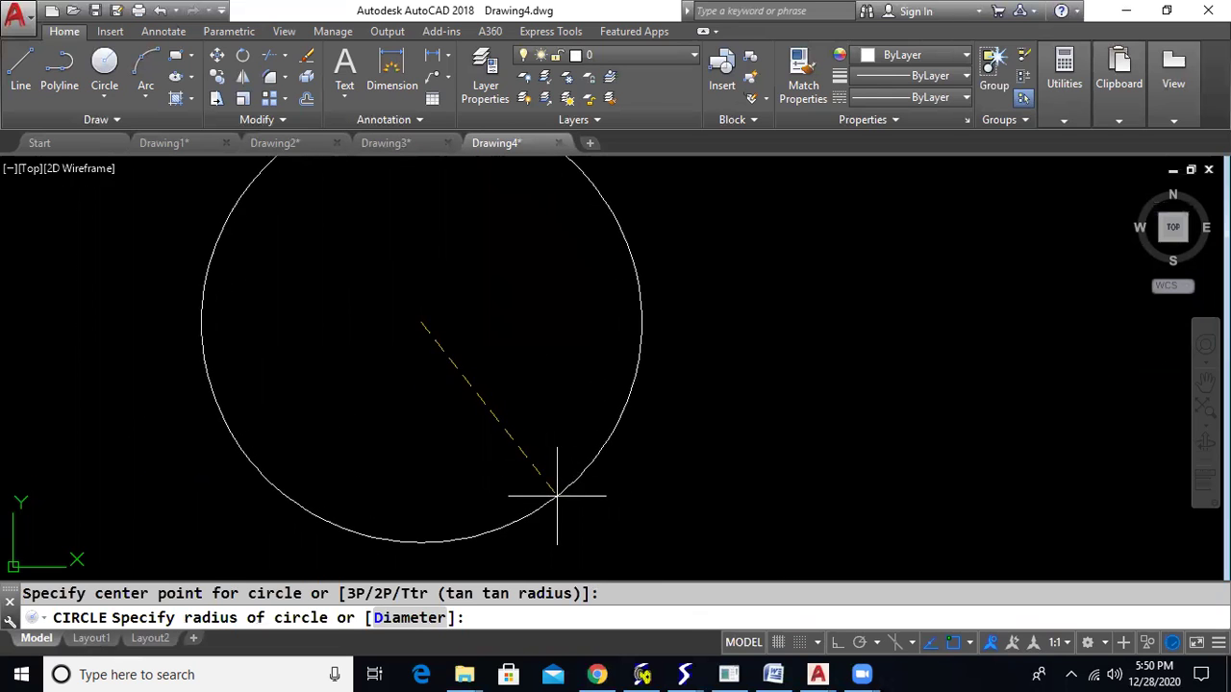
pyautogui.click(566, 492)
# Step: Draw a horizontal radius line from the circle's centre to its right quadrant
pyautogui.moveTo(643, 457); pyautogui.dragTo(642, 503, button='middle')
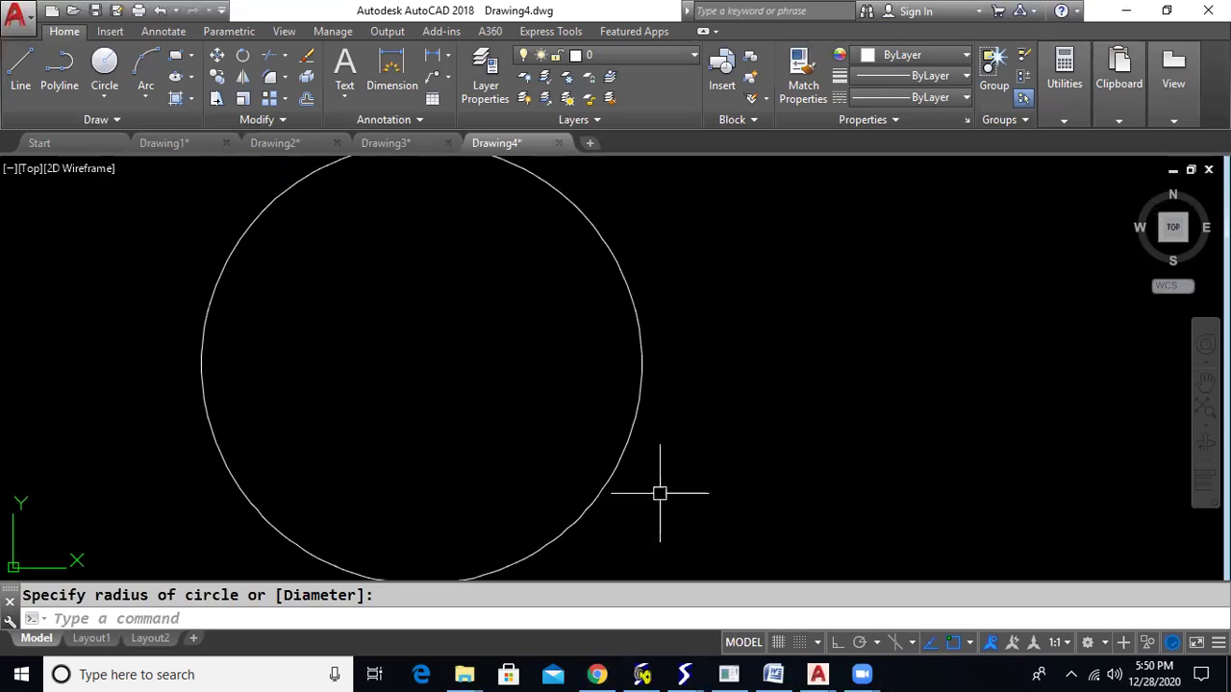
pyautogui.press('Return')
pyautogui.scroll(-2, 660, 493)
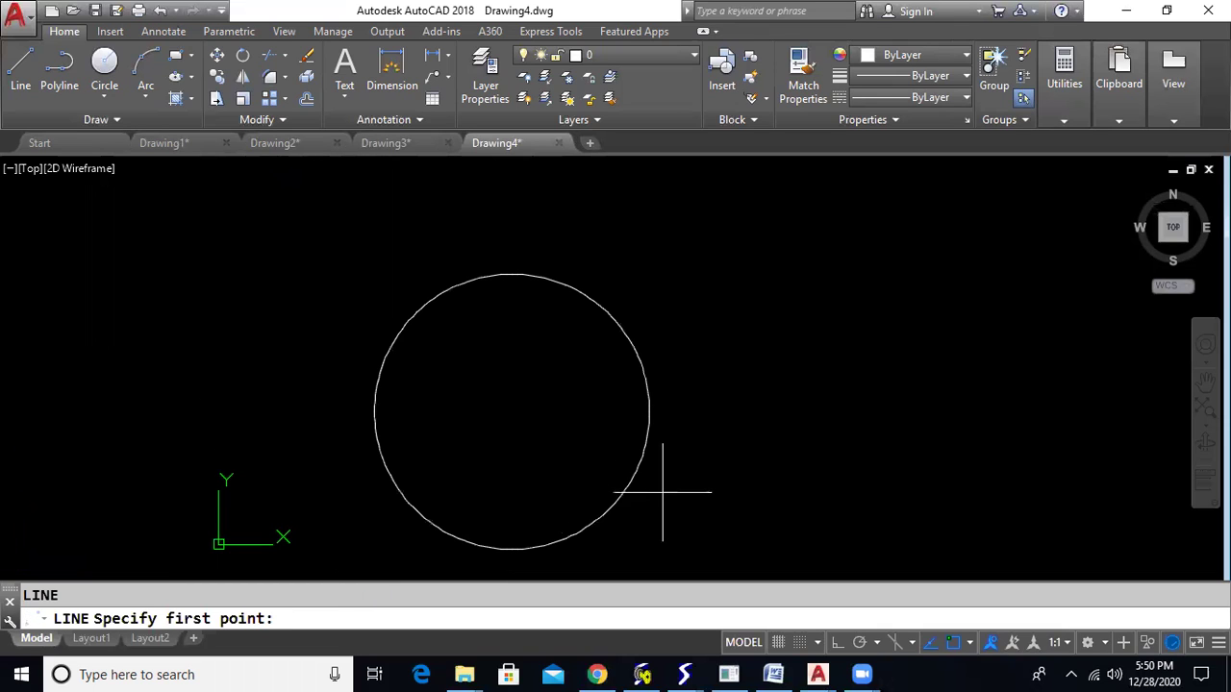
pyautogui.moveTo(663, 497); pyautogui.dragTo(671, 454, button='middle')
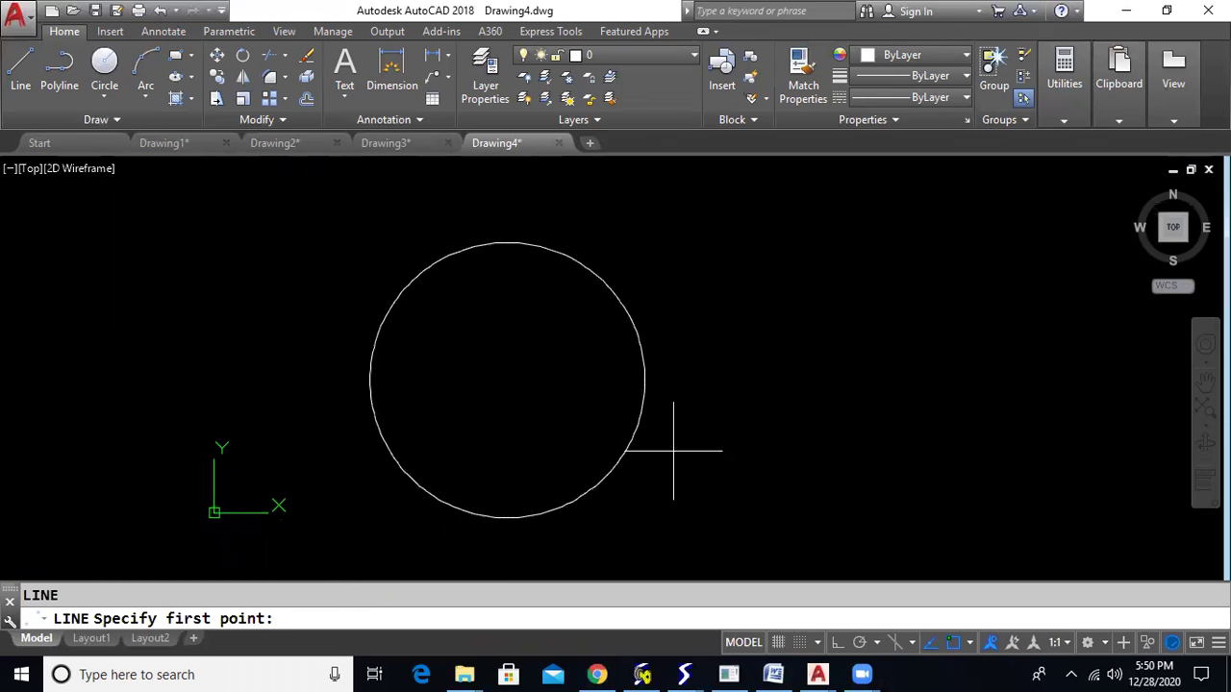
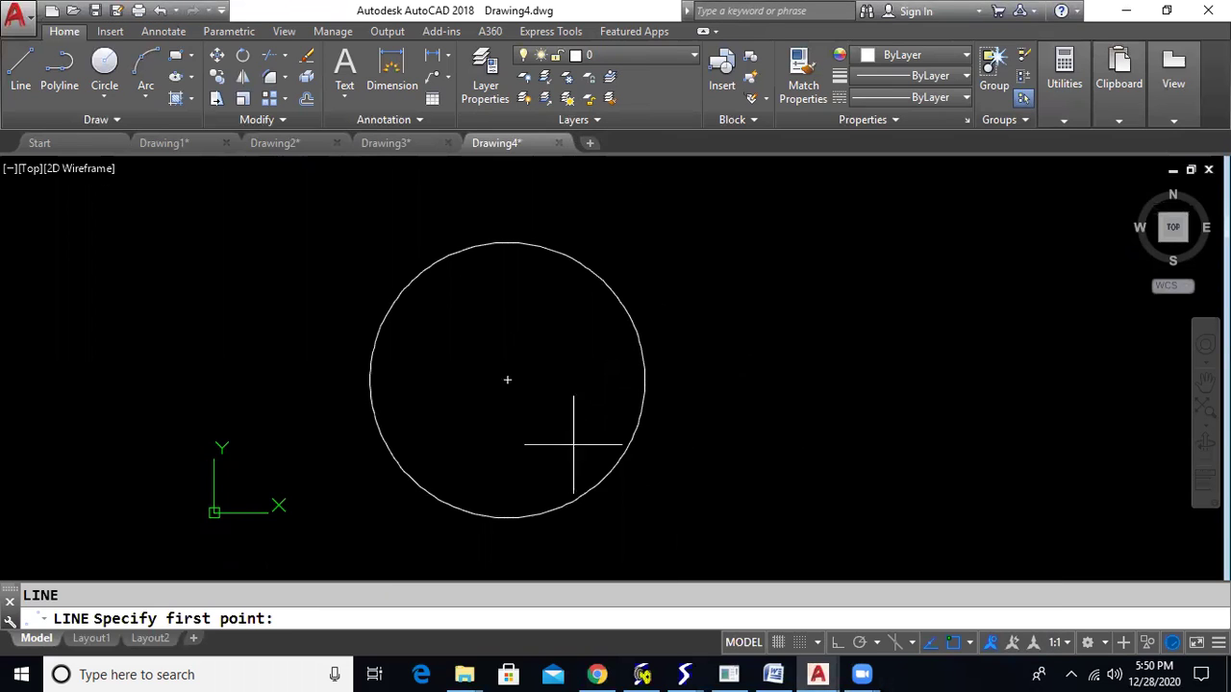
pyautogui.click(507, 379)
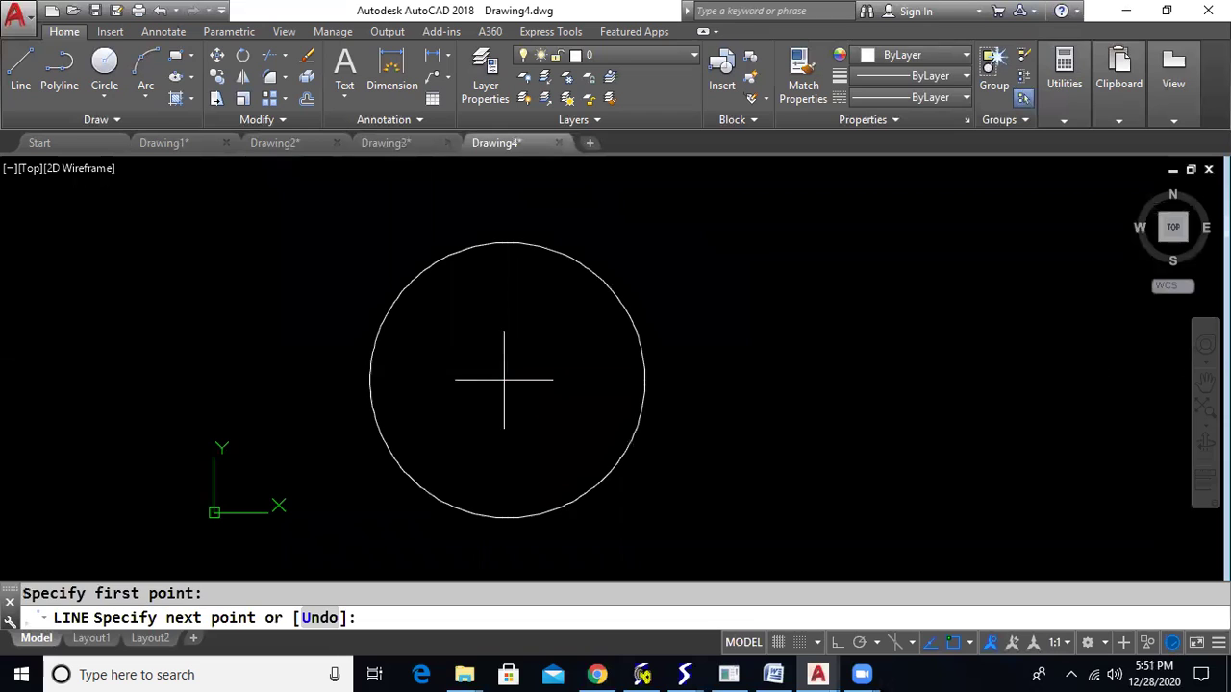
pyautogui.click(645, 380)
pyautogui.press('Escape')
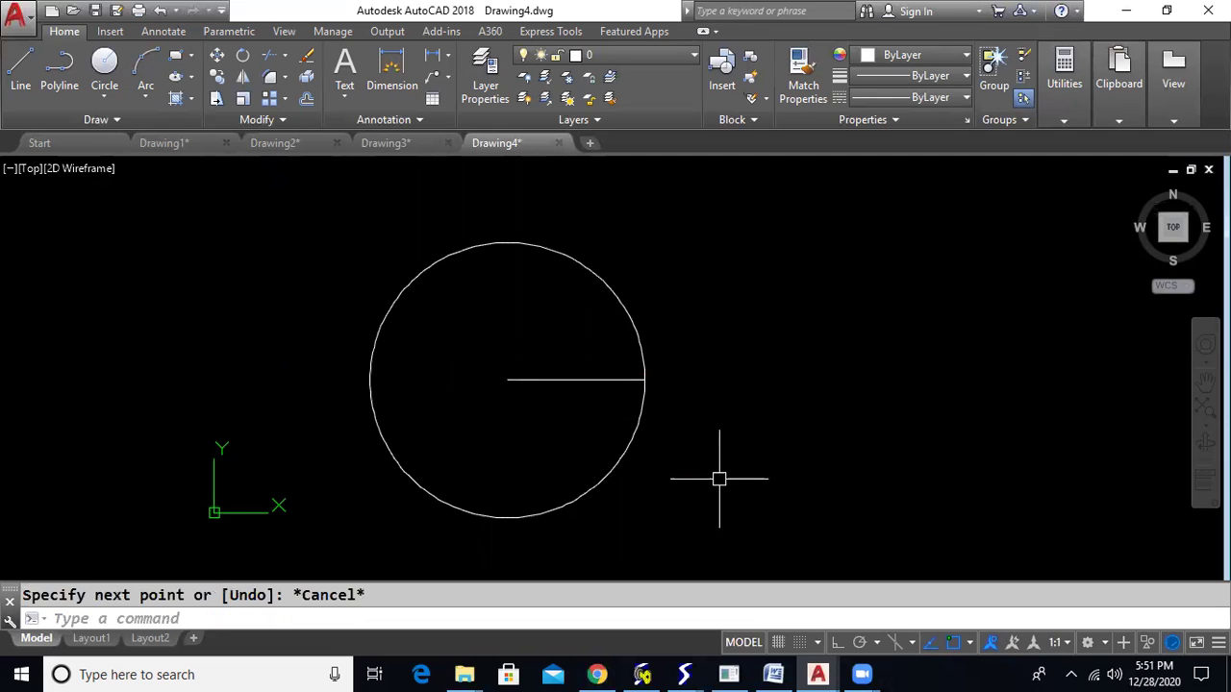
# Step: Create a polar array of the radius line around the circle's centre with 8 items
pyautogui.write('ar')
pyautogui.press('Return')
pyautogui.click(585, 380)
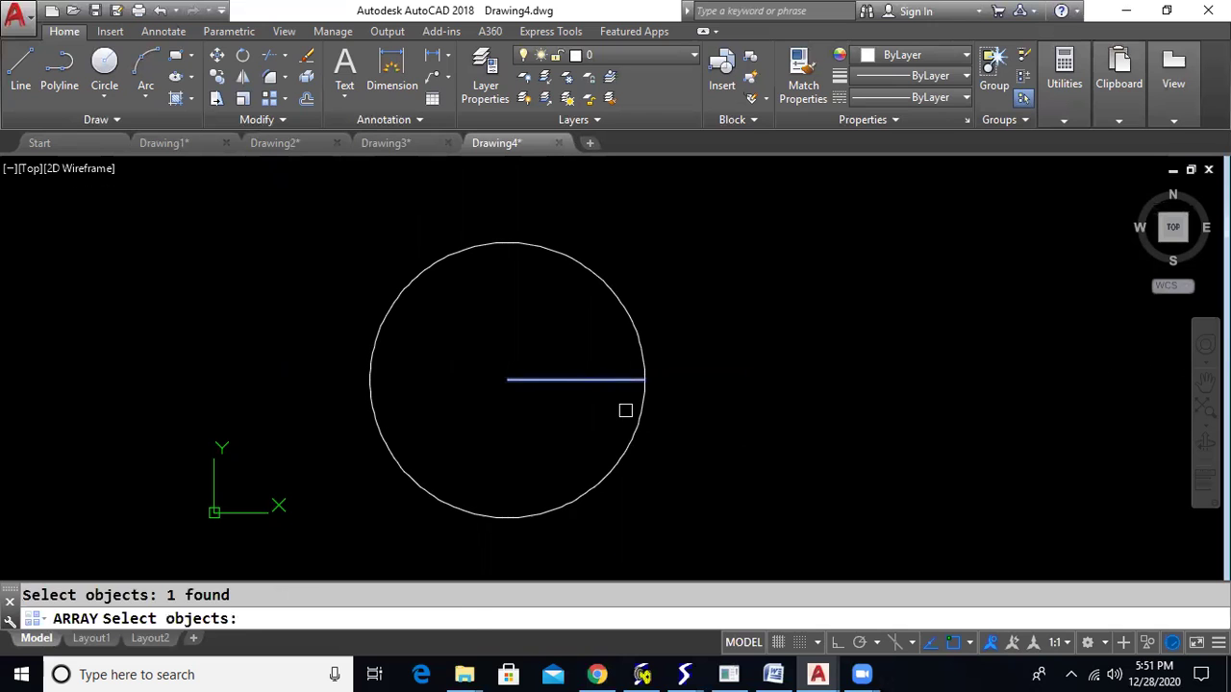
pyautogui.press('Return')
pyautogui.write('po')
pyautogui.press('Return')
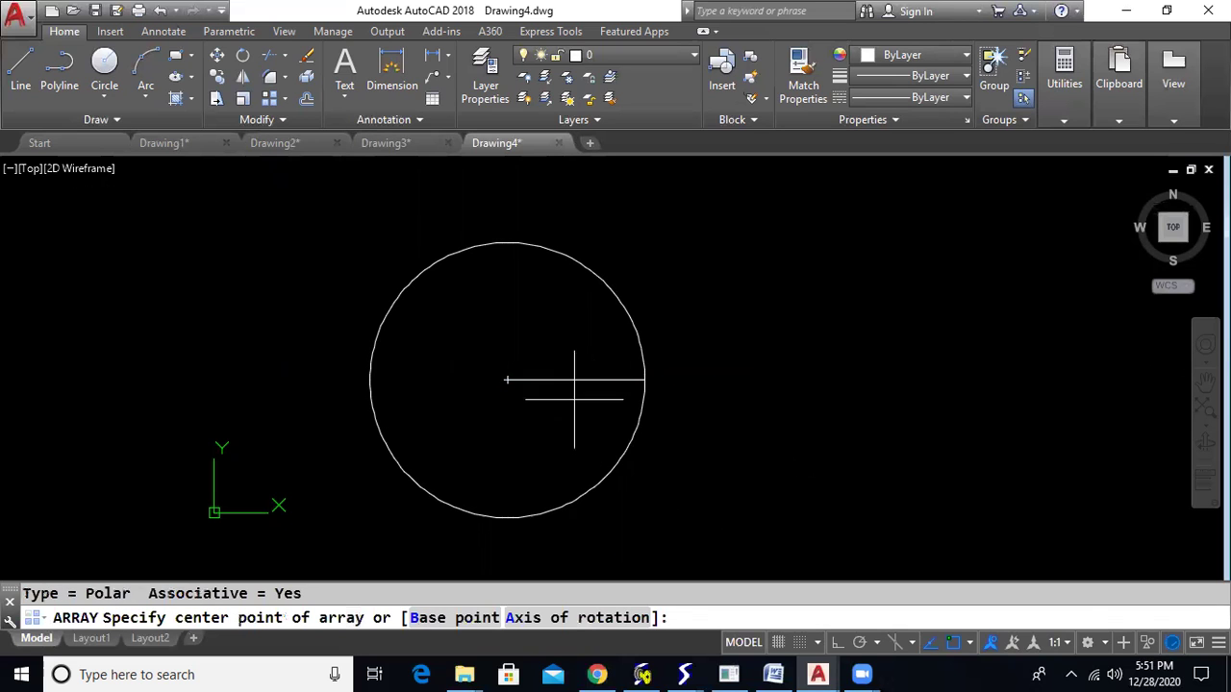
pyautogui.click(508, 380)
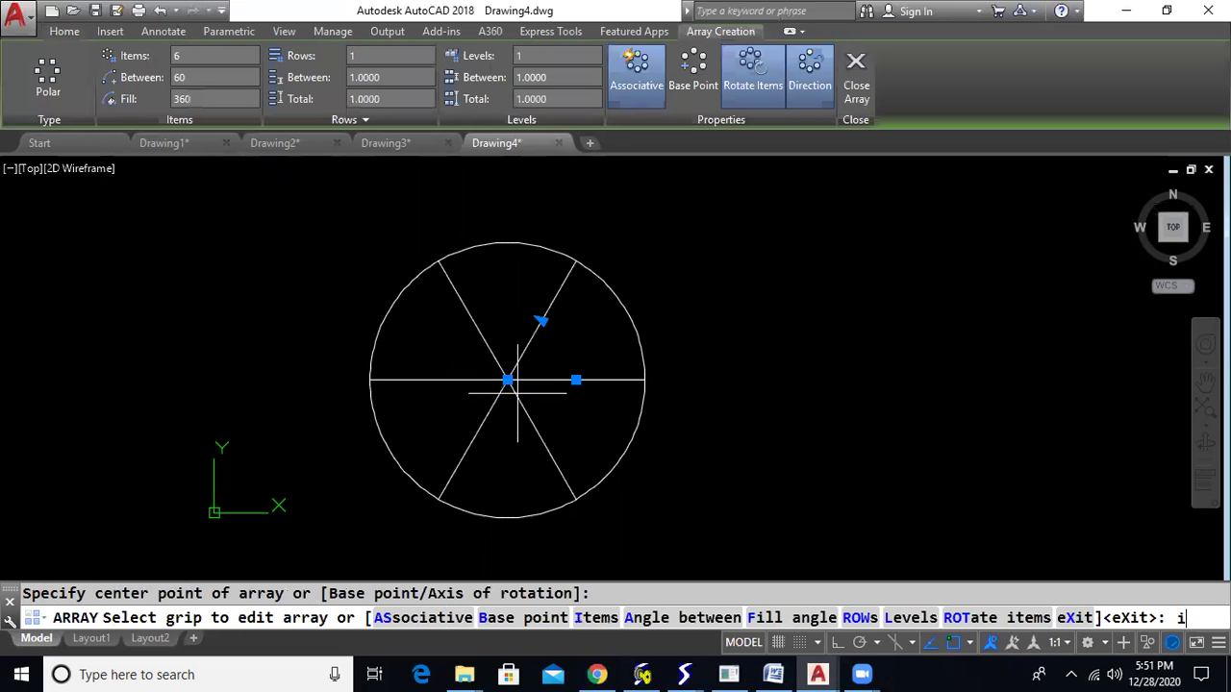
pyautogui.press('Return')
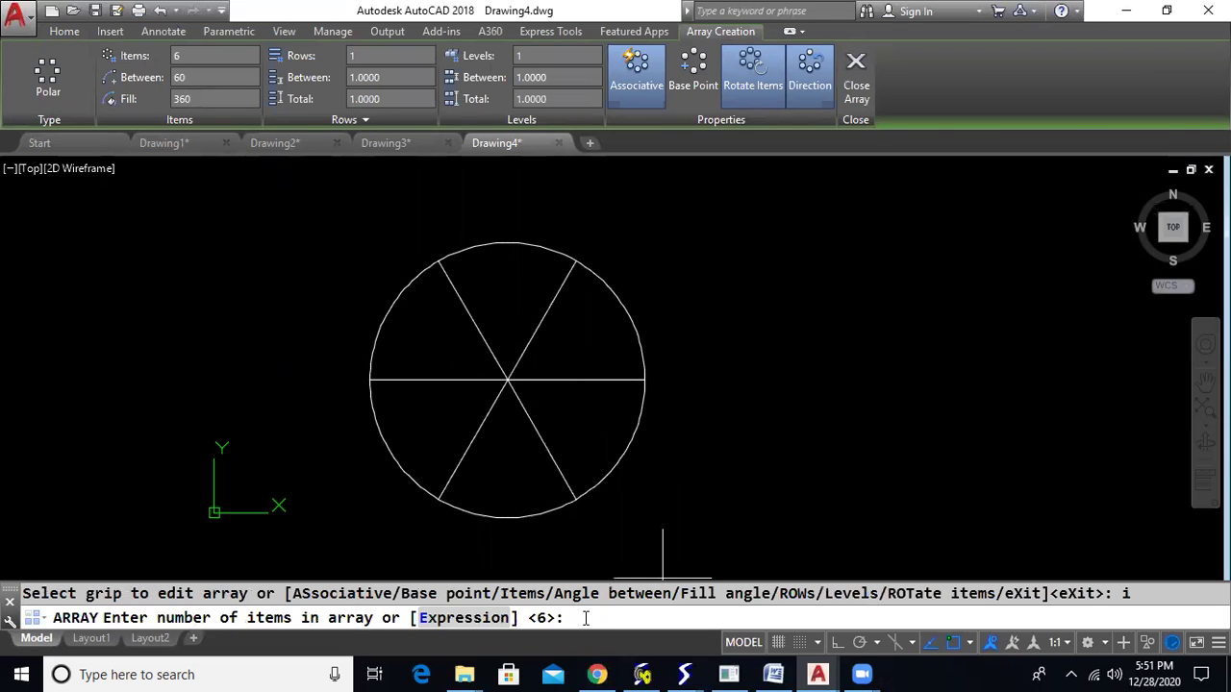
pyautogui.write('8')
pyautogui.press('Return')
pyautogui.press('Return')
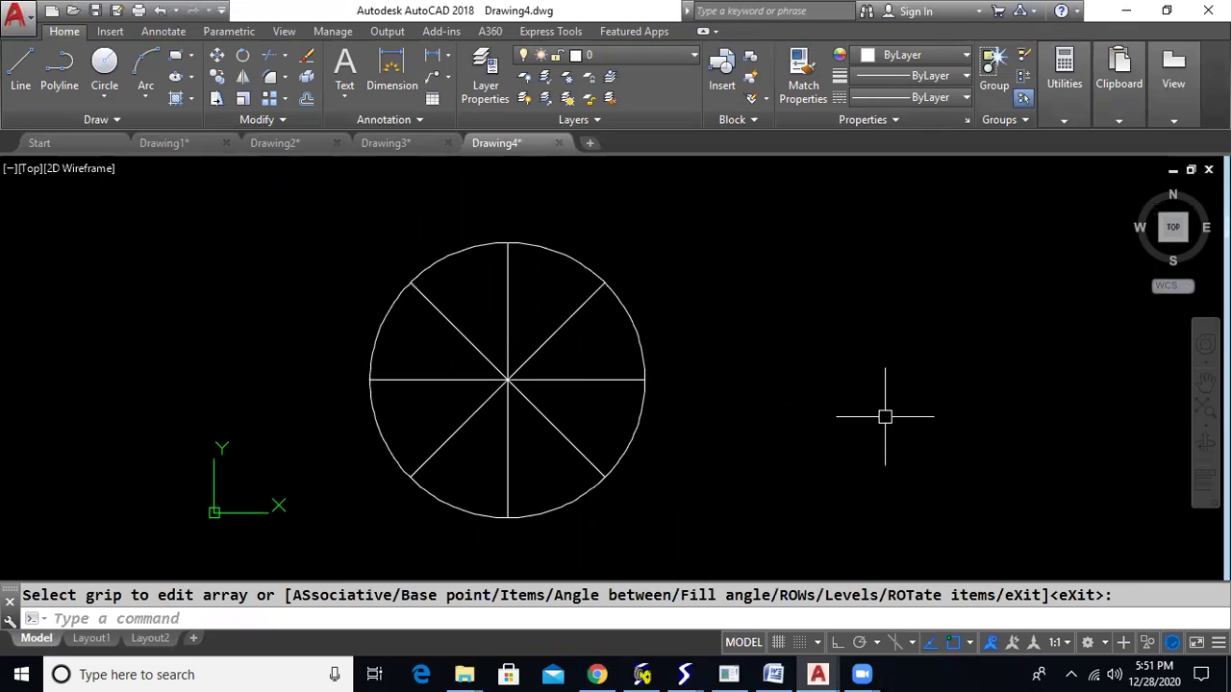
# Step: Create closed boundary polylines for all eight sectors of the divided circle
pyautogui.write('bo')
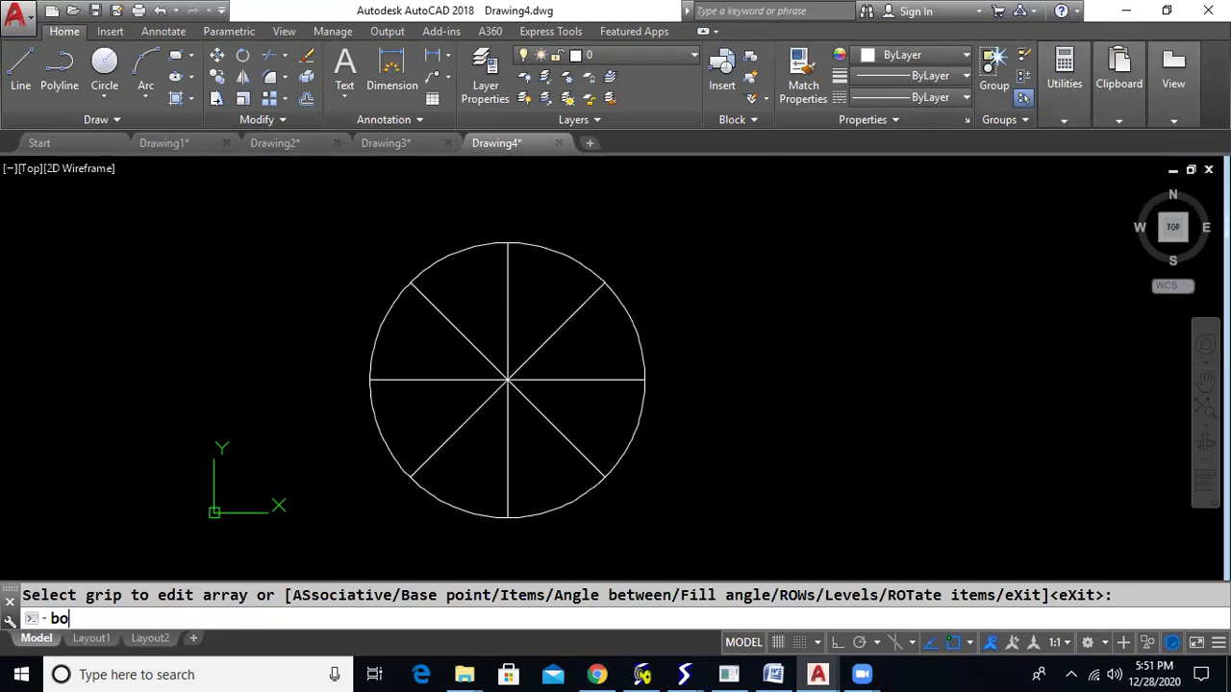
pyautogui.press('Return')
pyautogui.click(544, 94)
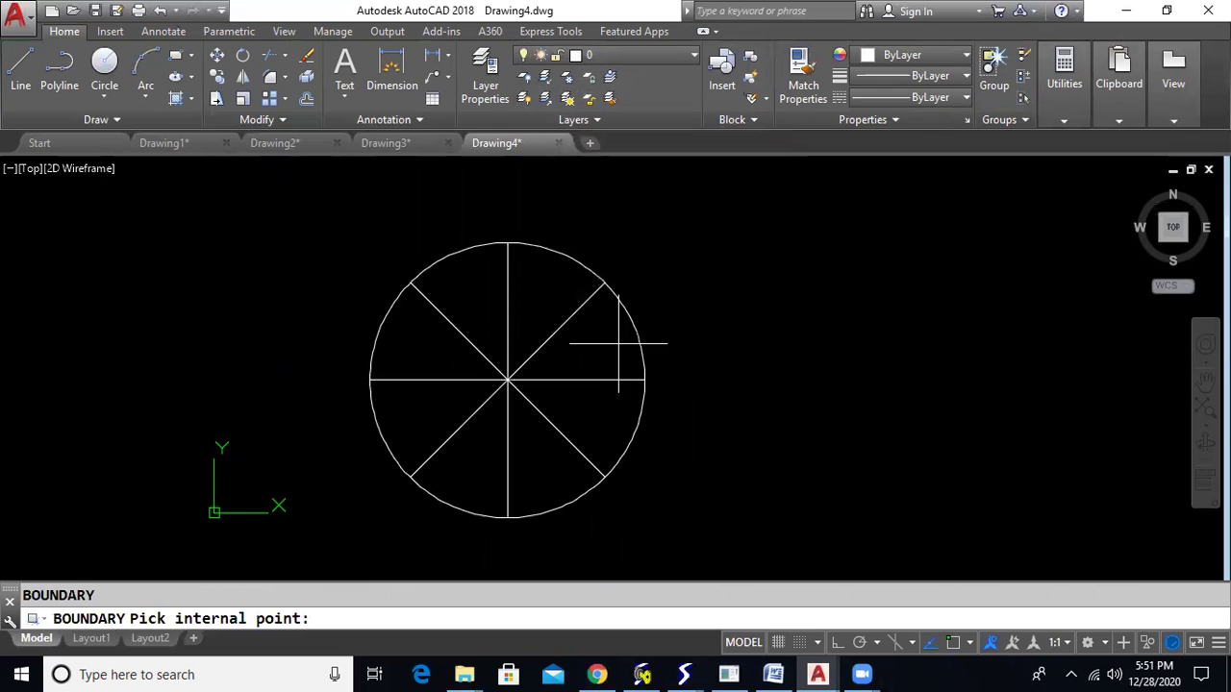
pyautogui.click(592, 346)
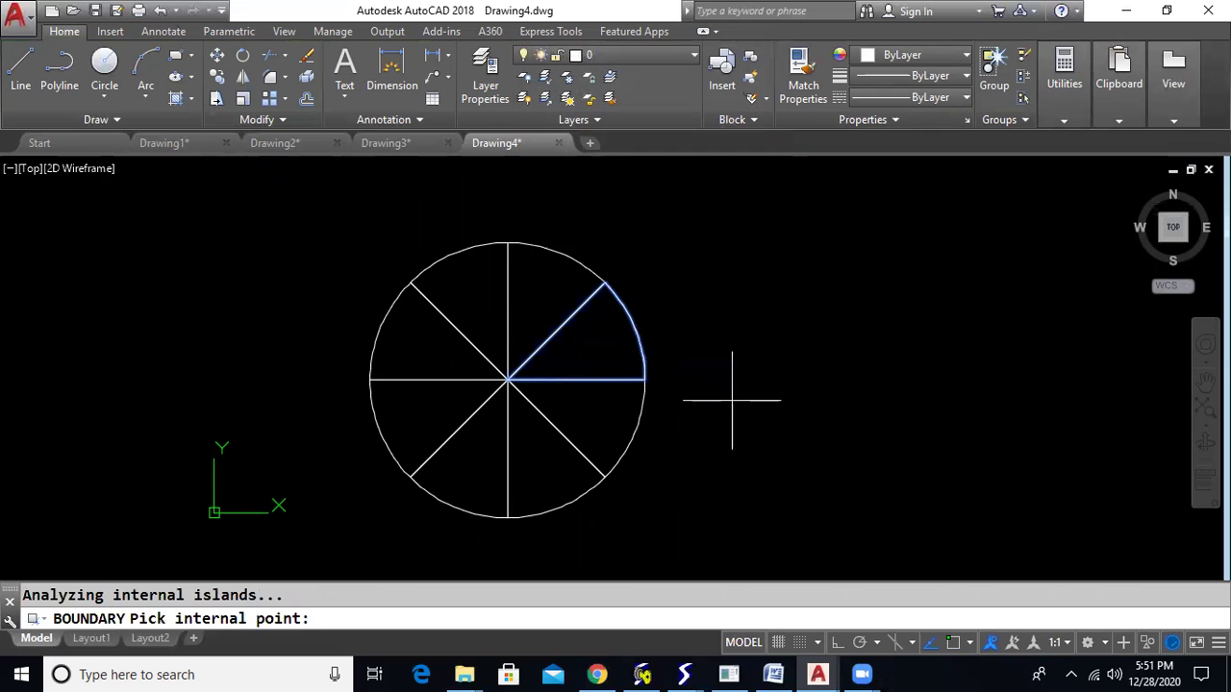
pyautogui.click(545, 287)
pyautogui.click(467, 289)
pyautogui.click(423, 361)
pyautogui.click(413, 403)
pyautogui.click(449, 472)
pyautogui.click(525, 494)
pyautogui.click(587, 423)
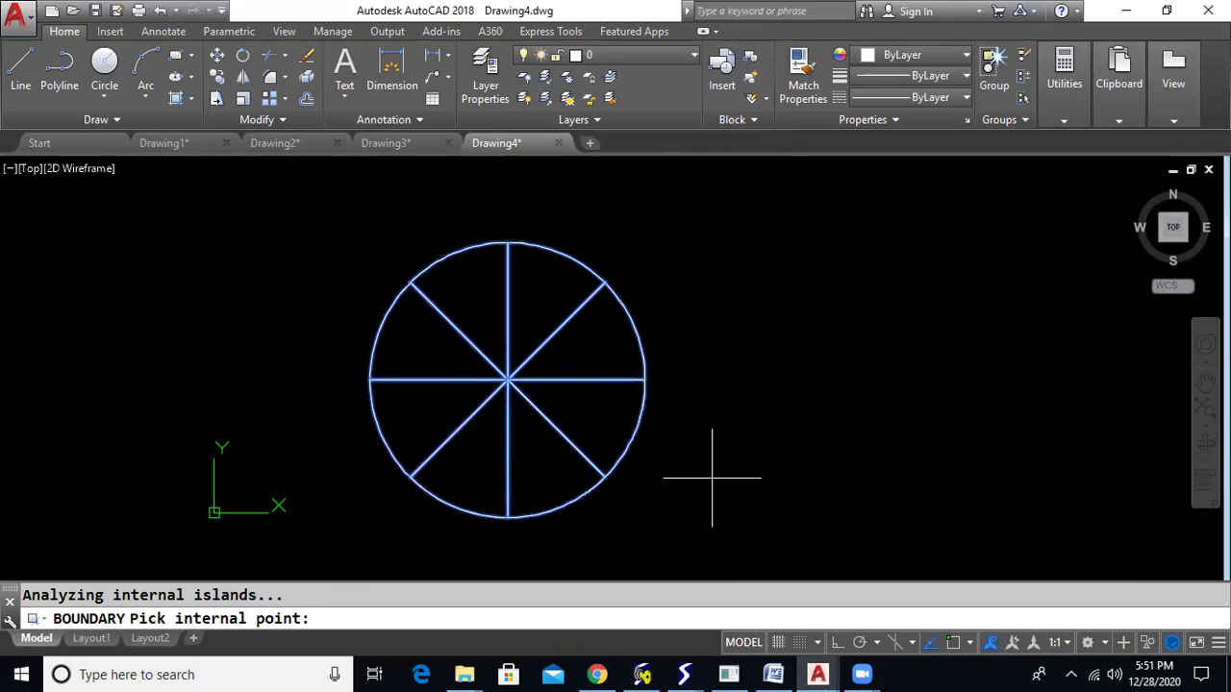
pyautogui.press('Return')
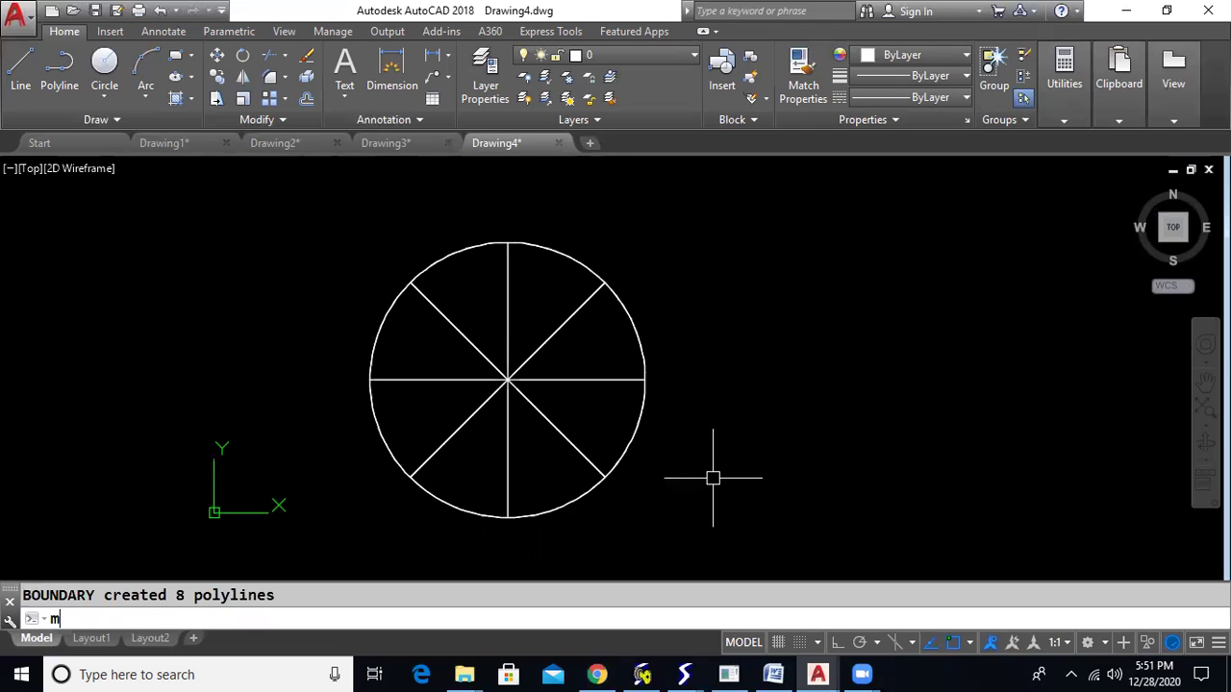
# Step: Move the two right-hand sector polylines from the circle's centre to the empty area right of the circle
pyautogui.write('m')
pyautogui.press('Return')
pyautogui.click(635, 434)
pyautogui.click(637, 352)
pyautogui.press('Return')
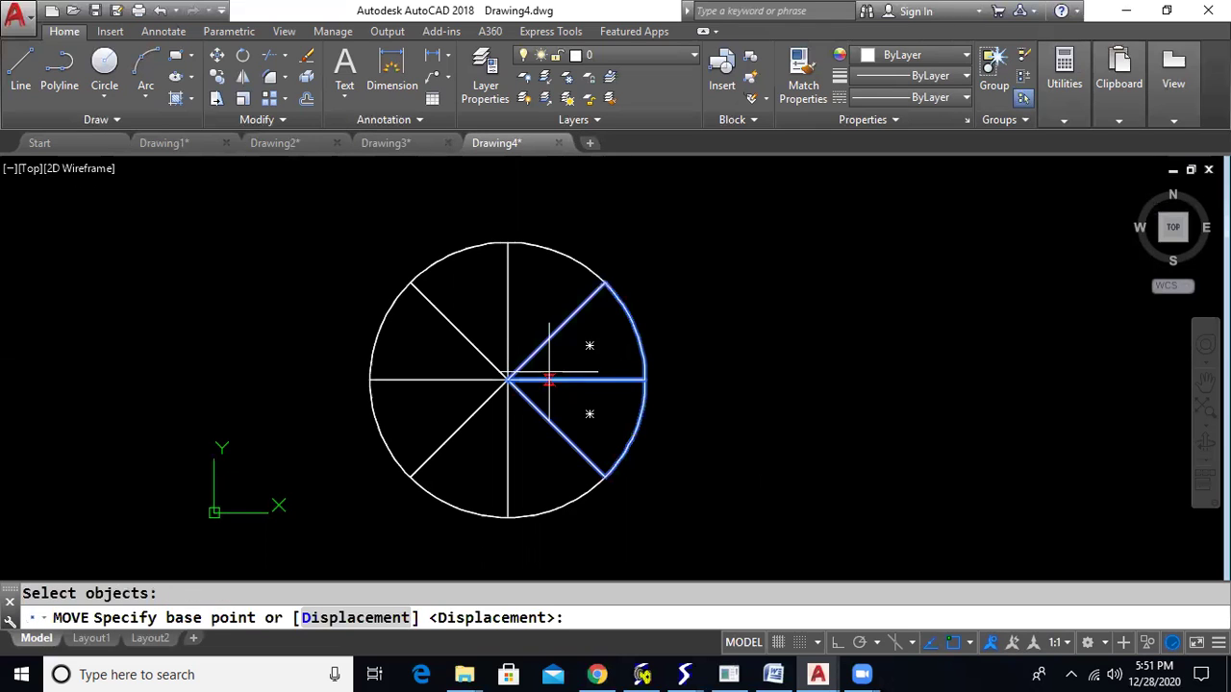
pyautogui.click(507, 381)
pyautogui.click(833, 406)
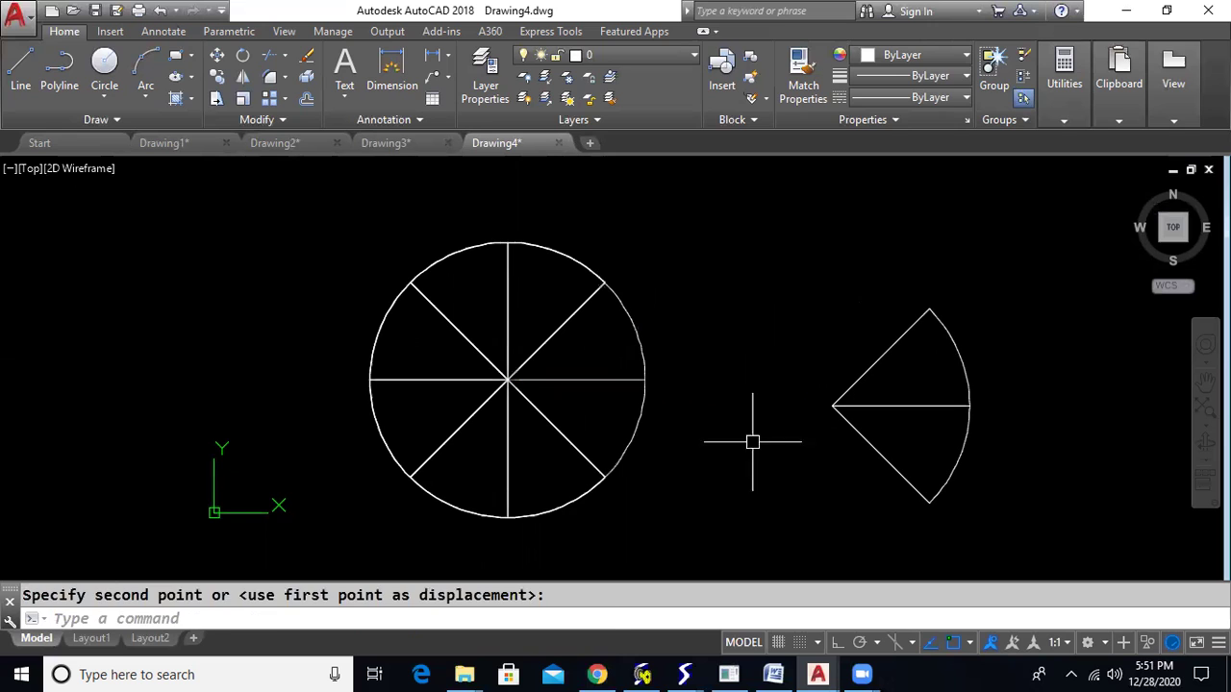
# Step: Delete the original circle and the polar array of radius lines, keeping the sector polylines
pyautogui.click(634, 415)
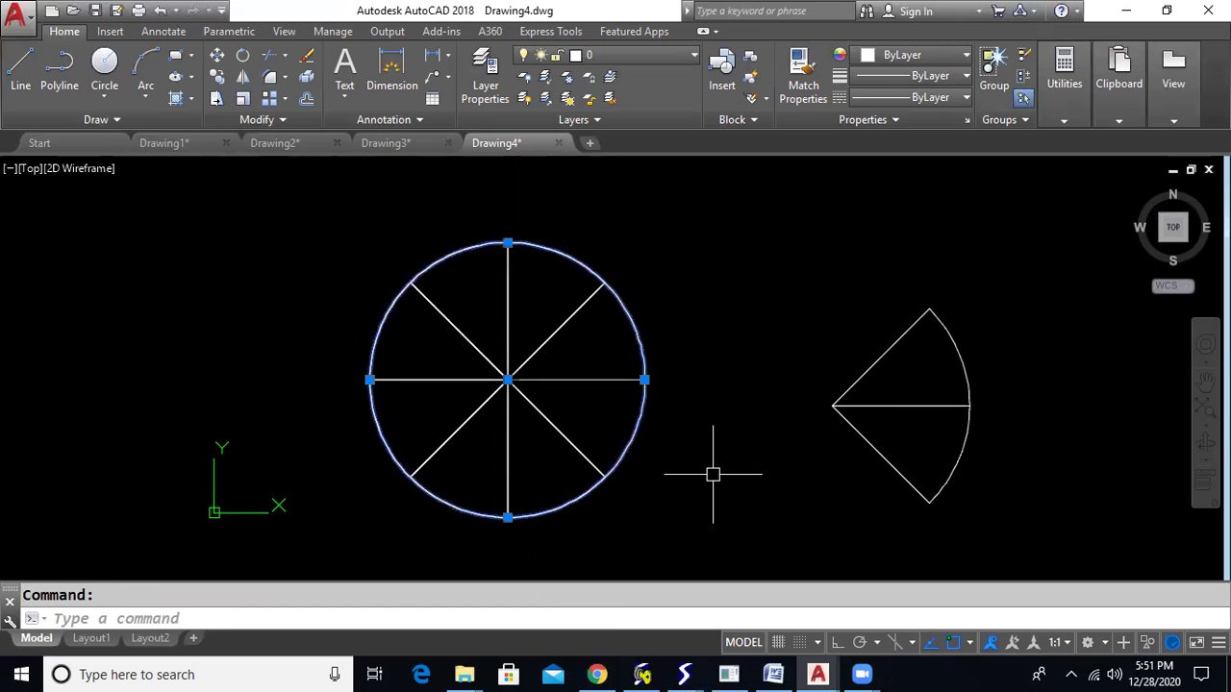
pyautogui.press('Delete')
pyautogui.click(635, 381)
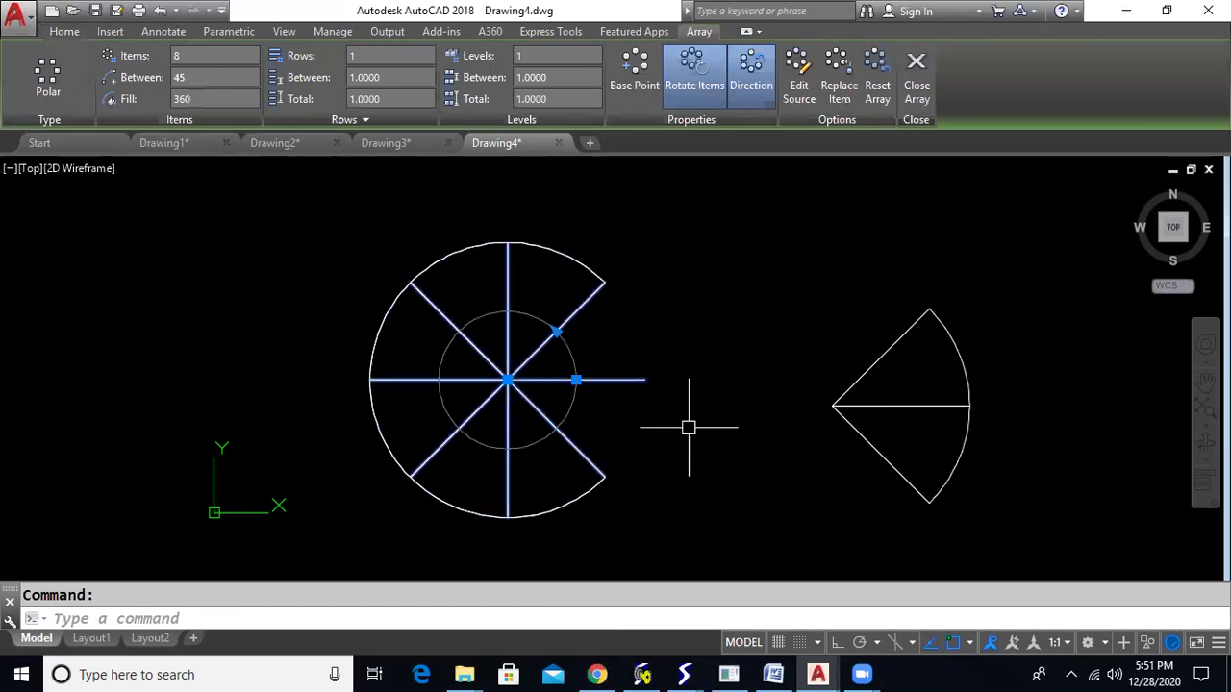
pyautogui.press('Delete')
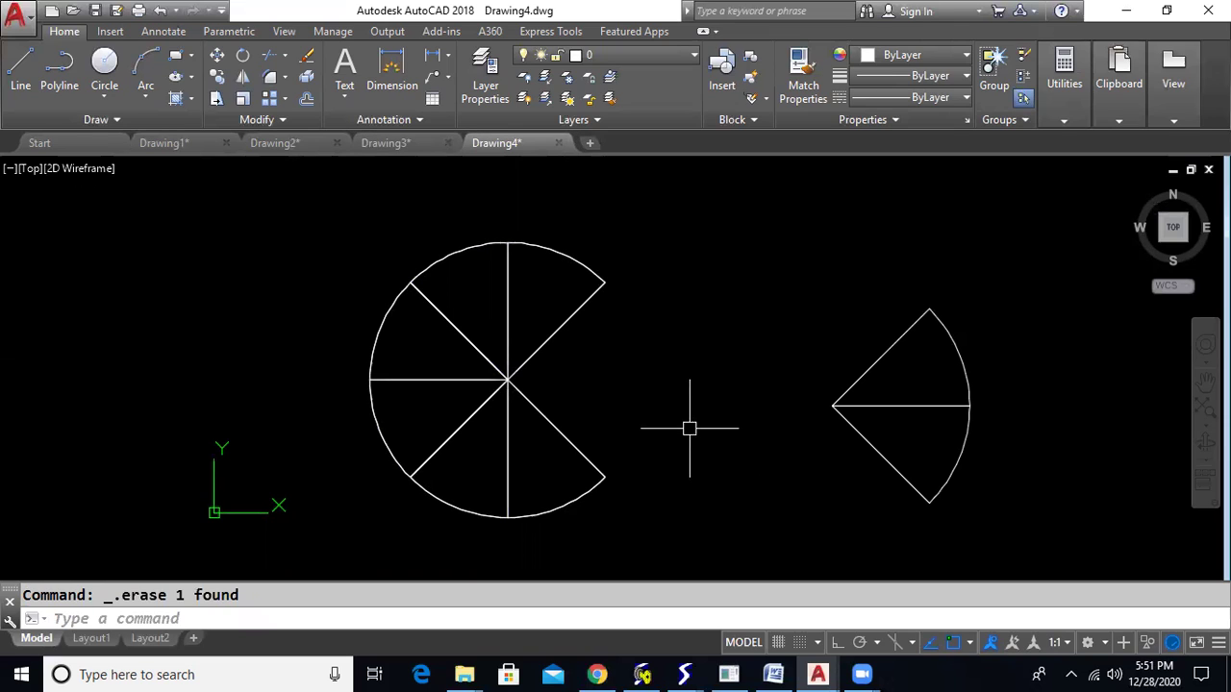
# Step: Move the two separated sector polylines by their apex back to the centre of the divided circle
pyautogui.write('m')
pyautogui.press('Return')
pyautogui.click(855, 432)
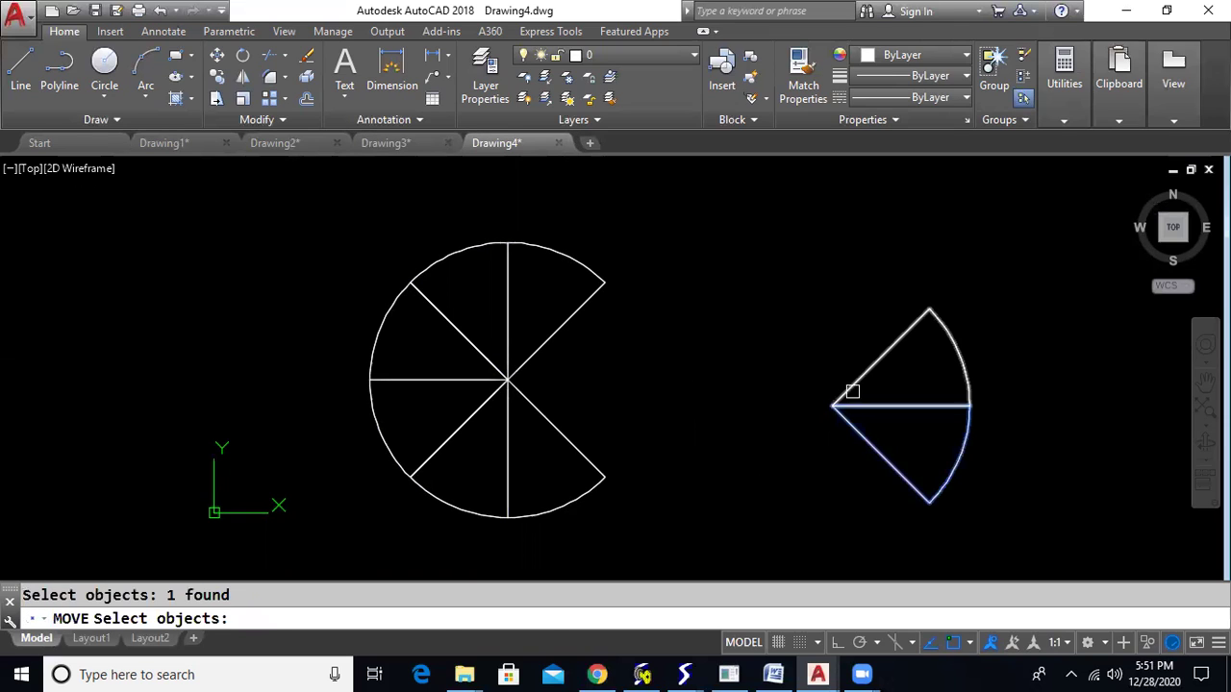
pyautogui.click(852, 388)
pyautogui.press('Return')
pyautogui.click(832, 405)
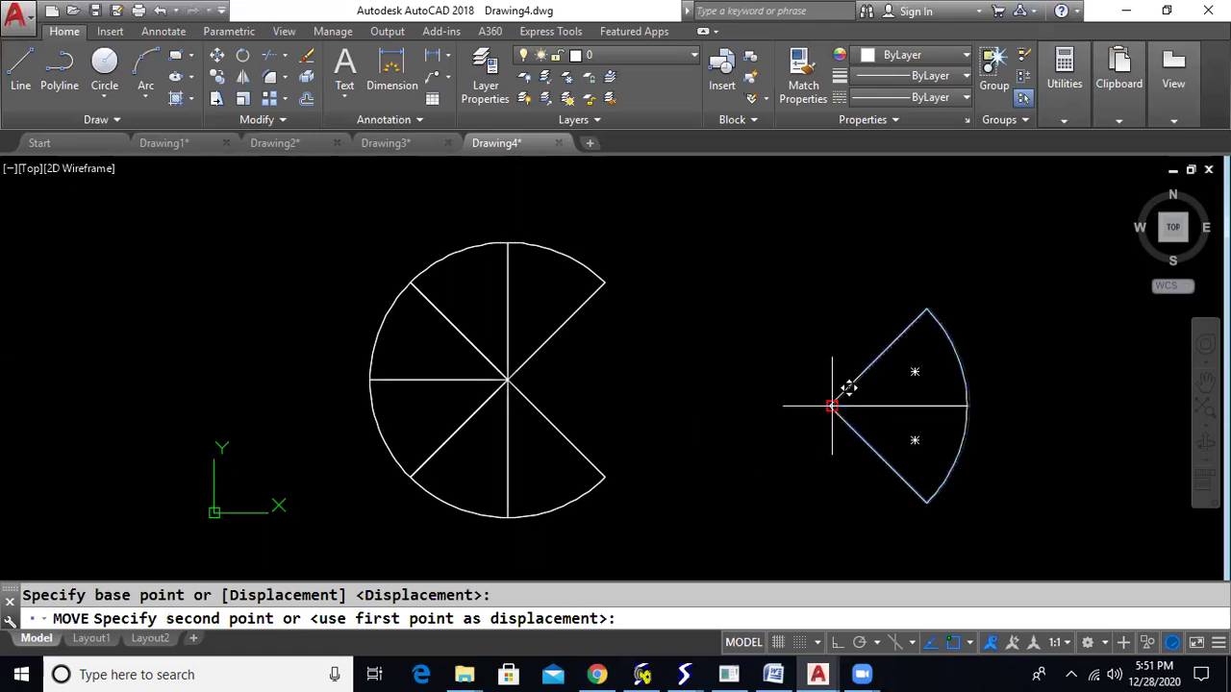
pyautogui.click(508, 381)
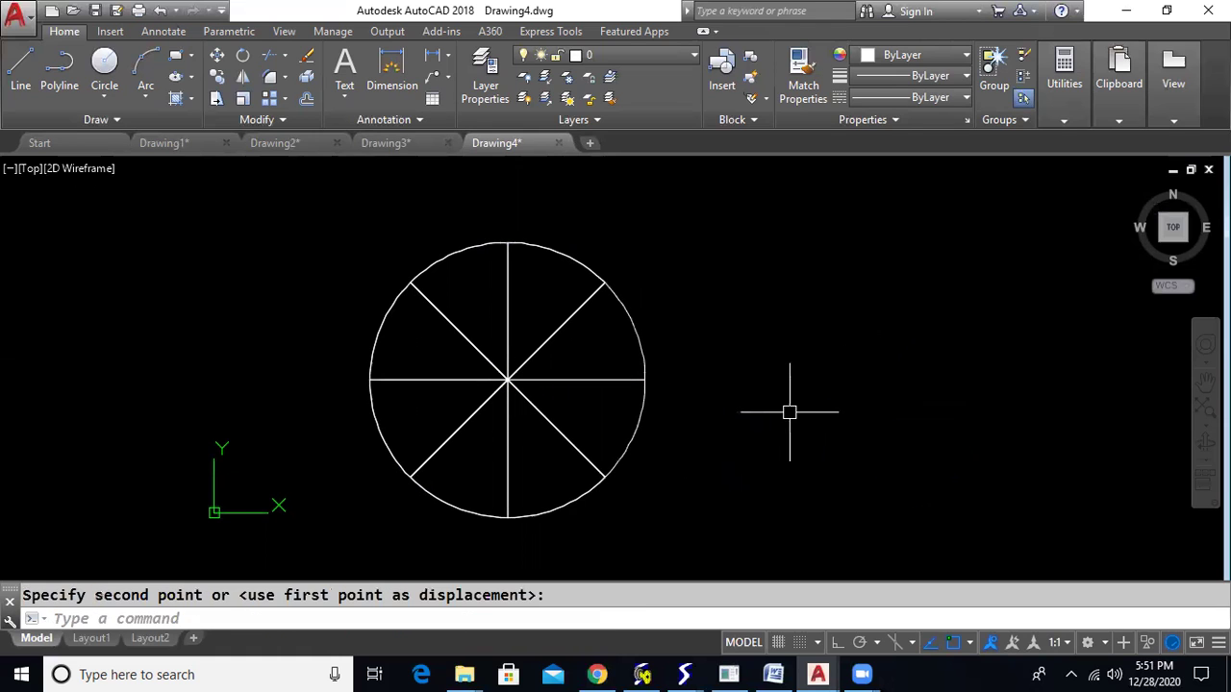
pyautogui.press('Return')
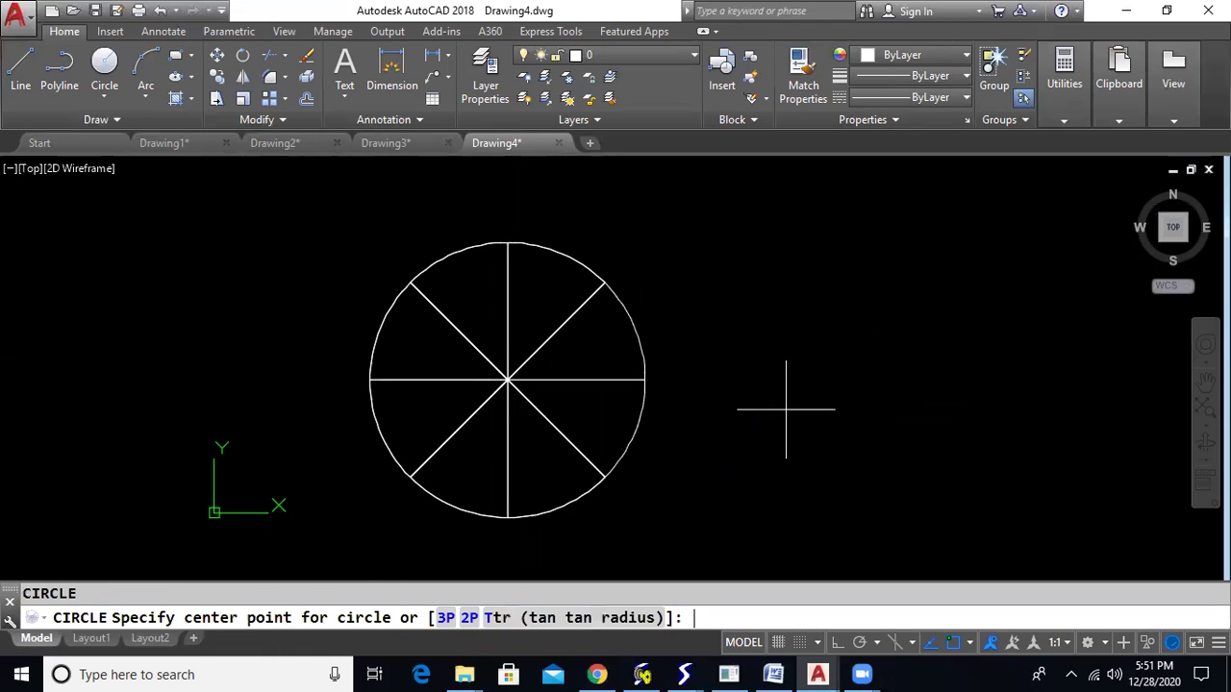
pyautogui.scroll(4, 616, 338)
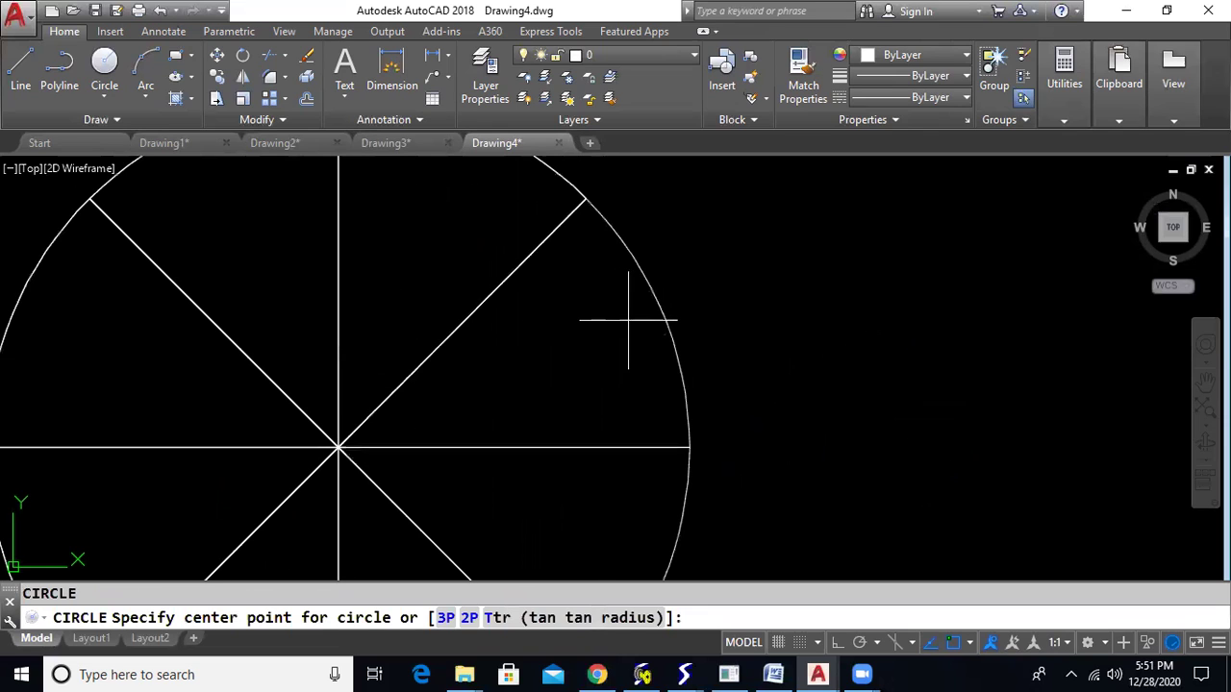
pyautogui.click(630, 320)
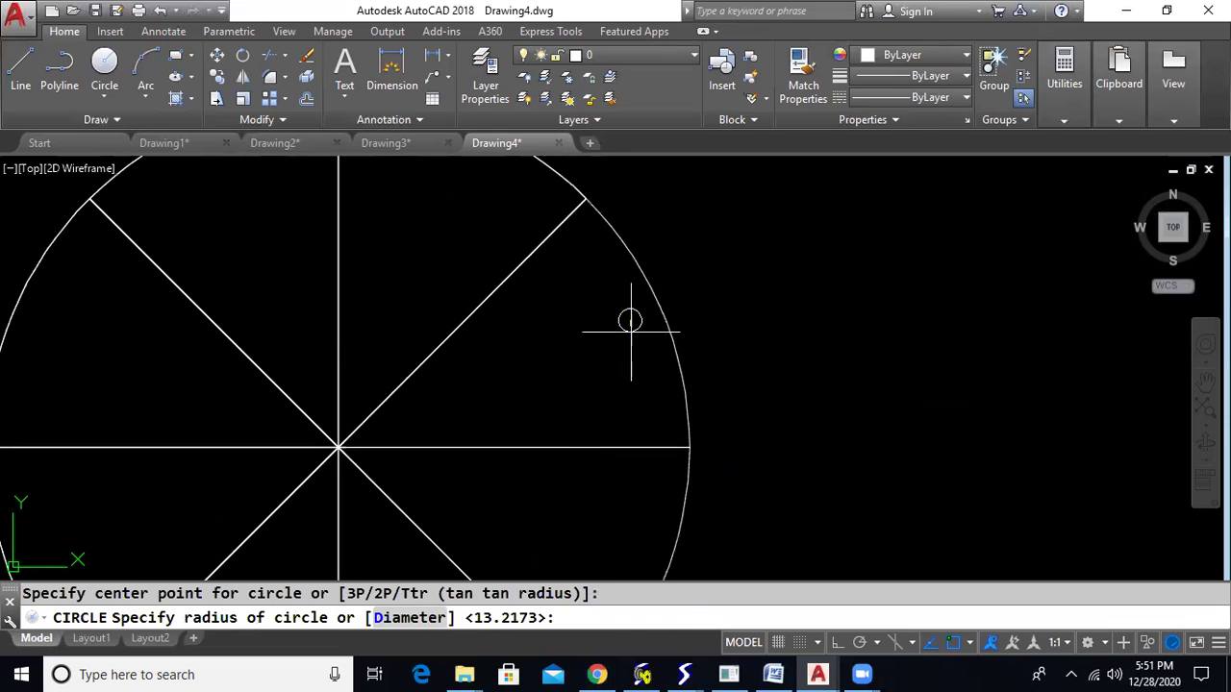
pyautogui.press('Escape')
# Step: Draw a small circle inside the sector just above the right-hand horizontal radius, reaching the outer arc
pyautogui.write('c')
pyautogui.press('Return')
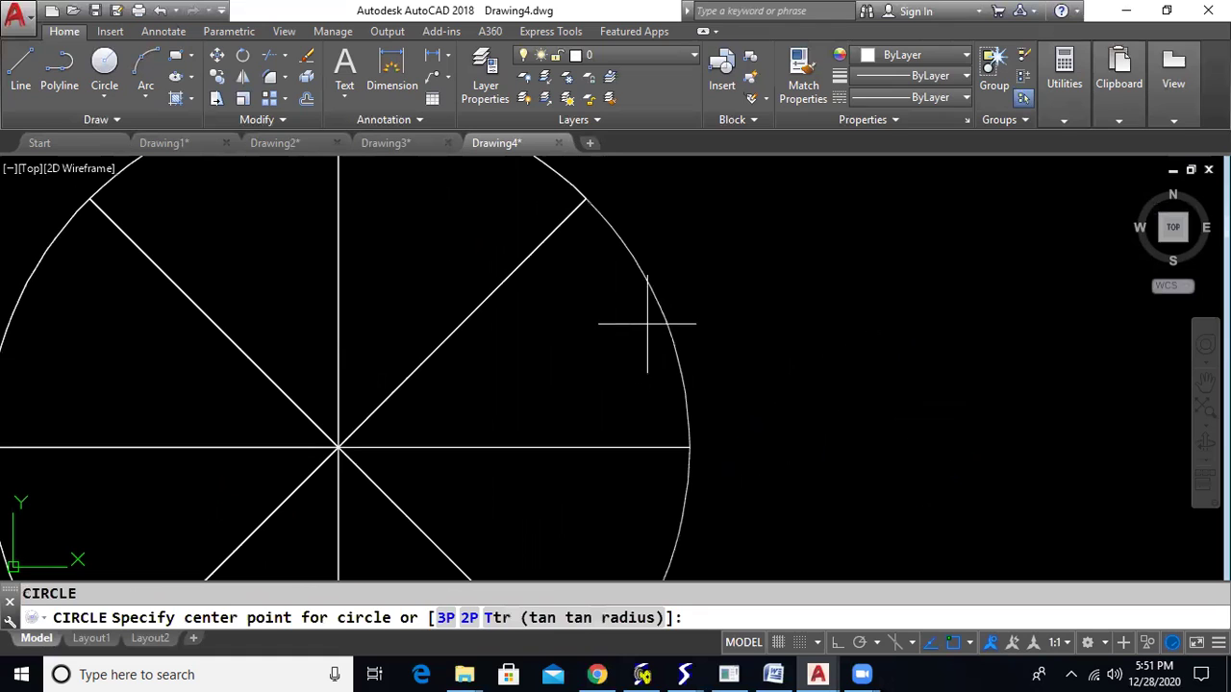
pyautogui.scroll(2, 647, 322)
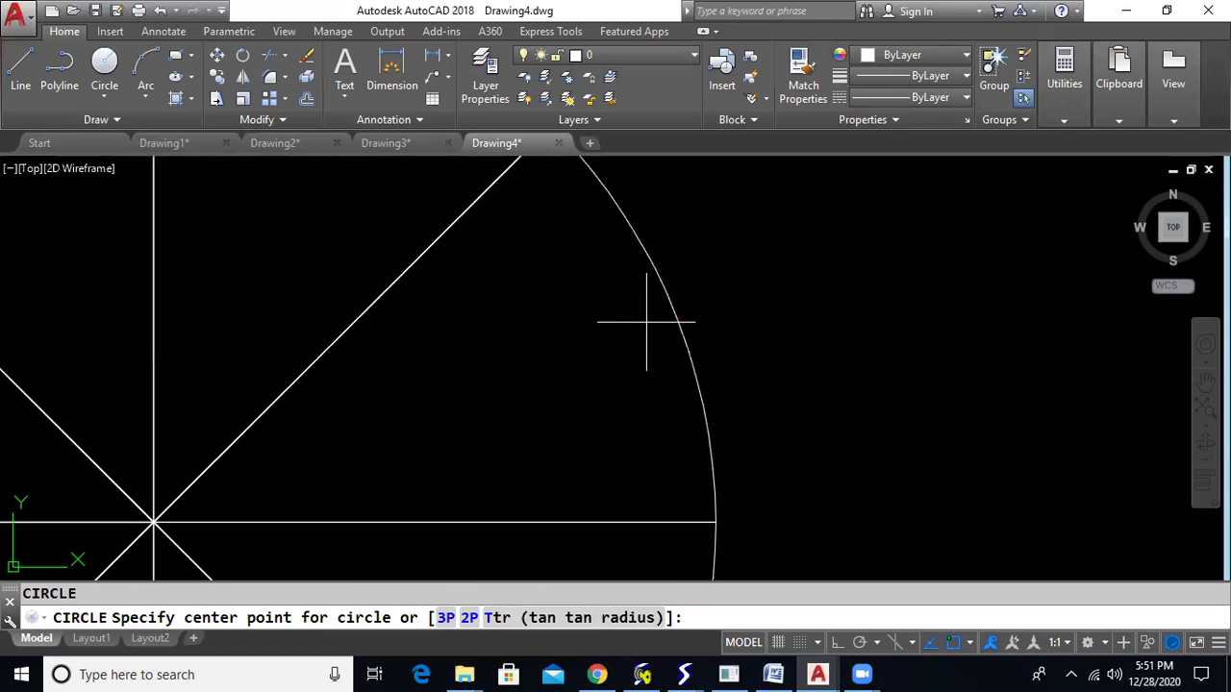
pyautogui.click(648, 326)
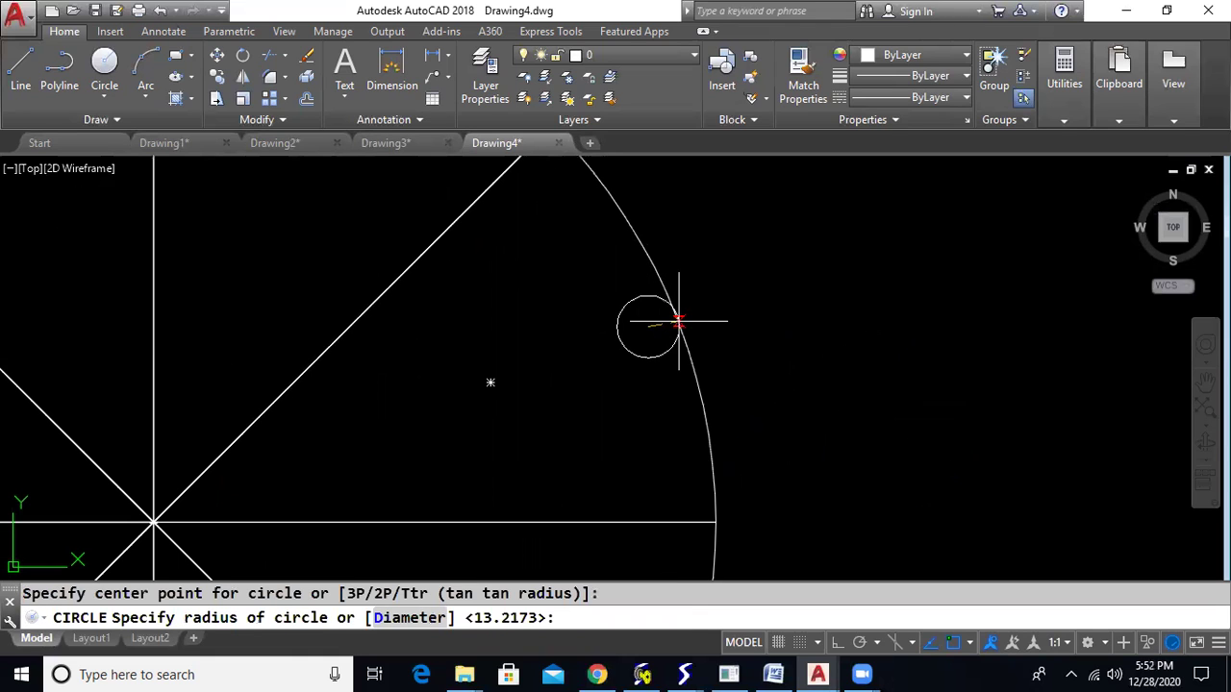
pyautogui.click(680, 321)
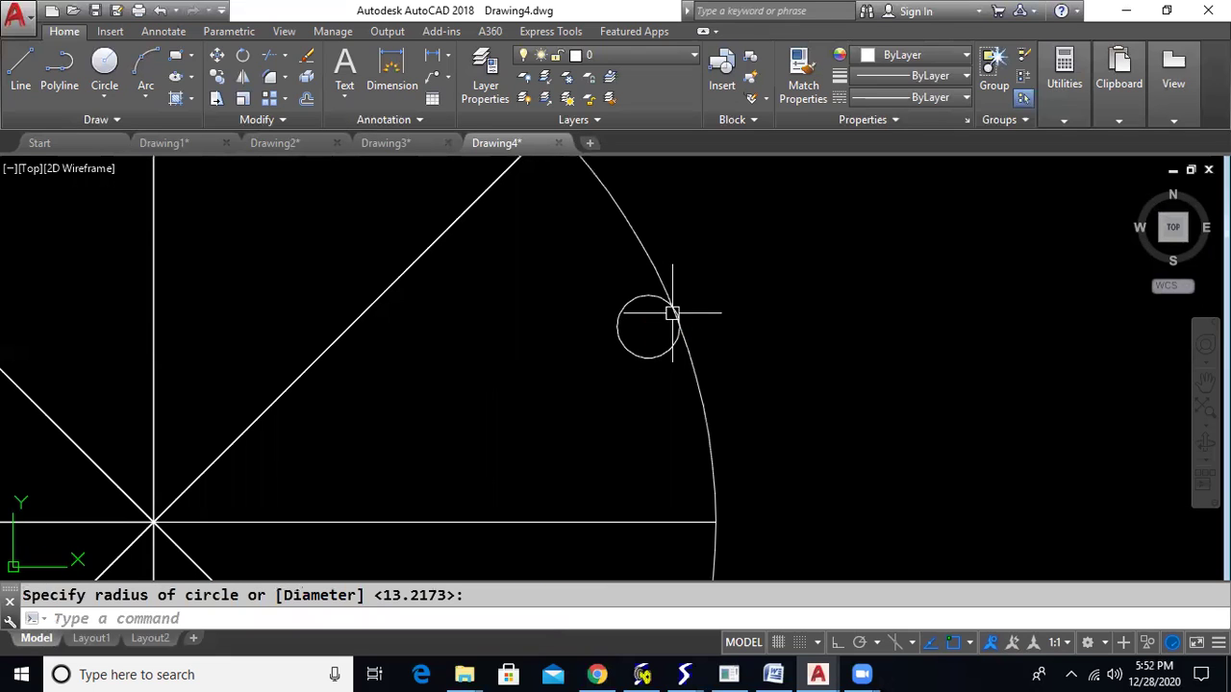
# Step: Shrink the small circle around its centre by stretching its lower quadrant inward, leaving a gap to the outer arc
pyautogui.click(655, 360)
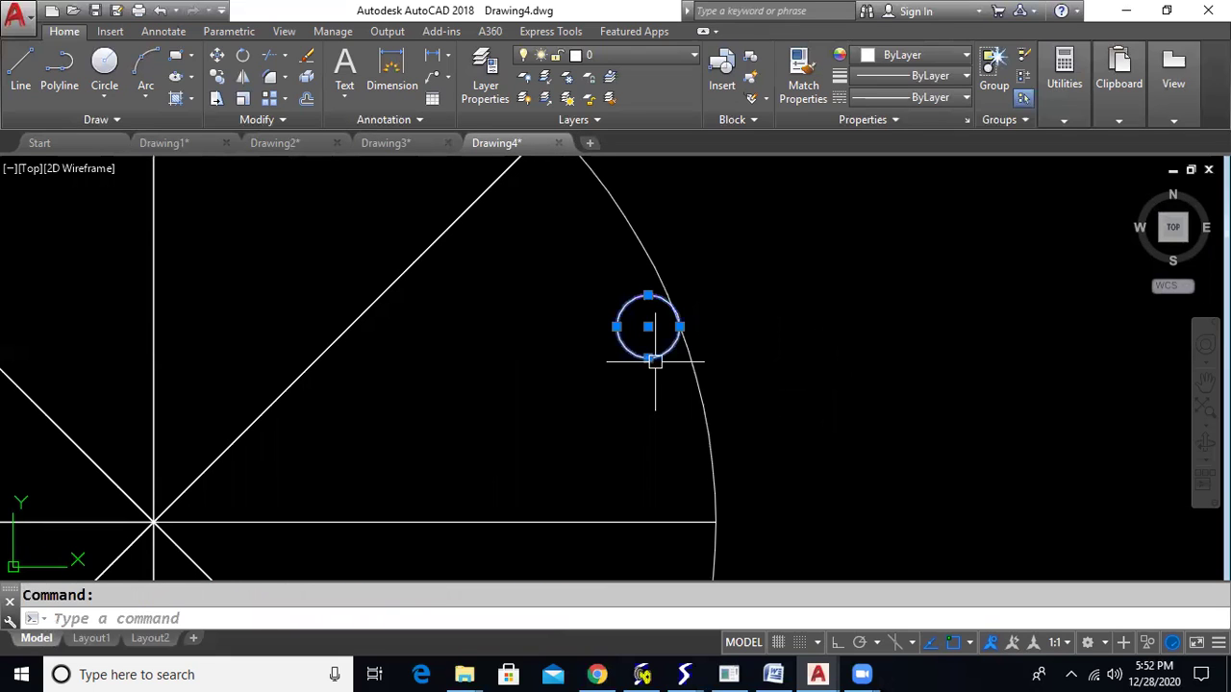
pyautogui.click(650, 359)
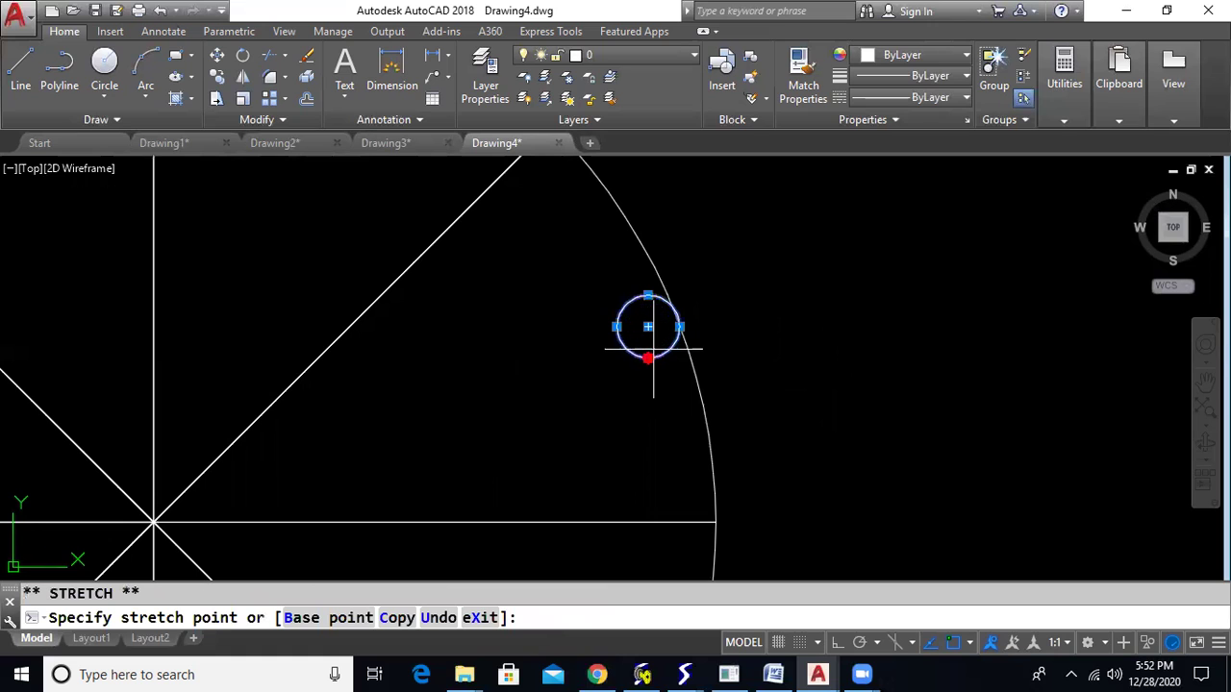
pyautogui.scroll(5, 653, 346)
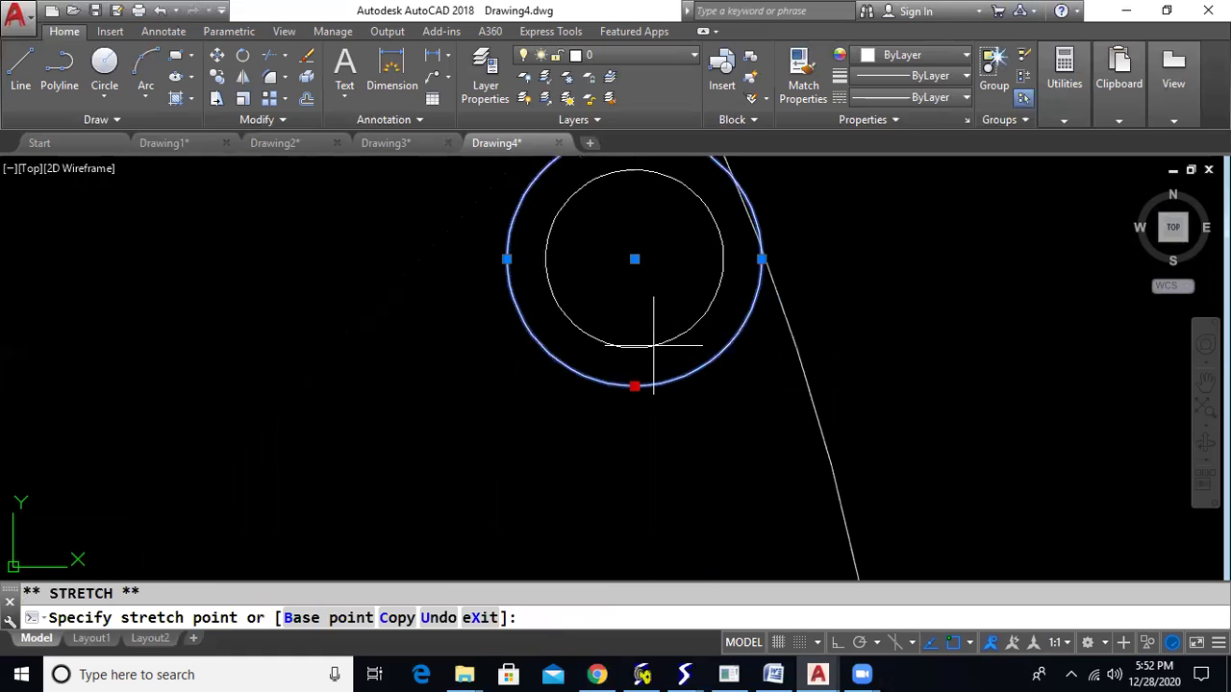
pyautogui.click(654, 344)
pyautogui.scroll(-5, 868, 368)
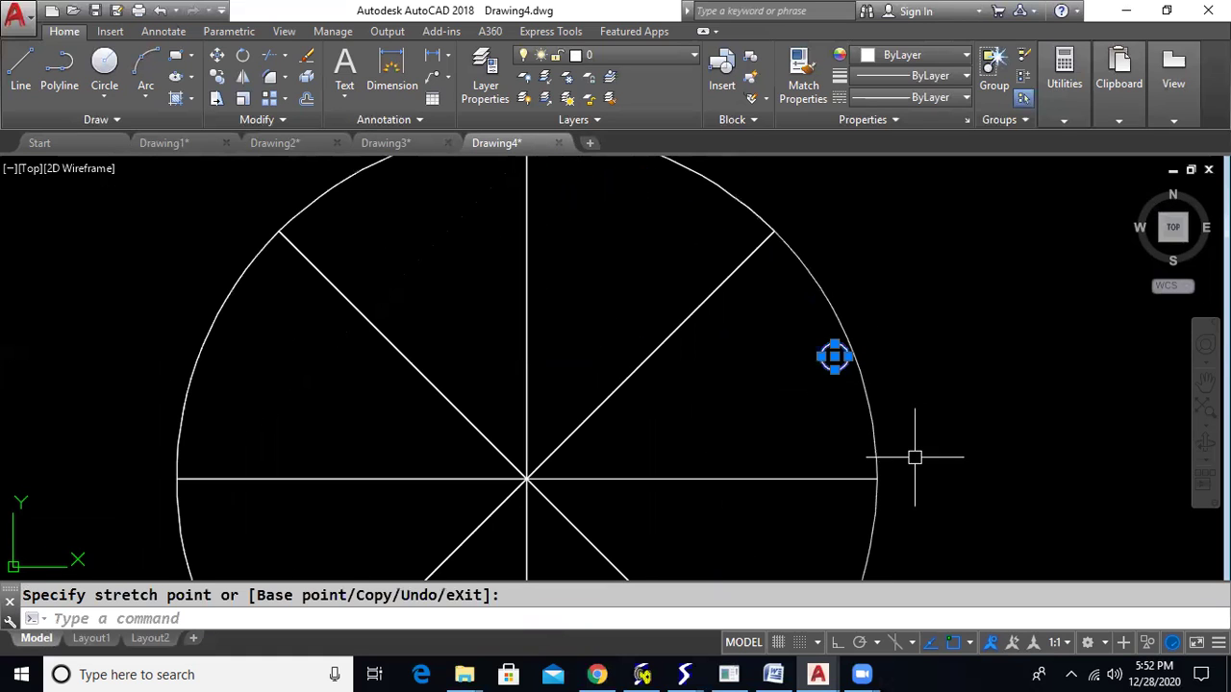
pyautogui.press('Escape')
# Step: Create a polar array of the small circle around the divided circle's centre with 8 items
pyautogui.write('ar')
pyautogui.press('Return')
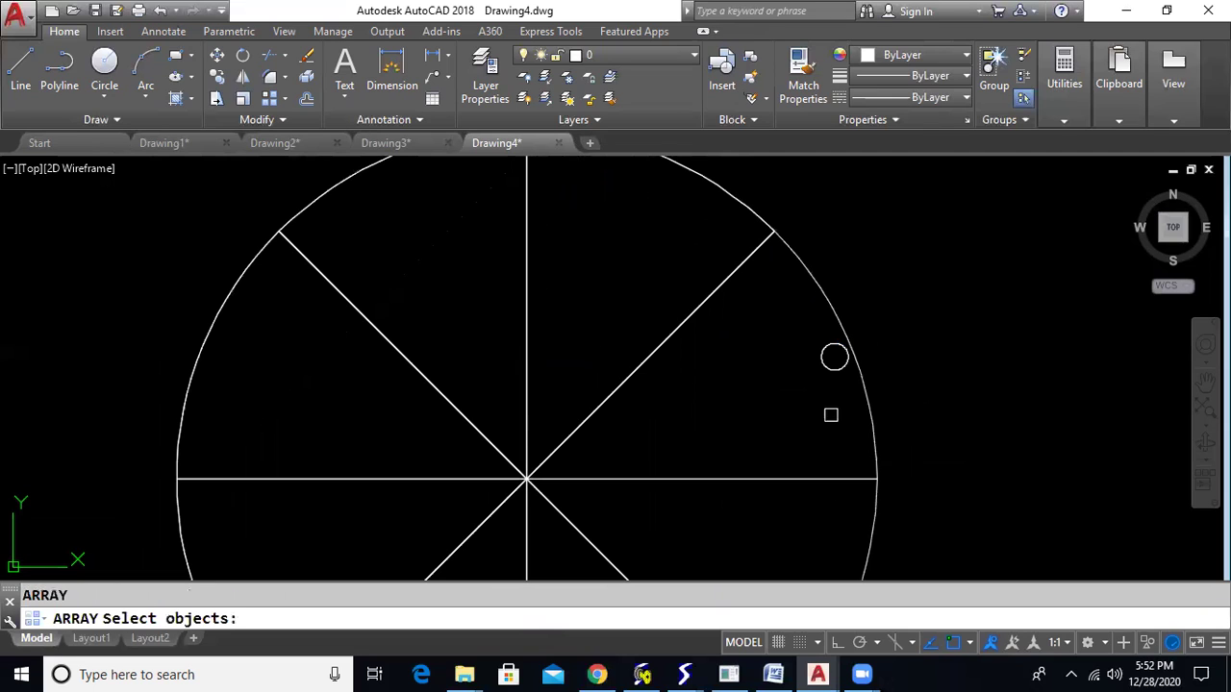
pyautogui.click(835, 363)
pyautogui.press('Return')
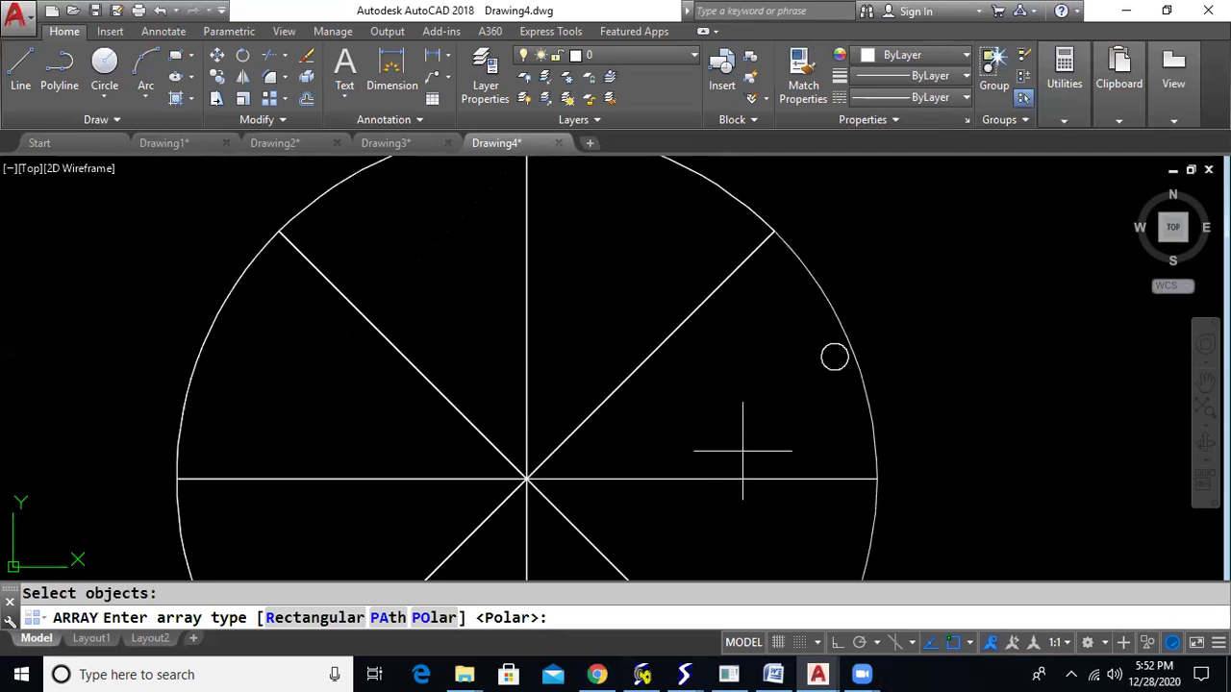
pyautogui.press('Return')
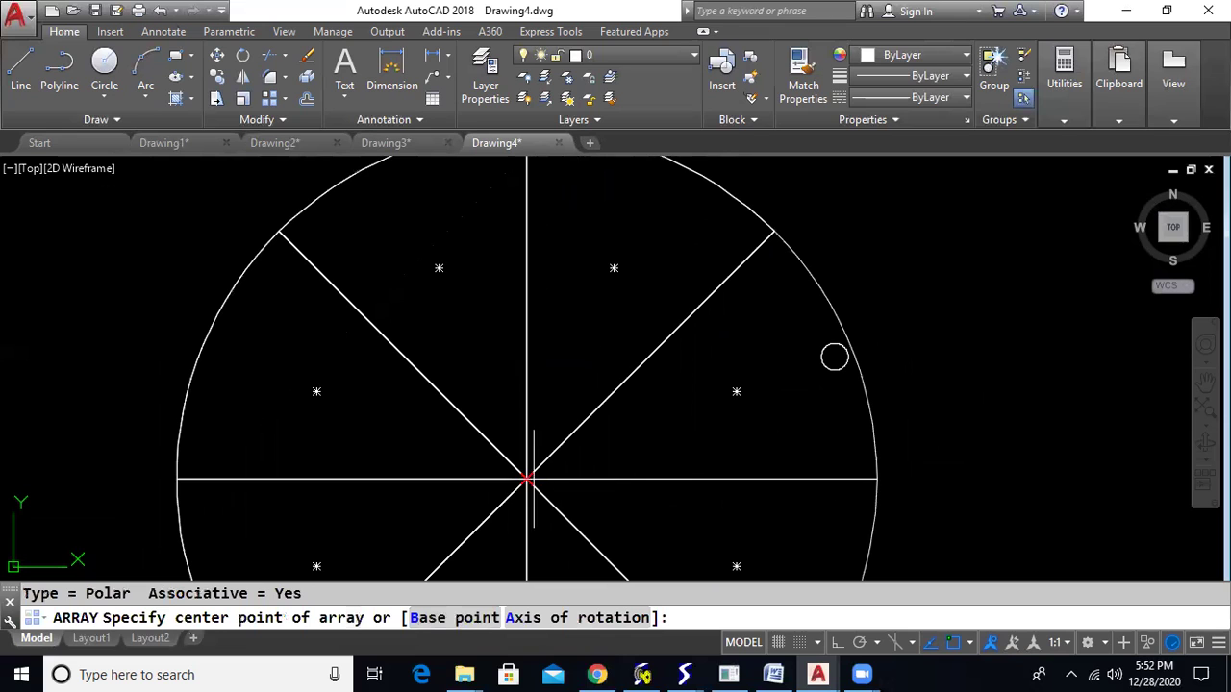
pyautogui.click(527, 478)
pyautogui.scroll(-3, 537, 473)
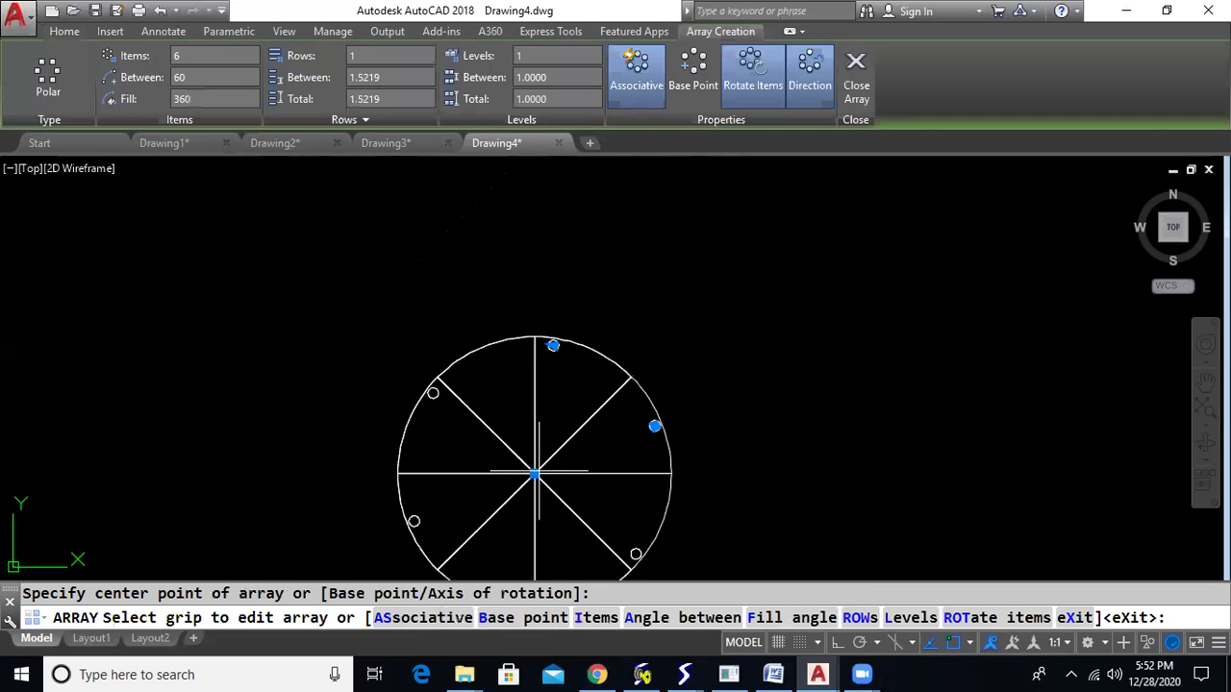
pyautogui.click(591, 619)
pyautogui.write('8')
pyautogui.press('Return')
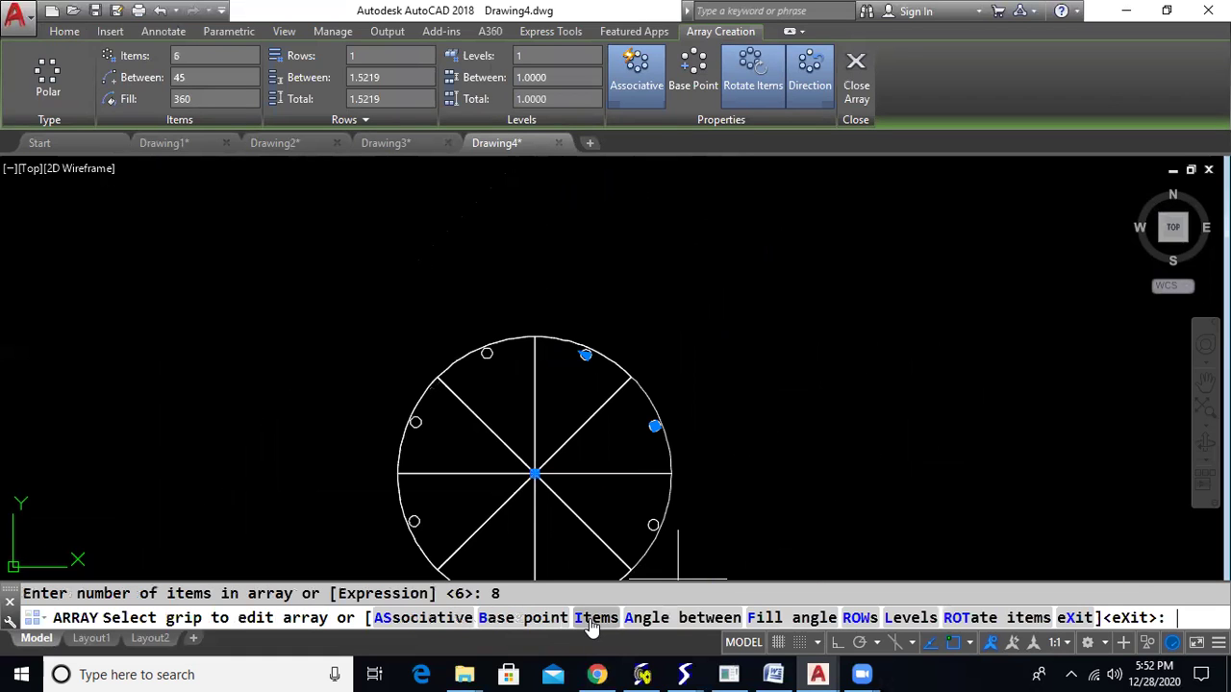
pyautogui.press('Return')
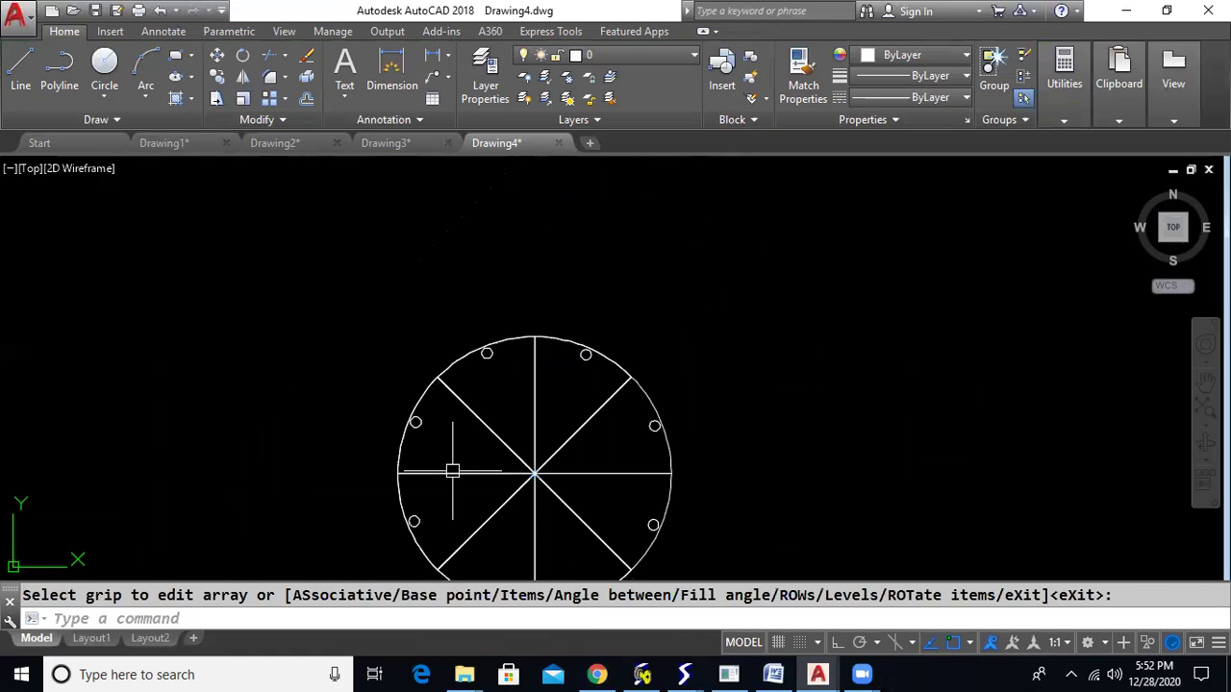
# Step: Explode the polar array of small circles into separate circles
pyautogui.click(586, 354)
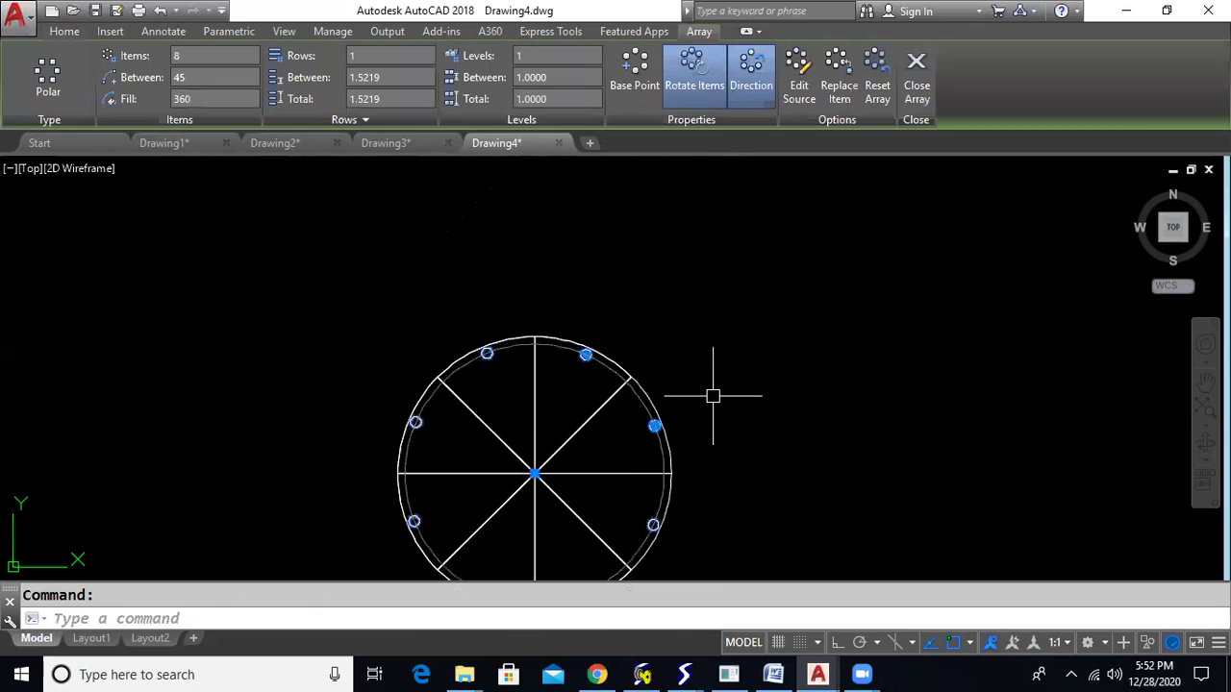
pyautogui.moveTo(723, 412); pyautogui.dragTo(702, 337, button='middle')
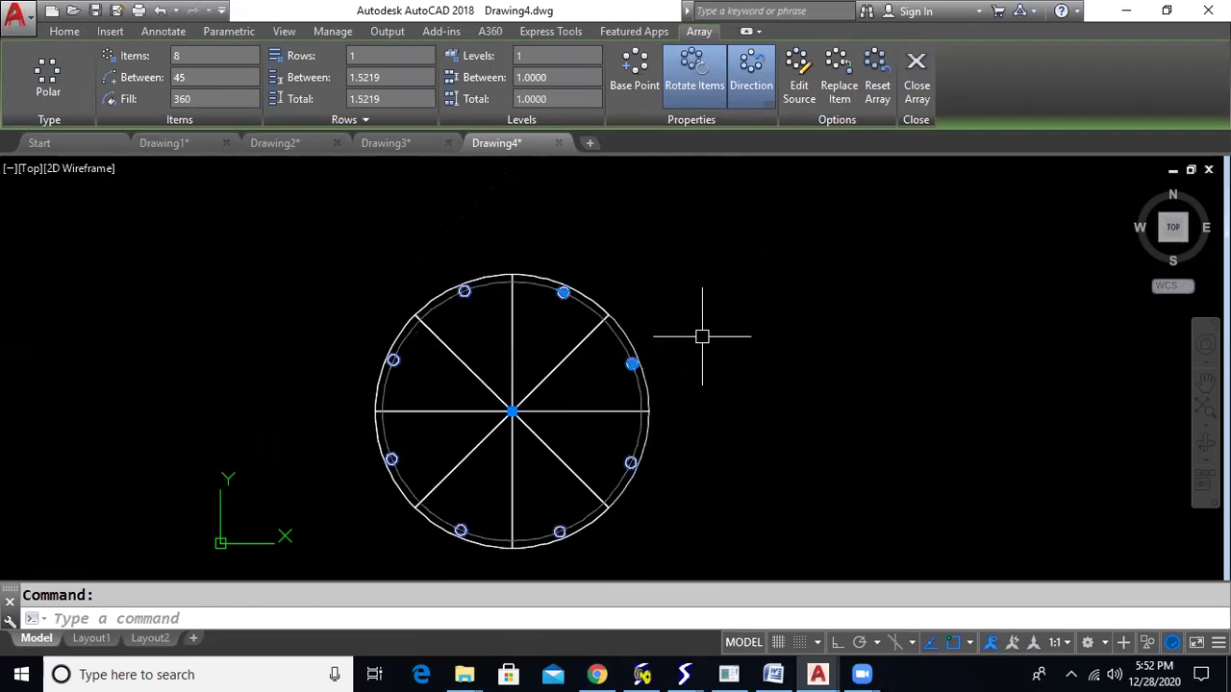
pyautogui.press('Escape')
pyautogui.write('x')
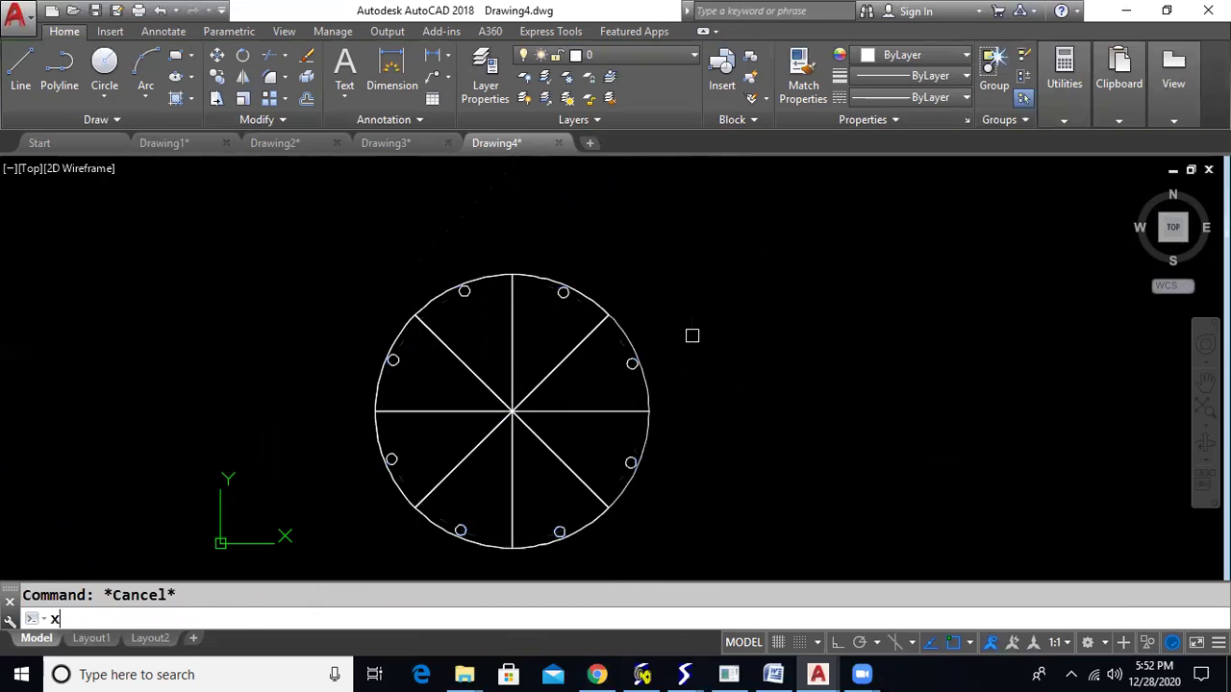
pyautogui.press('Return')
pyautogui.click(565, 299)
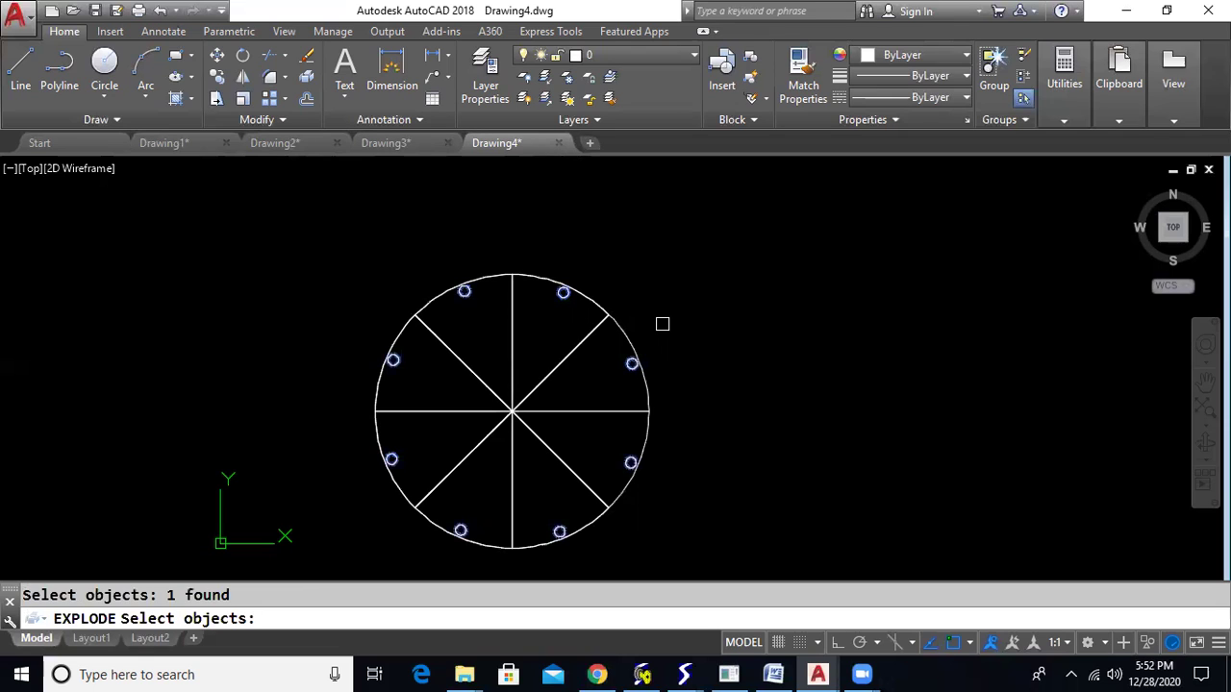
pyautogui.press('Return')
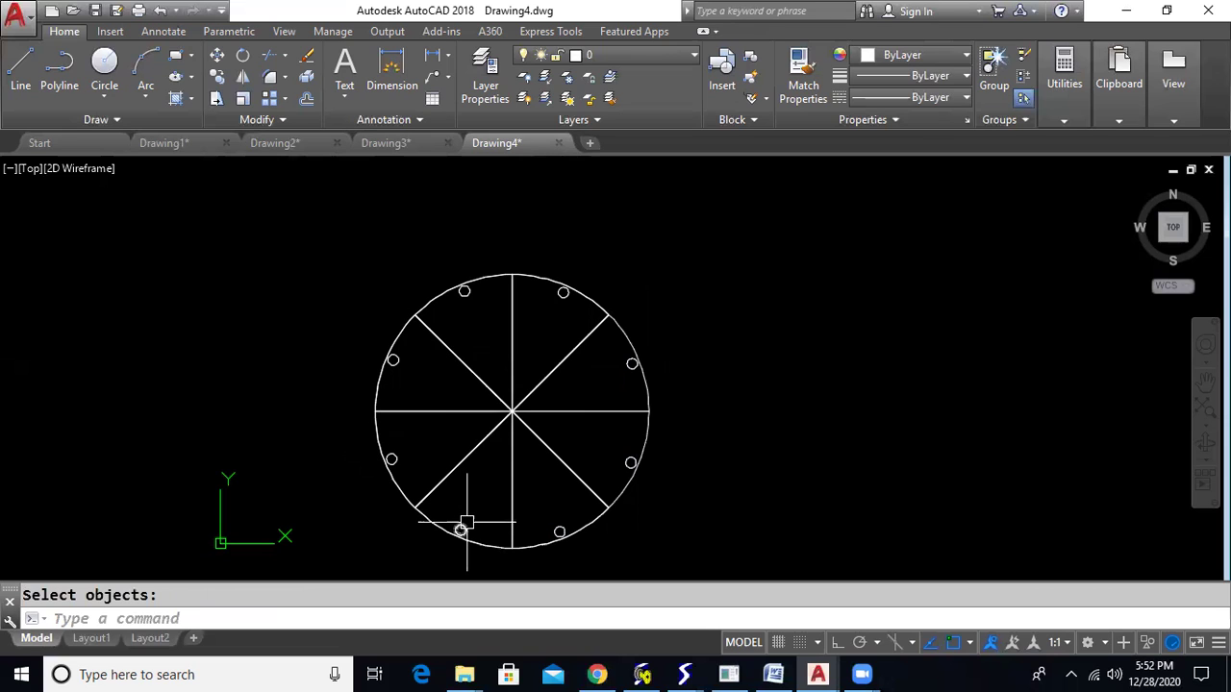
# Step: Switch to the SW Isometric view and extrude all eight sector polylines downward by about 3.7 units
pyautogui.click(28, 170)
pyautogui.click(134, 332)
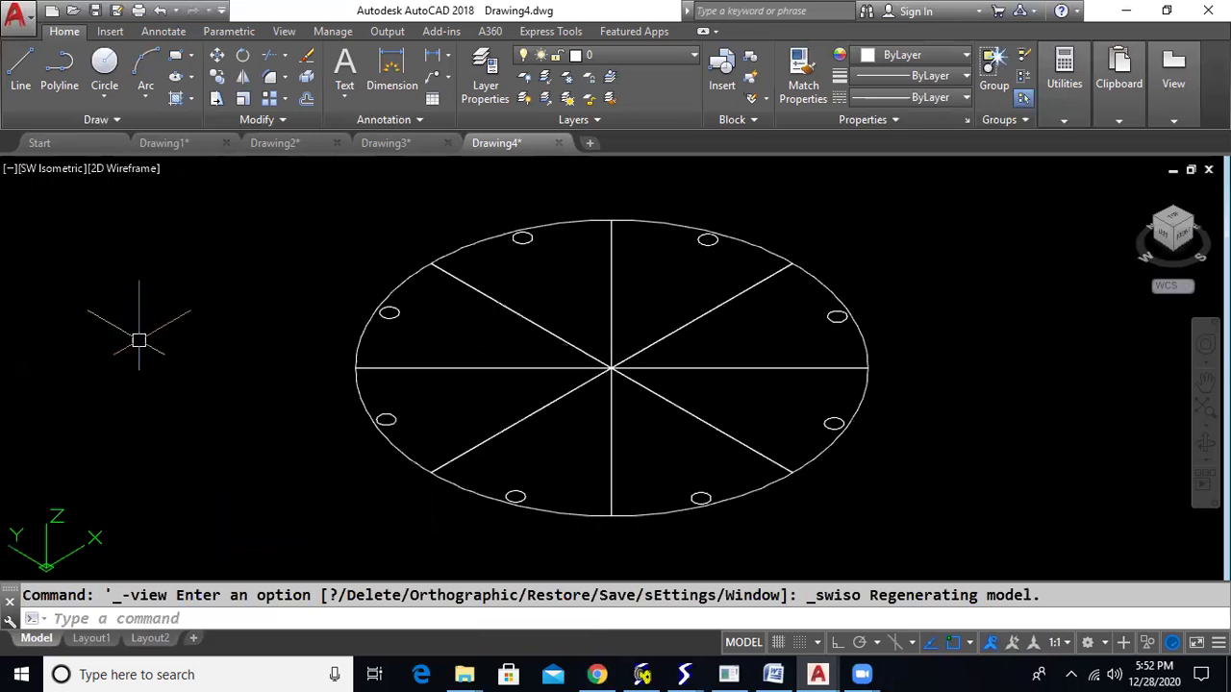
pyautogui.write('ext')
pyautogui.press('Return')
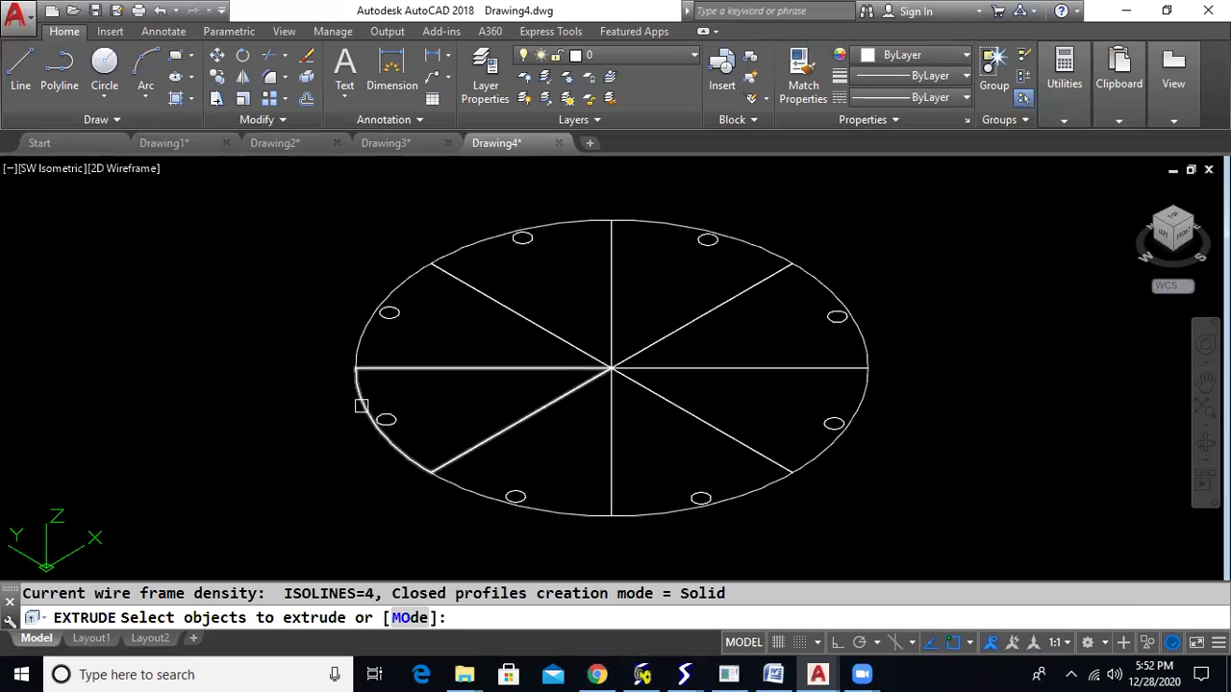
pyautogui.click(360, 404)
pyautogui.click(357, 357)
pyautogui.click(459, 252)
pyautogui.click(654, 224)
pyautogui.click(803, 271)
pyautogui.click(870, 393)
pyautogui.click(772, 486)
pyautogui.click(569, 519)
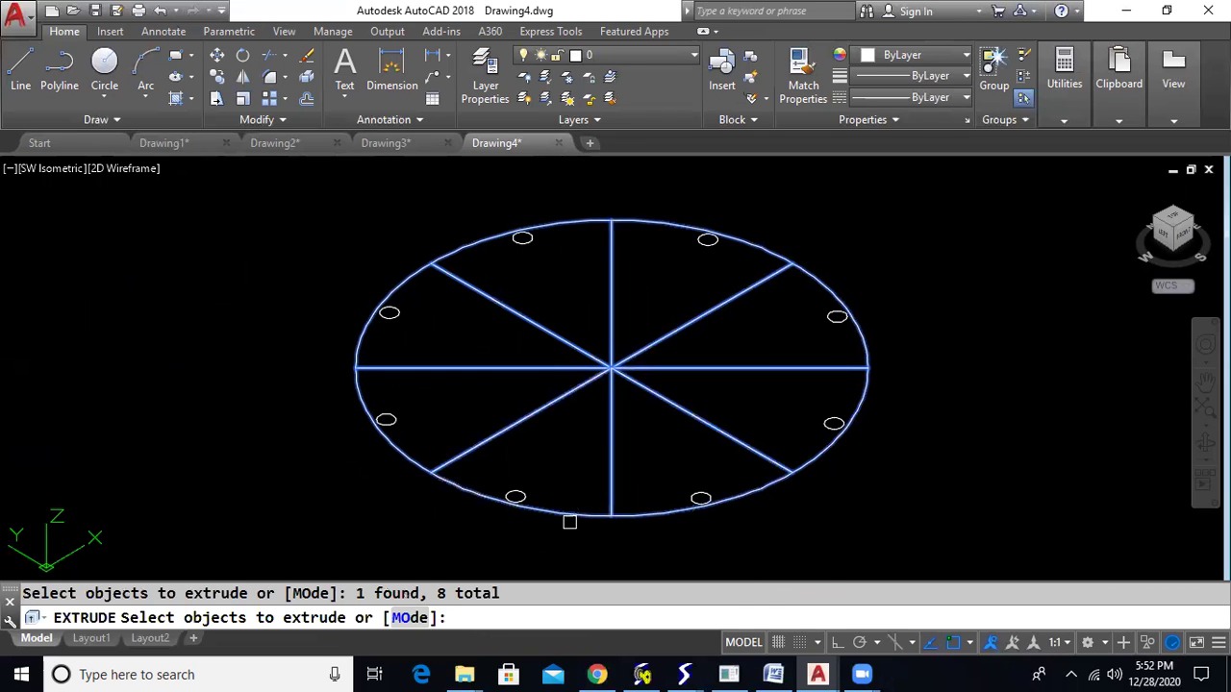
pyautogui.press('Return')
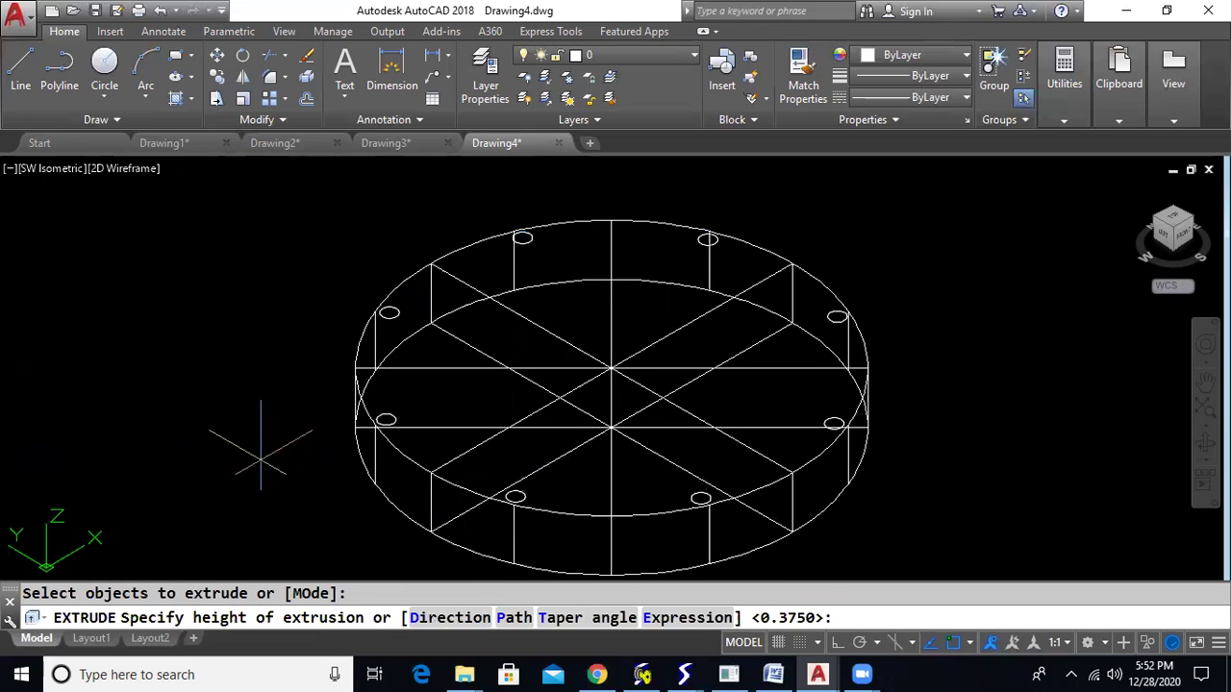
pyautogui.click(260, 447)
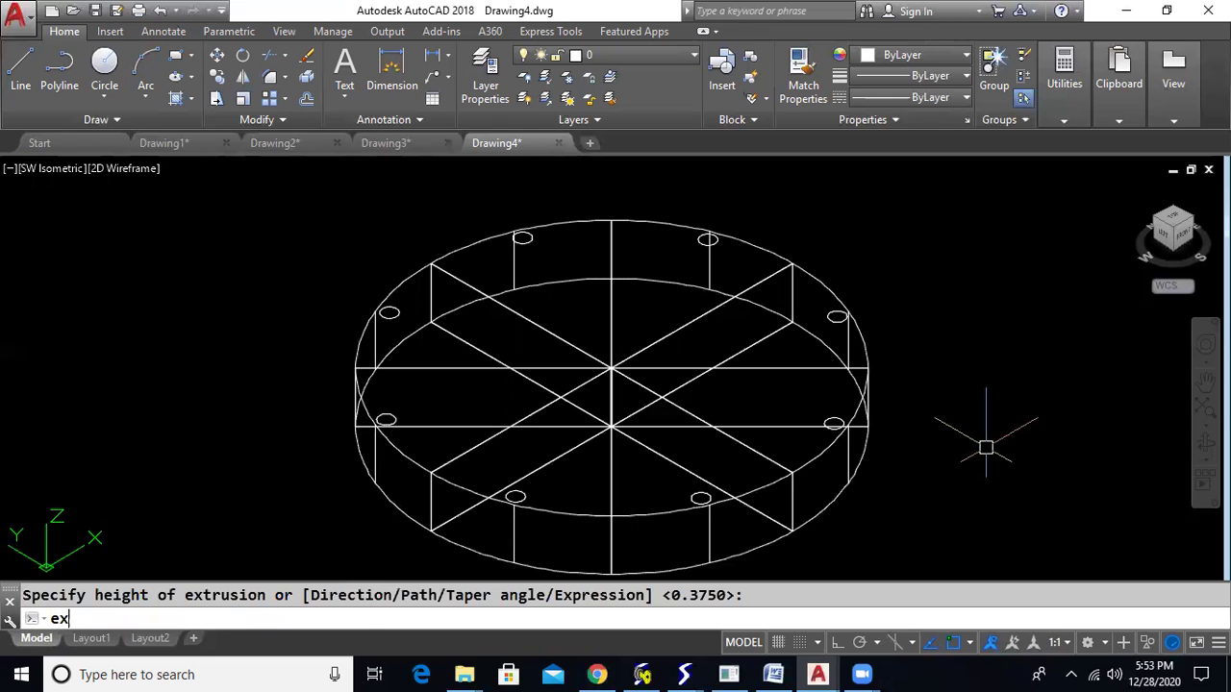
# Step: Extrude all eight small circles upward into tall posts standing on the round base
pyautogui.press('Return')
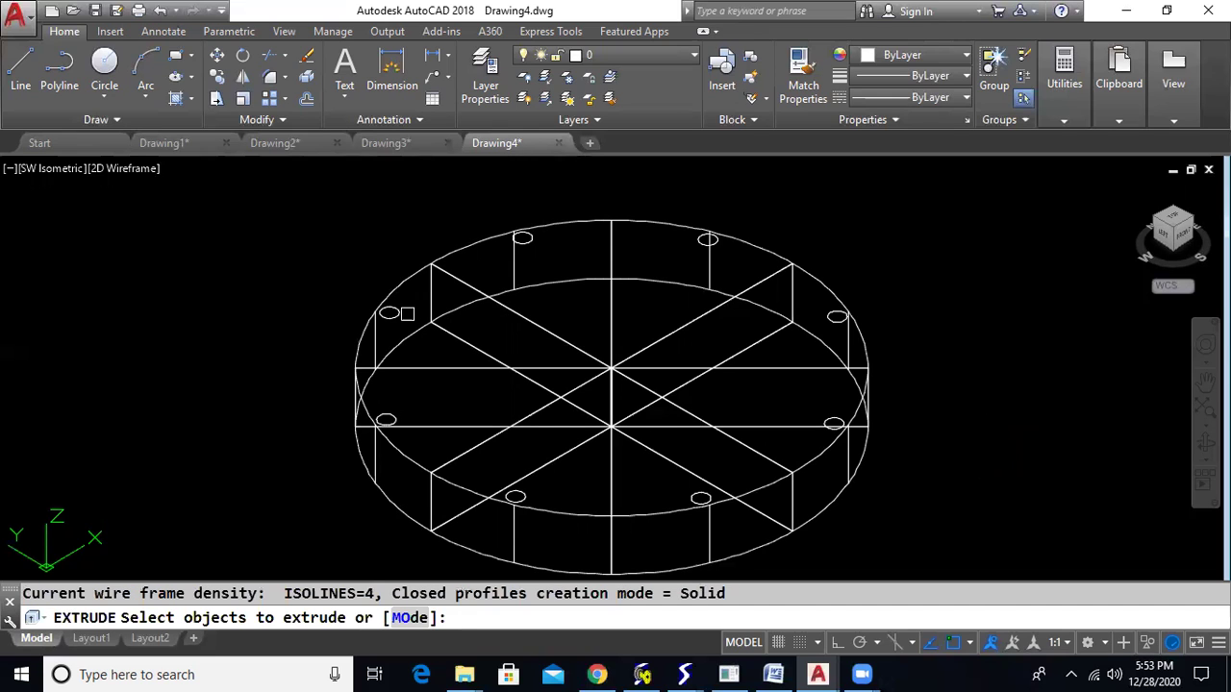
pyautogui.click(398, 317)
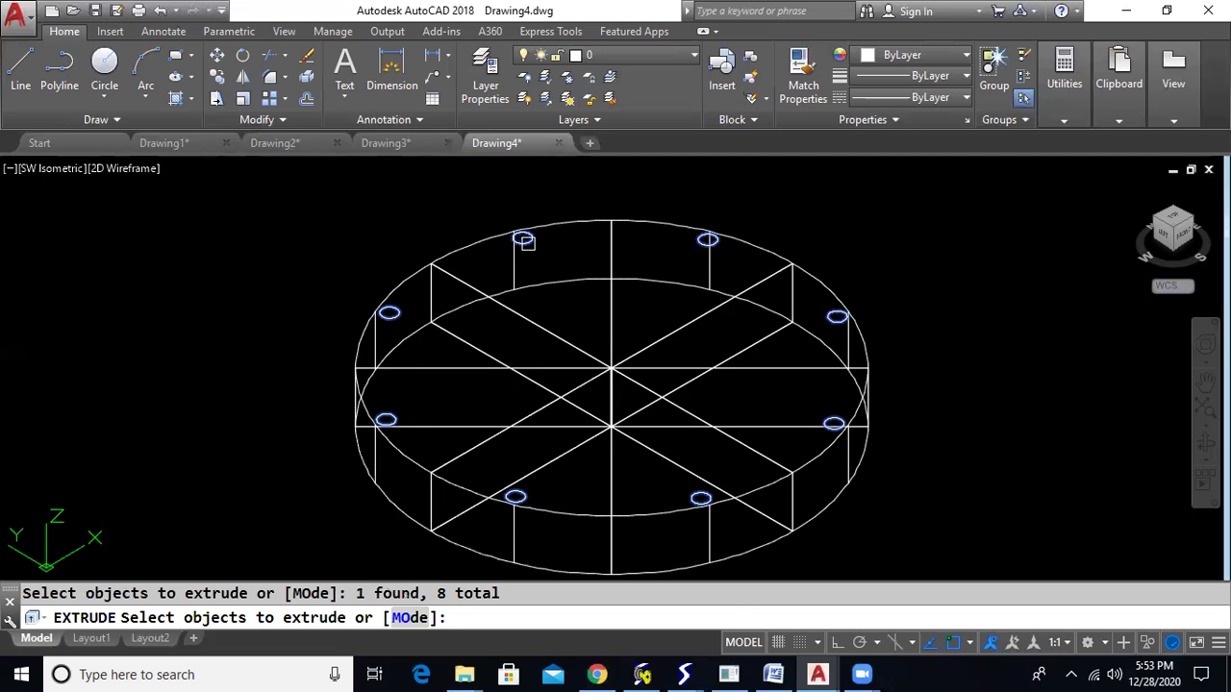
pyautogui.press('Return')
pyautogui.scroll(-4, 522, 207)
pyautogui.moveTo(522, 208); pyautogui.dragTo(522, 343, button='middle')
pyautogui.scroll(2, 520, 343)
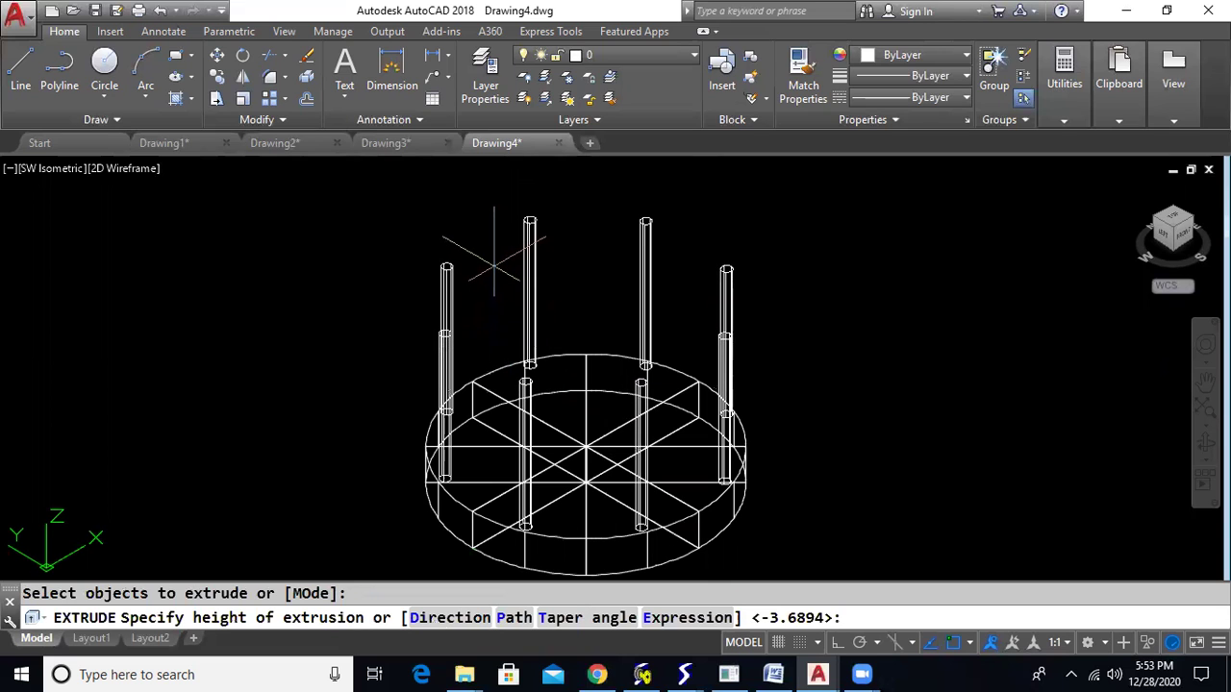
# Step: Union the rear-left post with the circle sector beneath it into one solid
pyautogui.keyDown('shift'); pyautogui.moveTo(868, 411); pyautogui.dragTo(786, 414, button='middle'); pyautogui.keyUp('shift')
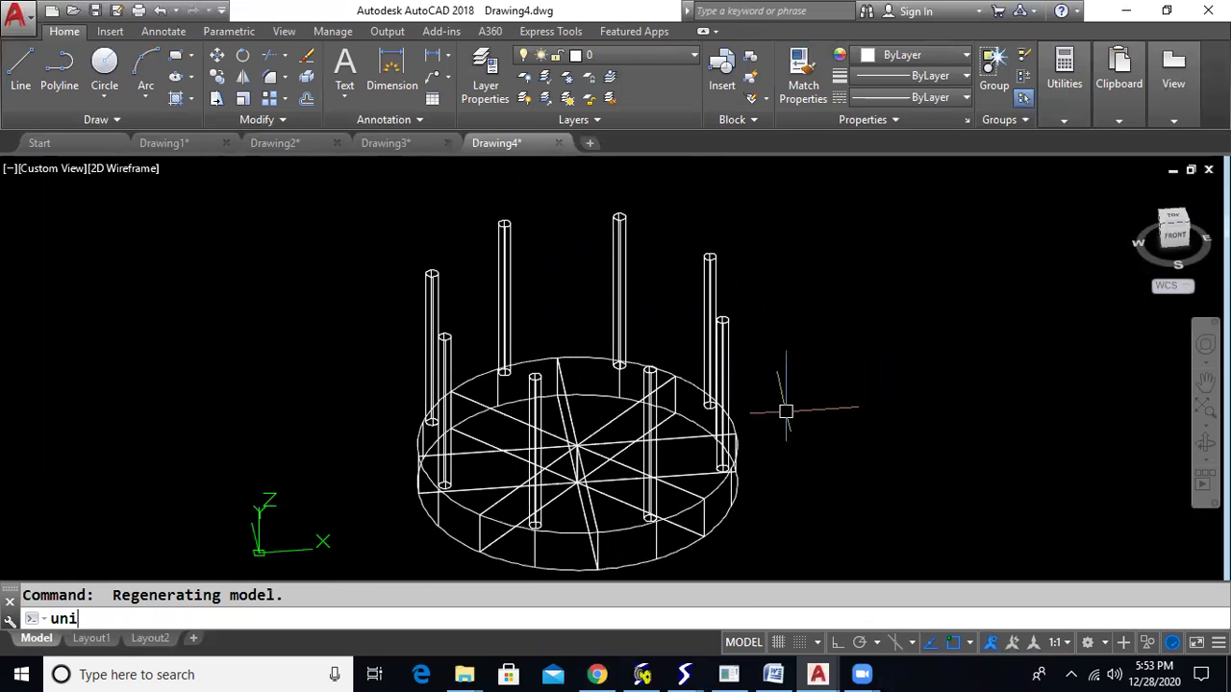
pyautogui.write('n')
pyautogui.press('Return')
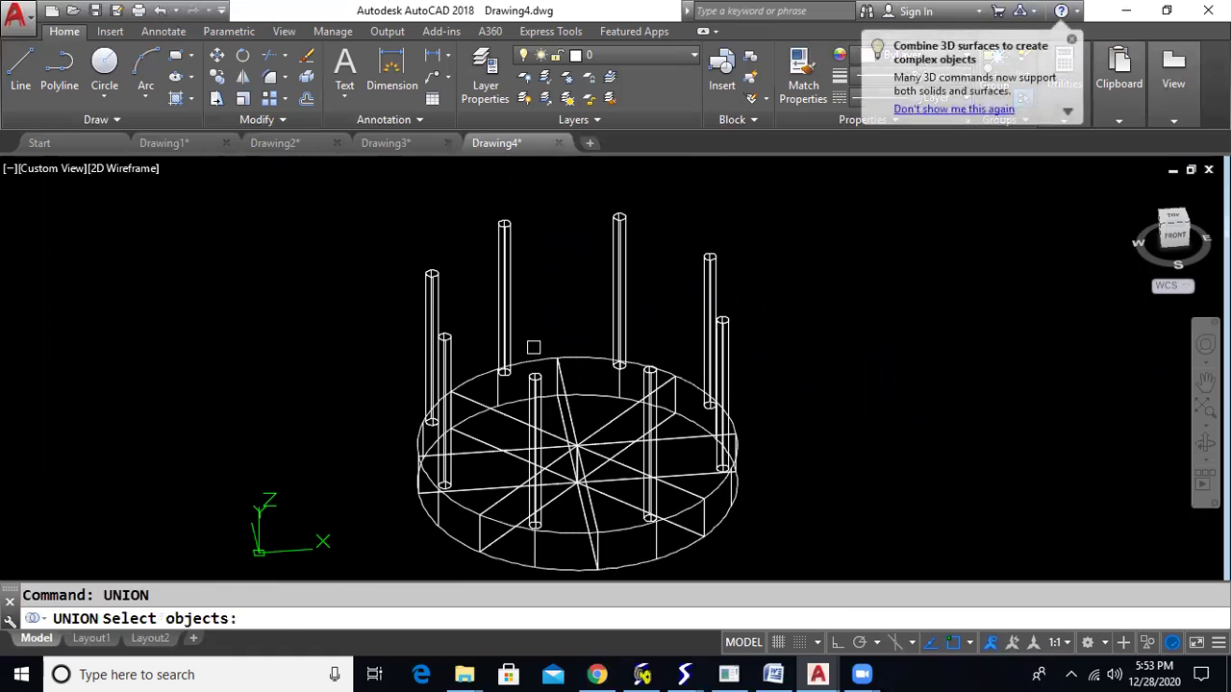
pyautogui.click(530, 359)
pyautogui.click(506, 335)
pyautogui.moveTo(879, 443)
pyautogui.keyDown('shift'); pyautogui.mouseDown(button='middle')
pyautogui.moveTo(875, 429)
pyautogui.moveTo(879, 462)
pyautogui.mouseUp(button='middle'); pyautogui.keyUp('shift')
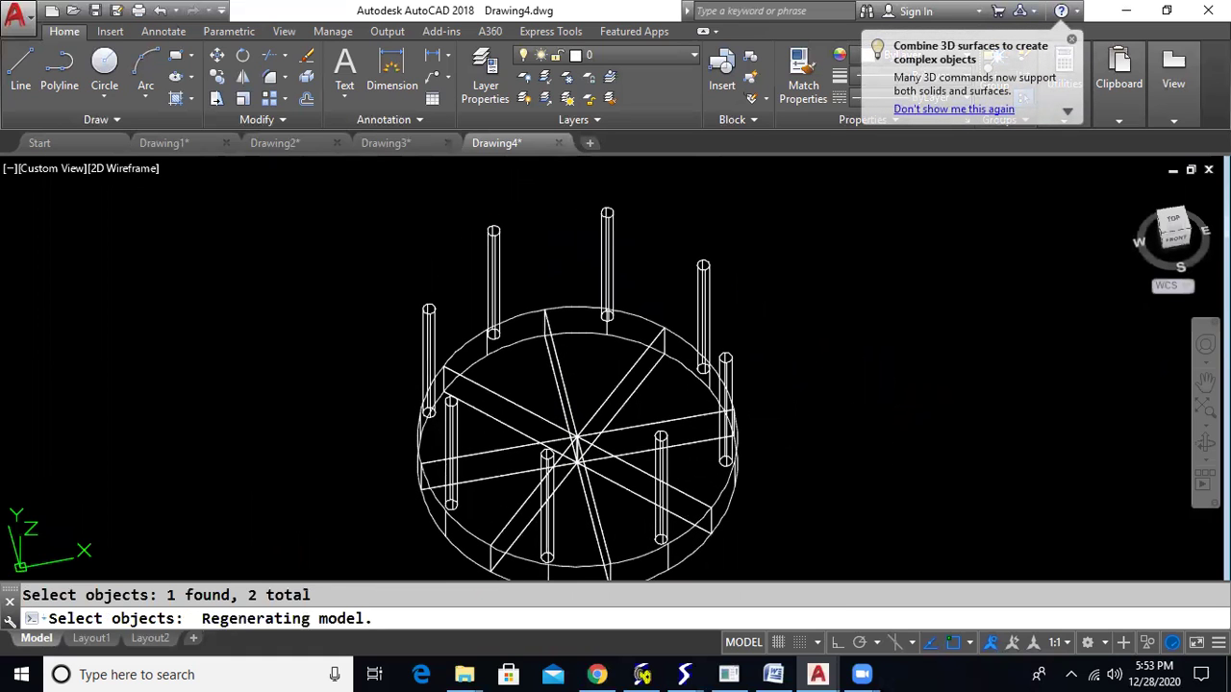
pyautogui.click(572, 342)
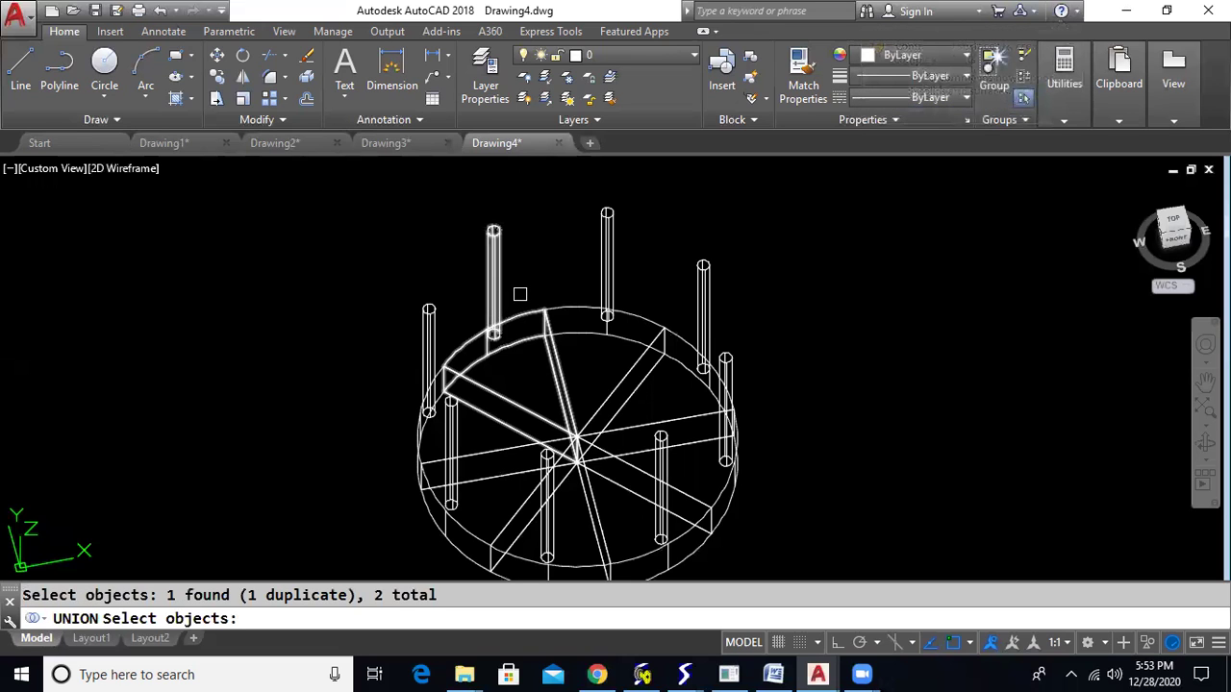
pyautogui.press('Return')
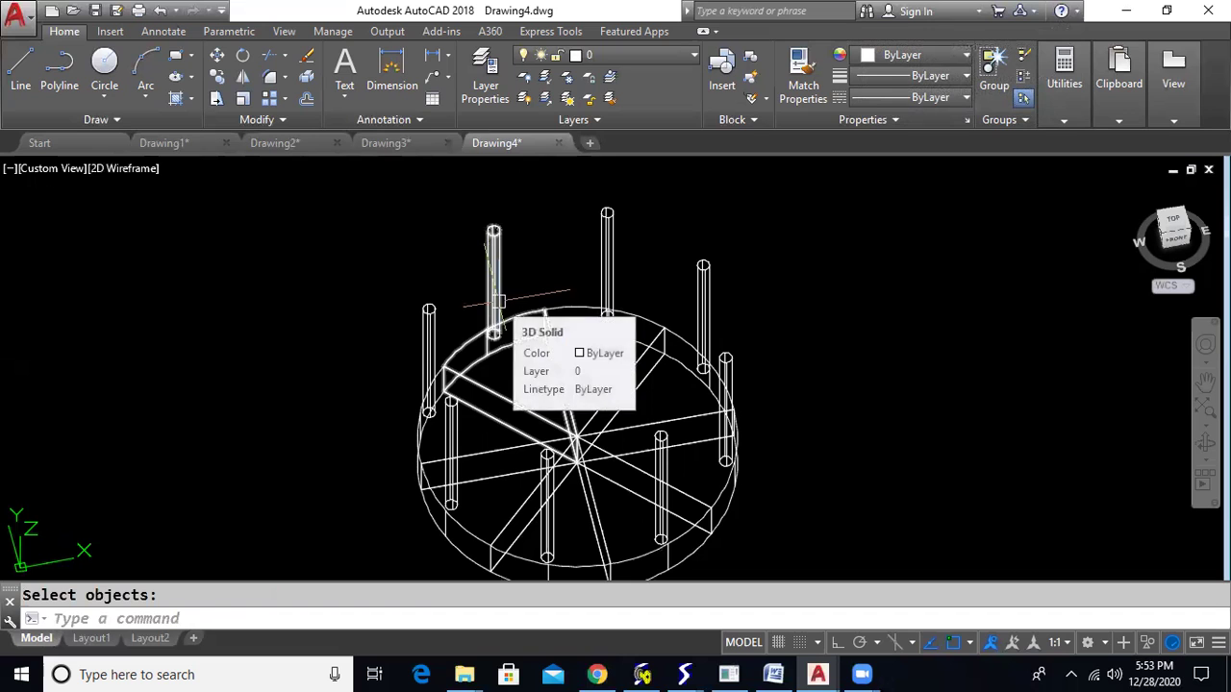
# Step: Union the two rear posts clockwise from the combined piece with their own sectors, one pair at a time
pyautogui.press('Return')
pyautogui.click(561, 301)
pyautogui.click(607, 222)
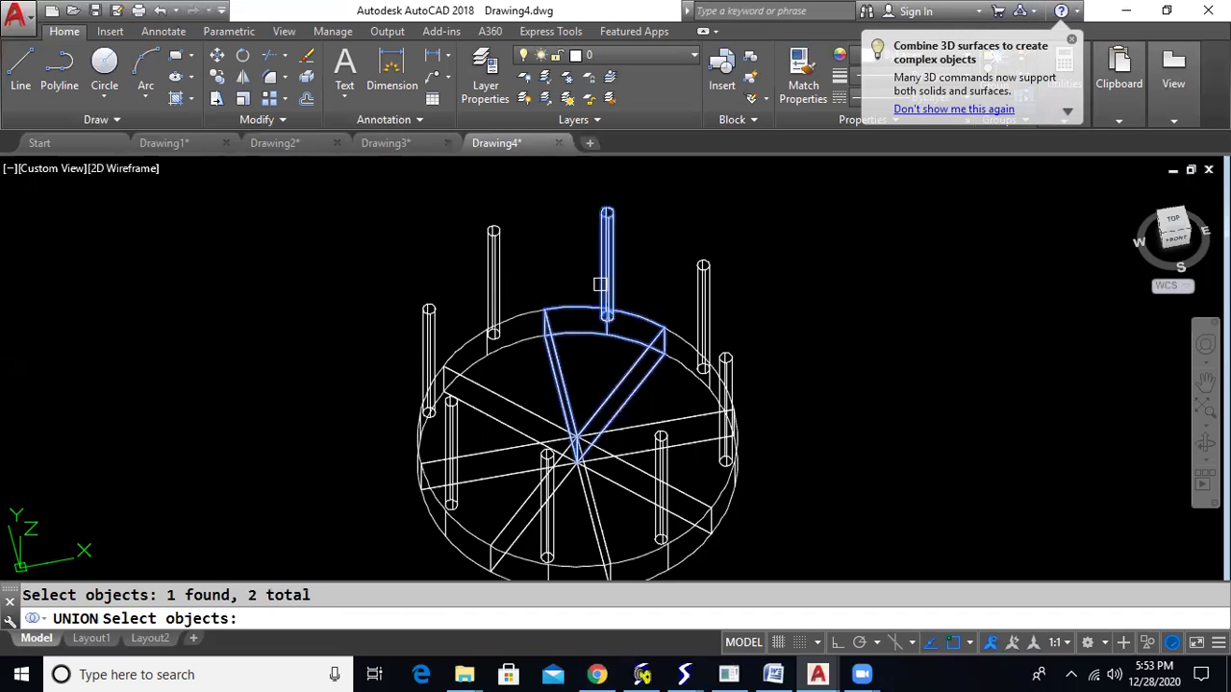
pyautogui.press('Return')
pyautogui.press('Return')
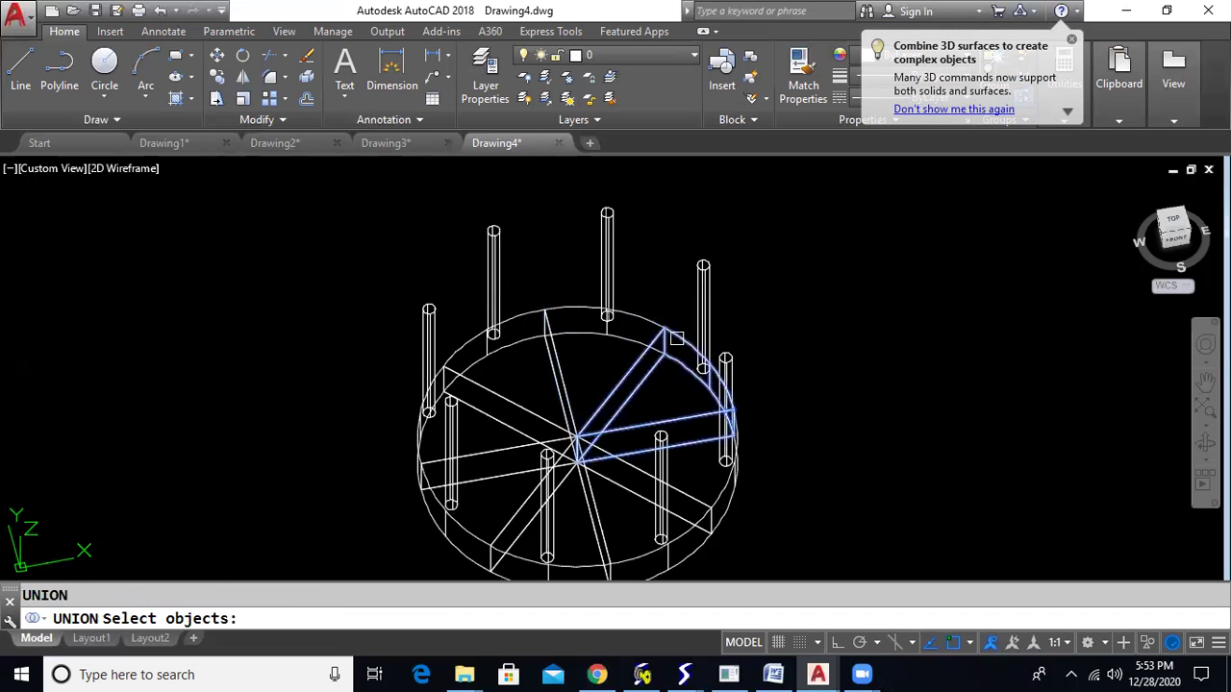
pyautogui.click(673, 344)
pyautogui.click(701, 314)
pyautogui.press('Return')
# Step: Union the right-hand post and the front-right post each with the sector it stands on
pyautogui.press('Return')
pyautogui.click(717, 499)
pyautogui.click(727, 399)
pyautogui.press('Return')
pyautogui.moveTo(819, 511); pyautogui.dragTo(814, 417, button='middle')
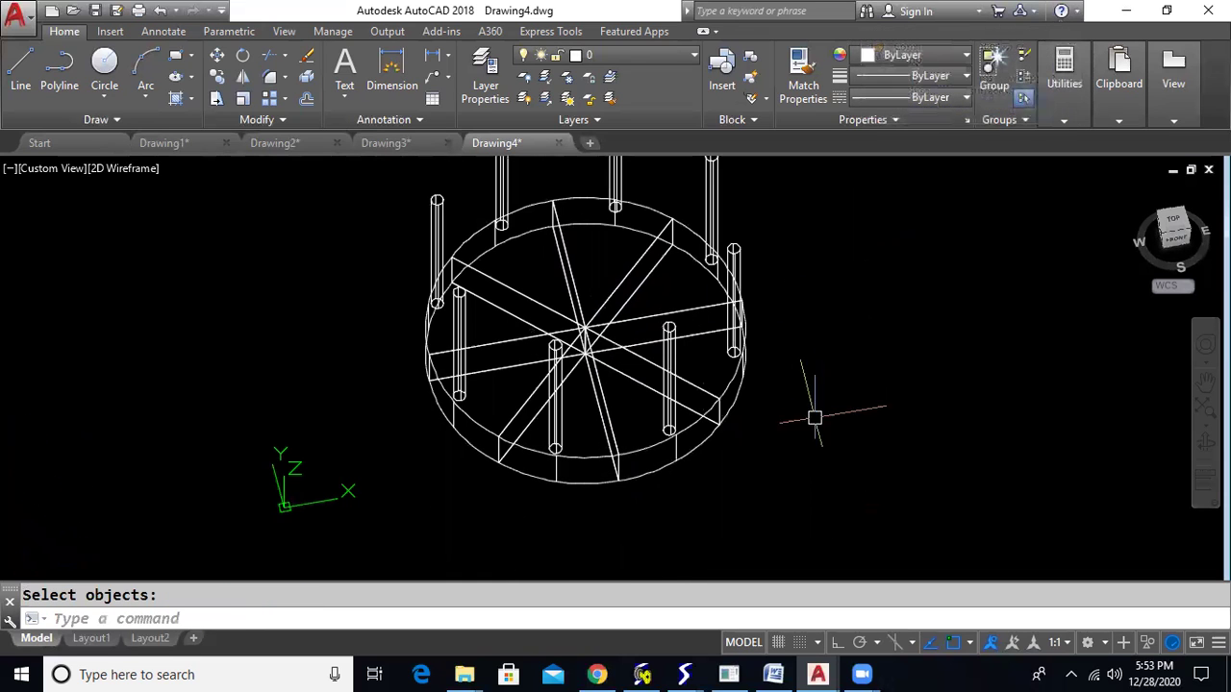
pyautogui.press('Return')
pyautogui.click(673, 456)
pyautogui.click(669, 426)
pyautogui.press('Return')
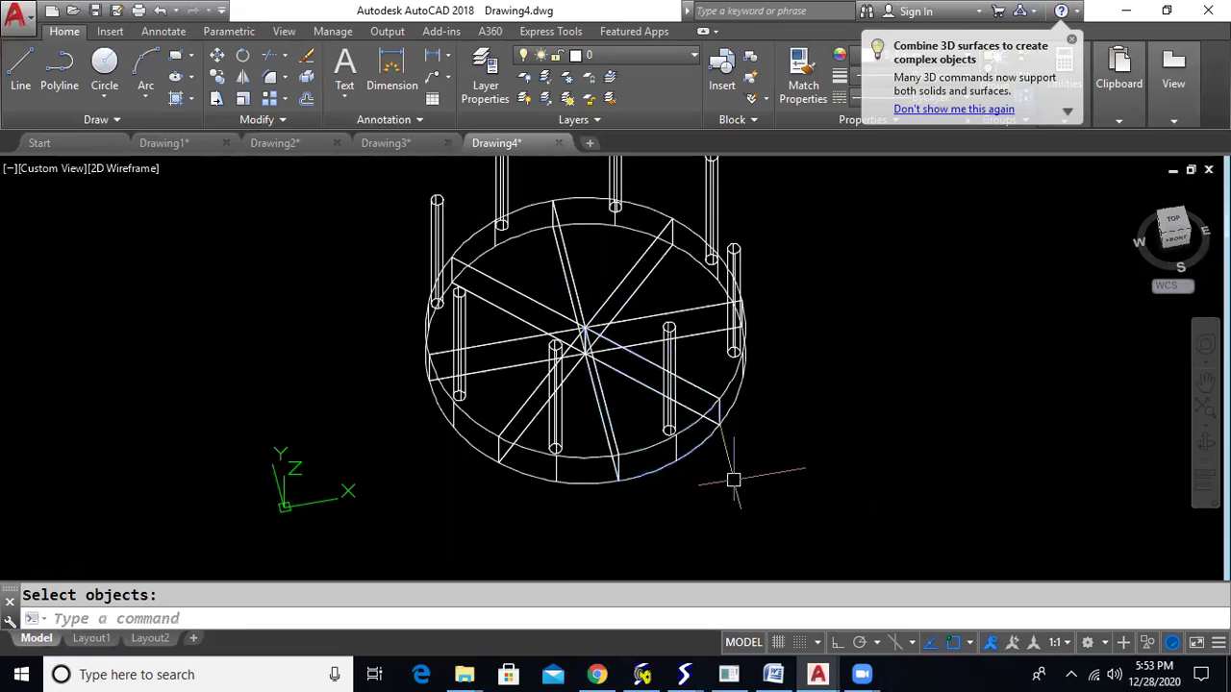
# Step: Union the three remaining posts at the front and left with their own sectors, one pair at a time
pyautogui.press('Return')
pyautogui.click(561, 452)
pyautogui.click(557, 441)
pyautogui.press('Return')
pyautogui.press('Return')
pyautogui.click(477, 449)
pyautogui.click(463, 404)
pyautogui.press('Return')
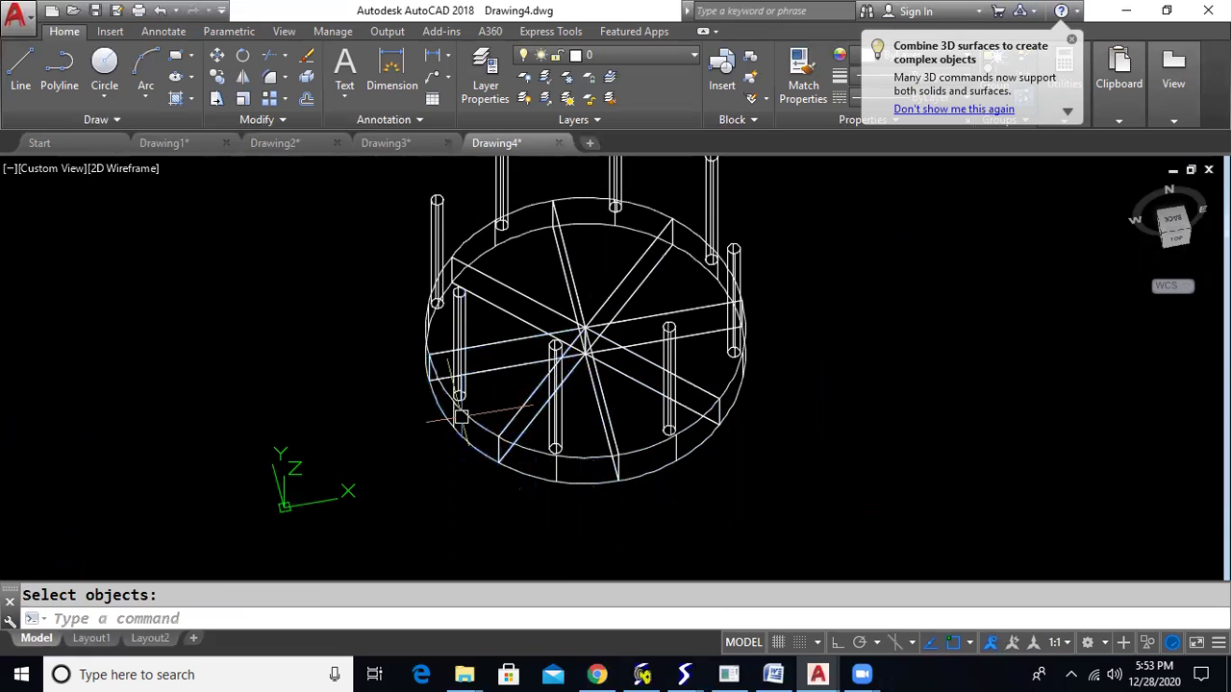
pyautogui.press('Return')
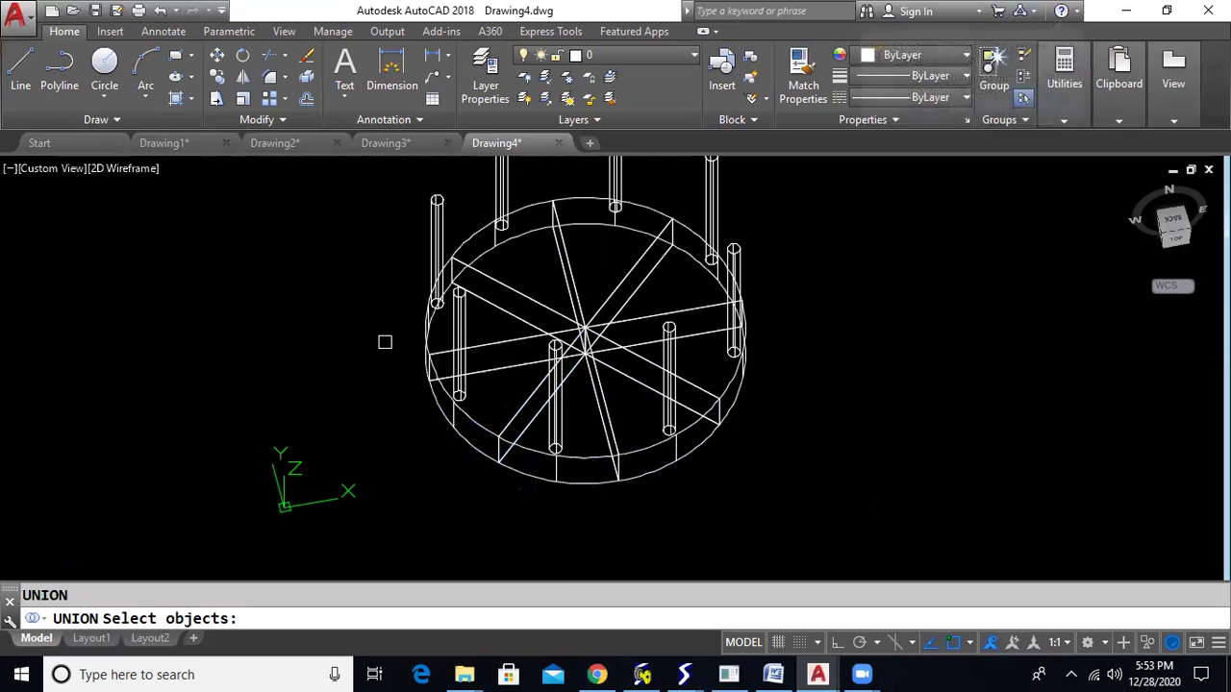
pyautogui.click(426, 290)
pyautogui.click(433, 268)
pyautogui.press('Return')
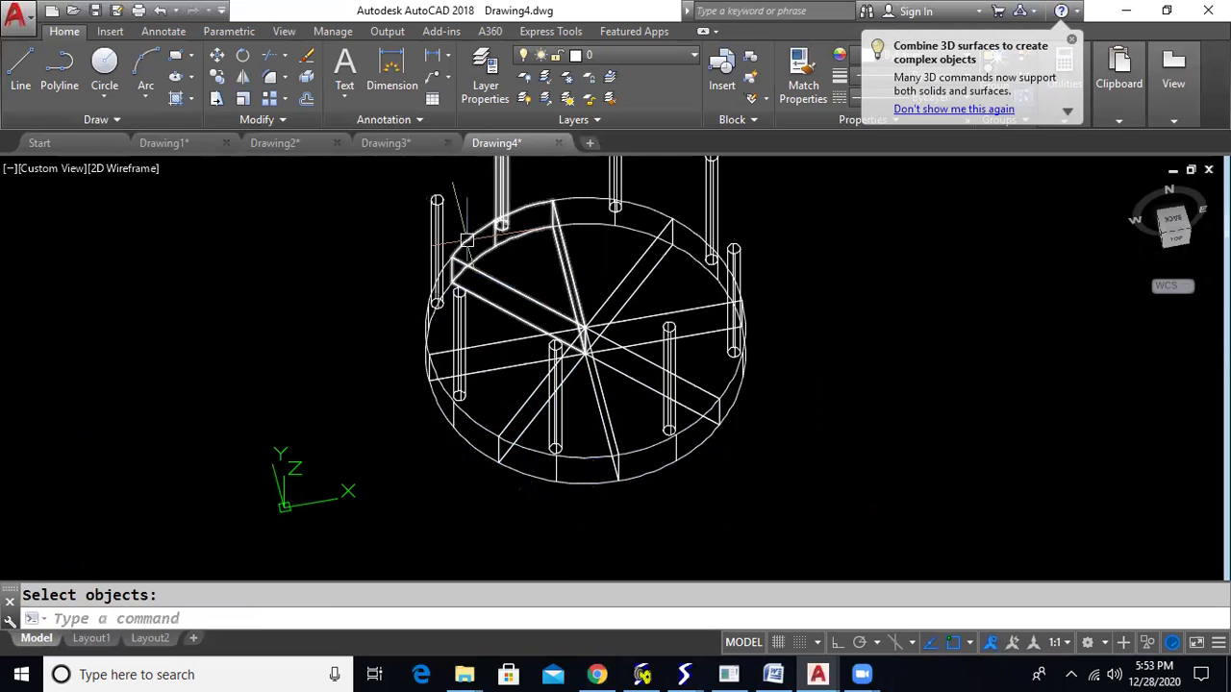
# Step: Limit the running object snaps to Endpoint only
pyautogui.scroll(4, 843, 346)
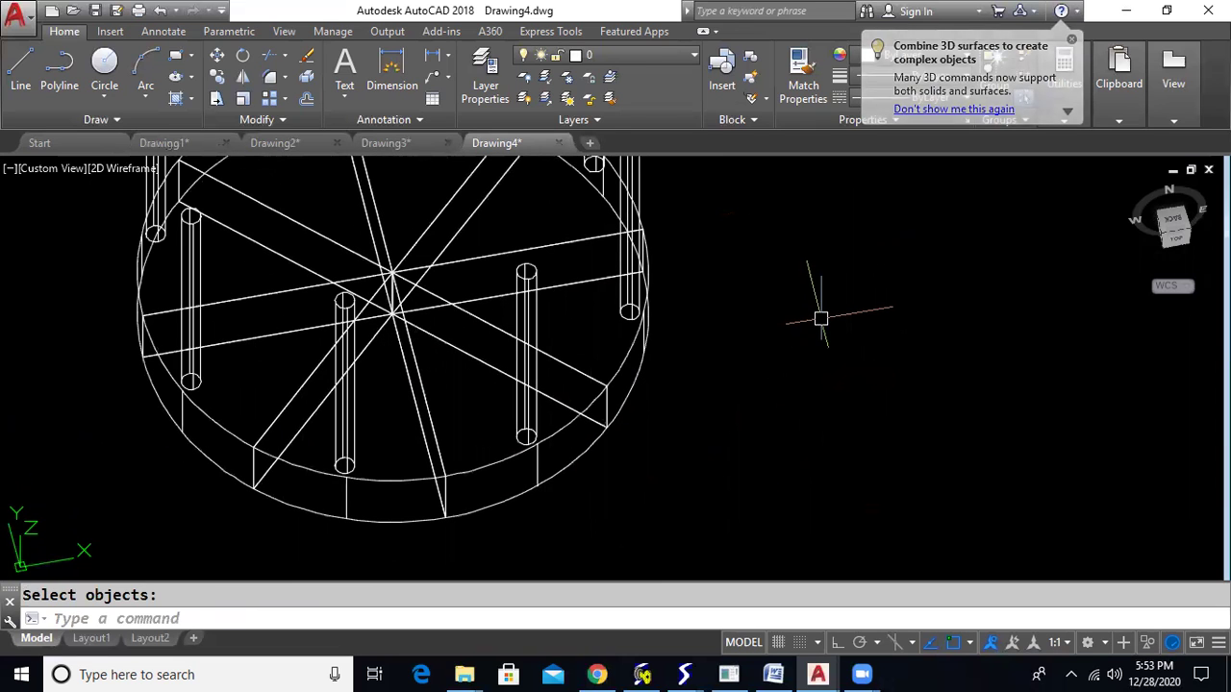
pyautogui.click(969, 643)
pyautogui.click(1010, 618)
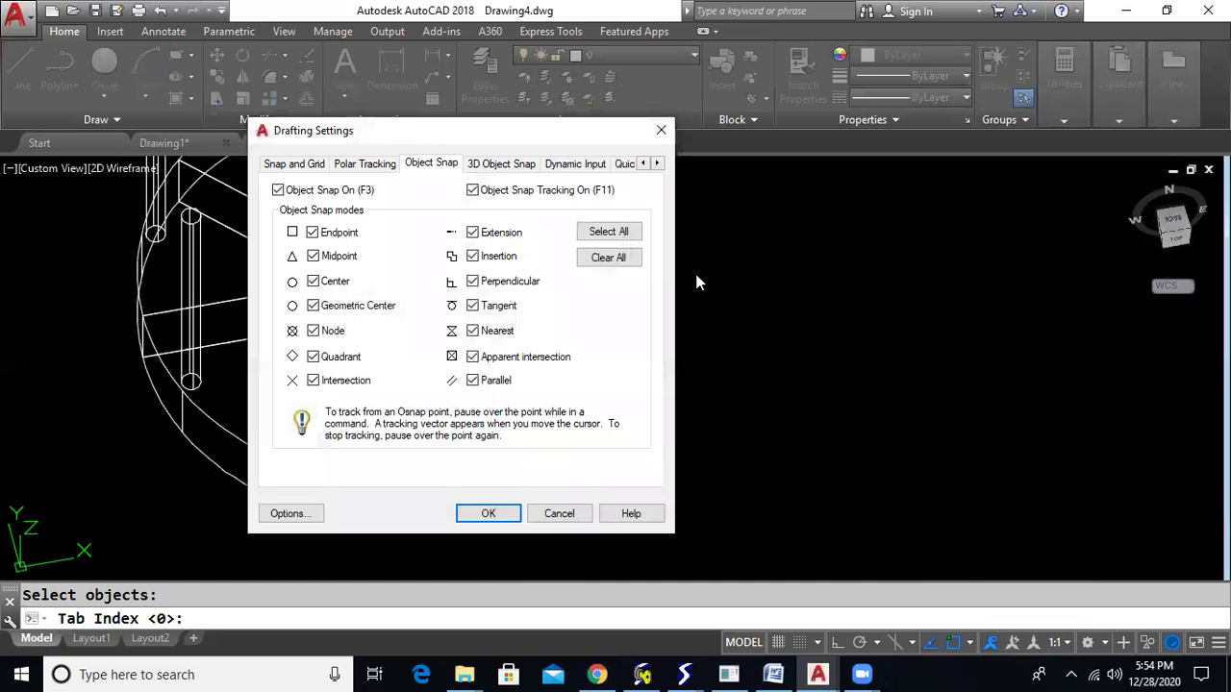
pyautogui.click(613, 264)
pyautogui.click(312, 232)
pyautogui.click(490, 514)
# Step: Move the front-right sector with its post up one thickness, placing its bottom outer corner on the front sector's top corner
pyautogui.write('m')
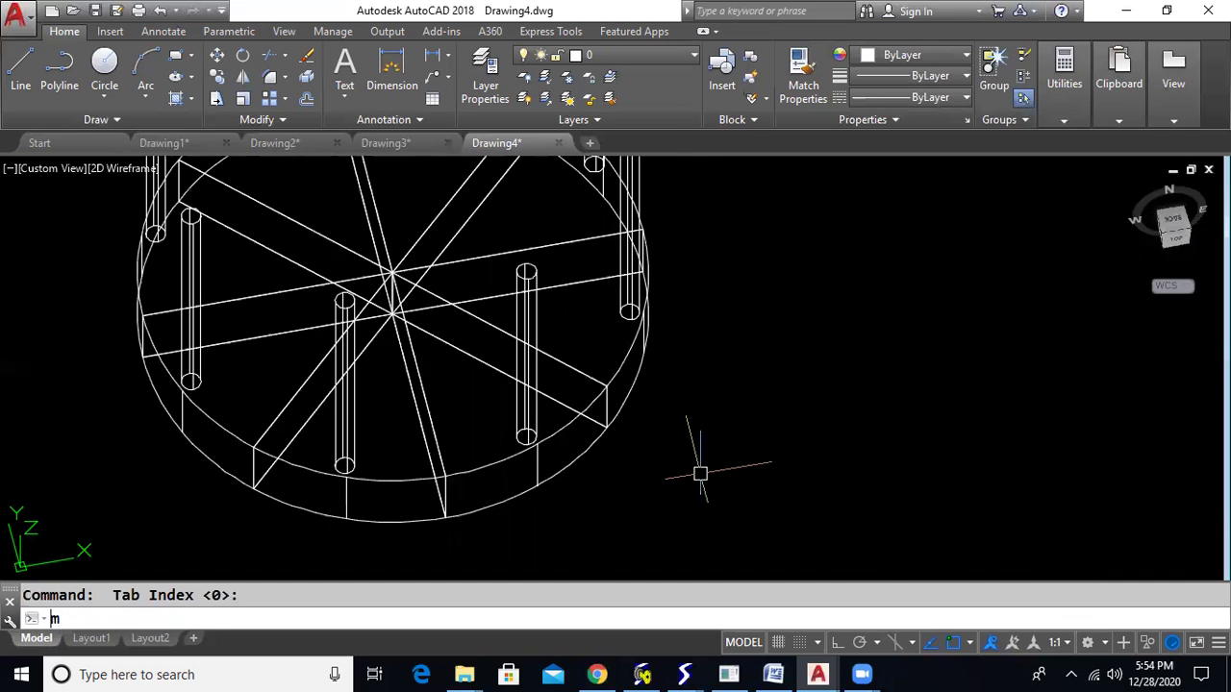
pyautogui.press('Return')
pyautogui.click(515, 493)
pyautogui.press('Return')
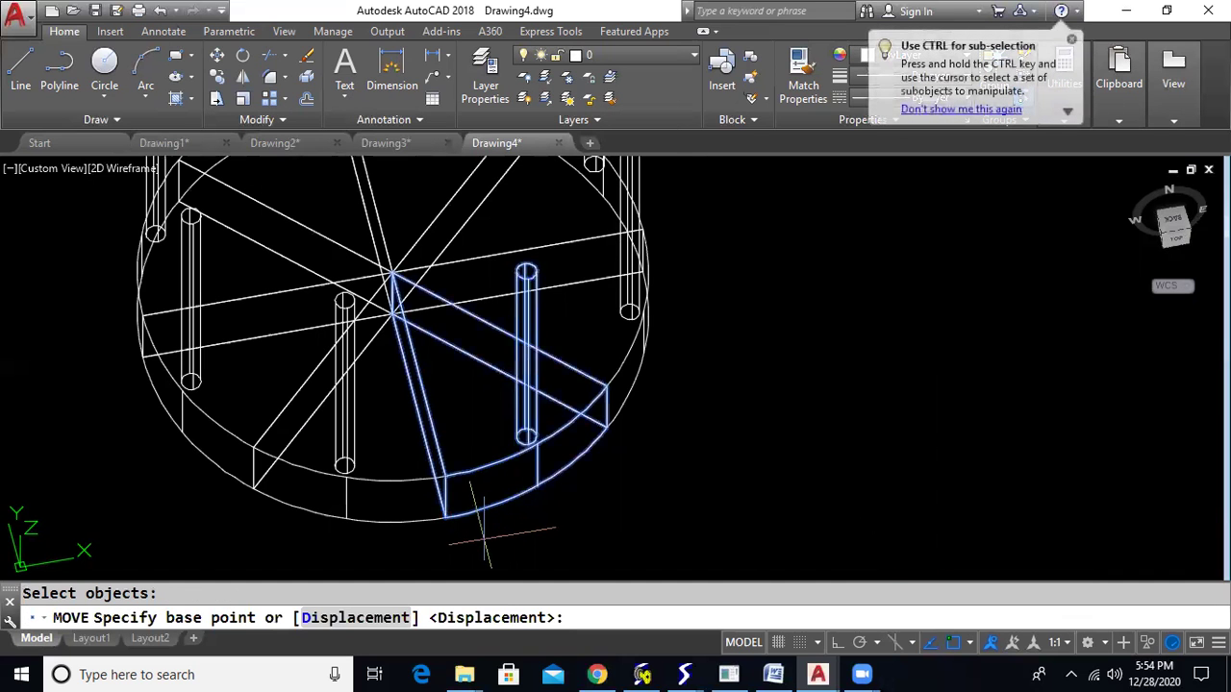
pyautogui.scroll(2, 476, 536)
pyautogui.keyDown('shift'); pyautogui.moveTo(476, 536); pyautogui.dragTo(522, 489, button='middle'); pyautogui.keyUp('shift')
pyautogui.click(487, 461)
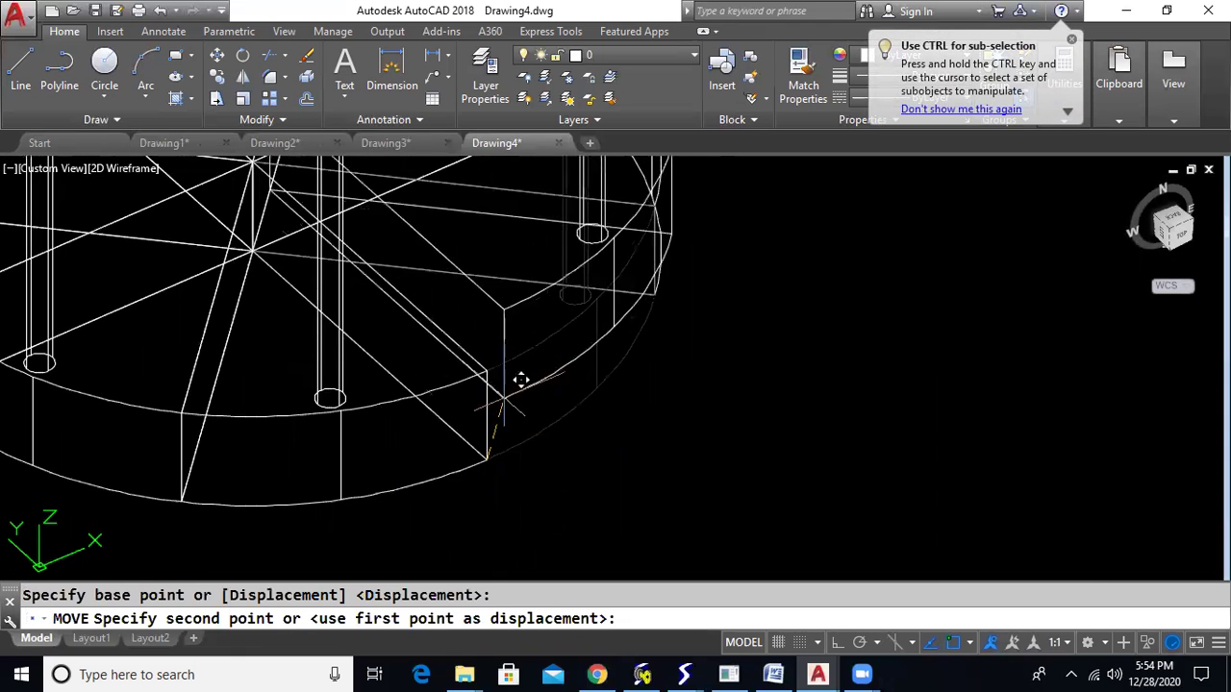
pyautogui.moveTo(743, 513); pyautogui.dragTo(741, 535, button='middle')
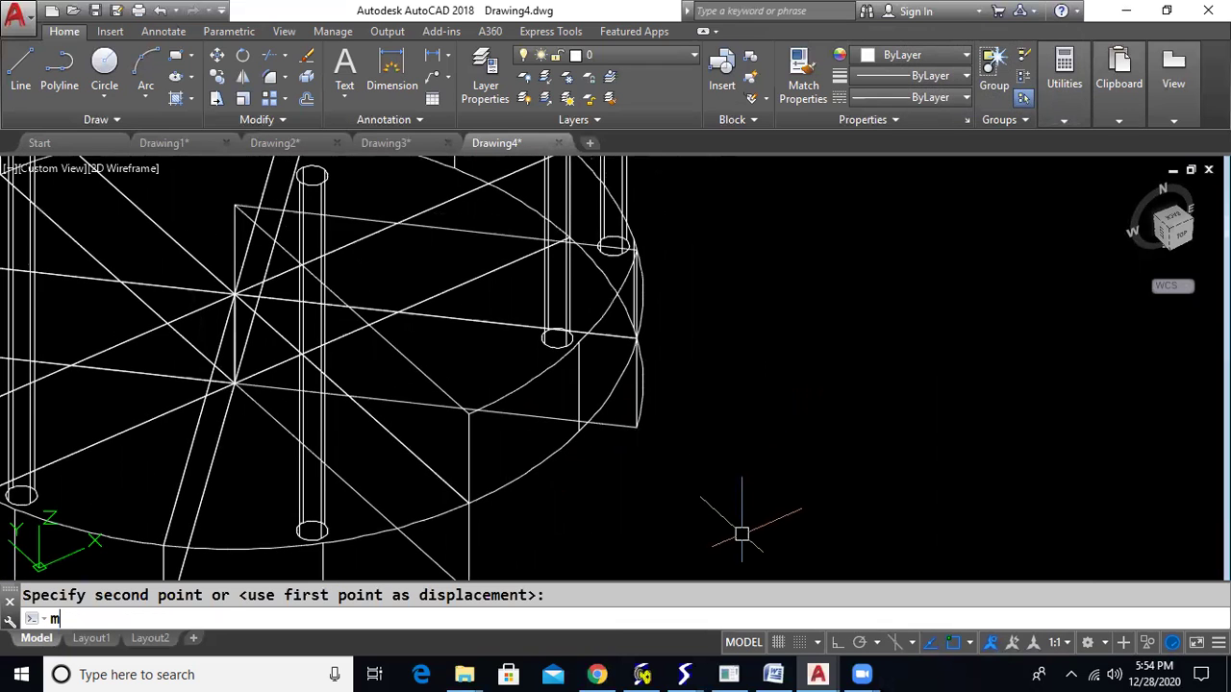
# Step: Move the sector beside the raised one so its bottom outer corner sits on the second step's top corner
pyautogui.press('Return')
pyautogui.click(639, 414)
pyautogui.press('Return')
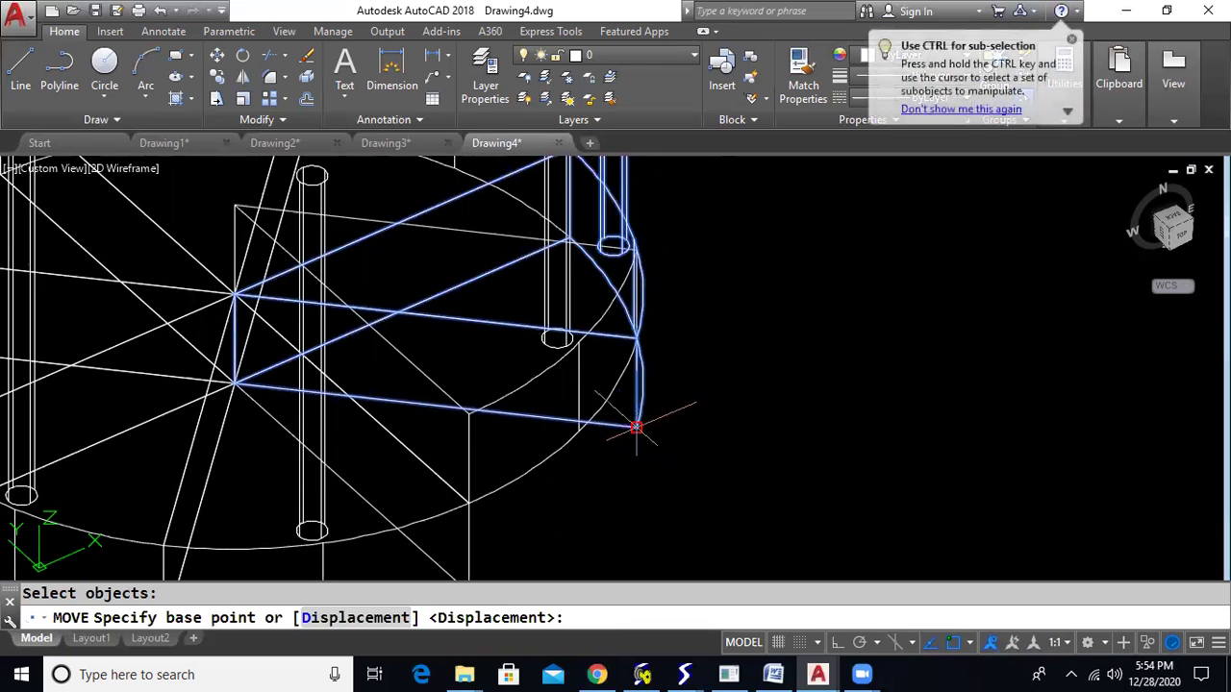
pyautogui.click(637, 426)
pyautogui.scroll(5, 786, 432)
pyautogui.keyDown('shift'); pyautogui.moveTo(709, 451); pyautogui.dragTo(703, 417, button='middle'); pyautogui.keyUp('shift')
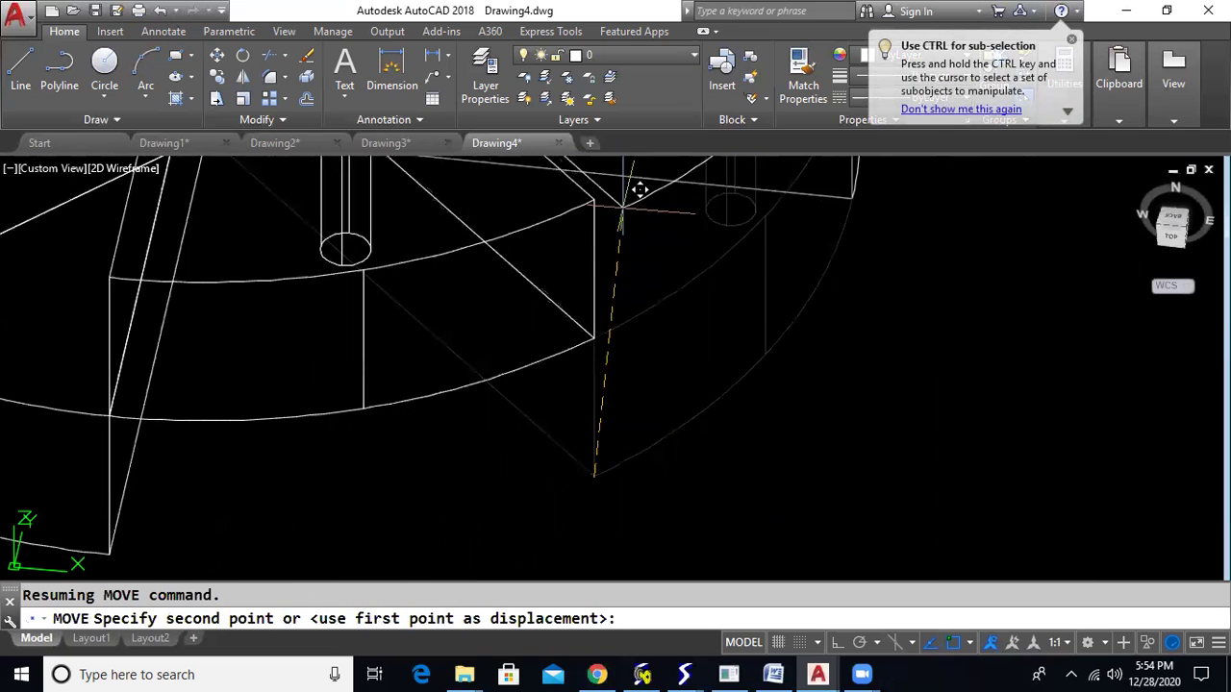
pyautogui.click(593, 200)
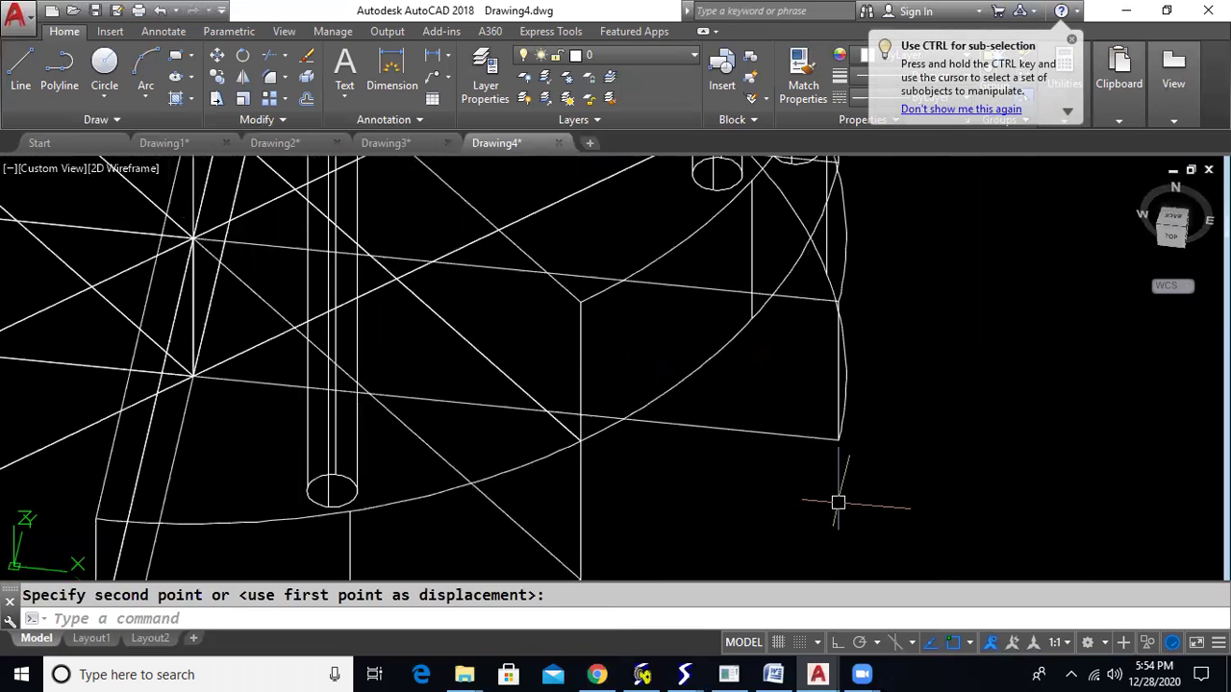
# Step: Move the following sector with its post up so its bottom outer corner meets the third step's top corner
pyautogui.press('Return')
pyautogui.click(843, 439)
pyautogui.press('Return')
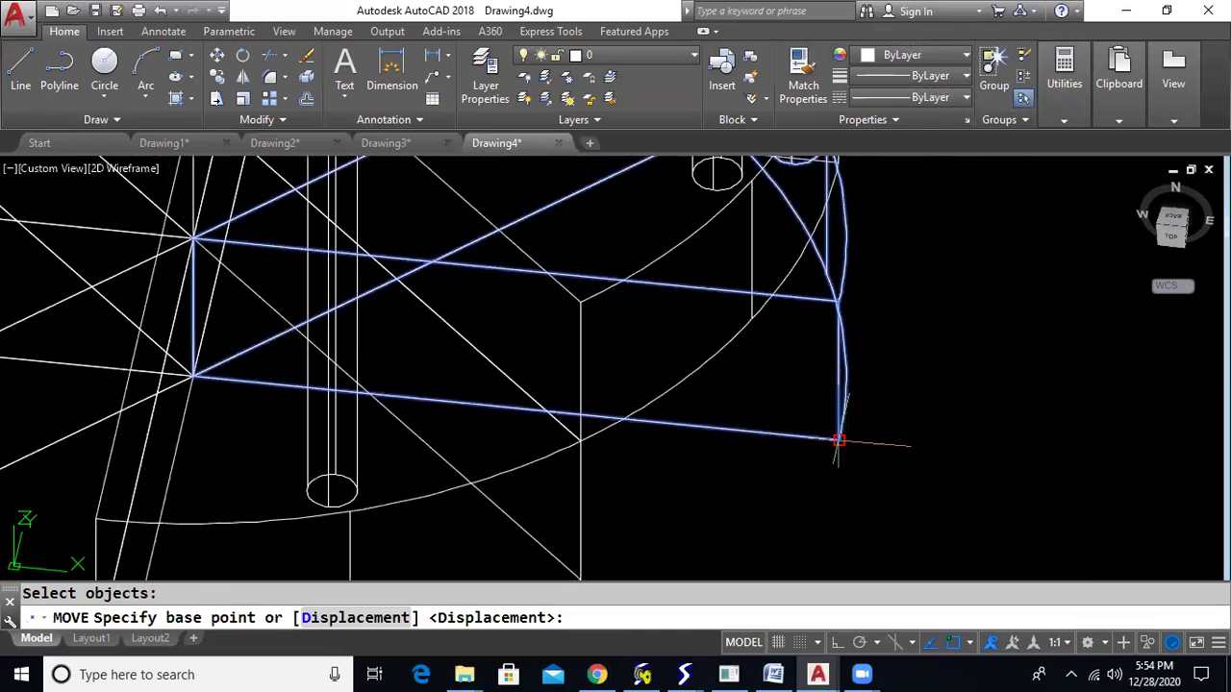
pyautogui.click(839, 440)
pyautogui.keyDown('shift'); pyautogui.moveTo(951, 330); pyautogui.dragTo(833, 295, button='middle'); pyautogui.keyUp('shift')
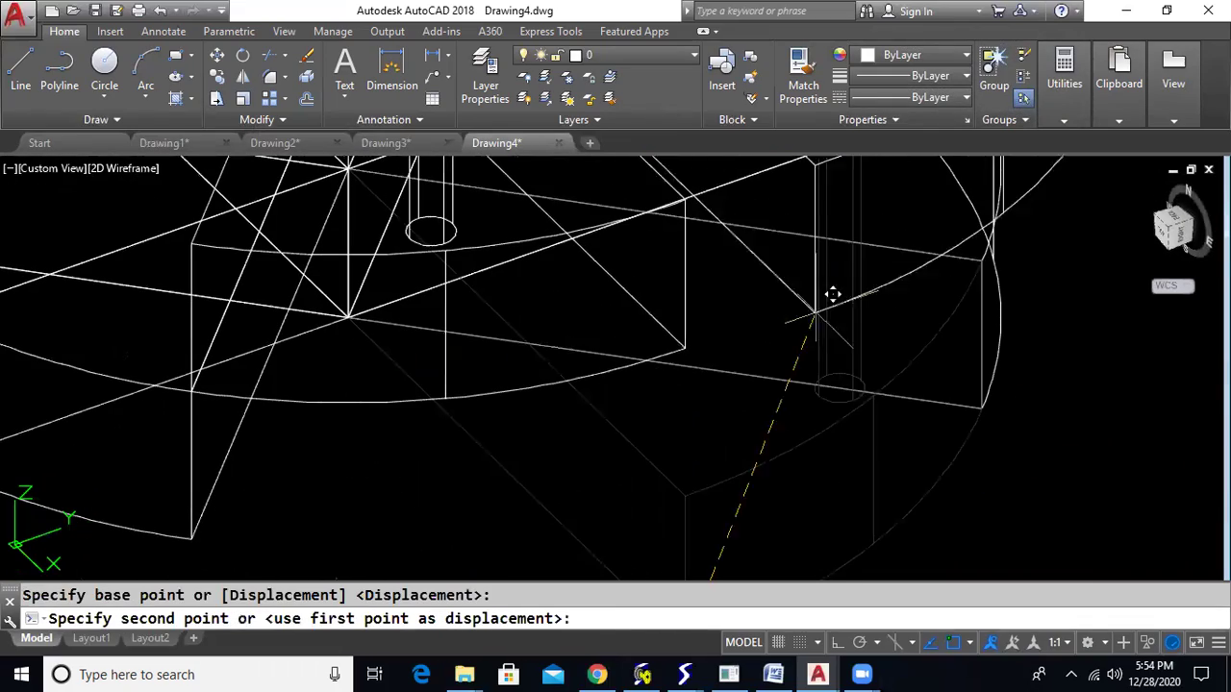
pyautogui.scroll(-5, 791, 372)
# Step: Move the fifth sector with its post up onto the fourth step, matching bottom outer corner to top corner
pyautogui.keyDown('shift'); pyautogui.moveTo(885, 420); pyautogui.dragTo(804, 464, button='middle'); pyautogui.keyUp('shift')
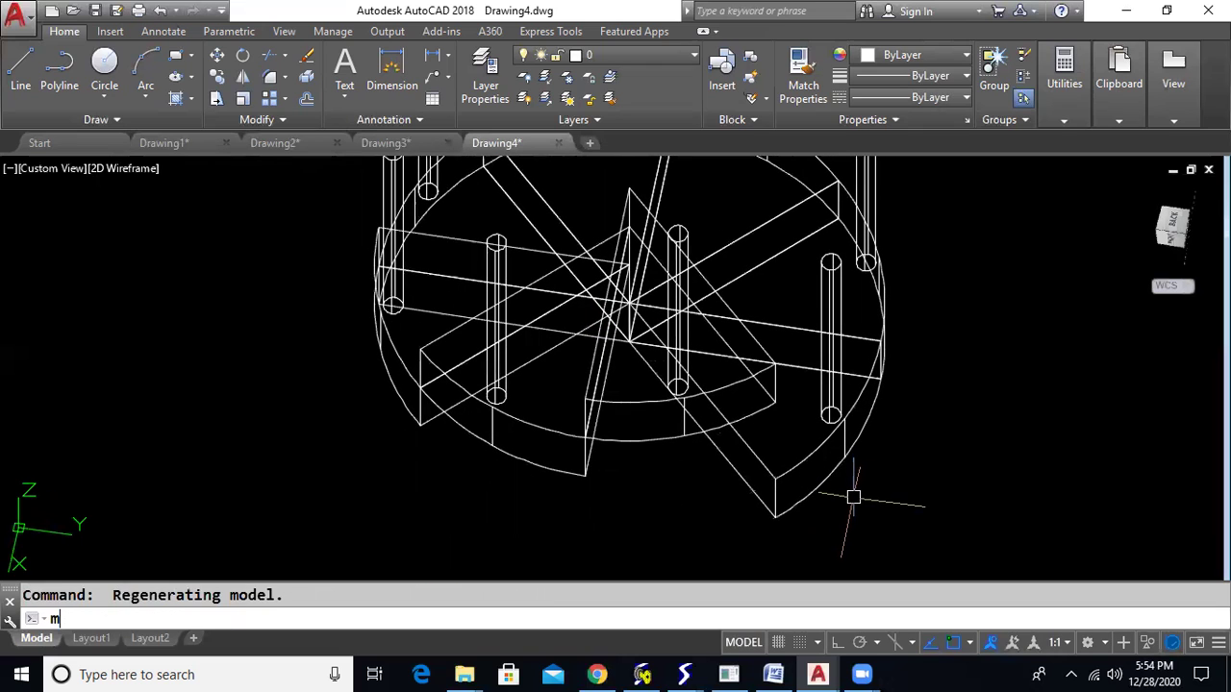
pyautogui.click(810, 506)
pyautogui.press('Return')
pyautogui.click(775, 515)
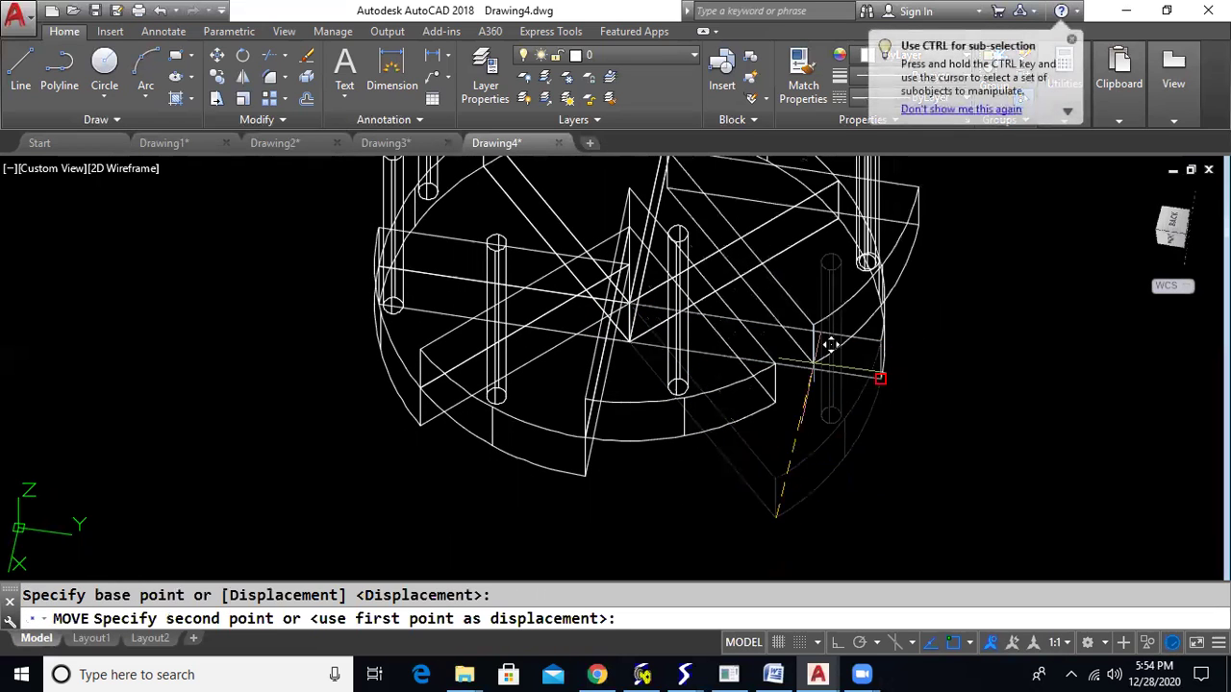
pyautogui.click(775, 363)
pyautogui.moveTo(956, 412); pyautogui.dragTo(864, 497, button='middle')
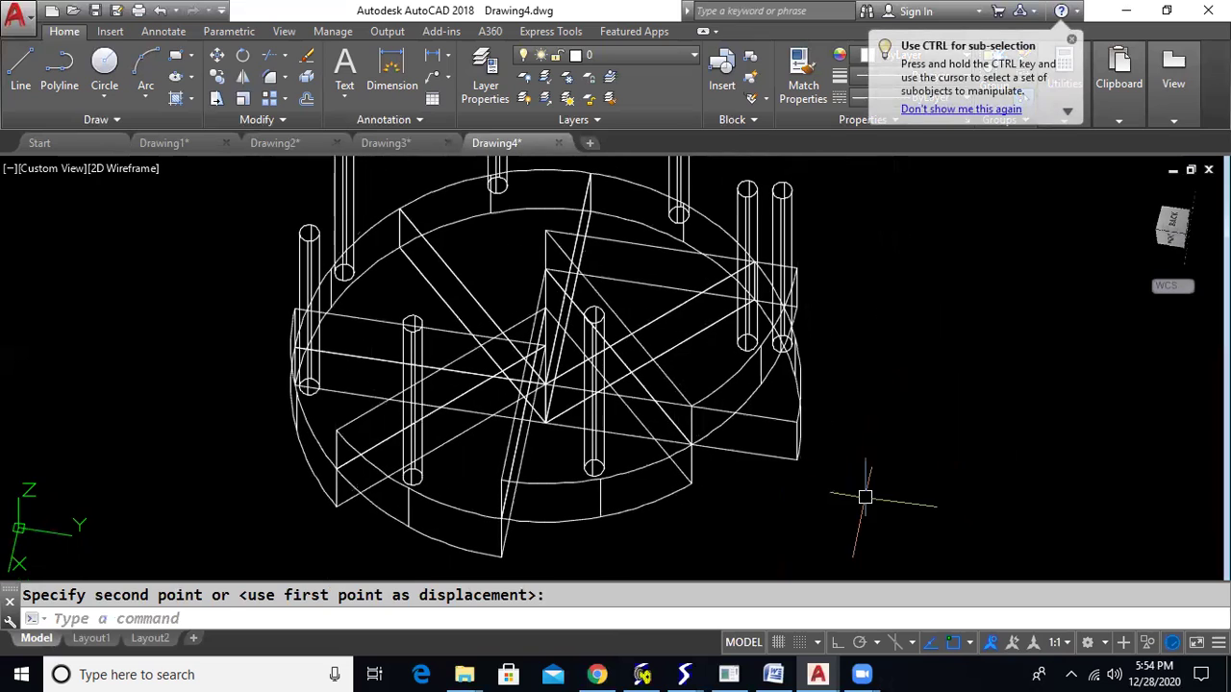
# Step: Move the sixth sector with its post up so its bottom outer corner snaps to the fifth step's top corner
pyautogui.write('m')
pyautogui.press('Return')
pyautogui.click(797, 459)
pyautogui.press('Return')
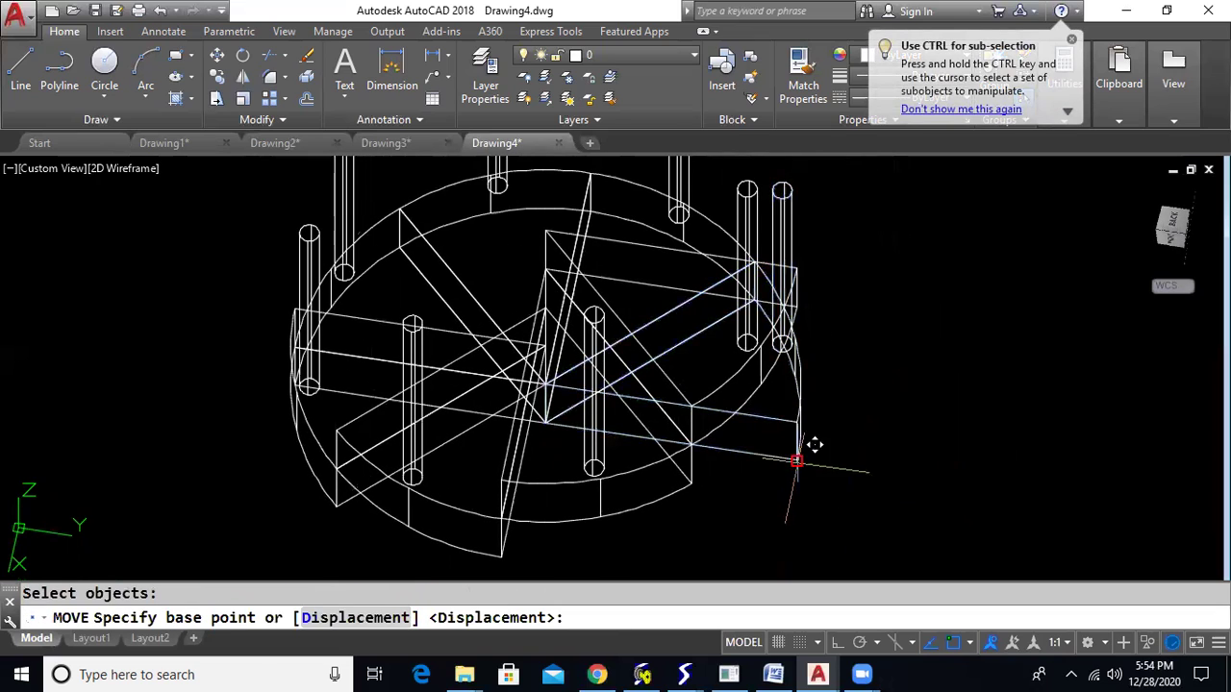
pyautogui.click(798, 457)
pyautogui.click(795, 266)
# Step: Move the seventh sector with its post up from its bottom outer corner to the sixth step's top corner
pyautogui.keyDown('shift'); pyautogui.moveTo(929, 404); pyautogui.dragTo(847, 399, button='middle'); pyautogui.keyUp('shift')
pyautogui.press('Return')
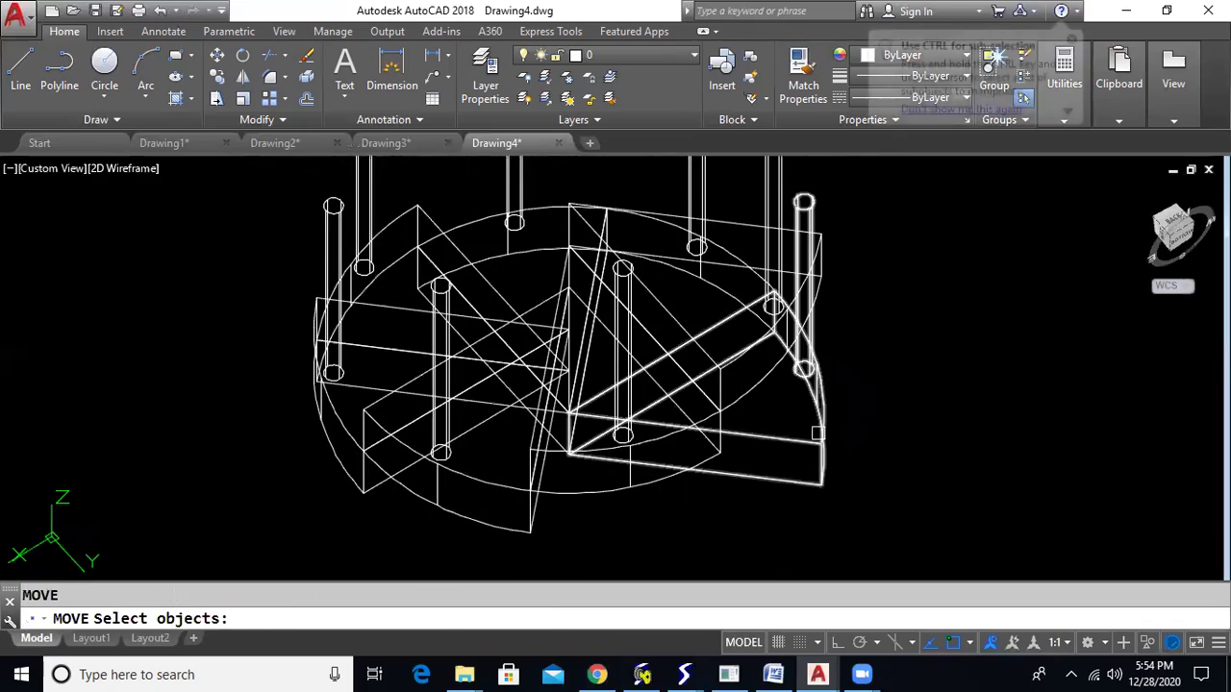
pyautogui.click(823, 423)
pyautogui.press('Return')
pyautogui.click(822, 485)
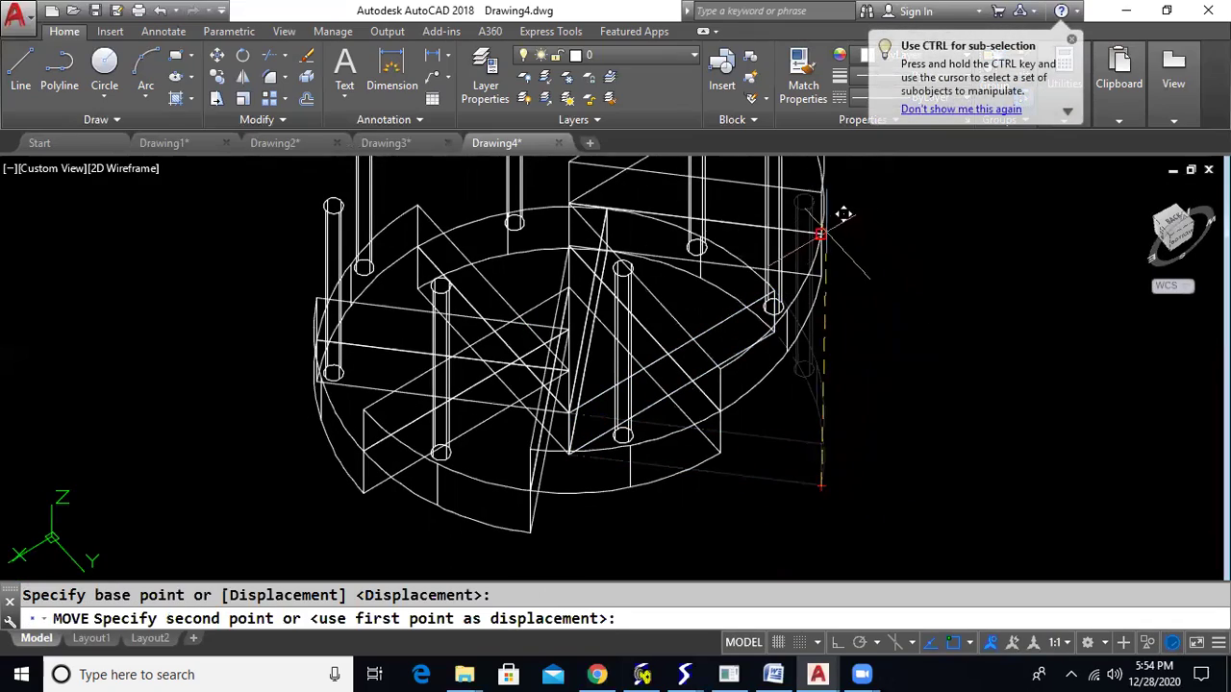
pyautogui.keyDown('shift'); pyautogui.moveTo(940, 354); pyautogui.dragTo(896, 388, button='middle'); pyautogui.keyUp('shift')
# Step: Move the last low sector with its post up onto the seventh step to complete the spiral of eight steps
pyautogui.press('Return')
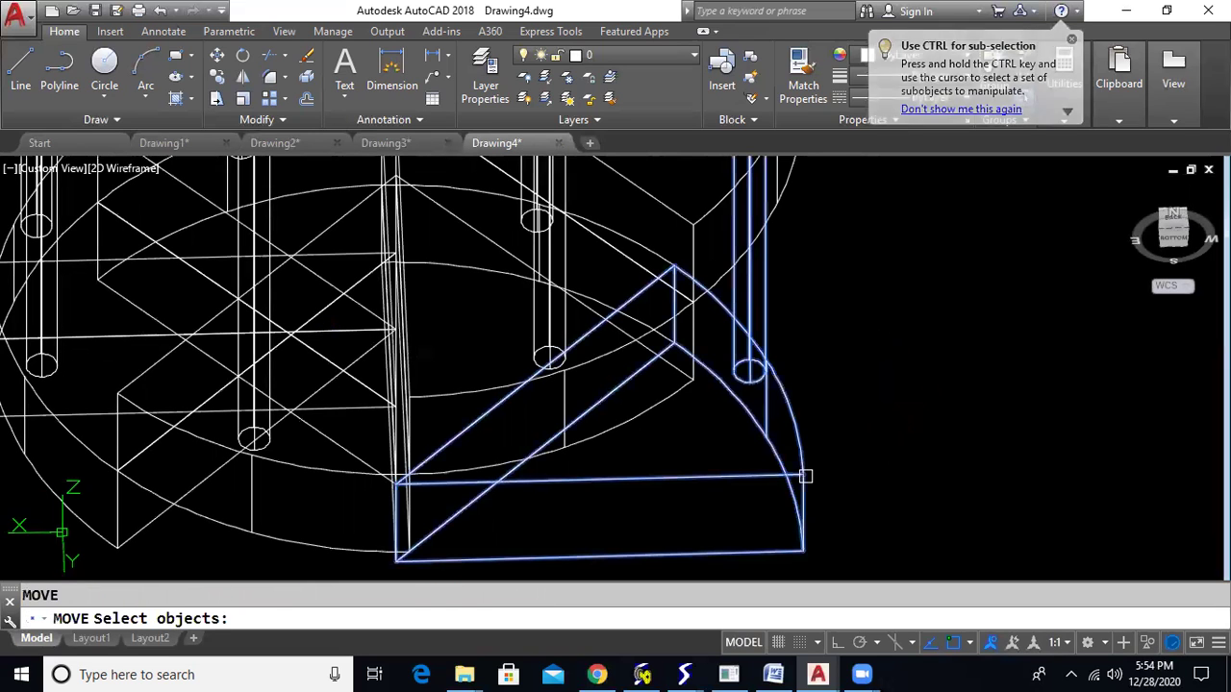
pyautogui.click(805, 475)
pyautogui.press('Return')
pyautogui.click(803, 551)
pyautogui.keyDown('shift'); pyautogui.moveTo(942, 250); pyautogui.dragTo(872, 252, button='middle'); pyautogui.keyUp('shift')
# Step: Display the spiral staircase in the Realistic visual style and orbit to view it from above the steps
pyautogui.moveTo(891, 196); pyautogui.dragTo(979, 350, button='middle')
pyautogui.scroll(-5, 928, 337)
pyautogui.click(135, 167)
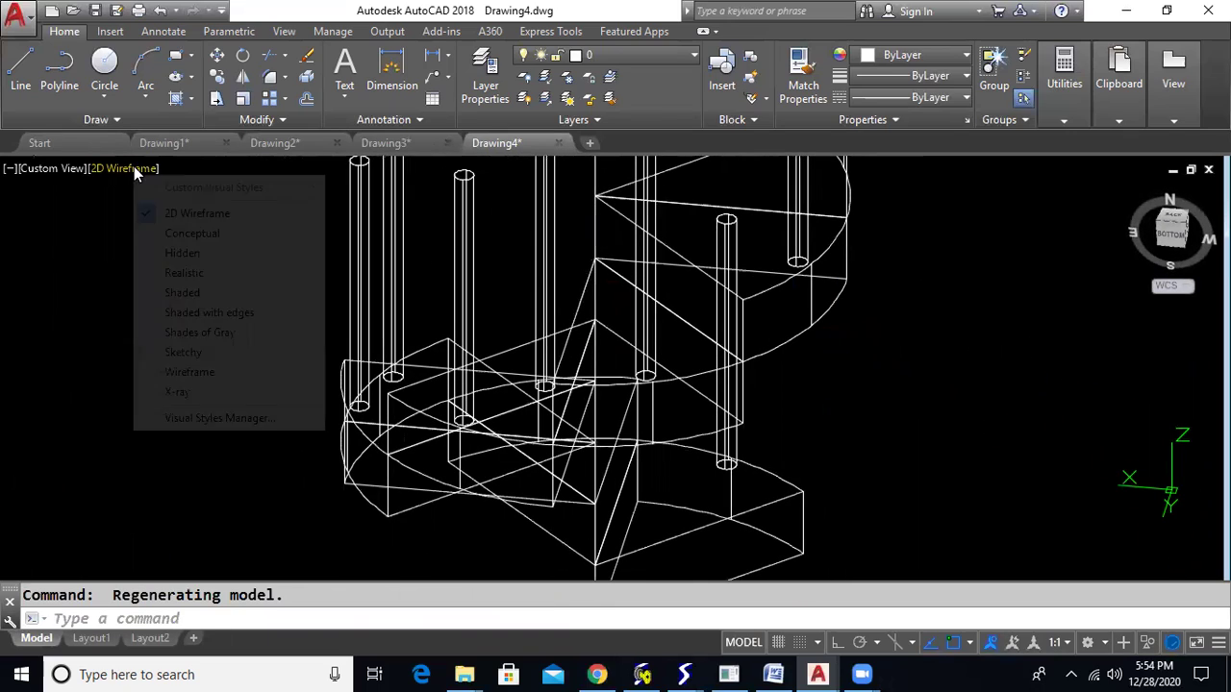
pyautogui.click(204, 273)
pyautogui.scroll(-4, 389, 357)
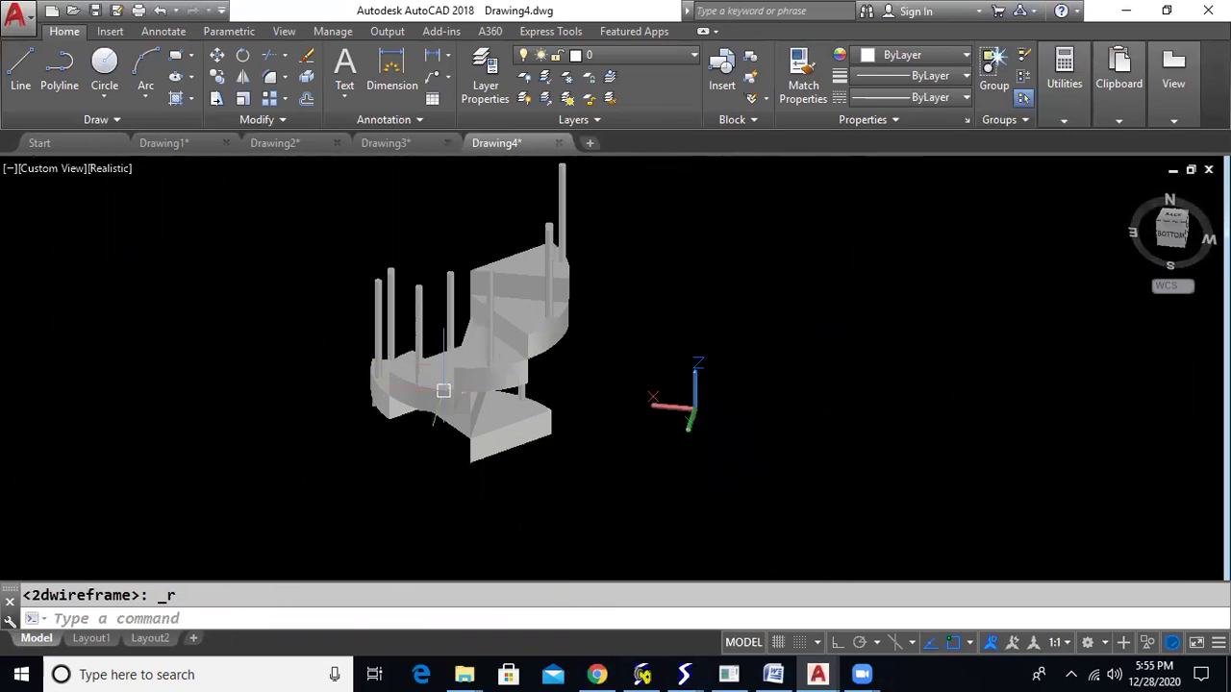
pyautogui.keyDown('shift'); pyautogui.moveTo(685, 442); pyautogui.dragTo(605, 294, button='middle'); pyautogui.keyUp('shift')
# Step: Copy the whole flight upward from the lowest step's bottom outer corner onto the top step's upper outer corner
pyautogui.write('co')
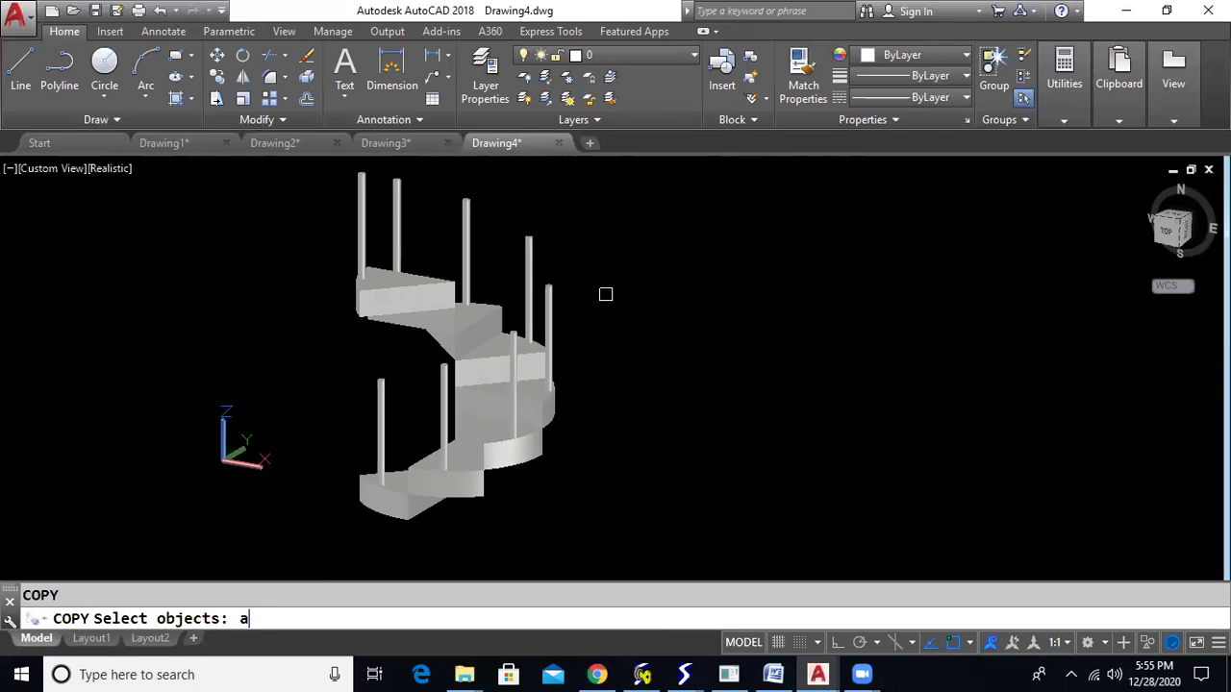
pyautogui.press('Return')
pyautogui.press('Return')
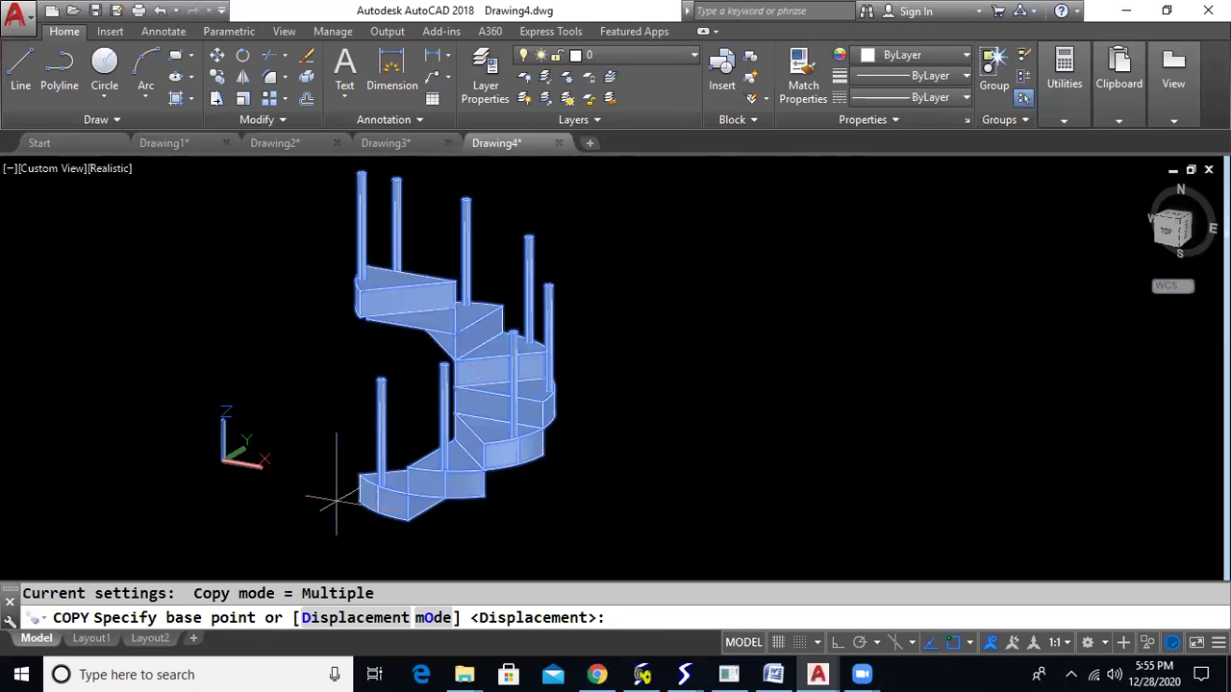
pyautogui.scroll(6, 337, 500)
pyautogui.click(412, 501)
pyautogui.moveTo(455, 295); pyautogui.dragTo(454, 546, button='middle')
pyautogui.scroll(-6, 504, 229)
pyautogui.moveTo(542, 229); pyautogui.dragTo(547, 484, button='middle')
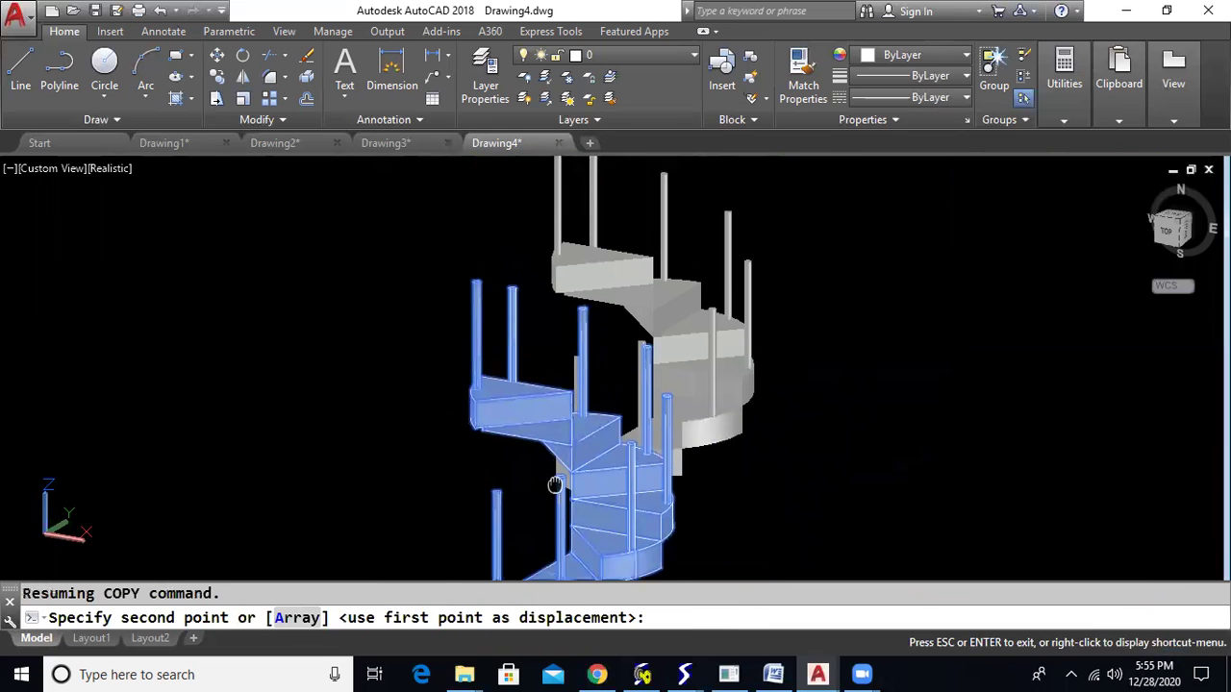
pyautogui.scroll(6, 546, 381)
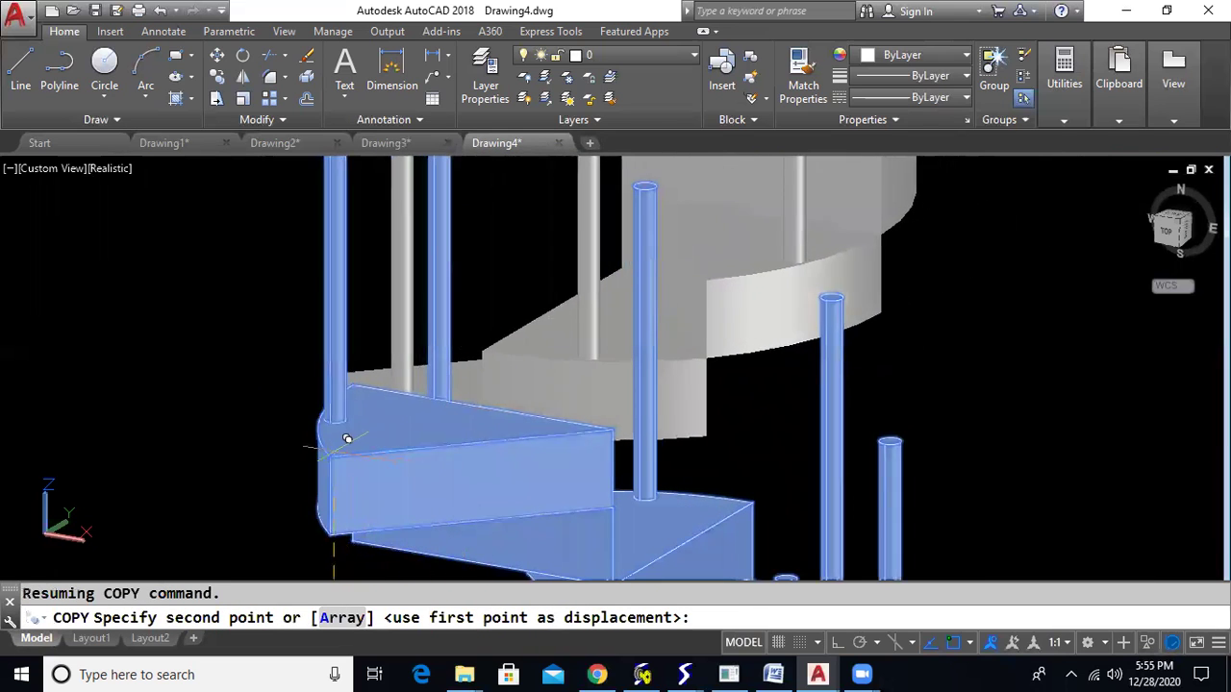
pyautogui.click(330, 456)
pyautogui.scroll(-6, 670, 395)
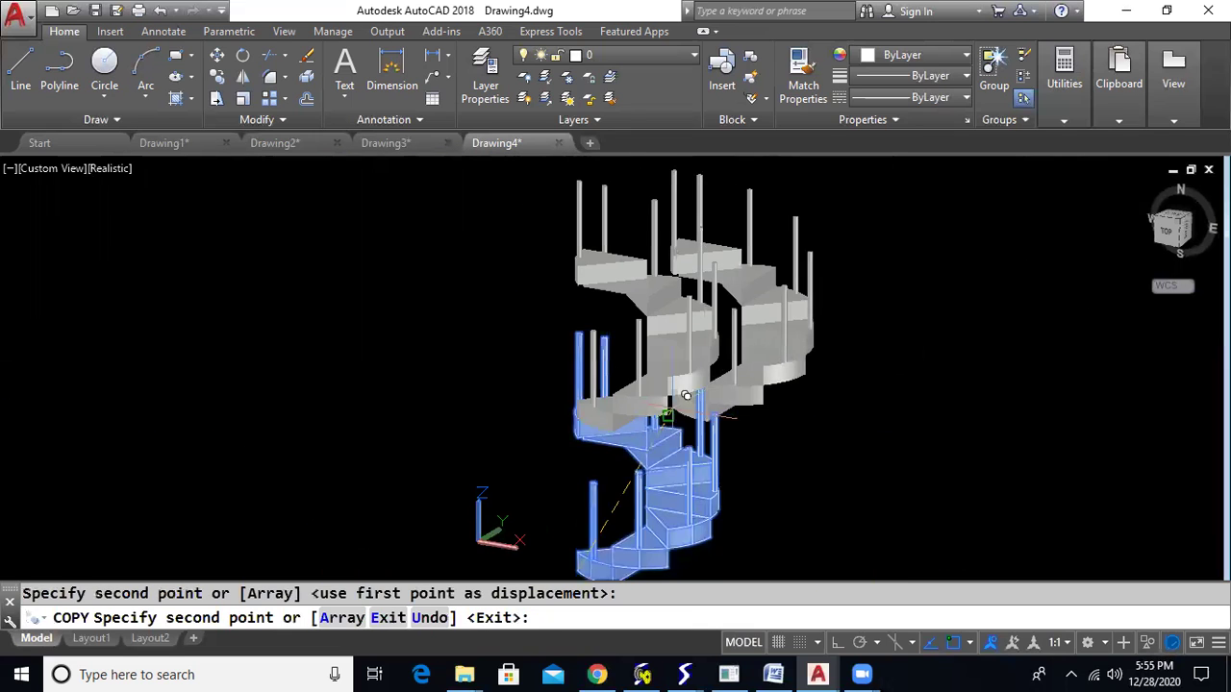
pyautogui.press('Escape')
# Step: Create a central cylinder with radius about 1.97 from the lowest step's bottom inner corner to above the tops of the highest posts
pyautogui.keyDown('shift'); pyautogui.moveTo(784, 445); pyautogui.dragTo(776, 330, button='middle'); pyautogui.keyUp('shift')
pyautogui.scroll(5, 639, 405)
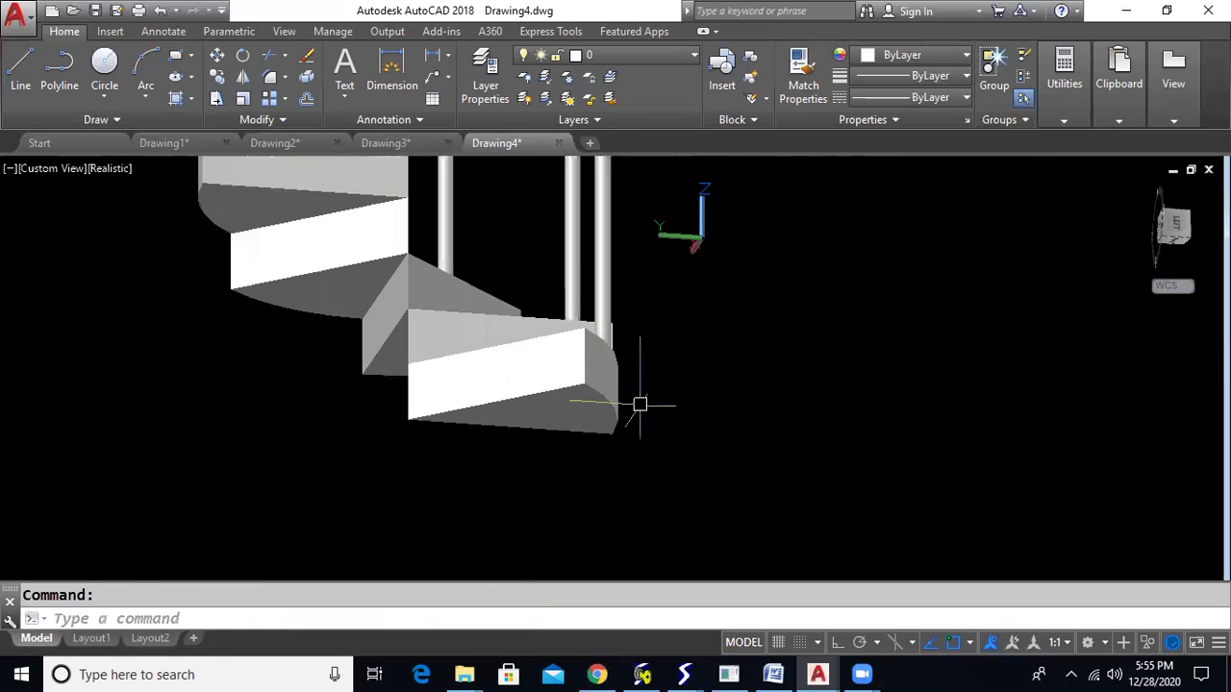
pyautogui.write('yl')
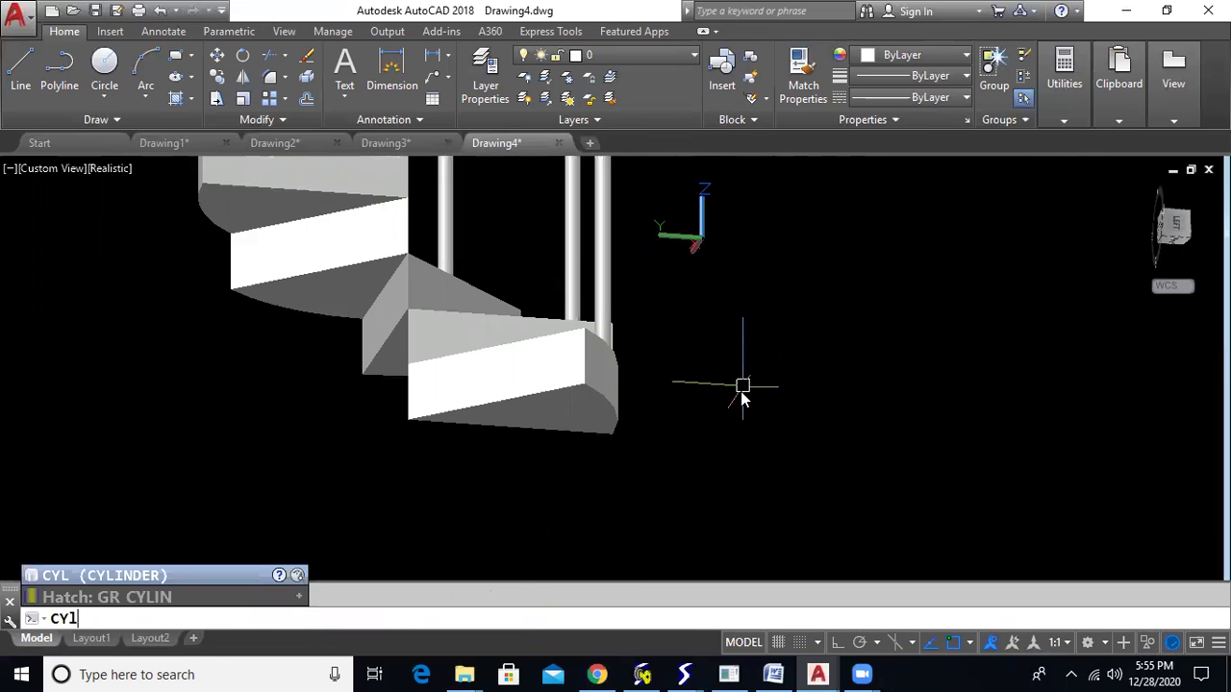
pyautogui.press('Return')
pyautogui.scroll(6, 491, 418)
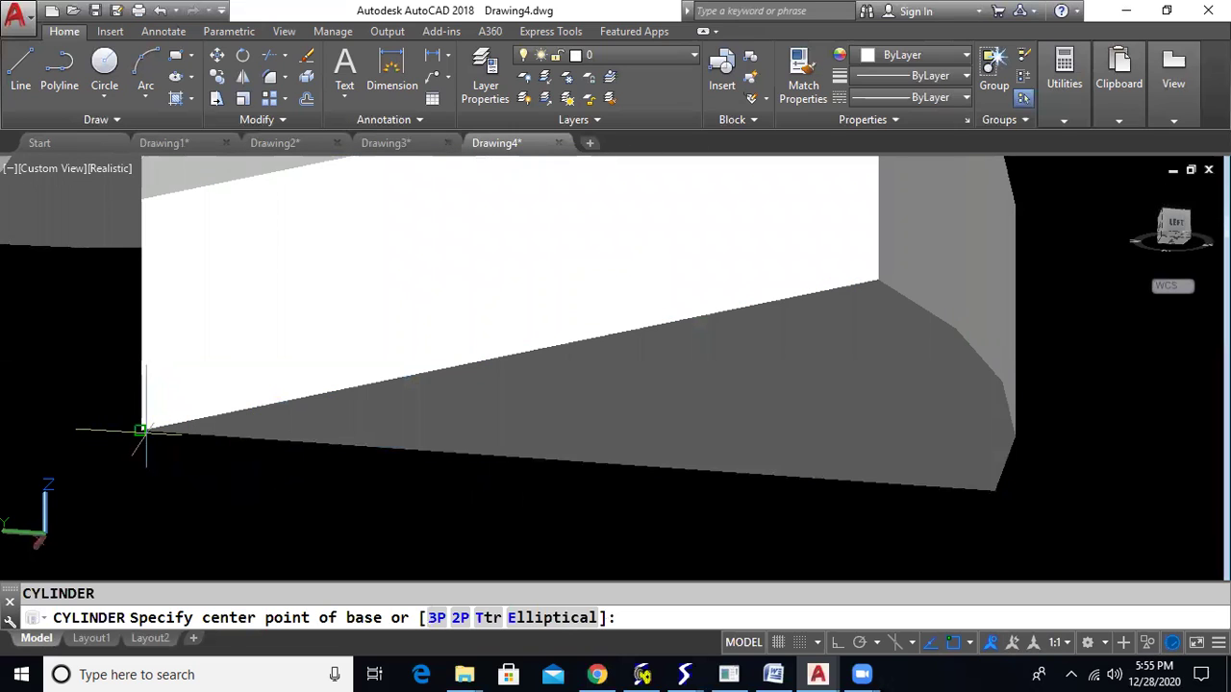
pyautogui.click(139, 430)
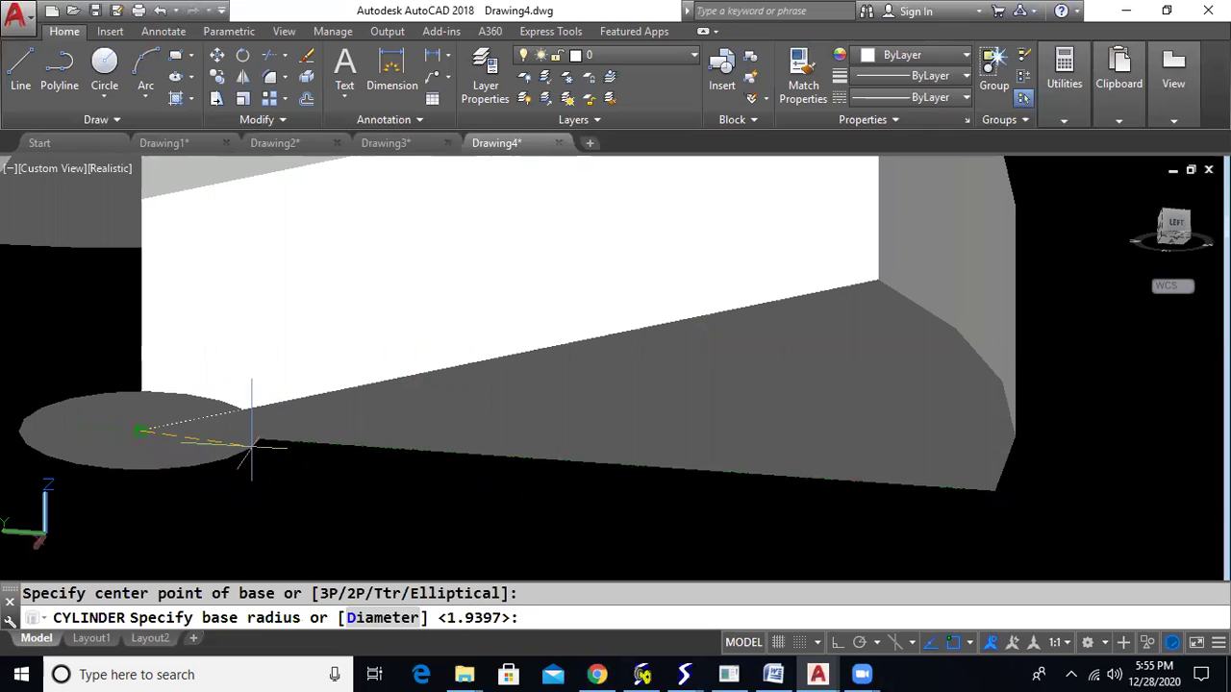
pyautogui.click(258, 449)
pyautogui.scroll(-4, 269, 274)
pyautogui.moveTo(282, 263); pyautogui.dragTo(311, 572, button='middle')
pyautogui.moveTo(305, 185); pyautogui.dragTo(324, 563, button='middle')
pyautogui.moveTo(429, 183); pyautogui.dragTo(430, 566, button='middle')
pyautogui.moveTo(341, 250); pyautogui.dragTo(343, 575, button='middle')
pyautogui.moveTo(370, 295); pyautogui.dragTo(366, 527, button='middle')
pyautogui.moveTo(368, 197); pyautogui.dragTo(367, 426, button='middle')
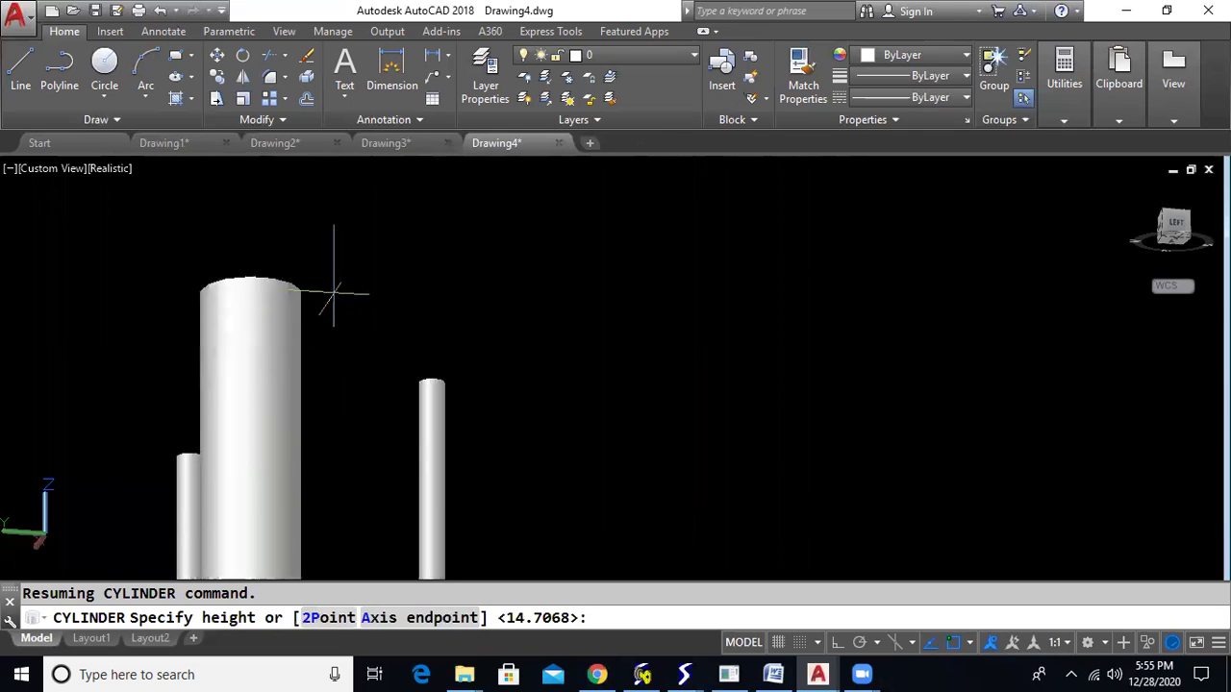
pyautogui.click(332, 285)
# Step: Clear all running object snap modes and enable only Center
pyautogui.scroll(-4, 492, 392)
pyautogui.keyDown('shift'); pyautogui.moveTo(548, 406); pyautogui.dragTo(483, 562, button='middle'); pyautogui.keyUp('shift')
pyautogui.moveTo(588, 510); pyautogui.dragTo(818, 396, button='middle')
pyautogui.scroll(2, 817, 396)
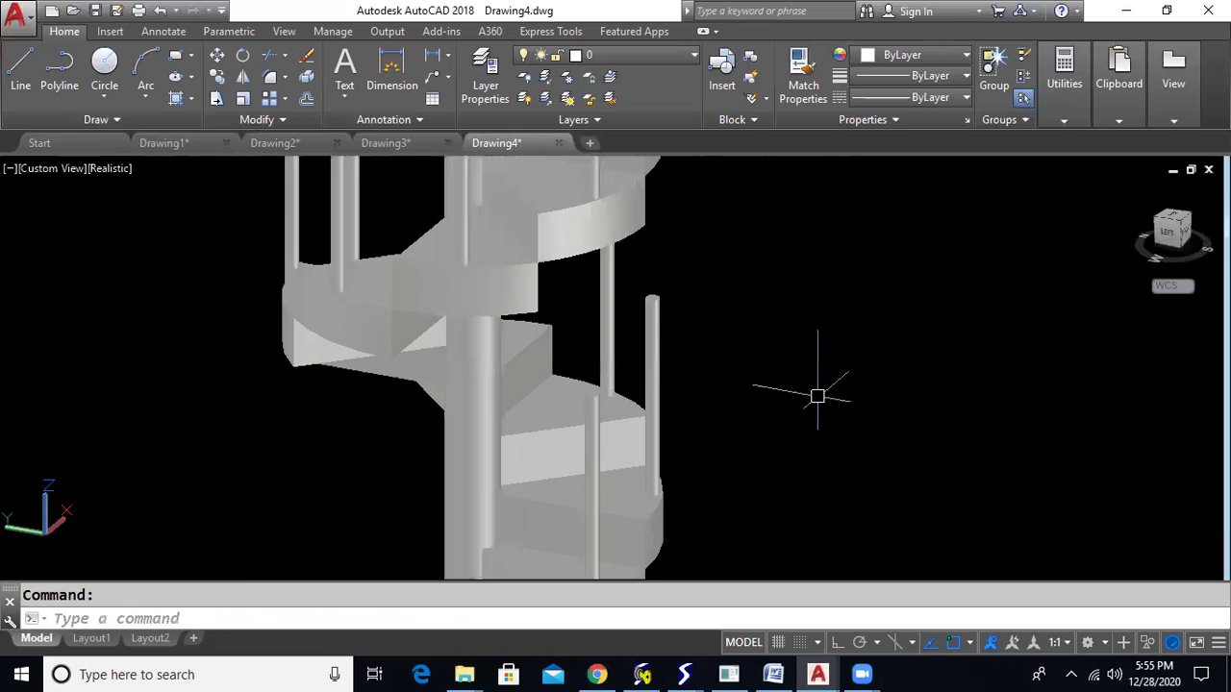
pyautogui.rightClick(952, 646)
pyautogui.click(965, 615)
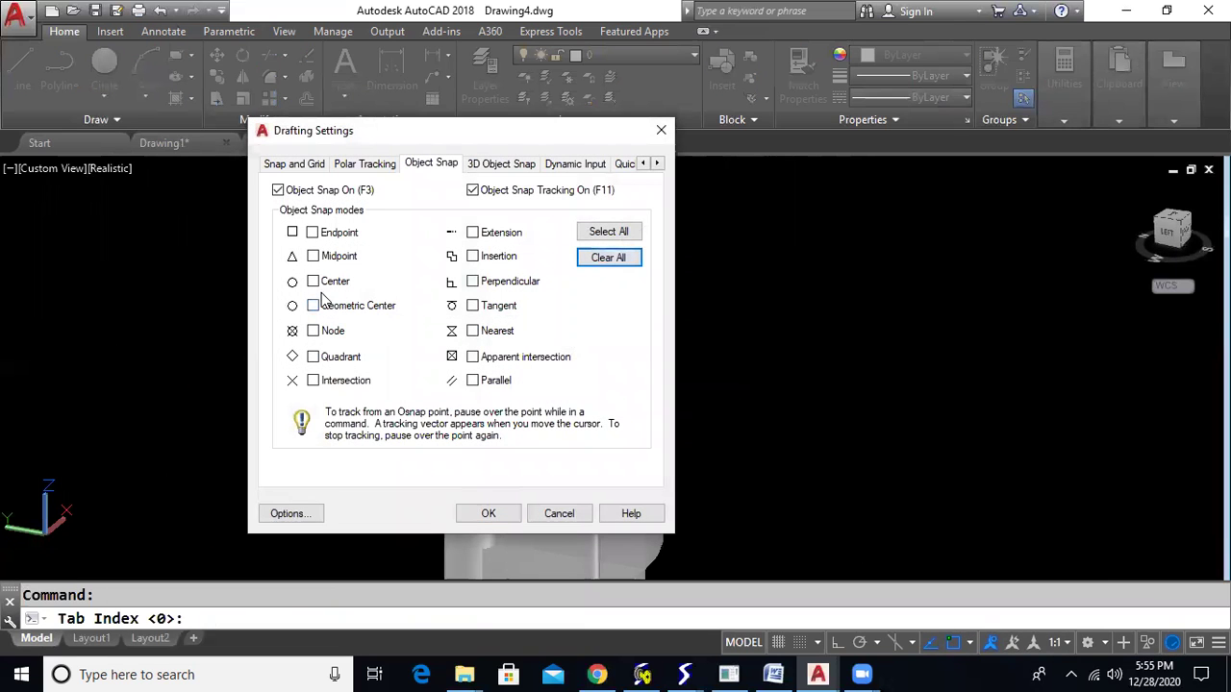
pyautogui.click(488, 514)
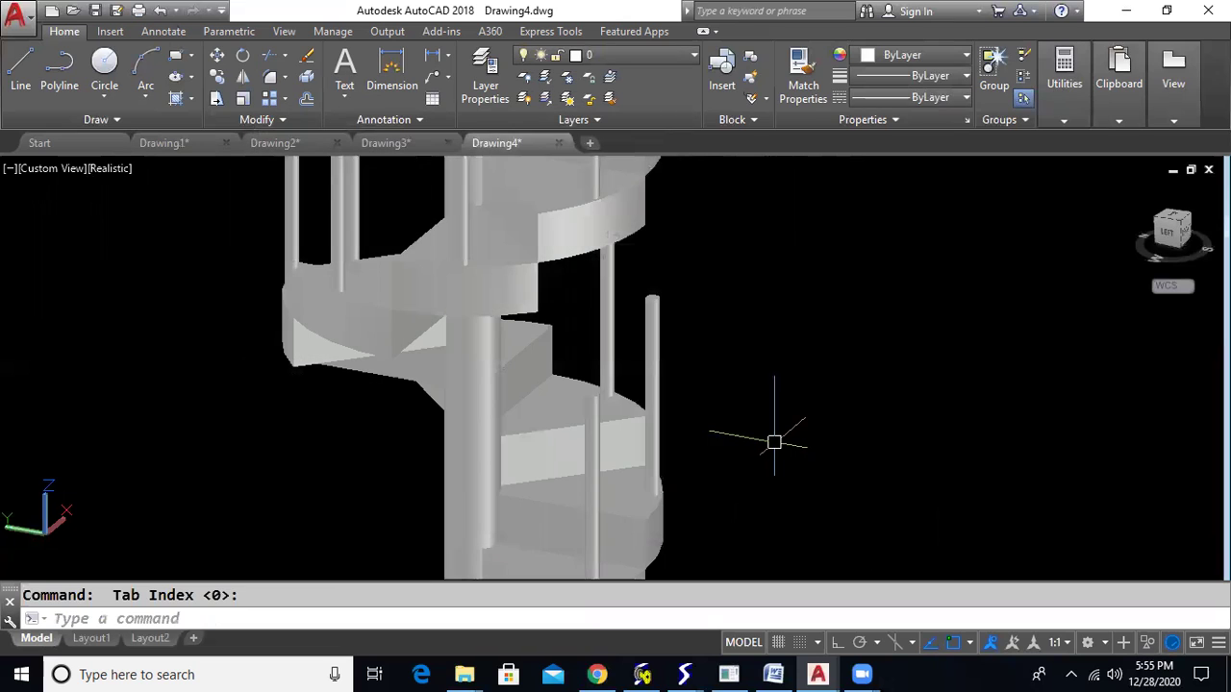
# Step: Start a fit spline at the lowest post's top centre and run it through the top centres of the following posts
pyautogui.write('spl')
pyautogui.press('Return')
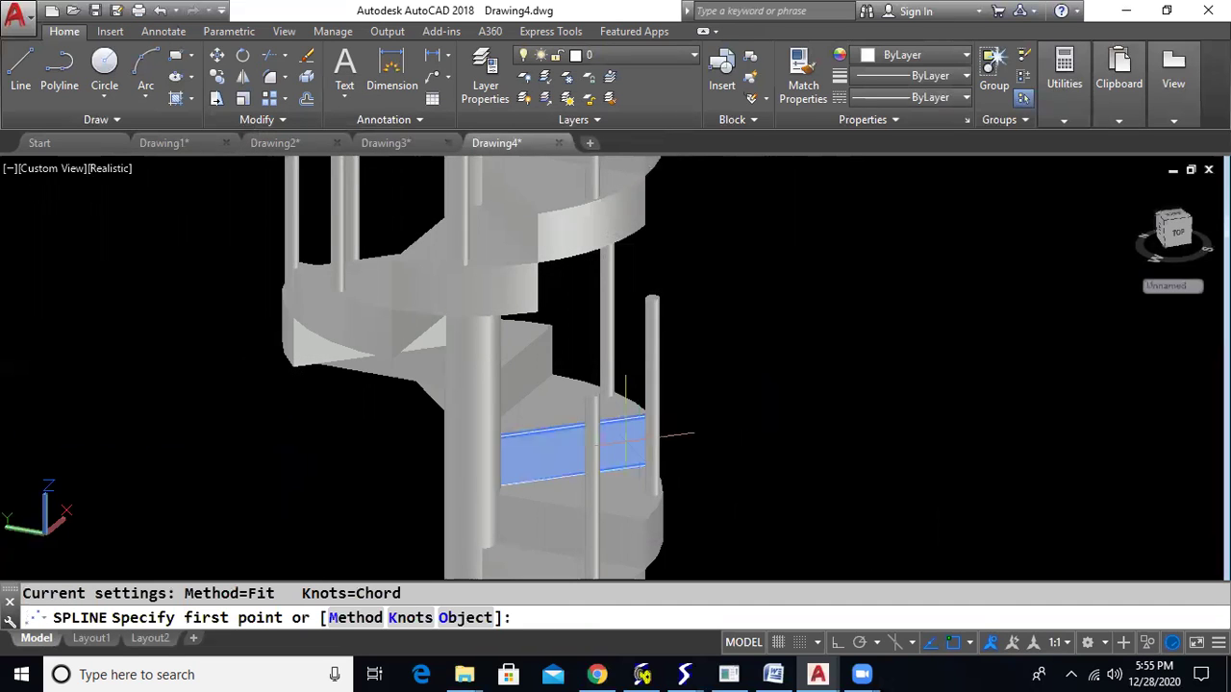
pyautogui.scroll(5, 596, 400)
pyautogui.click(587, 319)
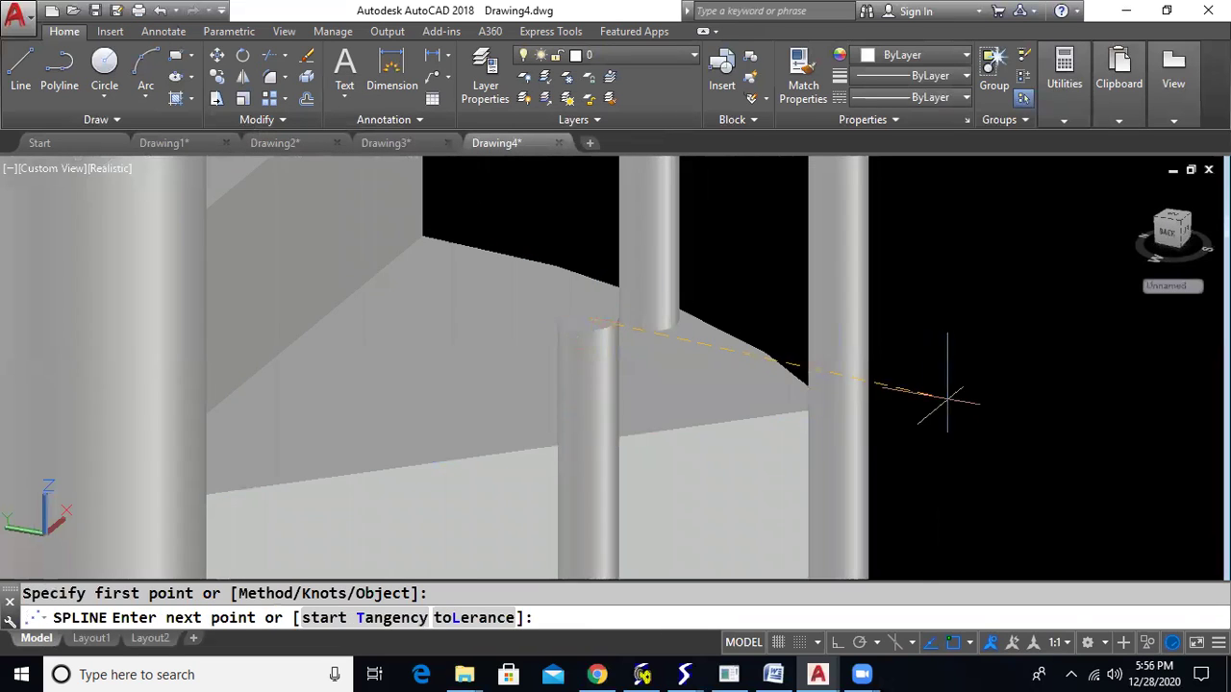
pyautogui.keyDown('shift'); pyautogui.moveTo(943, 385); pyautogui.dragTo(965, 354, button='middle'); pyautogui.keyUp('shift')
pyautogui.keyDown('shift'); pyautogui.moveTo(1059, 348); pyautogui.dragTo(923, 544, button='middle'); pyautogui.keyUp('shift')
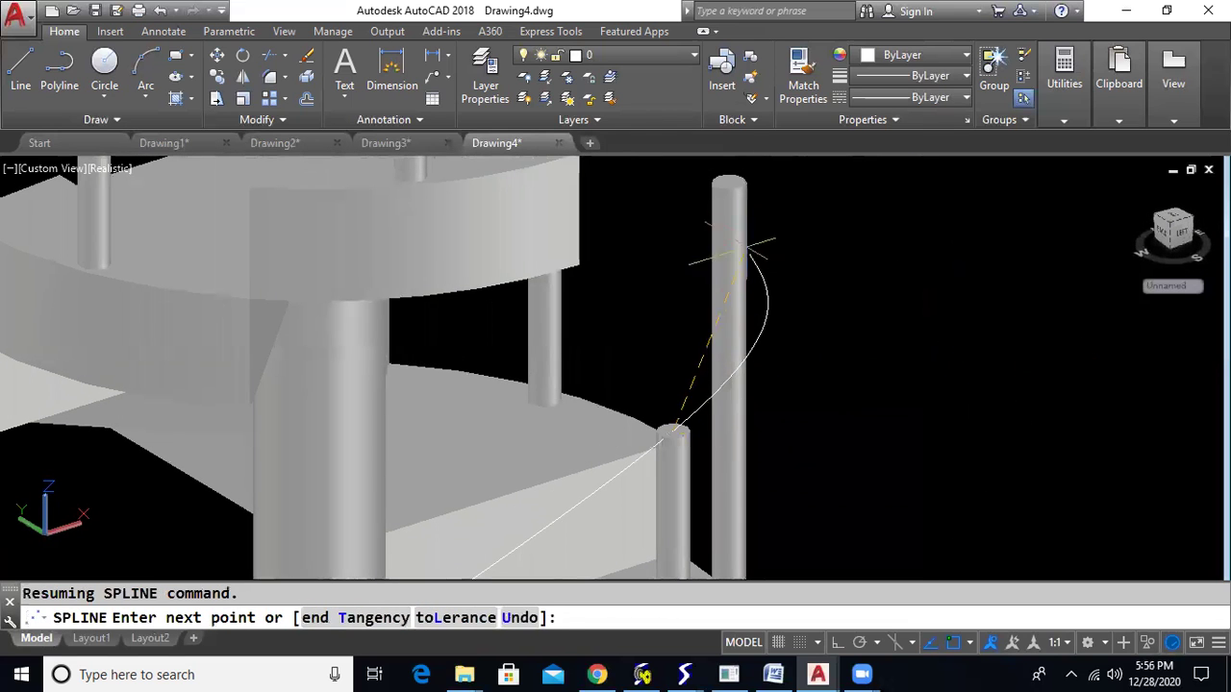
pyautogui.keyDown('shift'); pyautogui.moveTo(905, 426); pyautogui.dragTo(707, 421, button='middle'); pyautogui.keyUp('shift')
pyautogui.moveTo(956, 332); pyautogui.dragTo(920, 572, button='middle')
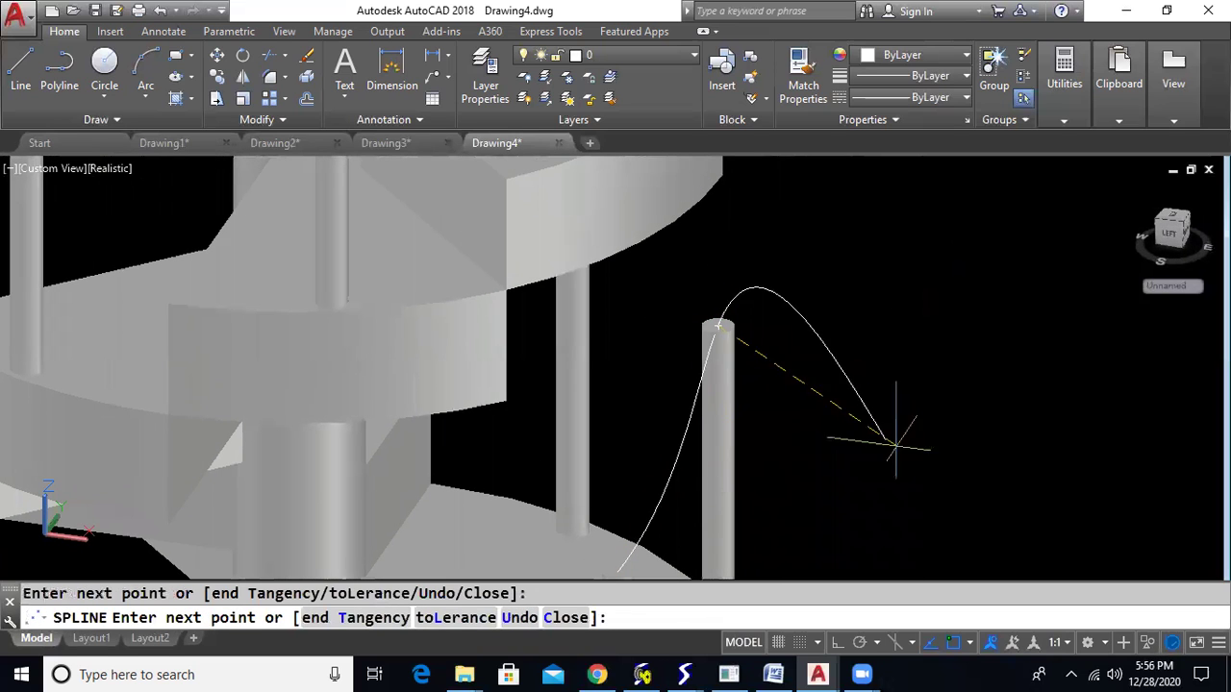
# Step: Continue the handrail spline around the spiral, snapping a fit point to each successive post's top centre
pyautogui.keyDown('shift'); pyautogui.moveTo(923, 481); pyautogui.dragTo(907, 439, button='middle'); pyautogui.keyUp('shift')
pyautogui.moveTo(967, 330); pyautogui.dragTo(917, 551, button='middle')
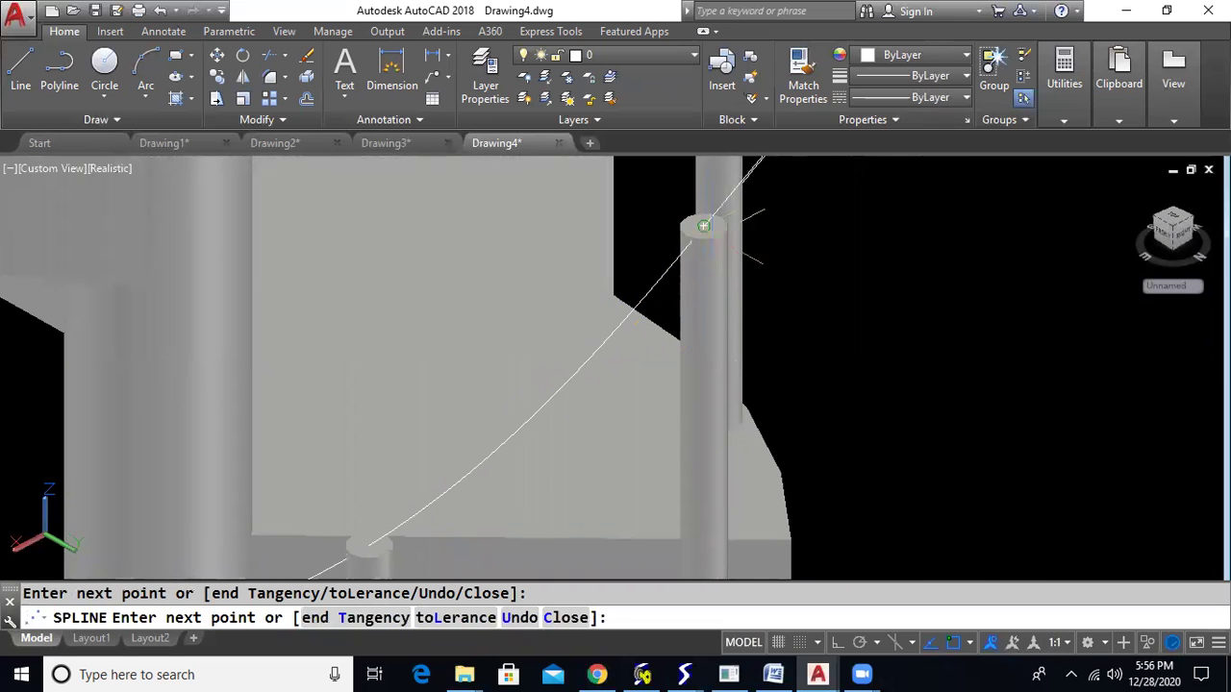
pyautogui.scroll(-3, 889, 377)
pyautogui.moveTo(886, 413); pyautogui.dragTo(828, 616, button='middle')
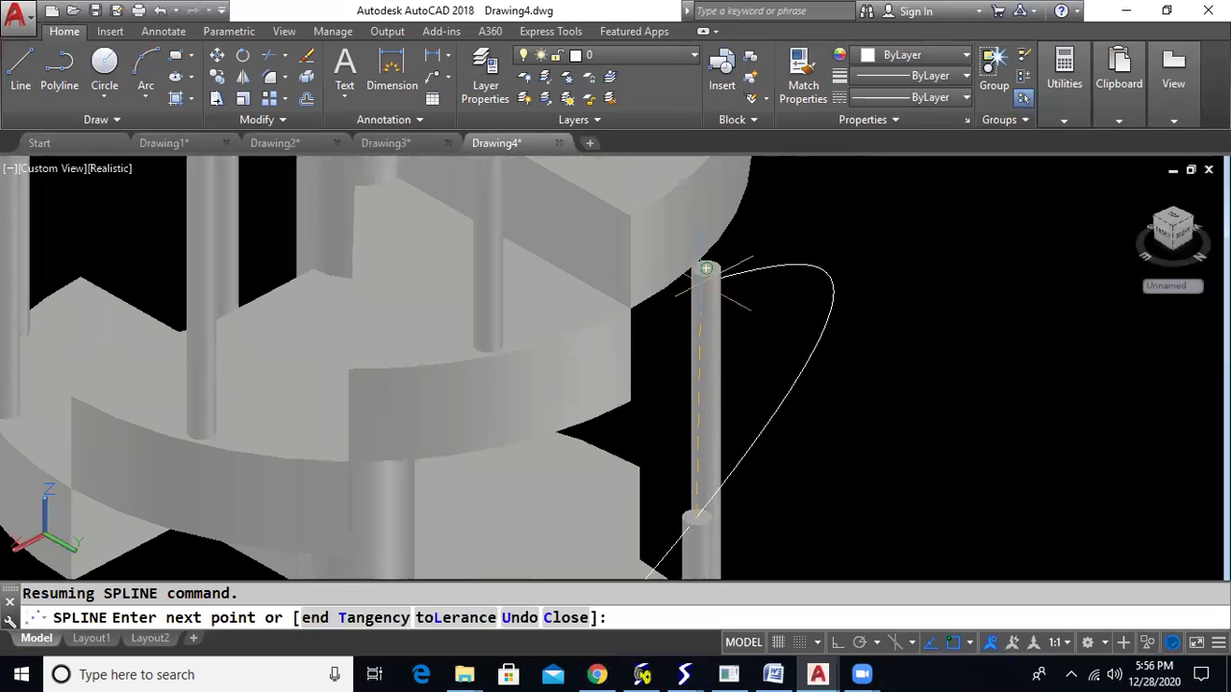
pyautogui.keyDown('shift'); pyautogui.moveTo(973, 510); pyautogui.dragTo(791, 457, button='middle'); pyautogui.keyUp('shift')
pyautogui.click(761, 196)
pyautogui.scroll(-4, 885, 424)
pyautogui.click(761, 196)
pyautogui.scroll(-4, 885, 424)
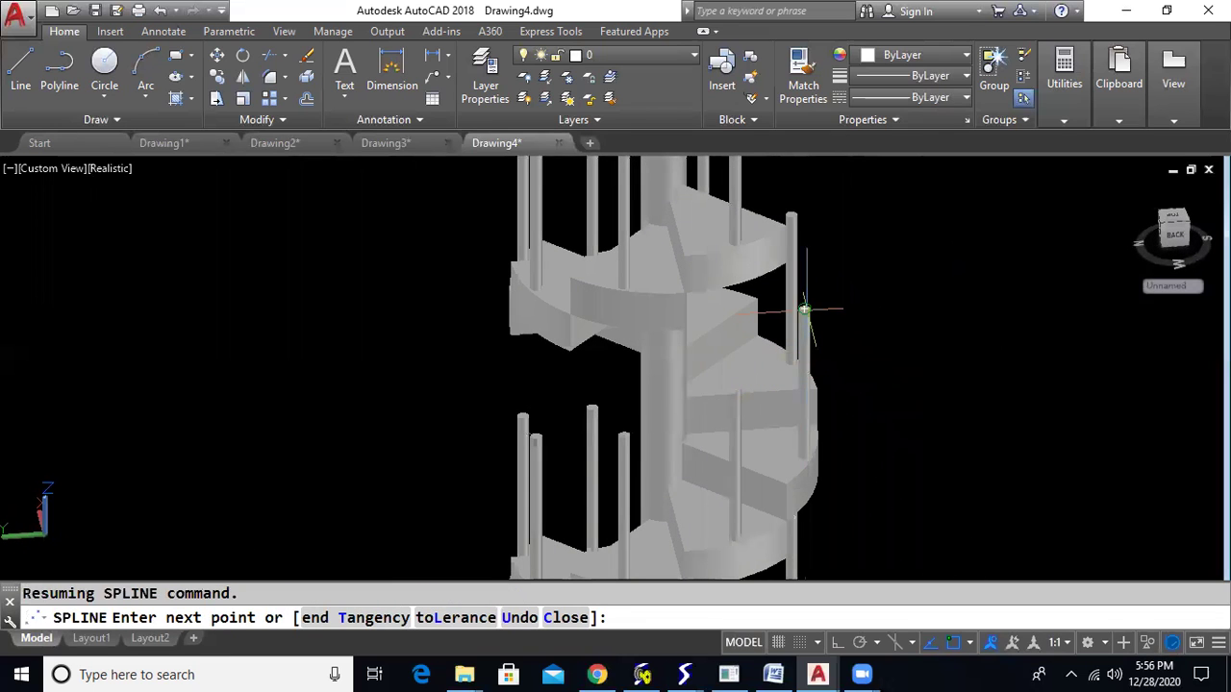
# Step: Extend the spline through the remaining post tops up to the highest post and finish the curve
pyautogui.keyDown('shift'); pyautogui.moveTo(935, 385); pyautogui.dragTo(785, 390, button='middle'); pyautogui.keyUp('shift')
pyautogui.moveTo(894, 257); pyautogui.dragTo(823, 449, button='middle')
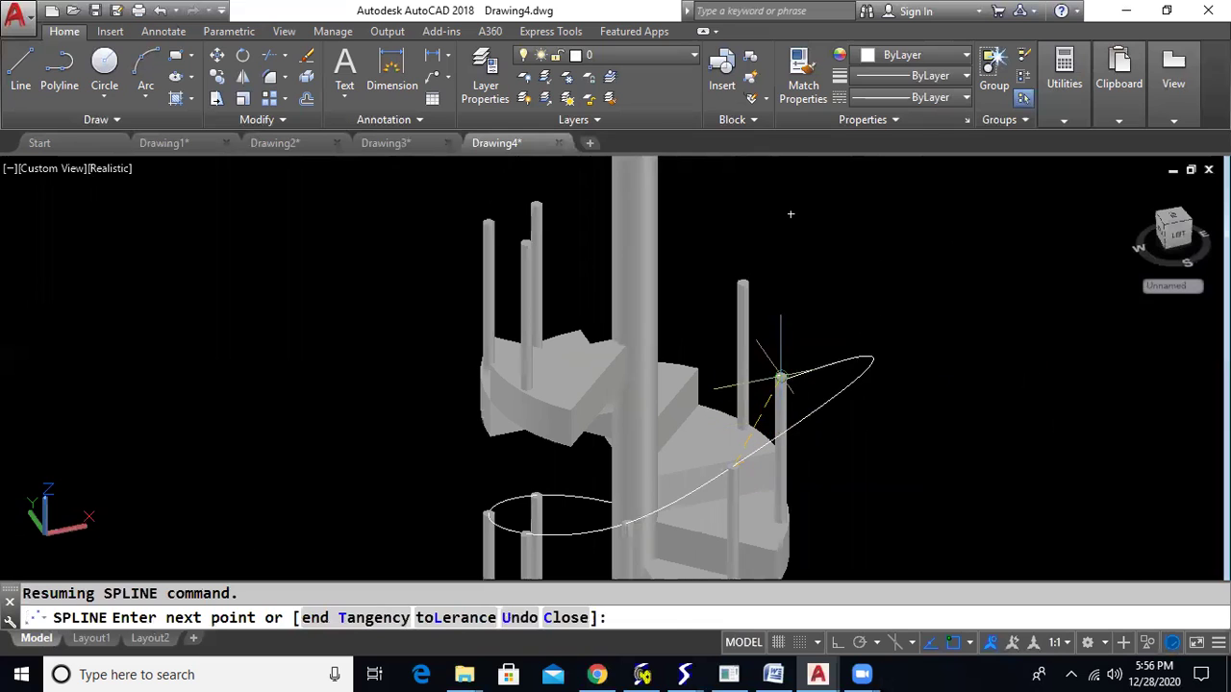
pyautogui.keyDown('shift'); pyautogui.moveTo(779, 341); pyautogui.dragTo(779, 409, button='middle'); pyautogui.keyUp('shift')
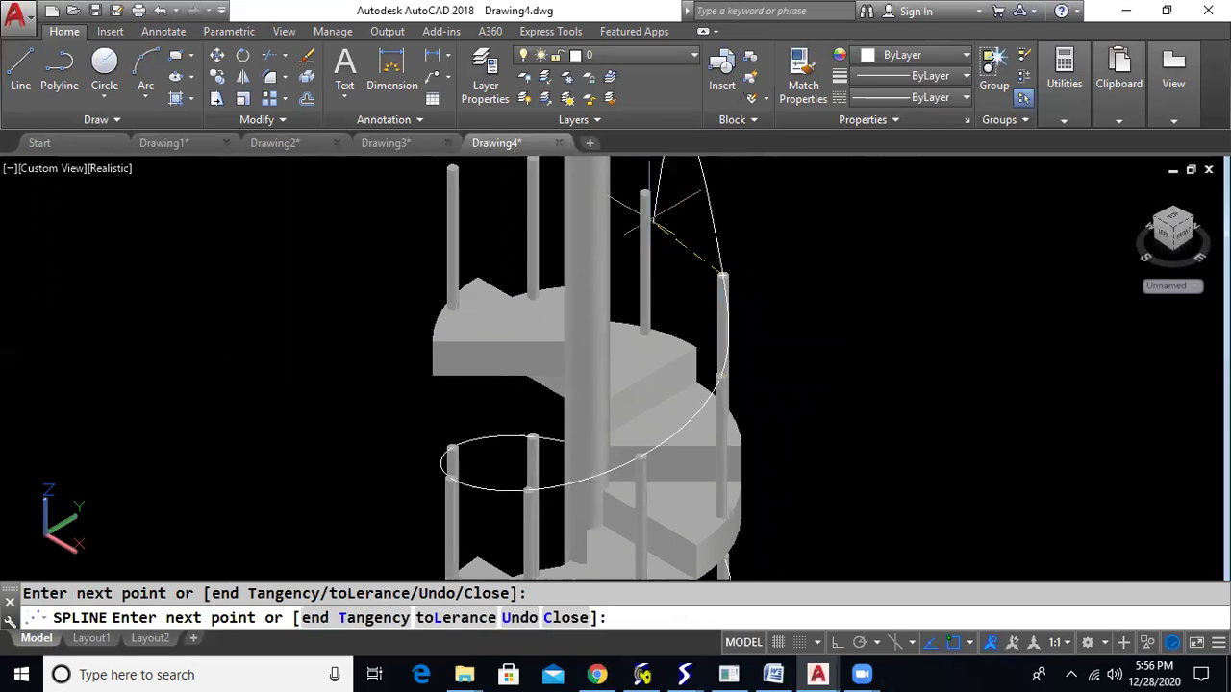
pyautogui.keyDown('shift'); pyautogui.moveTo(794, 352); pyautogui.dragTo(662, 375, button='middle'); pyautogui.keyUp('shift')
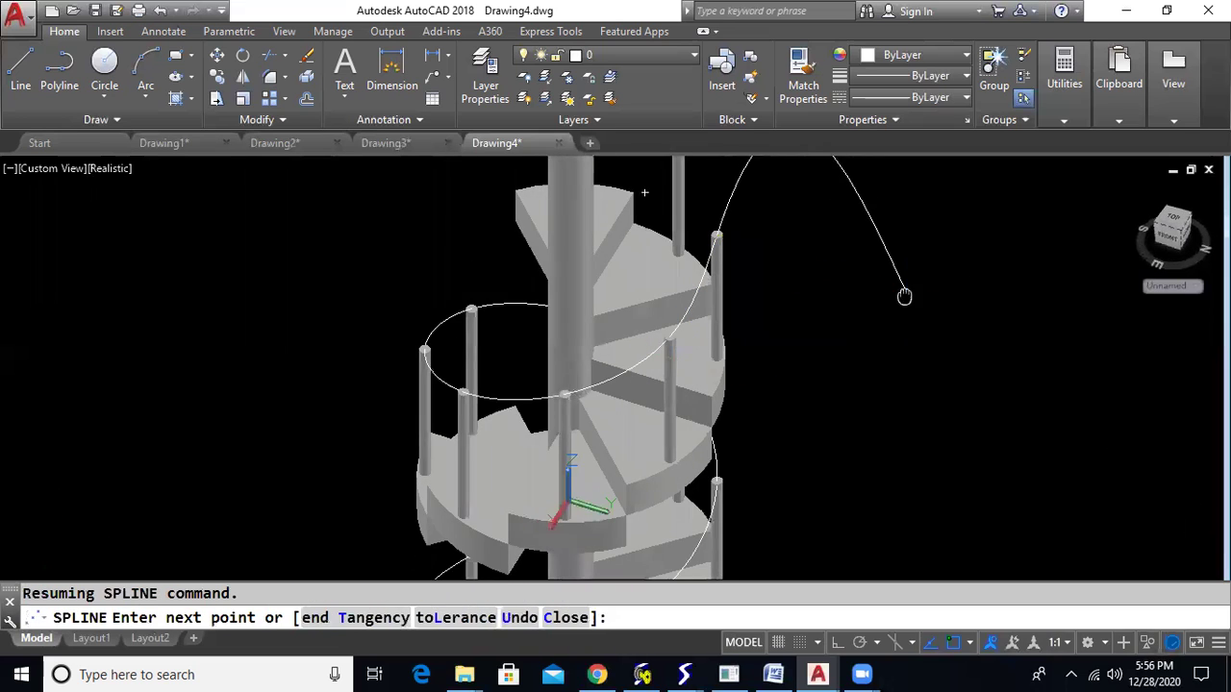
pyautogui.moveTo(904, 297); pyautogui.dragTo(866, 506, button='middle')
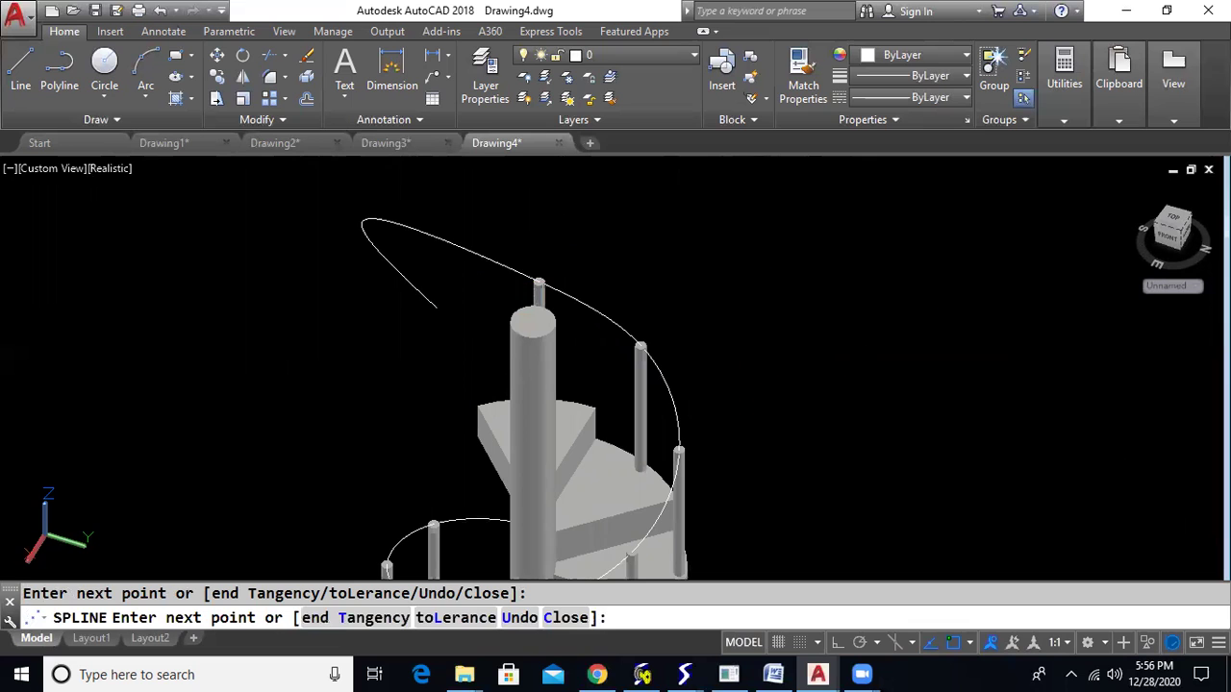
pyautogui.press('Return')
# Step: Draw a circle of radius 0.7343 on the ground beside the staircase as the handrail profile
pyautogui.scroll(-5, 783, 418)
pyautogui.moveTo(783, 418); pyautogui.dragTo(698, 515, button='middle')
pyautogui.moveTo(626, 548); pyautogui.dragTo(668, 470, button='middle')
pyautogui.scroll(4, 579, 424)
pyautogui.write('c')
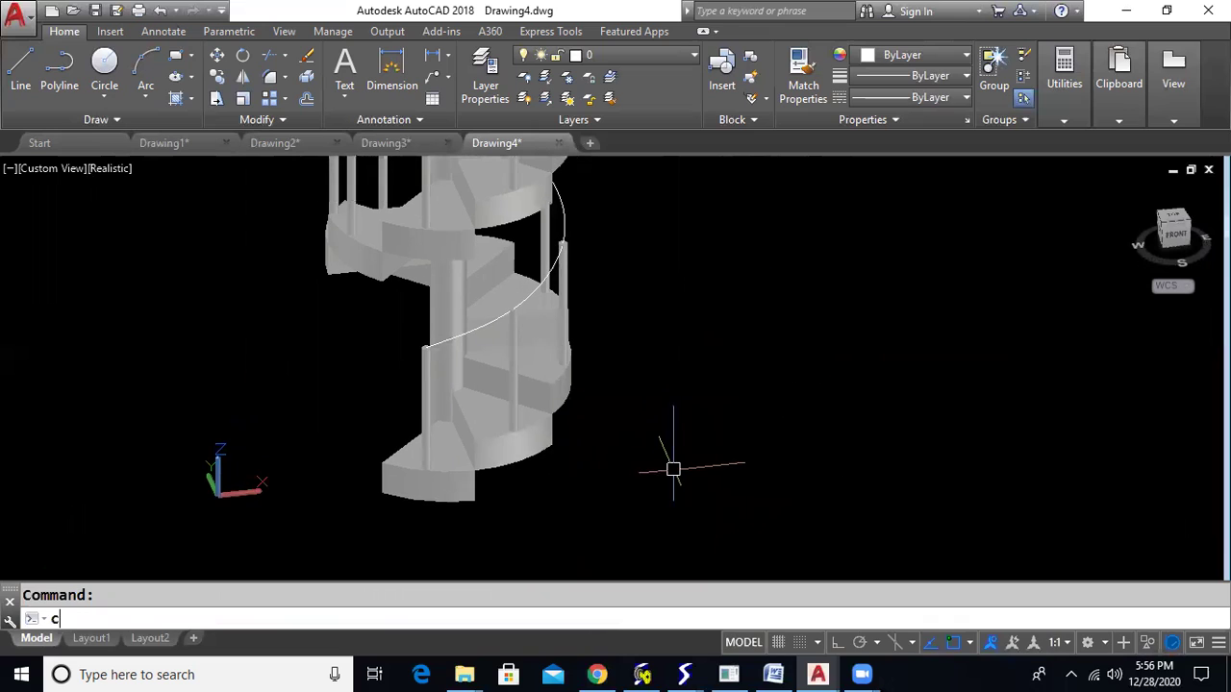
pyautogui.press('Return')
pyautogui.click(610, 496)
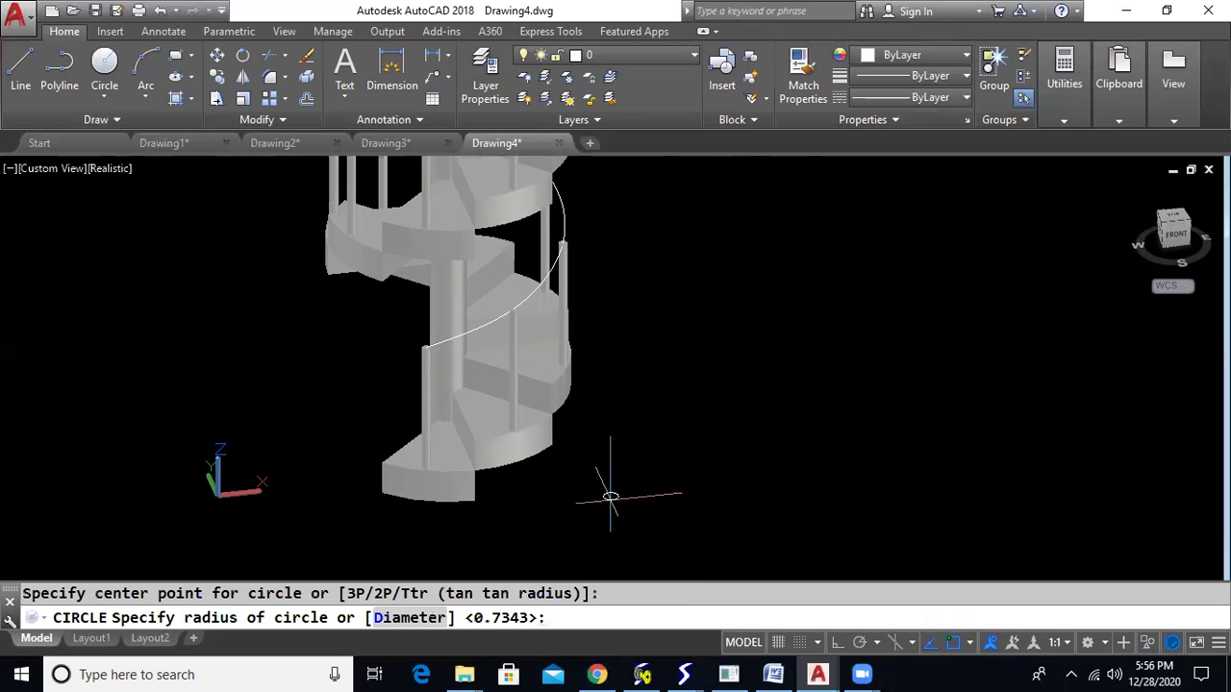
pyautogui.press('Return')
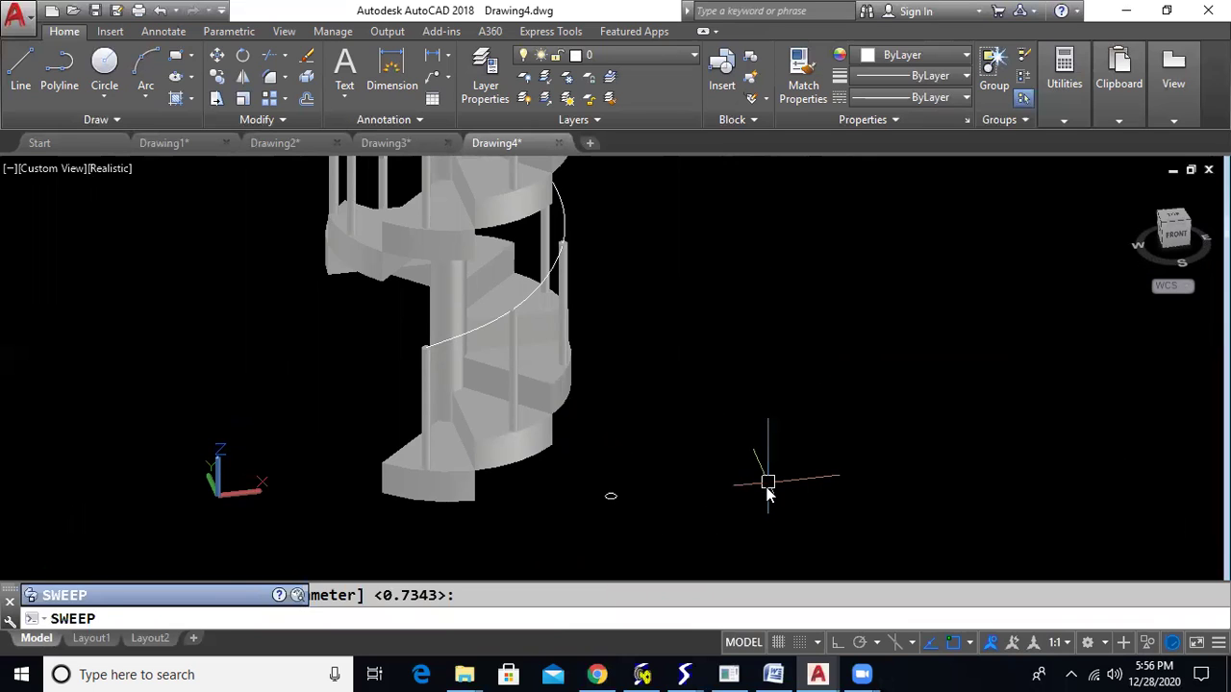
# Step: Sweep the small circle along the spiral spline to form the handrail
pyautogui.write('sweep')
pyautogui.press('Return')
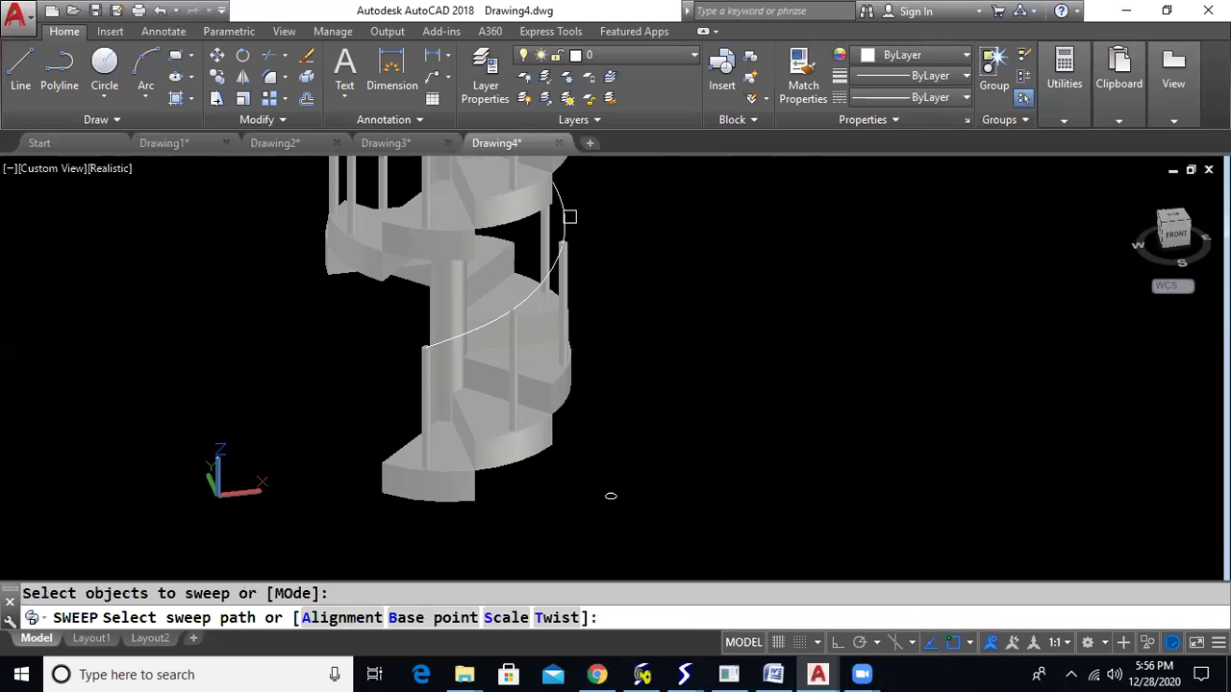
pyautogui.click(567, 215)
# Step: Add a sphere of radius about 0.83 at the handrail's lower end, centred on the lowest post's top
pyautogui.moveTo(707, 313); pyautogui.dragTo(898, 401, button='middle')
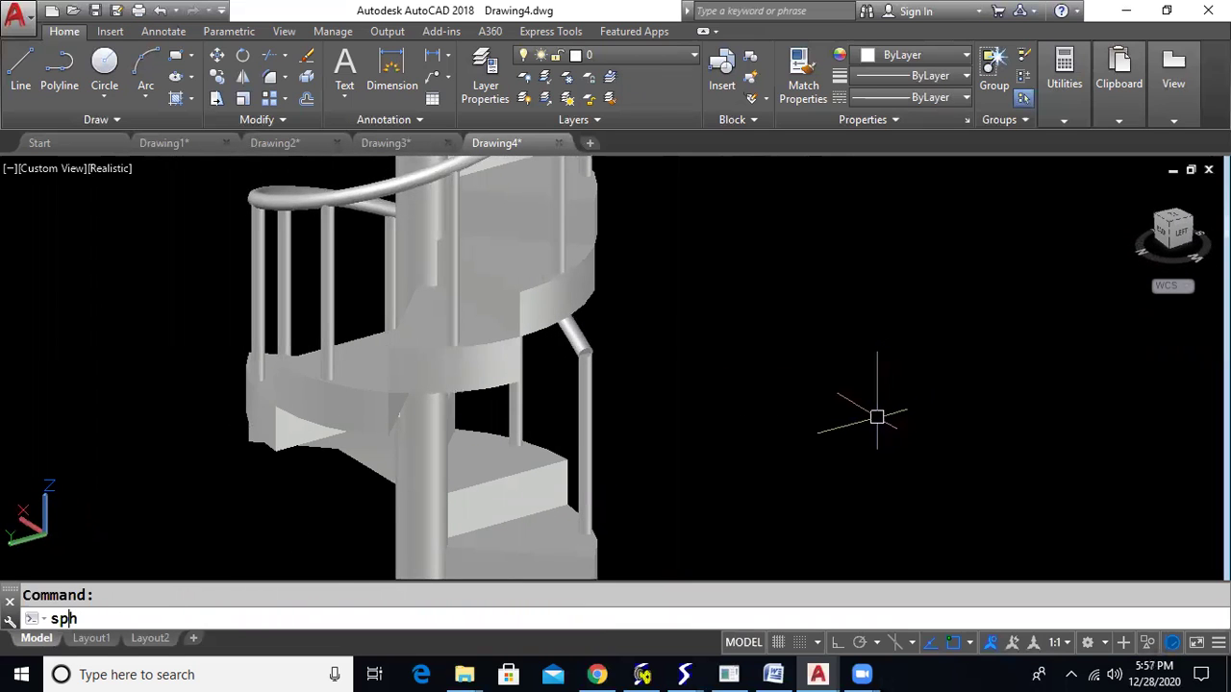
pyautogui.press('Return')
pyautogui.scroll(5, 600, 301)
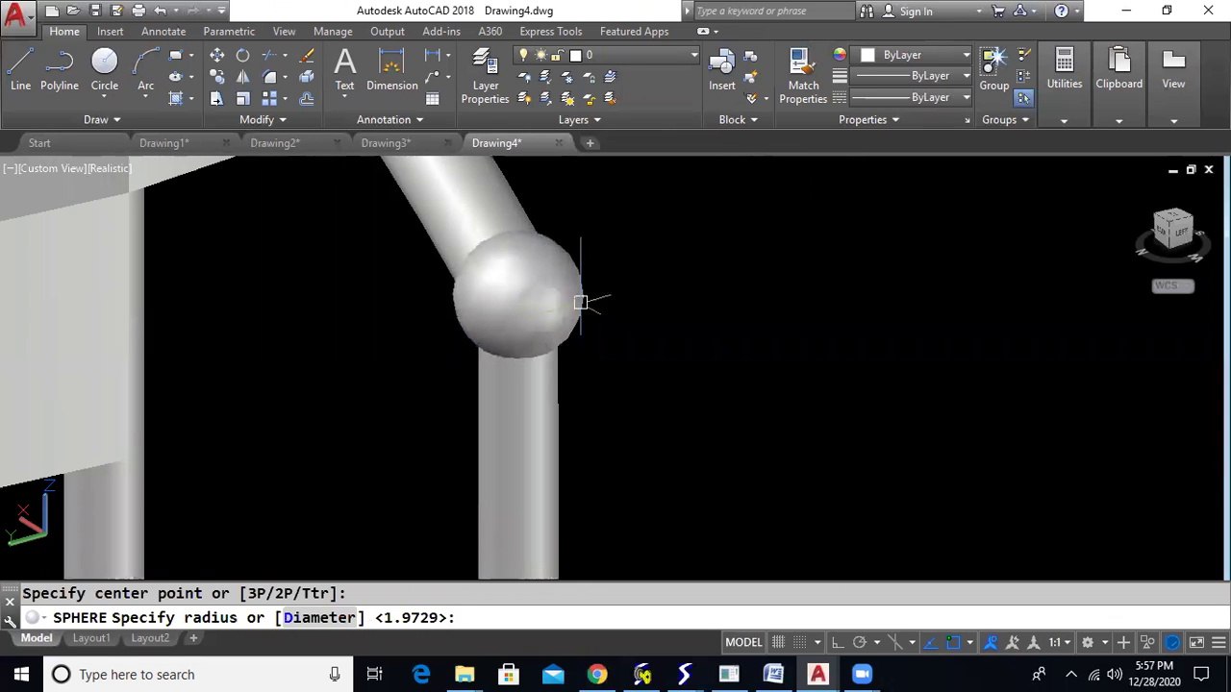
pyautogui.click(581, 303)
# Step: Add a matching sphere slightly larger than the rail at the handrail's upper end, centred on the highest post's top
pyautogui.scroll(-6, 720, 362)
pyautogui.keyDown('shift'); pyautogui.moveTo(780, 461); pyautogui.dragTo(426, 352, button='middle'); pyautogui.keyUp('shift')
pyautogui.scroll(6, 413, 271)
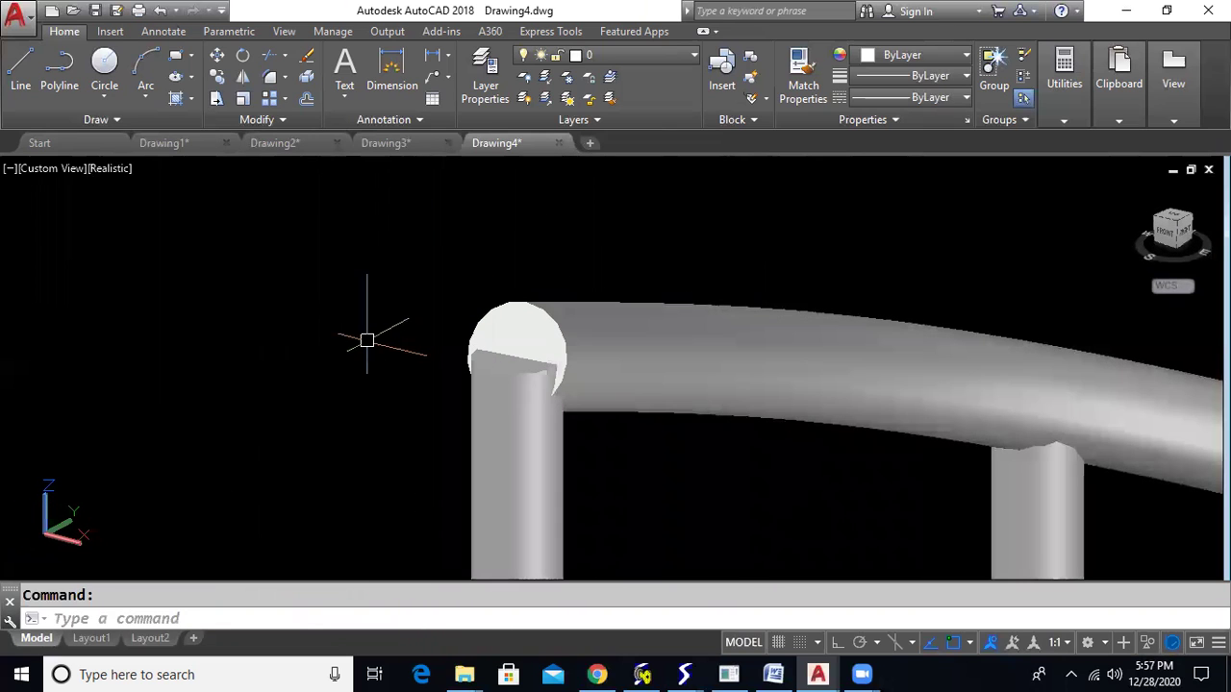
pyautogui.press('Return')
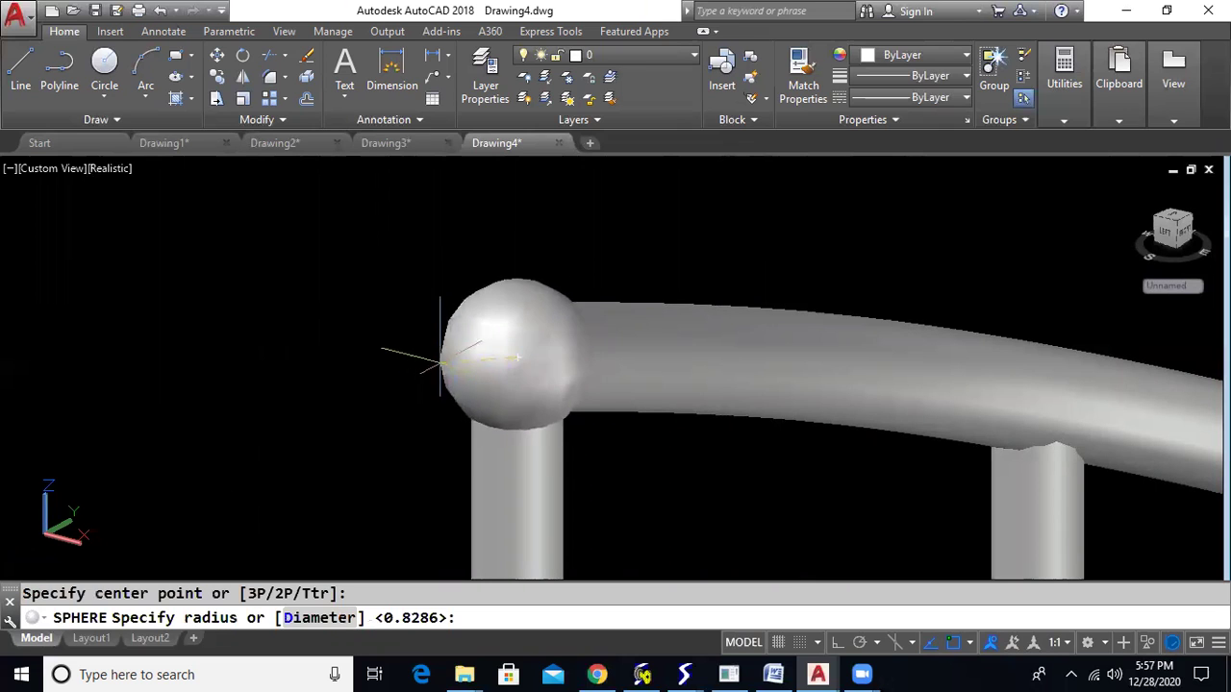
pyautogui.press('Escape')
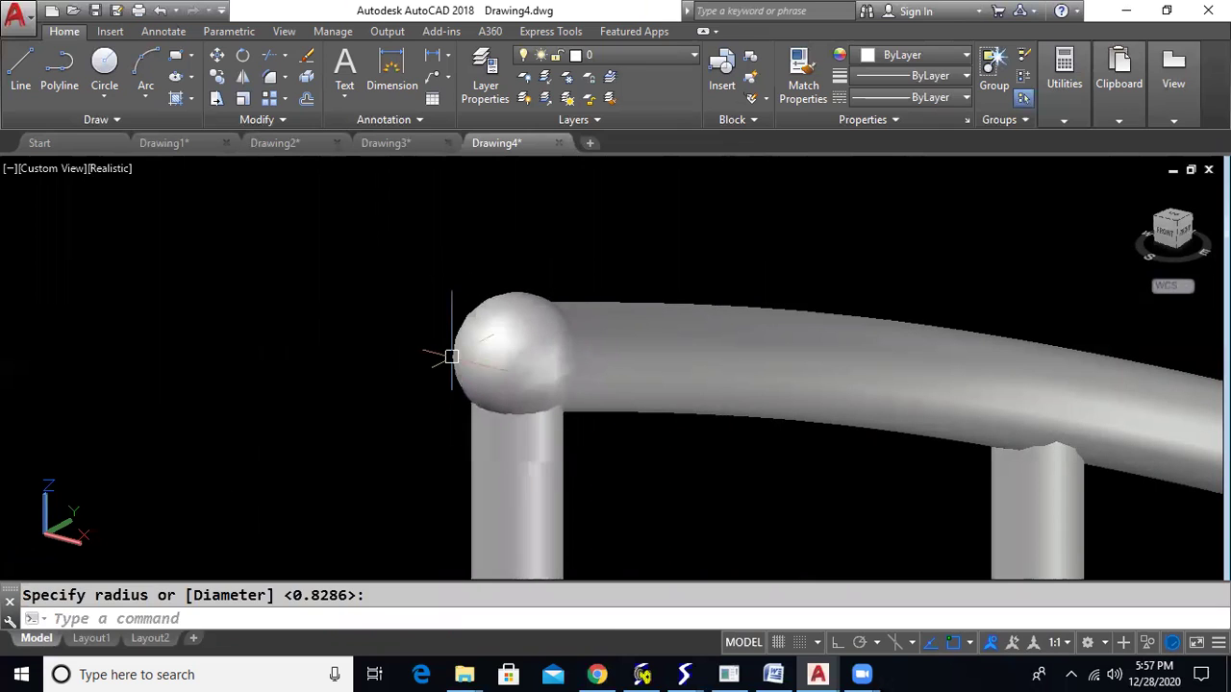
# Step: Examine the finished spiral staircase, its central column and handrail from different sides
pyautogui.scroll(-4, 414, 385)
pyautogui.moveTo(523, 490)
pyautogui.mouseDown(button='middle')
pyautogui.moveTo(535, 296)
pyautogui.moveTo(523, 275)
pyautogui.moveTo(530, 352)
pyautogui.moveTo(487, 417)
pyautogui.moveTo(665, 415)
pyautogui.moveTo(662, 462)
pyautogui.moveTo(564, 327)
pyautogui.moveTo(654, 439)
pyautogui.moveTo(764, 393)
pyautogui.moveTo(760, 299)
pyautogui.moveTo(571, 369)
pyautogui.moveTo(494, 448)
pyautogui.moveTo(231, 432)
pyautogui.moveTo(241, 489)
pyautogui.moveTo(336, 503)
pyautogui.moveTo(604, 485)
pyautogui.moveTo(702, 461)
pyautogui.moveTo(747, 487)
pyautogui.moveTo(684, 410)
pyautogui.moveTo(796, 416)
pyautogui.mouseUp(button='middle')
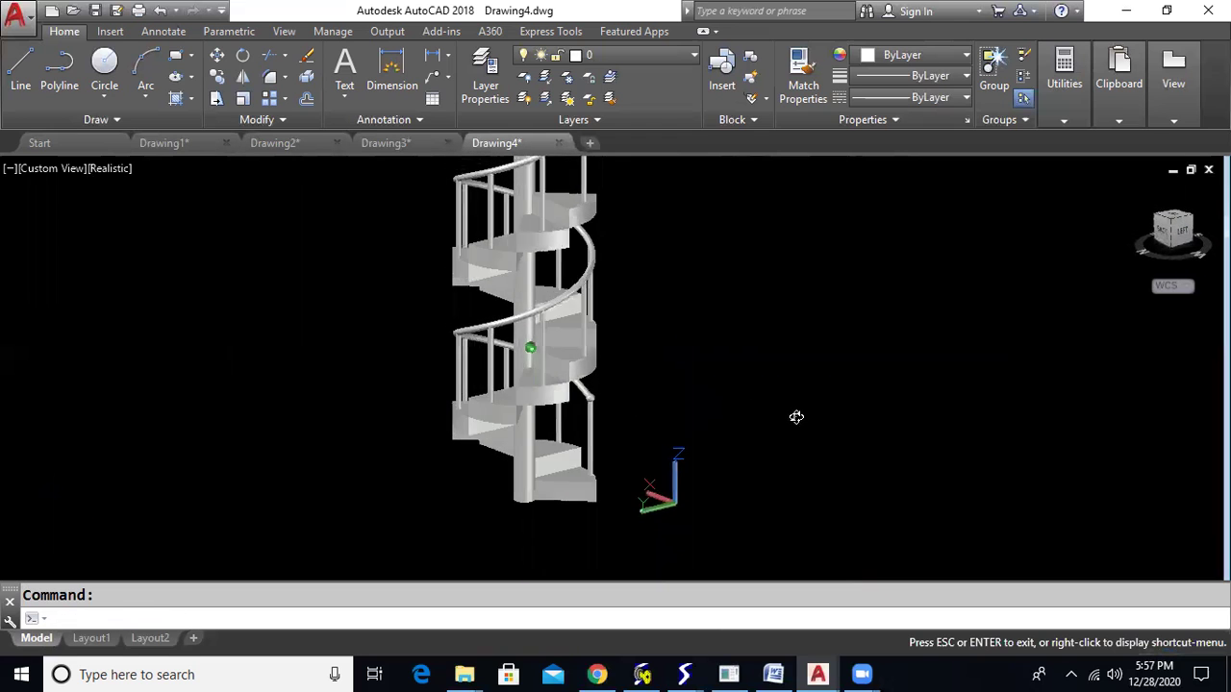
pyautogui.moveTo(632, 424); pyautogui.dragTo(486, 419)
pyautogui.press('Escape')
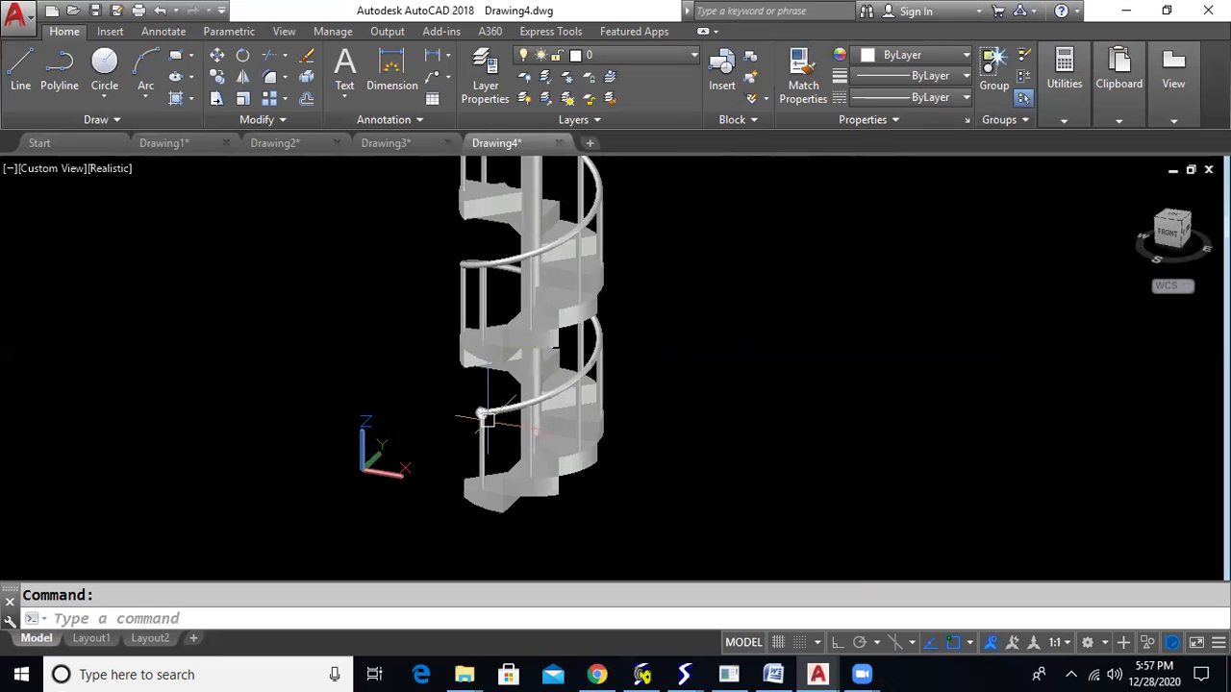
pyautogui.moveTo(501, 368); pyautogui.dragTo(458, 426, button='middle')
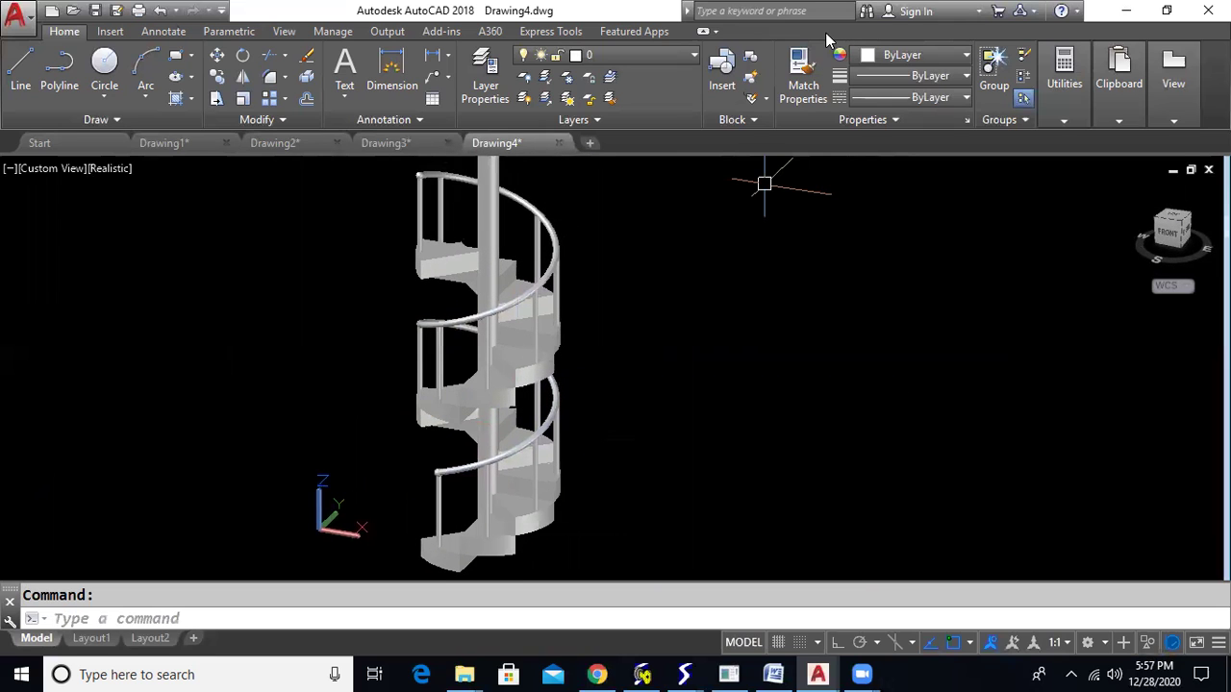